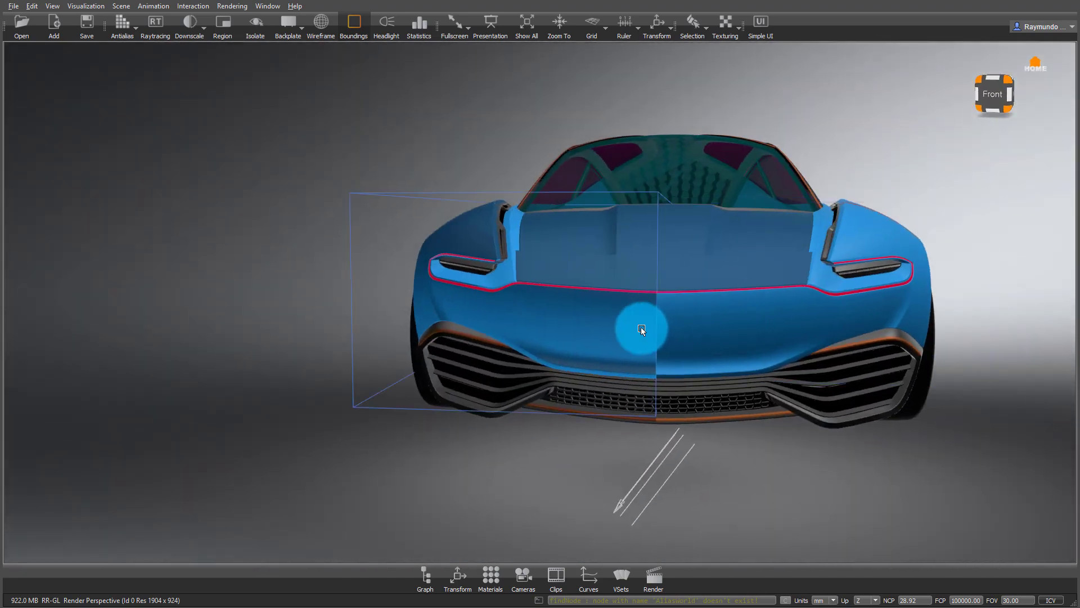
# Turn on the wireframe display and select each half of the front body panel to examine its mesh
pyautogui.click(322, 25)
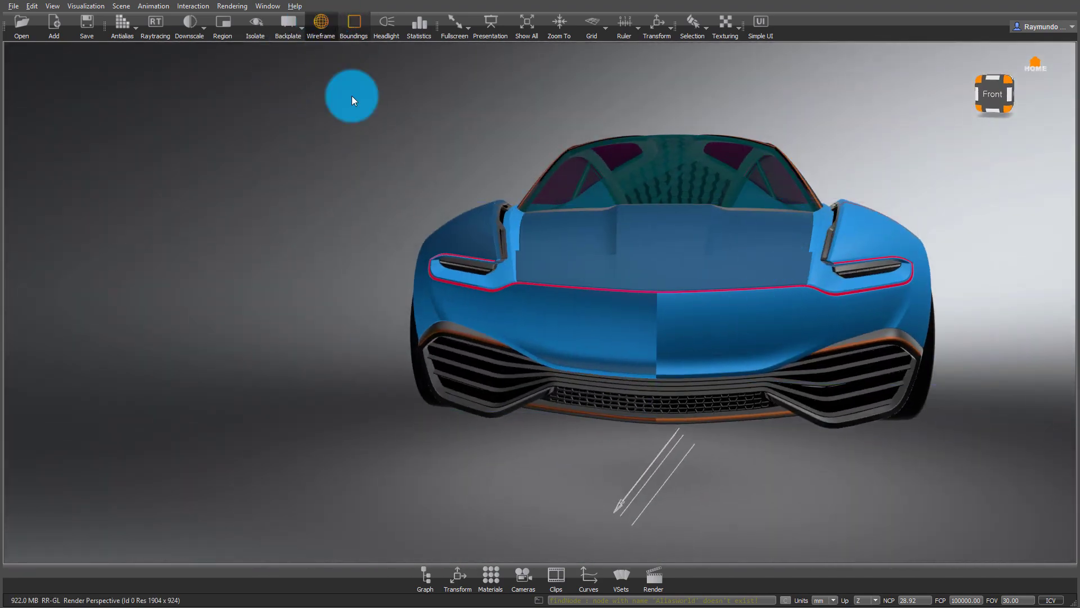
pyautogui.click(711, 329)
pyautogui.click(629, 329)
pyautogui.click(646, 291)
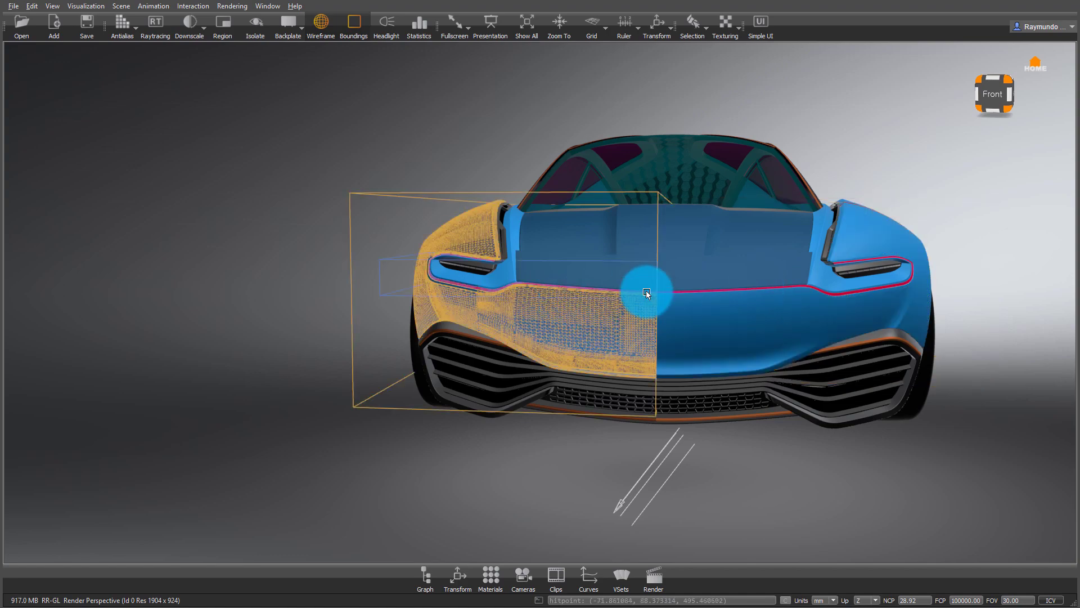
pyautogui.moveTo(459, 315); pyautogui.dragTo(512, 298)
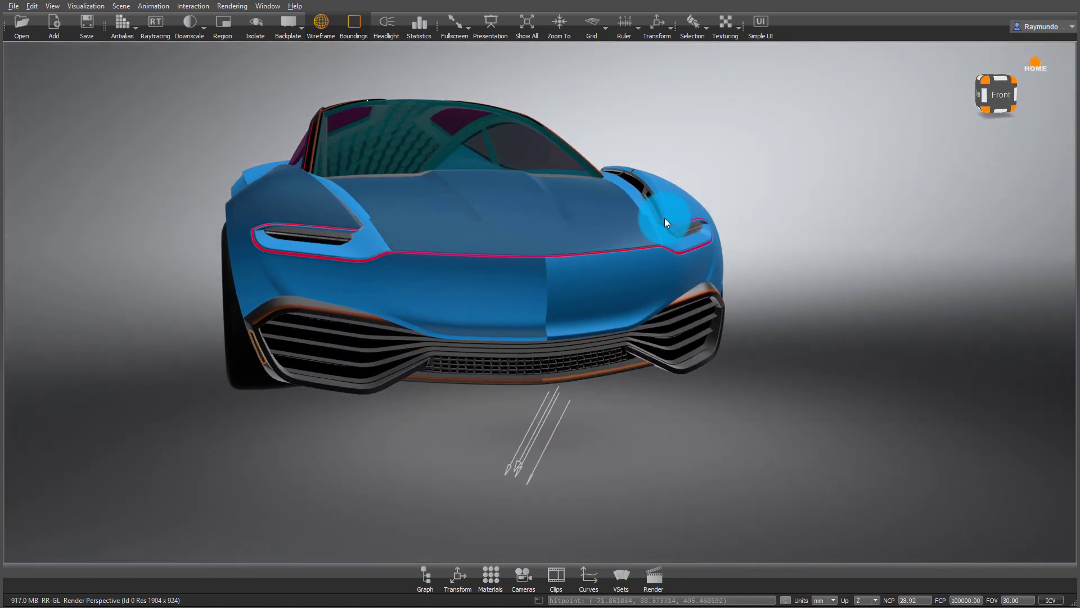
pyautogui.moveTo(665, 222); pyautogui.dragTo(90, 4)
# Check the car body's surface orientation with Vertex/Face Normal Rendering, and return to Realistic Rendering
pyautogui.click(52, 6)
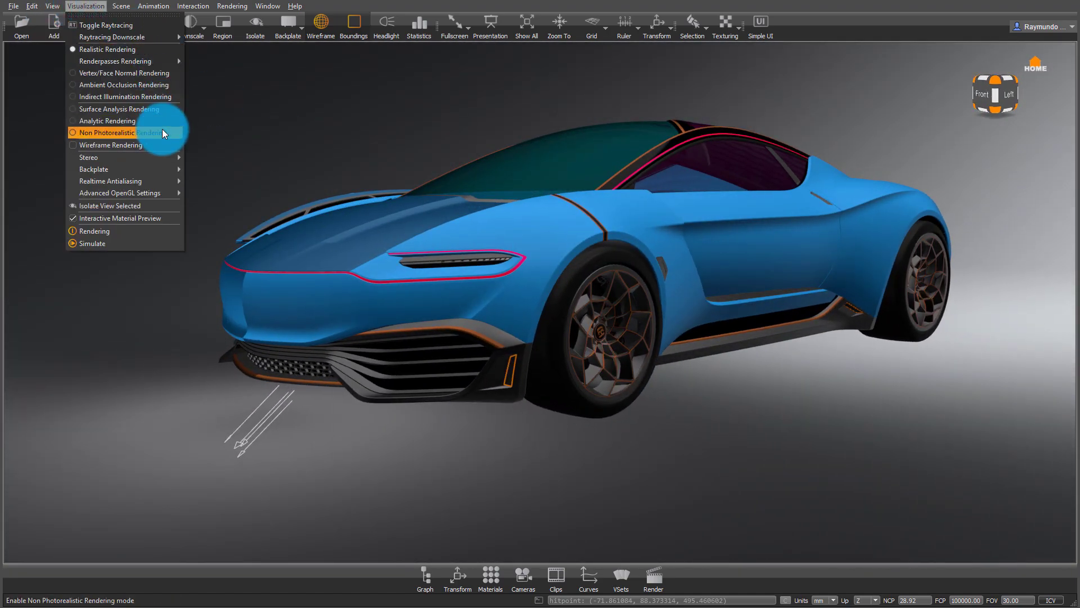
pyautogui.click(158, 73)
pyautogui.moveTo(455, 260)
pyautogui.mouseDown()
pyautogui.moveTo(463, 340)
pyautogui.moveTo(740, 292)
pyautogui.moveTo(788, 222)
pyautogui.moveTo(512, 218)
pyautogui.moveTo(525, 266)
pyautogui.moveTo(600, 233)
pyautogui.moveTo(477, 230)
pyautogui.moveTo(466, 321)
pyautogui.moveTo(863, 279)
pyautogui.moveTo(731, 259)
pyautogui.moveTo(517, 337)
pyautogui.moveTo(9, 333)
pyautogui.moveTo(437, 323)
pyautogui.moveTo(900, 415)
pyautogui.moveTo(701, 403)
pyautogui.moveTo(758, 184)
pyautogui.moveTo(384, 185)
pyautogui.moveTo(325, 260)
pyautogui.moveTo(711, 255)
pyautogui.moveTo(815, 275)
pyautogui.moveTo(647, 248)
pyautogui.moveTo(825, 243)
pyautogui.moveTo(636, 244)
pyautogui.moveTo(439, 273)
pyautogui.mouseUp()
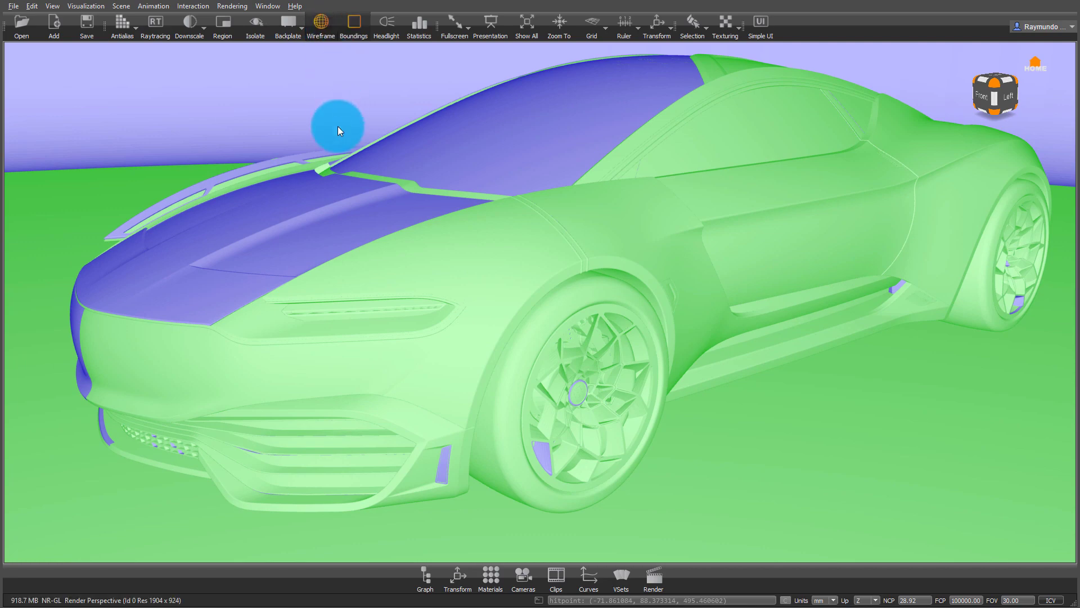
pyautogui.click(86, 10)
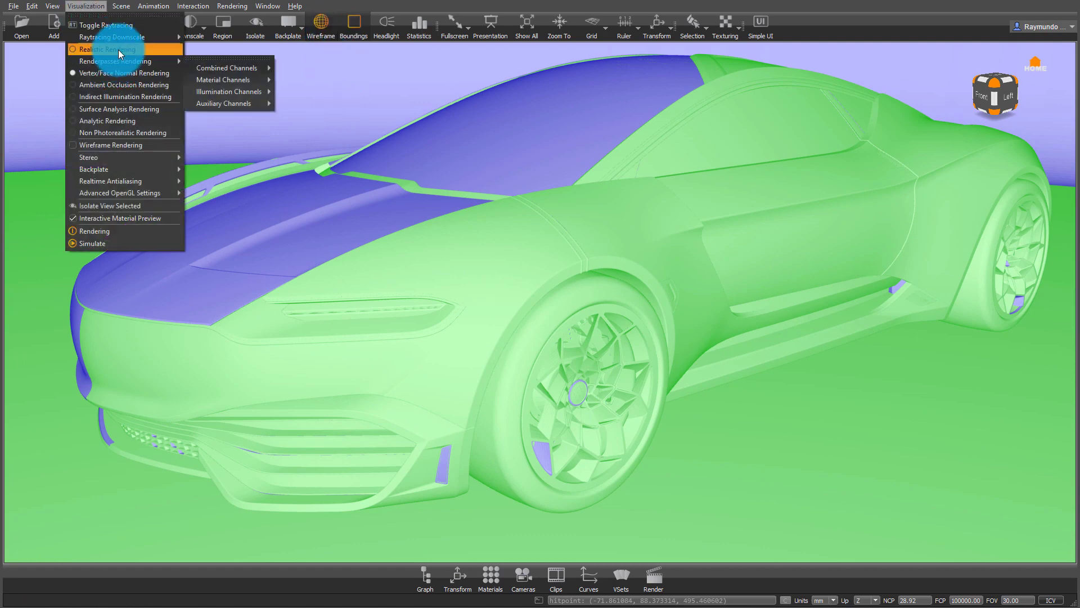
pyautogui.click(118, 49)
pyautogui.moveTo(484, 295); pyautogui.dragTo(538, 288)
# Open the scene graph and look through the nodes under the imported AliasVREDExport.wire root
pyautogui.click(427, 575)
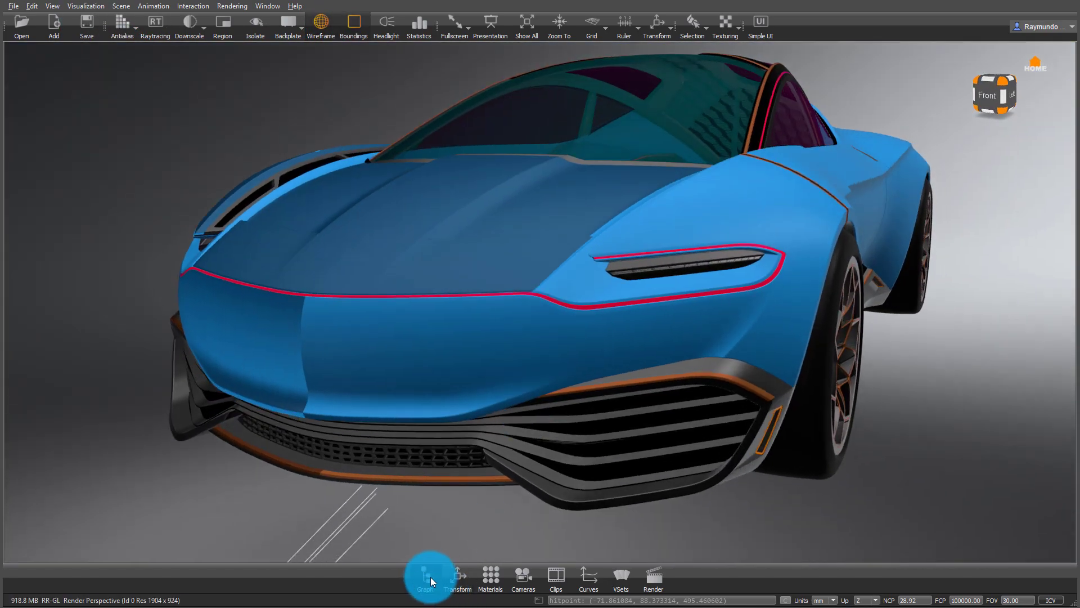
pyautogui.moveTo(124, 296); pyautogui.dragTo(291, 296)
pyautogui.click(289, 134)
pyautogui.moveTo(289, 134); pyautogui.dragTo(289, 96)
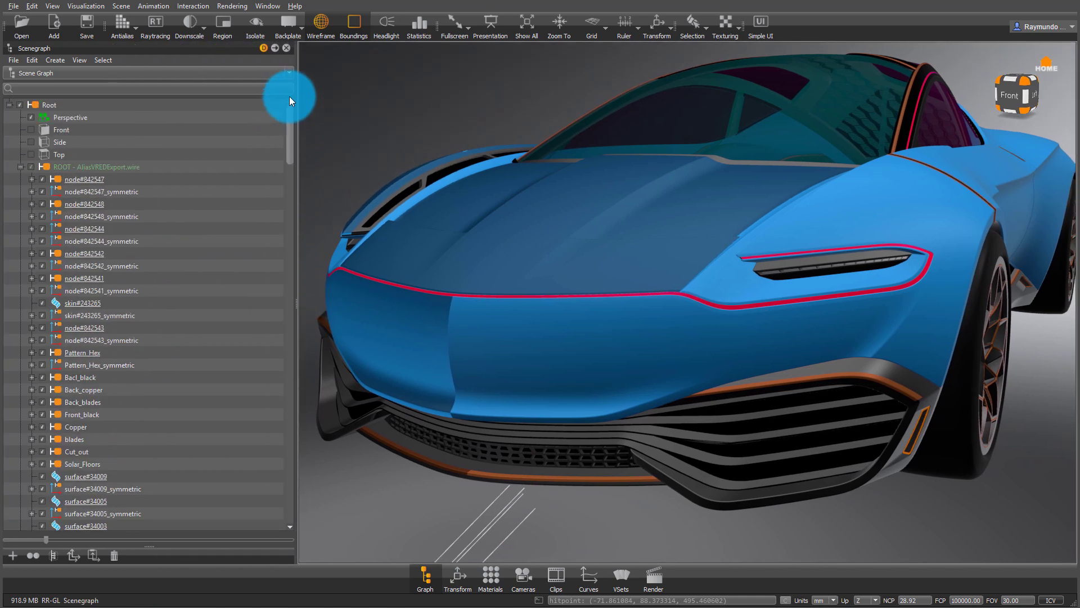
pyautogui.scroll(-2, 33, 388)
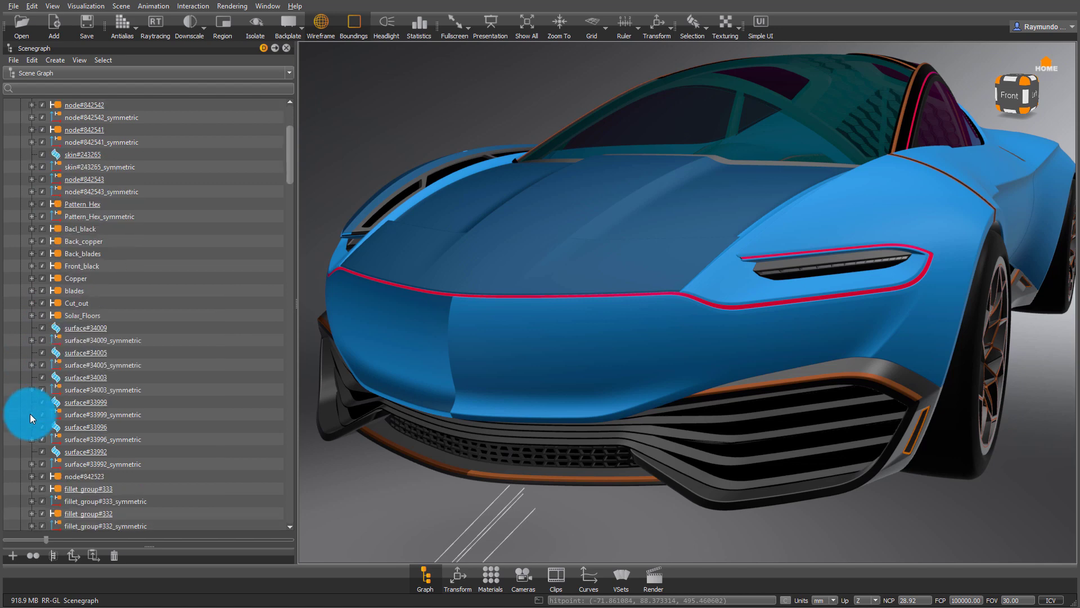
pyautogui.scroll(-6, 31, 405)
pyautogui.scroll(8, 90, 211)
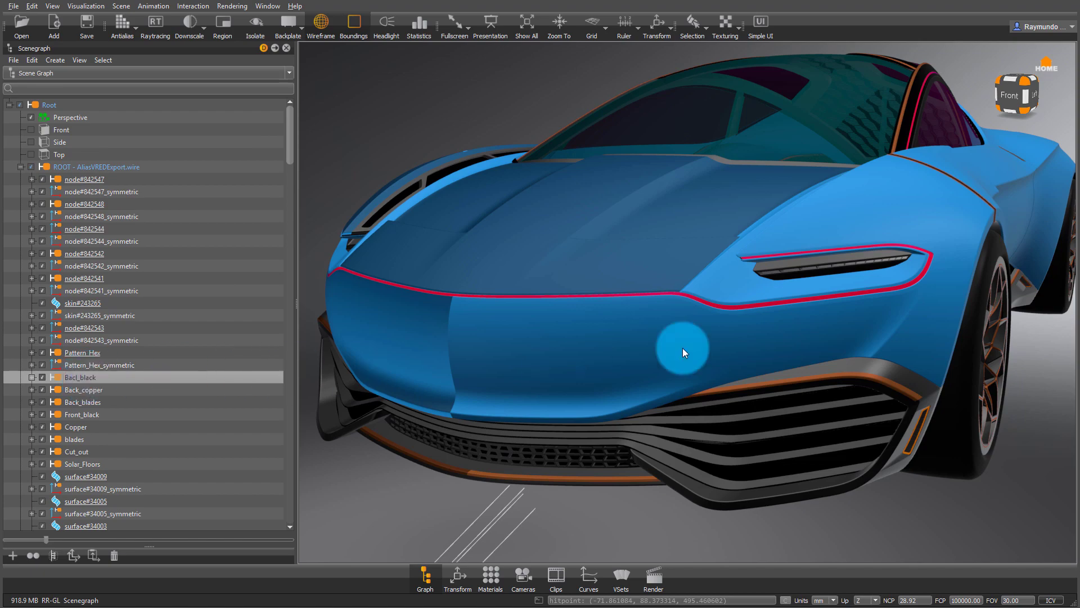
# Select the front grille's blade group in the scene graph to check its geometry, and examine the numbered nodes further down
pyautogui.moveTo(685, 353); pyautogui.dragTo(82, 332)
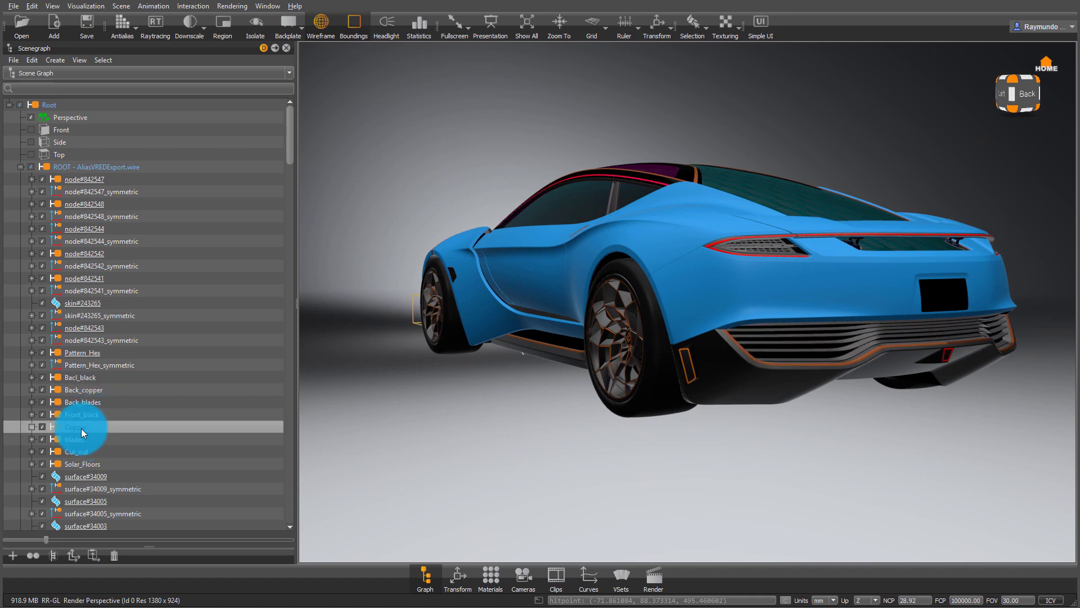
pyautogui.moveTo(499, 248); pyautogui.dragTo(320, 388)
pyautogui.scroll(-11, 136, 411)
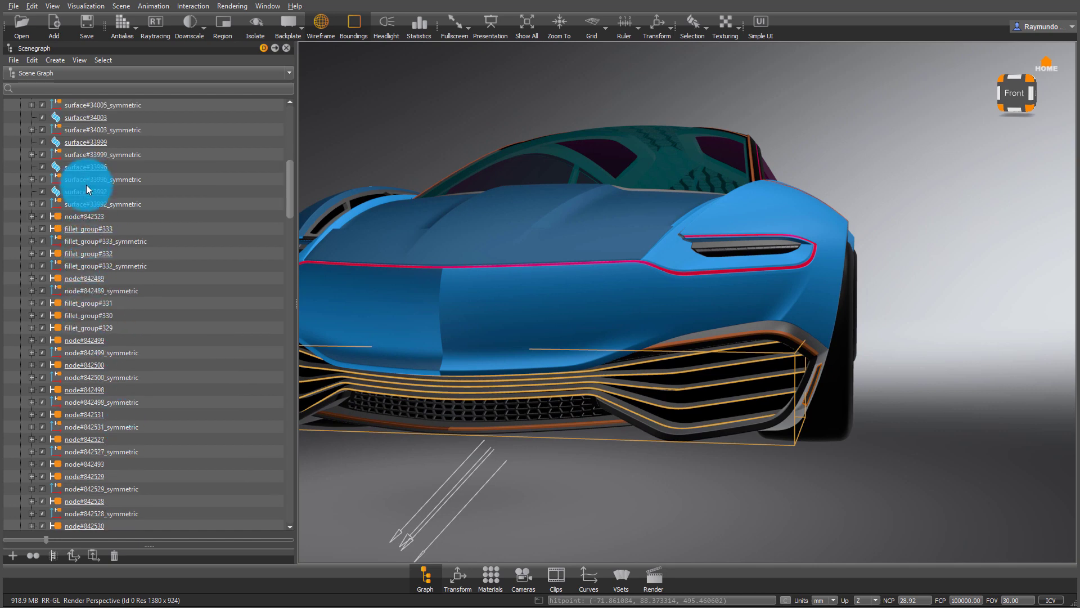
pyautogui.scroll(-6, 89, 354)
pyautogui.scroll(-4, 96, 247)
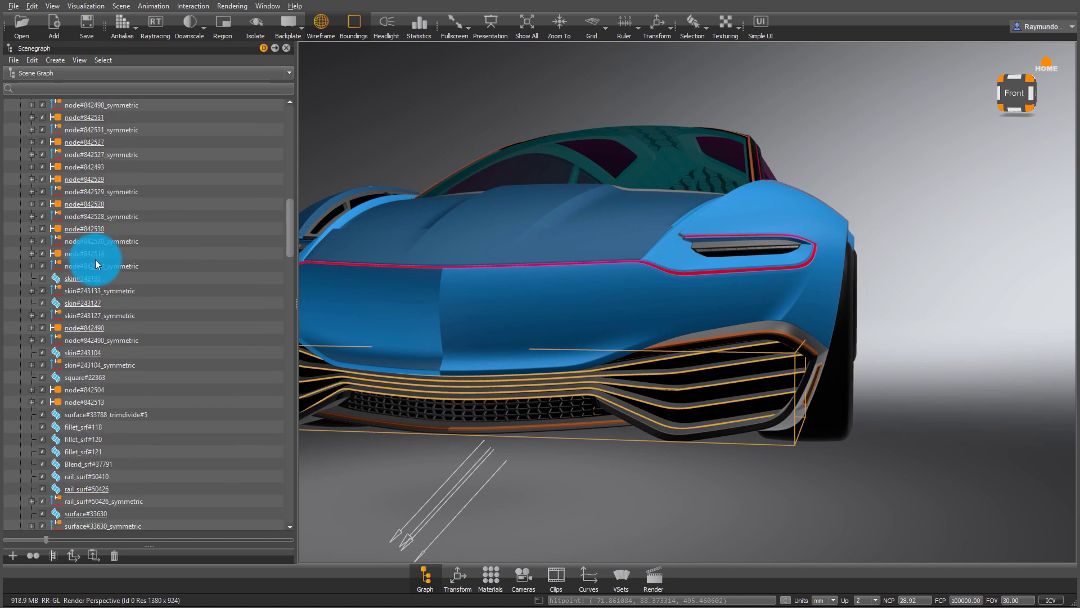
pyautogui.click(96, 261)
pyautogui.scroll(-3, 105, 270)
pyautogui.scroll(-3, 109, 341)
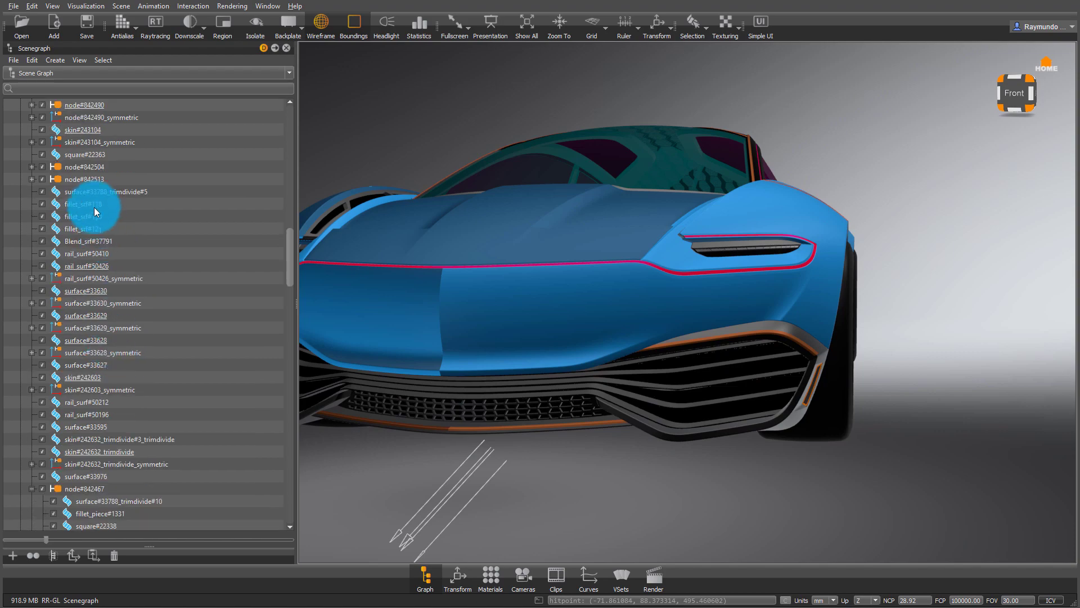
# Select the nodes fillet_srf#118 and fillet_group#303 to locate their geometry on the car
pyautogui.moveTo(775, 238); pyautogui.dragTo(305, 255)
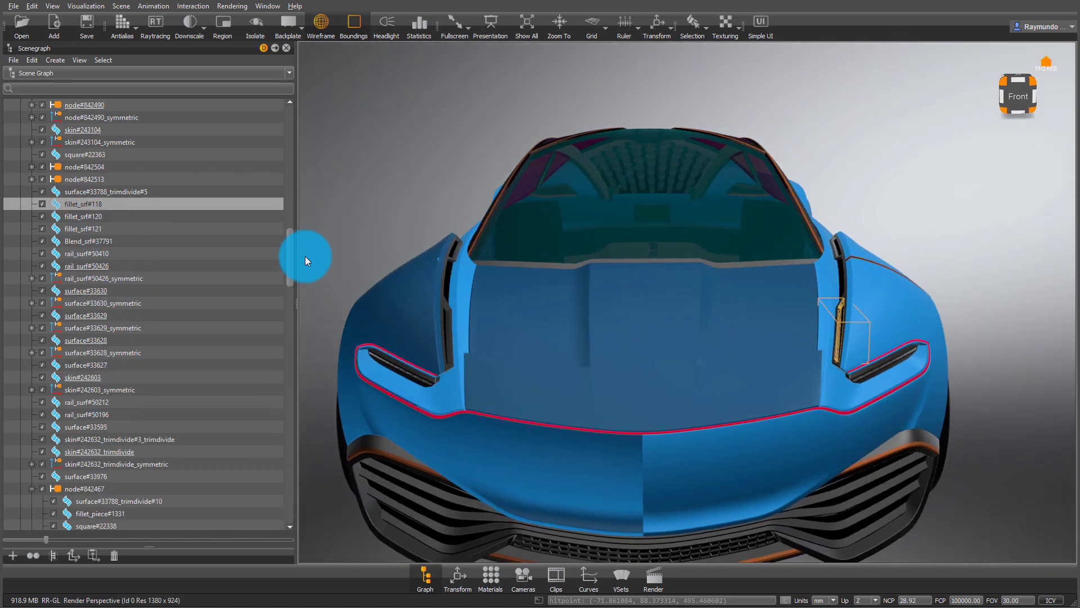
pyautogui.scroll(-5, 106, 319)
pyautogui.scroll(-1, 105, 320)
pyautogui.click(91, 377)
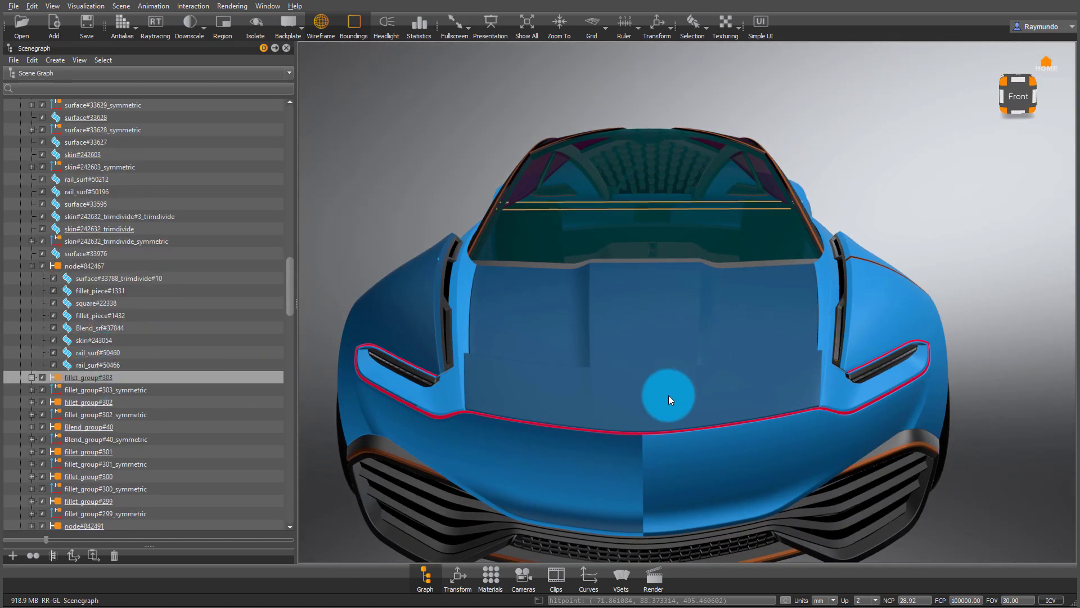
# Look through the remaining scene graph nodes down to EnvironmentsTransform, and compare them with the car from several angles
pyautogui.moveTo(668, 395); pyautogui.dragTo(115, 297)
pyautogui.scroll(-8, 114, 326)
pyautogui.moveTo(619, 298); pyautogui.dragTo(1041, 237)
pyautogui.scroll(-3, 614, 275)
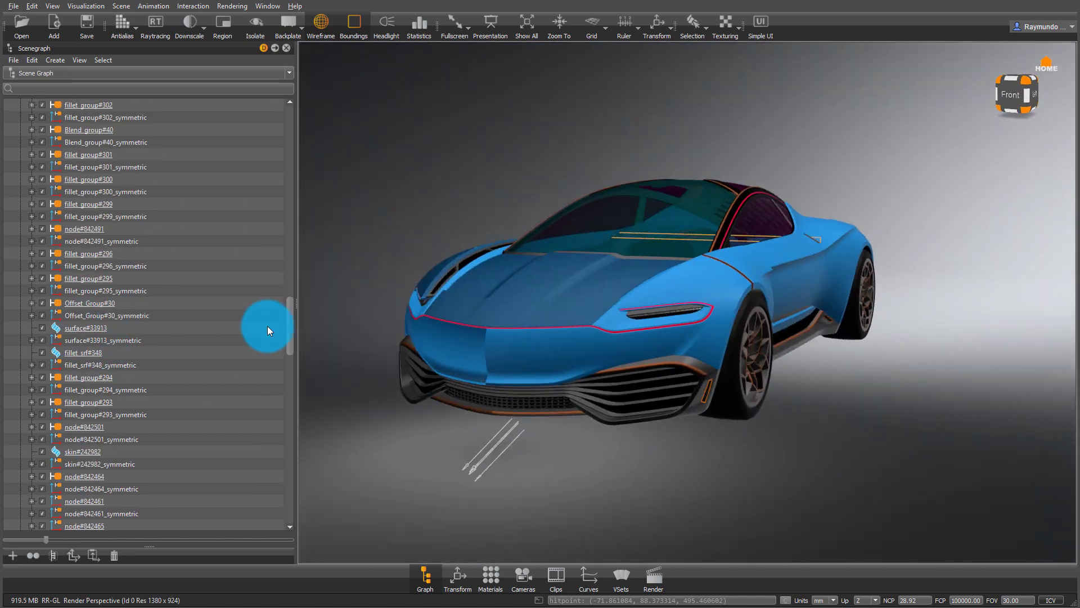
pyautogui.scroll(9, 178, 325)
pyautogui.scroll(9, 177, 325)
pyautogui.scroll(-9, 147, 288)
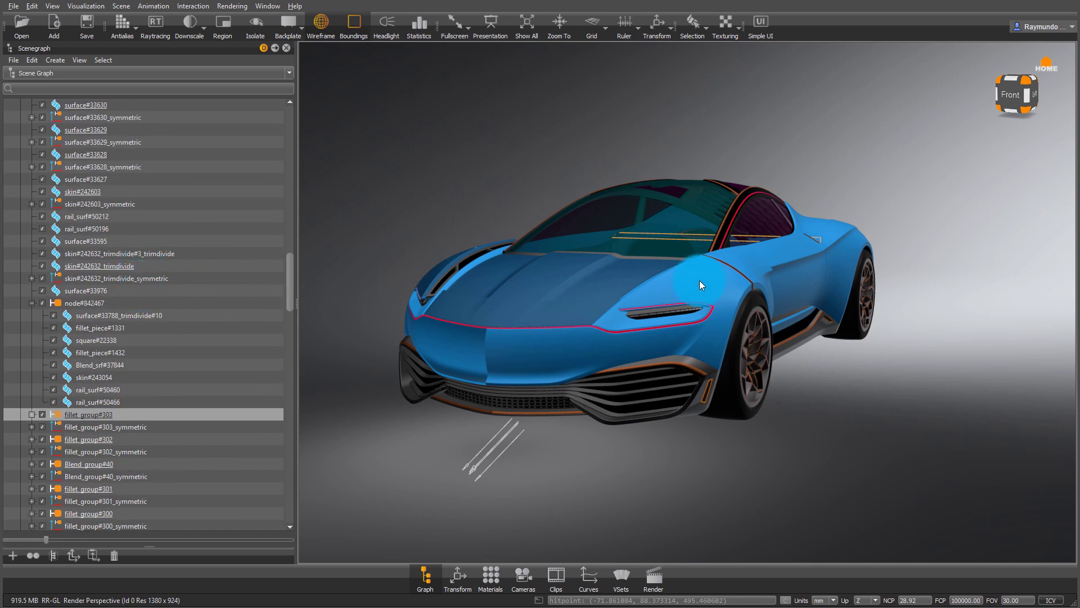
pyautogui.moveTo(700, 284); pyautogui.dragTo(569, 282)
pyautogui.scroll(15, 112, 233)
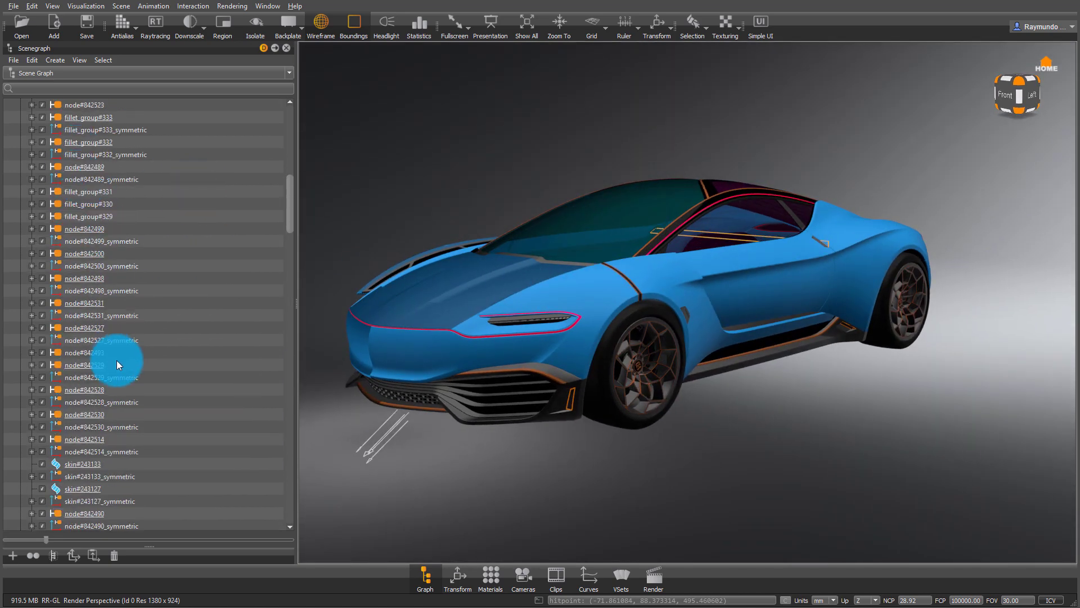
pyautogui.scroll(-10, 119, 363)
pyautogui.moveTo(427, 360); pyautogui.dragTo(600, 373)
pyautogui.scroll(-10, 133, 350)
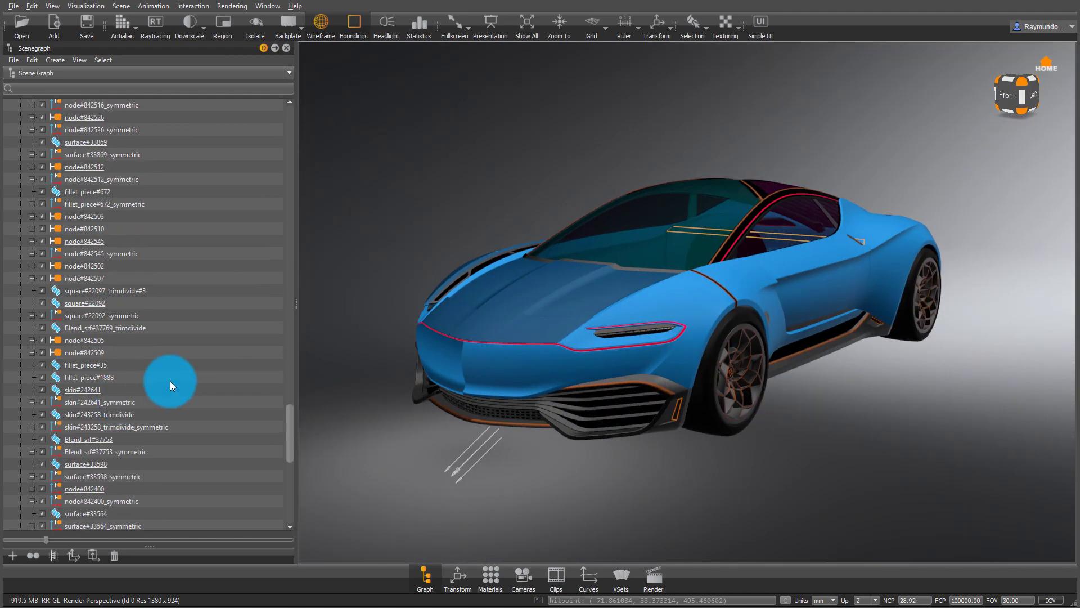
pyautogui.scroll(-10, 169, 374)
pyautogui.moveTo(675, 320); pyautogui.dragTo(576, 315)
pyautogui.scroll(-3, 96, 322)
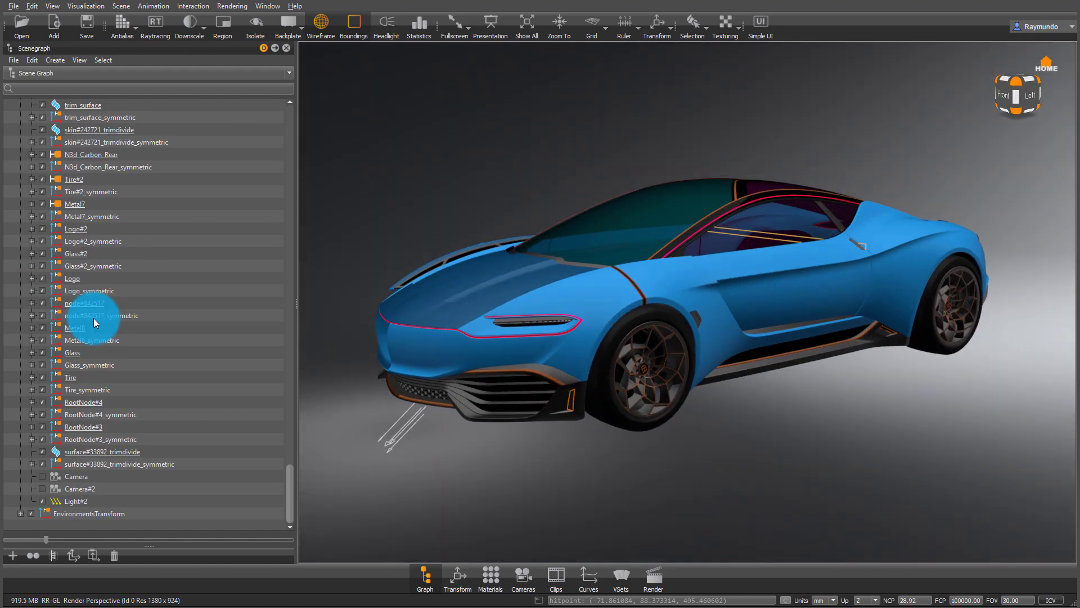
pyautogui.moveTo(714, 328); pyautogui.dragTo(723, 212)
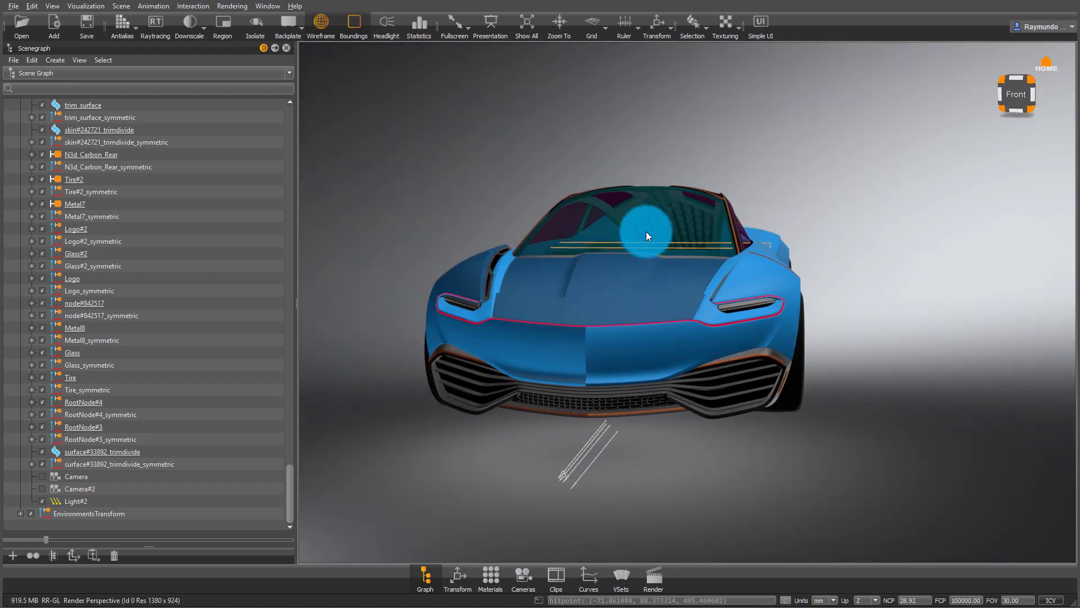
pyautogui.moveTo(647, 232); pyautogui.dragTo(797, 228)
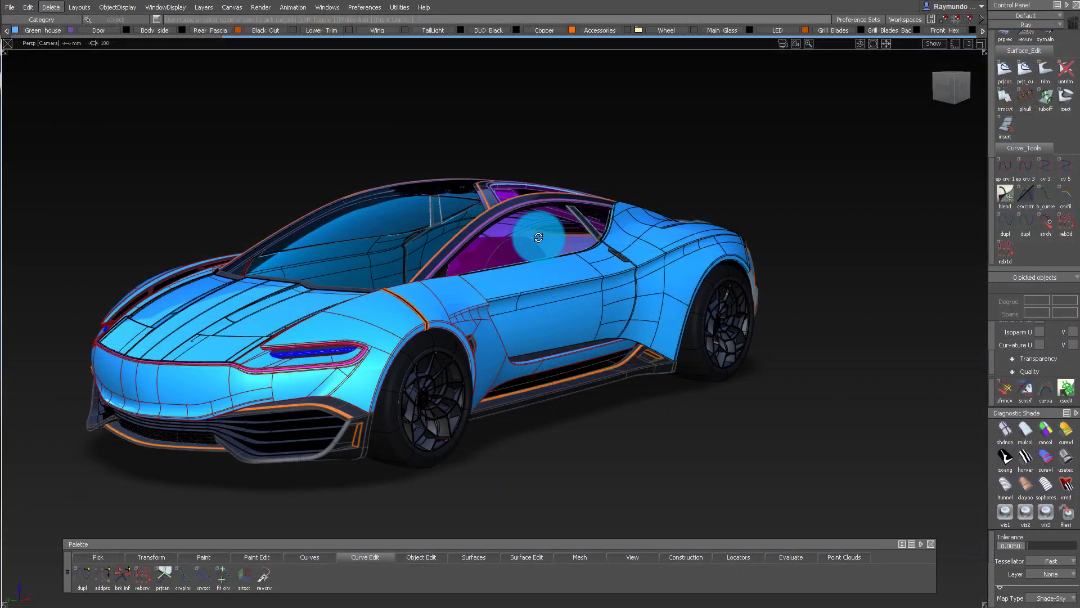
# Switch to the source car model in Alias and examine its surfaces from the side, picking and unpicking the rear quarter surfaces
pyautogui.keyDown('alt'); pyautogui.keyDown('shift'); pyautogui.moveTo(553, 201); pyautogui.dragTo(549, 240); pyautogui.keyUp('shift'); pyautogui.keyUp('alt')
pyautogui.keyDown('alt'); pyautogui.keyDown('shift'); pyautogui.moveTo(471, 251); pyautogui.dragTo(596, 282); pyautogui.keyUp('shift'); pyautogui.keyUp('alt')
pyautogui.keyDown('alt'); pyautogui.keyDown('shift'); pyautogui.moveTo(596, 282); pyautogui.dragTo(603, 282, button='right'); pyautogui.keyUp('shift'); pyautogui.keyUp('alt')
pyautogui.keyDown('alt'); pyautogui.keyDown('shift'); pyautogui.moveTo(603, 283); pyautogui.dragTo(898, 122); pyautogui.keyUp('shift'); pyautogui.keyUp('alt')
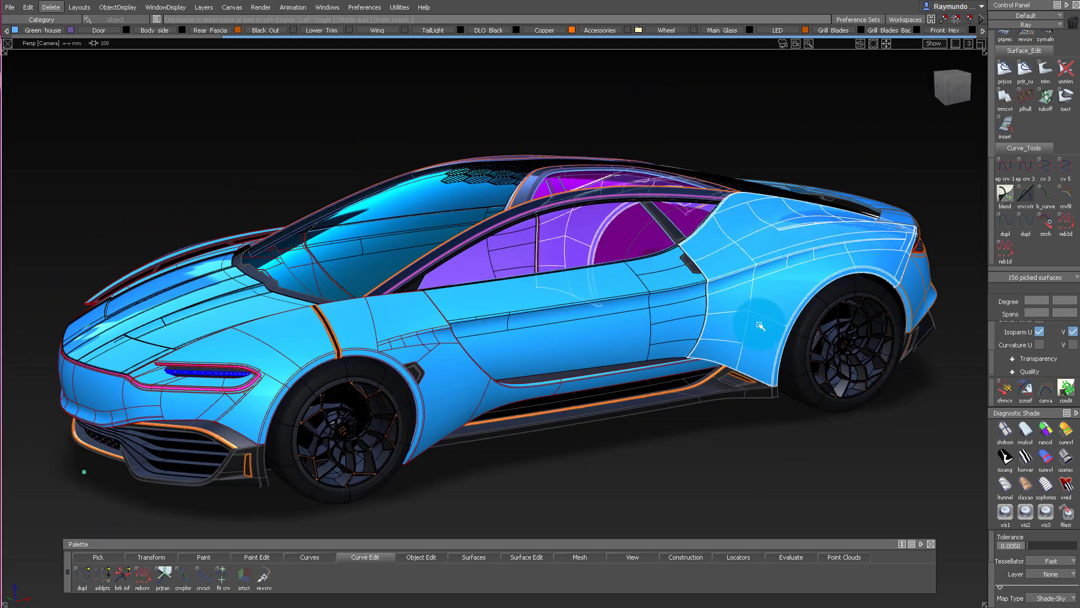
pyautogui.keyDown('alt'); pyautogui.keyDown('shift'); pyautogui.moveTo(660, 177); pyautogui.dragTo(756, 237); pyautogui.keyUp('shift'); pyautogui.keyUp('alt')
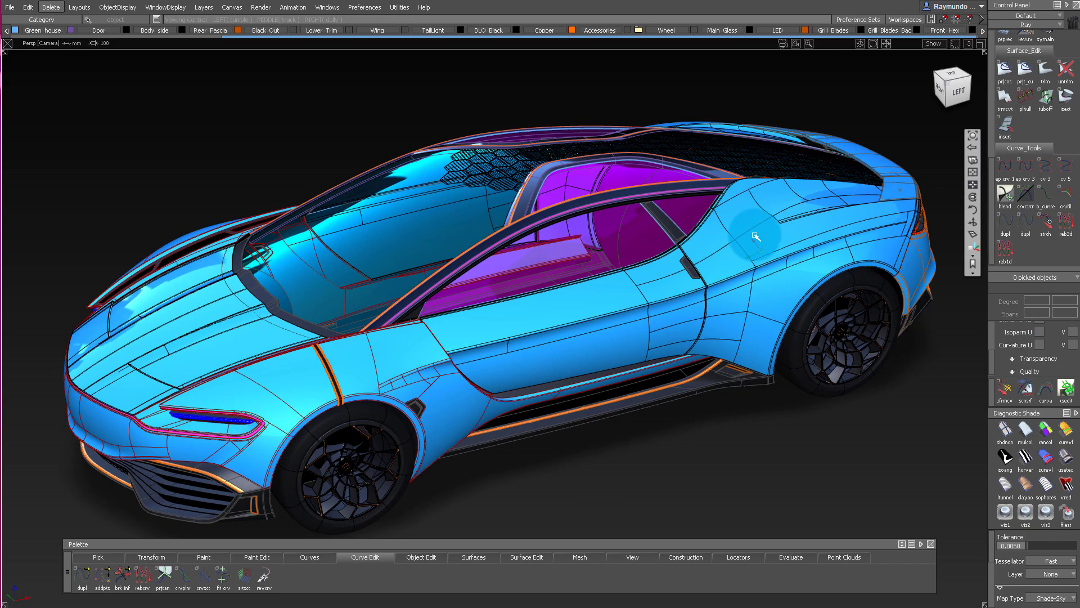
pyautogui.keyDown('alt'); pyautogui.keyDown('shift'); pyautogui.moveTo(680, 241); pyautogui.dragTo(739, 226, button='right'); pyautogui.keyUp('shift'); pyautogui.keyUp('alt')
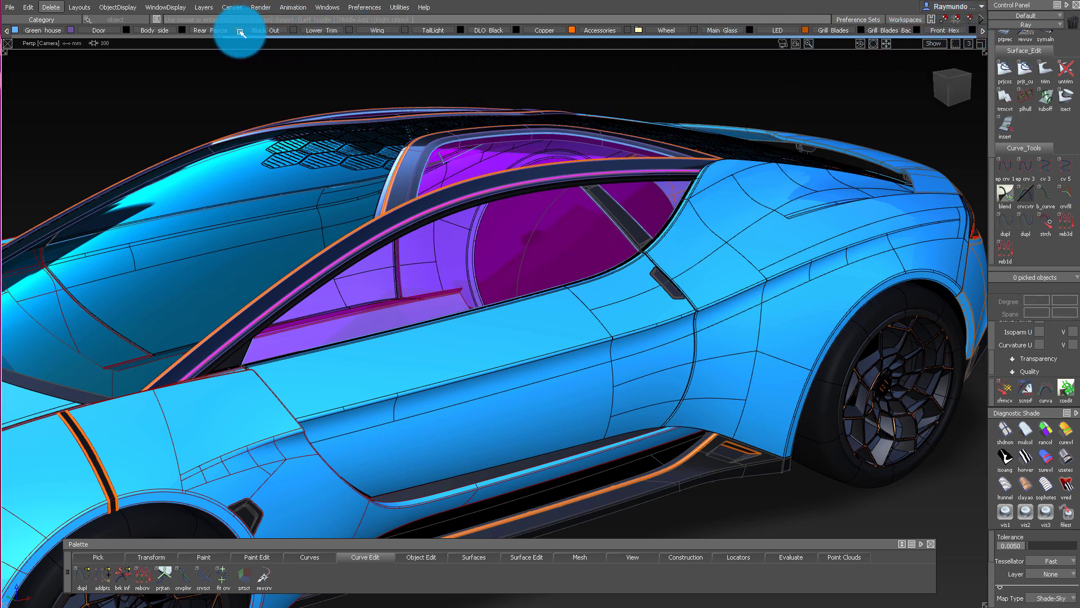
# Hide and show the Body side layer again, and set its layer colour to magenta
pyautogui.click(183, 30)
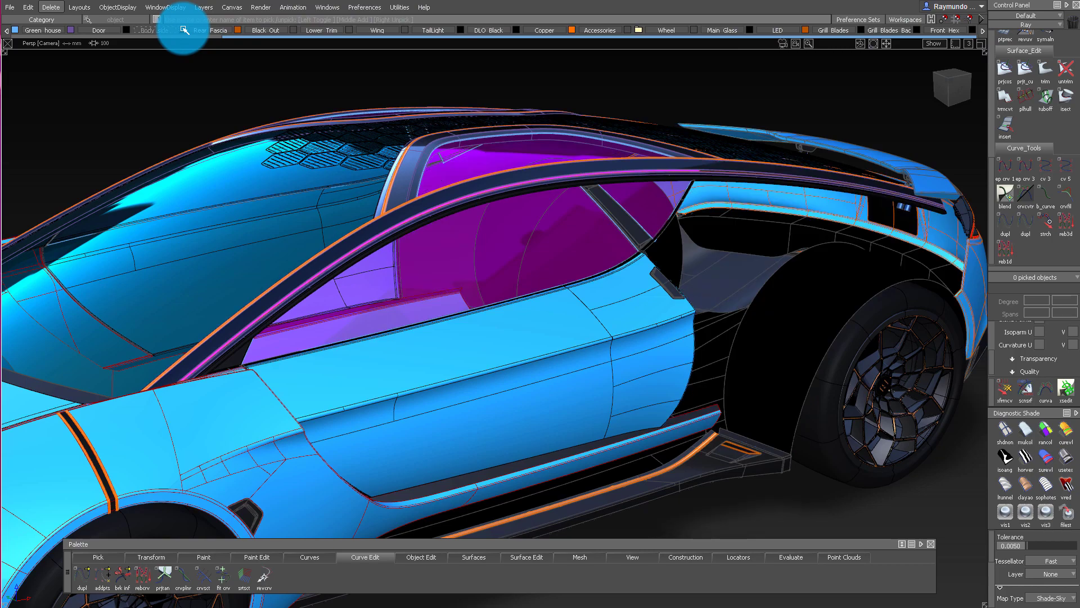
pyautogui.click(182, 29)
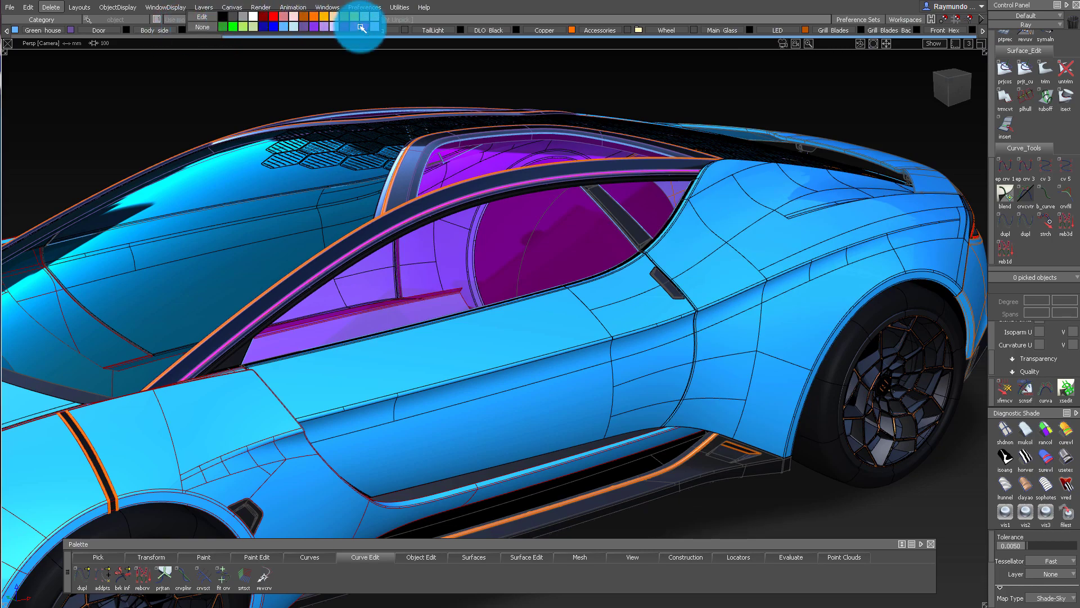
# Pick all surfaces on the Body side layer and isolate them in the view
pyautogui.keyDown('alt'); pyautogui.keyDown('shift'); pyautogui.moveTo(698, 336); pyautogui.dragTo(734, 208); pyautogui.keyUp('shift'); pyautogui.keyUp('alt')
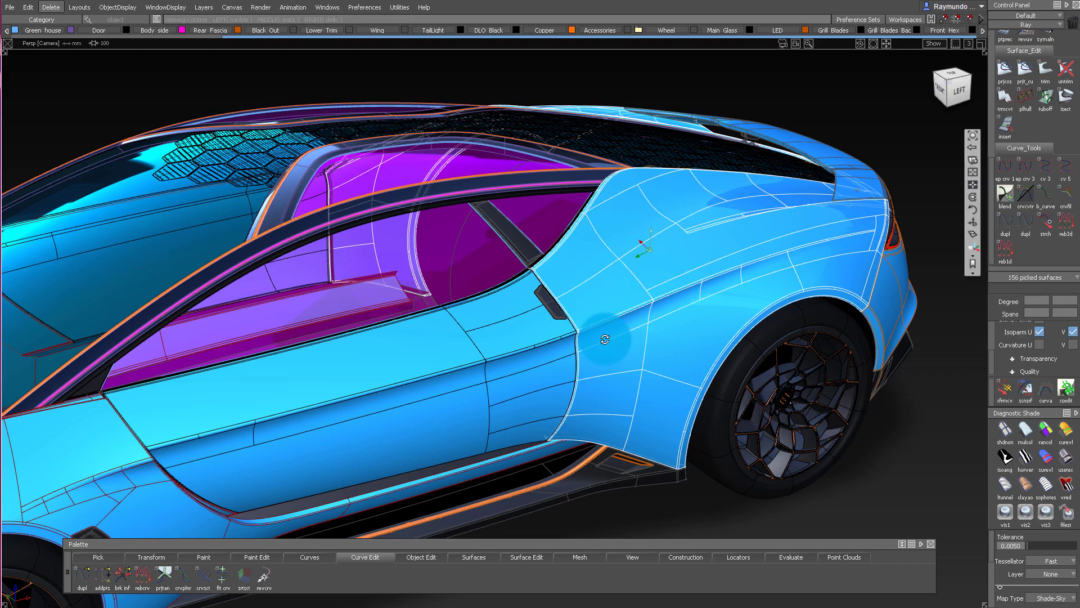
pyautogui.keyDown('alt'); pyautogui.keyDown('shift'); pyautogui.moveTo(605, 340); pyautogui.dragTo(610, 332); pyautogui.keyUp('shift'); pyautogui.keyUp('alt')
pyautogui.keyDown('ctrl'); pyautogui.keyDown('shift'); pyautogui.moveTo(601, 246); pyautogui.dragTo(603, 355, button='right'); pyautogui.keyUp('shift'); pyautogui.keyUp('ctrl')
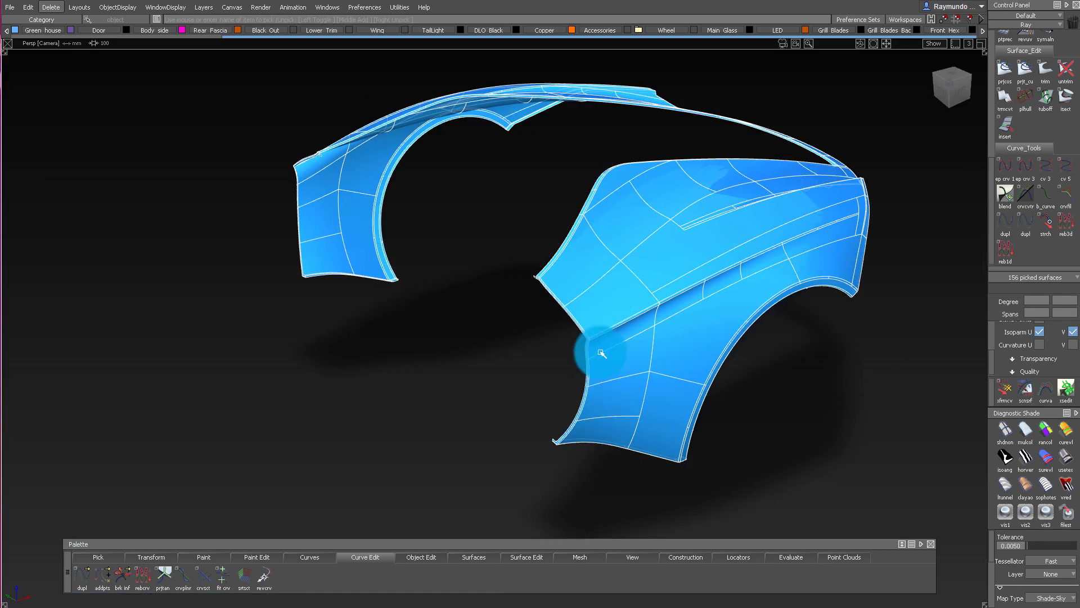
pyautogui.keyDown('ctrl'); pyautogui.keyDown('shift'); pyautogui.moveTo(603, 355); pyautogui.dragTo(611, 237); pyautogui.keyUp('shift'); pyautogui.keyUp('ctrl')
# Examine the isolated body side panels, including the front edge's fillets and corner flange, from several angles
pyautogui.keyDown('alt'); pyautogui.keyDown('shift'); pyautogui.moveTo(465, 237); pyautogui.dragTo(622, 319); pyautogui.keyUp('shift'); pyautogui.keyUp('alt')
pyautogui.keyDown('alt'); pyautogui.keyDown('shift'); pyautogui.moveTo(622, 319); pyautogui.dragTo(642, 323, button='right'); pyautogui.keyUp('shift'); pyautogui.keyUp('alt')
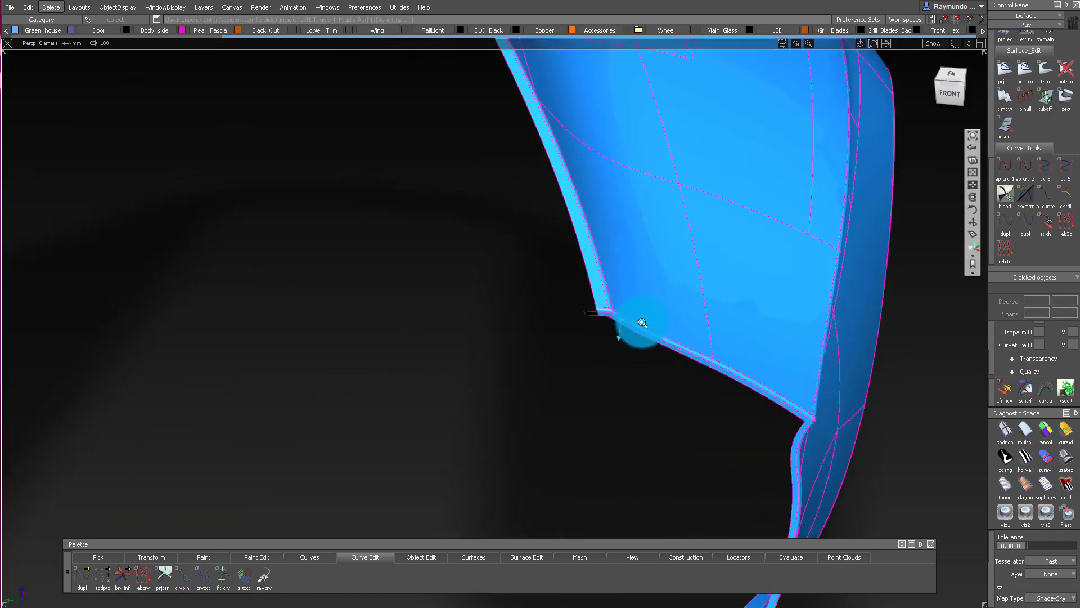
pyautogui.keyDown('alt'); pyautogui.keyDown('shift'); pyautogui.moveTo(641, 322); pyautogui.dragTo(731, 149); pyautogui.keyUp('shift'); pyautogui.keyUp('alt')
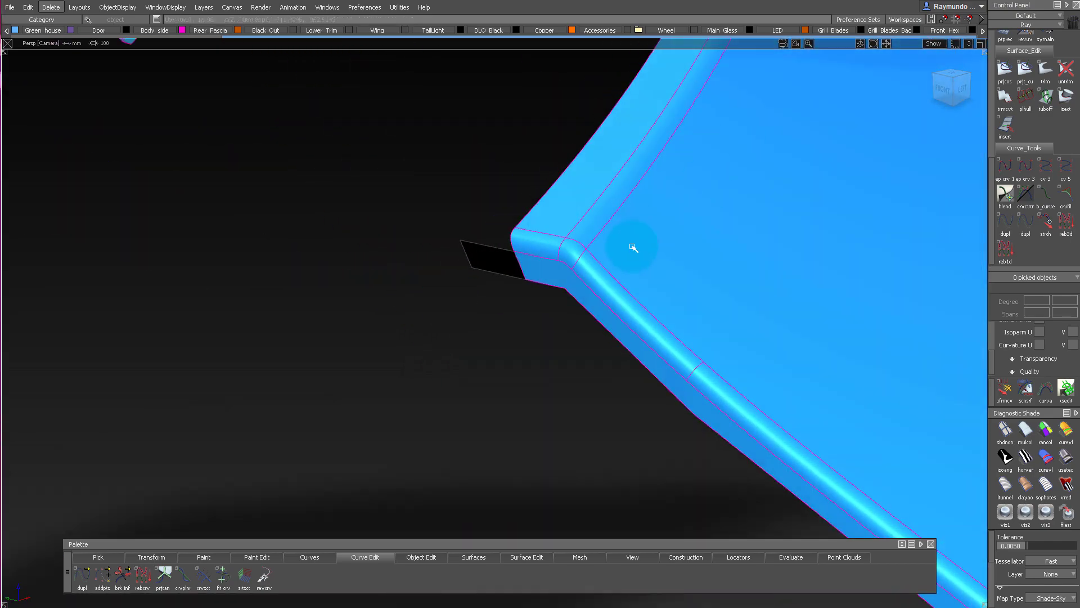
pyautogui.keyDown('alt'); pyautogui.keyDown('shift'); pyautogui.moveTo(511, 276); pyautogui.dragTo(562, 361); pyautogui.keyUp('shift'); pyautogui.keyUp('alt')
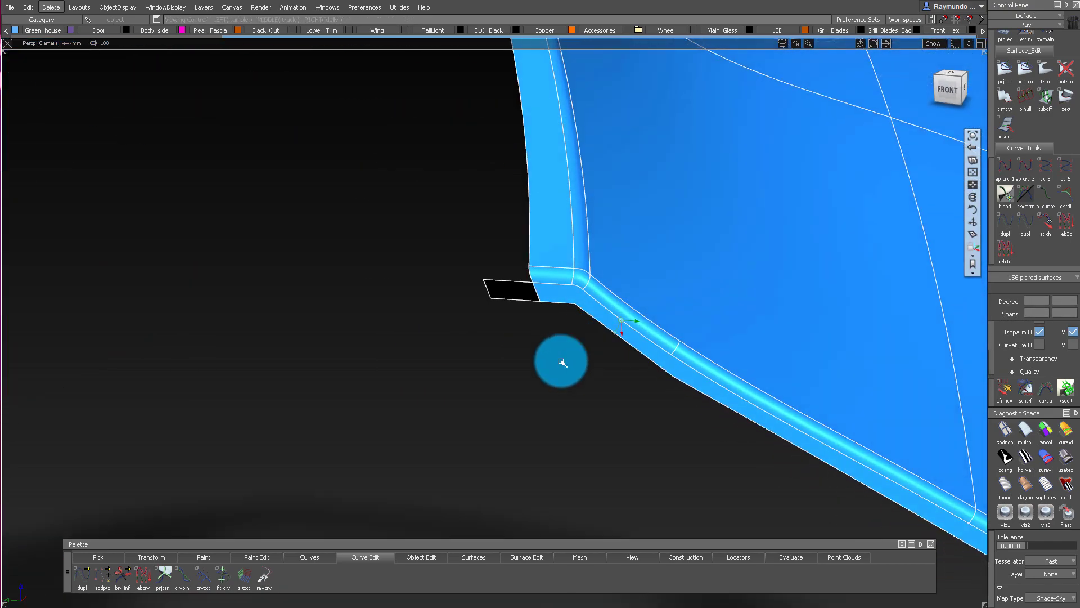
pyautogui.keyDown('alt'); pyautogui.keyDown('shift'); pyautogui.moveTo(630, 253); pyautogui.dragTo(596, 240); pyautogui.keyUp('shift'); pyautogui.keyUp('alt')
pyautogui.keyDown('alt'); pyautogui.keyDown('shift'); pyautogui.moveTo(596, 239); pyautogui.dragTo(588, 258, button='middle'); pyautogui.keyUp('shift'); pyautogui.keyUp('alt')
pyautogui.keyDown('alt'); pyautogui.keyDown('shift'); pyautogui.moveTo(588, 258); pyautogui.dragTo(650, 336); pyautogui.keyUp('shift'); pyautogui.keyUp('alt')
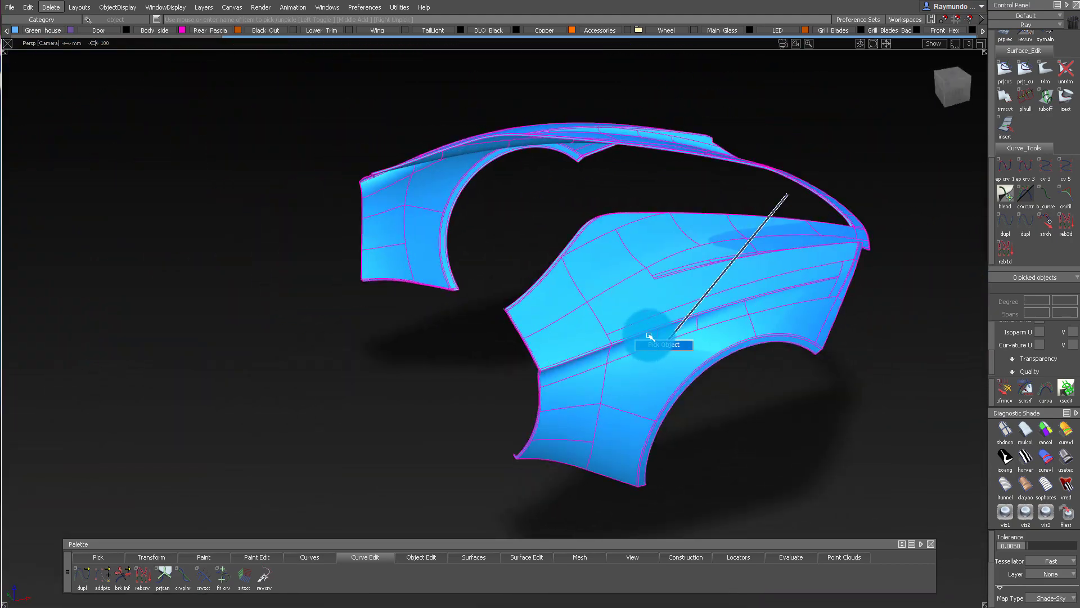
pyautogui.keyDown('alt'); pyautogui.keyDown('shift'); pyautogui.moveTo(645, 298); pyautogui.dragTo(647, 319); pyautogui.keyUp('shift'); pyautogui.keyUp('alt')
pyautogui.keyDown('alt'); pyautogui.keyDown('shift'); pyautogui.moveTo(698, 157); pyautogui.dragTo(532, 115); pyautogui.keyUp('shift'); pyautogui.keyUp('alt')
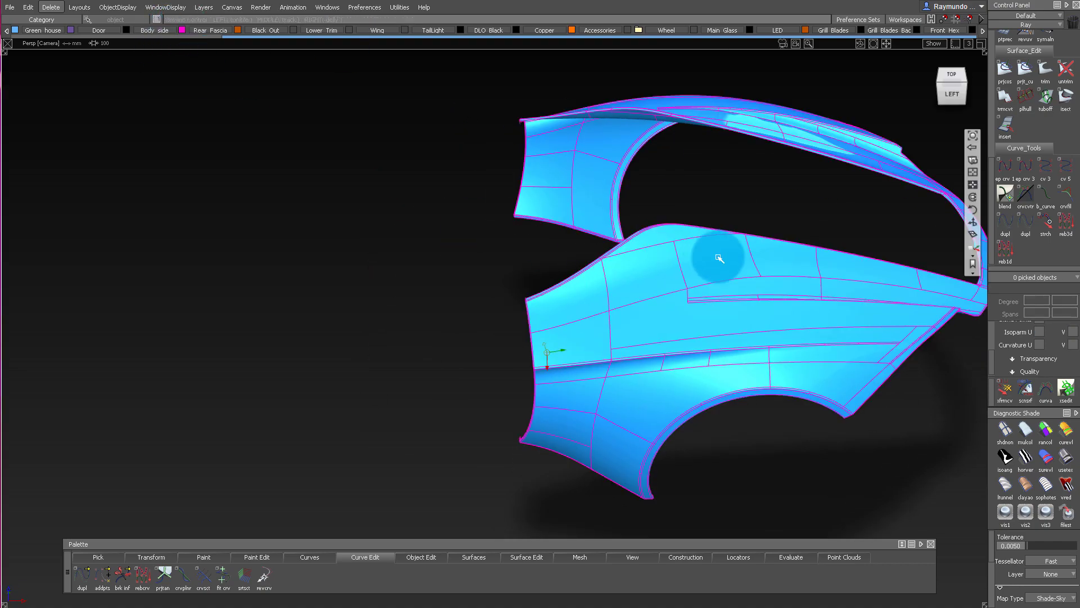
# Open the Object Lister and place it beside the isolated body side panels
pyautogui.keyDown('alt'); pyautogui.keyDown('shift'); pyautogui.moveTo(718, 257); pyautogui.dragTo(664, 261); pyautogui.keyUp('shift'); pyautogui.keyUp('alt')
pyautogui.keyDown('alt'); pyautogui.keyDown('shift'); pyautogui.moveTo(664, 260); pyautogui.dragTo(731, 248, button='right'); pyautogui.keyUp('shift'); pyautogui.keyUp('alt')
pyautogui.keyDown('alt'); pyautogui.keyDown('shift'); pyautogui.moveTo(731, 248); pyautogui.dragTo(518, 220); pyautogui.keyUp('shift'); pyautogui.keyUp('alt')
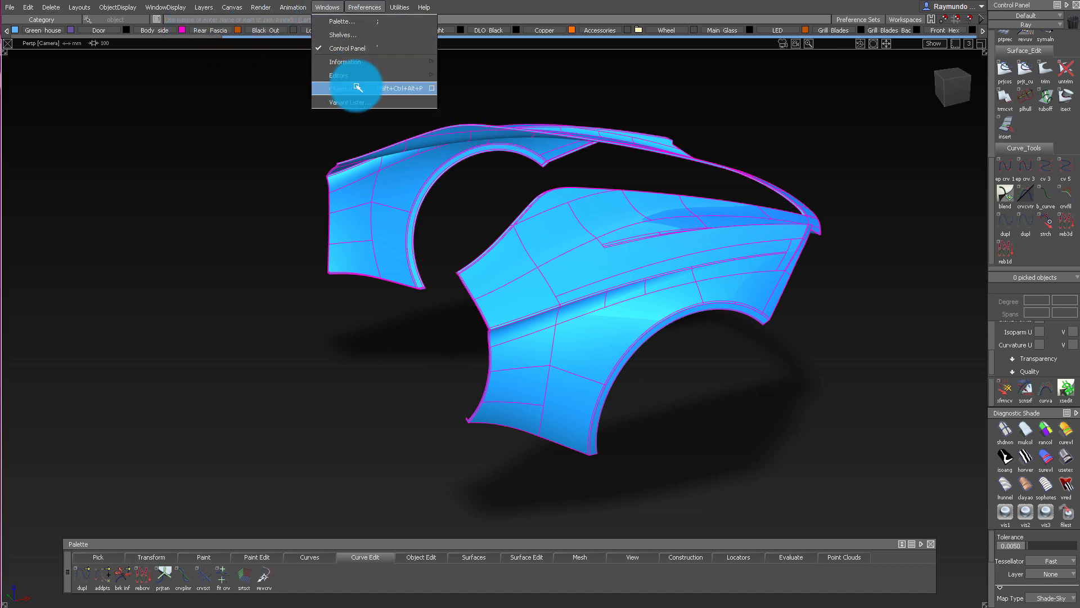
pyautogui.click(392, 88)
pyautogui.moveTo(203, 78); pyautogui.dragTo(176, 118)
pyautogui.keyDown('alt'); pyautogui.keyDown('shift'); pyautogui.moveTo(795, 181); pyautogui.dragTo(710, 136); pyautogui.keyUp('shift'); pyautogui.keyUp('alt')
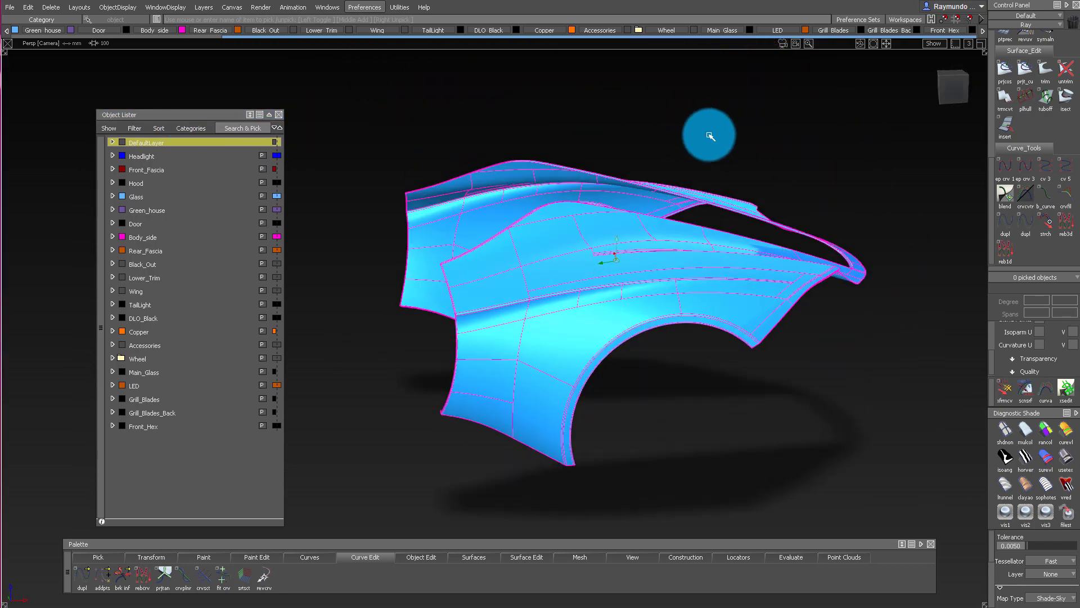
pyautogui.click(231, 82)
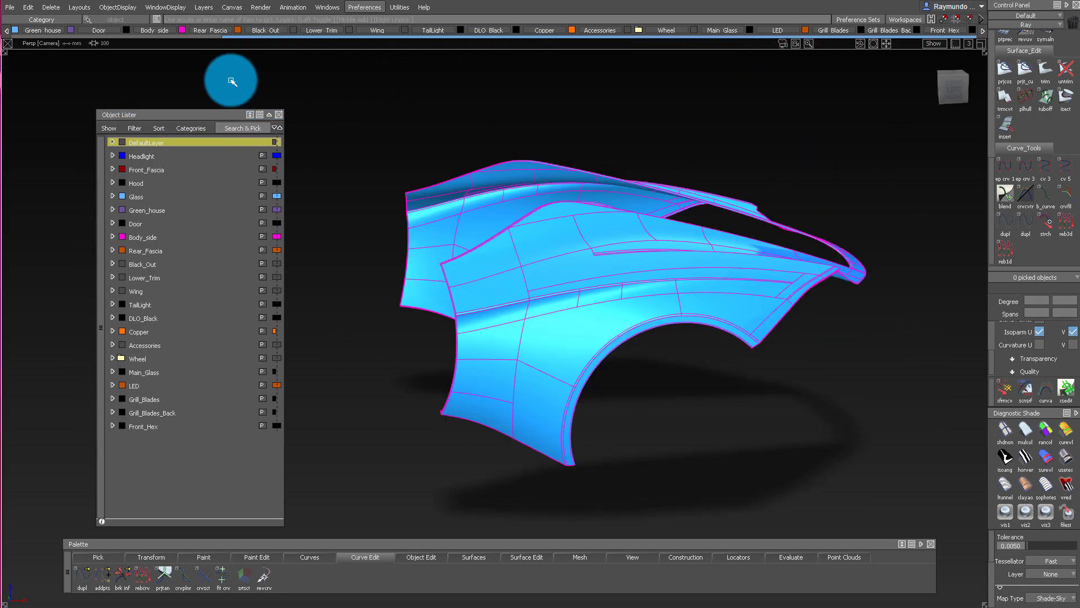
# Make Body side the active layer and expand it in the Object Lister to browse its surfaces
pyautogui.click(185, 32)
pyautogui.click(183, 31)
pyautogui.keyDown('alt'); pyautogui.keyDown('shift'); pyautogui.moveTo(557, 242); pyautogui.dragTo(574, 263); pyautogui.keyUp('shift'); pyautogui.keyUp('alt')
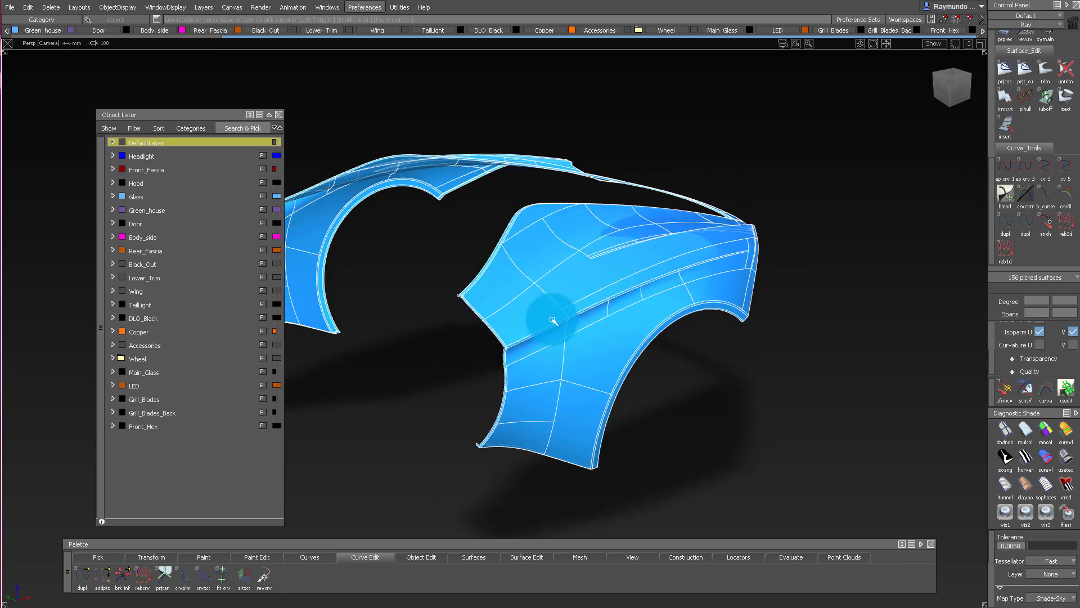
pyautogui.keyDown('ctrl'); pyautogui.keyDown('shift'); pyautogui.moveTo(562, 206); pyautogui.dragTo(561, 206); pyautogui.keyUp('shift'); pyautogui.keyUp('ctrl')
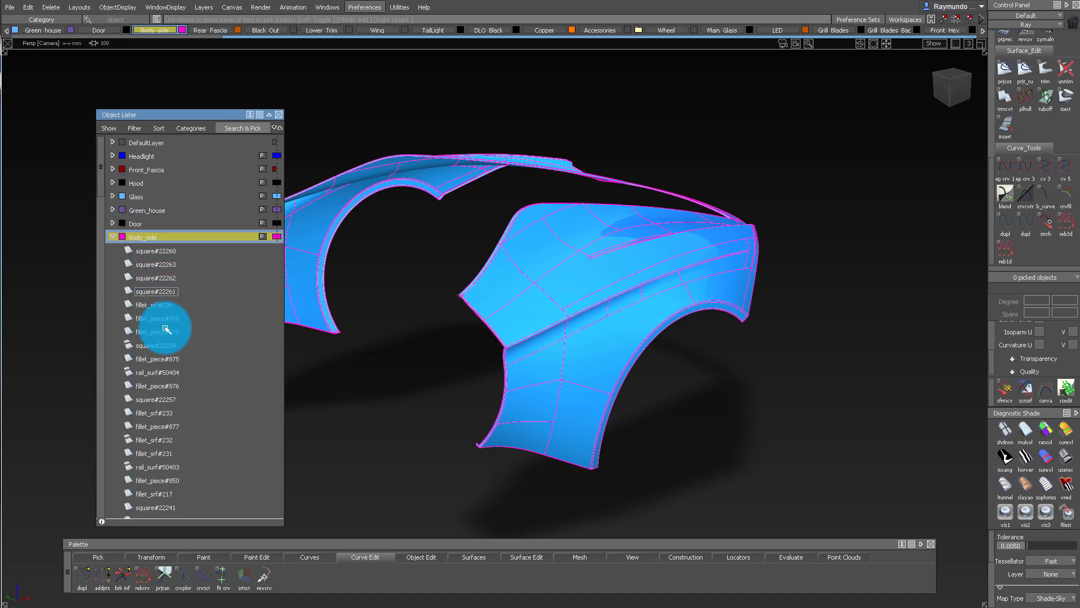
pyautogui.scroll(-3, 162, 407)
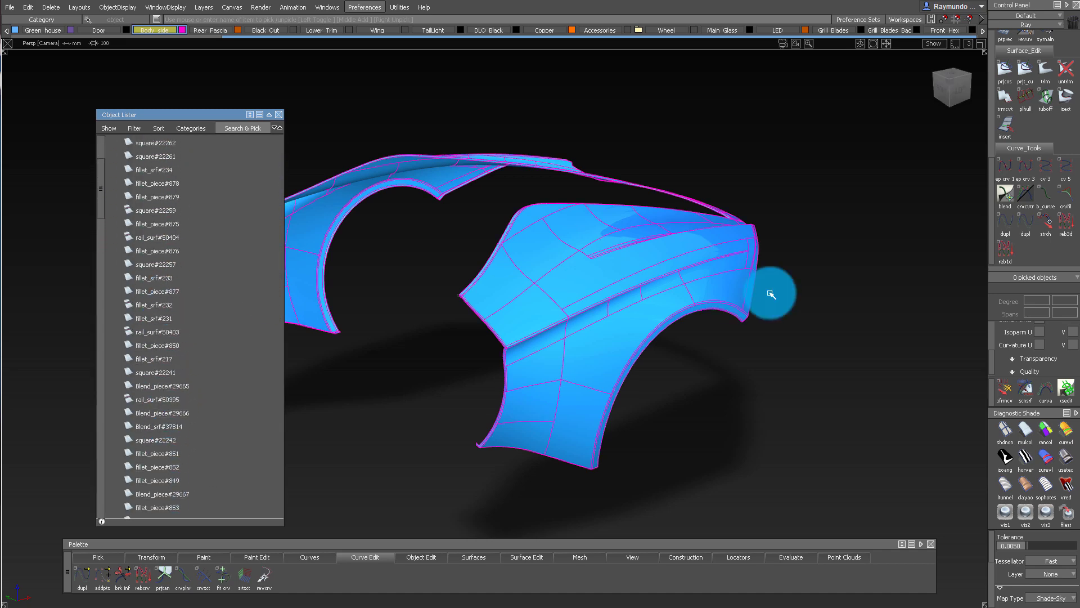
pyautogui.keyDown('alt'); pyautogui.keyDown('shift'); pyautogui.moveTo(771, 295); pyautogui.dragTo(452, 91); pyautogui.keyUp('shift'); pyautogui.keyUp('alt')
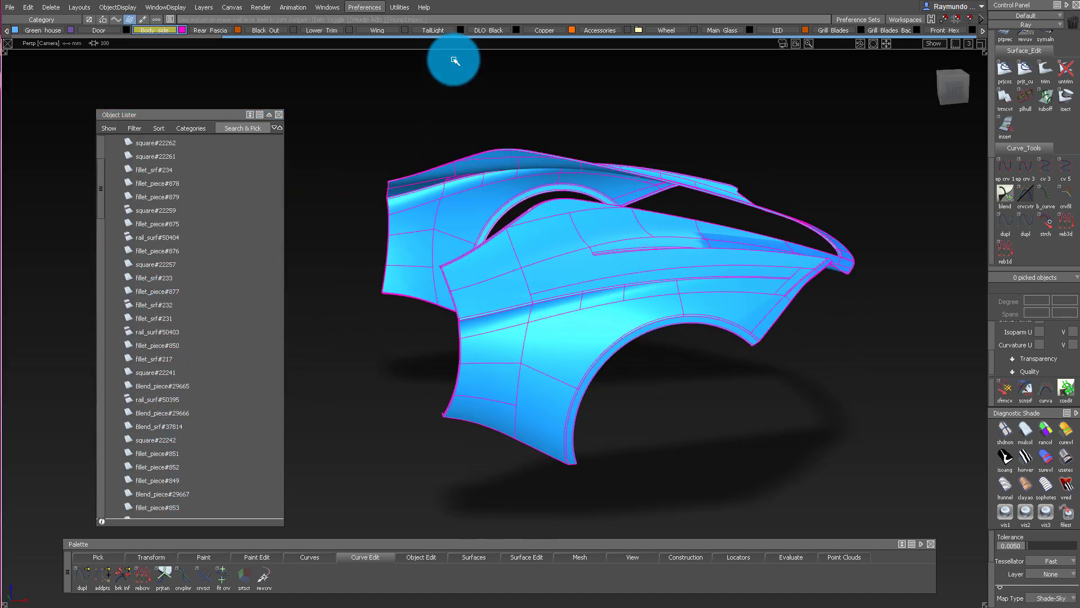
# Pick all the body side surfaces, compare them with the Body_side layer's entries in the Object Lister, and unpick them
pyautogui.moveTo(892, 593); pyautogui.dragTo(893, 588)
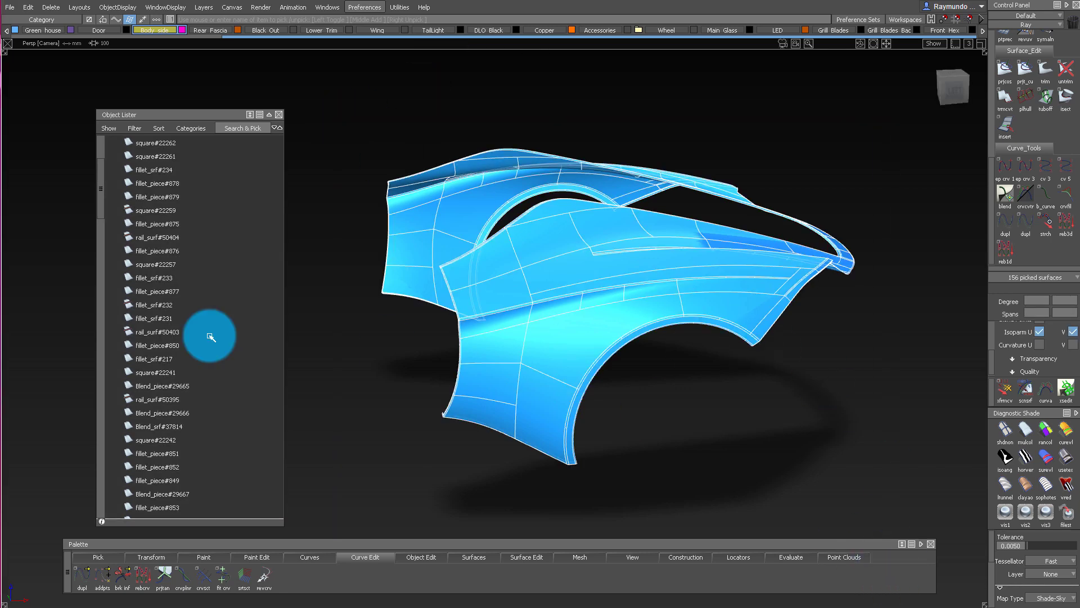
pyautogui.scroll(2, 171, 269)
pyautogui.scroll(-3, 567, 255)
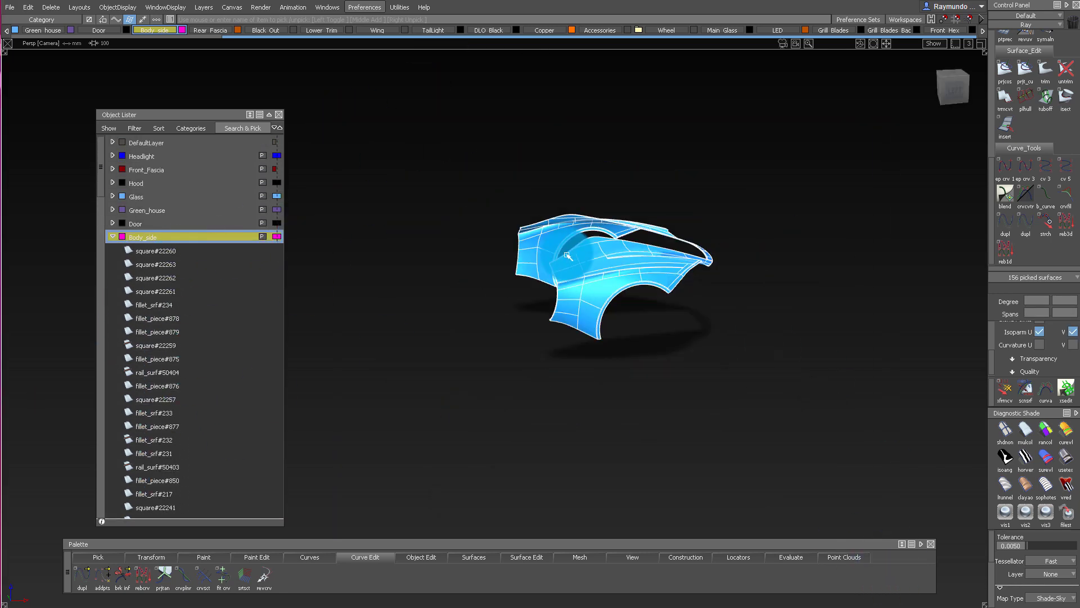
pyautogui.scroll(3, 569, 301)
pyautogui.keyDown('ctrl'); pyautogui.keyDown('shift'); pyautogui.moveTo(595, 349); pyautogui.dragTo(595, 203); pyautogui.keyUp('shift'); pyautogui.keyUp('ctrl')
pyautogui.keyDown('alt'); pyautogui.keyDown('shift'); pyautogui.moveTo(501, 224); pyautogui.dragTo(547, 226); pyautogui.keyUp('shift'); pyautogui.keyUp('alt')
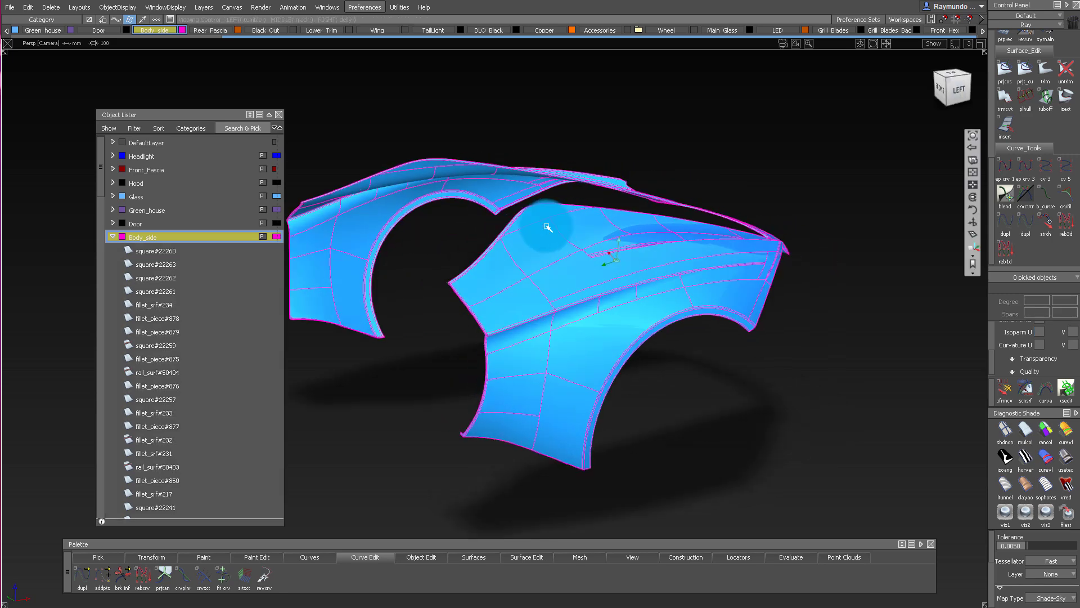
pyautogui.click(533, 264)
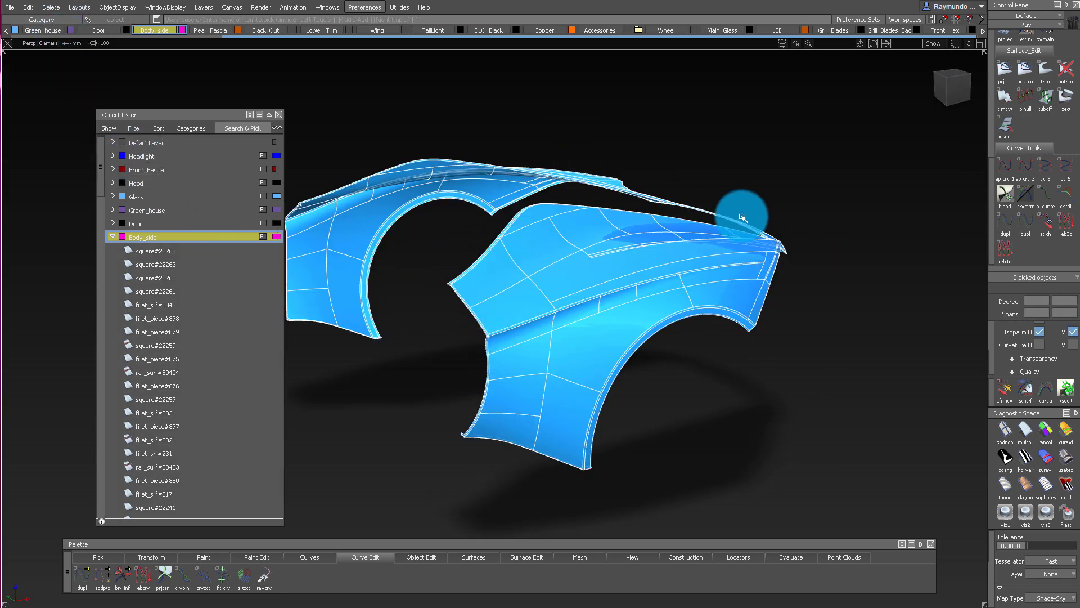
# Make DefaultLayer the active layer, starting from the beginning of the layer list
pyautogui.keyDown('alt'); pyautogui.keyDown('shift'); pyautogui.moveTo(742, 218); pyautogui.dragTo(649, 210); pyautogui.keyUp('shift'); pyautogui.keyUp('alt')
pyautogui.keyDown('alt'); pyautogui.keyDown('shift'); pyautogui.moveTo(649, 210); pyautogui.dragTo(675, 209, button='middle'); pyautogui.keyUp('shift'); pyautogui.keyUp('alt')
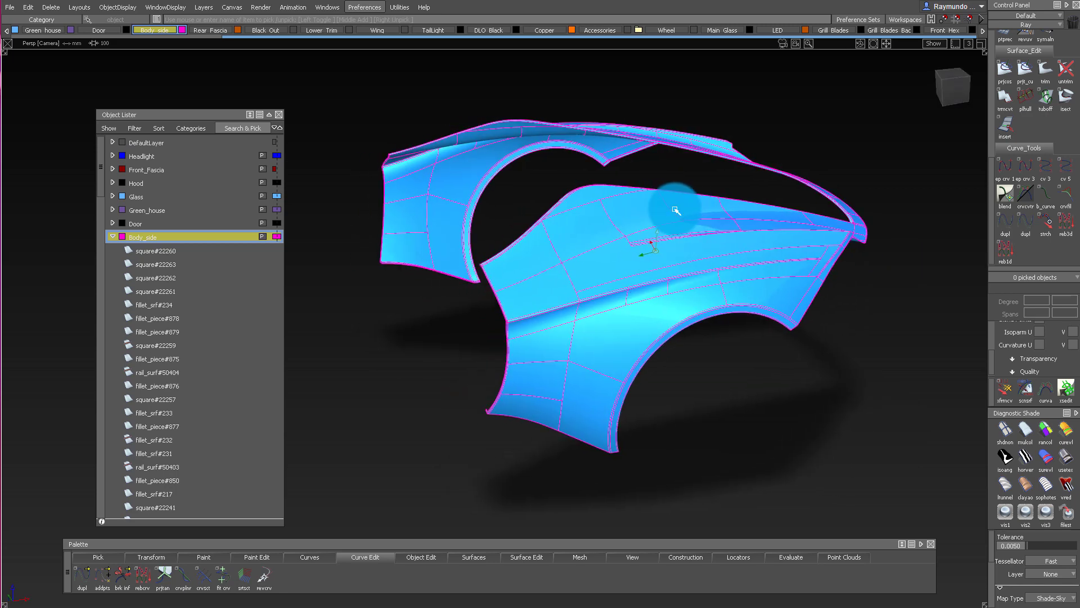
pyautogui.keyDown('alt'); pyautogui.keyDown('shift'); pyautogui.moveTo(676, 211); pyautogui.dragTo(410, 112); pyautogui.keyUp('shift'); pyautogui.keyUp('alt')
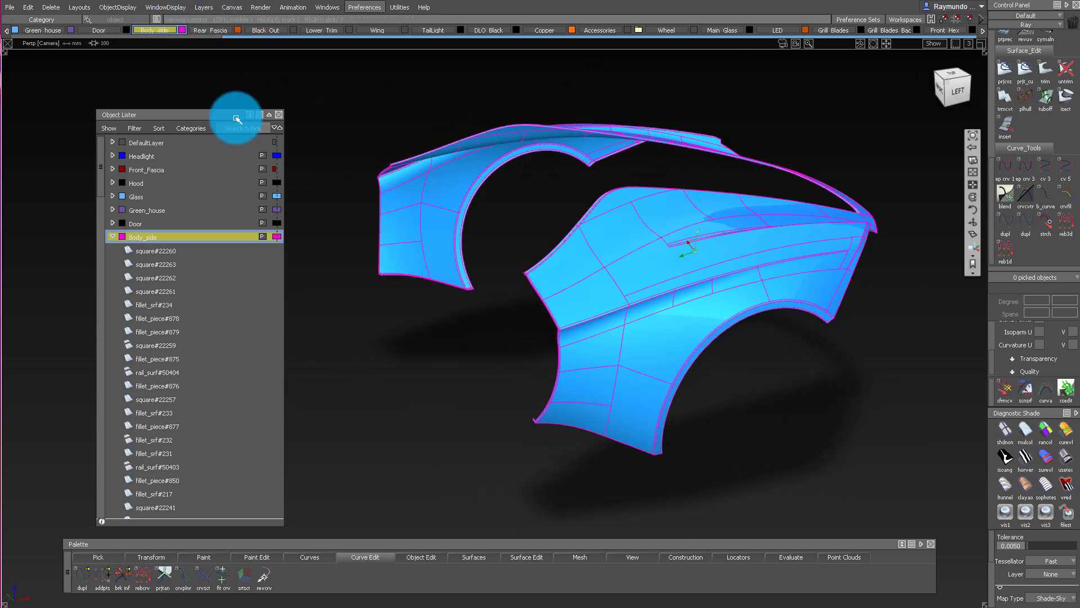
pyautogui.moveTo(103, 31); pyautogui.dragTo(425, 31, button='middle')
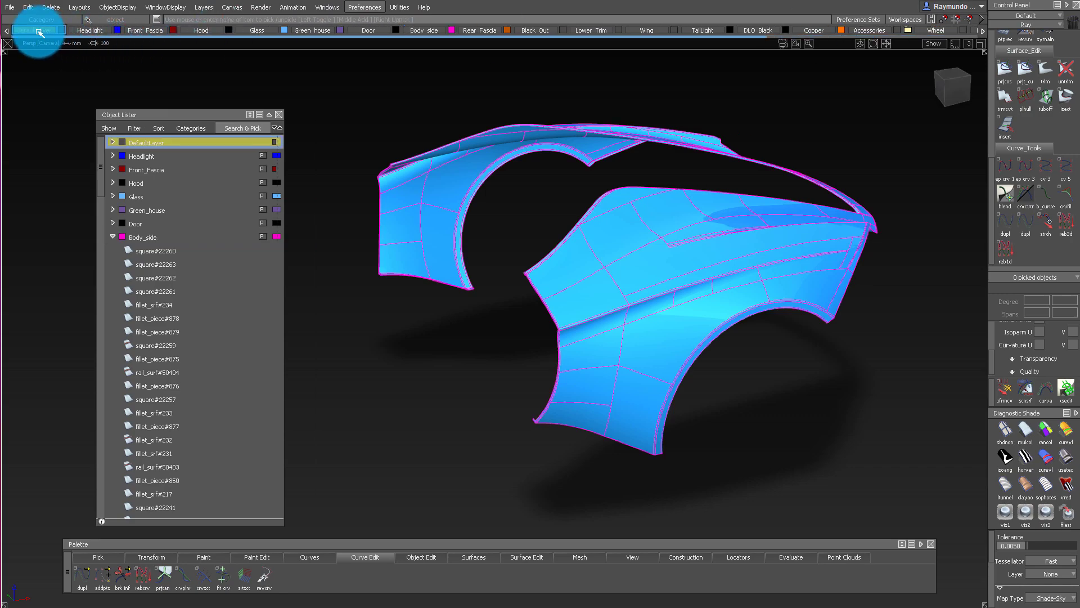
pyautogui.moveTo(478, 152)
pyautogui.keyDown('alt'); pyautogui.keyDown('shift'); pyautogui.mouseDown()
pyautogui.moveTo(487, 150)
pyautogui.moveTo(465, 161)
pyautogui.moveTo(649, 160)
pyautogui.moveTo(584, 161)
pyautogui.moveTo(598, 176)
pyautogui.moveTo(533, 144)
pyautogui.moveTo(478, 147)
pyautogui.mouseUp(); pyautogui.keyUp('shift'); pyautogui.keyUp('alt')
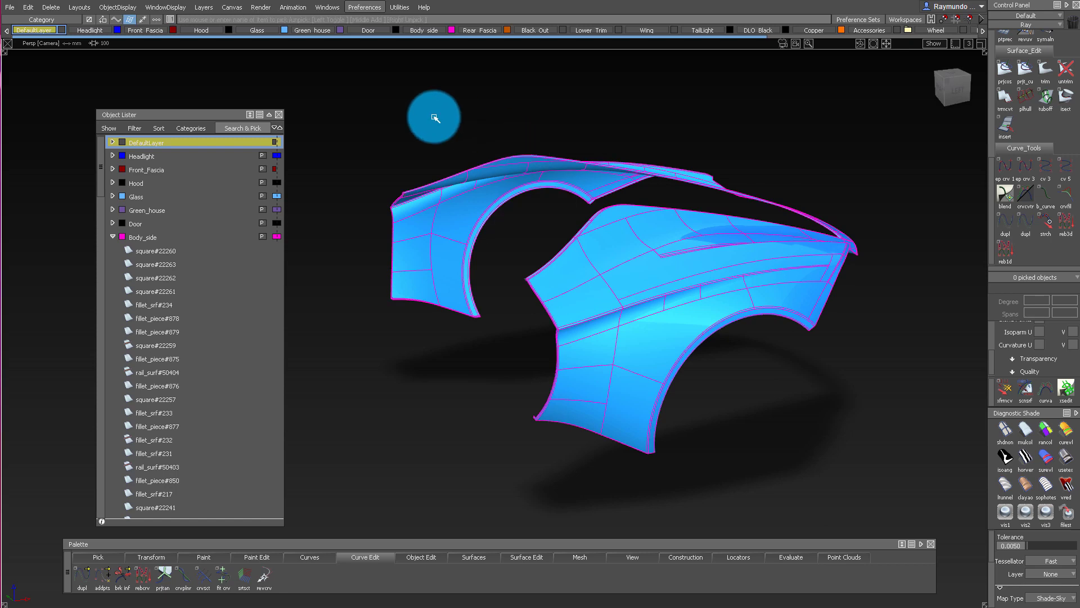
# Expand DefaultLayer in the Object Lister and pick and unpick the body side surfaces to locate their group, node#842492
pyautogui.moveTo(1079, 516); pyautogui.dragTo(1057, 559)
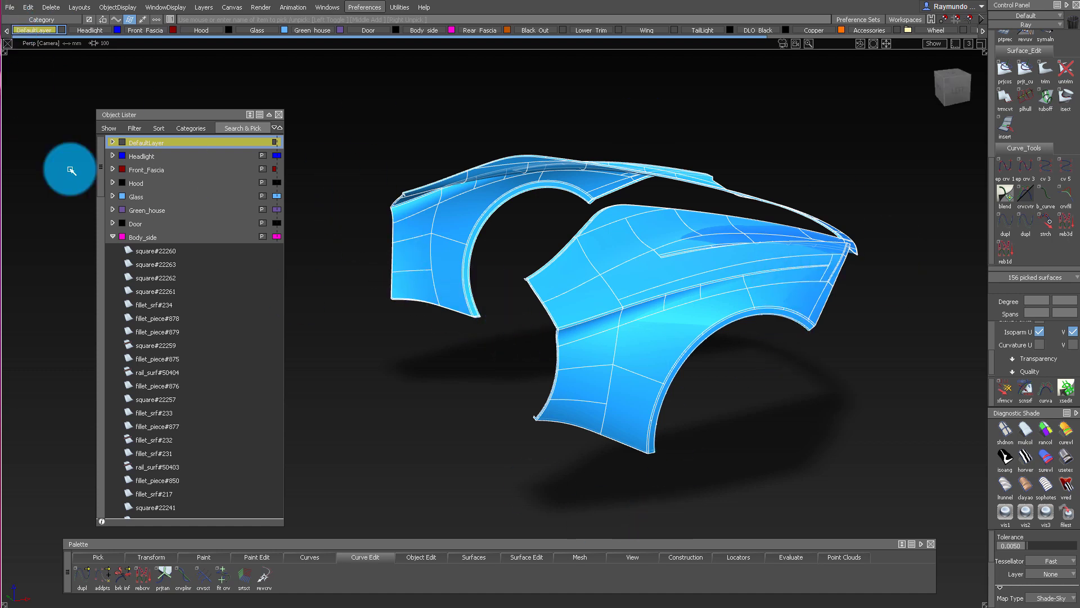
pyautogui.click(113, 143)
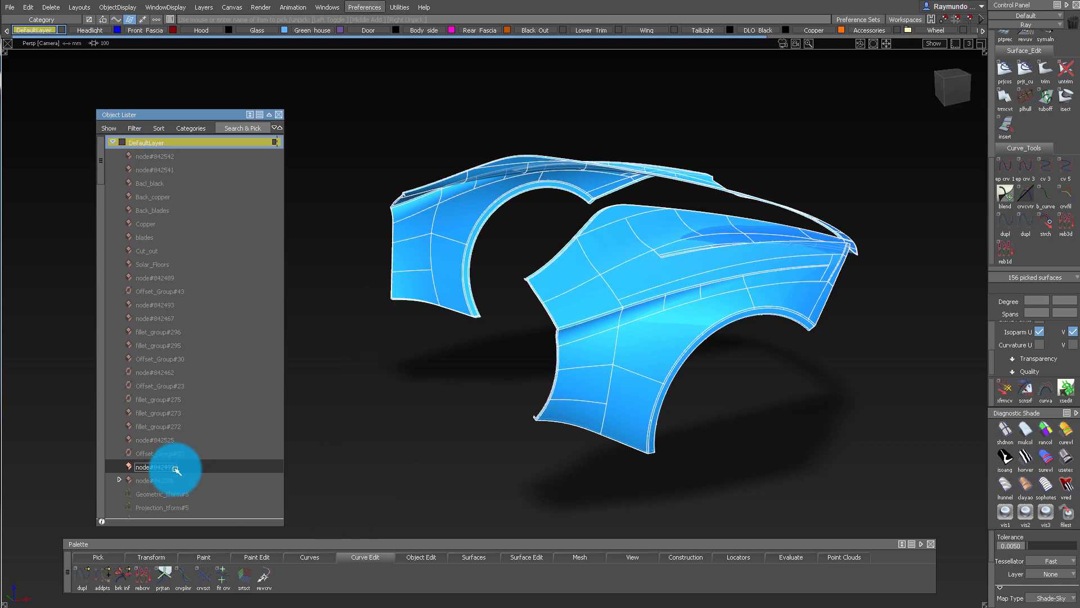
pyautogui.click(405, 347)
pyautogui.click(147, 466)
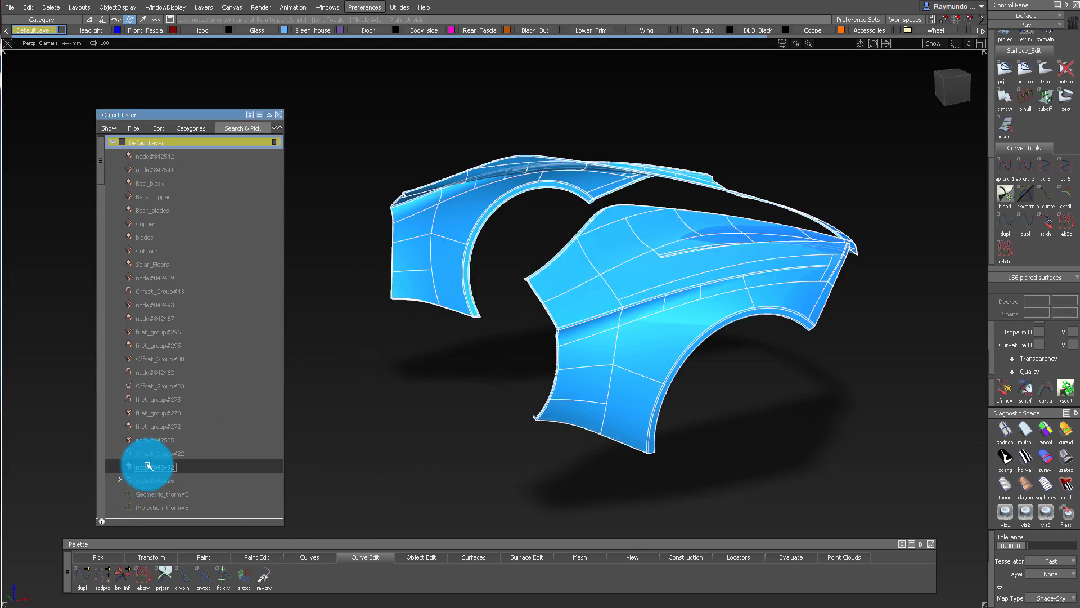
pyautogui.click(197, 430)
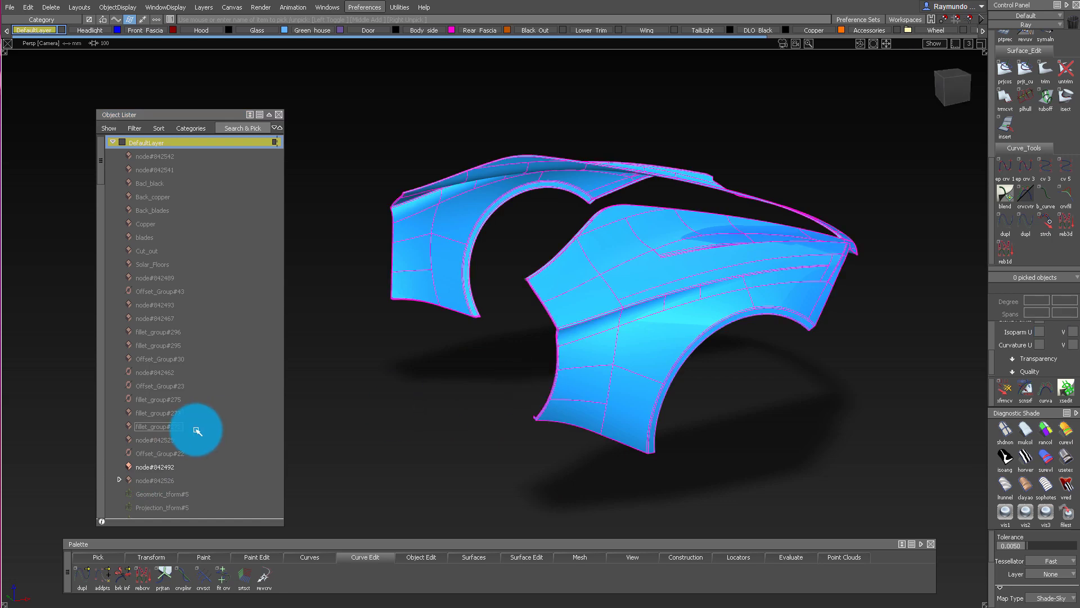
pyautogui.click(185, 467)
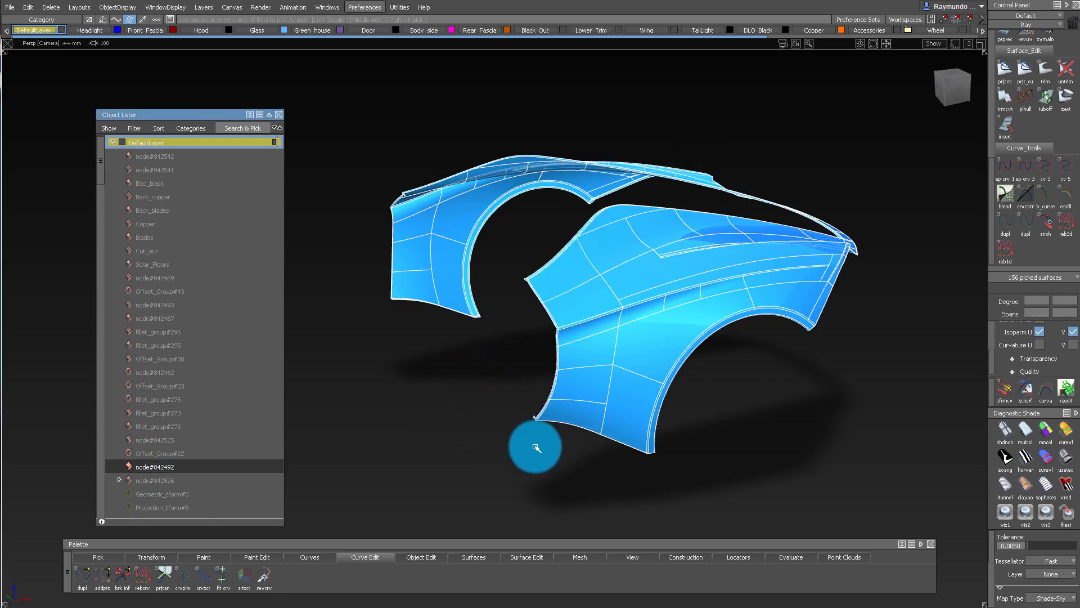
pyautogui.click(559, 234)
# Look through the other nodes and groups listed under DefaultLayer
pyautogui.keyDown('alt'); pyautogui.keyDown('shift'); pyautogui.moveTo(752, 226); pyautogui.dragTo(564, 269); pyautogui.keyUp('shift'); pyautogui.keyUp('alt')
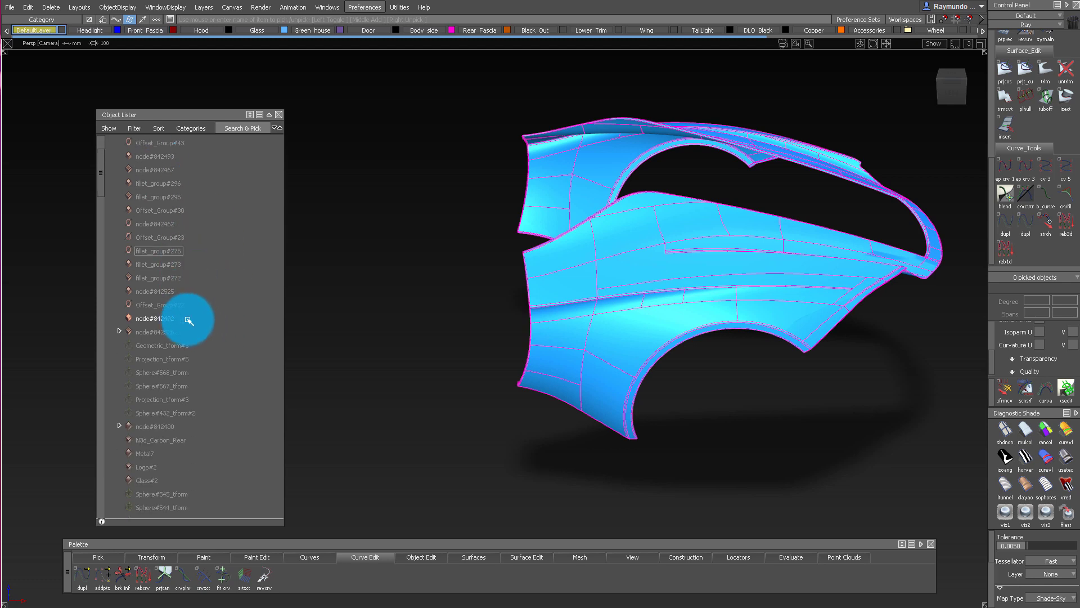
pyautogui.scroll(-2, 174, 423)
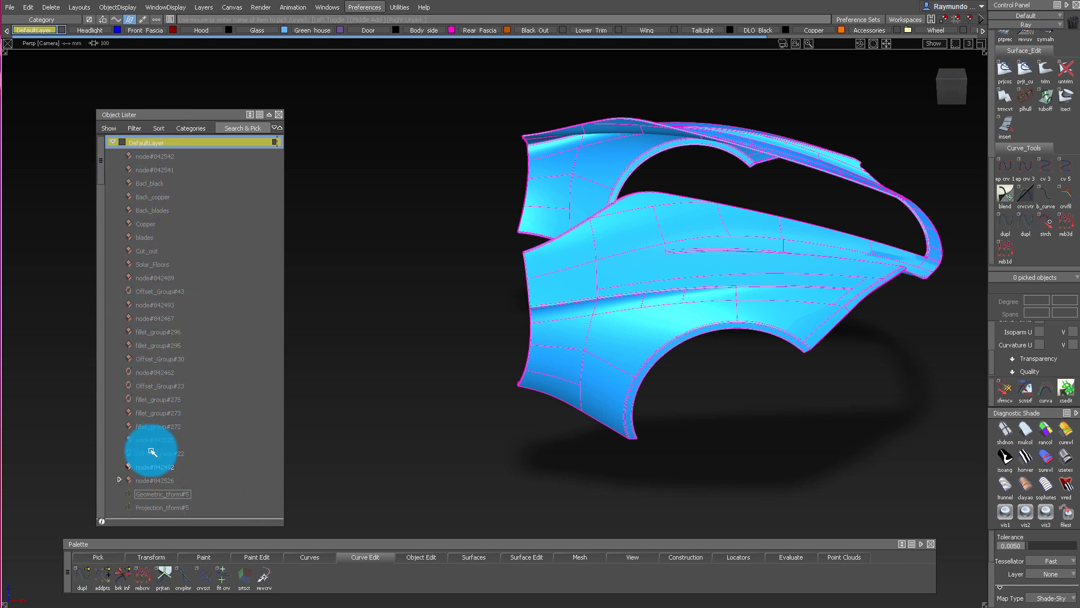
pyautogui.moveTo(152, 360); pyautogui.dragTo(150, 270, button='middle')
pyautogui.scroll(-2, 181, 340)
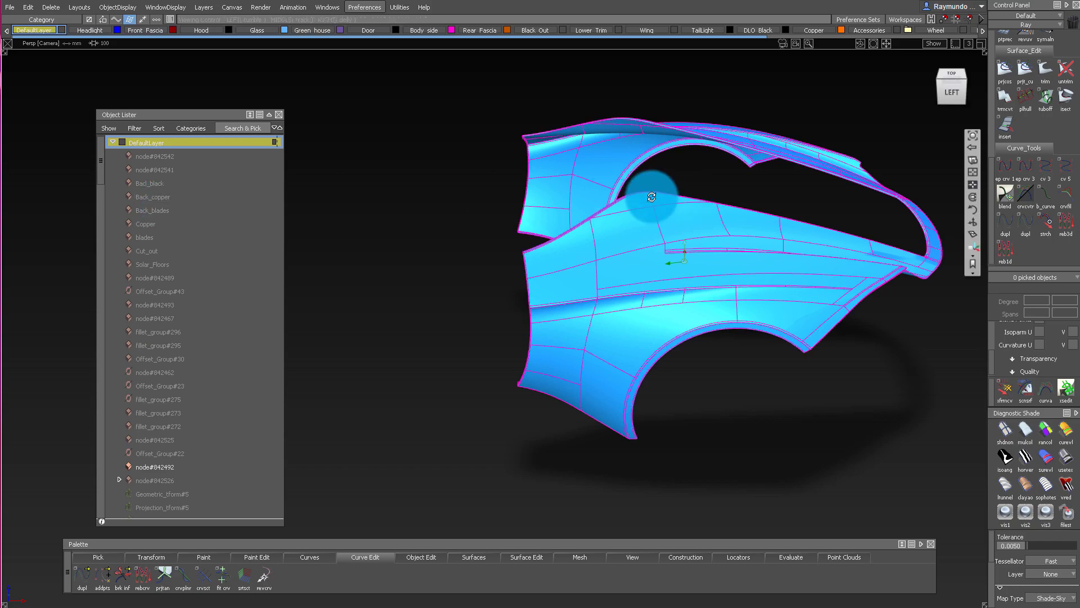
# Examine the corner flange at the body side's front edge up close and pick its small skin surface
pyautogui.keyDown('ctrl'); pyautogui.keyDown('alt'); pyautogui.moveTo(652, 197); pyautogui.dragTo(568, 378); pyautogui.keyUp('alt'); pyautogui.keyUp('ctrl')
pyautogui.keyDown('ctrl'); pyautogui.keyDown('alt'); pyautogui.moveTo(569, 379); pyautogui.dragTo(582, 412, button='right'); pyautogui.keyUp('alt'); pyautogui.keyUp('ctrl')
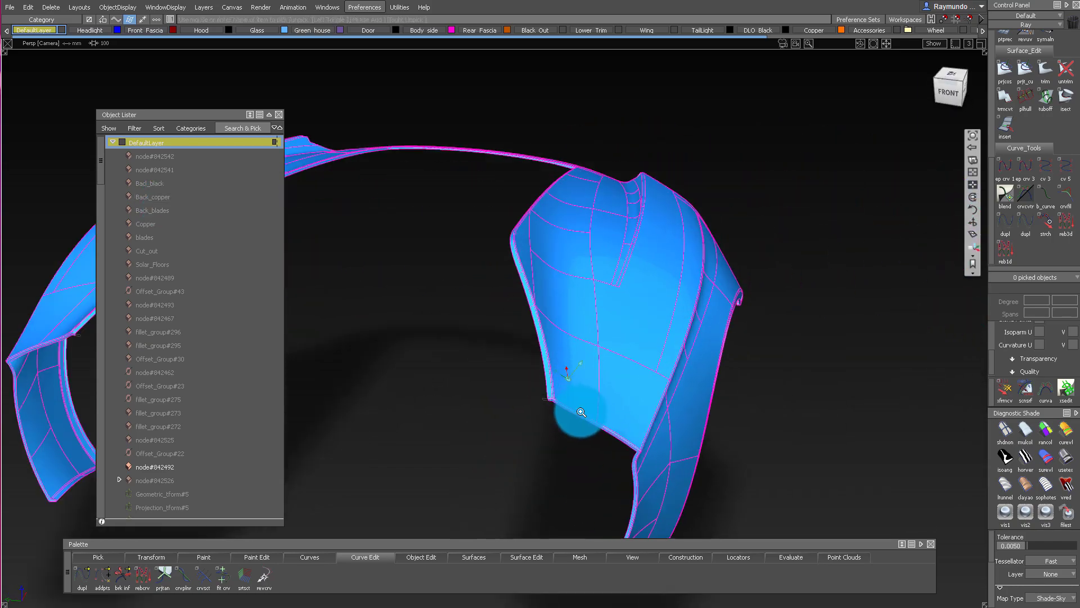
pyautogui.keyDown('ctrl'); pyautogui.keyDown('alt'); pyautogui.moveTo(581, 413); pyautogui.dragTo(601, 279); pyautogui.keyUp('alt'); pyautogui.keyUp('ctrl')
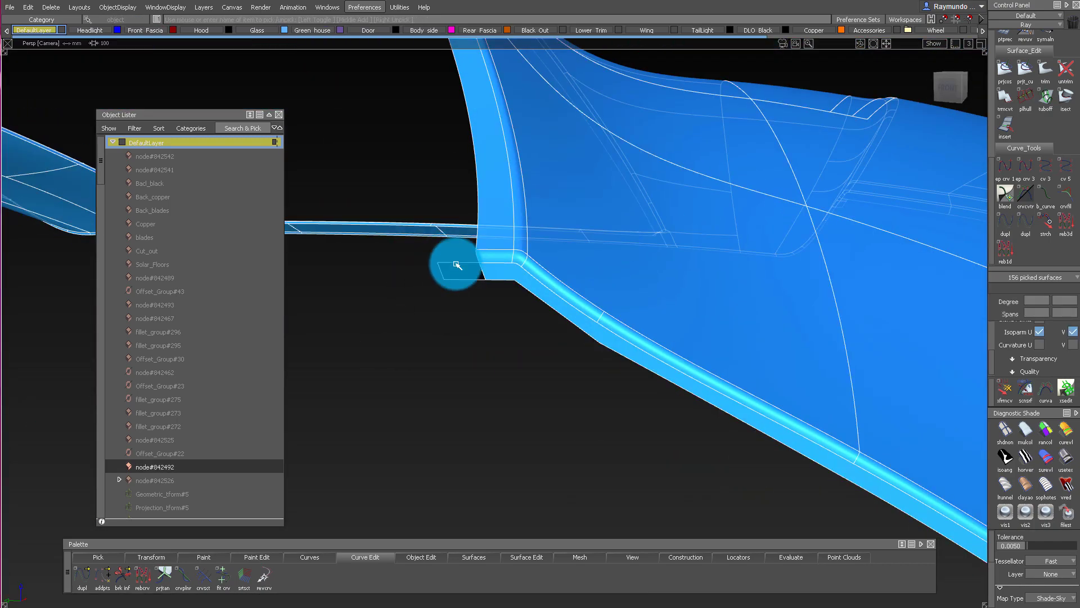
pyautogui.keyDown('ctrl'); pyautogui.keyDown('alt'); pyautogui.moveTo(472, 270); pyautogui.dragTo(471, 113); pyautogui.keyUp('alt'); pyautogui.keyUp('ctrl')
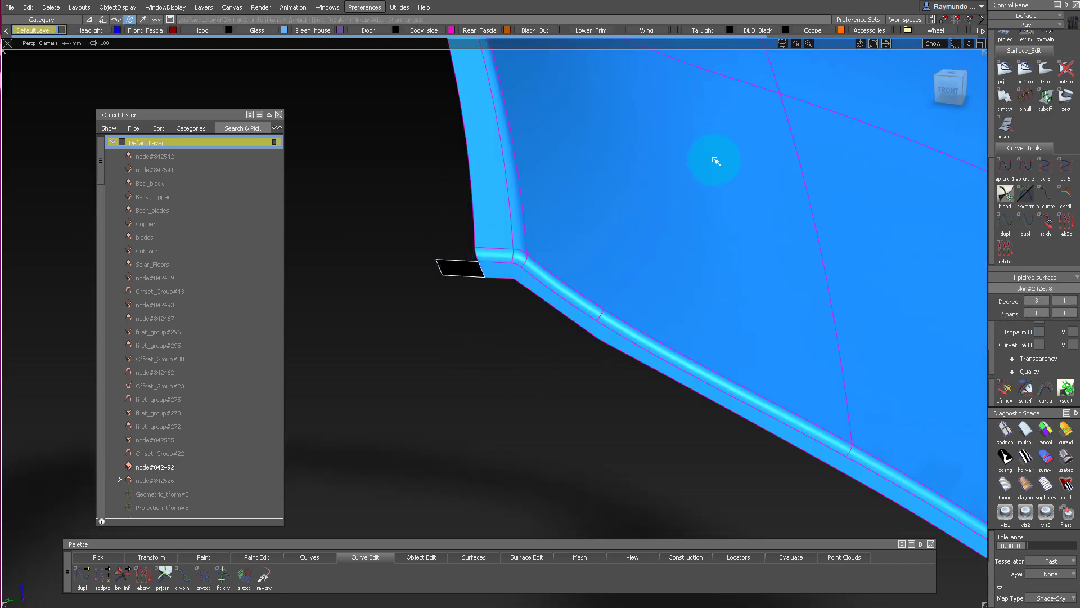
pyautogui.keyDown('ctrl'); pyautogui.keyDown('alt'); pyautogui.moveTo(717, 206); pyautogui.dragTo(400, 145); pyautogui.keyUp('alt'); pyautogui.keyUp('ctrl')
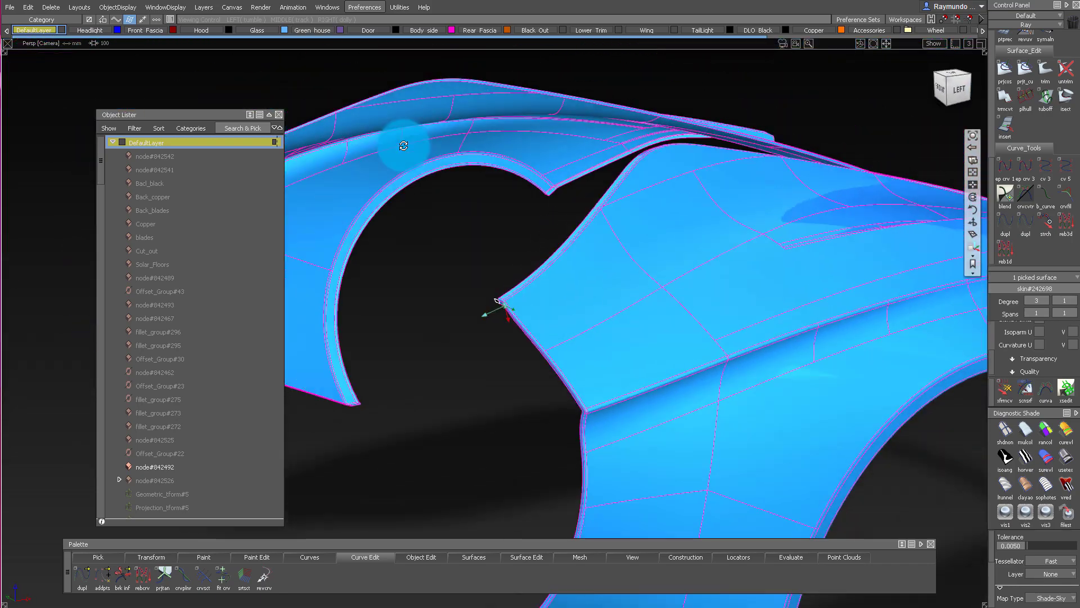
# Unpick the corner skin surface and examine the whole body side panels from several angles
pyautogui.moveTo(400, 144)
pyautogui.keyDown('ctrl'); pyautogui.keyDown('alt'); pyautogui.mouseDown(button='right')
pyautogui.moveTo(573, 141)
pyautogui.moveTo(724, 221)
pyautogui.mouseUp(button='right'); pyautogui.keyUp('alt'); pyautogui.keyUp('ctrl')
pyautogui.keyDown('alt'); pyautogui.keyDown('shift'); pyautogui.moveTo(724, 222); pyautogui.dragTo(703, 94); pyautogui.keyUp('shift'); pyautogui.keyUp('alt')
pyautogui.keyDown('ctrl'); pyautogui.keyDown('shift'); pyautogui.moveTo(610, 299); pyautogui.dragTo(609, 228); pyautogui.keyUp('shift'); pyautogui.keyUp('ctrl')
pyautogui.moveTo(613, 225)
pyautogui.keyDown('alt'); pyautogui.keyDown('shift'); pyautogui.mouseDown()
pyautogui.moveTo(647, 152)
pyautogui.moveTo(738, 146)
pyautogui.mouseUp(); pyautogui.keyUp('shift'); pyautogui.keyUp('alt')
pyautogui.keyDown('alt'); pyautogui.keyDown('shift'); pyautogui.moveTo(738, 146); pyautogui.dragTo(753, 146, button='middle'); pyautogui.keyUp('shift'); pyautogui.keyUp('alt')
pyautogui.keyDown('ctrl'); pyautogui.keyDown('alt'); pyautogui.moveTo(753, 145); pyautogui.dragTo(639, 242); pyautogui.keyUp('alt'); pyautogui.keyUp('ctrl')
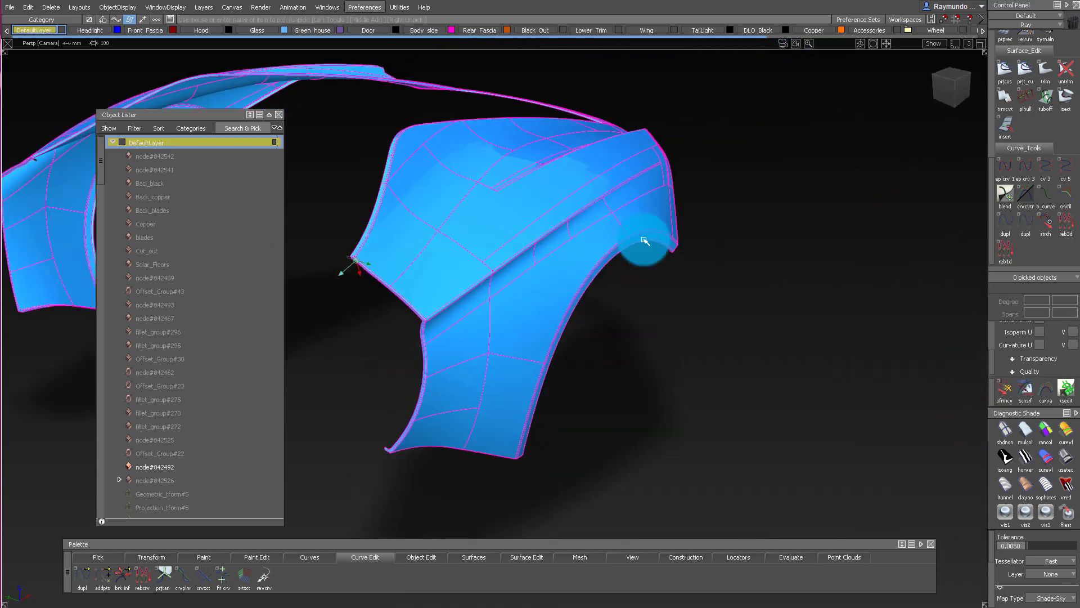
pyautogui.moveTo(639, 241)
pyautogui.keyDown('ctrl'); pyautogui.keyDown('alt'); pyautogui.mouseDown(button='middle')
pyautogui.moveTo(508, 244)
pyautogui.moveTo(626, 246)
pyautogui.mouseUp(button='middle'); pyautogui.keyUp('alt'); pyautogui.keyUp('ctrl')
pyautogui.keyDown('alt'); pyautogui.keyDown('shift'); pyautogui.moveTo(626, 245); pyautogui.dragTo(585, 242); pyautogui.keyUp('shift'); pyautogui.keyUp('alt')
# Make all the hidden parts of the car visible and close the Object Lister
pyautogui.click(105, 8)
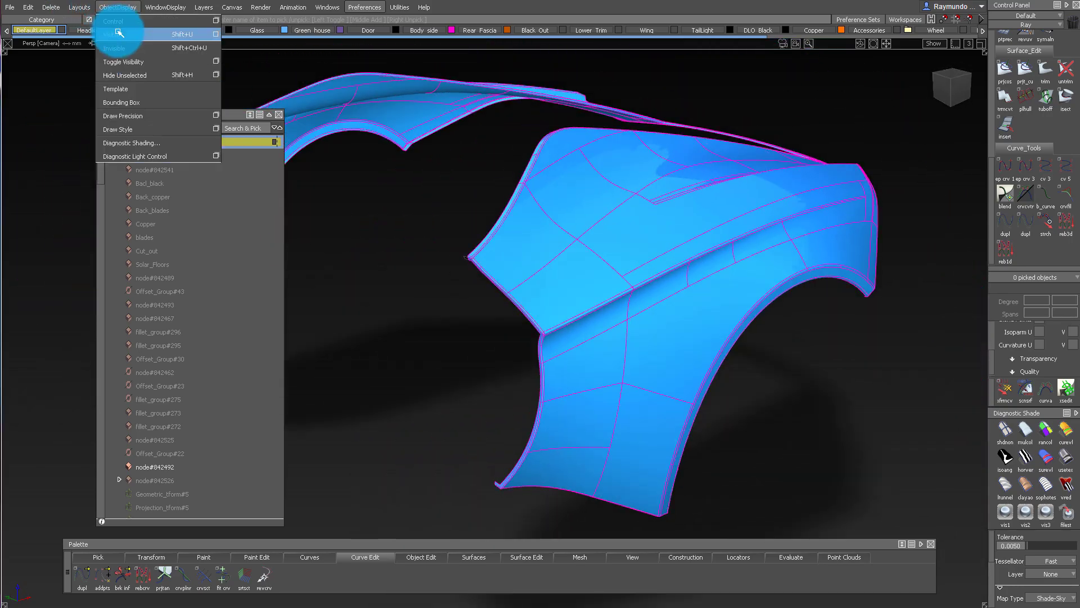
pyautogui.keyDown('alt'); pyautogui.keyDown('shift'); pyautogui.moveTo(633, 269); pyautogui.dragTo(666, 265); pyautogui.keyUp('shift'); pyautogui.keyUp('alt')
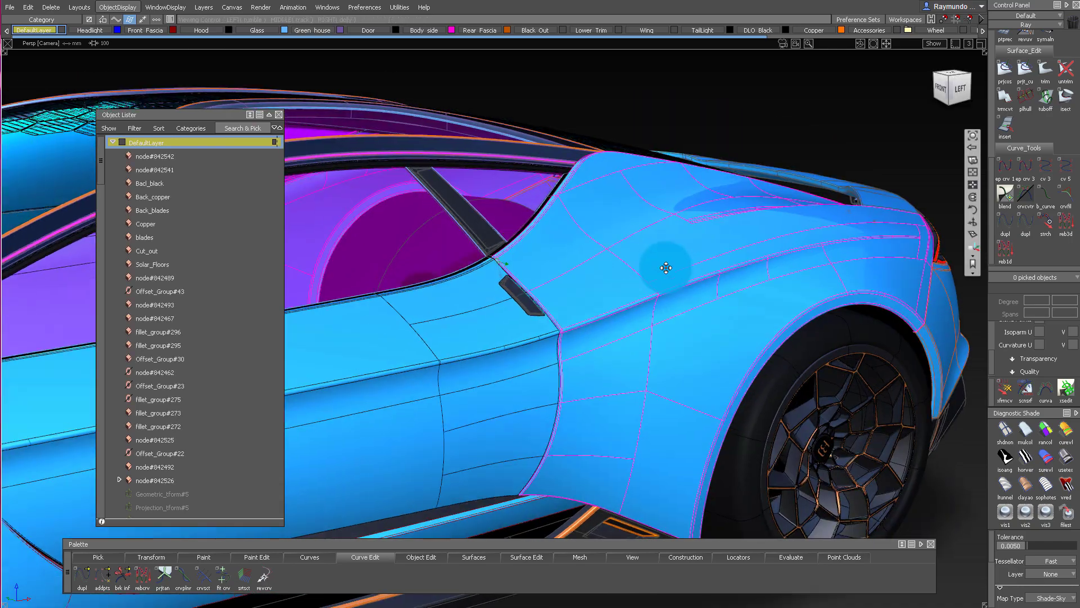
pyautogui.keyDown('alt'); pyautogui.keyDown('shift'); pyautogui.moveTo(666, 265); pyautogui.dragTo(246, 83, button='right'); pyautogui.keyUp('shift'); pyautogui.keyUp('alt')
pyautogui.keyDown('alt'); pyautogui.keyDown('shift'); pyautogui.moveTo(665, 276); pyautogui.dragTo(307, 124); pyautogui.keyUp('shift'); pyautogui.keyUp('alt')
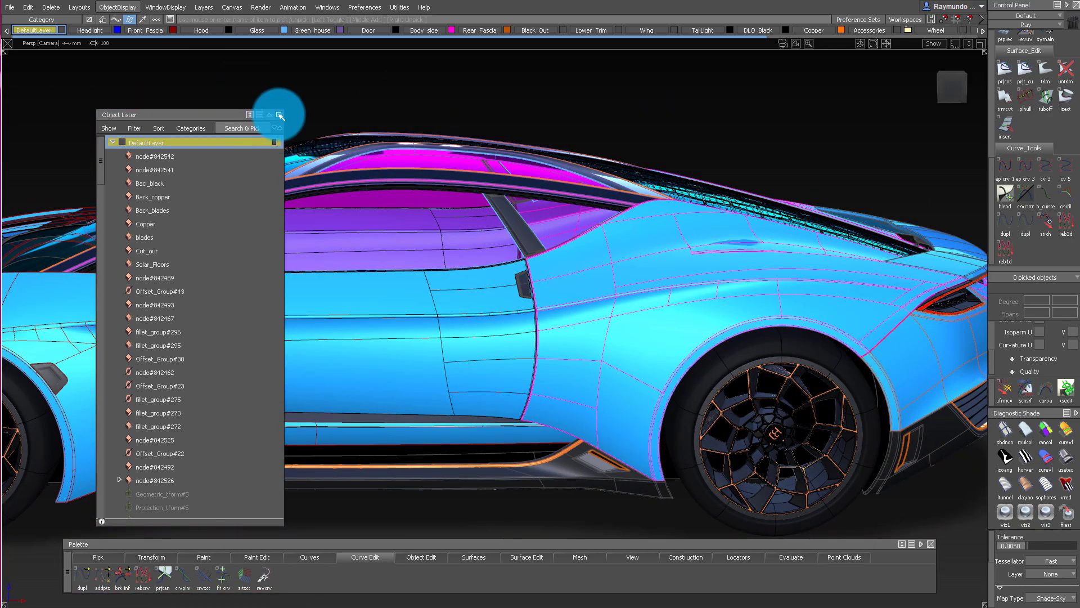
pyautogui.click(279, 115)
# Pick all the body side surfaces on the full car and hide everything unselected
pyautogui.moveTo(507, 141)
pyautogui.keyDown('alt'); pyautogui.keyDown('shift'); pyautogui.mouseDown()
pyautogui.moveTo(617, 191)
pyautogui.moveTo(808, 191)
pyautogui.mouseUp(); pyautogui.keyUp('shift'); pyautogui.keyUp('alt')
pyautogui.keyDown('ctrl'); pyautogui.keyDown('shift'); pyautogui.moveTo(807, 191); pyautogui.dragTo(694, 265); pyautogui.keyUp('shift'); pyautogui.keyUp('ctrl')
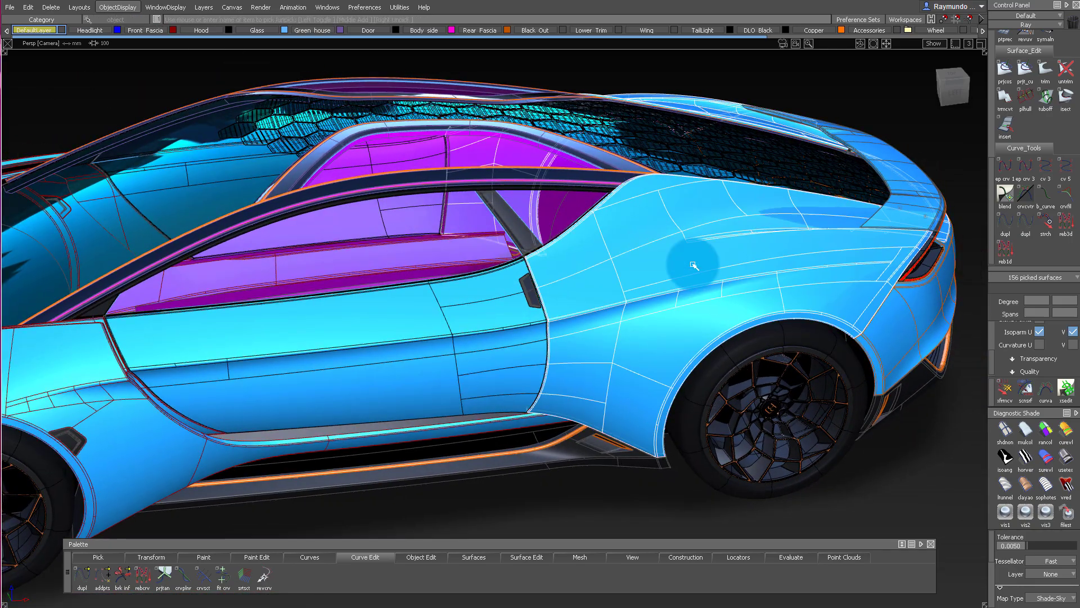
pyautogui.hotkey('ctrl', 'shift', 'h')
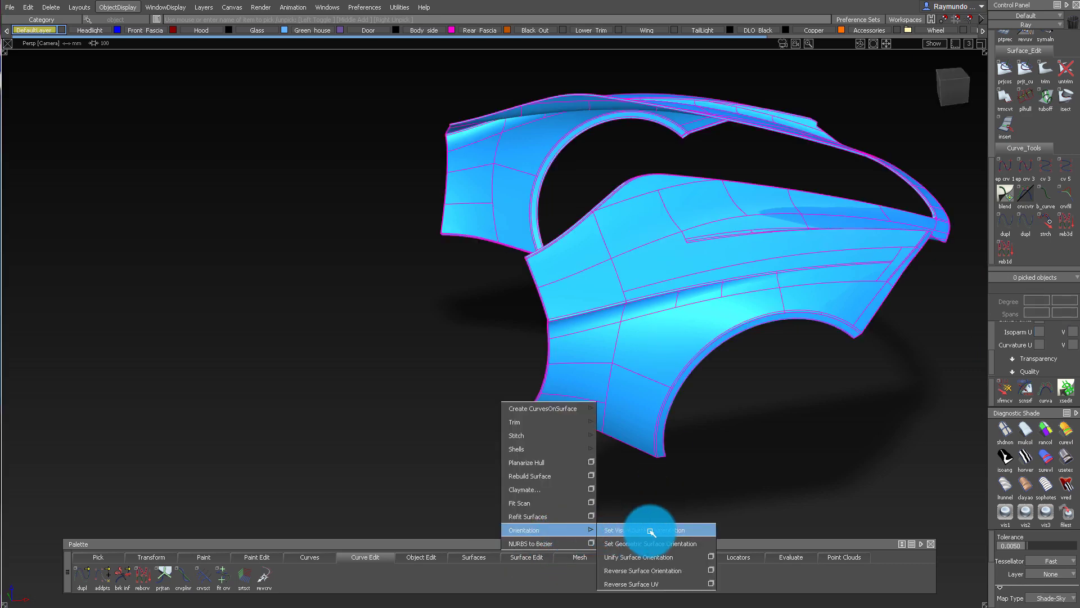
# Look up the surface Orientation commands and examine the body side panels from the rear, picking and unpicking their surfaces
pyautogui.click(654, 538)
pyautogui.keyDown('alt'); pyautogui.keyDown('shift'); pyautogui.moveTo(651, 221); pyautogui.dragTo(746, 177); pyautogui.keyUp('shift'); pyautogui.keyUp('alt')
pyautogui.moveTo(703, 264)
pyautogui.keyDown('alt'); pyautogui.keyDown('shift'); pyautogui.mouseDown()
pyautogui.moveTo(342, 45)
pyautogui.moveTo(318, 123)
pyautogui.moveTo(453, 150)
pyautogui.moveTo(650, 161)
pyautogui.moveTo(451, 258)
pyautogui.moveTo(456, 152)
pyautogui.moveTo(656, 198)
pyautogui.moveTo(714, 239)
pyautogui.moveTo(670, 289)
pyautogui.moveTo(518, 218)
pyautogui.moveTo(704, 355)
pyautogui.moveTo(607, 255)
pyautogui.moveTo(646, 245)
pyautogui.moveTo(478, 222)
pyautogui.moveTo(673, 176)
pyautogui.moveTo(444, 225)
pyautogui.moveTo(552, 248)
pyautogui.moveTo(398, 265)
pyautogui.moveTo(549, 222)
pyautogui.moveTo(622, 246)
pyautogui.moveTo(545, 244)
pyautogui.moveTo(726, 251)
pyautogui.moveTo(475, 300)
pyautogui.moveTo(650, 361)
pyautogui.moveTo(606, 403)
pyautogui.moveTo(451, 261)
pyautogui.moveTo(601, 210)
pyautogui.moveTo(345, 191)
pyautogui.moveTo(316, 298)
pyautogui.moveTo(736, 304)
pyautogui.moveTo(512, 306)
pyautogui.moveTo(703, 249)
pyautogui.moveTo(591, 168)
pyautogui.moveTo(321, 118)
pyautogui.moveTo(296, 188)
pyautogui.moveTo(428, 219)
pyautogui.moveTo(687, 188)
pyautogui.moveTo(653, 89)
pyautogui.moveTo(543, 289)
pyautogui.moveTo(788, 234)
pyautogui.moveTo(735, 242)
pyautogui.moveTo(875, 289)
pyautogui.moveTo(633, 303)
pyautogui.moveTo(562, 380)
pyautogui.moveTo(692, 279)
pyautogui.mouseUp(); pyautogui.keyUp('shift'); pyautogui.keyUp('alt')
pyautogui.keyDown('alt'); pyautogui.keyDown('shift'); pyautogui.moveTo(405, 316); pyautogui.dragTo(673, 217); pyautogui.keyUp('shift'); pyautogui.keyUp('alt')
pyautogui.keyDown('ctrl'); pyautogui.keyDown('shift'); pyautogui.moveTo(466, 254); pyautogui.dragTo(455, 391); pyautogui.keyUp('shift'); pyautogui.keyUp('ctrl')
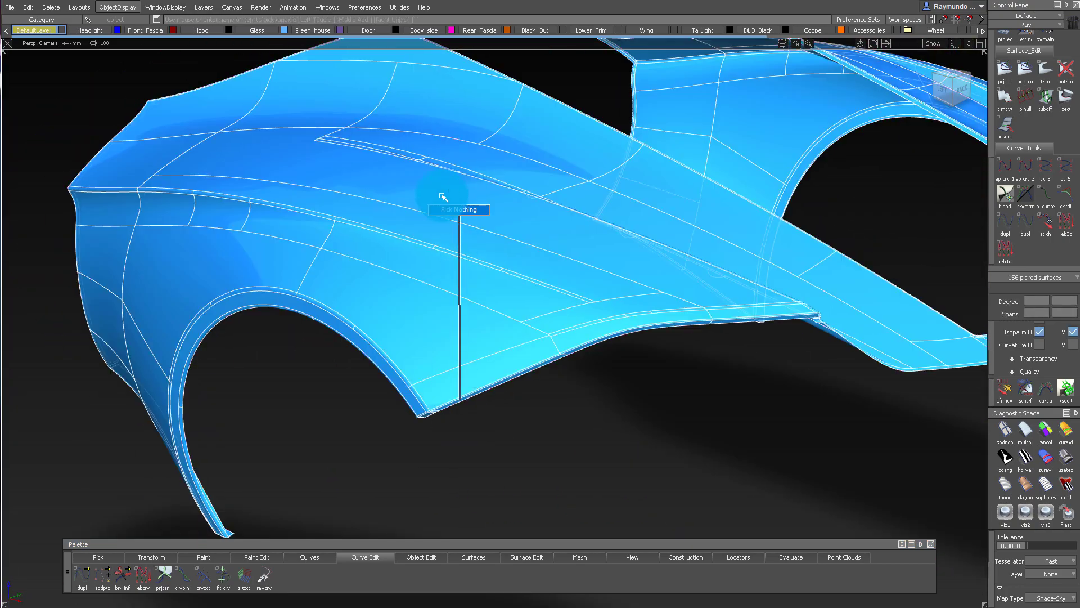
pyautogui.keyDown('ctrl'); pyautogui.keyDown('shift'); pyautogui.moveTo(442, 196); pyautogui.dragTo(442, 195); pyautogui.keyUp('shift'); pyautogui.keyUp('ctrl')
pyautogui.keyDown('alt'); pyautogui.keyDown('shift'); pyautogui.moveTo(442, 195); pyautogui.dragTo(481, 200); pyautogui.keyUp('shift'); pyautogui.keyUp('alt')
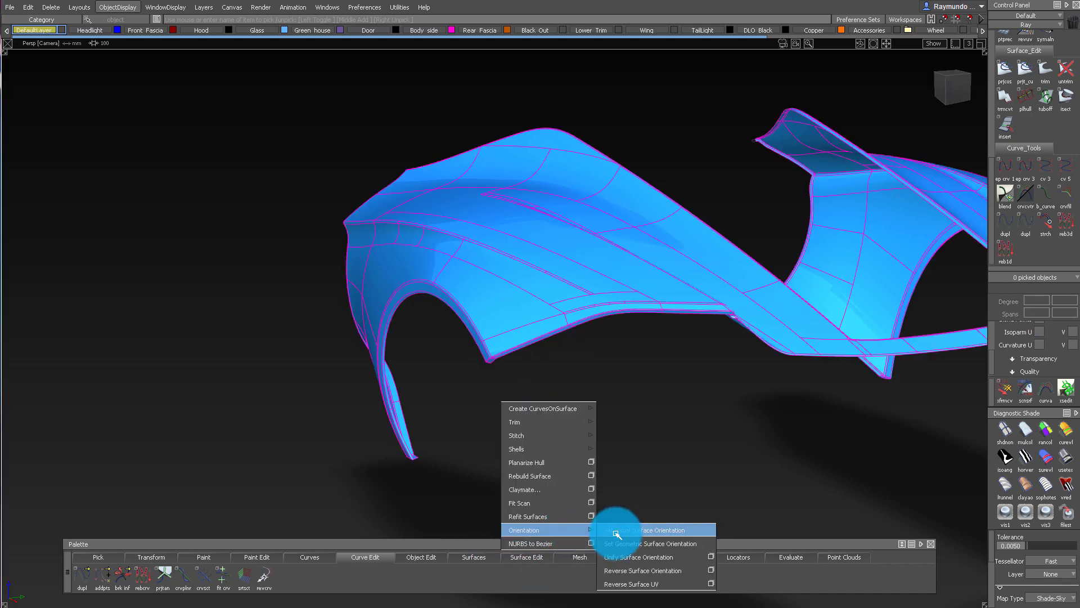
# Display the surface orientation colours on the body side panels and inspect their inner and outer faces from the rear and side
pyautogui.click(616, 530)
pyautogui.moveTo(801, 295)
pyautogui.keyDown('alt'); pyautogui.keyDown('shift'); pyautogui.mouseDown()
pyautogui.moveTo(692, 309)
pyautogui.moveTo(304, 245)
pyautogui.moveTo(358, 386)
pyautogui.mouseUp(); pyautogui.keyUp('shift'); pyautogui.keyUp('alt')
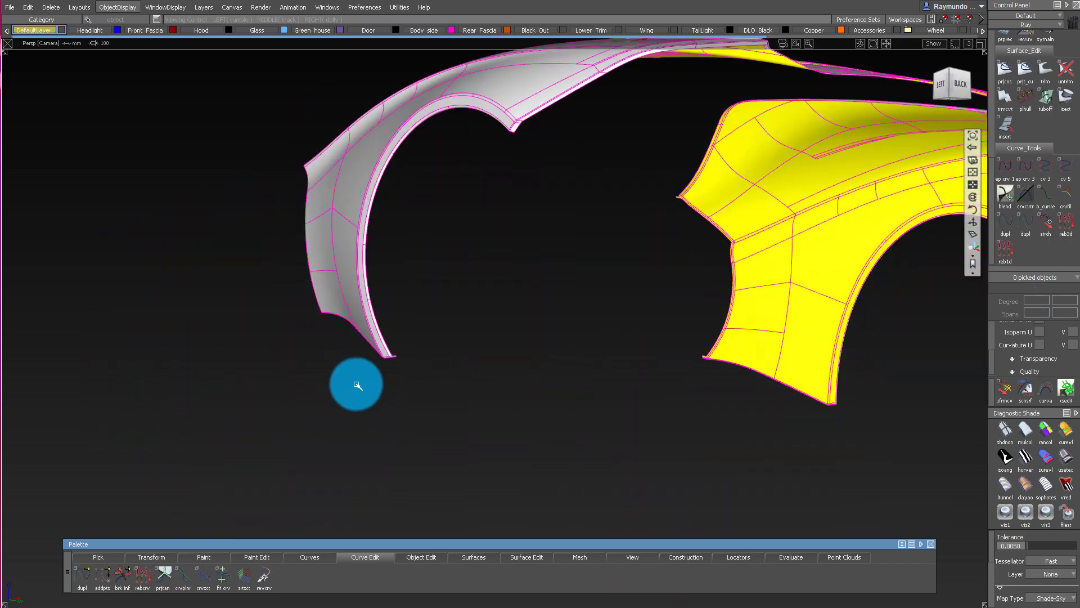
pyautogui.keyDown('alt'); pyautogui.keyDown('shift'); pyautogui.moveTo(396, 356); pyautogui.dragTo(462, 168); pyautogui.keyUp('shift'); pyautogui.keyUp('alt')
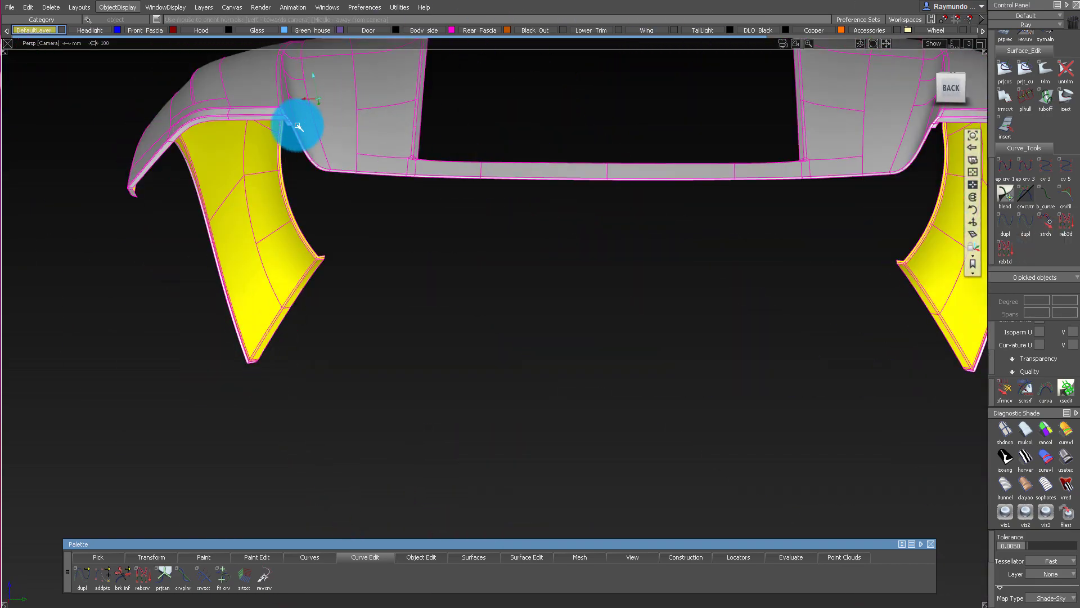
pyautogui.keyDown('alt'); pyautogui.keyDown('shift'); pyautogui.moveTo(298, 127); pyautogui.dragTo(898, 190); pyautogui.keyUp('shift'); pyautogui.keyUp('alt')
pyautogui.keyDown('alt'); pyautogui.keyDown('shift'); pyautogui.moveTo(572, 368); pyautogui.dragTo(621, 268); pyautogui.keyUp('shift'); pyautogui.keyUp('alt')
pyautogui.keyDown('alt'); pyautogui.keyDown('shift'); pyautogui.moveTo(596, 345); pyautogui.dragTo(665, 356); pyautogui.keyUp('shift'); pyautogui.keyUp('alt')
pyautogui.keyDown('alt'); pyautogui.keyDown('shift'); pyautogui.moveTo(509, 320); pyautogui.dragTo(529, 307, button='middle'); pyautogui.keyUp('shift'); pyautogui.keyUp('alt')
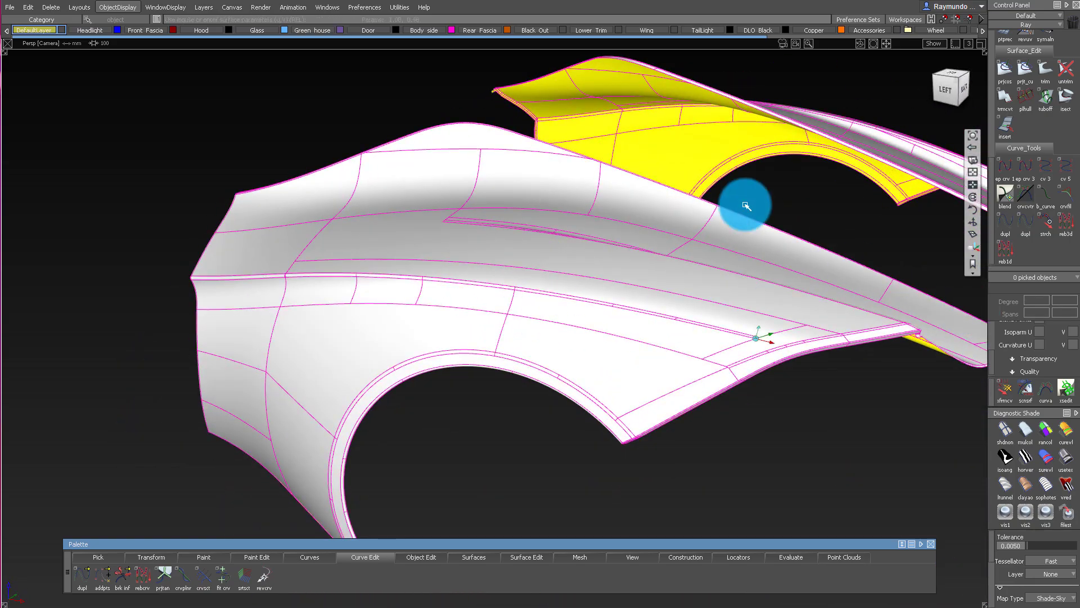
pyautogui.keyDown('alt'); pyautogui.keyDown('shift'); pyautogui.moveTo(747, 206); pyautogui.dragTo(651, 349, button='right'); pyautogui.keyUp('shift'); pyautogui.keyUp('alt')
pyautogui.keyDown('alt'); pyautogui.keyDown('shift'); pyautogui.moveTo(651, 350); pyautogui.dragTo(692, 133); pyautogui.keyUp('shift'); pyautogui.keyUp('alt')
pyautogui.keyDown('alt'); pyautogui.keyDown('shift'); pyautogui.moveTo(692, 133); pyautogui.dragTo(704, 190, button='right'); pyautogui.keyUp('shift'); pyautogui.keyUp('alt')
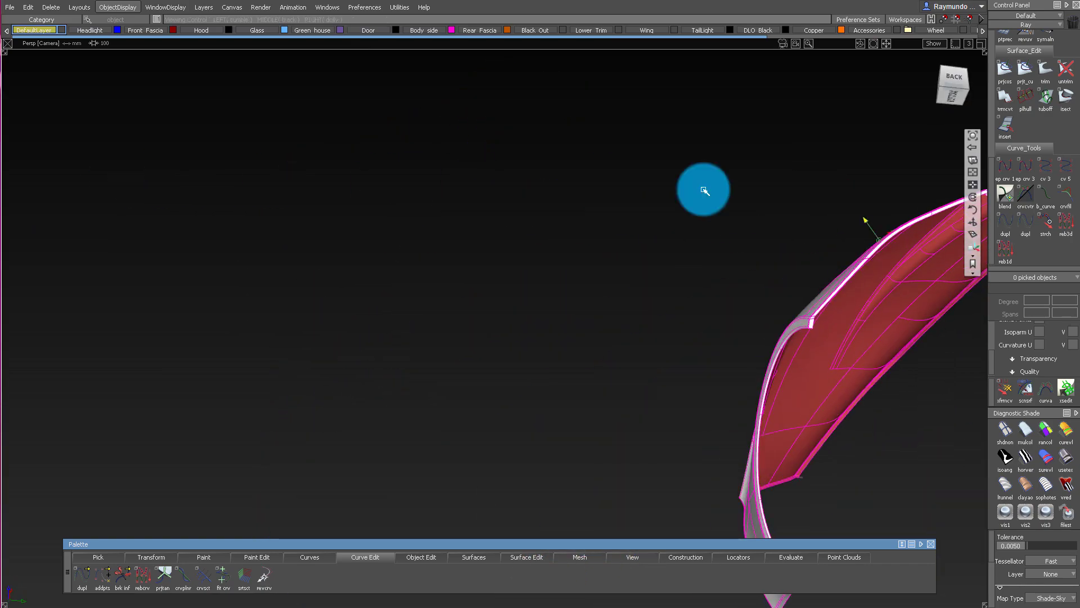
pyautogui.keyDown('alt'); pyautogui.keyDown('shift'); pyautogui.moveTo(824, 251); pyautogui.dragTo(438, 259); pyautogui.keyUp('shift'); pyautogui.keyUp('alt')
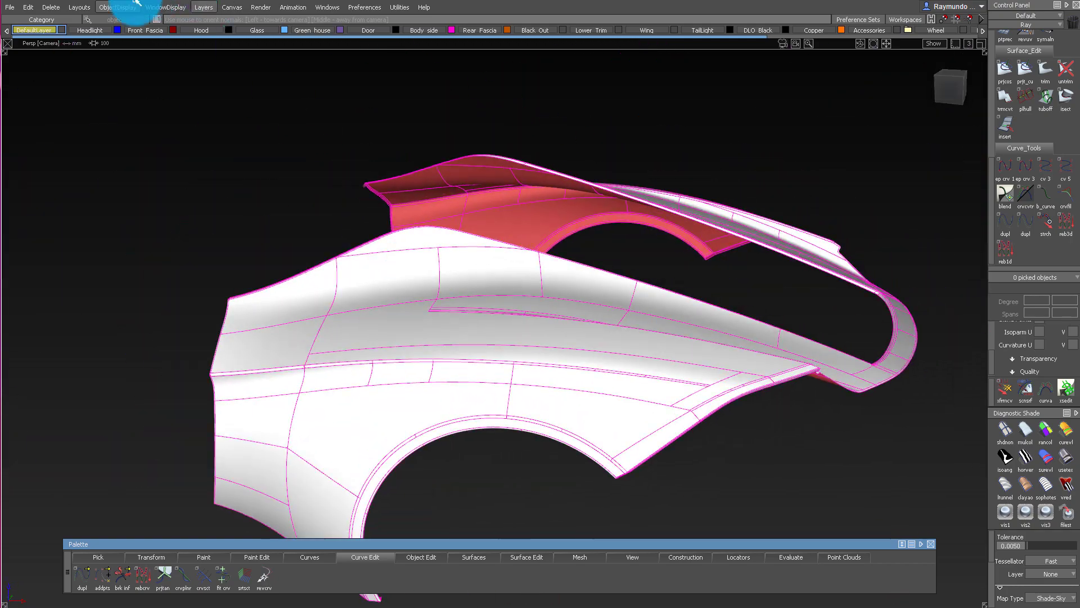
# Make the hidden parts of the car visible around the body side panels
pyautogui.click(112, 7)
pyautogui.click(124, 33)
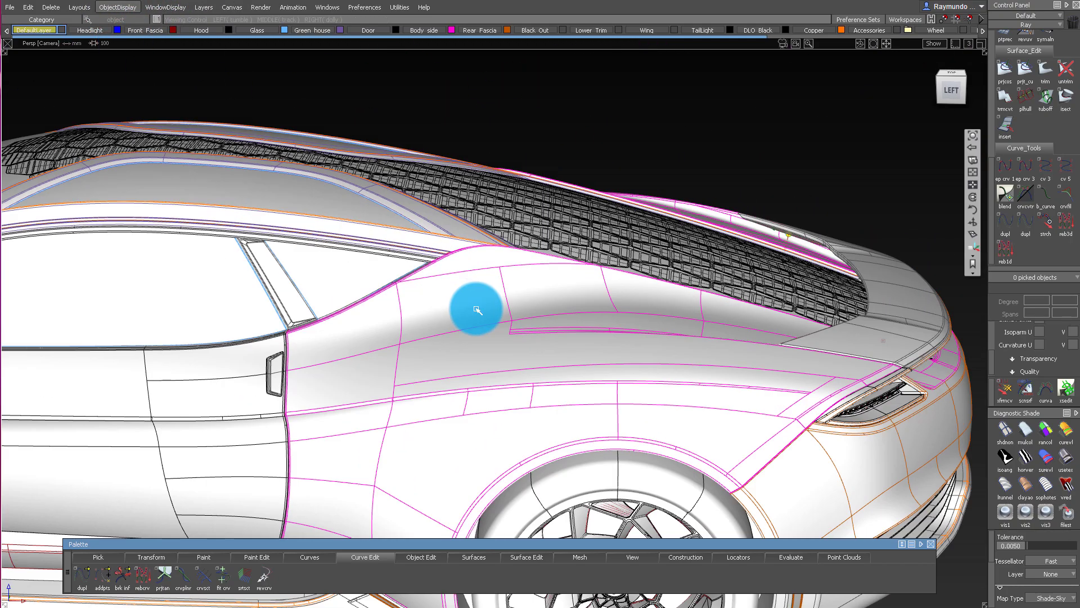
pyautogui.keyDown('alt'); pyautogui.keyDown('shift'); pyautogui.moveTo(472, 309); pyautogui.dragTo(518, 330); pyautogui.keyUp('shift'); pyautogui.keyUp('alt')
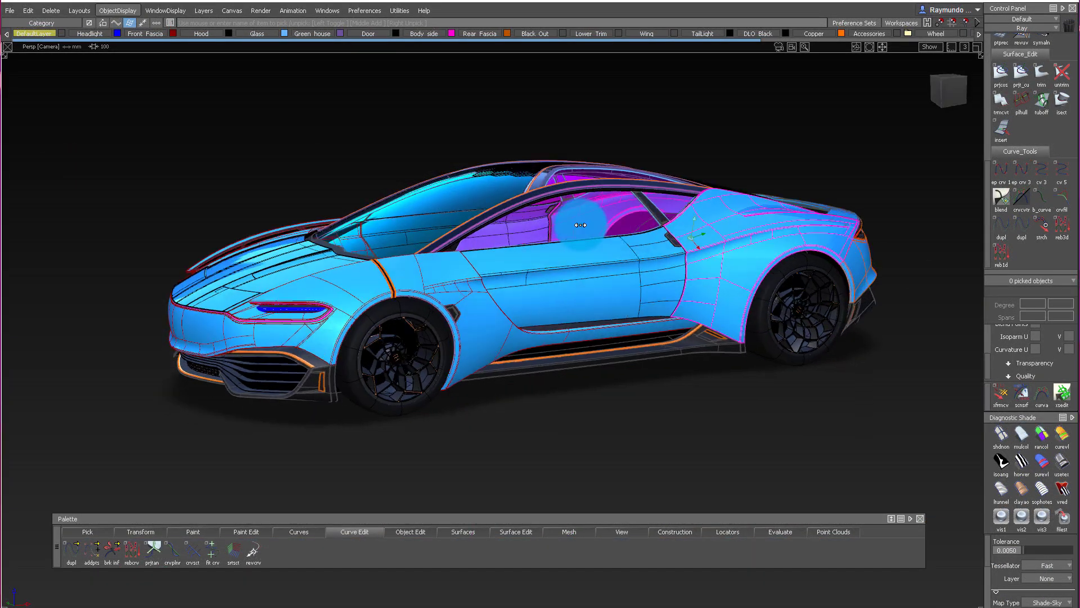
# Examine the shaded full car from the front corner and side, closing in on the rear quarter panel
pyautogui.keyDown('alt'); pyautogui.keyDown('shift'); pyautogui.moveTo(580, 225); pyautogui.dragTo(604, 207); pyautogui.keyUp('shift'); pyautogui.keyUp('alt')
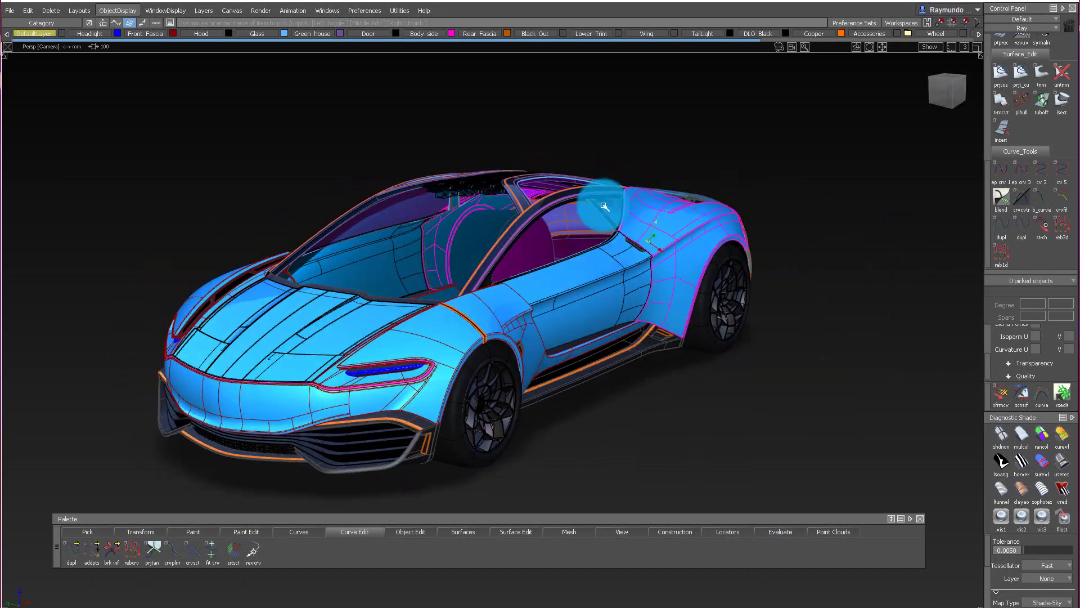
pyautogui.keyDown('alt'); pyautogui.keyDown('shift'); pyautogui.moveTo(646, 196); pyautogui.dragTo(393, 198, button='right'); pyautogui.keyUp('shift'); pyautogui.keyUp('alt')
pyautogui.keyDown('alt'); pyautogui.keyDown('shift'); pyautogui.moveTo(393, 197); pyautogui.dragTo(504, 243); pyautogui.keyUp('shift'); pyautogui.keyUp('alt')
pyautogui.keyDown('alt'); pyautogui.keyDown('shift'); pyautogui.moveTo(505, 242); pyautogui.dragTo(516, 255, button='middle'); pyautogui.keyUp('shift'); pyautogui.keyUp('alt')
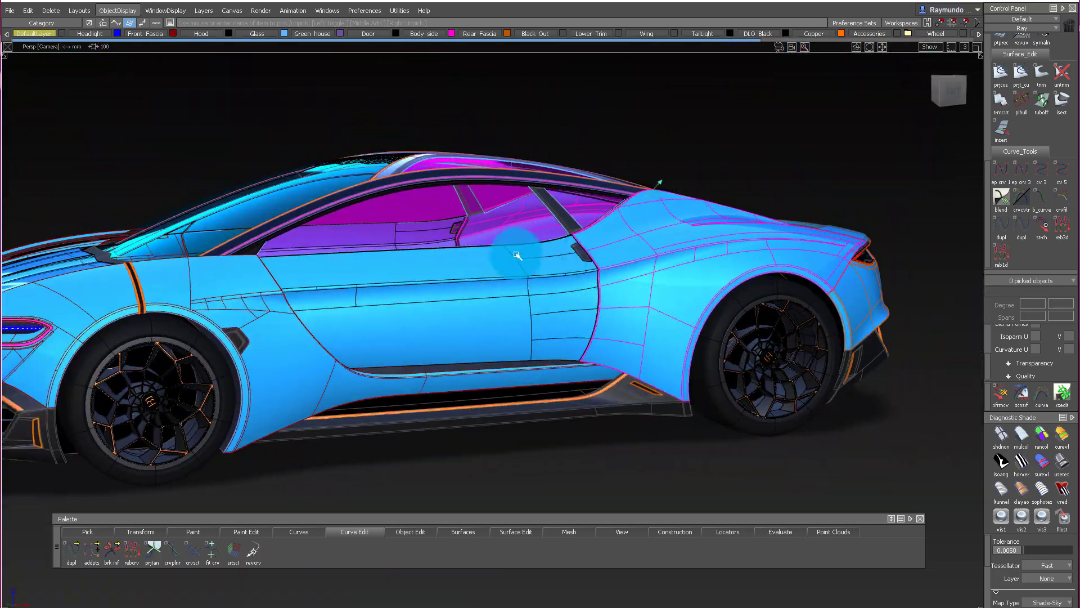
pyautogui.keyDown('alt'); pyautogui.keyDown('shift'); pyautogui.moveTo(516, 255); pyautogui.dragTo(756, 252); pyautogui.keyUp('shift'); pyautogui.keyUp('alt')
pyautogui.keyDown('alt'); pyautogui.keyDown('shift'); pyautogui.moveTo(681, 243); pyautogui.dragTo(741, 241); pyautogui.keyUp('shift'); pyautogui.keyUp('alt')
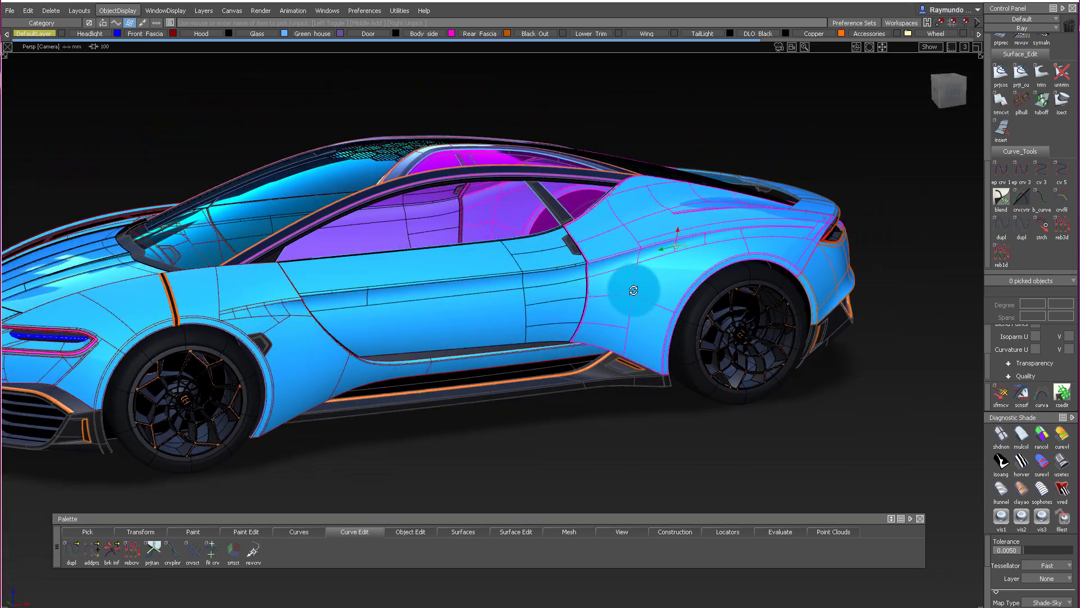
pyautogui.keyDown('alt'); pyautogui.keyDown('shift'); pyautogui.moveTo(685, 268); pyautogui.dragTo(624, 191, button='right'); pyautogui.keyUp('shift'); pyautogui.keyUp('alt')
pyautogui.keyDown('alt'); pyautogui.keyDown('shift'); pyautogui.moveTo(609, 282); pyautogui.dragTo(630, 242); pyautogui.keyUp('shift'); pyautogui.keyUp('alt')
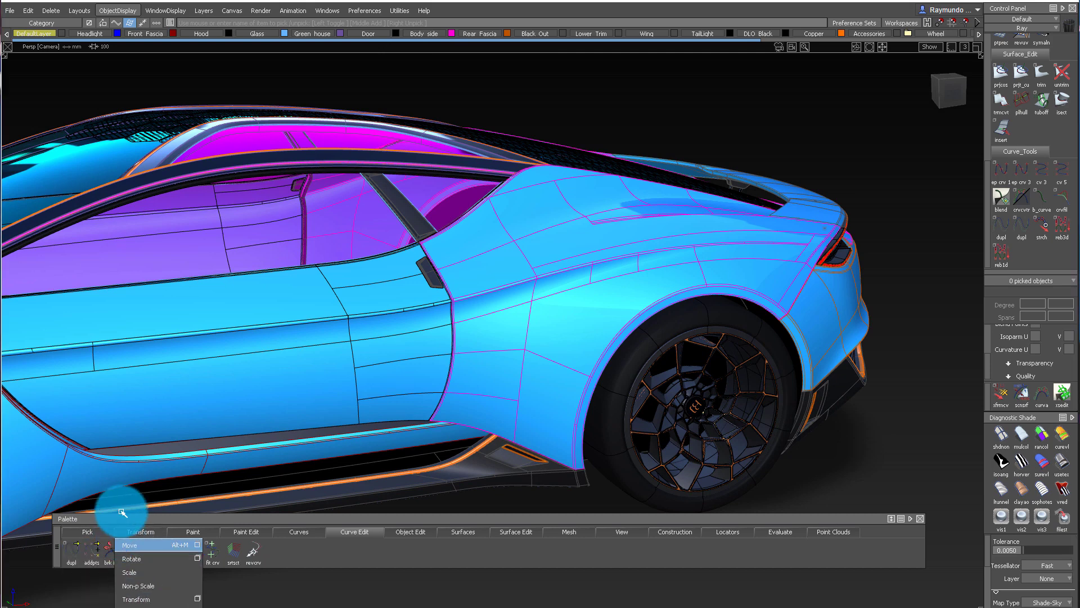
# Look up Pick by Shader among the Pick commands, moving the Palette up over the car and back down
pyautogui.moveTo(125, 518); pyautogui.dragTo(130, 365)
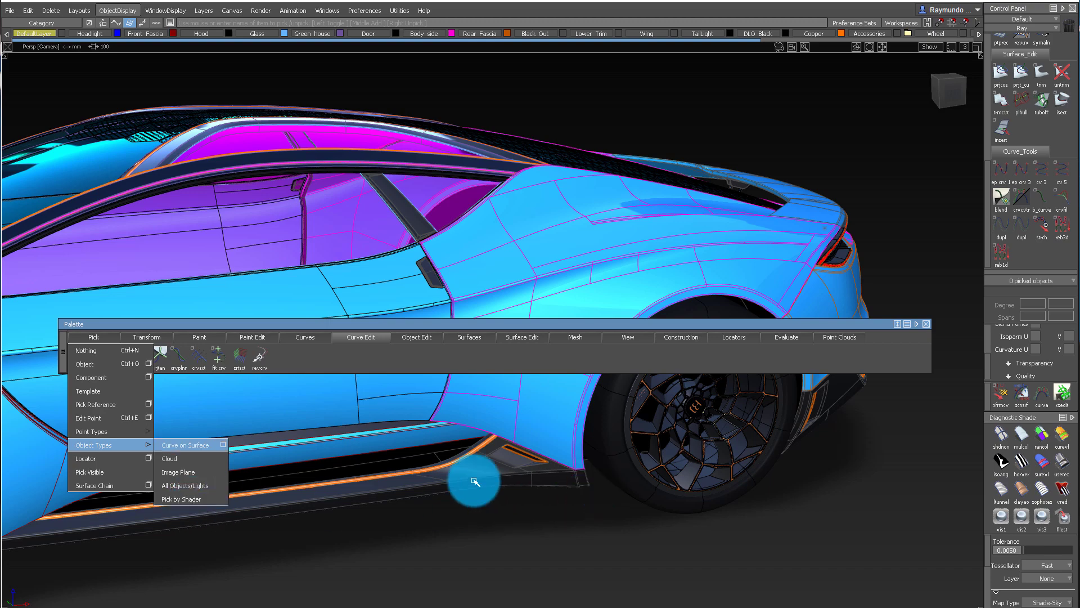
pyautogui.click(186, 499)
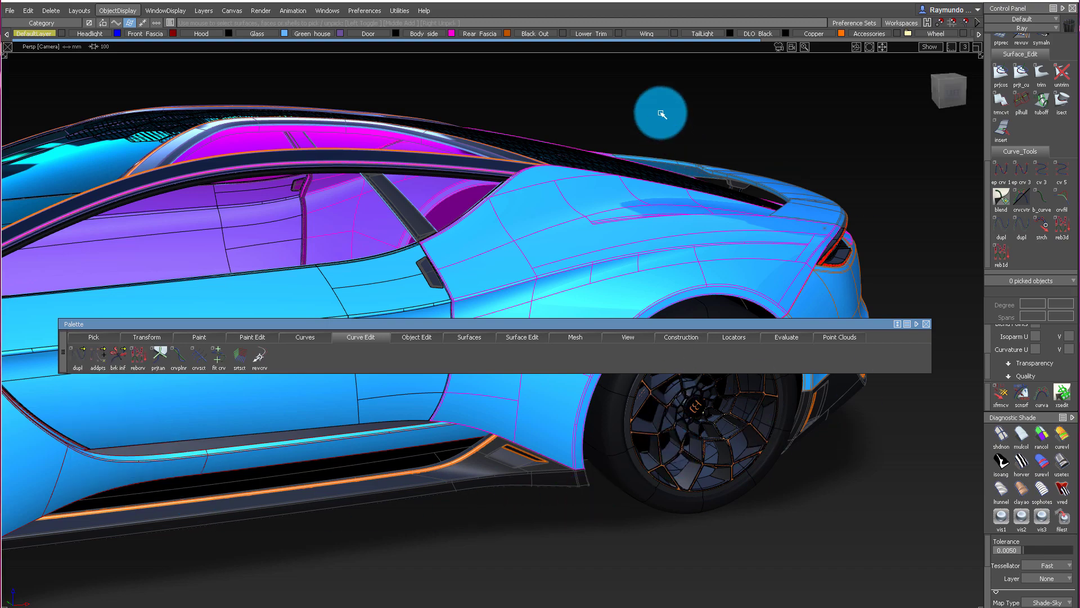
pyautogui.keyDown('alt'); pyautogui.keyDown('shift'); pyautogui.moveTo(630, 196); pyautogui.dragTo(498, 218); pyautogui.keyUp('shift'); pyautogui.keyUp('alt')
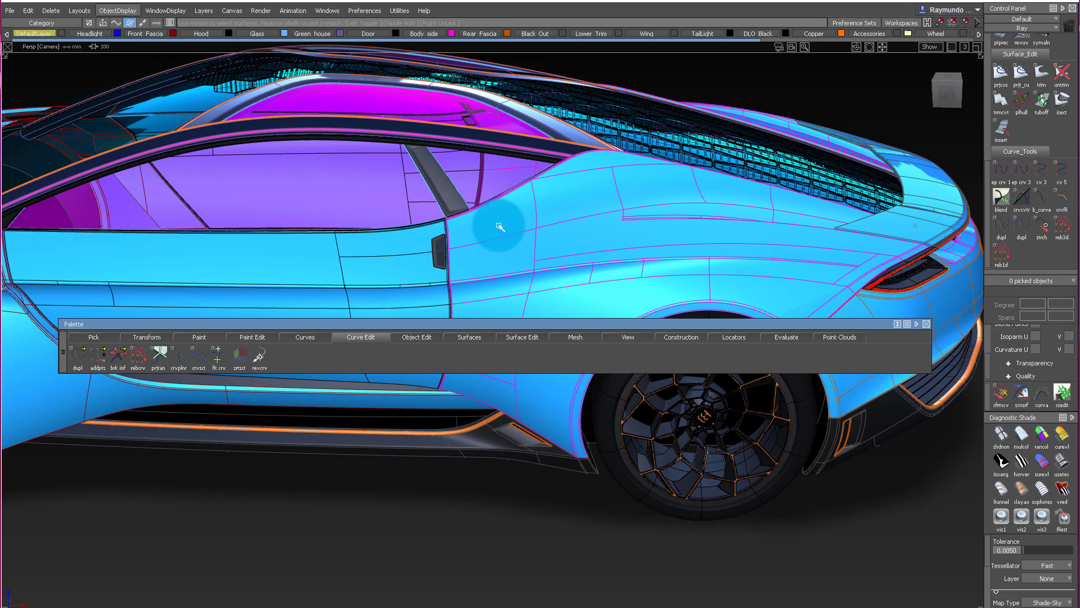
pyautogui.click(468, 133)
pyautogui.keyDown('alt'); pyautogui.keyDown('shift'); pyautogui.moveTo(596, 192); pyautogui.dragTo(536, 229); pyautogui.keyUp('shift'); pyautogui.keyUp('alt')
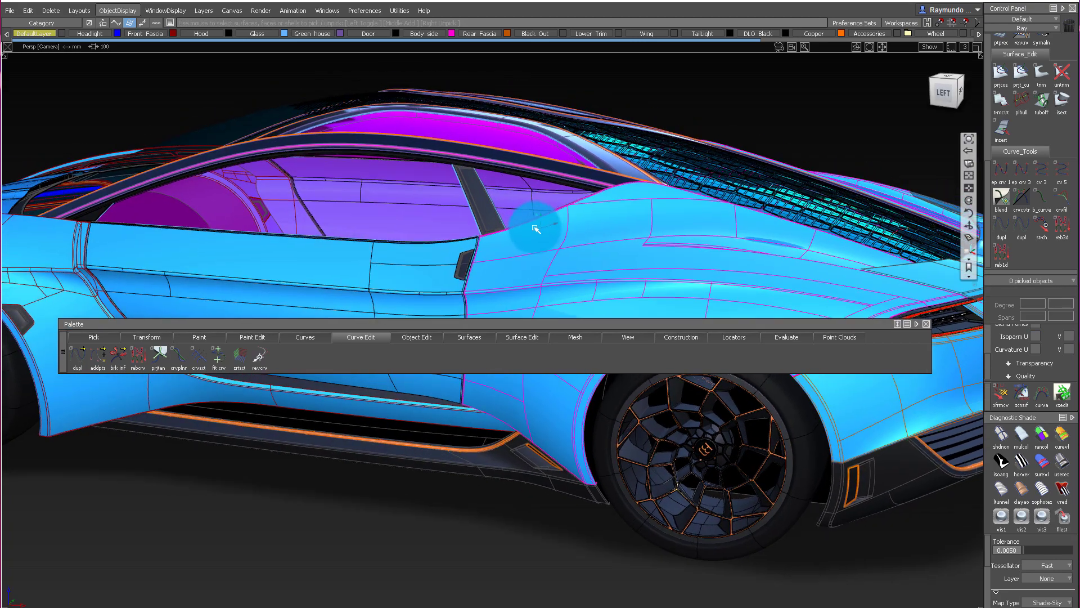
pyautogui.click(92, 337)
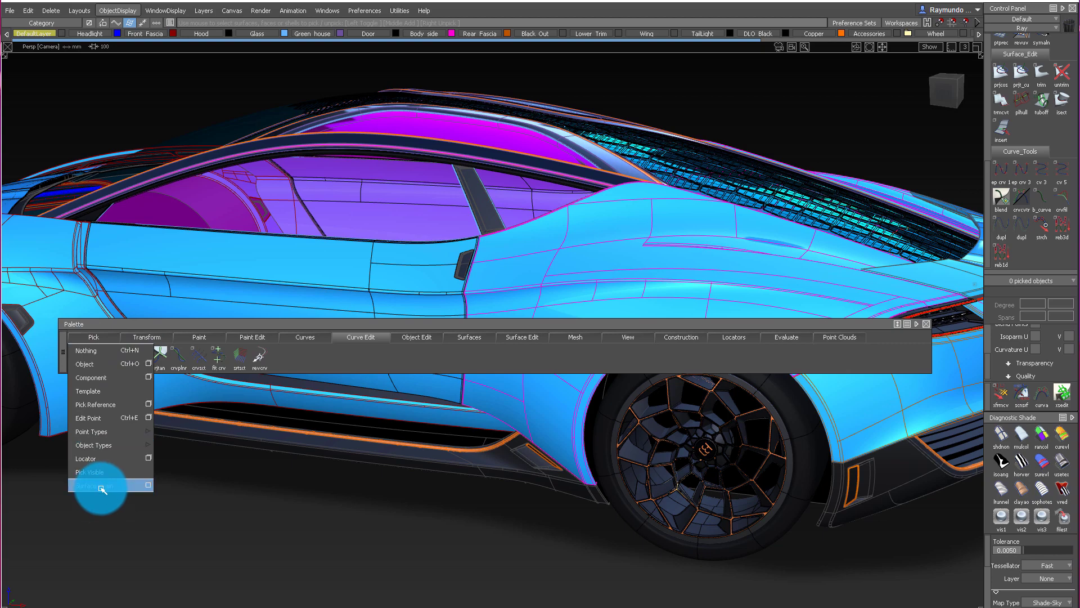
pyautogui.click(416, 562)
pyautogui.keyDown('ctrl'); pyautogui.keyDown('shift'); pyautogui.moveTo(422, 501); pyautogui.dragTo(422, 426); pyautogui.keyUp('shift'); pyautogui.keyUp('ctrl')
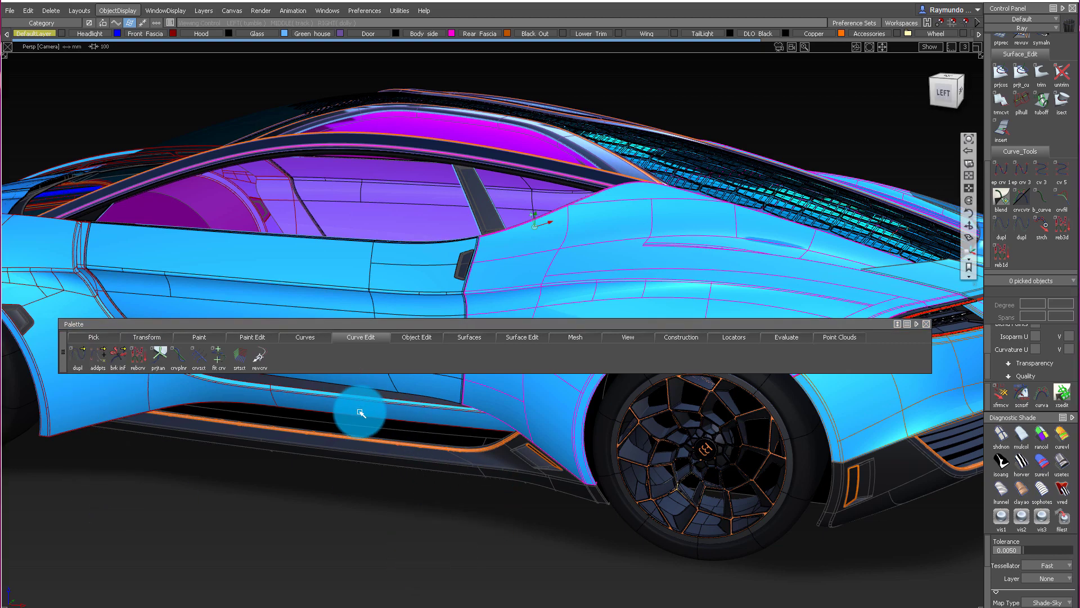
pyautogui.moveTo(429, 320); pyautogui.dragTo(421, 493)
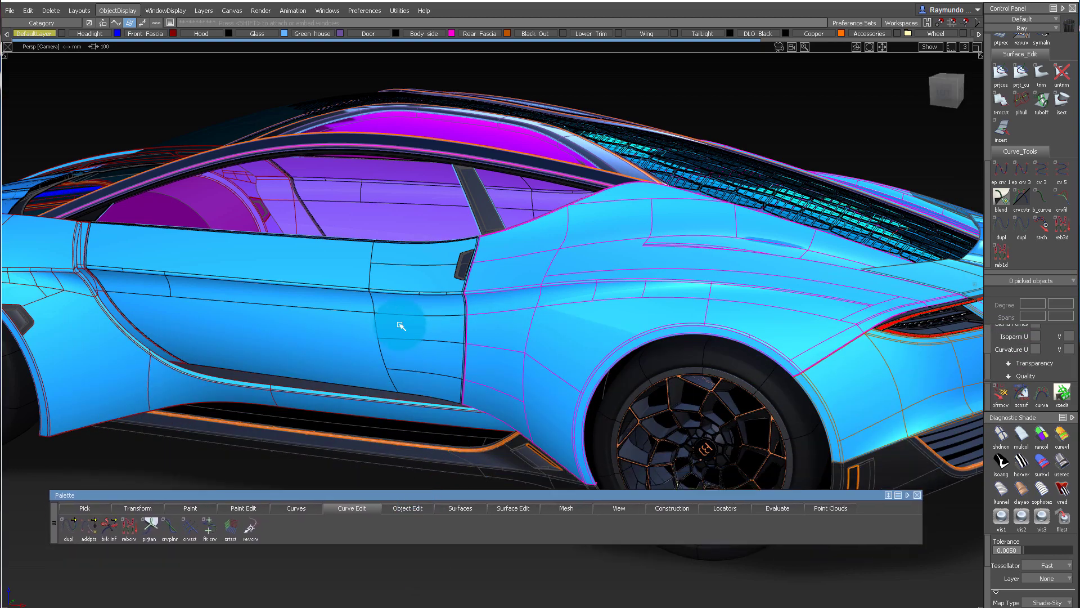
# Pick all the surfaces on the Body side layer, hide everything unselected and clear the selection
pyautogui.keyDown('alt'); pyautogui.keyDown('shift'); pyautogui.moveTo(557, 340); pyautogui.dragTo(533, 362); pyautogui.keyUp('shift'); pyautogui.keyUp('alt')
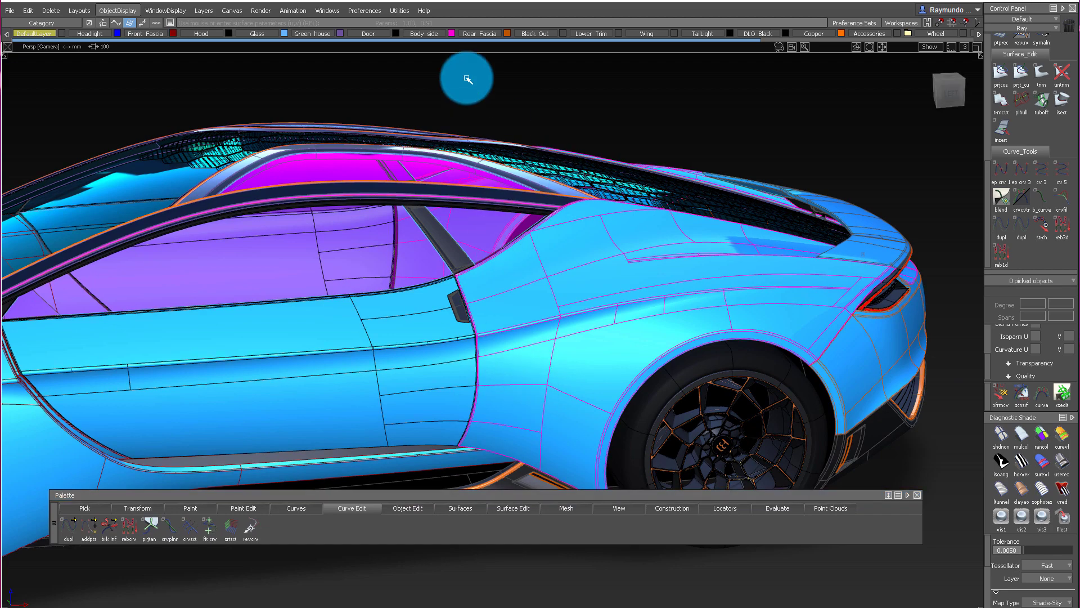
pyautogui.rightClick(434, 34)
pyautogui.click(436, 55)
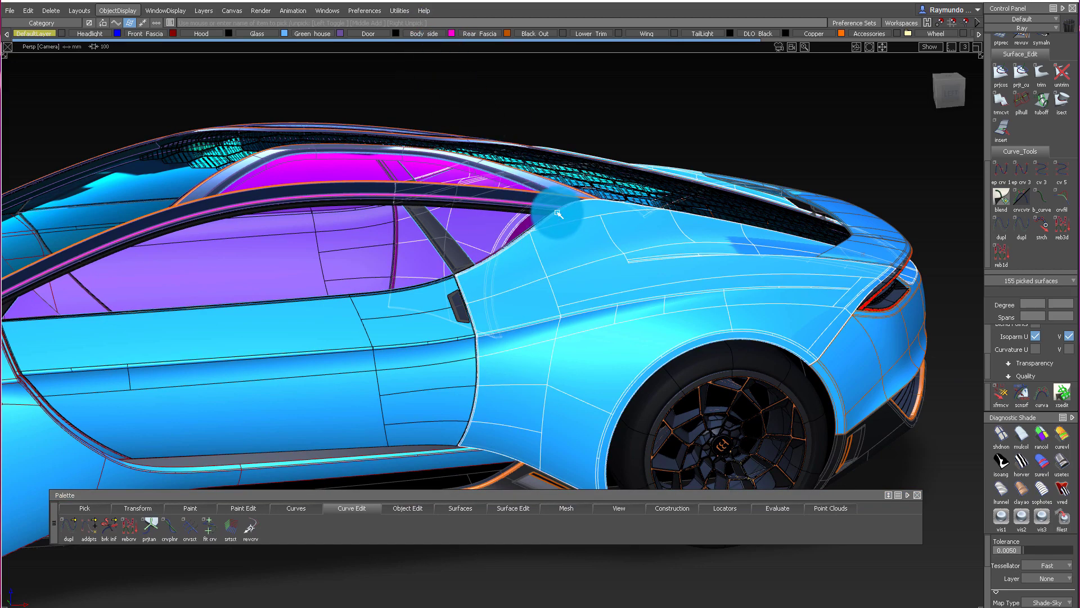
pyautogui.hotkey('alt', 'h')
pyautogui.press('Escape')
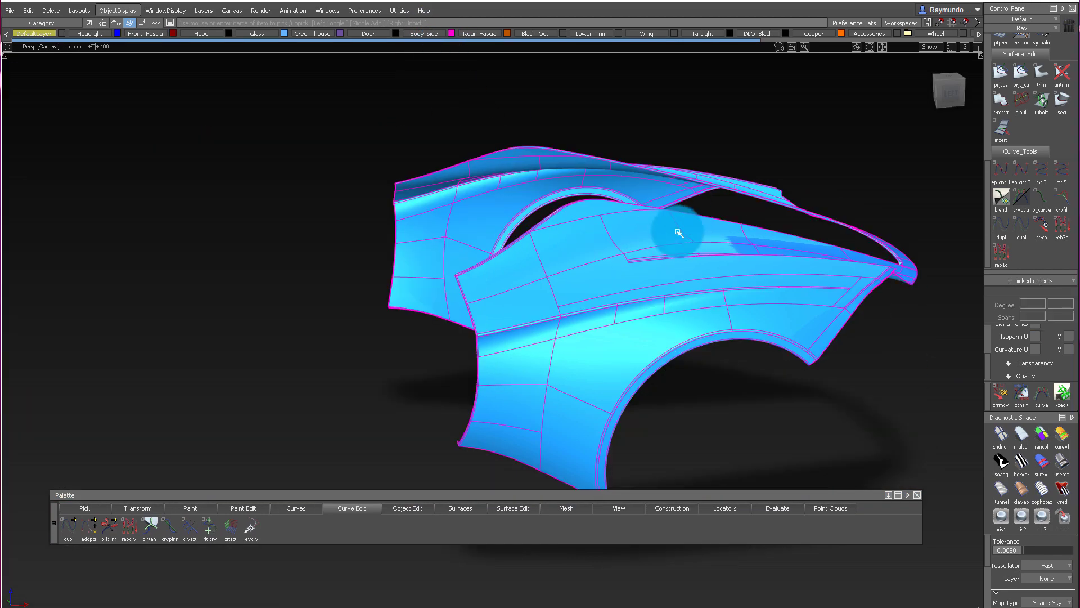
# Try to ungroup all the body side surfaces, and cancel the confirmation dialog
pyautogui.moveTo(726, 198); pyautogui.dragTo(632, 277)
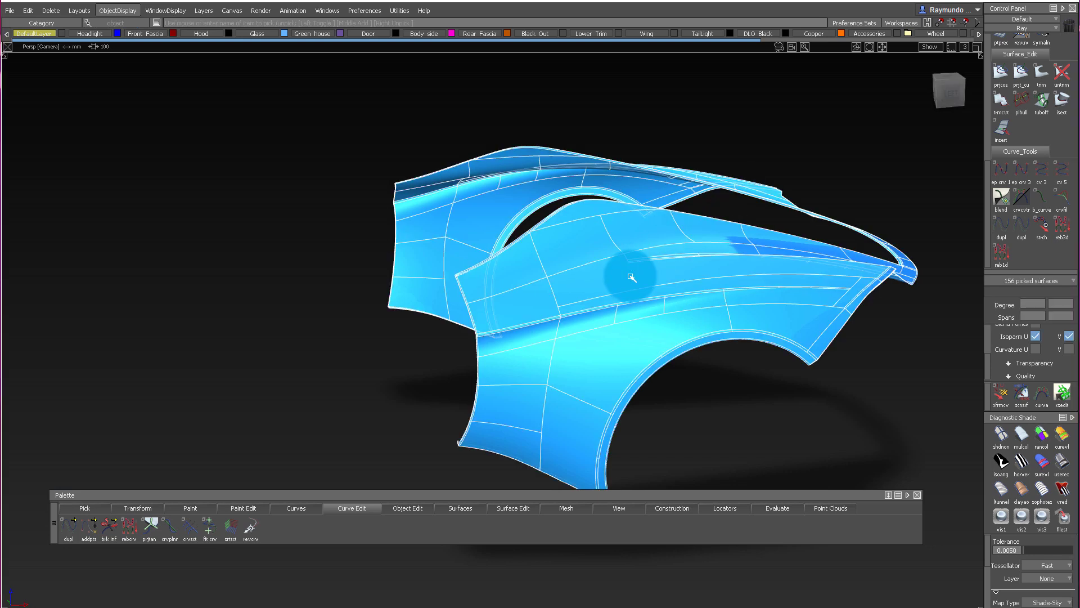
pyautogui.hotkey('ctrl', 'u')
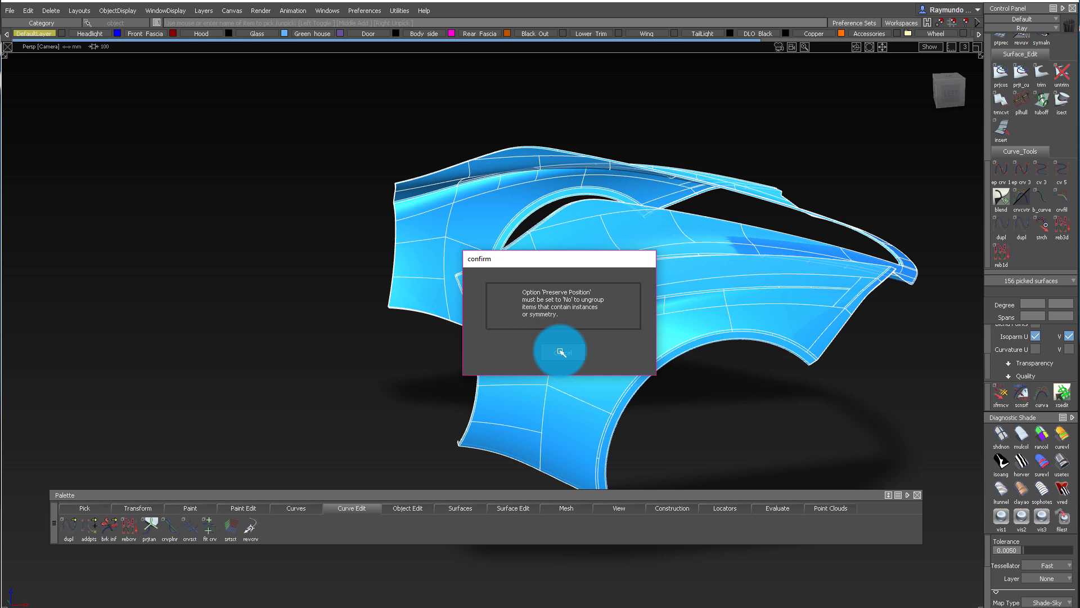
pyautogui.moveTo(598, 259); pyautogui.dragTo(582, 209)
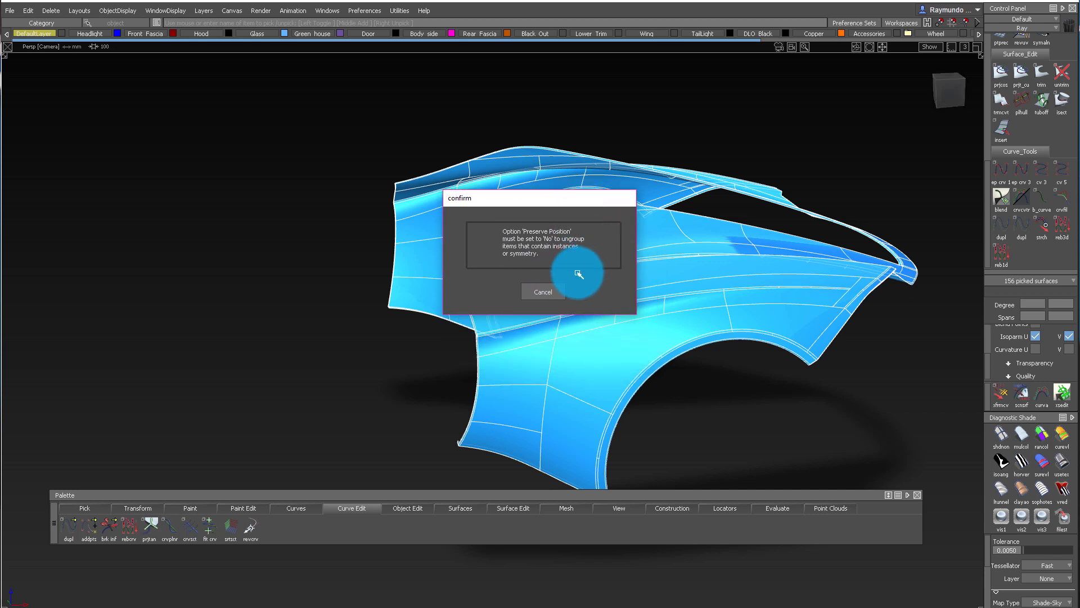
pyautogui.moveTo(592, 200); pyautogui.dragTo(584, 224)
pyautogui.click(581, 318)
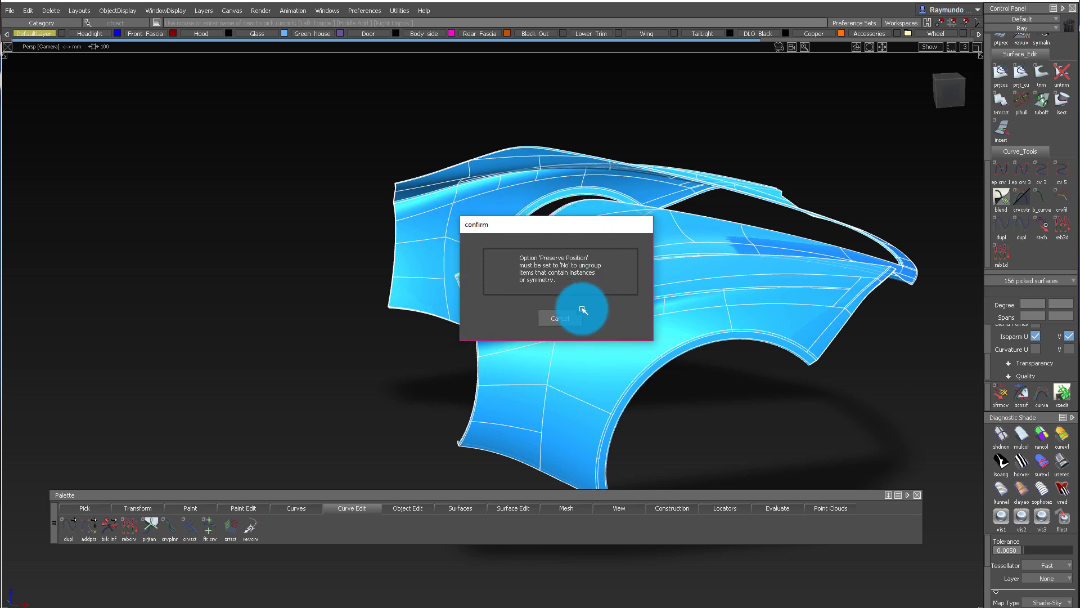
# Turn off symmetry for all the layers in the Object Lister and close it
pyautogui.click(365, 10)
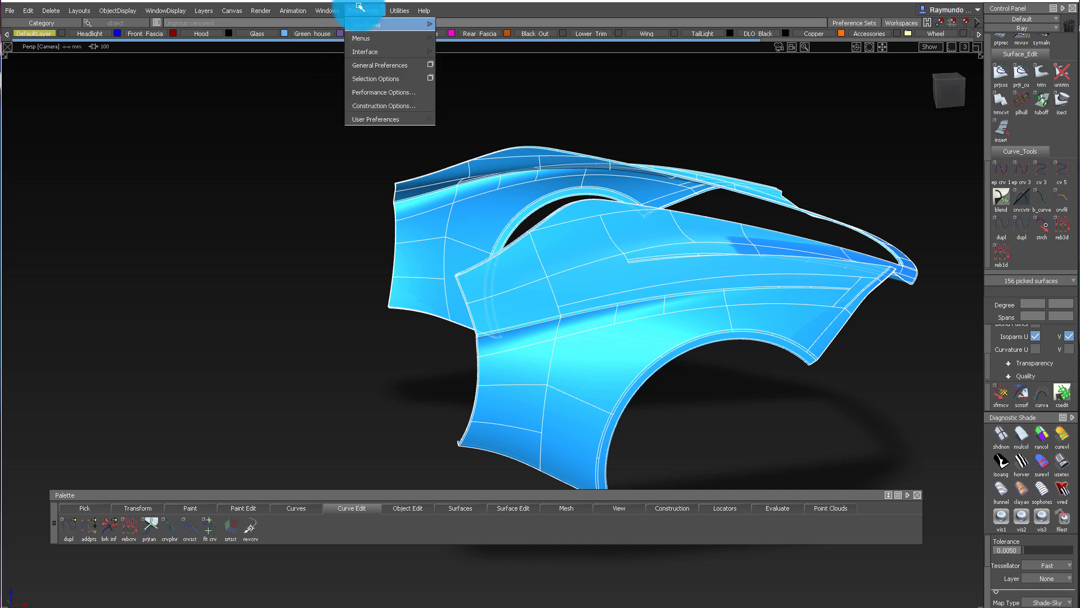
pyautogui.click(324, 12)
pyautogui.moveTo(345, 79)
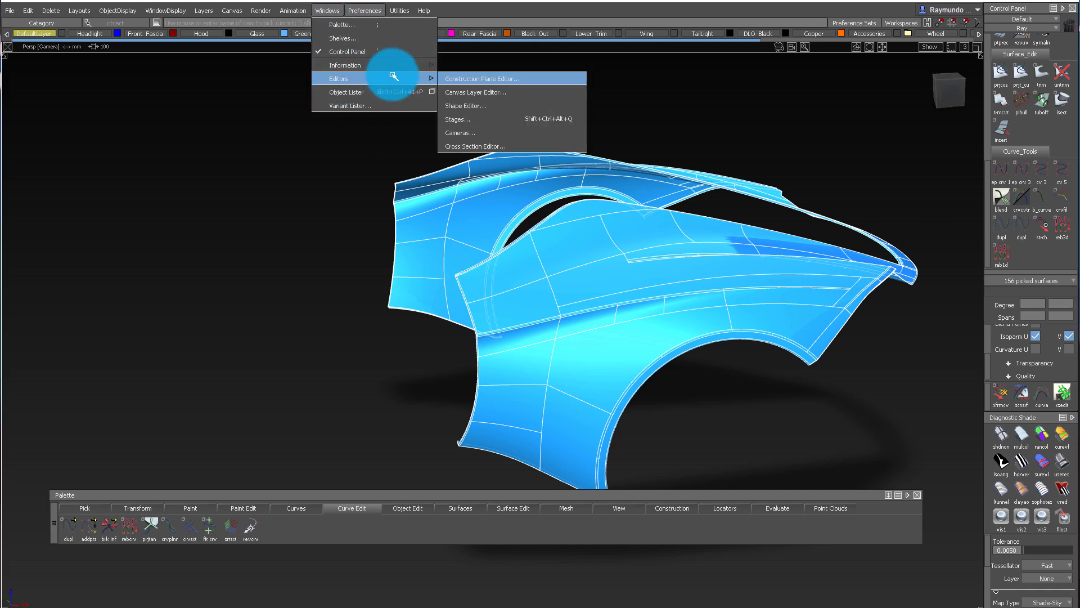
pyautogui.click(403, 92)
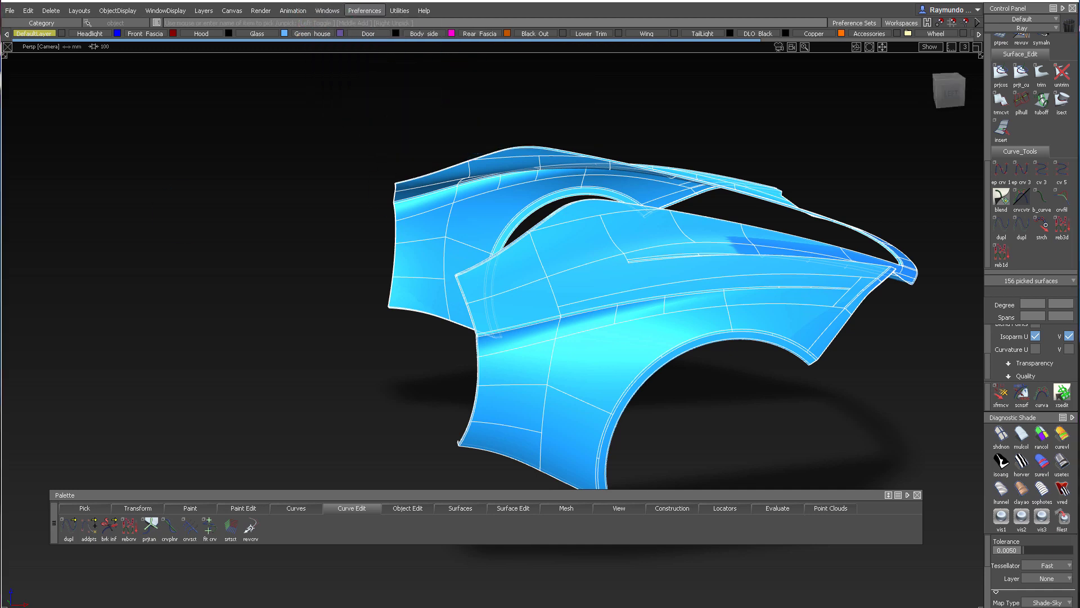
pyautogui.moveTo(238, 44); pyautogui.dragTo(434, 123)
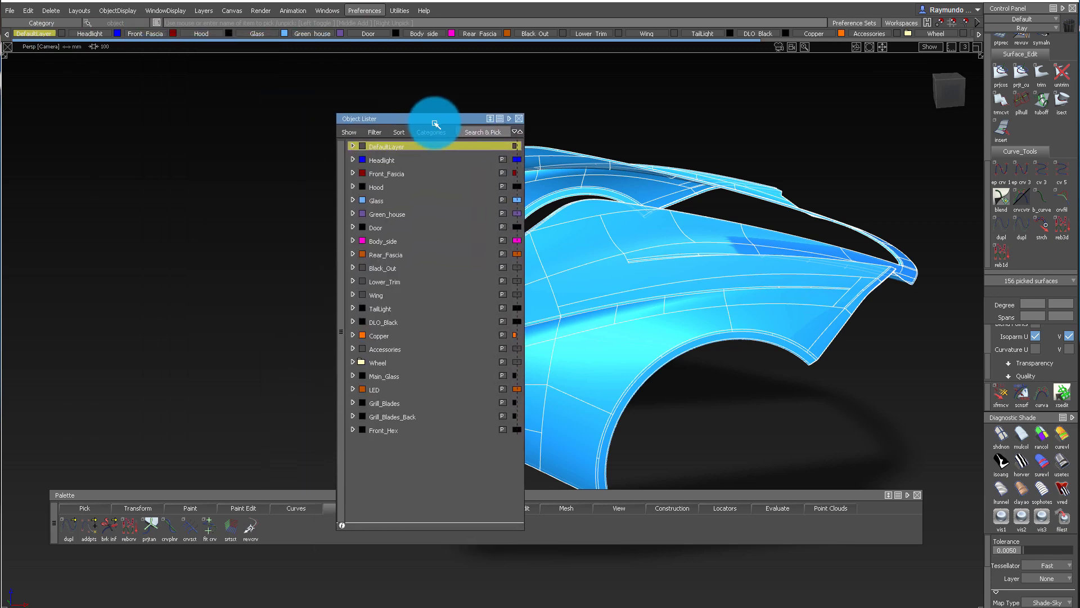
pyautogui.click(523, 161)
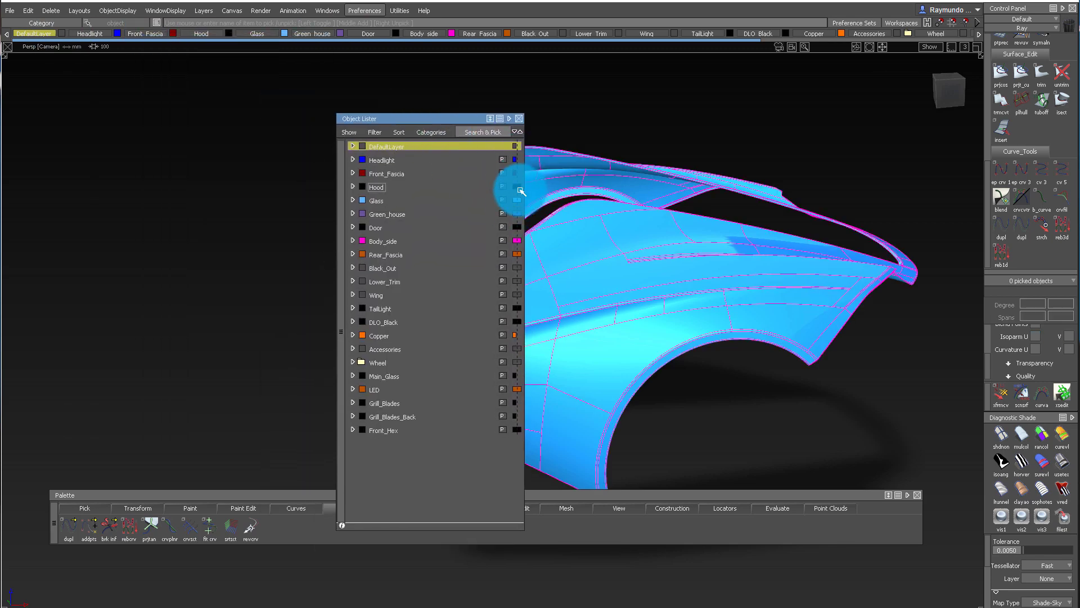
pyautogui.click(521, 248)
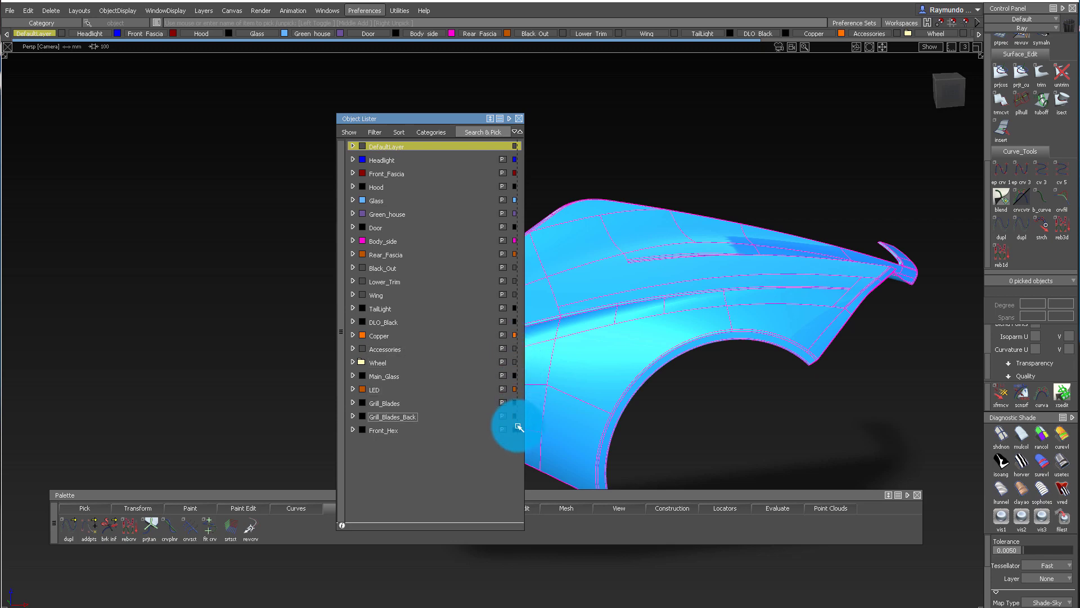
pyautogui.click(519, 121)
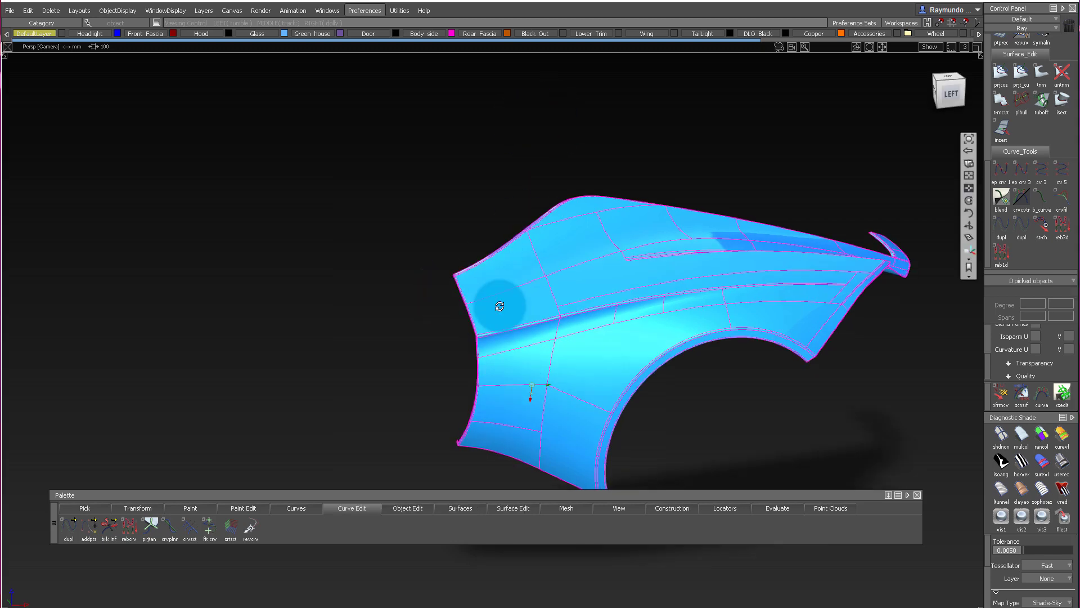
# Examine the remaining single-sided body side panel from the rear and reopen the Object Lister
pyautogui.keyDown('alt'); pyautogui.keyDown('shift'); pyautogui.moveTo(501, 304); pyautogui.dragTo(677, 154); pyautogui.keyUp('shift'); pyautogui.keyUp('alt')
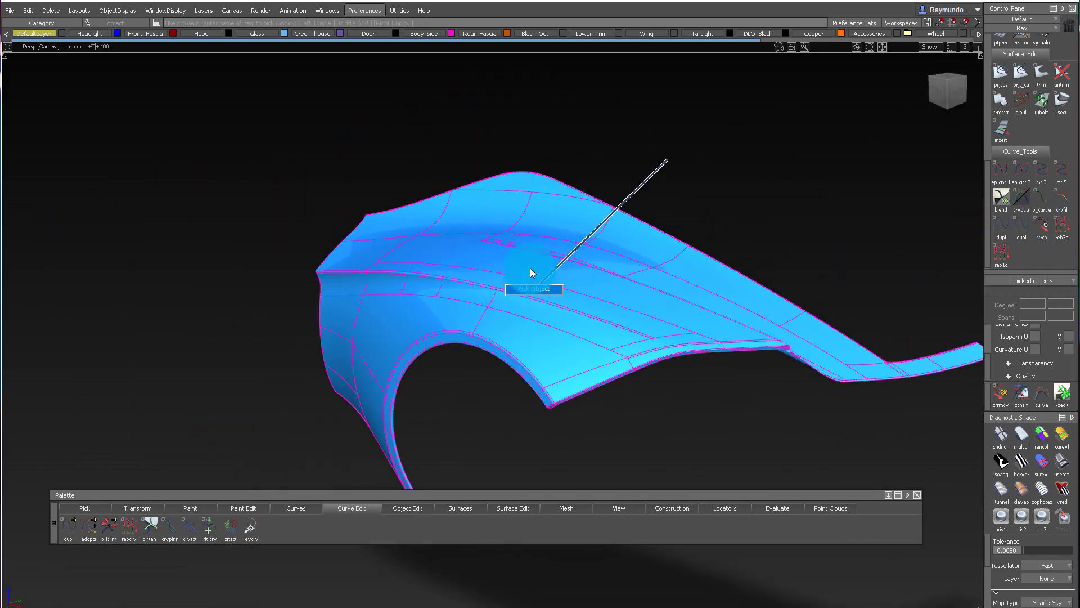
pyautogui.click(349, 11)
pyautogui.moveTo(327, 10)
pyautogui.click(345, 103)
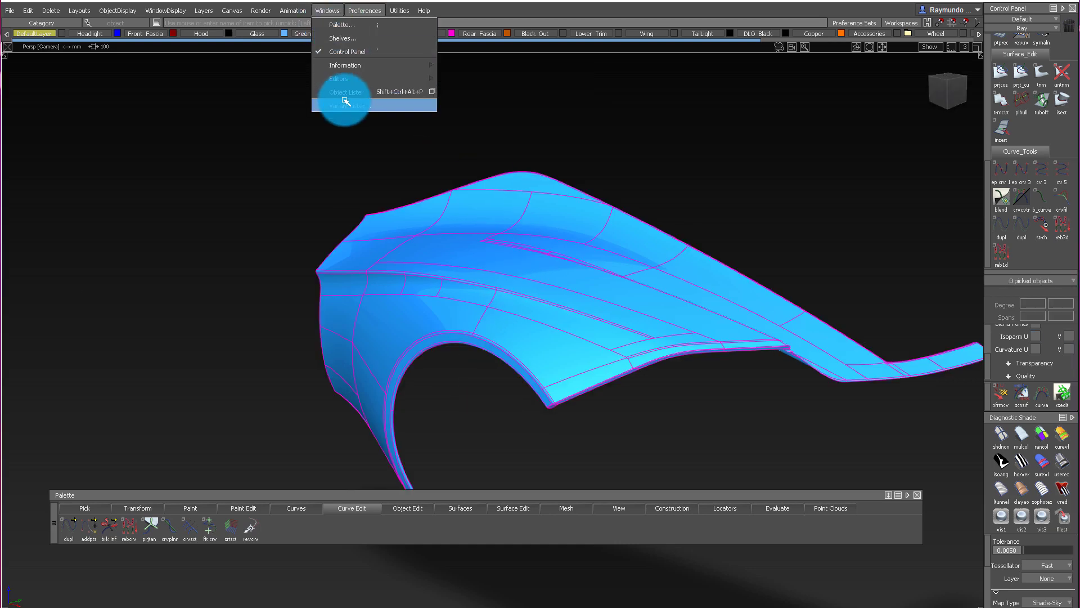
pyautogui.click(347, 89)
pyautogui.keyDown('alt'); pyautogui.keyDown('shift'); pyautogui.moveTo(615, 224); pyautogui.dragTo(674, 237); pyautogui.keyUp('shift'); pyautogui.keyUp('alt')
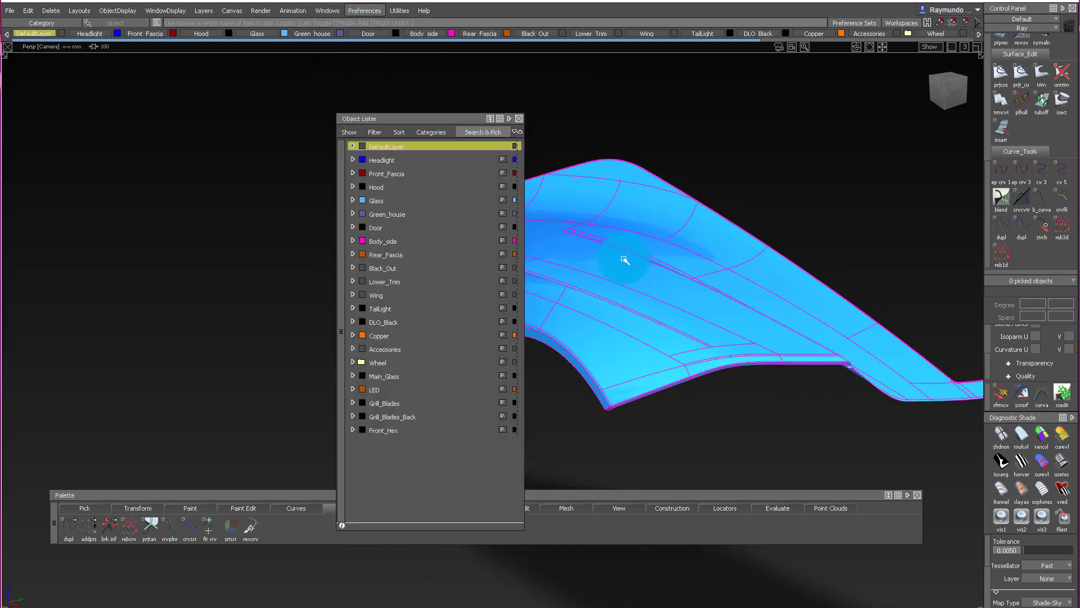
# Expand DefaultLayer in the Object Lister, pick the body side panel to identify its node, and clear the selection and close the lister
pyautogui.click(353, 146)
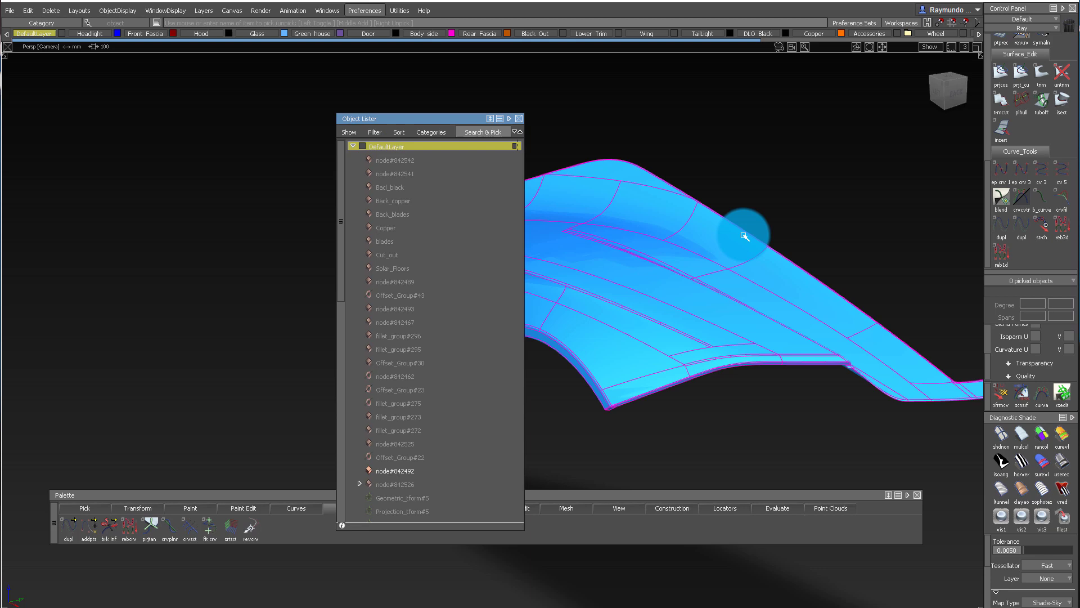
pyautogui.click(668, 282)
pyautogui.keyDown('alt'); pyautogui.keyDown('shift'); pyautogui.moveTo(664, 292); pyautogui.dragTo(467, 467); pyautogui.keyUp('shift'); pyautogui.keyUp('alt')
pyautogui.keyDown('alt'); pyautogui.keyDown('shift'); pyautogui.moveTo(707, 188); pyautogui.dragTo(828, 164); pyautogui.keyUp('shift'); pyautogui.keyUp('alt')
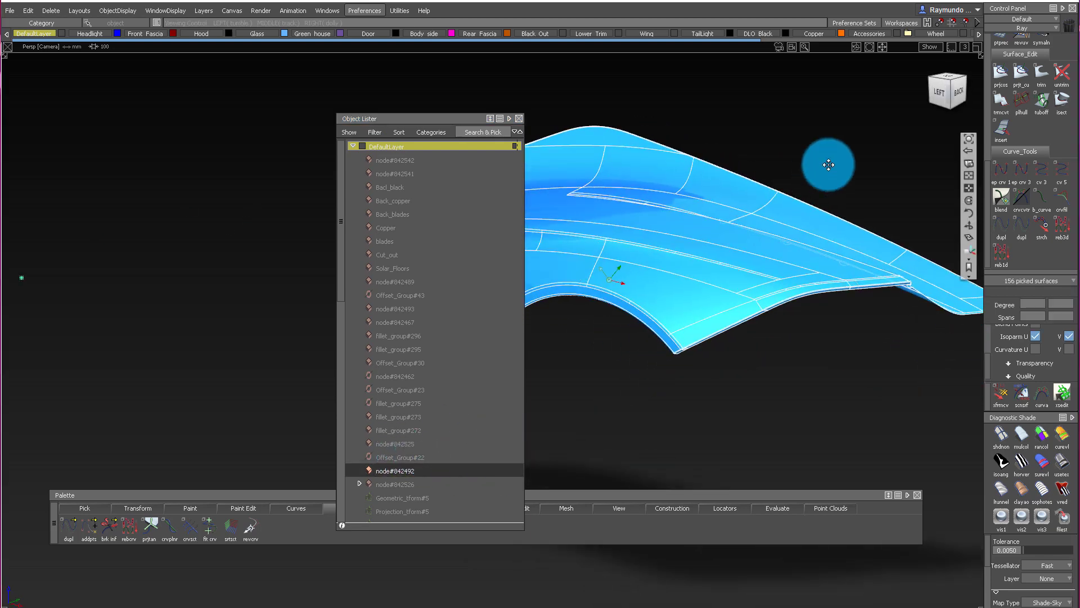
pyautogui.keyDown('alt'); pyautogui.keyDown('shift'); pyautogui.moveTo(828, 165); pyautogui.dragTo(851, 143, button='middle'); pyautogui.keyUp('shift'); pyautogui.keyUp('alt')
pyautogui.keyDown('ctrl'); pyautogui.keyDown('shift'); pyautogui.moveTo(707, 393); pyautogui.dragTo(707, 185); pyautogui.keyUp('shift'); pyautogui.keyUp('ctrl')
pyautogui.keyDown('alt'); pyautogui.keyDown('shift'); pyautogui.moveTo(583, 135); pyautogui.dragTo(813, 204); pyautogui.keyUp('shift'); pyautogui.keyUp('alt')
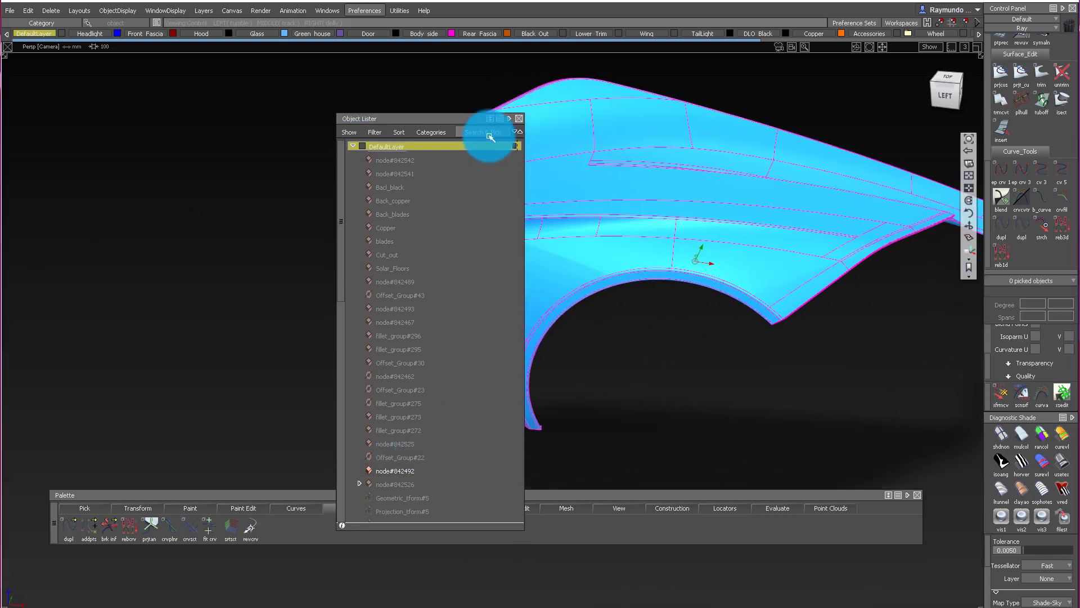
pyautogui.click(491, 135)
pyautogui.click(518, 119)
# Pick all the surfaces of the isolated body side panel and clear the selection
pyautogui.keyDown('alt'); pyautogui.keyDown('shift'); pyautogui.moveTo(514, 113); pyautogui.dragTo(504, 253); pyautogui.keyUp('shift'); pyautogui.keyUp('alt')
pyautogui.keyDown('alt'); pyautogui.keyDown('shift'); pyautogui.moveTo(504, 253); pyautogui.dragTo(475, 319, button='right'); pyautogui.keyUp('shift'); pyautogui.keyUp('alt')
pyautogui.keyDown('alt'); pyautogui.keyDown('shift'); pyautogui.moveTo(475, 319); pyautogui.dragTo(532, 229, button='middle'); pyautogui.keyUp('shift'); pyautogui.keyUp('alt')
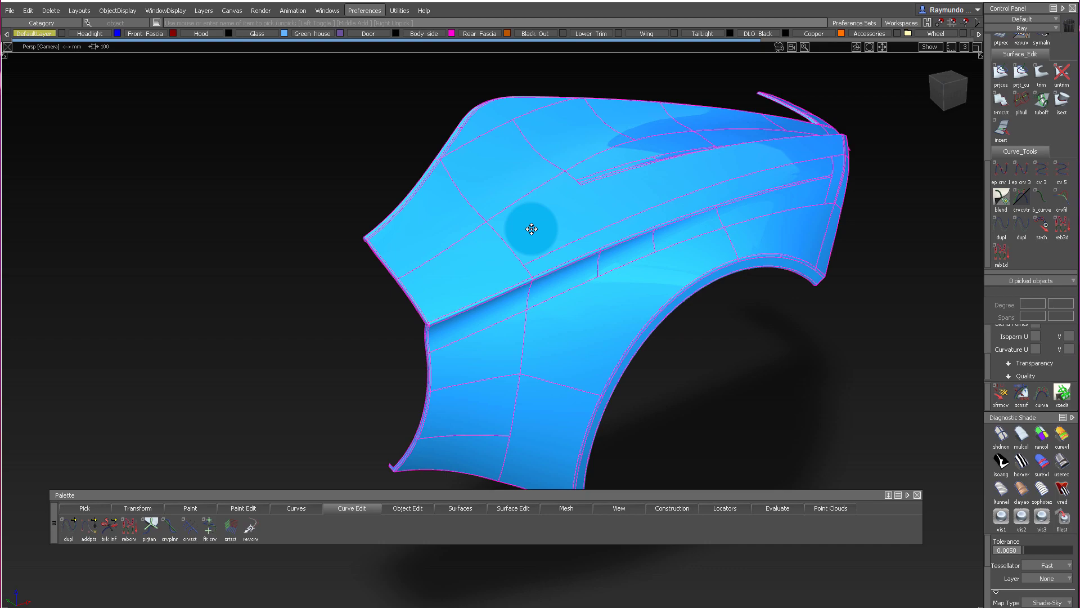
pyautogui.keyDown('alt'); pyautogui.keyDown('shift'); pyautogui.moveTo(667, 170); pyautogui.dragTo(605, 145); pyautogui.keyUp('shift'); pyautogui.keyUp('alt')
pyautogui.moveTo(264, 125); pyautogui.dragTo(960, 512)
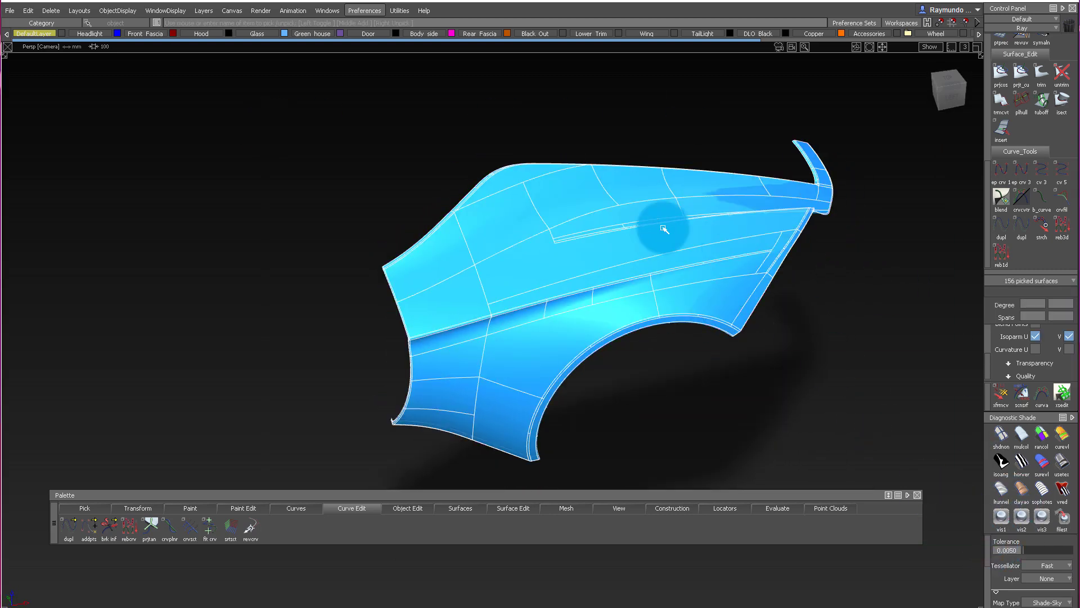
pyautogui.press('Escape')
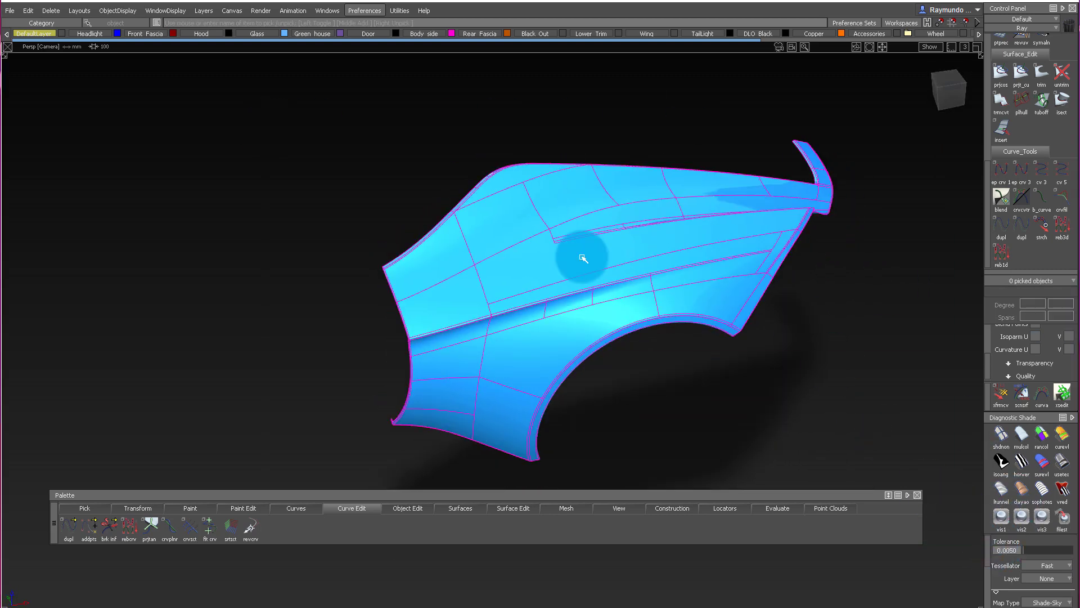
# Make Body side the active layer, group all the panel's surfaces on it and clear the selection
pyautogui.keyDown('alt'); pyautogui.keyDown('shift'); pyautogui.moveTo(665, 275); pyautogui.dragTo(442, 65); pyautogui.keyUp('shift'); pyautogui.keyUp('alt')
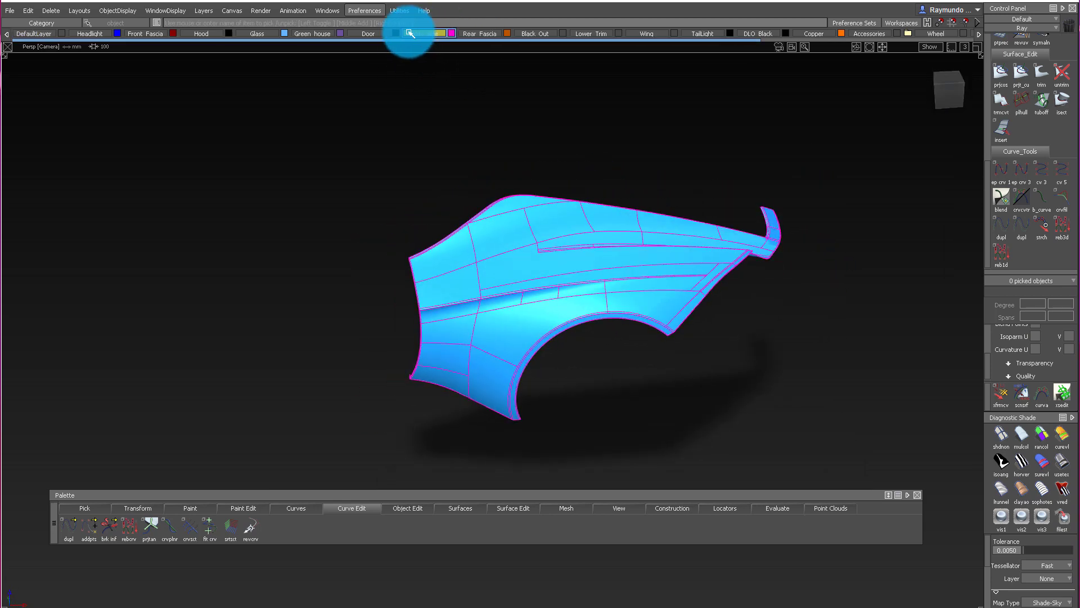
pyautogui.keyDown('alt'); pyautogui.keyDown('shift'); pyautogui.moveTo(585, 259); pyautogui.dragTo(592, 145); pyautogui.keyUp('shift'); pyautogui.keyUp('alt')
pyautogui.keyDown('ctrl'); pyautogui.keyDown('shift'); pyautogui.moveTo(591, 146); pyautogui.dragTo(565, 160); pyautogui.keyUp('shift'); pyautogui.keyUp('ctrl')
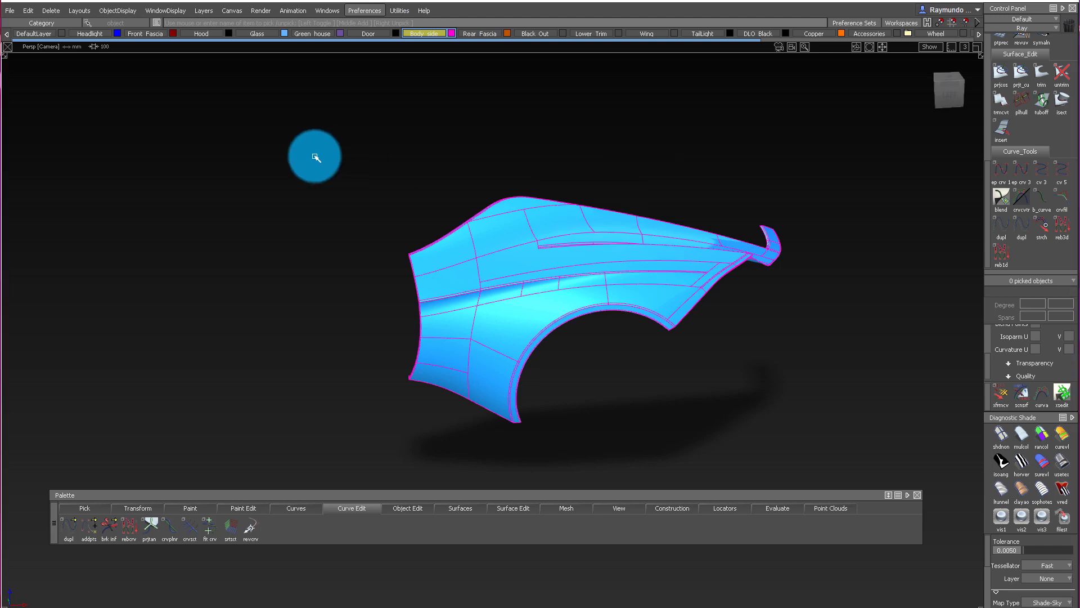
pyautogui.moveTo(315, 156); pyautogui.dragTo(931, 525)
pyautogui.keyDown('ctrl'); pyautogui.keyDown('shift'); pyautogui.moveTo(685, 210); pyautogui.dragTo(684, 365); pyautogui.keyUp('shift'); pyautogui.keyUp('ctrl')
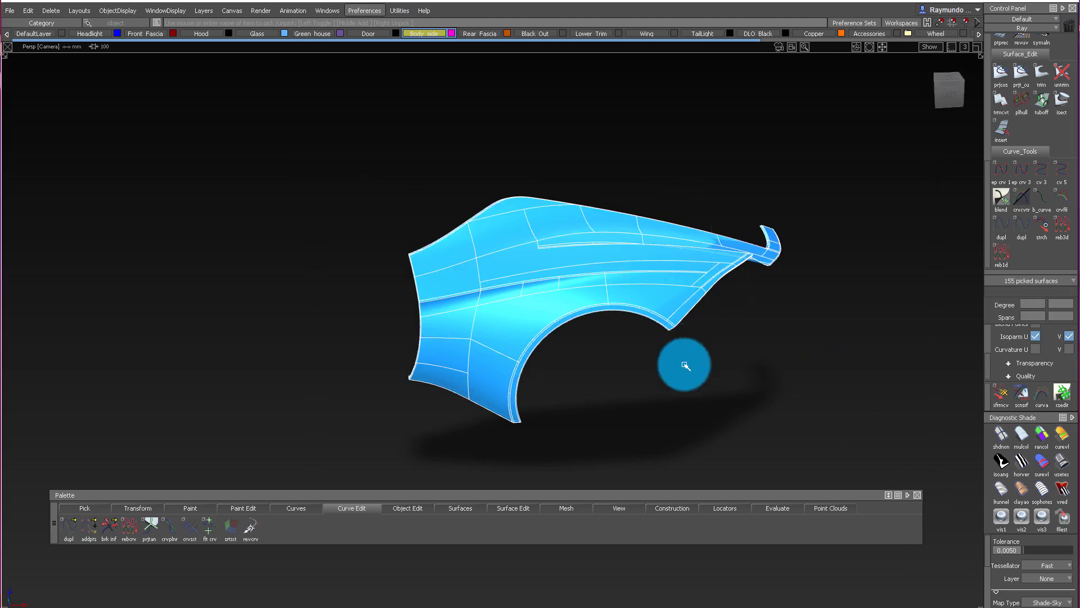
pyautogui.keyDown('alt'); pyautogui.keyDown('shift'); pyautogui.moveTo(562, 189); pyautogui.dragTo(531, 259); pyautogui.keyUp('shift'); pyautogui.keyUp('alt')
pyautogui.click(527, 173)
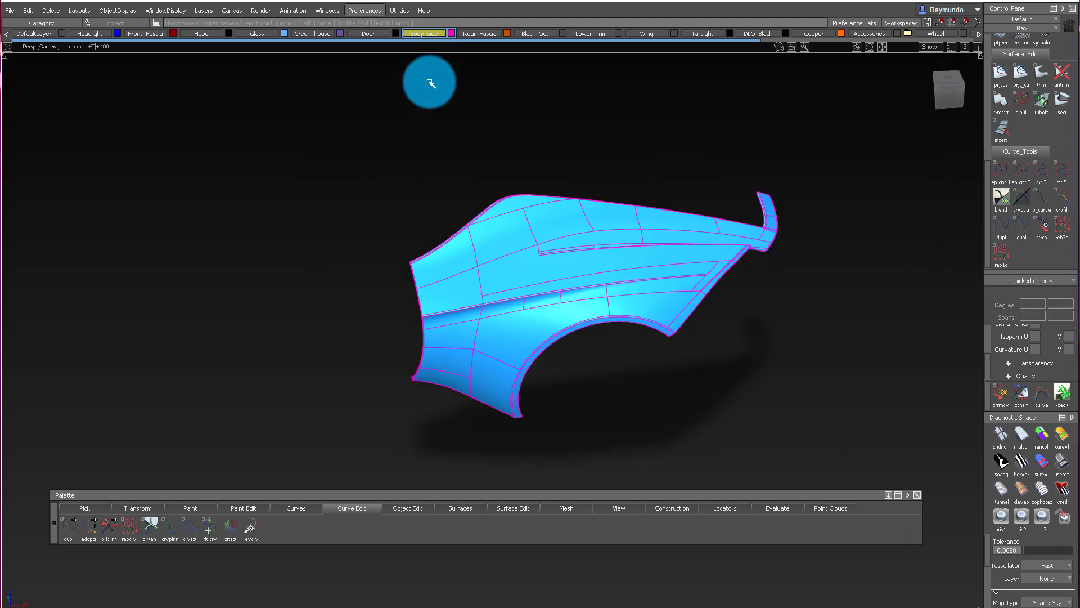
# Reopen the Object Lister, collapse DefaultLayer and expand the Body_side layer to show its node
pyautogui.click(364, 10)
pyautogui.moveTo(350, 24)
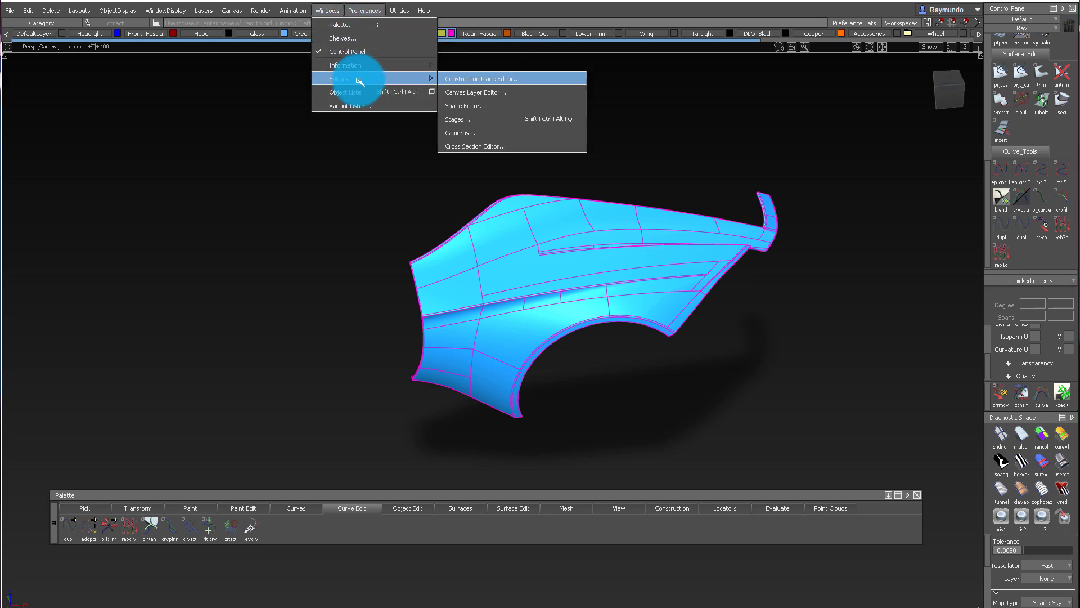
pyautogui.click(362, 90)
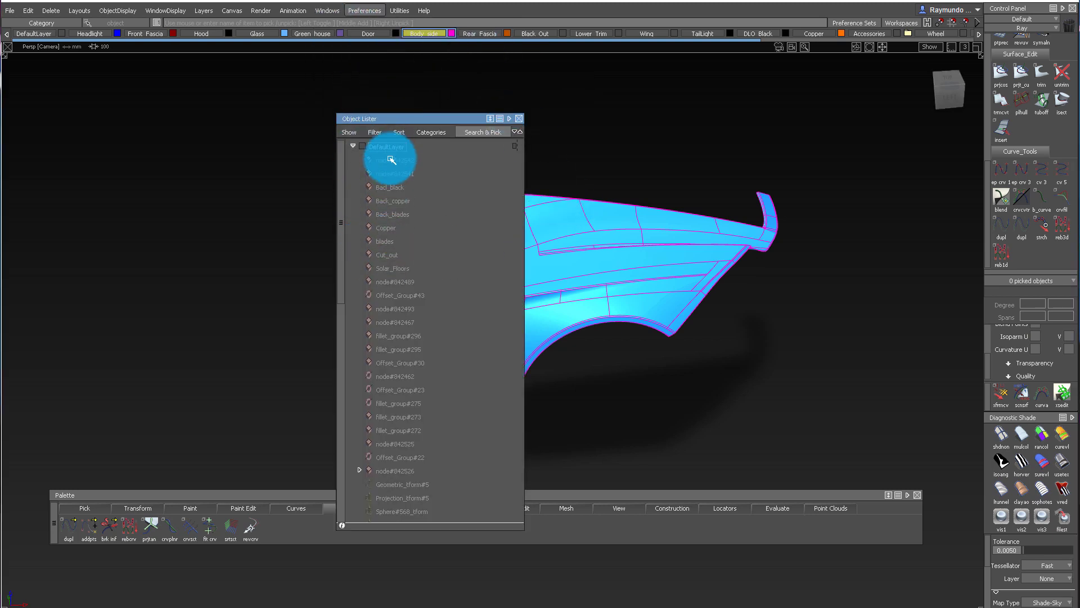
pyautogui.click(356, 146)
pyautogui.click(351, 240)
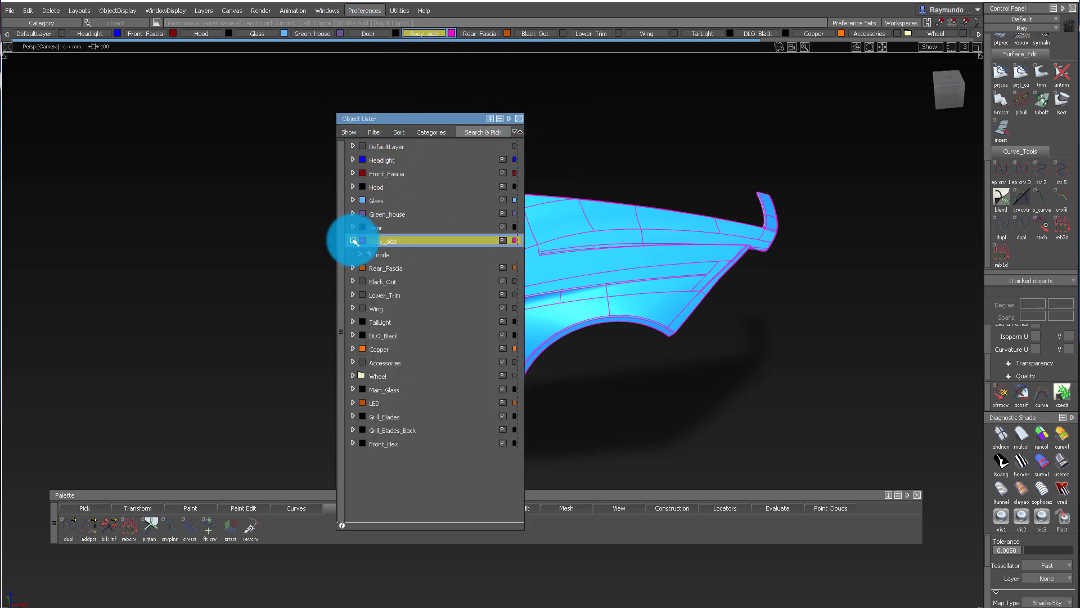
pyautogui.keyDown('alt'); pyautogui.keyDown('shift'); pyautogui.moveTo(672, 255); pyautogui.dragTo(823, 243, button='middle'); pyautogui.keyUp('shift'); pyautogui.keyUp('alt')
pyautogui.keyDown('alt'); pyautogui.keyDown('shift'); pyautogui.moveTo(775, 243); pyautogui.dragTo(741, 273, button='right'); pyautogui.keyUp('shift'); pyautogui.keyUp('alt')
pyautogui.keyDown('alt'); pyautogui.keyDown('shift'); pyautogui.moveTo(741, 273); pyautogui.dragTo(834, 244); pyautogui.keyUp('shift'); pyautogui.keyUp('alt')
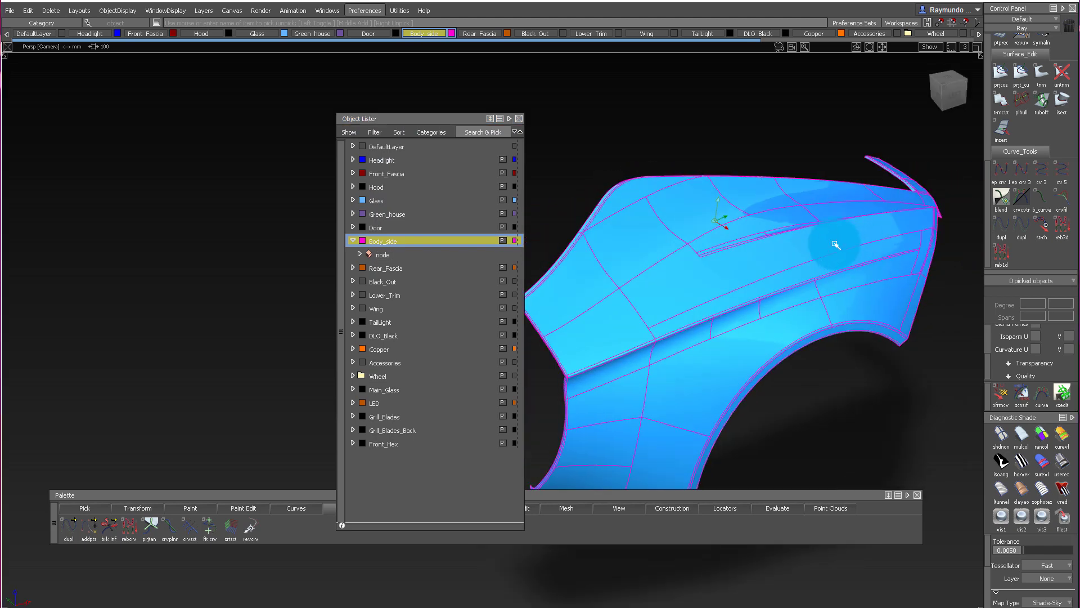
# Pick the node under Body_side, expand it to review the surfaces it contains, and clear the selection
pyautogui.click(395, 261)
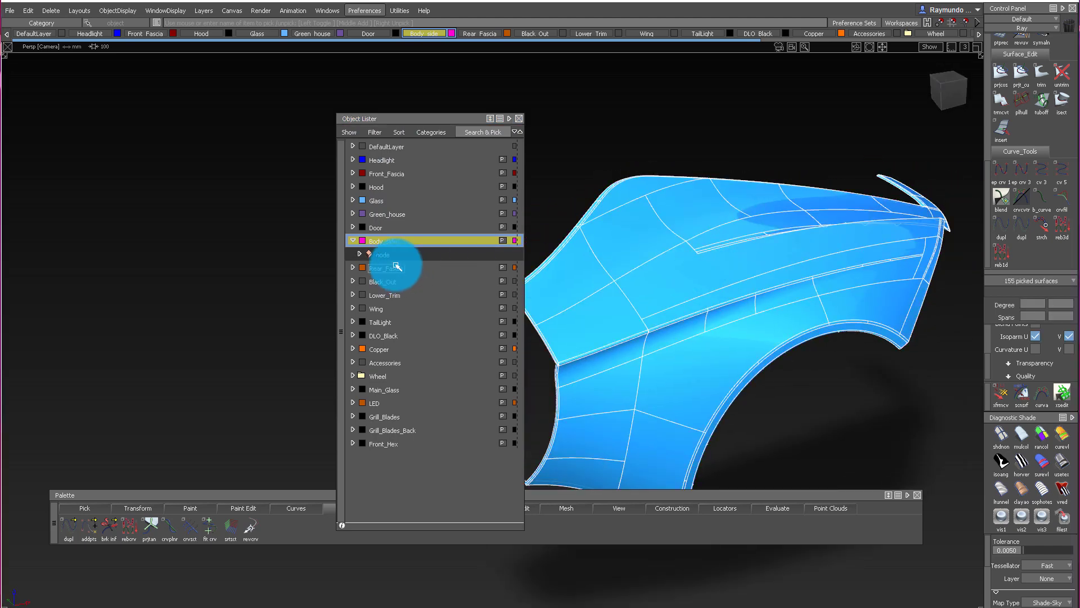
pyautogui.click(362, 257)
pyautogui.scroll(-8, 421, 337)
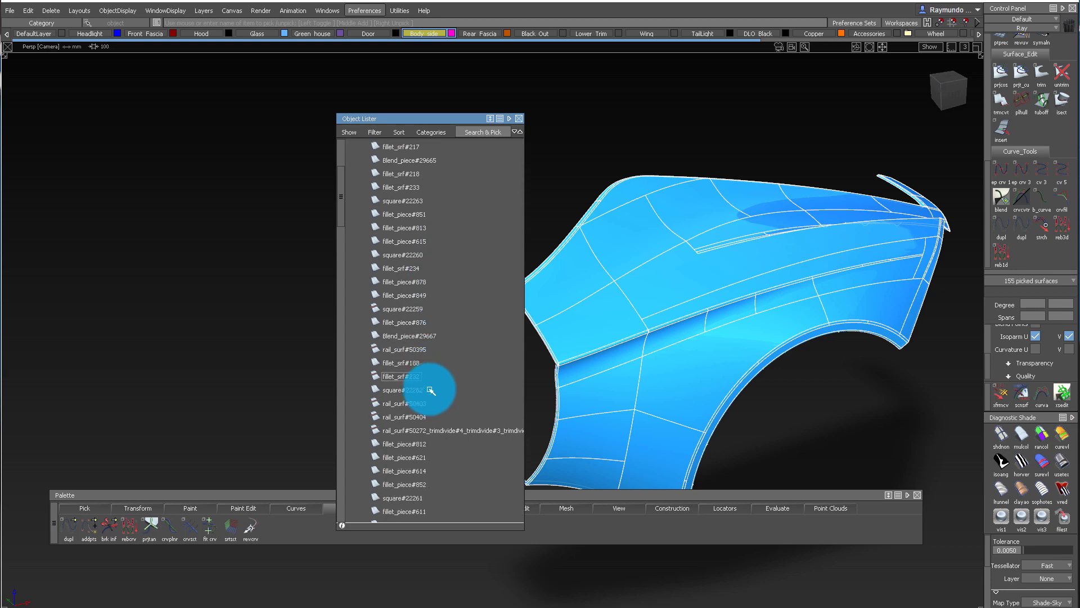
pyautogui.scroll(8, 408, 225)
pyautogui.keyDown('alt'); pyautogui.keyDown('shift'); pyautogui.moveTo(810, 285); pyautogui.dragTo(806, 318); pyautogui.keyUp('shift'); pyautogui.keyUp('alt')
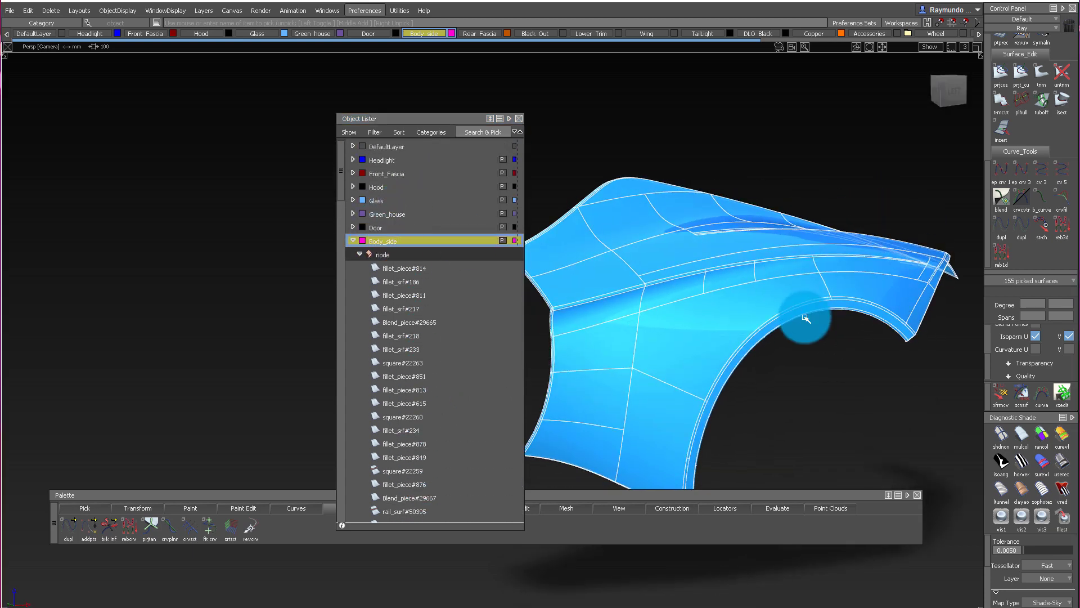
pyautogui.click(820, 215)
pyautogui.keyDown('alt'); pyautogui.keyDown('shift'); pyautogui.moveTo(819, 216); pyautogui.dragTo(736, 303); pyautogui.keyUp('shift'); pyautogui.keyUp('alt')
pyautogui.keyDown('alt'); pyautogui.keyDown('shift'); pyautogui.moveTo(807, 285); pyautogui.dragTo(719, 285); pyautogui.keyUp('shift'); pyautogui.keyUp('alt')
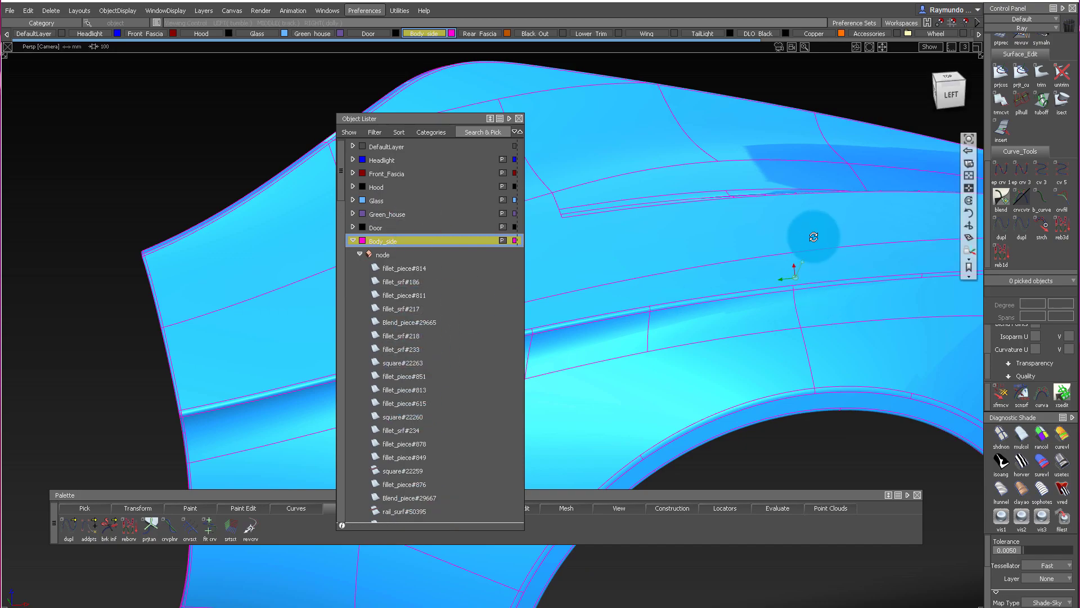
pyautogui.keyDown('alt'); pyautogui.keyDown('shift'); pyautogui.moveTo(810, 234); pyautogui.dragTo(632, 188); pyautogui.keyUp('shift'); pyautogui.keyUp('alt')
# Toggle the Body_side node's visibility off and on, pick the whole node and clear the selection
pyautogui.click(369, 256)
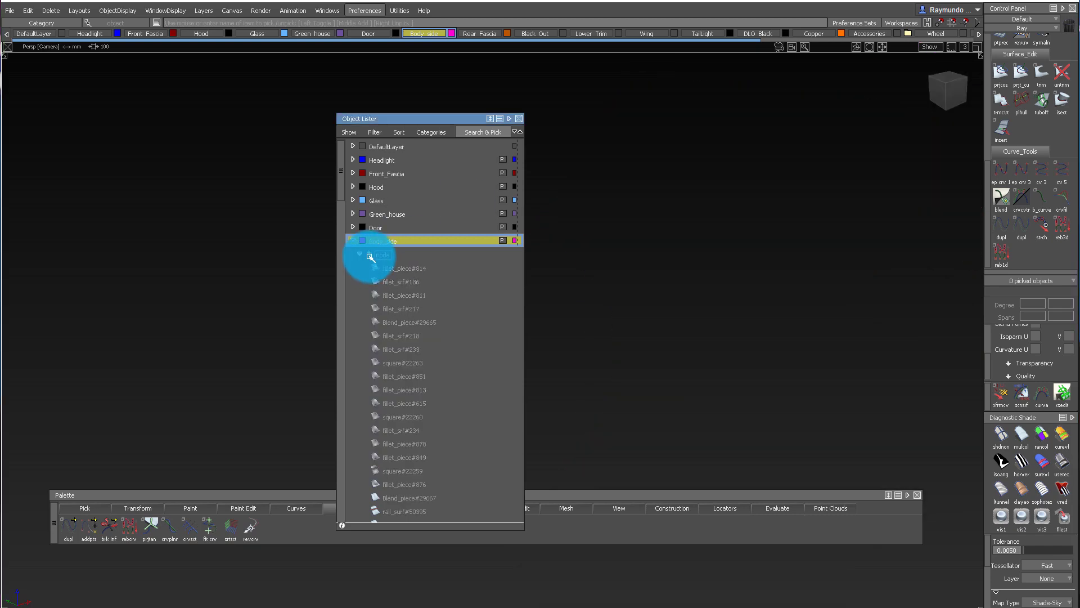
pyautogui.click(369, 256)
pyautogui.click(378, 256)
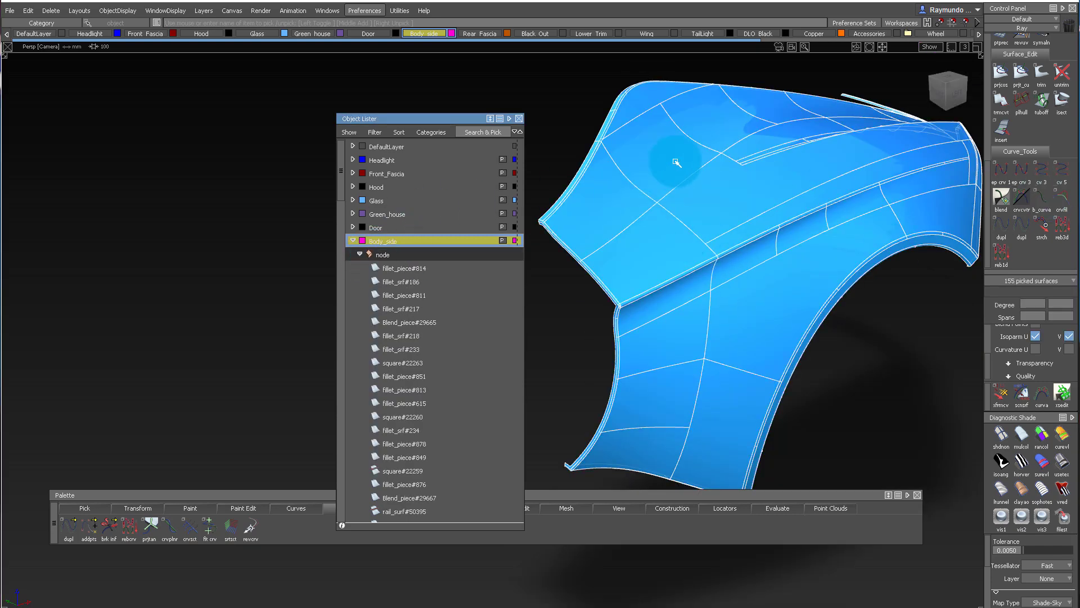
pyautogui.keyDown('alt'); pyautogui.keyDown('shift'); pyautogui.moveTo(794, 304); pyautogui.dragTo(798, 238); pyautogui.keyUp('shift'); pyautogui.keyUp('alt')
pyautogui.scroll(-2, 443, 298)
pyautogui.scroll(2, 427, 311)
pyautogui.click(797, 148)
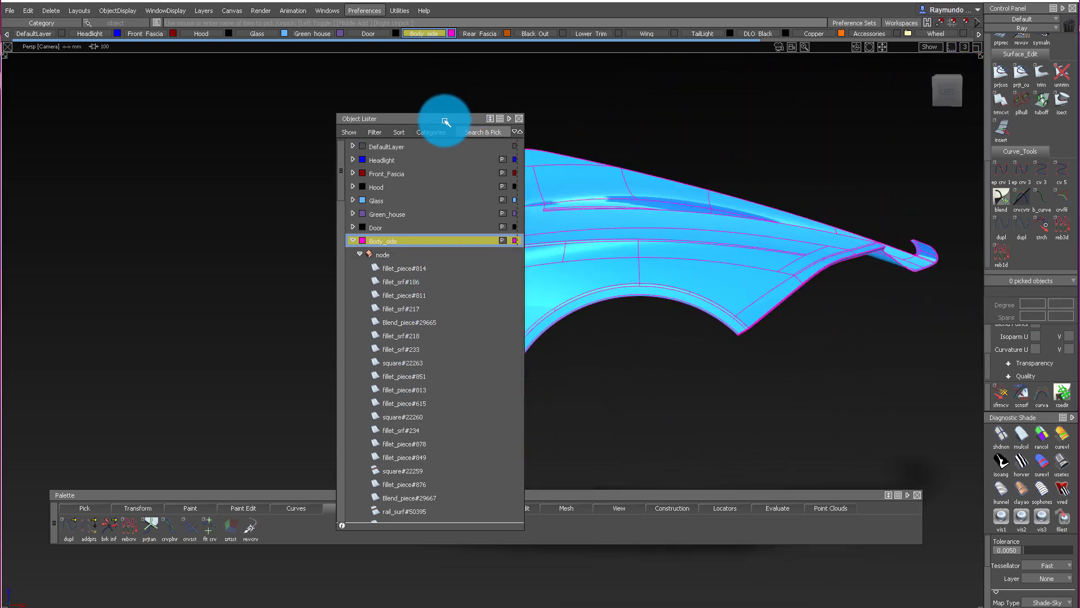
# Move the Object Lister aside and check the body side panel's normals from the inside with the surface orientation tool
pyautogui.moveTo(444, 120); pyautogui.dragTo(274, 73)
pyautogui.click(511, 508)
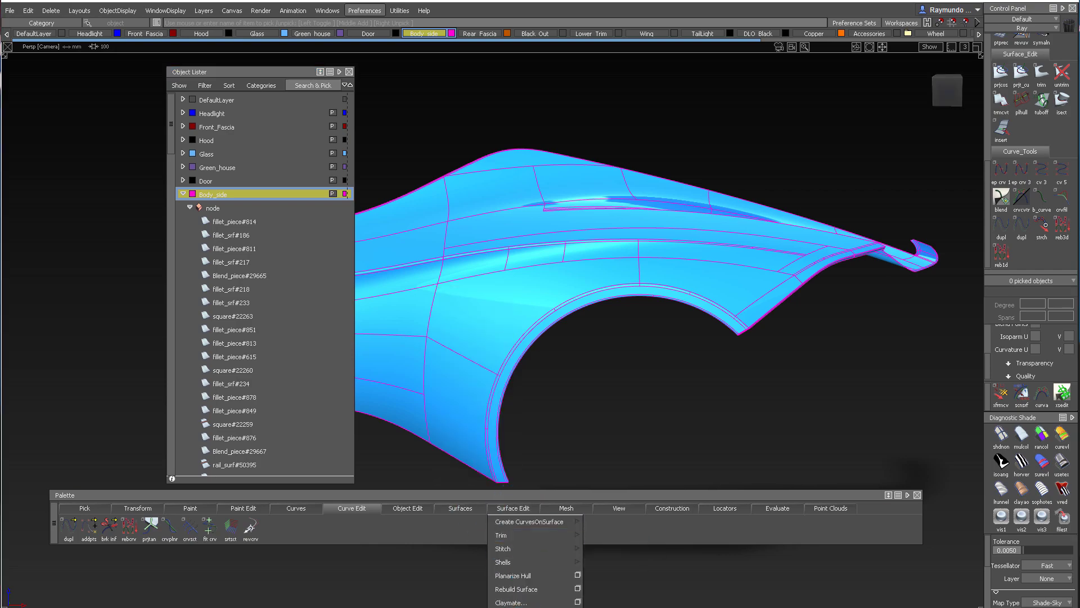
pyautogui.keyDown('alt'); pyautogui.keyDown('shift'); pyautogui.moveTo(549, 281); pyautogui.dragTo(312, 326); pyautogui.keyUp('shift'); pyautogui.keyUp('alt')
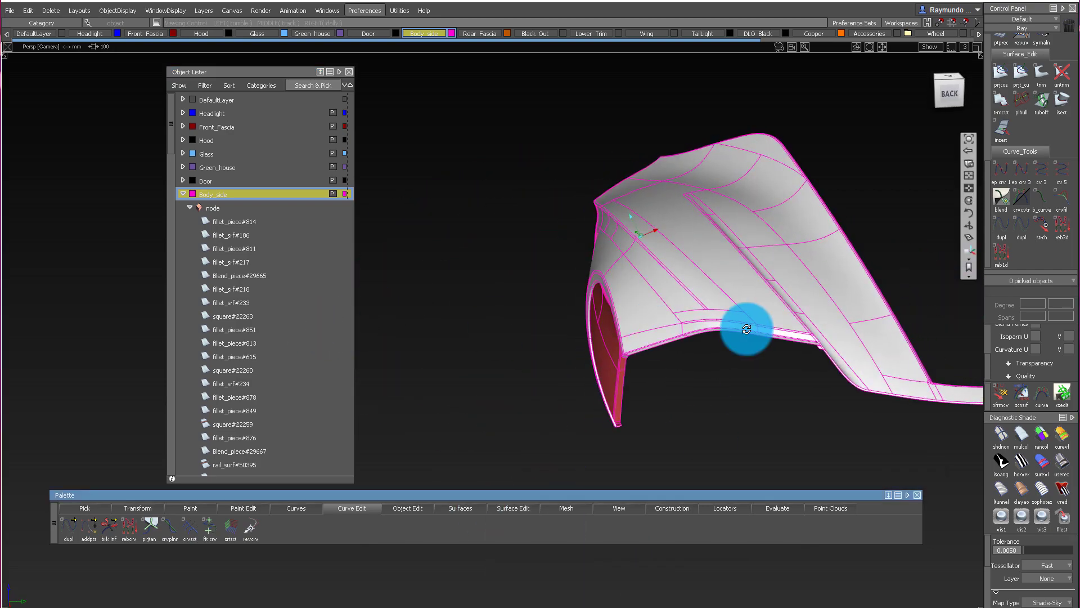
pyautogui.keyDown('alt'); pyautogui.keyDown('shift'); pyautogui.moveTo(747, 328); pyautogui.dragTo(979, 292); pyautogui.keyUp('shift'); pyautogui.keyUp('alt')
pyautogui.keyDown('alt'); pyautogui.keyDown('shift'); pyautogui.moveTo(861, 351); pyautogui.dragTo(1057, 338, button='middle'); pyautogui.keyUp('shift'); pyautogui.keyUp('alt')
pyautogui.keyDown('alt'); pyautogui.keyDown('shift'); pyautogui.moveTo(705, 378); pyautogui.dragTo(624, 280); pyautogui.keyUp('shift'); pyautogui.keyUp('alt')
pyautogui.rightClick(459, 507)
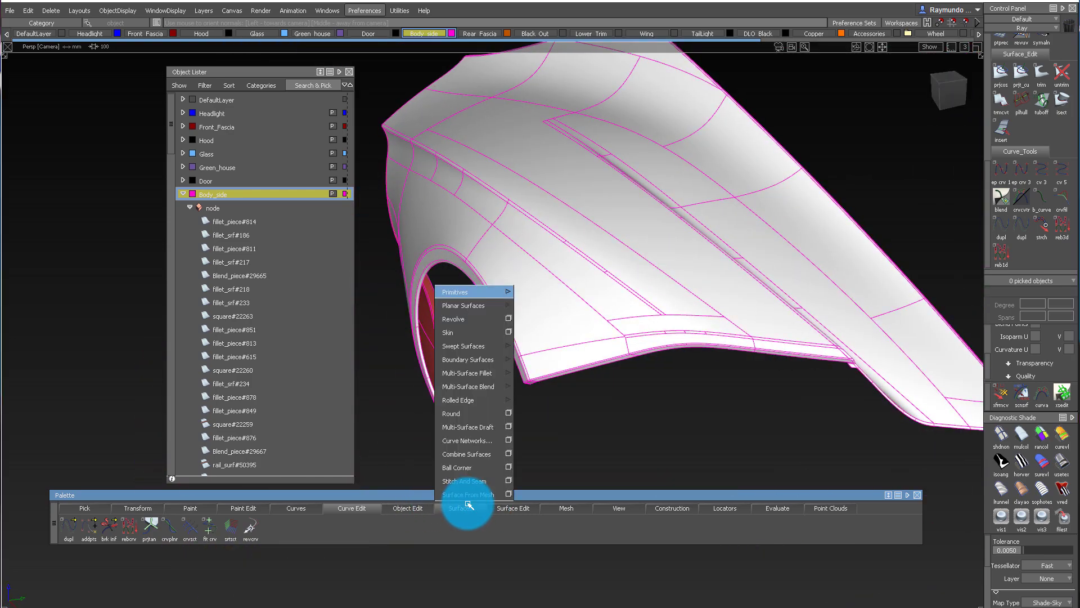
pyautogui.rightClick(515, 507)
pyautogui.moveTo(634, 605)
pyautogui.mouseDown()
pyautogui.moveTo(638, 405)
pyautogui.moveTo(678, 251)
pyautogui.moveTo(707, 234)
pyautogui.moveTo(672, 252)
pyautogui.moveTo(626, 249)
pyautogui.moveTo(569, 352)
pyautogui.moveTo(613, 388)
pyautogui.moveTo(709, 283)
pyautogui.moveTo(936, 403)
pyautogui.moveTo(702, 514)
pyautogui.moveTo(603, 106)
pyautogui.moveTo(637, 222)
pyautogui.moveTo(581, 154)
pyautogui.moveTo(369, 168)
pyautogui.moveTo(779, 176)
pyautogui.moveTo(454, 256)
pyautogui.moveTo(646, 239)
pyautogui.moveTo(622, 214)
pyautogui.moveTo(808, 381)
pyautogui.moveTo(752, 387)
pyautogui.moveTo(711, 273)
pyautogui.moveTo(684, 251)
pyautogui.moveTo(661, 241)
pyautogui.moveTo(653, 348)
pyautogui.moveTo(559, 234)
pyautogui.moveTo(550, 242)
pyautogui.moveTo(784, 306)
pyautogui.moveTo(667, 293)
pyautogui.moveTo(665, 305)
pyautogui.mouseUp()
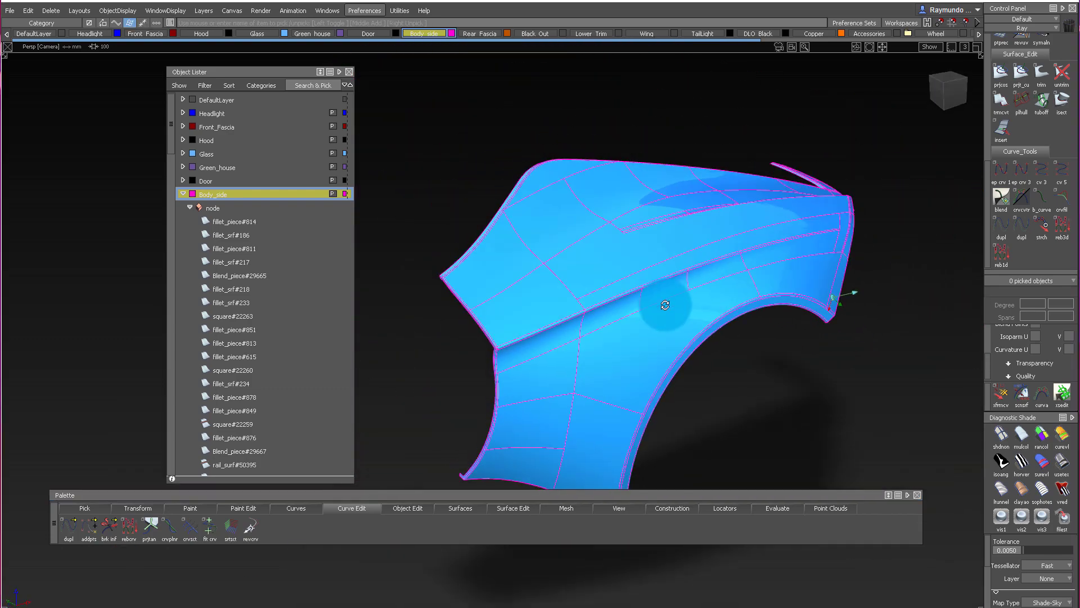
# Make all the hidden parts of the car visible again
pyautogui.keyDown('alt'); pyautogui.keyDown('shift'); pyautogui.moveTo(673, 200); pyautogui.dragTo(421, 180); pyautogui.keyUp('shift'); pyautogui.keyUp('alt')
pyautogui.click(118, 11)
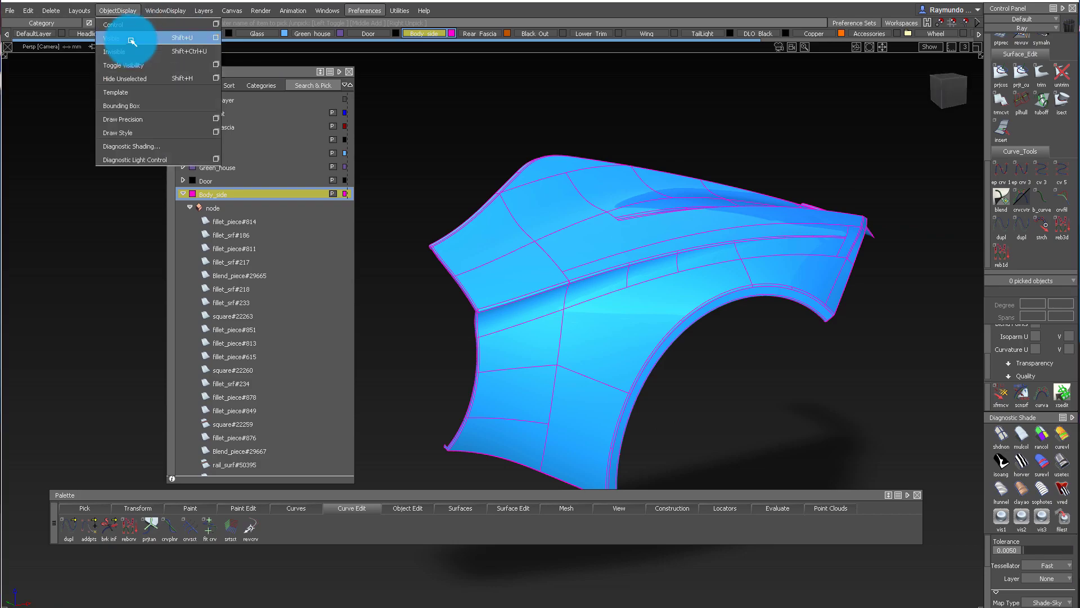
pyautogui.click(131, 42)
pyautogui.keyDown('alt'); pyautogui.keyDown('shift'); pyautogui.moveTo(654, 257); pyautogui.dragTo(873, 244, button='middle'); pyautogui.keyUp('shift'); pyautogui.keyUp('alt')
pyautogui.keyDown('alt'); pyautogui.keyDown('shift'); pyautogui.moveTo(428, 247); pyautogui.dragTo(957, 239, button='middle'); pyautogui.keyUp('shift'); pyautogui.keyUp('alt')
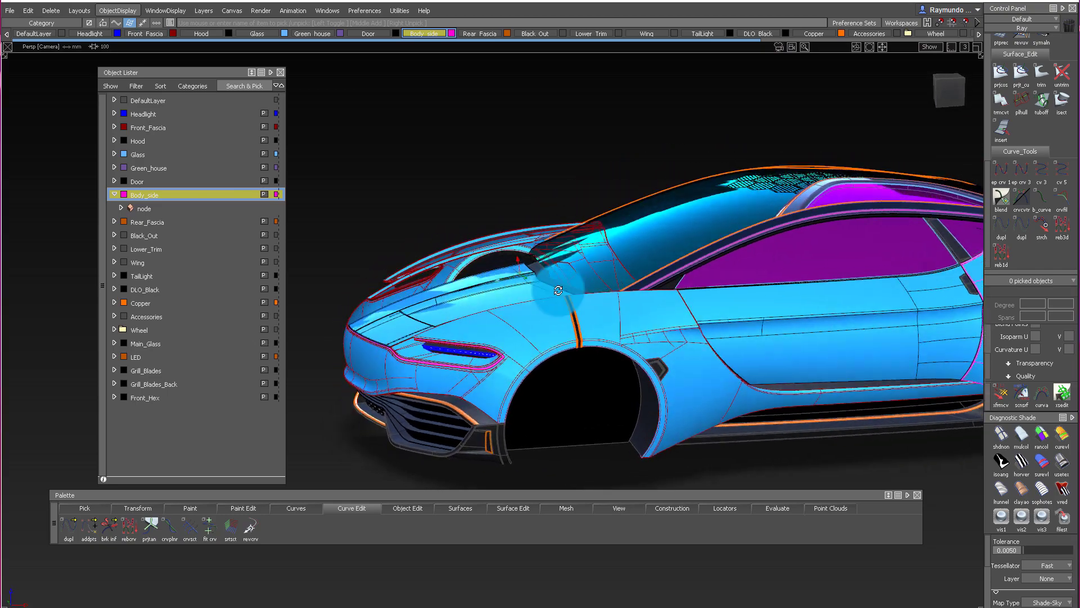
# Change the Front_Fascia layer's color to yellow and examine its surfaces around the car's front end
pyautogui.keyDown('alt'); pyautogui.keyDown('shift'); pyautogui.moveTo(558, 291); pyautogui.dragTo(561, 350); pyautogui.keyUp('shift'); pyautogui.keyUp('alt')
pyautogui.keyDown('alt'); pyautogui.keyDown('shift'); pyautogui.moveTo(602, 293); pyautogui.dragTo(516, 398); pyautogui.keyUp('shift'); pyautogui.keyUp('alt')
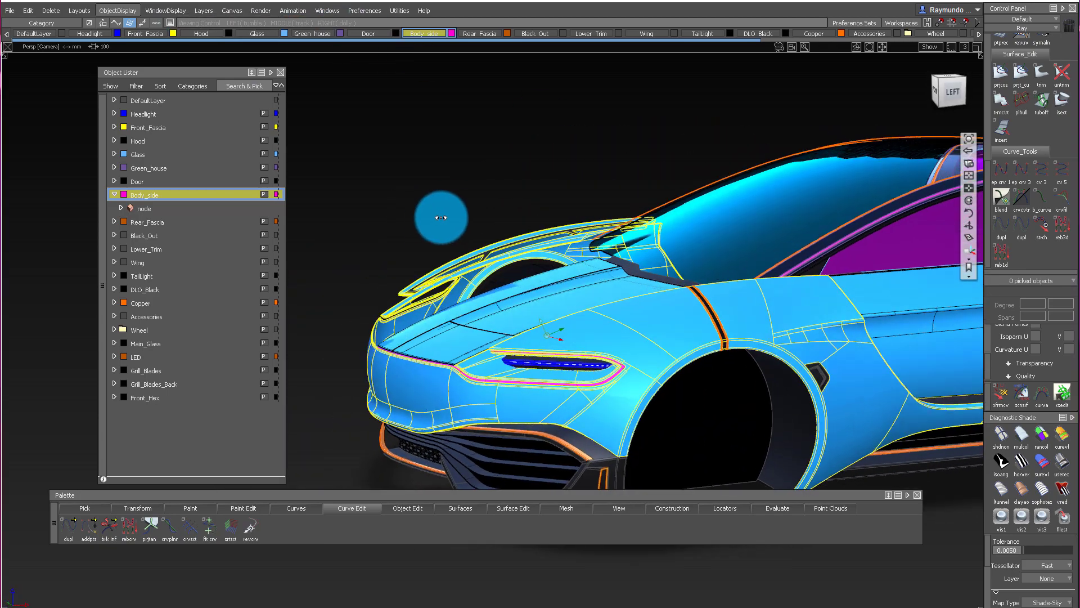
pyautogui.keyDown('alt'); pyautogui.keyDown('shift'); pyautogui.moveTo(461, 205); pyautogui.dragTo(512, 174); pyautogui.keyUp('shift'); pyautogui.keyUp('alt')
pyautogui.keyDown('alt'); pyautogui.keyDown('shift'); pyautogui.moveTo(473, 280); pyautogui.dragTo(614, 367, button='right'); pyautogui.keyUp('shift'); pyautogui.keyUp('alt')
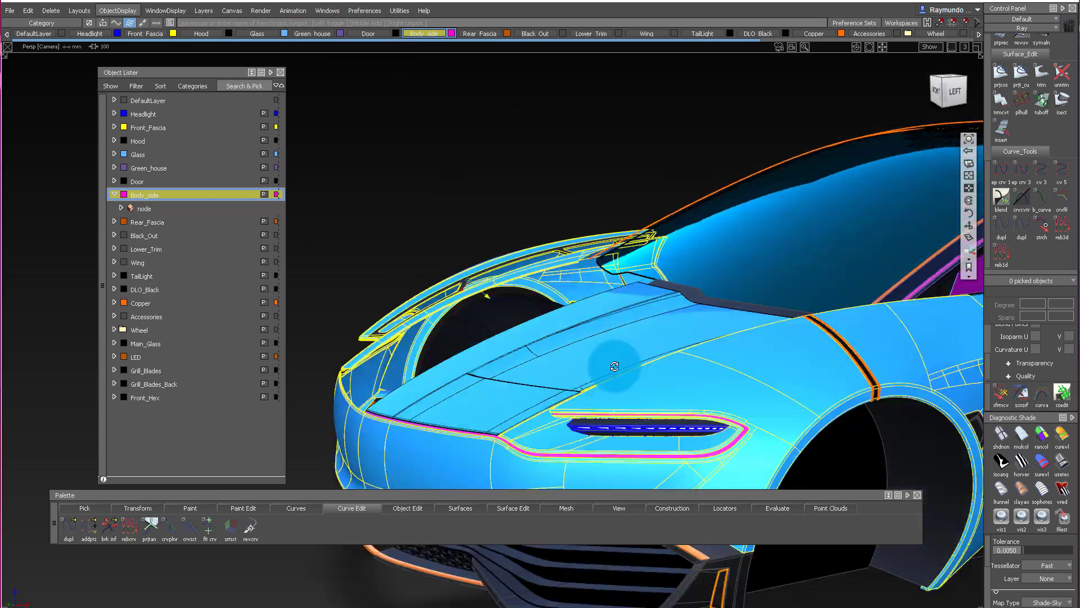
pyautogui.keyDown('alt'); pyautogui.keyDown('shift'); pyautogui.moveTo(427, 225); pyautogui.dragTo(507, 266); pyautogui.keyUp('shift'); pyautogui.keyUp('alt')
pyautogui.keyDown('alt'); pyautogui.keyDown('shift'); pyautogui.moveTo(507, 266); pyautogui.dragTo(562, 286, button='right'); pyautogui.keyUp('shift'); pyautogui.keyUp('alt')
pyautogui.keyDown('alt'); pyautogui.keyDown('shift'); pyautogui.moveTo(562, 286); pyautogui.dragTo(721, 304); pyautogui.keyUp('shift'); pyautogui.keyUp('alt')
pyautogui.keyDown('alt'); pyautogui.keyDown('shift'); pyautogui.moveTo(721, 305); pyautogui.dragTo(699, 252, button='right'); pyautogui.keyUp('shift'); pyautogui.keyUp('alt')
pyautogui.keyDown('alt'); pyautogui.keyDown('shift'); pyautogui.moveTo(699, 252); pyautogui.dragTo(430, 261); pyautogui.keyUp('shift'); pyautogui.keyUp('alt')
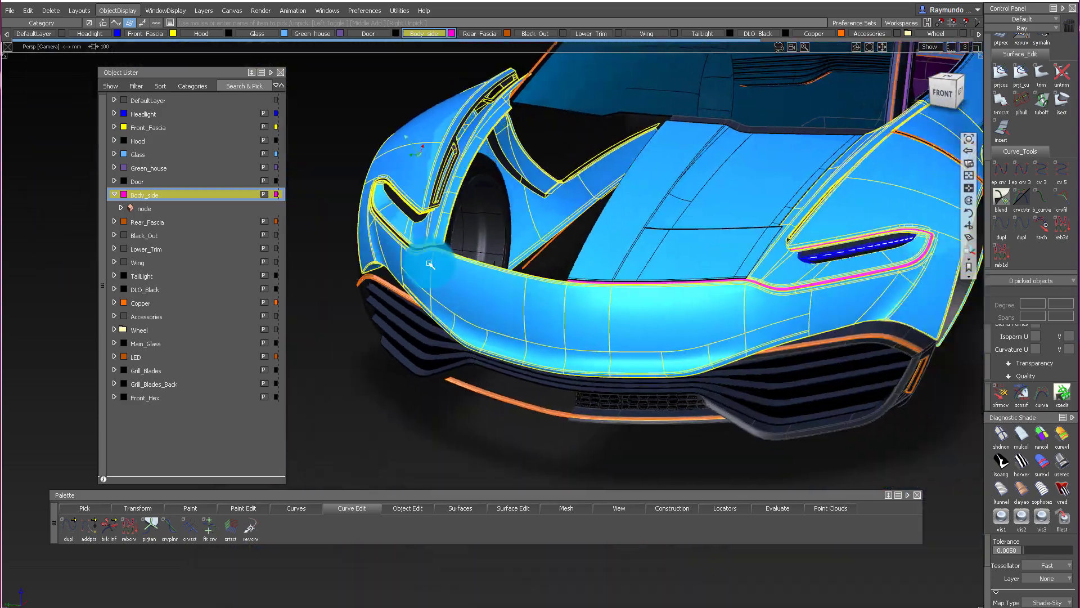
# Pick all the surfaces on the Front_Fascia layer, hide everything unselected and clear the selection
pyautogui.keyDown('alt'); pyautogui.keyDown('shift'); pyautogui.moveTo(782, 263); pyautogui.dragTo(613, 204); pyautogui.keyUp('shift'); pyautogui.keyUp('alt')
pyautogui.keyDown('alt'); pyautogui.keyDown('shift'); pyautogui.moveTo(613, 203); pyautogui.dragTo(564, 210, button='right'); pyautogui.keyUp('shift'); pyautogui.keyUp('alt')
pyautogui.keyDown('alt'); pyautogui.keyDown('shift'); pyautogui.moveTo(565, 211); pyautogui.dragTo(745, 186); pyautogui.keyUp('shift'); pyautogui.keyUp('alt')
pyautogui.keyDown('alt'); pyautogui.keyDown('shift'); pyautogui.moveTo(745, 186); pyautogui.dragTo(777, 183, button='middle'); pyautogui.keyUp('shift'); pyautogui.keyUp('alt')
pyautogui.keyDown('alt'); pyautogui.keyDown('shift'); pyautogui.moveTo(776, 183); pyautogui.dragTo(647, 187, button='right'); pyautogui.keyUp('shift'); pyautogui.keyUp('alt')
pyautogui.keyDown('alt'); pyautogui.keyDown('shift'); pyautogui.moveTo(631, 221); pyautogui.dragTo(585, 302); pyautogui.keyUp('shift'); pyautogui.keyUp('alt')
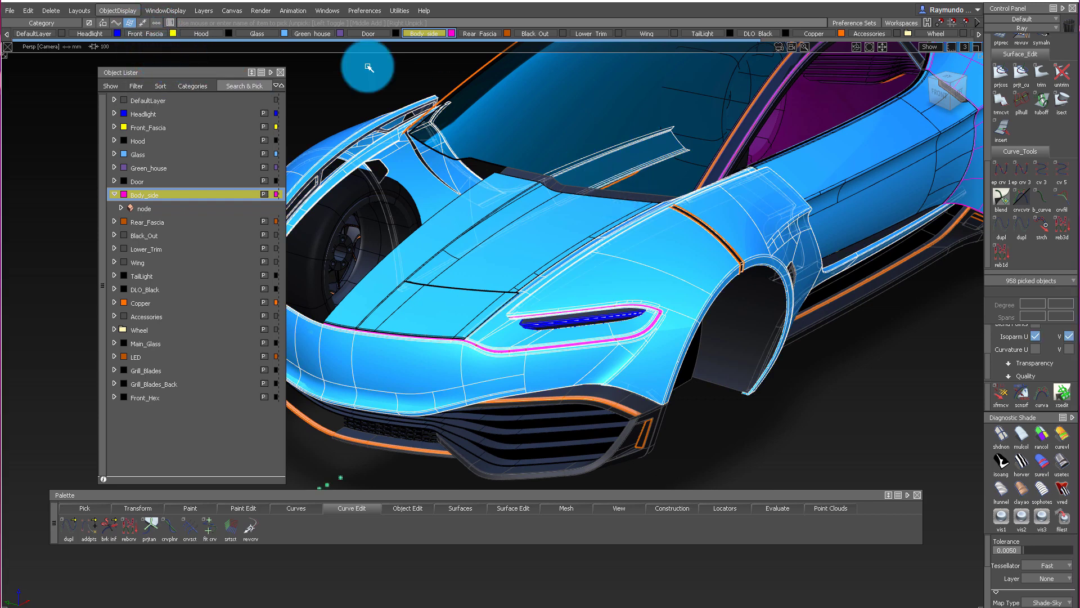
pyautogui.click(118, 11)
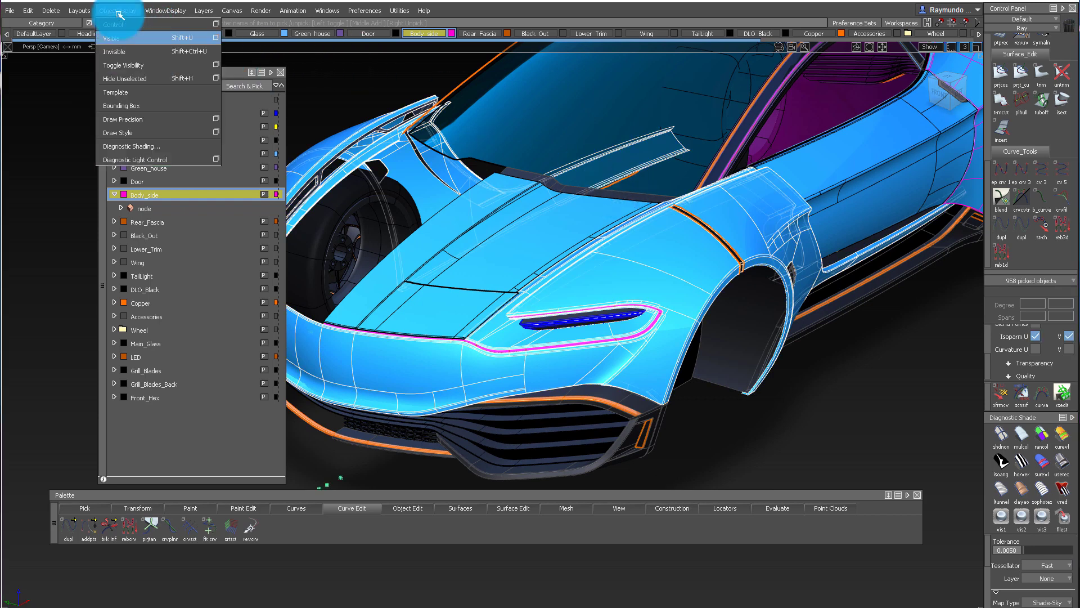
pyautogui.click(159, 79)
pyautogui.keyDown('alt'); pyautogui.keyDown('shift'); pyautogui.moveTo(647, 284); pyautogui.dragTo(557, 270); pyautogui.keyUp('shift'); pyautogui.keyUp('alt')
pyautogui.keyDown('ctrl'); pyautogui.keyDown('shift'); pyautogui.moveTo(598, 330); pyautogui.dragTo(610, 225); pyautogui.keyUp('shift'); pyautogui.keyUp('ctrl')
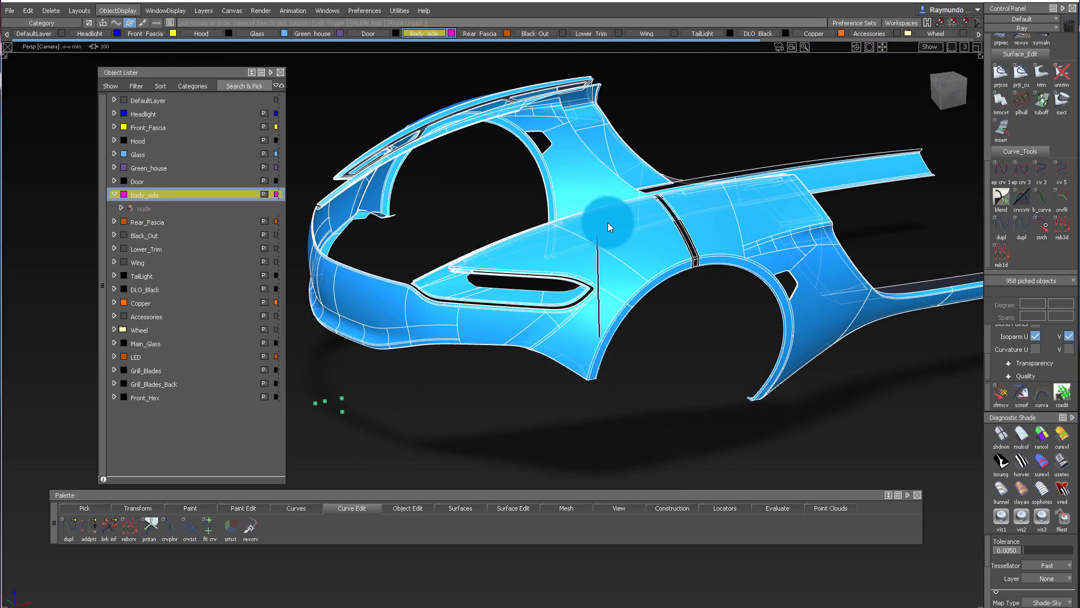
pyautogui.keyDown('alt'); pyautogui.keyDown('shift'); pyautogui.moveTo(603, 271); pyautogui.dragTo(900, 298); pyautogui.keyUp('shift'); pyautogui.keyUp('alt')
pyautogui.keyDown('alt'); pyautogui.keyDown('shift'); pyautogui.moveTo(736, 257); pyautogui.dragTo(687, 205); pyautogui.keyUp('shift'); pyautogui.keyUp('alt')
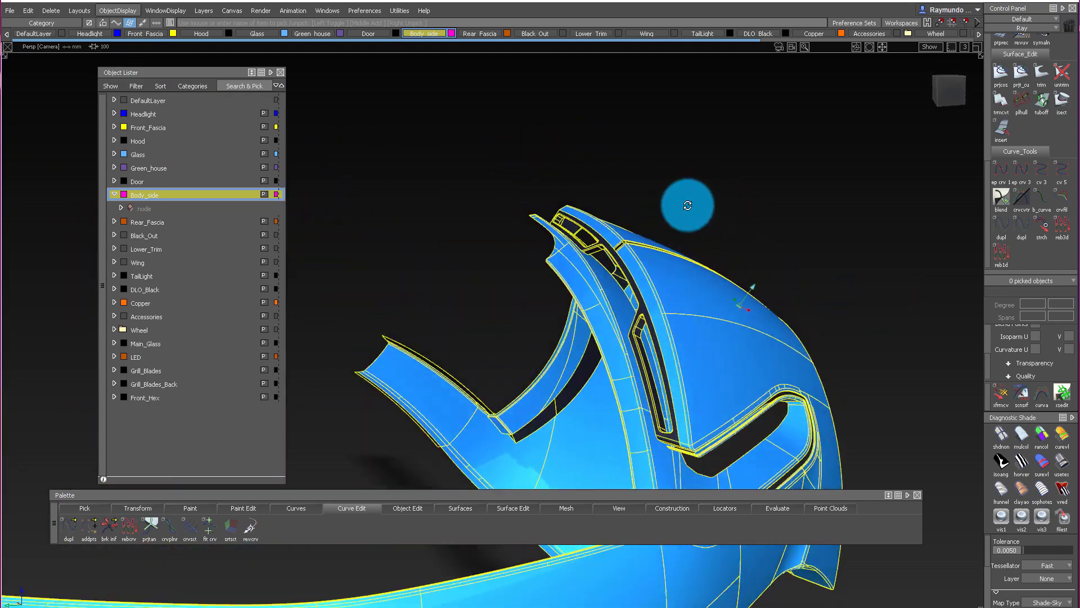
pyautogui.keyDown('alt'); pyautogui.keyDown('shift'); pyautogui.moveTo(686, 204); pyautogui.dragTo(698, 196, button='right'); pyautogui.keyUp('shift'); pyautogui.keyUp('alt')
pyautogui.keyDown('alt'); pyautogui.keyDown('shift'); pyautogui.moveTo(698, 195); pyautogui.dragTo(219, 25); pyautogui.keyUp('shift'); pyautogui.keyUp('alt')
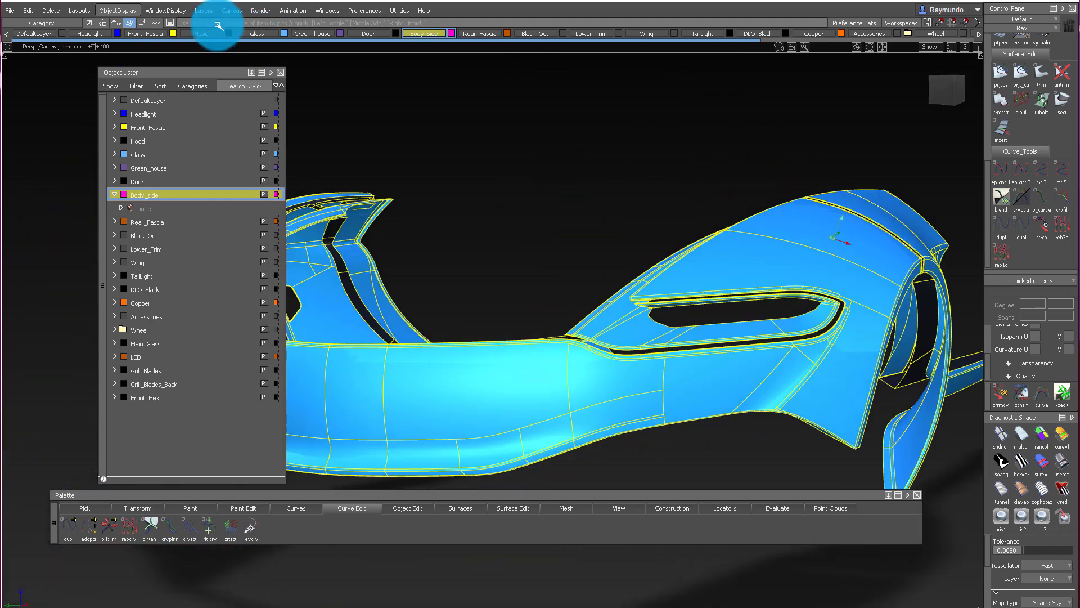
# Change the Front_Fascia layer's color to green and inspect its surfaces around the car's front end
pyautogui.click(173, 34)
pyautogui.click(219, 30)
pyautogui.keyDown('alt'); pyautogui.keyDown('shift'); pyautogui.moveTo(878, 225); pyautogui.dragTo(759, 323); pyautogui.keyUp('shift'); pyautogui.keyUp('alt')
pyautogui.keyDown('alt'); pyautogui.keyDown('shift'); pyautogui.moveTo(755, 263); pyautogui.dragTo(508, 254); pyautogui.keyUp('shift'); pyautogui.keyUp('alt')
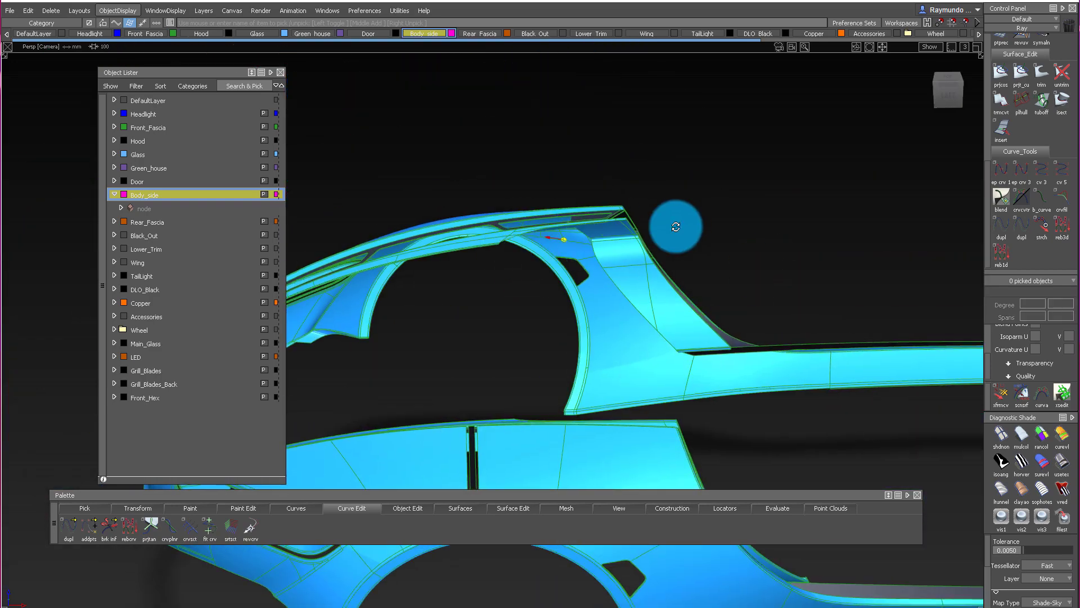
pyautogui.keyDown('alt'); pyautogui.keyDown('shift'); pyautogui.moveTo(676, 227); pyautogui.dragTo(751, 304); pyautogui.keyUp('shift'); pyautogui.keyUp('alt')
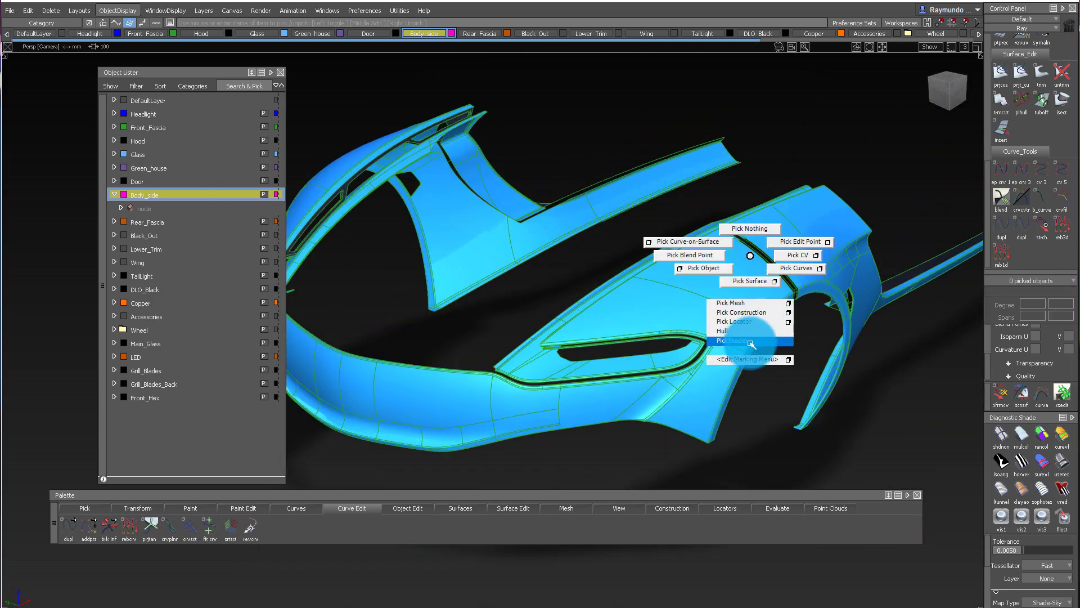
# Pick the visible front fascia surfaces, hide everything unselected and clear the selection
pyautogui.keyDown('ctrl'); pyautogui.keyDown('shift'); pyautogui.moveTo(750, 343); pyautogui.dragTo(745, 316); pyautogui.keyUp('shift'); pyautogui.keyUp('ctrl')
pyautogui.click(735, 329)
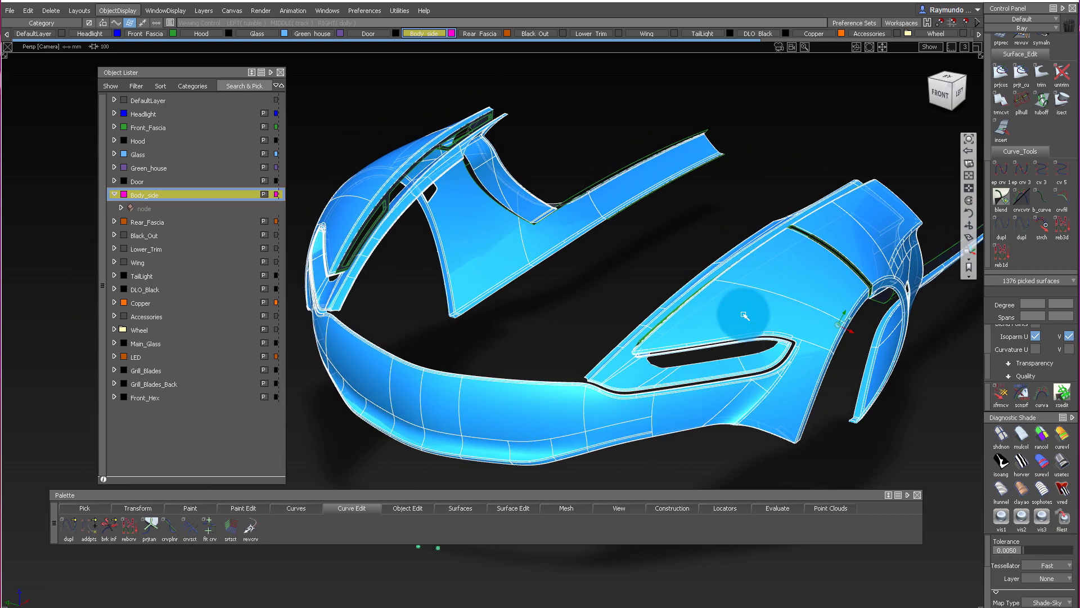
pyautogui.click(106, 12)
pyautogui.click(153, 79)
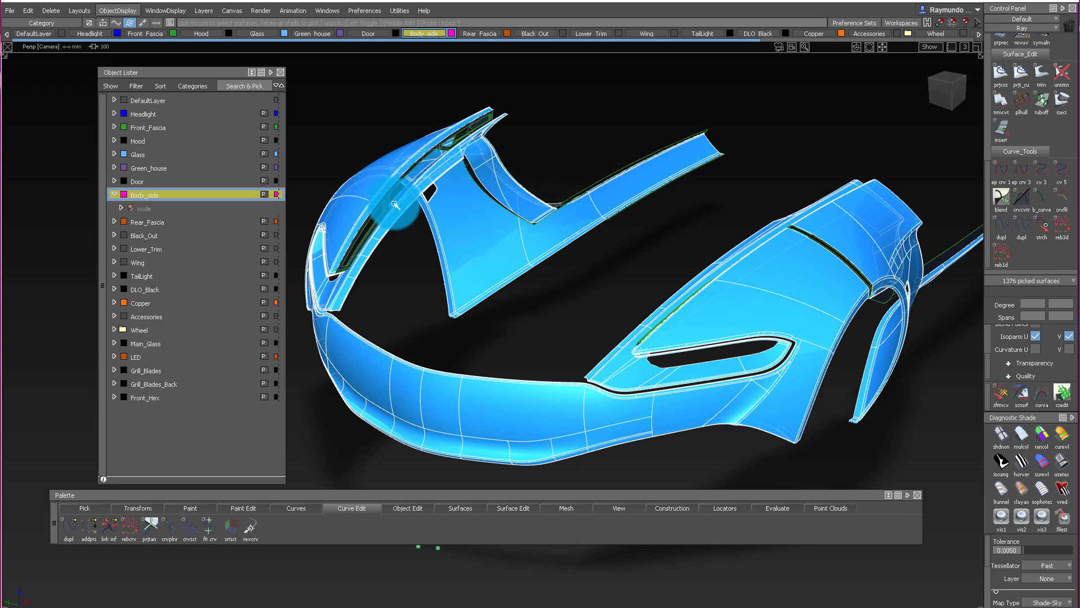
pyautogui.keyDown('alt'); pyautogui.keyDown('shift'); pyautogui.moveTo(498, 196); pyautogui.dragTo(687, 259); pyautogui.keyUp('shift'); pyautogui.keyUp('alt')
pyautogui.keyDown('alt'); pyautogui.keyDown('shift'); pyautogui.moveTo(687, 259); pyautogui.dragTo(569, 304, button='right'); pyautogui.keyUp('shift'); pyautogui.keyUp('alt')
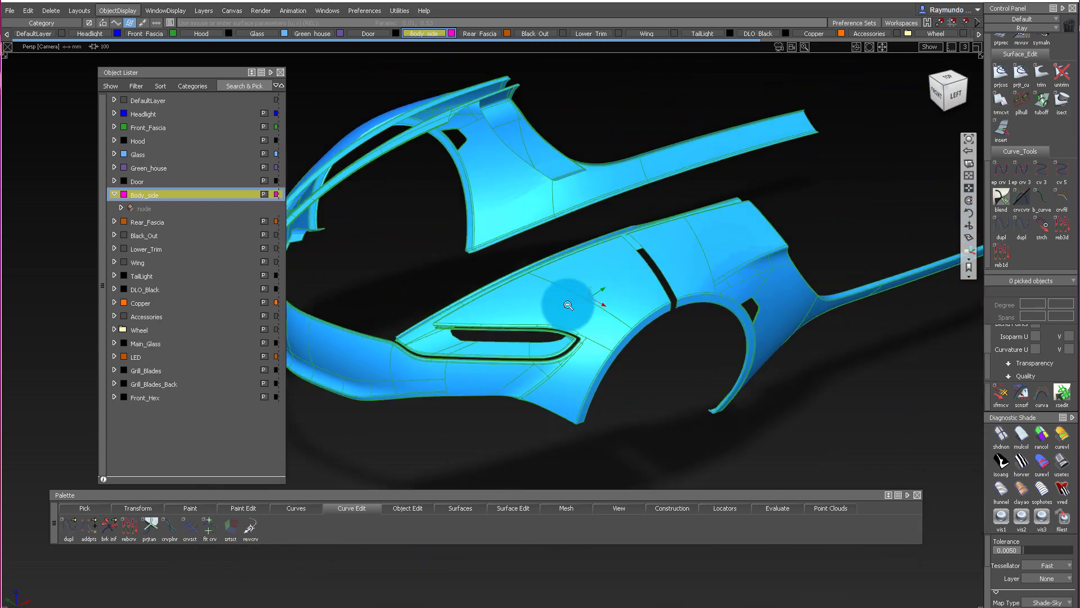
# Check how the left fender surfaces are grouped by picking a single fillet piece near the crease above the sill with Pick Object
pyautogui.keyDown('alt'); pyautogui.keyDown('shift'); pyautogui.moveTo(568, 304); pyautogui.dragTo(535, 410); pyautogui.keyUp('shift'); pyautogui.keyUp('alt')
pyautogui.moveTo(535, 410)
pyautogui.keyDown('alt'); pyautogui.keyDown('shift'); pyautogui.mouseDown(button='right')
pyautogui.moveTo(700, 310)
pyautogui.moveTo(725, 321)
pyautogui.mouseUp(button='right'); pyautogui.keyUp('shift'); pyautogui.keyUp('alt')
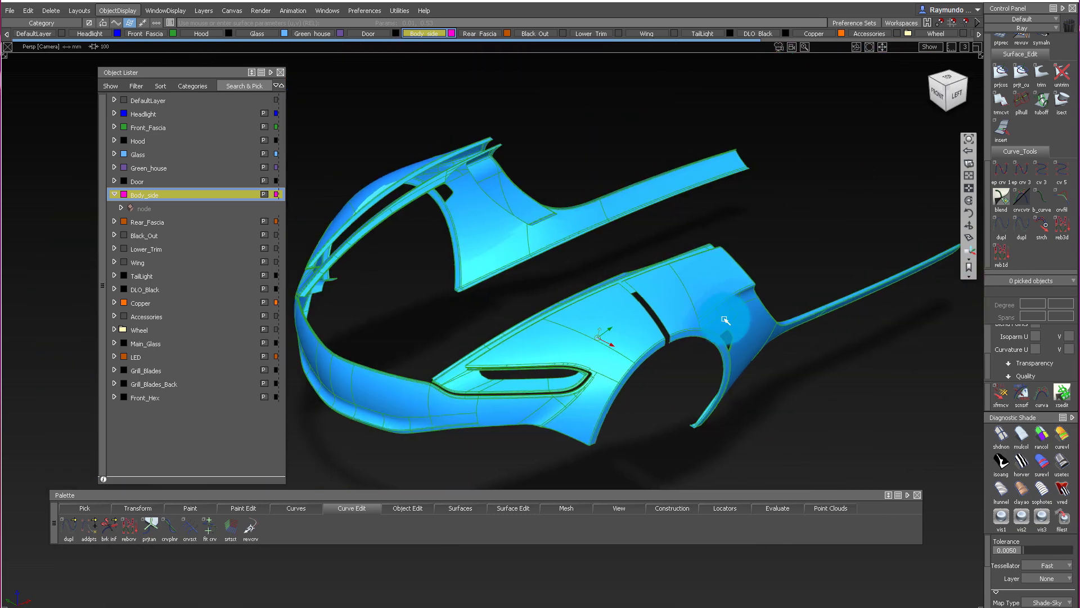
pyautogui.moveTo(726, 321)
pyautogui.keyDown('alt'); pyautogui.keyDown('shift'); pyautogui.mouseDown()
pyautogui.moveTo(380, 260)
pyautogui.moveTo(529, 272)
pyautogui.moveTo(656, 251)
pyautogui.mouseUp(); pyautogui.keyUp('shift'); pyautogui.keyUp('alt')
pyautogui.keyDown('ctrl'); pyautogui.keyDown('shift'); pyautogui.moveTo(656, 250); pyautogui.dragTo(600, 342); pyautogui.keyUp('shift'); pyautogui.keyUp('ctrl')
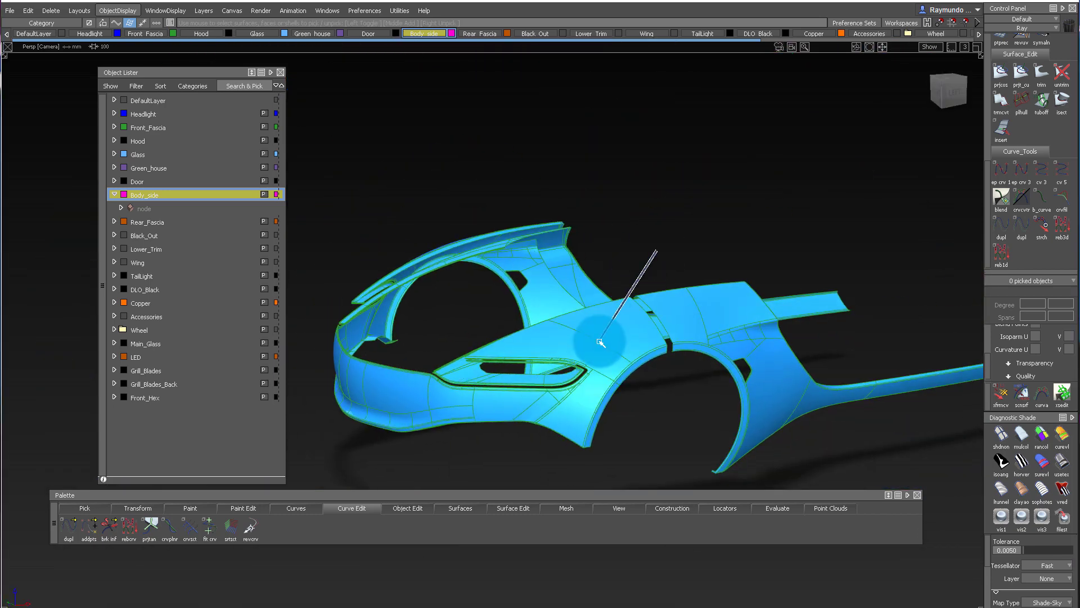
pyautogui.click(682, 322)
pyautogui.keyDown('alt'); pyautogui.keyDown('shift'); pyautogui.moveTo(688, 247); pyautogui.dragTo(683, 270, button='right'); pyautogui.keyUp('shift'); pyautogui.keyUp('alt')
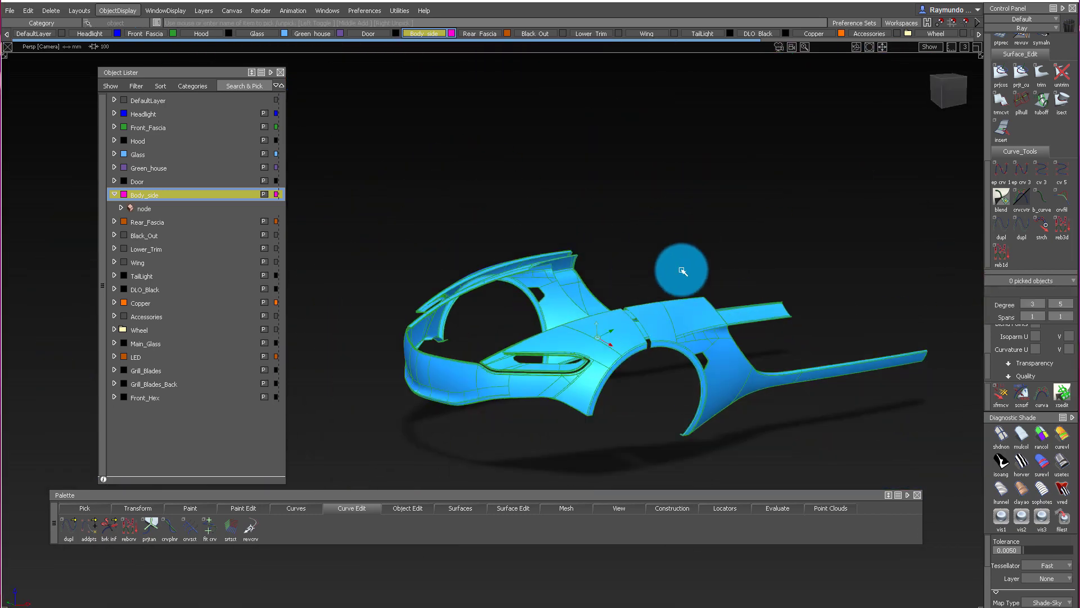
pyautogui.keyDown('alt'); pyautogui.keyDown('shift'); pyautogui.moveTo(682, 270); pyautogui.dragTo(654, 316); pyautogui.keyUp('shift'); pyautogui.keyUp('alt')
pyautogui.keyDown('ctrl'); pyautogui.keyDown('shift'); pyautogui.moveTo(651, 201); pyautogui.dragTo(699, 201); pyautogui.keyUp('shift'); pyautogui.keyUp('ctrl')
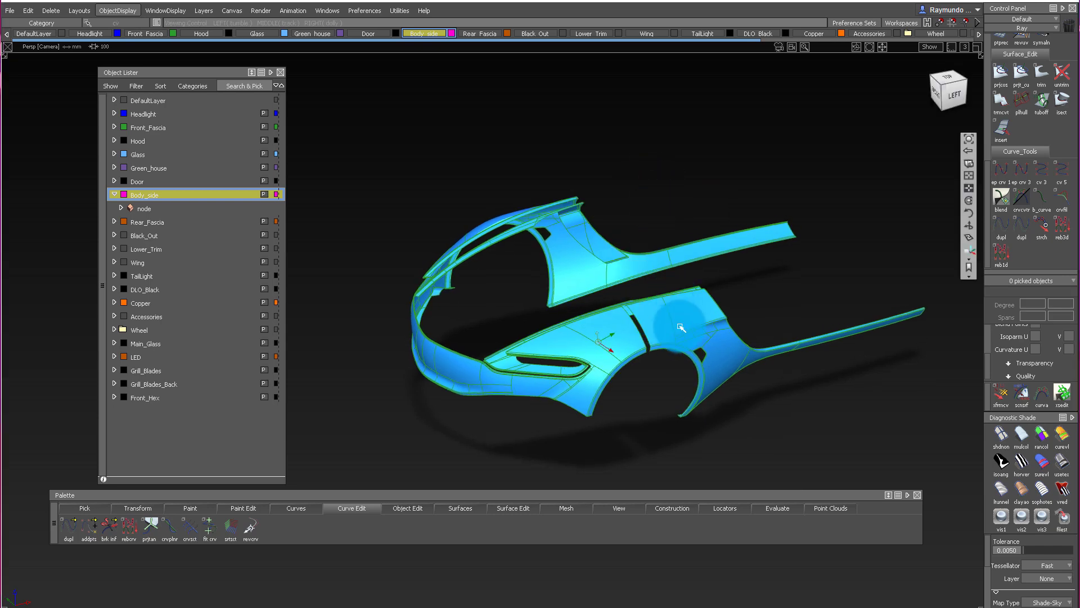
pyautogui.keyDown('alt'); pyautogui.keyDown('shift'); pyautogui.moveTo(703, 315); pyautogui.dragTo(754, 325, button='right'); pyautogui.keyUp('shift'); pyautogui.keyUp('alt')
pyautogui.keyDown('alt'); pyautogui.keyDown('shift'); pyautogui.moveTo(754, 325); pyautogui.dragTo(741, 310); pyautogui.keyUp('shift'); pyautogui.keyUp('alt')
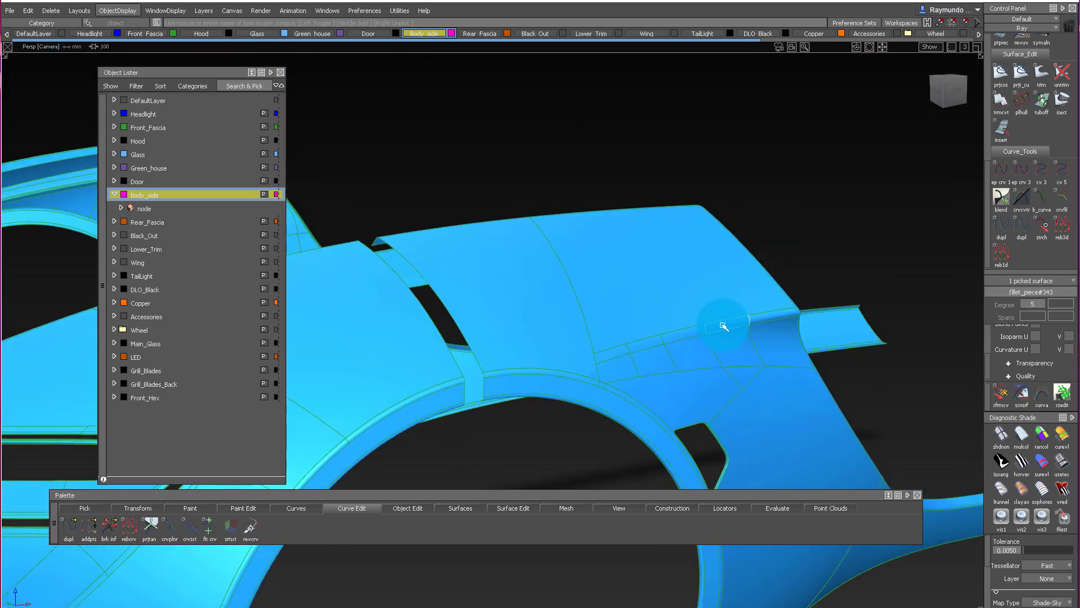
pyautogui.click(754, 236)
# Pick all the visible fascia and fender surfaces together as objects, then clear the selection
pyautogui.keyDown('alt'); pyautogui.keyDown('shift'); pyautogui.moveTo(753, 236); pyautogui.dragTo(718, 258, button='right'); pyautogui.keyUp('shift'); pyautogui.keyUp('alt')
pyautogui.keyDown('alt'); pyautogui.keyDown('shift'); pyautogui.moveTo(719, 258); pyautogui.dragTo(576, 277); pyautogui.keyUp('shift'); pyautogui.keyUp('alt')
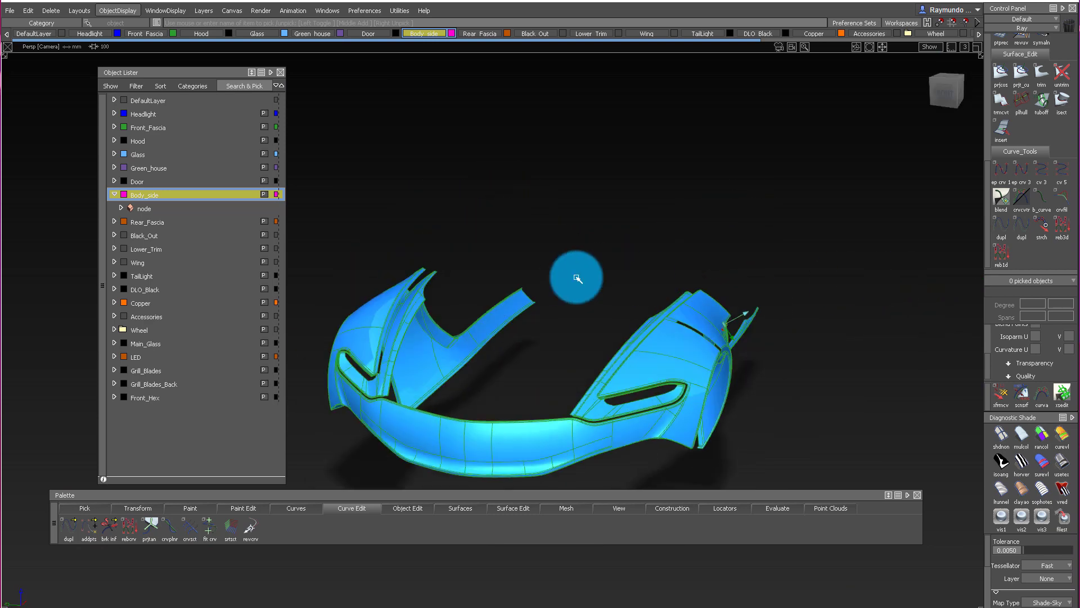
pyautogui.keyDown('alt'); pyautogui.keyDown('shift'); pyautogui.moveTo(632, 258); pyautogui.dragTo(611, 270, button='right'); pyautogui.keyUp('shift'); pyautogui.keyUp('alt')
pyautogui.keyDown('alt'); pyautogui.keyDown('shift'); pyautogui.moveTo(802, 320); pyautogui.dragTo(783, 323, button='middle'); pyautogui.keyUp('shift'); pyautogui.keyUp('alt')
pyautogui.keyDown('alt'); pyautogui.keyDown('shift'); pyautogui.moveTo(689, 293); pyautogui.dragTo(718, 301, button='right'); pyautogui.keyUp('shift'); pyautogui.keyUp('alt')
pyautogui.keyDown('alt'); pyautogui.keyDown('shift'); pyautogui.moveTo(717, 301); pyautogui.dragTo(635, 282); pyautogui.keyUp('shift'); pyautogui.keyUp('alt')
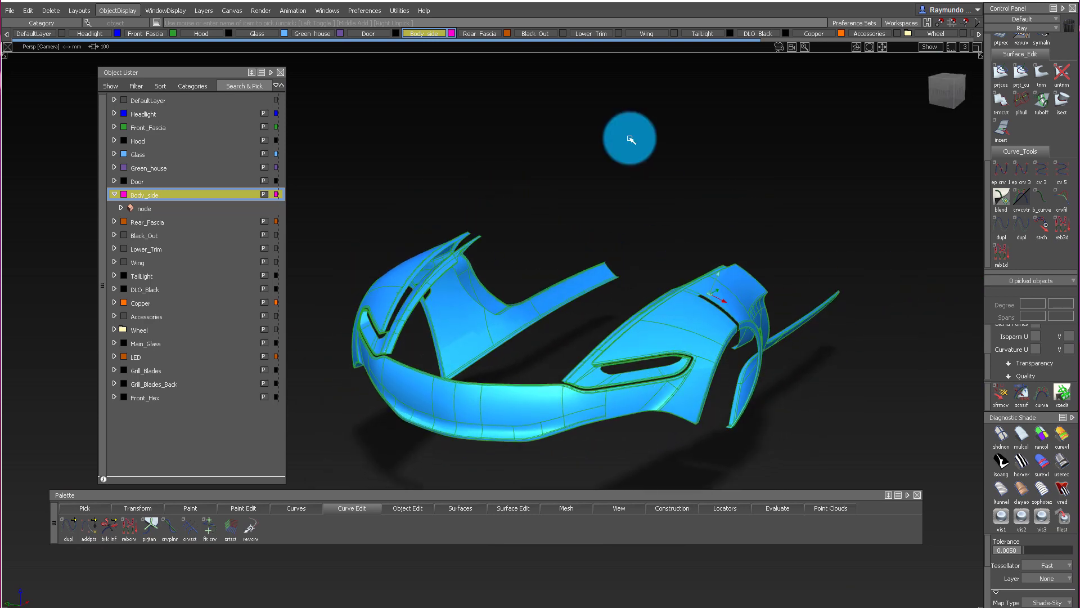
pyautogui.keyDown('ctrl'); pyautogui.keyDown('shift'); pyautogui.moveTo(629, 138); pyautogui.dragTo(604, 158); pyautogui.keyUp('shift'); pyautogui.keyUp('ctrl')
pyautogui.keyDown('alt'); pyautogui.keyDown('shift'); pyautogui.moveTo(471, 152); pyautogui.dragTo(469, 174); pyautogui.keyUp('shift'); pyautogui.keyUp('alt')
pyautogui.keyDown('ctrl'); pyautogui.keyDown('shift'); pyautogui.moveTo(469, 175); pyautogui.dragTo(429, 187); pyautogui.keyUp('shift'); pyautogui.keyUp('ctrl')
pyautogui.moveTo(926, 473); pyautogui.dragTo(939, 485)
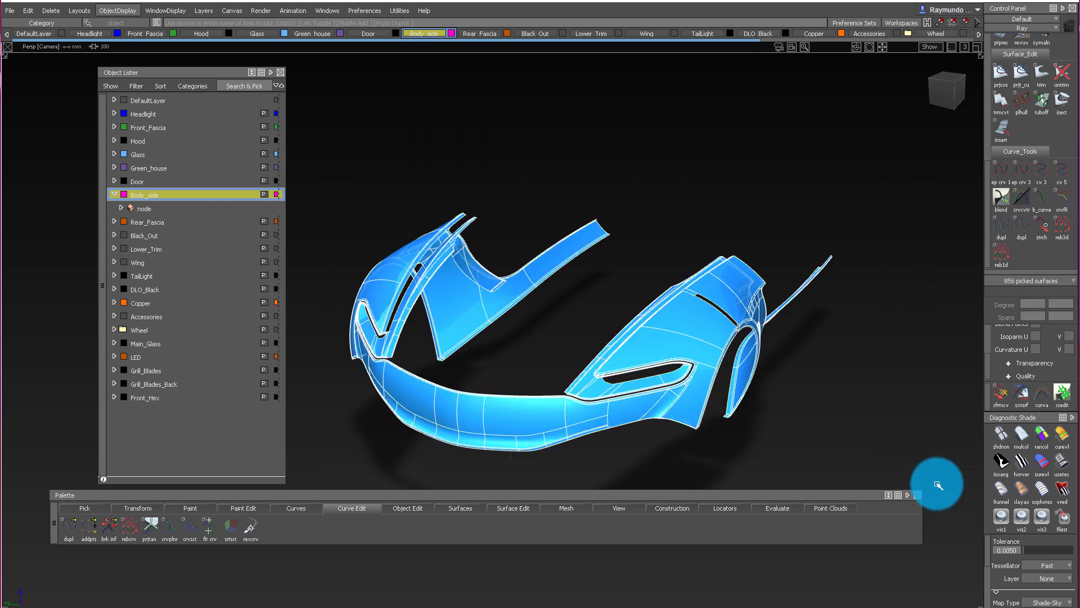
pyautogui.click(789, 288)
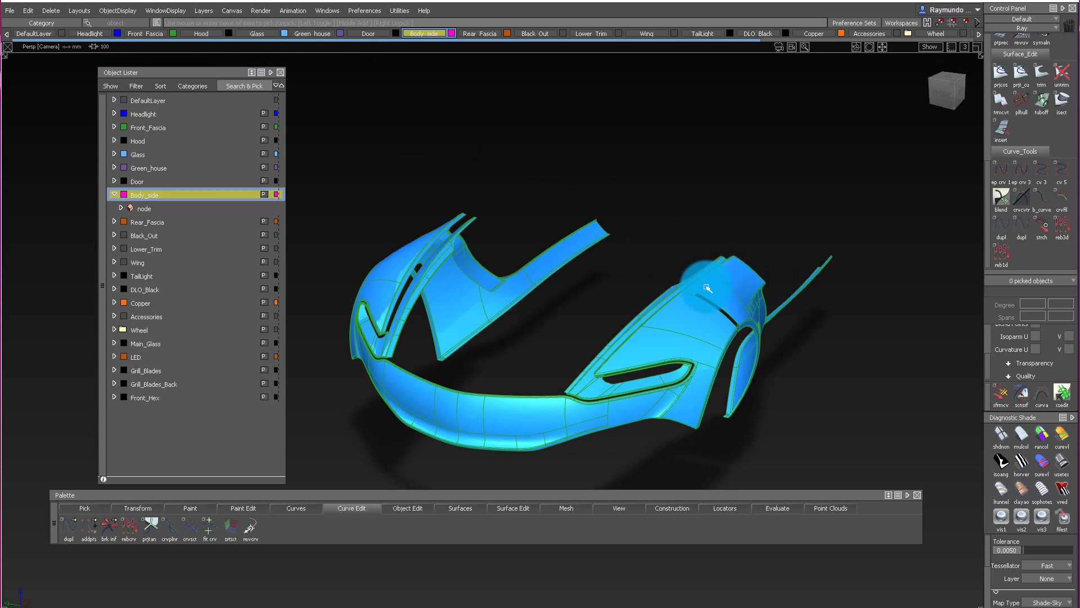
# Locate the Ungroup command and test with Pick Object whether the left fender's surfaces near the shut line are separate
pyautogui.keyDown('alt'); pyautogui.keyDown('shift'); pyautogui.moveTo(707, 288); pyautogui.dragTo(710, 346); pyautogui.keyUp('shift'); pyautogui.keyUp('alt')
pyautogui.click(28, 10)
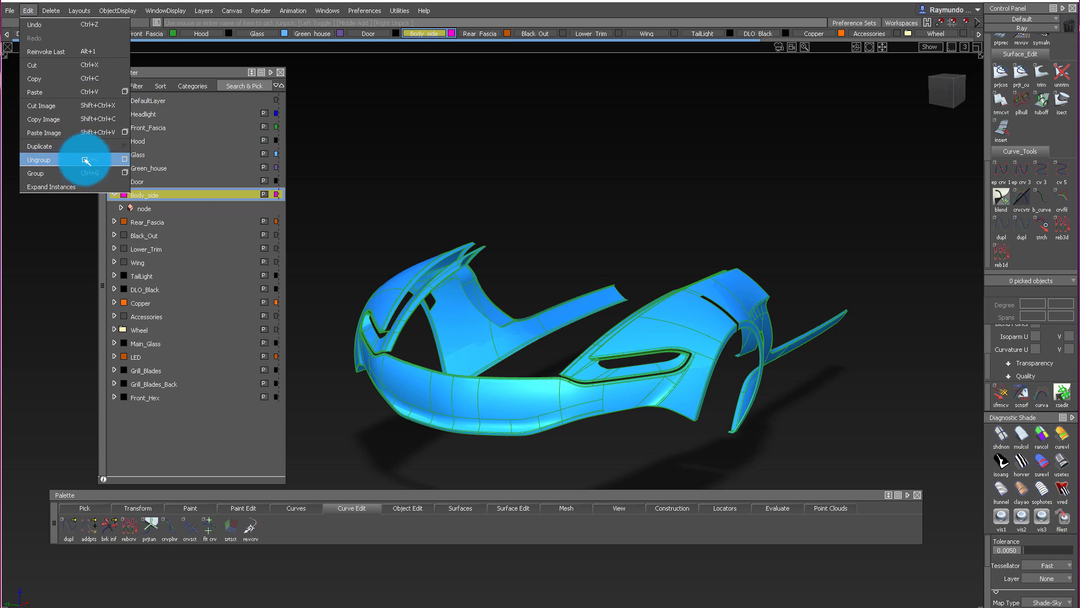
pyautogui.click(753, 207)
pyautogui.keyDown('alt'); pyautogui.keyDown('shift'); pyautogui.moveTo(752, 207); pyautogui.dragTo(685, 249); pyautogui.keyUp('shift'); pyautogui.keyUp('alt')
pyautogui.keyDown('alt'); pyautogui.keyDown('shift'); pyautogui.moveTo(685, 249); pyautogui.dragTo(706, 267, button='right'); pyautogui.keyUp('shift'); pyautogui.keyUp('alt')
pyautogui.keyDown('ctrl'); pyautogui.keyDown('shift'); pyautogui.moveTo(706, 267); pyautogui.dragTo(656, 388); pyautogui.keyUp('shift'); pyautogui.keyUp('ctrl')
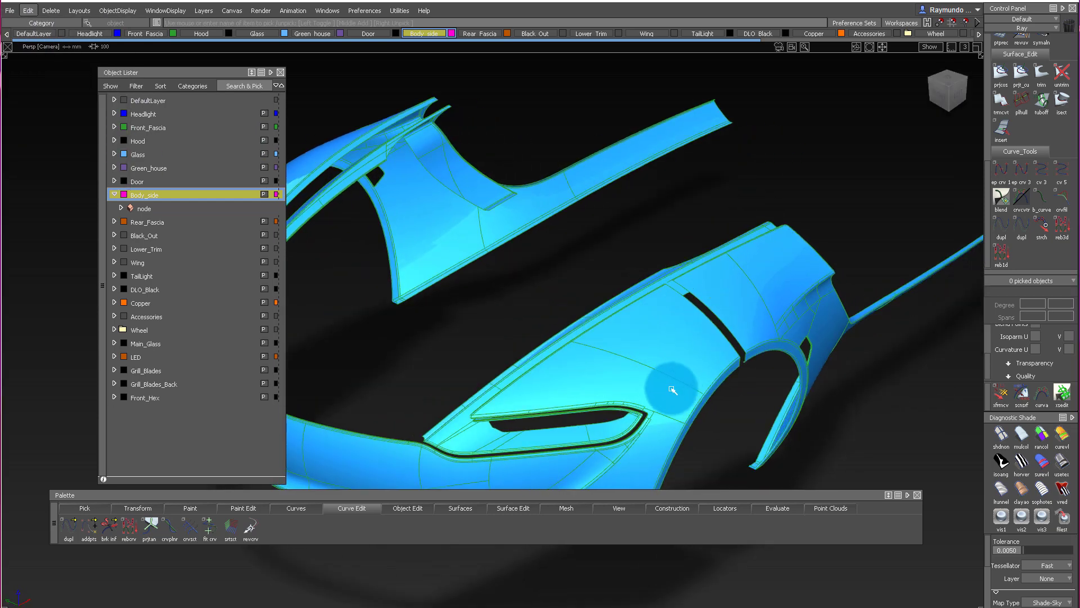
pyautogui.keyDown('alt'); pyautogui.keyDown('shift'); pyautogui.moveTo(657, 415); pyautogui.dragTo(685, 400, button='right'); pyautogui.keyUp('shift'); pyautogui.keyUp('alt')
pyautogui.keyDown('alt'); pyautogui.keyDown('shift'); pyautogui.moveTo(684, 400); pyautogui.dragTo(728, 352, button='middle'); pyautogui.keyUp('shift'); pyautogui.keyUp('alt')
pyautogui.keyDown('ctrl'); pyautogui.keyDown('shift'); pyautogui.moveTo(733, 253); pyautogui.dragTo(704, 316); pyautogui.keyUp('shift'); pyautogui.keyUp('ctrl')
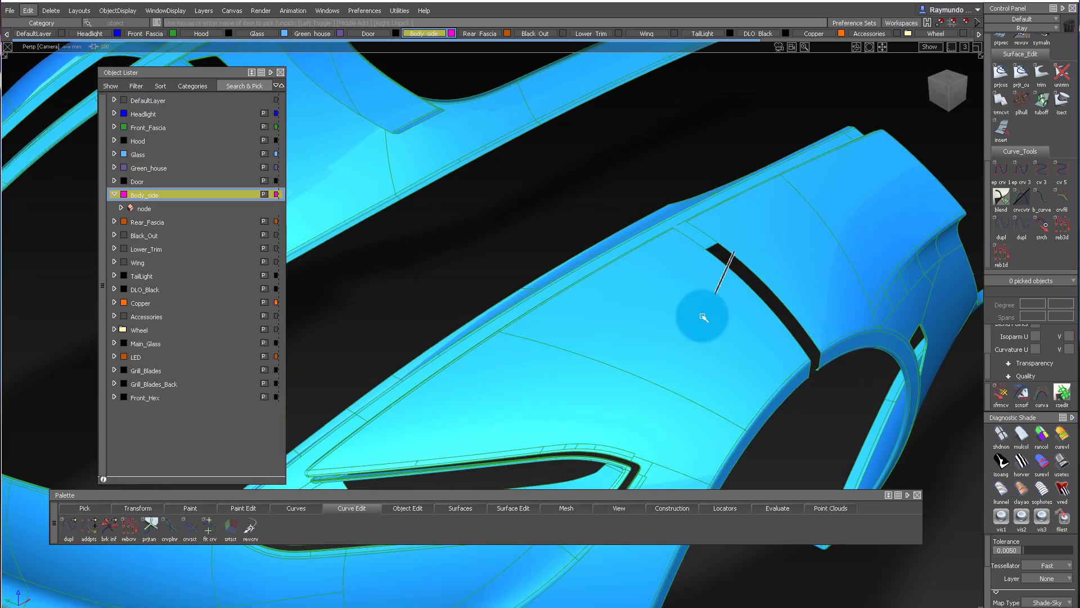
pyautogui.click(697, 337)
pyautogui.keyDown('alt'); pyautogui.keyDown('shift'); pyautogui.moveTo(697, 338); pyautogui.dragTo(718, 333, button='right'); pyautogui.keyUp('shift'); pyautogui.keyUp('alt')
pyautogui.click(711, 296)
# Examine the front fascia, left headlight opening and fender from several angles to identify which surfaces form continuous parts
pyautogui.moveTo(711, 296)
pyautogui.keyDown('alt'); pyautogui.keyDown('shift'); pyautogui.mouseDown()
pyautogui.moveTo(793, 276)
pyautogui.moveTo(751, 284)
pyautogui.mouseUp(); pyautogui.keyUp('shift'); pyautogui.keyUp('alt')
pyautogui.keyDown('alt'); pyautogui.keyDown('shift'); pyautogui.moveTo(760, 332); pyautogui.dragTo(757, 276, button='middle'); pyautogui.keyUp('shift'); pyautogui.keyUp('alt')
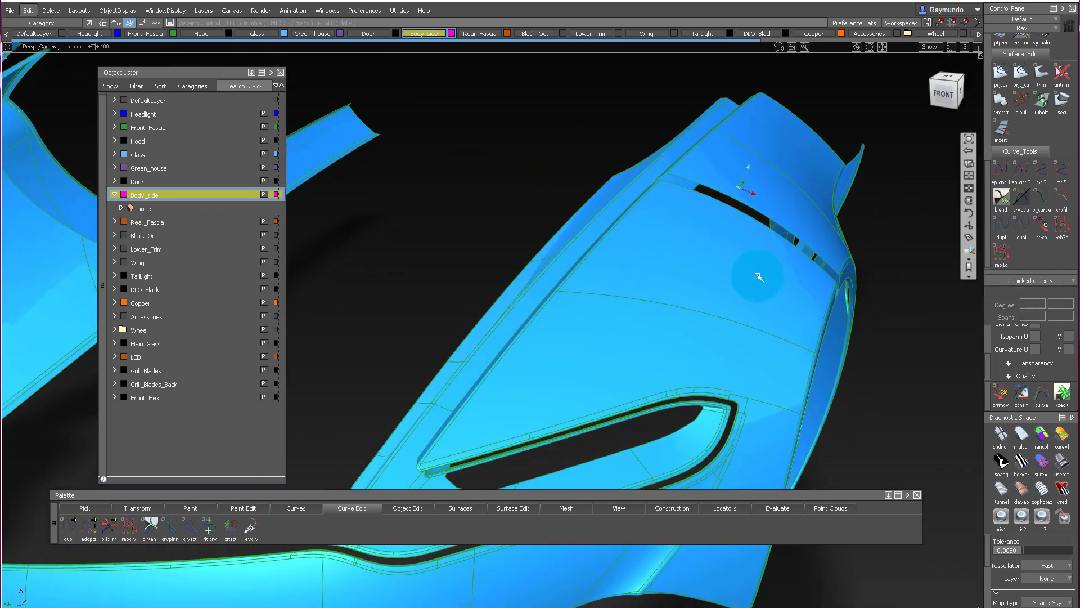
pyautogui.keyDown('alt'); pyautogui.keyDown('shift'); pyautogui.moveTo(758, 276); pyautogui.dragTo(605, 270); pyautogui.keyUp('shift'); pyautogui.keyUp('alt')
pyautogui.keyDown('alt'); pyautogui.keyDown('shift'); pyautogui.moveTo(652, 295); pyautogui.dragTo(659, 236, button='middle'); pyautogui.keyUp('shift'); pyautogui.keyUp('alt')
pyautogui.keyDown('alt'); pyautogui.keyDown('shift'); pyautogui.moveTo(658, 236); pyautogui.dragTo(799, 220); pyautogui.keyUp('shift'); pyautogui.keyUp('alt')
pyautogui.keyDown('alt'); pyautogui.keyDown('shift'); pyautogui.moveTo(799, 220); pyautogui.dragTo(808, 224, button='right'); pyautogui.keyUp('shift'); pyautogui.keyUp('alt')
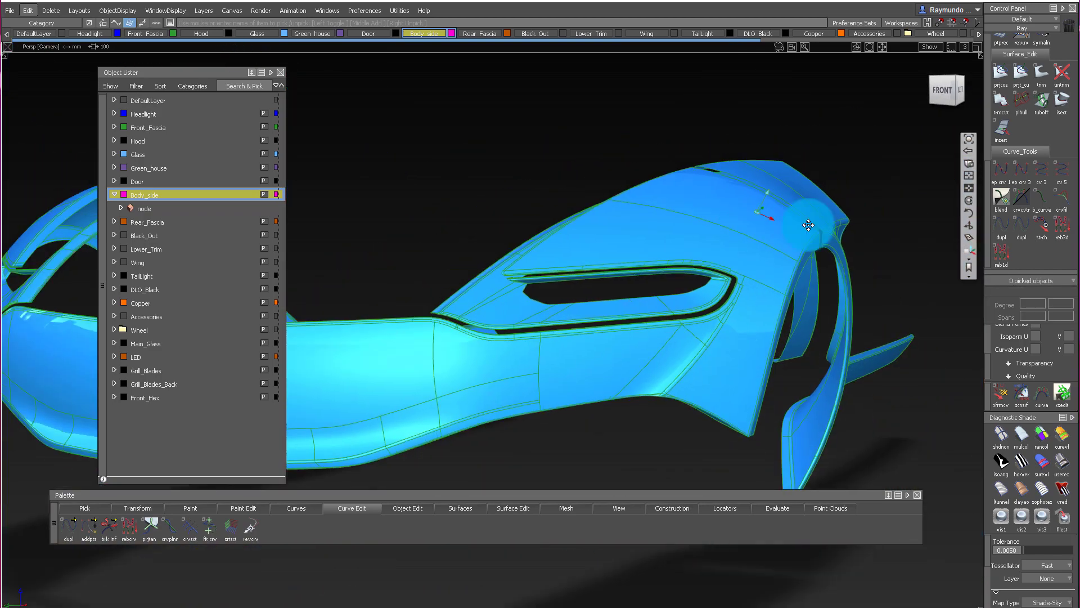
pyautogui.keyDown('alt'); pyautogui.keyDown('shift'); pyautogui.moveTo(808, 224); pyautogui.dragTo(699, 314); pyautogui.keyUp('shift'); pyautogui.keyUp('alt')
pyautogui.keyDown('alt'); pyautogui.keyDown('shift'); pyautogui.moveTo(699, 313); pyautogui.dragTo(725, 307, button='right'); pyautogui.keyUp('shift'); pyautogui.keyUp('alt')
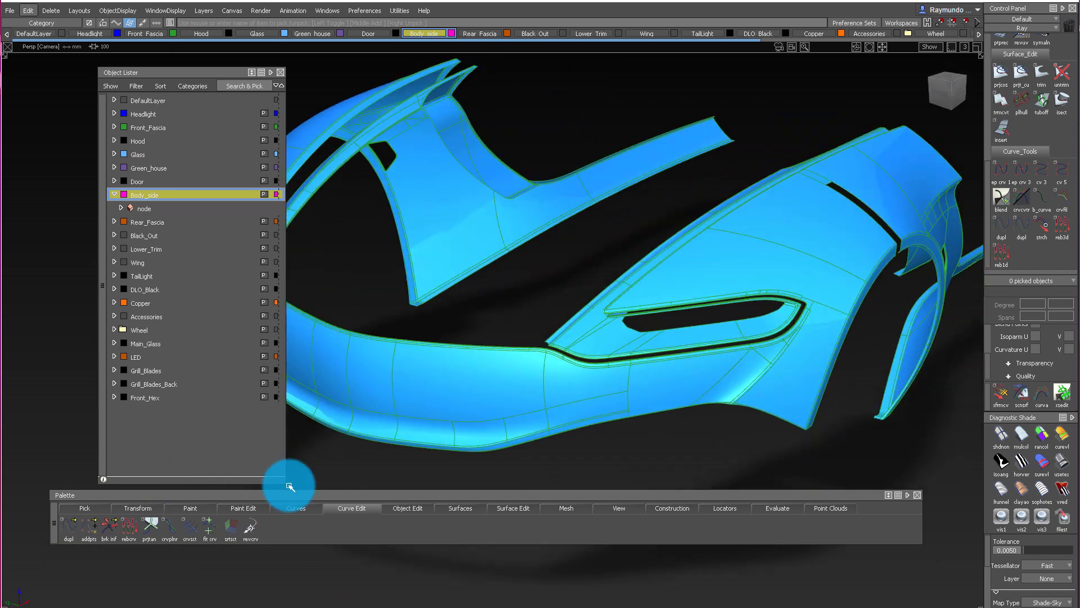
# Pick the connected surfaces around the car's left headlight opening with Surface Chain, make Front_Fascia the active layer and clear the selection
pyautogui.moveTo(301, 493); pyautogui.dragTo(334, 398)
pyautogui.click(125, 414)
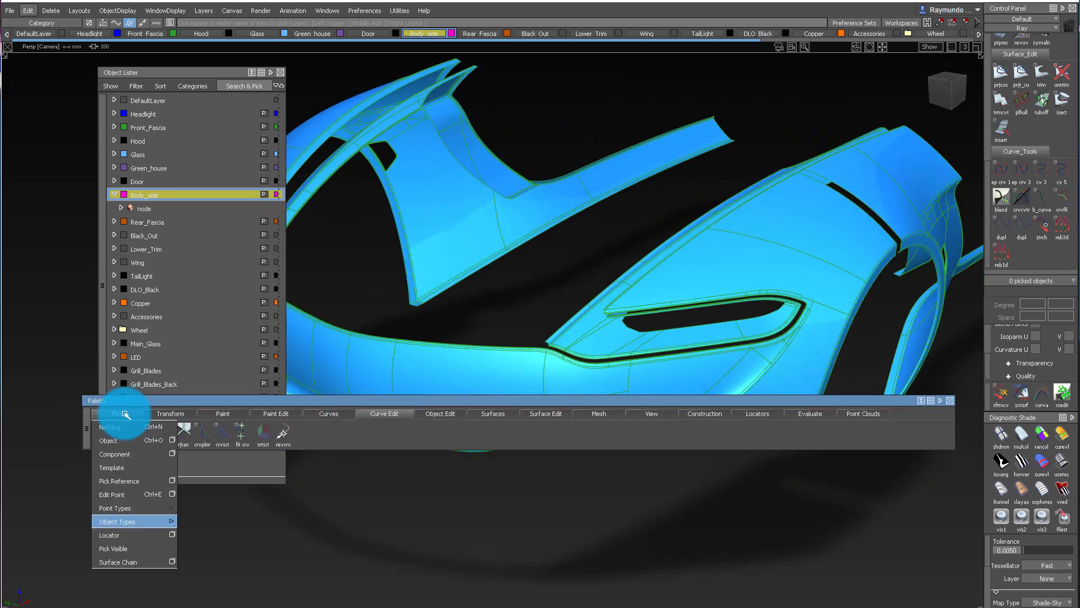
pyautogui.click(135, 563)
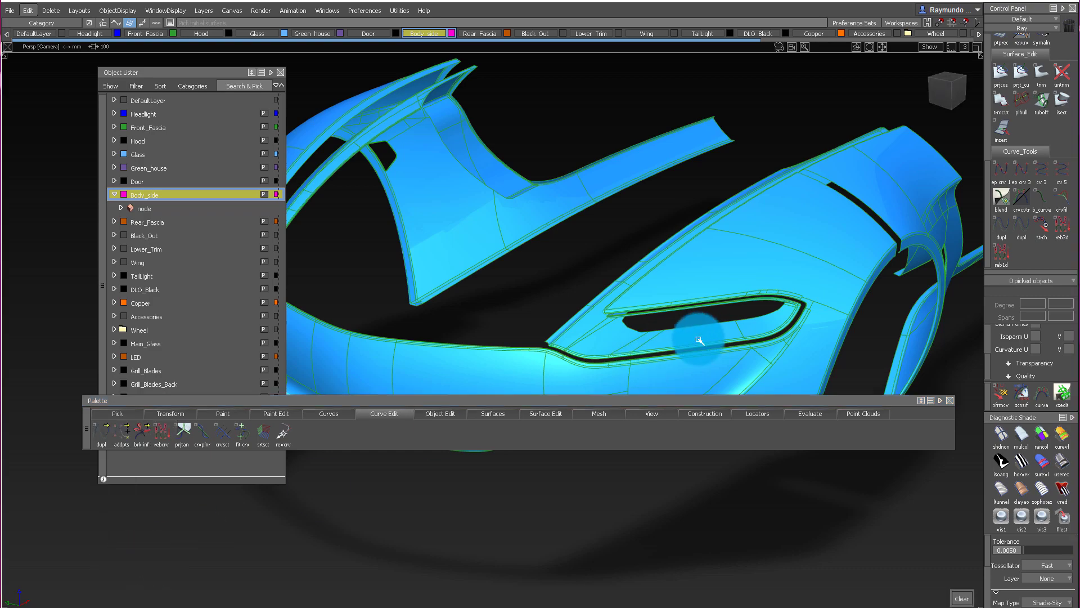
pyautogui.keyDown('alt'); pyautogui.keyDown('shift'); pyautogui.moveTo(619, 291); pyautogui.dragTo(773, 201); pyautogui.keyUp('shift'); pyautogui.keyUp('alt')
pyautogui.keyDown('alt'); pyautogui.keyDown('shift'); pyautogui.moveTo(722, 230); pyautogui.dragTo(641, 205); pyautogui.keyUp('shift'); pyautogui.keyUp('alt')
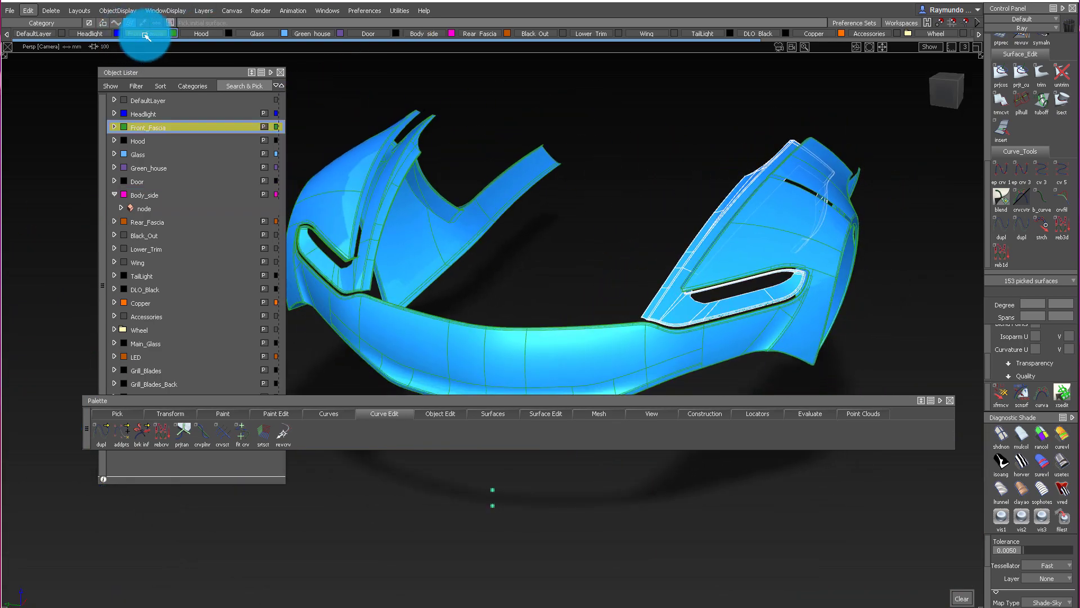
pyautogui.keyDown('alt'); pyautogui.keyDown('shift'); pyautogui.moveTo(621, 133); pyautogui.dragTo(633, 132); pyautogui.keyUp('shift'); pyautogui.keyUp('alt')
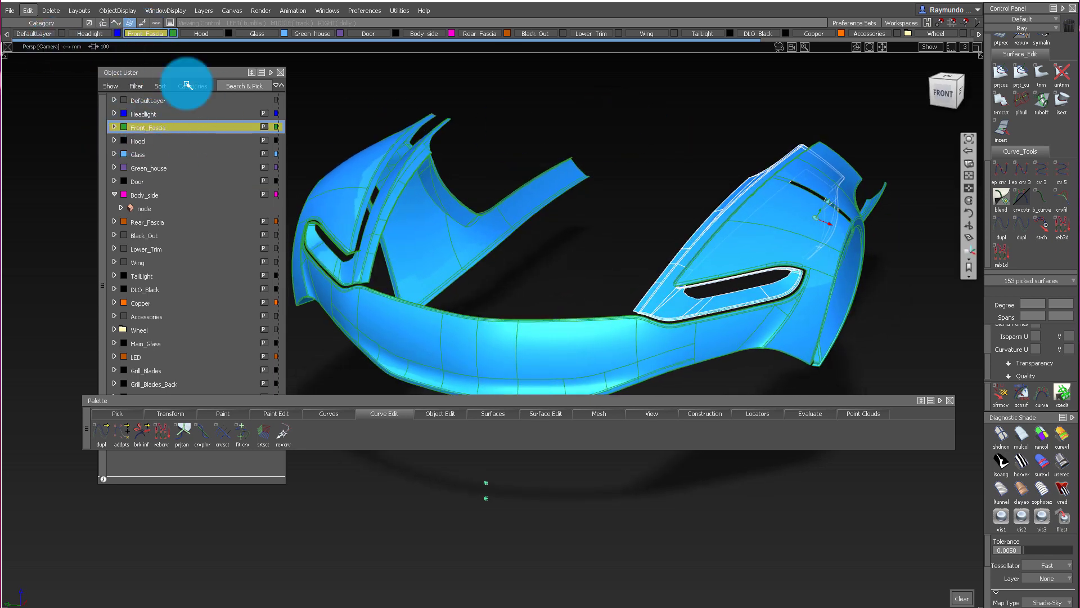
pyautogui.keyDown('alt'); pyautogui.keyDown('shift'); pyautogui.moveTo(669, 171); pyautogui.dragTo(654, 204); pyautogui.keyUp('shift'); pyautogui.keyUp('alt')
pyautogui.keyDown('alt'); pyautogui.keyDown('shift'); pyautogui.moveTo(654, 204); pyautogui.dragTo(694, 175, button='right'); pyautogui.keyUp('shift'); pyautogui.keyUp('alt')
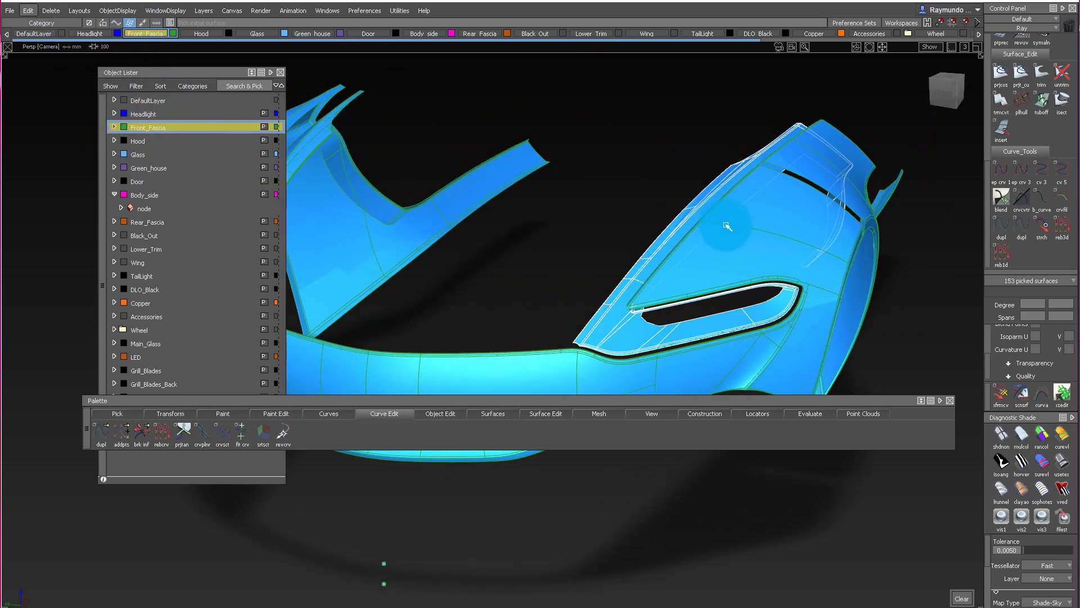
pyautogui.keyDown('alt'); pyautogui.keyDown('shift'); pyautogui.moveTo(651, 225); pyautogui.dragTo(504, 210); pyautogui.keyUp('shift'); pyautogui.keyUp('alt')
# Pick the connected surfaces around the car's right headlight opening with Surface Chain, then clear the selection
pyautogui.moveTo(137, 414); pyautogui.dragTo(152, 517)
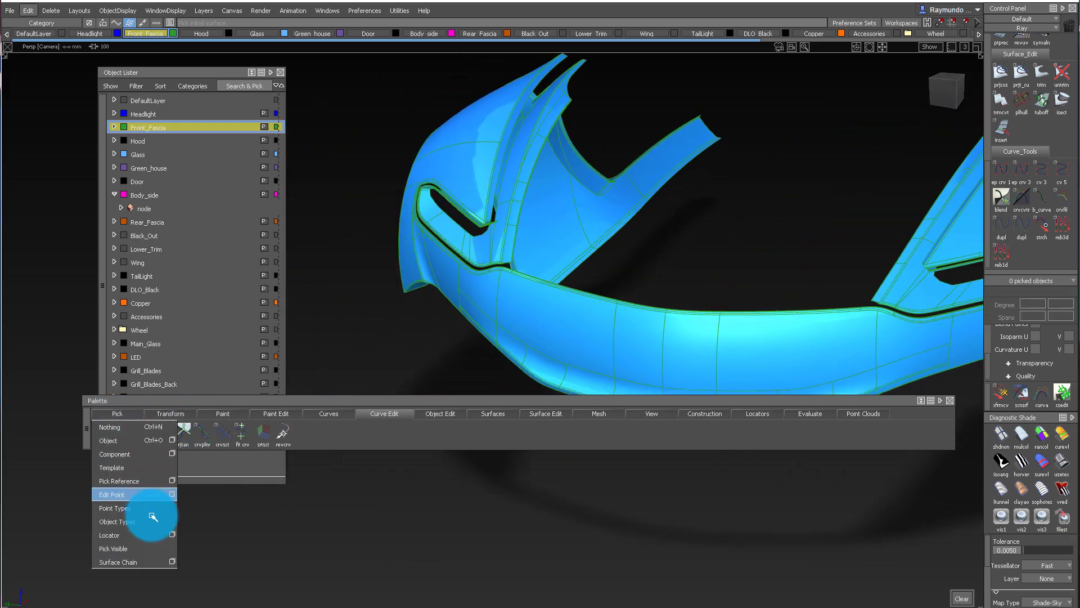
pyautogui.moveTo(150, 553); pyautogui.dragTo(151, 553)
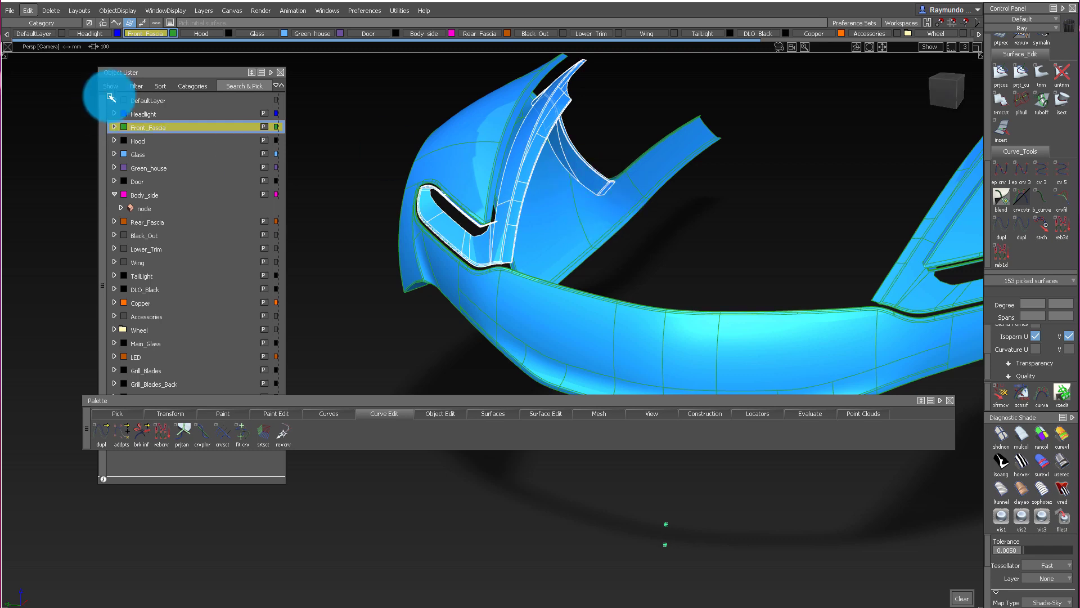
pyautogui.keyDown('alt'); pyautogui.keyDown('shift'); pyautogui.moveTo(588, 220); pyautogui.dragTo(538, 193); pyautogui.keyUp('shift'); pyautogui.keyUp('alt')
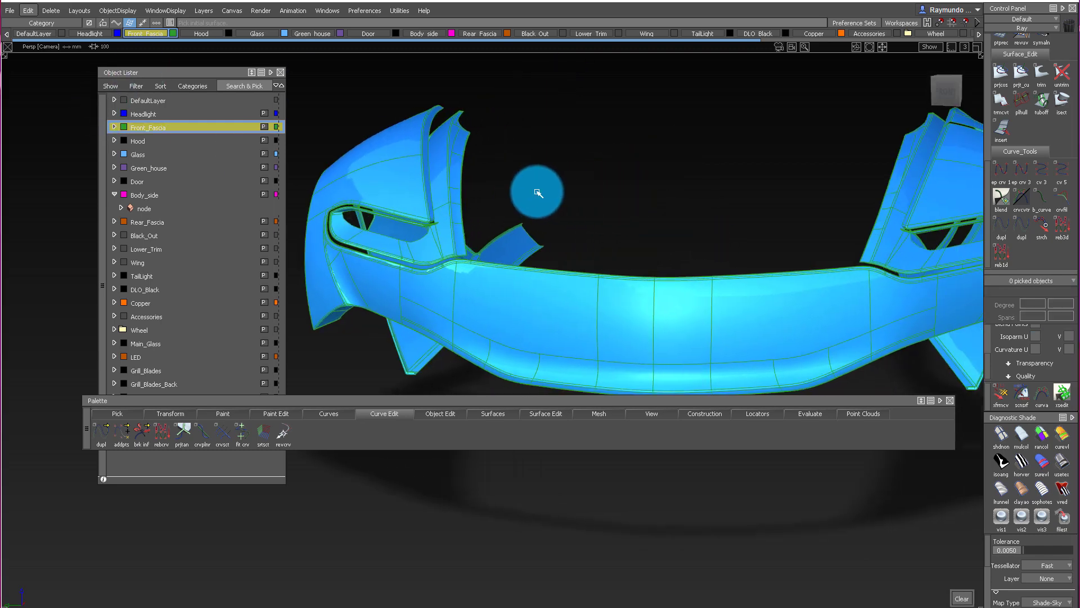
pyautogui.keyDown('alt'); pyautogui.keyDown('shift'); pyautogui.moveTo(538, 193); pyautogui.dragTo(817, 212, button='right'); pyautogui.keyUp('shift'); pyautogui.keyUp('alt')
pyautogui.keyDown('alt'); pyautogui.keyDown('shift'); pyautogui.moveTo(817, 212); pyautogui.dragTo(818, 270); pyautogui.keyUp('shift'); pyautogui.keyUp('alt')
pyautogui.keyDown('alt'); pyautogui.keyDown('shift'); pyautogui.moveTo(817, 270); pyautogui.dragTo(686, 245, button='right'); pyautogui.keyUp('shift'); pyautogui.keyUp('alt')
pyautogui.keyDown('alt'); pyautogui.keyDown('shift'); pyautogui.moveTo(687, 246); pyautogui.dragTo(315, 404); pyautogui.keyUp('shift'); pyautogui.keyUp('alt')
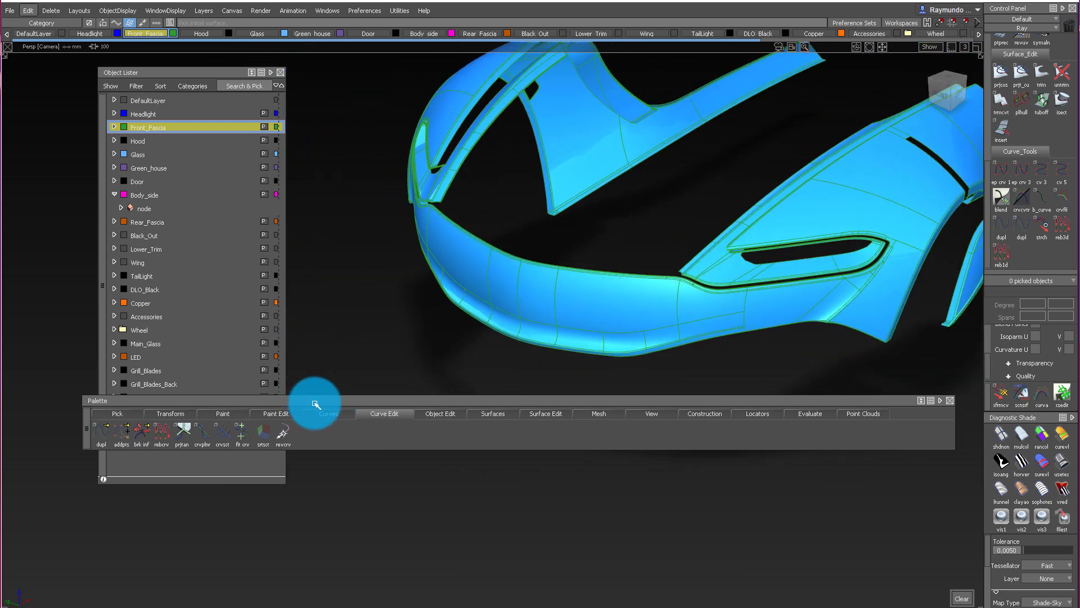
# Pick the connected bumper and outer fender surfaces with Surface Chain, inspect them from both sides and clear the selection
pyautogui.moveTo(117, 416); pyautogui.dragTo(137, 567)
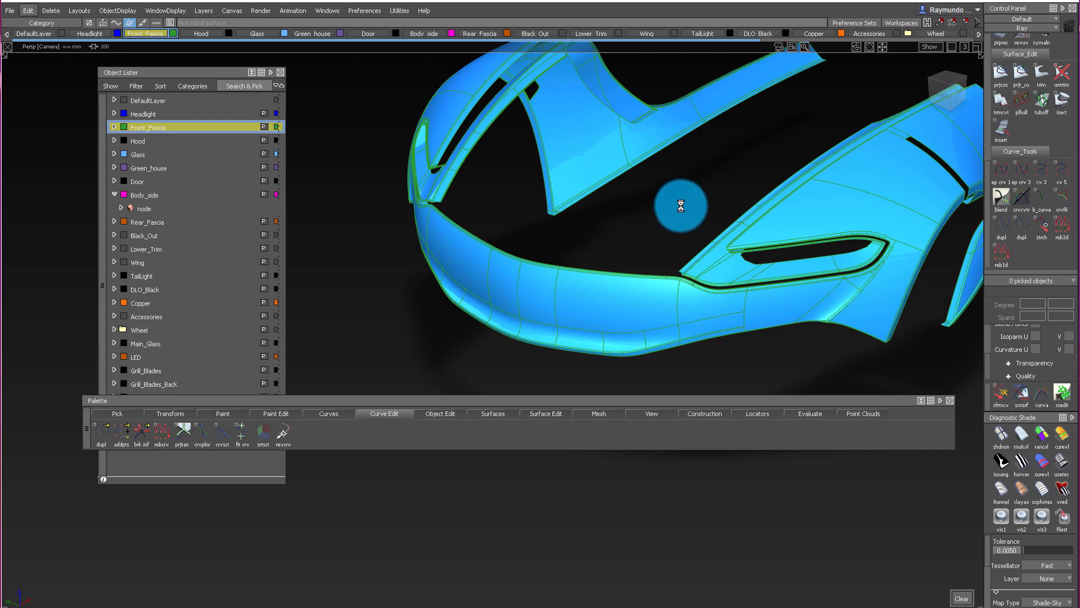
pyautogui.keyDown('alt'); pyautogui.keyDown('shift'); pyautogui.moveTo(681, 205); pyautogui.dragTo(698, 258); pyautogui.keyUp('shift'); pyautogui.keyUp('alt')
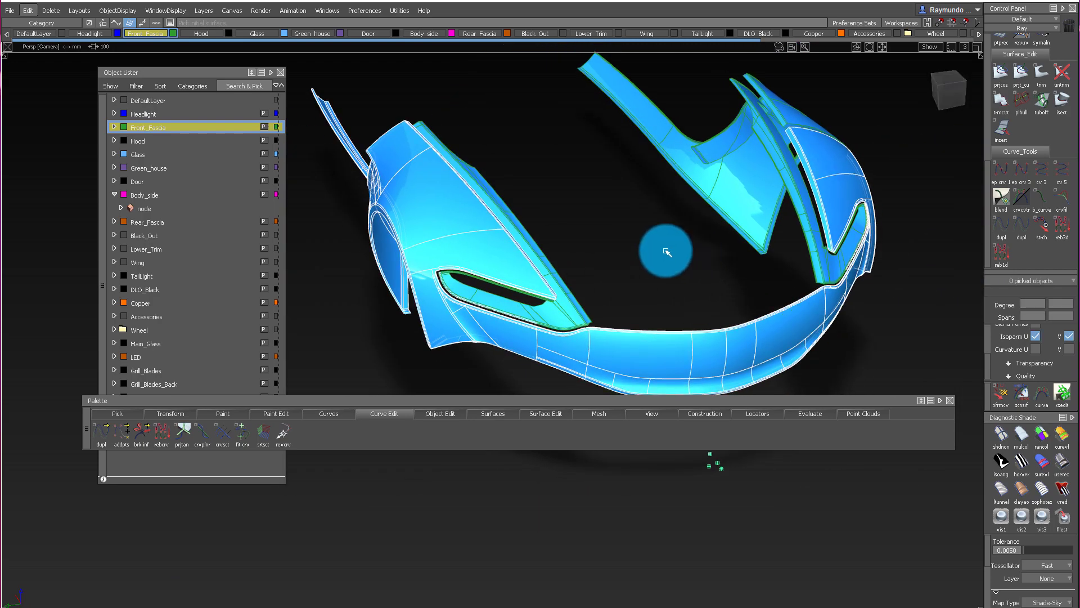
pyautogui.keyDown('alt'); pyautogui.keyDown('shift'); pyautogui.moveTo(789, 195); pyautogui.dragTo(765, 216); pyautogui.keyUp('shift'); pyautogui.keyUp('alt')
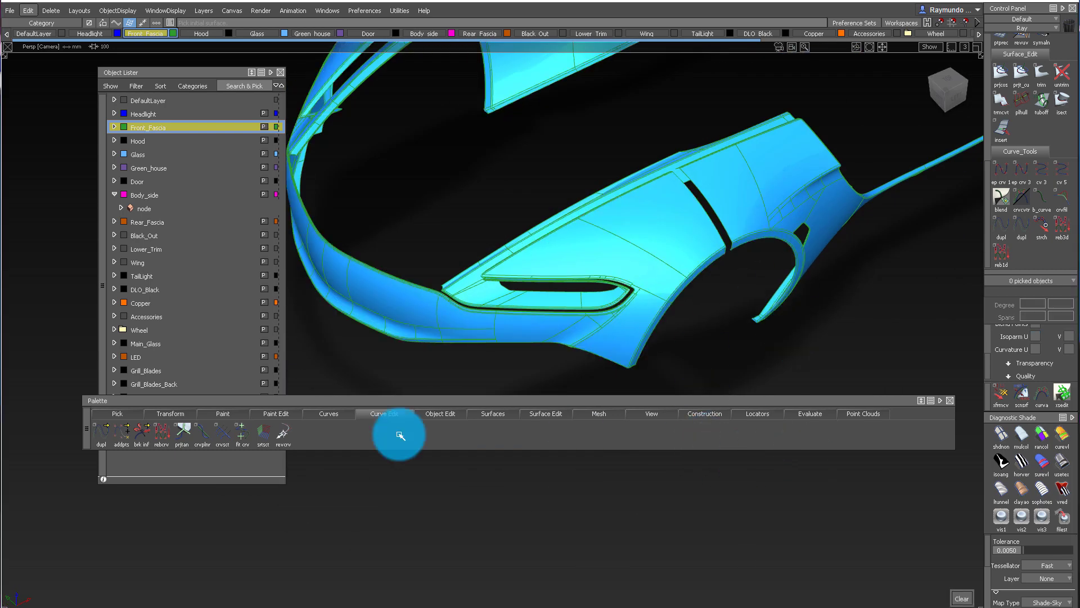
# Pick the left fender section behind the shut line with Surface Chain, then the bumper and outer fenders with Pick Object
pyautogui.moveTo(133, 417); pyautogui.dragTo(142, 560)
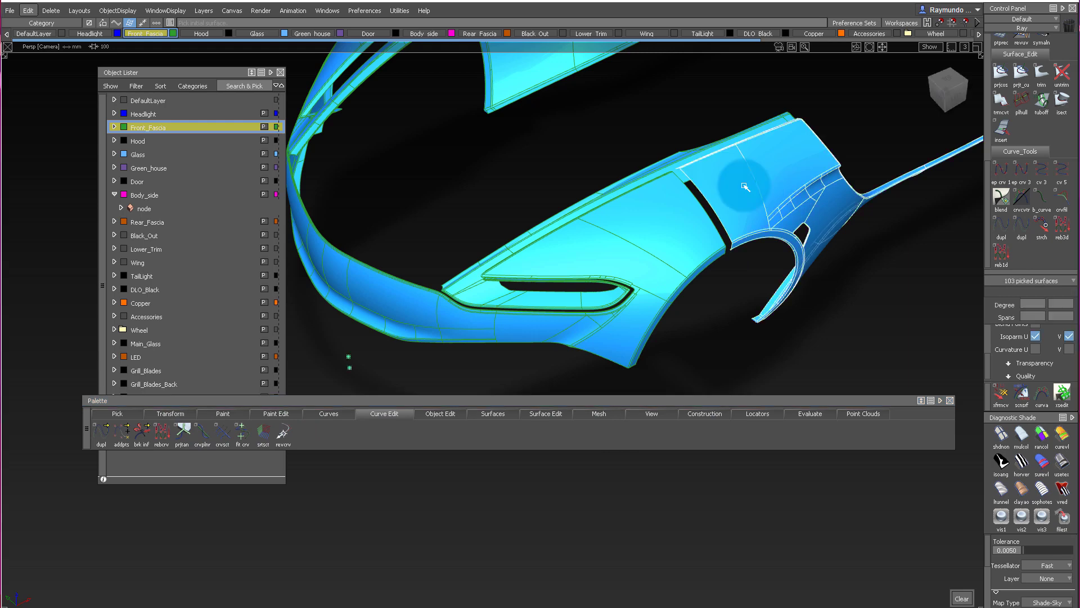
pyautogui.keyDown('alt'); pyautogui.keyDown('shift'); pyautogui.moveTo(764, 274); pyautogui.dragTo(740, 260); pyautogui.keyUp('shift'); pyautogui.keyUp('alt')
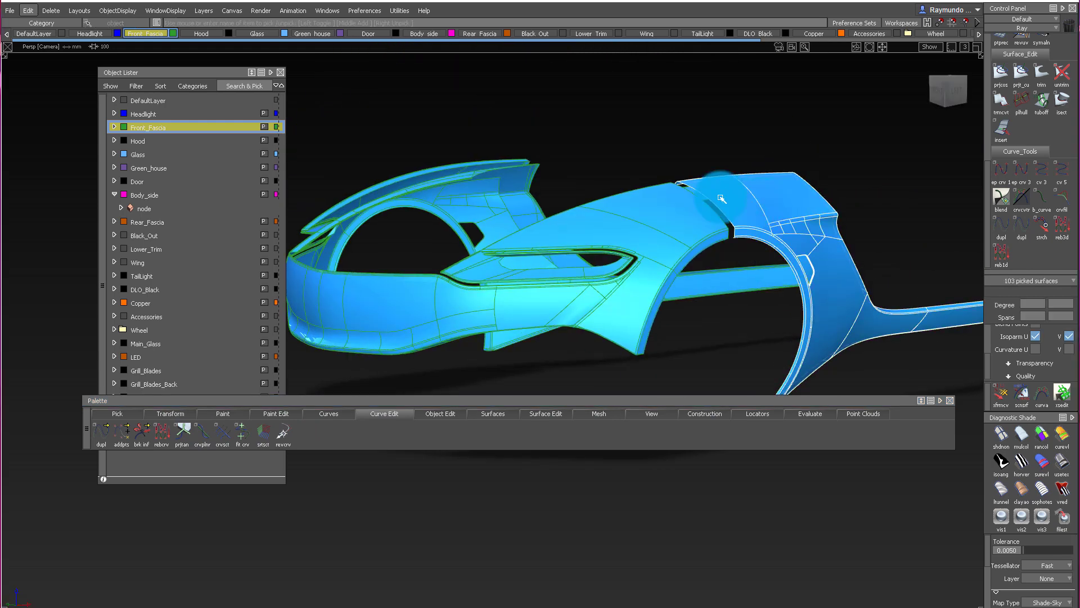
pyautogui.keyDown('alt'); pyautogui.keyDown('shift'); pyautogui.moveTo(722, 198); pyautogui.dragTo(641, 245); pyautogui.keyUp('shift'); pyautogui.keyUp('alt')
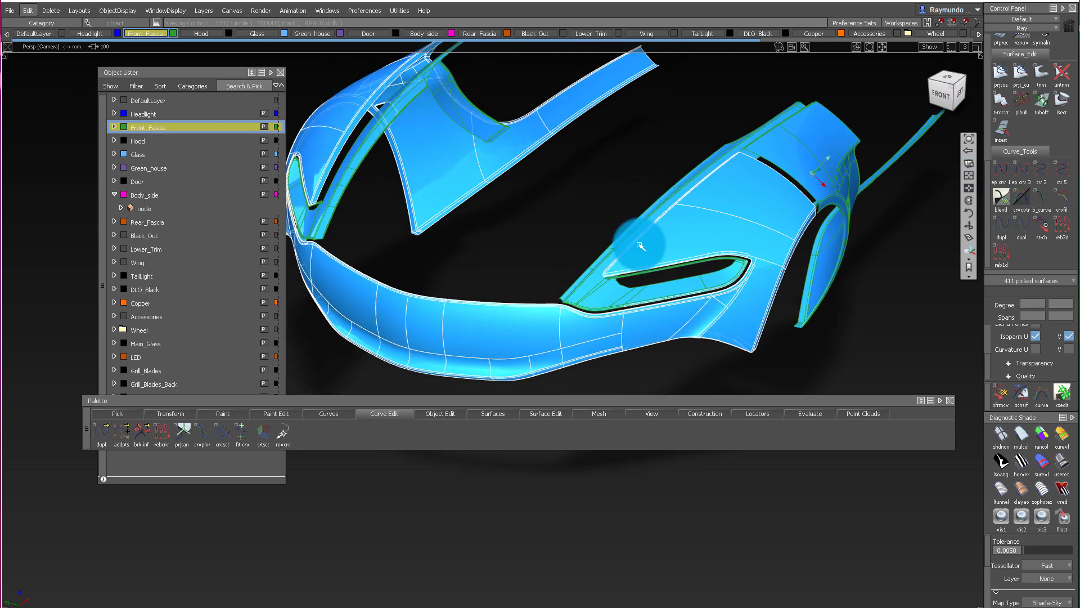
# Clear the selection, expand the Front_Fascia layer in the object lister and check which surfaces node#842552 holds
pyautogui.keyDown('alt'); pyautogui.keyDown('shift'); pyautogui.moveTo(640, 245); pyautogui.dragTo(691, 246, button='middle'); pyautogui.keyUp('shift'); pyautogui.keyUp('alt')
pyautogui.keyDown('ctrl'); pyautogui.keyDown('shift'); pyautogui.moveTo(666, 228); pyautogui.dragTo(667, 307); pyautogui.keyUp('shift'); pyautogui.keyUp('ctrl')
pyautogui.click(114, 127)
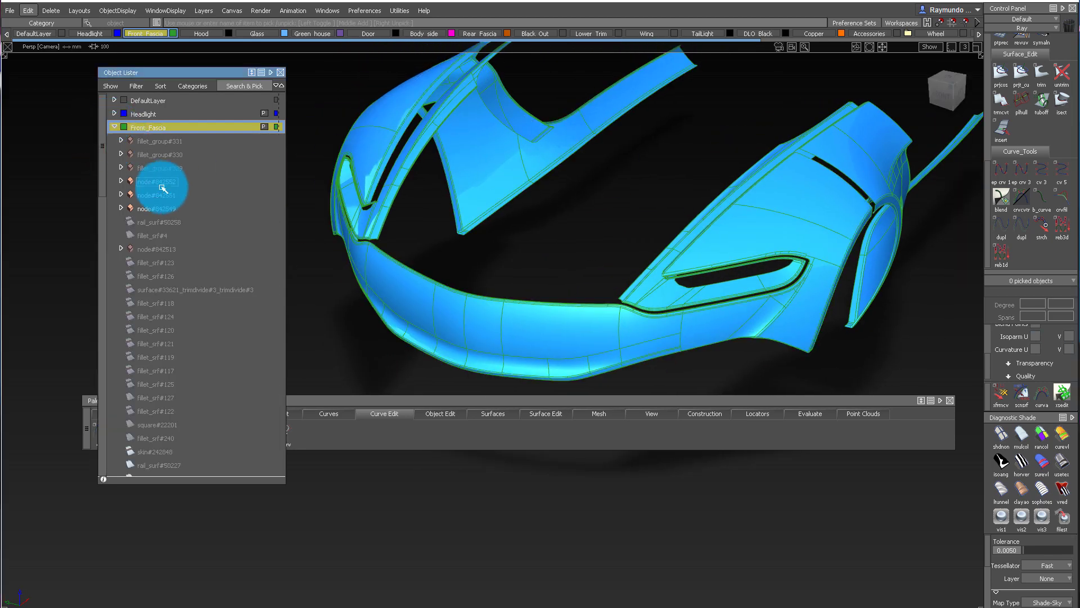
pyautogui.keyDown('alt'); pyautogui.keyDown('shift'); pyautogui.moveTo(325, 241); pyautogui.dragTo(428, 197); pyautogui.keyUp('shift'); pyautogui.keyUp('alt')
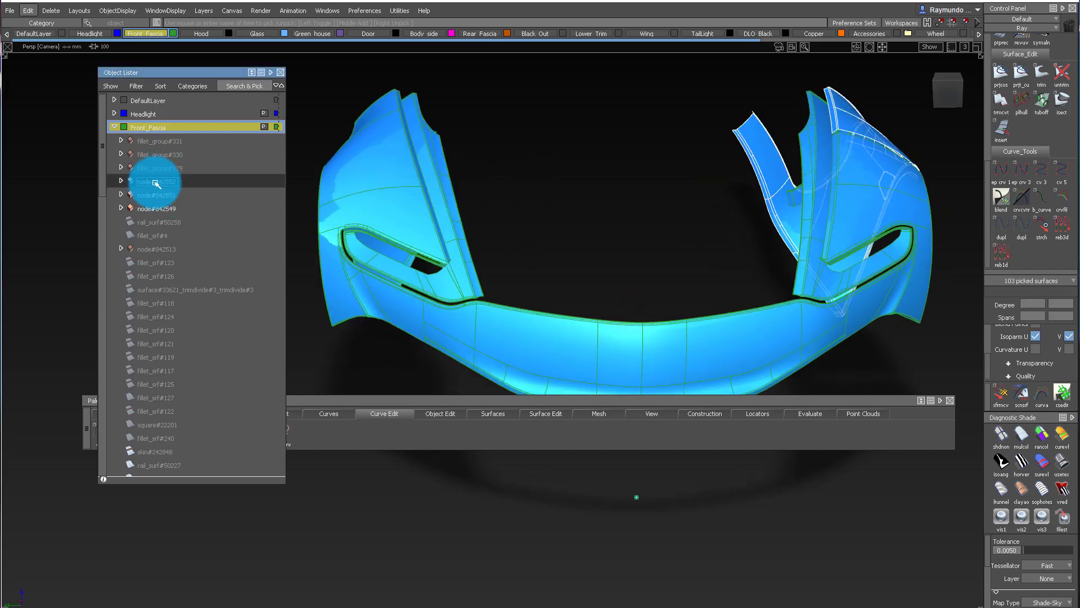
pyautogui.moveTo(619, 180)
pyautogui.keyDown('alt'); pyautogui.keyDown('shift'); pyautogui.mouseDown()
pyautogui.moveTo(451, 176)
pyautogui.moveTo(731, 307)
pyautogui.mouseUp(); pyautogui.keyUp('shift'); pyautogui.keyUp('alt')
pyautogui.keyDown('ctrl'); pyautogui.keyDown('shift'); pyautogui.moveTo(737, 308); pyautogui.dragTo(822, 145); pyautogui.keyUp('shift'); pyautogui.keyUp('ctrl')
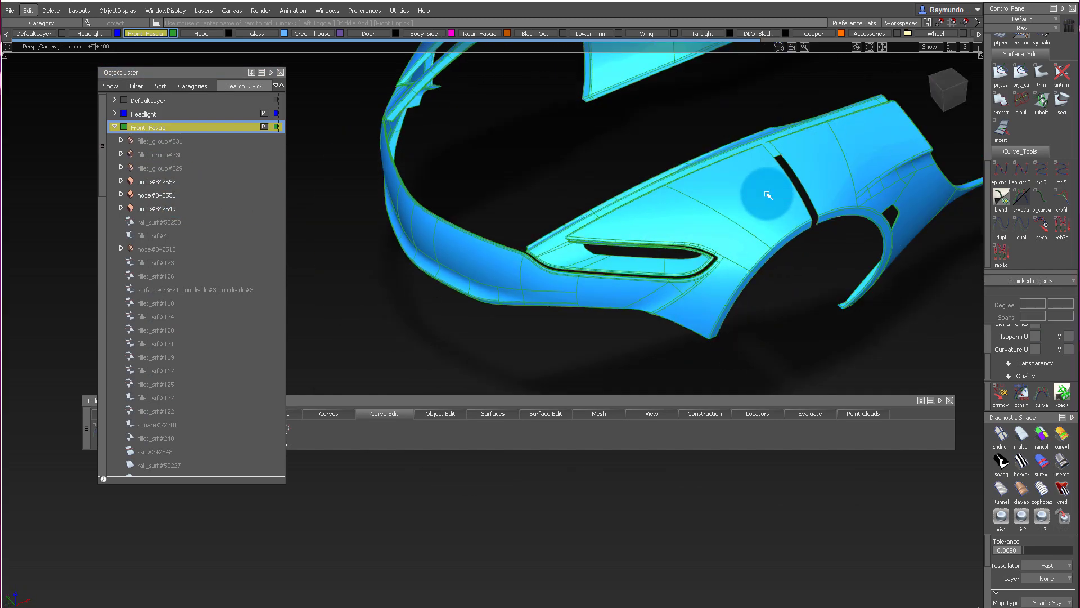
# Pick the three visible nodes node#842552, node#842551 and node#842549 in turn to compare their surfaces, then clear the selection
pyautogui.click(728, 284)
pyautogui.moveTo(728, 282)
pyautogui.keyDown('ctrl'); pyautogui.keyDown('shift'); pyautogui.mouseDown()
pyautogui.moveTo(727, 113)
pyautogui.moveTo(556, 259)
pyautogui.moveTo(799, 216)
pyautogui.mouseUp(); pyautogui.keyUp('shift'); pyautogui.keyUp('ctrl')
pyautogui.click(556, 259)
pyautogui.keyDown('ctrl'); pyautogui.keyDown('shift'); pyautogui.moveTo(799, 216); pyautogui.dragTo(798, 117); pyautogui.keyUp('shift'); pyautogui.keyUp('ctrl')
pyautogui.click(162, 181)
pyautogui.click(160, 195)
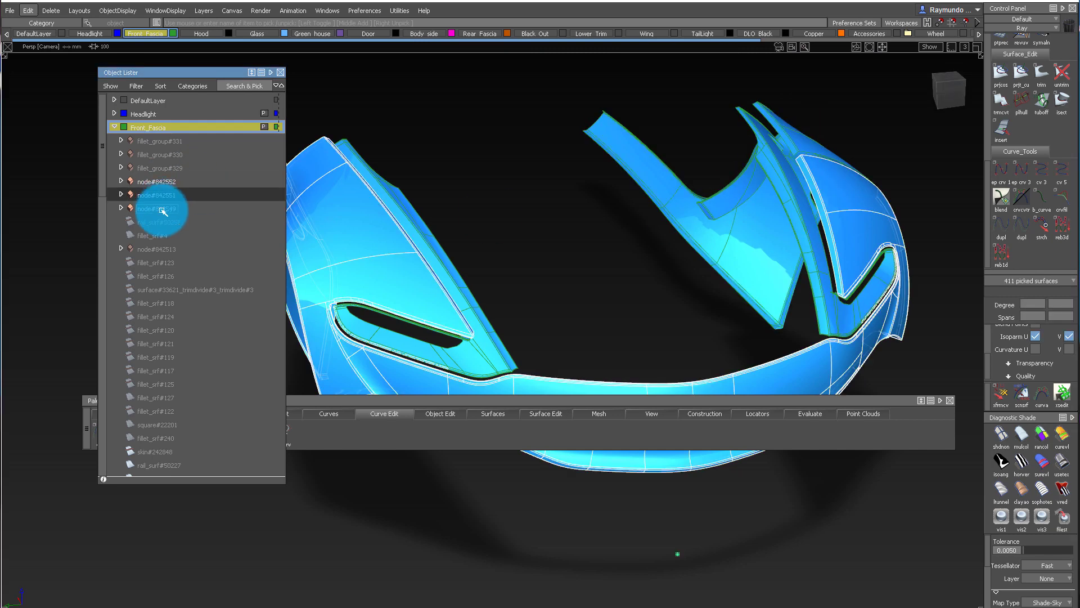
pyautogui.moveTo(155, 182)
pyautogui.mouseDown()
pyautogui.moveTo(183, 207)
pyautogui.moveTo(164, 195)
pyautogui.mouseUp()
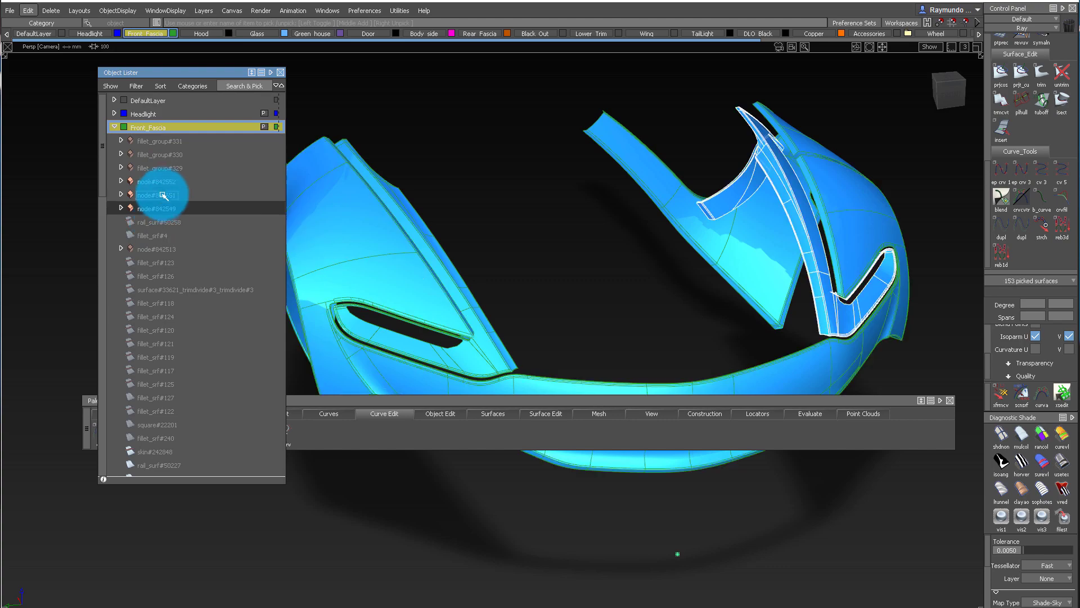
pyautogui.click(160, 190)
pyautogui.click(741, 116)
# Display the front fascia's visual normals with Set Visual Surface Orientation and inspect both the outer and inner sides
pyautogui.keyDown('alt'); pyautogui.keyDown('shift'); pyautogui.moveTo(767, 189); pyautogui.dragTo(334, 129); pyautogui.keyUp('shift'); pyautogui.keyUp('alt')
pyautogui.click(528, 413)
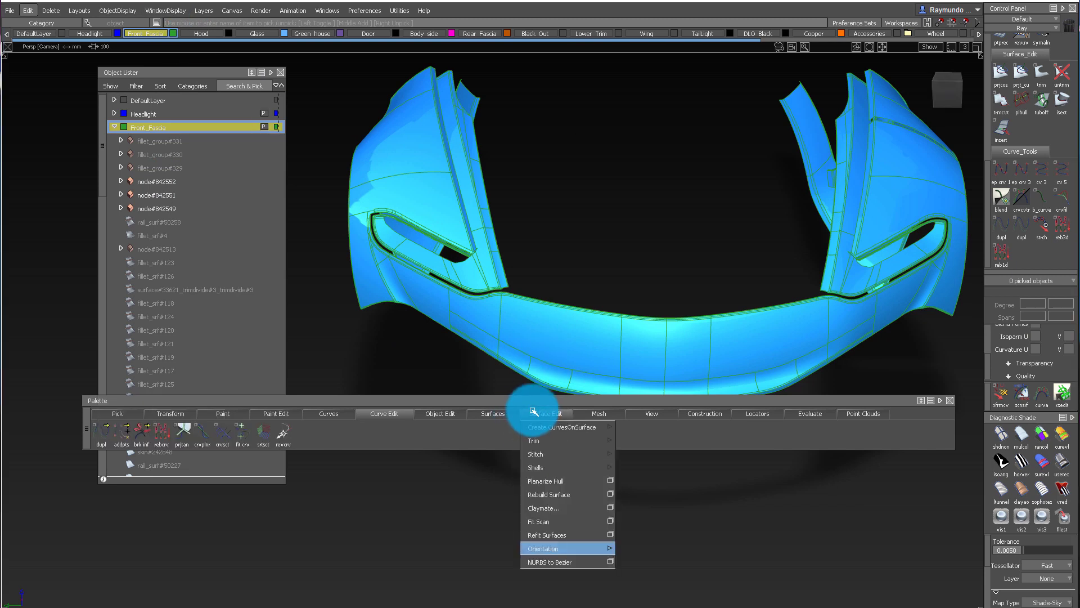
pyautogui.moveTo(544, 544)
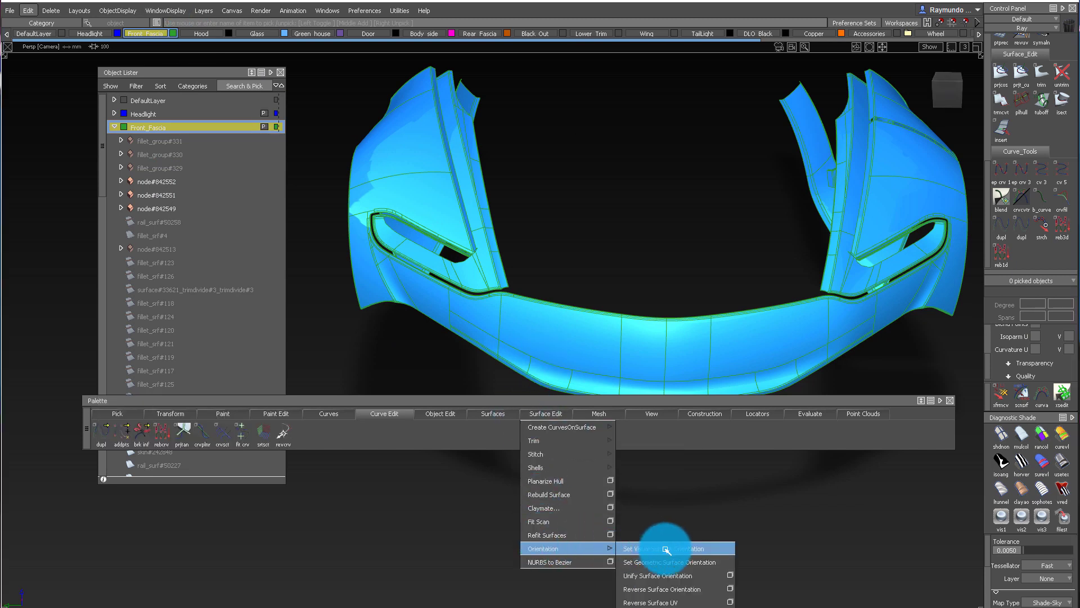
pyautogui.click(666, 549)
pyautogui.moveTo(475, 213)
pyautogui.keyDown('alt'); pyautogui.keyDown('shift'); pyautogui.mouseDown()
pyautogui.moveTo(776, 197)
pyautogui.moveTo(815, 126)
pyautogui.moveTo(531, 188)
pyautogui.moveTo(832, 181)
pyautogui.moveTo(444, 205)
pyautogui.moveTo(366, 89)
pyautogui.moveTo(728, 133)
pyautogui.moveTo(635, 79)
pyautogui.moveTo(670, 269)
pyautogui.mouseUp(); pyautogui.keyUp('shift'); pyautogui.keyUp('alt')
pyautogui.keyDown('alt'); pyautogui.keyDown('shift'); pyautogui.moveTo(523, 387); pyautogui.dragTo(584, 409); pyautogui.keyUp('shift'); pyautogui.keyUp('alt')
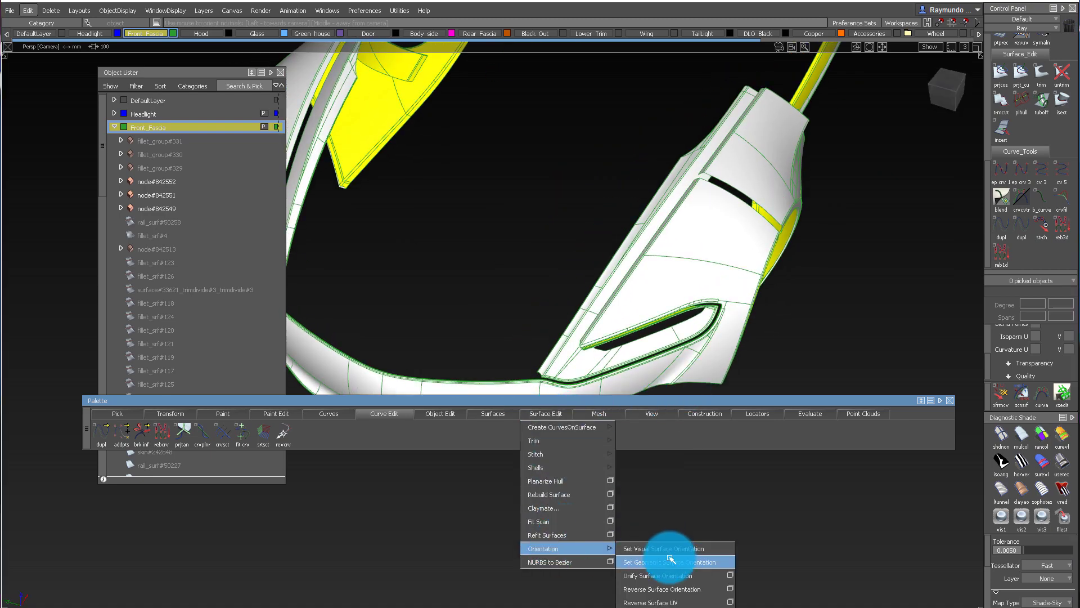
# Display the geometric normals with Set Geometric Surface Orientation and inspect the fascia and fenders from front, side and back
pyautogui.click(670, 560)
pyautogui.keyDown('alt'); pyautogui.keyDown('shift'); pyautogui.moveTo(683, 229); pyautogui.dragTo(743, 226); pyautogui.keyUp('shift'); pyautogui.keyUp('alt')
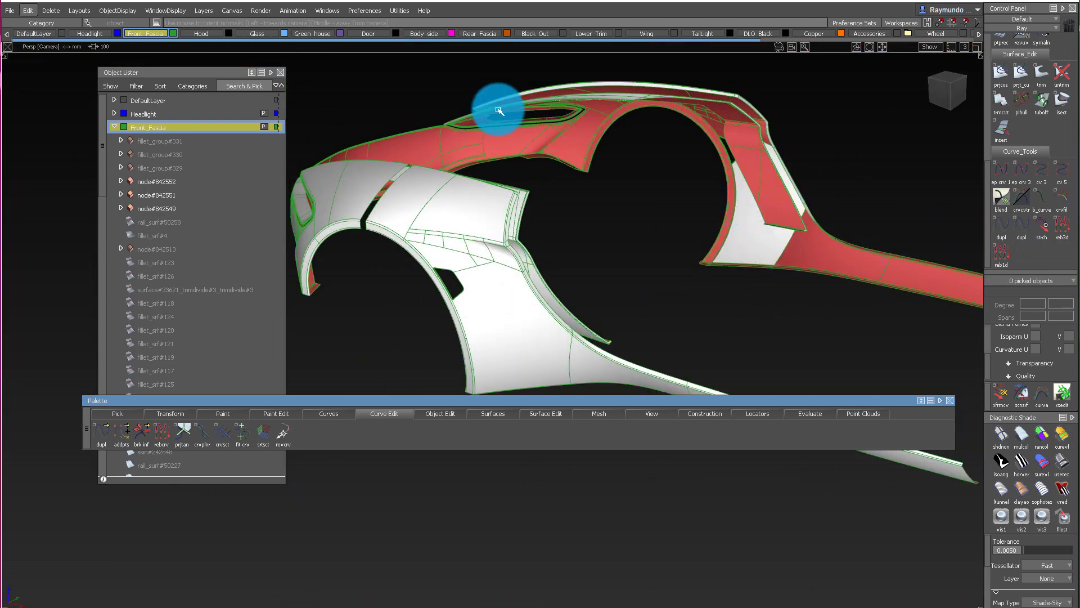
pyautogui.keyDown('alt'); pyautogui.keyDown('shift'); pyautogui.moveTo(631, 144); pyautogui.dragTo(417, 77); pyautogui.keyUp('shift'); pyautogui.keyUp('alt')
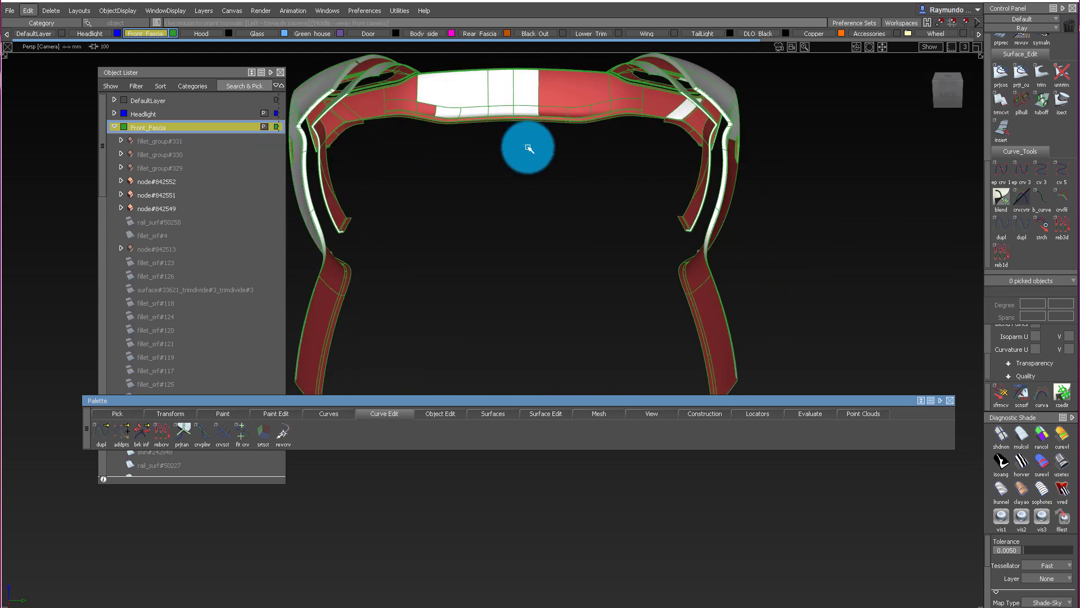
pyautogui.keyDown('alt'); pyautogui.keyDown('shift'); pyautogui.moveTo(528, 148); pyautogui.dragTo(429, 193); pyautogui.keyUp('shift'); pyautogui.keyUp('alt')
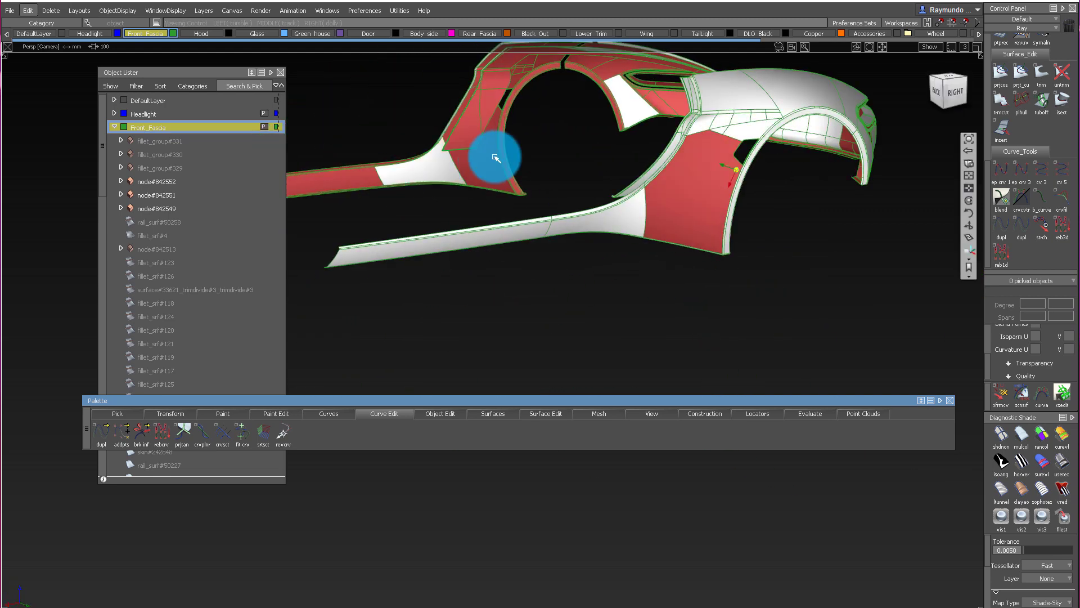
pyautogui.moveTo(495, 158)
pyautogui.keyDown('alt'); pyautogui.keyDown('shift'); pyautogui.mouseDown()
pyautogui.moveTo(909, 174)
pyautogui.moveTo(755, 208)
pyautogui.moveTo(750, 239)
pyautogui.moveTo(539, 224)
pyautogui.moveTo(692, 229)
pyautogui.moveTo(472, 164)
pyautogui.moveTo(332, 163)
pyautogui.moveTo(524, 168)
pyautogui.moveTo(940, 405)
pyautogui.moveTo(731, 289)
pyautogui.moveTo(1015, 294)
pyautogui.moveTo(796, 218)
pyautogui.mouseUp(); pyautogui.keyUp('shift'); pyautogui.keyUp('alt')
# Pick the bumper and outer fender group node#842551, start Unify Surface Orientation and open its options for geometric unifying
pyautogui.moveTo(796, 218)
pyautogui.keyDown('ctrl'); pyautogui.keyDown('shift'); pyautogui.mouseDown()
pyautogui.moveTo(721, 303)
pyautogui.moveTo(731, 306)
pyautogui.moveTo(523, 351)
pyautogui.moveTo(553, 287)
pyautogui.moveTo(516, 389)
pyautogui.mouseUp(); pyautogui.keyUp('shift'); pyautogui.keyUp('ctrl')
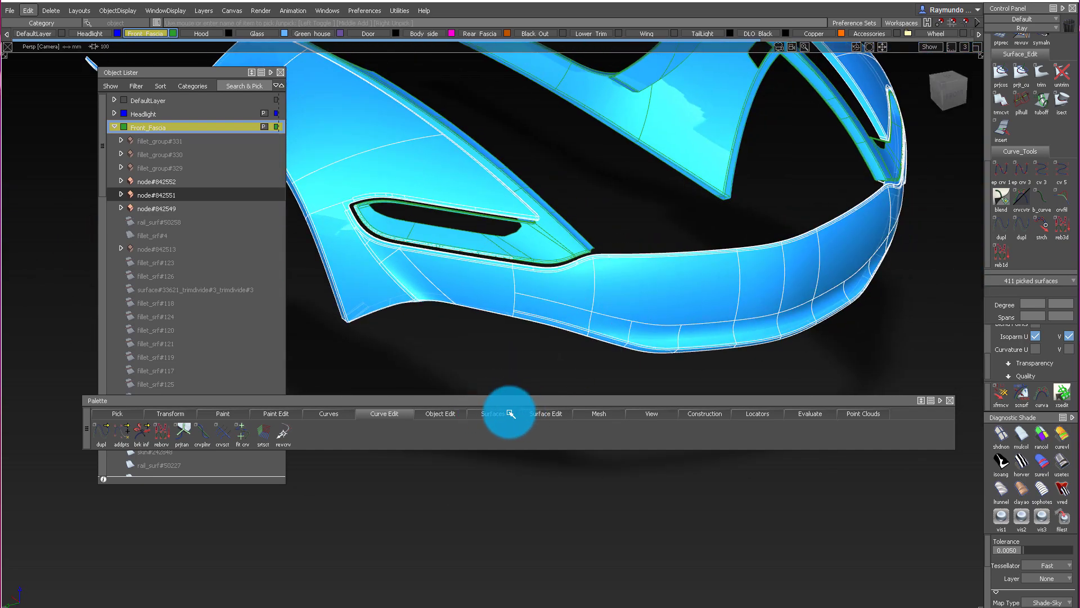
pyautogui.click(560, 413)
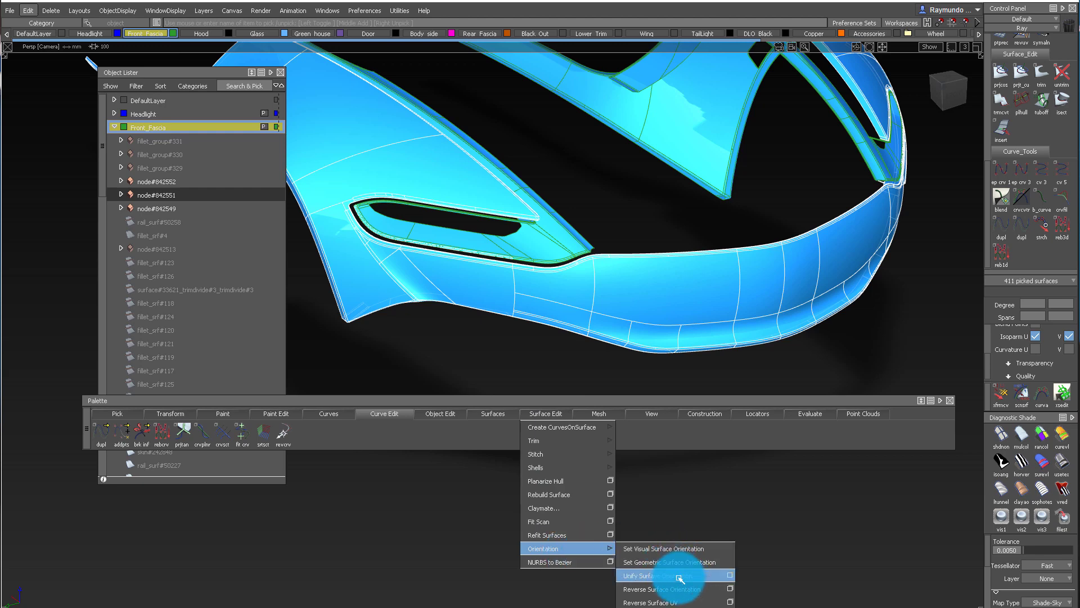
pyautogui.click(680, 577)
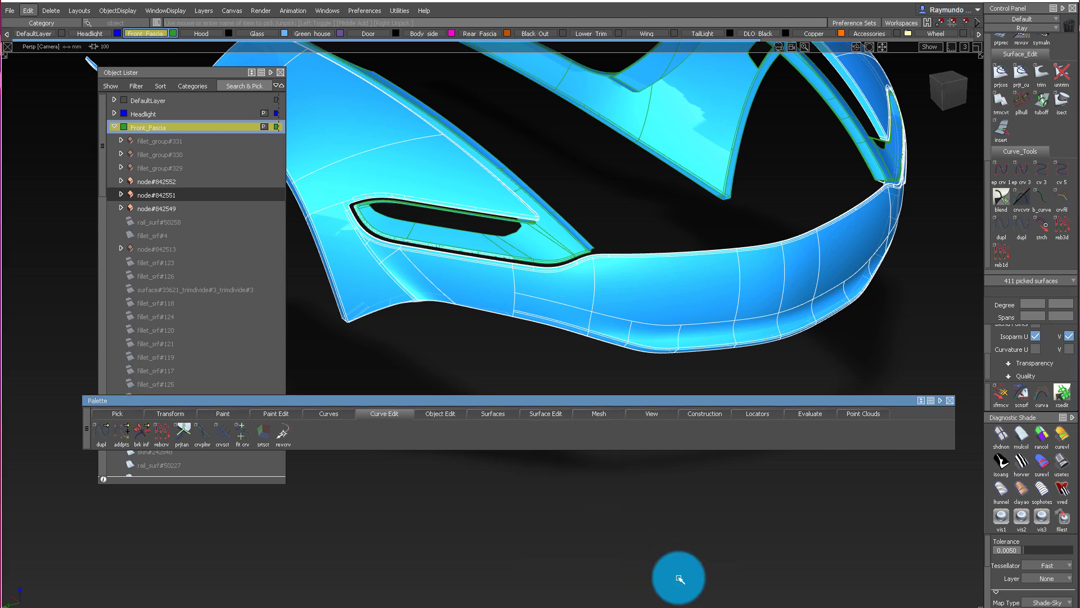
pyautogui.click(553, 414)
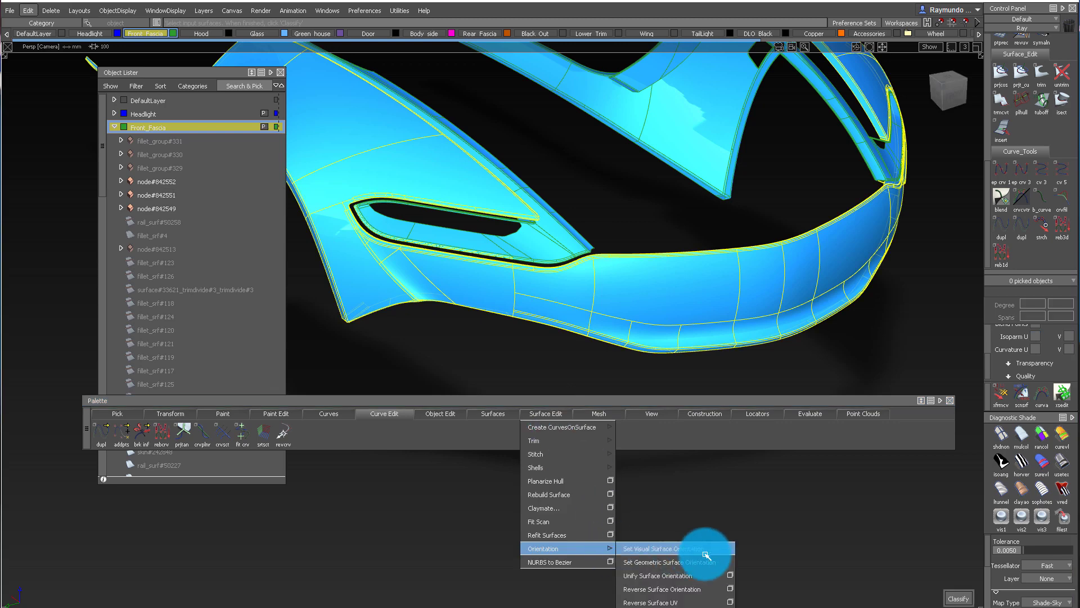
pyautogui.click(731, 577)
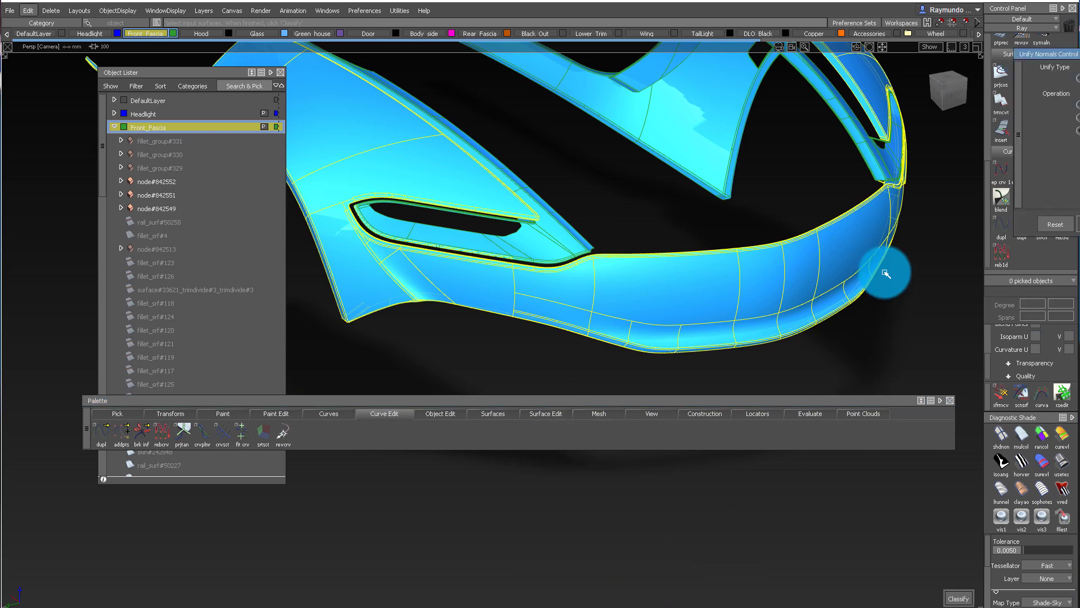
pyautogui.moveTo(1049, 54); pyautogui.dragTo(755, 218)
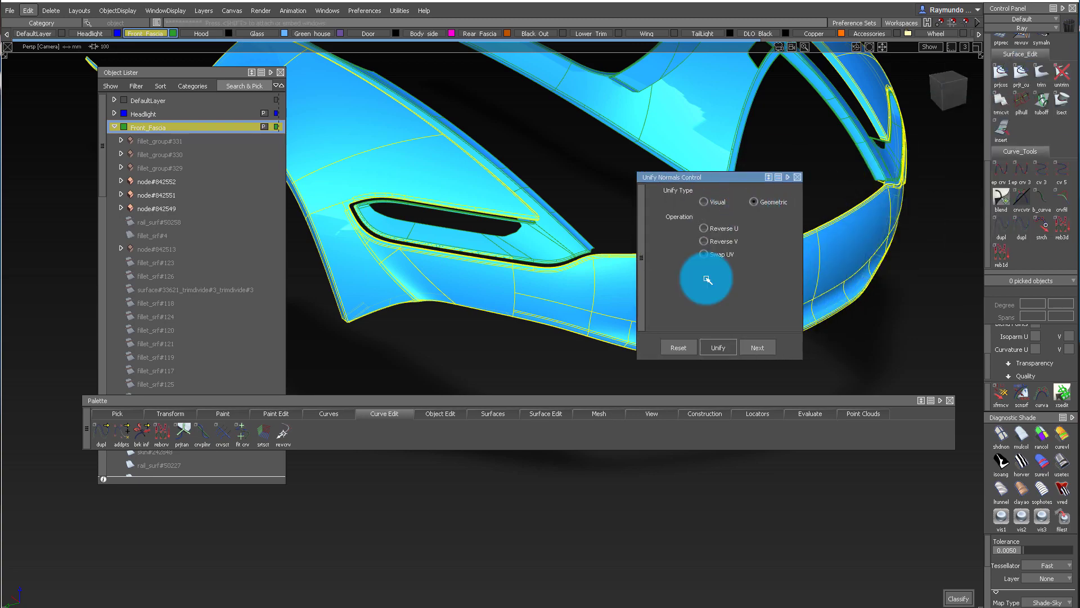
# Try to box-select all the front fascia surfaces for Unify Surface Orientation
pyautogui.keyDown('alt'); pyautogui.keyDown('shift'); pyautogui.moveTo(512, 311); pyautogui.dragTo(454, 314); pyautogui.keyUp('shift'); pyautogui.keyUp('alt')
pyautogui.keyDown('alt'); pyautogui.keyDown('shift'); pyautogui.moveTo(397, 295); pyautogui.dragTo(354, 265); pyautogui.keyUp('shift'); pyautogui.keyUp('alt')
pyautogui.moveTo(344, 148); pyautogui.dragTo(758, 419)
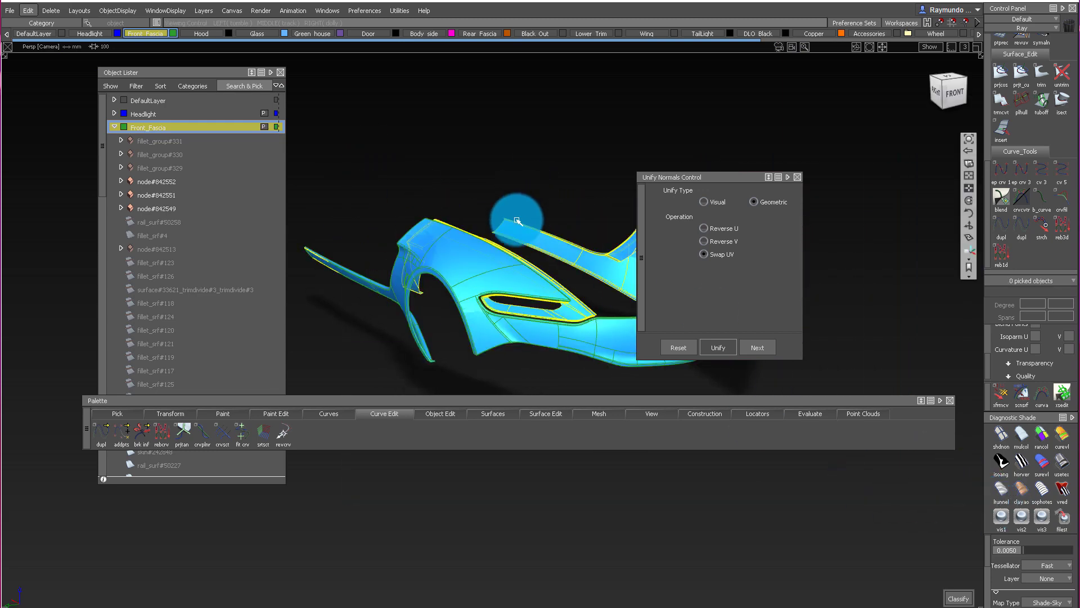
pyautogui.keyDown('alt'); pyautogui.keyDown('shift'); pyautogui.moveTo(518, 221); pyautogui.dragTo(361, 230); pyautogui.keyUp('shift'); pyautogui.keyUp('alt')
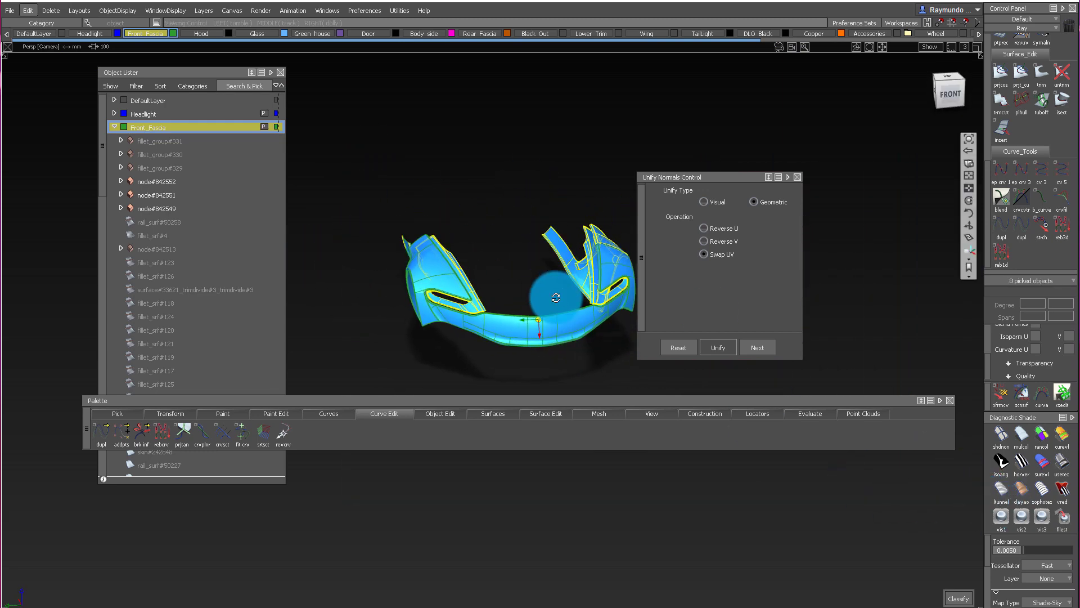
# Move the palette, object lister and unify options windows clear of the model
pyautogui.keyDown('alt'); pyautogui.keyDown('shift'); pyautogui.moveTo(556, 297); pyautogui.dragTo(558, 542); pyautogui.keyUp('shift'); pyautogui.keyUp('alt')
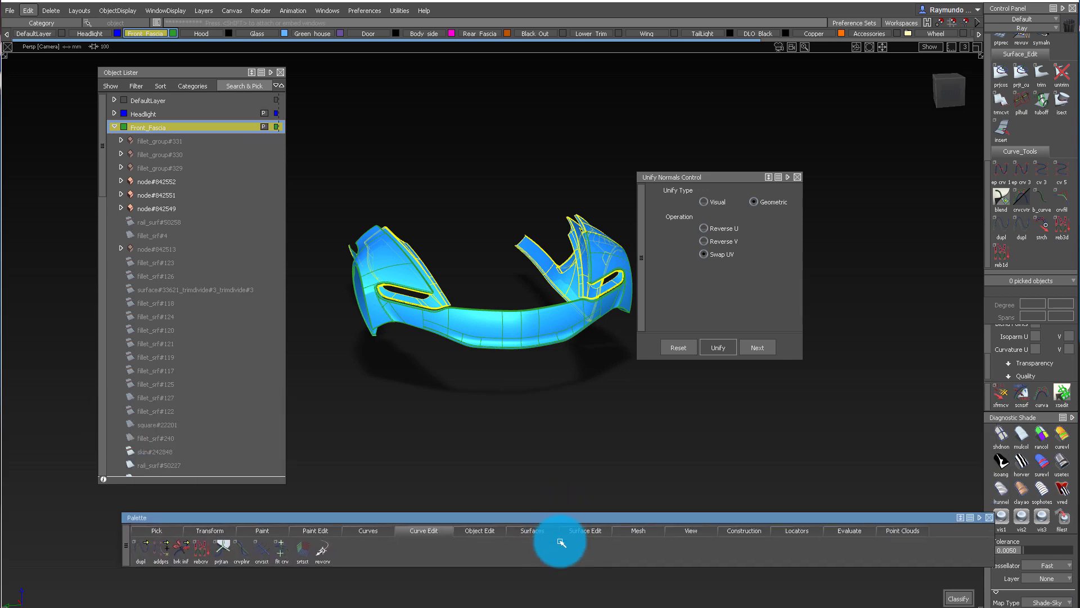
pyautogui.click(277, 128)
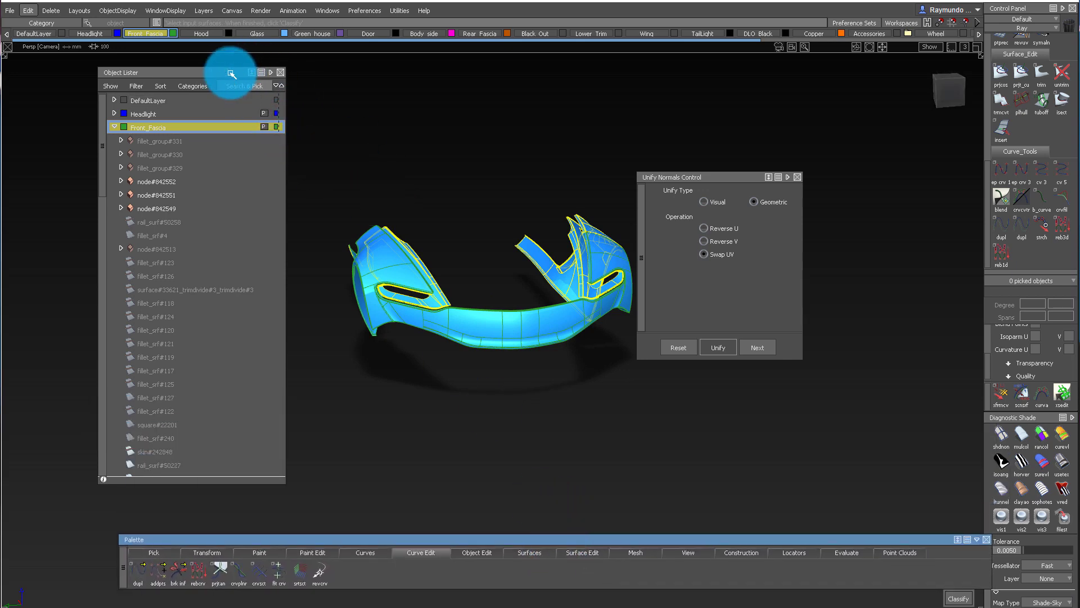
pyautogui.moveTo(231, 74); pyautogui.dragTo(172, 78)
pyautogui.moveTo(692, 176); pyautogui.dragTo(770, 181)
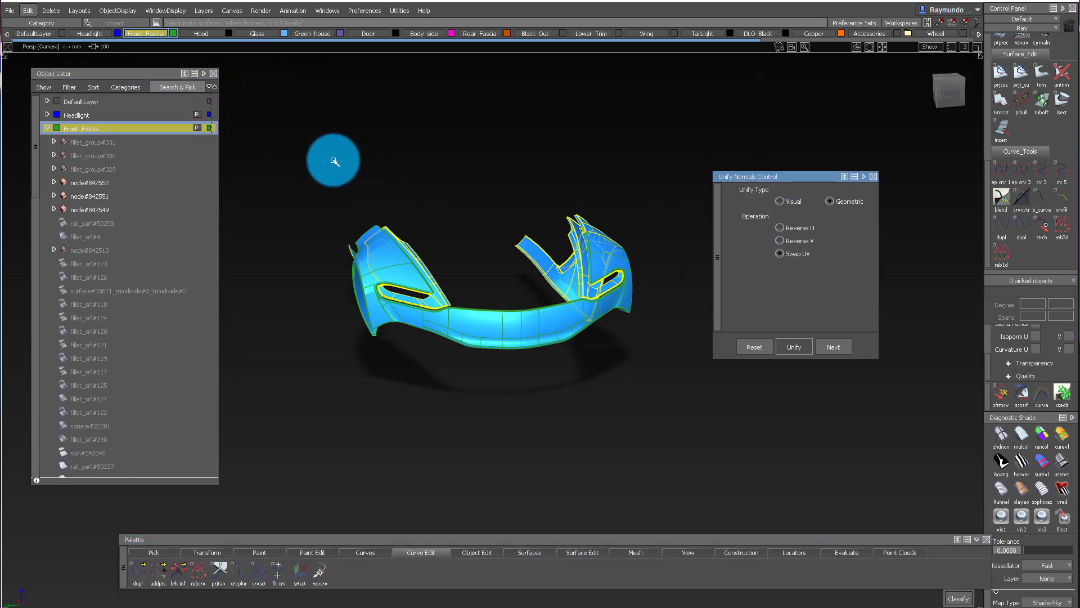
# Reselect all the bumper, fender and headlight-opening surfaces of the front fascia for Unify Surface Orientation
pyautogui.moveTo(438, 226)
pyautogui.keyDown('alt'); pyautogui.keyDown('shift'); pyautogui.mouseDown()
pyautogui.moveTo(599, 307)
pyautogui.moveTo(536, 315)
pyautogui.mouseUp(); pyautogui.keyUp('shift'); pyautogui.keyUp('alt')
pyautogui.keyDown('alt'); pyautogui.keyDown('shift'); pyautogui.moveTo(536, 315); pyautogui.dragTo(478, 348, button='right'); pyautogui.keyUp('shift'); pyautogui.keyUp('alt')
pyautogui.keyDown('alt'); pyautogui.keyDown('shift'); pyautogui.moveTo(478, 348); pyautogui.dragTo(516, 287); pyautogui.keyUp('shift'); pyautogui.keyUp('alt')
pyautogui.keyDown('alt'); pyautogui.keyDown('shift'); pyautogui.moveTo(547, 291); pyautogui.dragTo(463, 237, button='right'); pyautogui.keyUp('shift'); pyautogui.keyUp('alt')
pyautogui.keyDown('alt'); pyautogui.keyDown('shift'); pyautogui.moveTo(463, 236); pyautogui.dragTo(562, 184); pyautogui.keyUp('shift'); pyautogui.keyUp('alt')
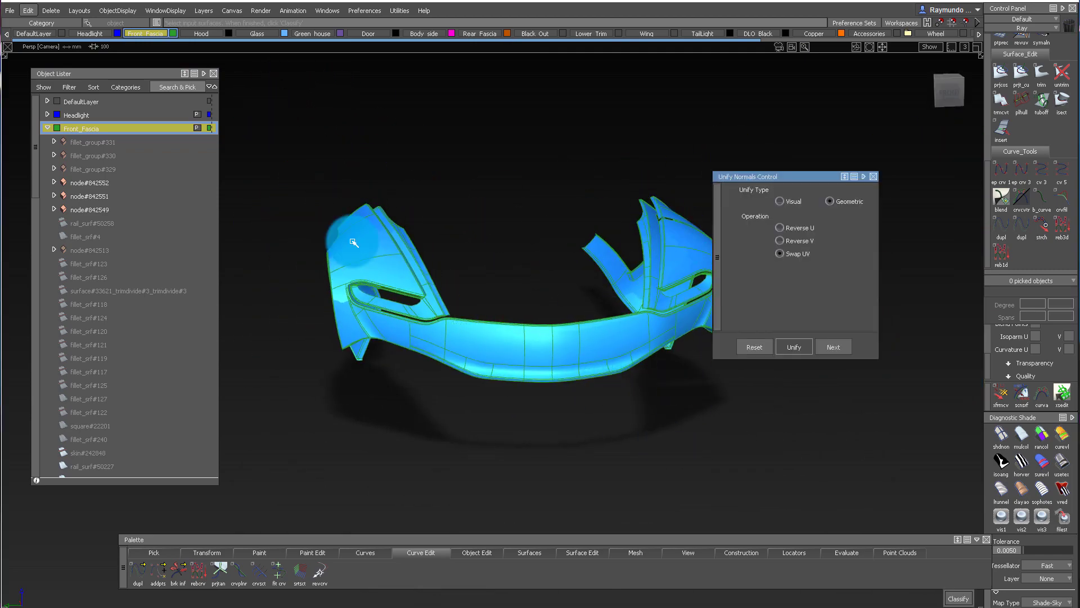
pyautogui.keyDown('alt'); pyautogui.keyDown('shift'); pyautogui.moveTo(483, 217); pyautogui.dragTo(585, 255); pyautogui.keyUp('shift'); pyautogui.keyUp('alt')
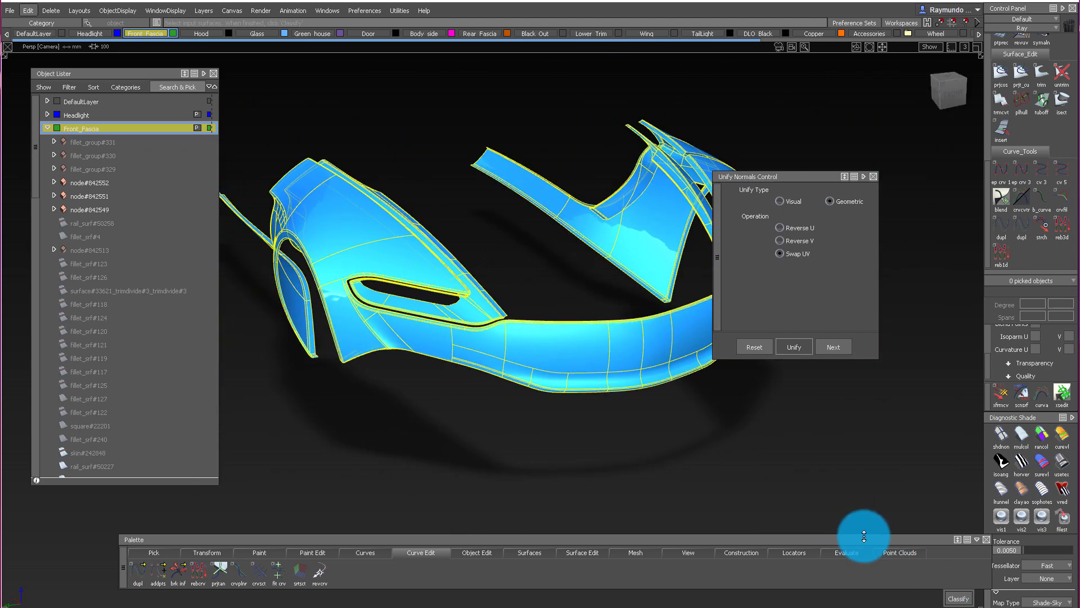
# Classify the selected fascia surfaces into continuous sets and inspect each set's master normal around the model
pyautogui.moveTo(864, 535); pyautogui.dragTo(759, 541)
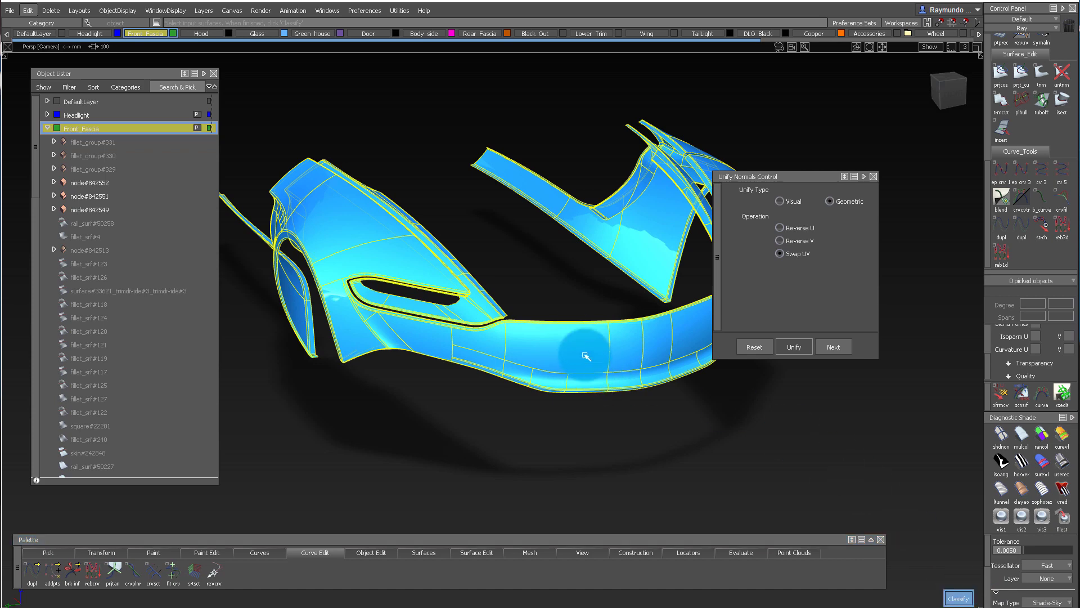
pyautogui.keyDown('alt'); pyautogui.keyDown('shift'); pyautogui.moveTo(499, 339); pyautogui.dragTo(321, 360); pyautogui.keyUp('shift'); pyautogui.keyUp('alt')
pyautogui.keyDown('alt'); pyautogui.keyDown('shift'); pyautogui.moveTo(592, 225); pyautogui.dragTo(422, 229); pyautogui.keyUp('shift'); pyautogui.keyUp('alt')
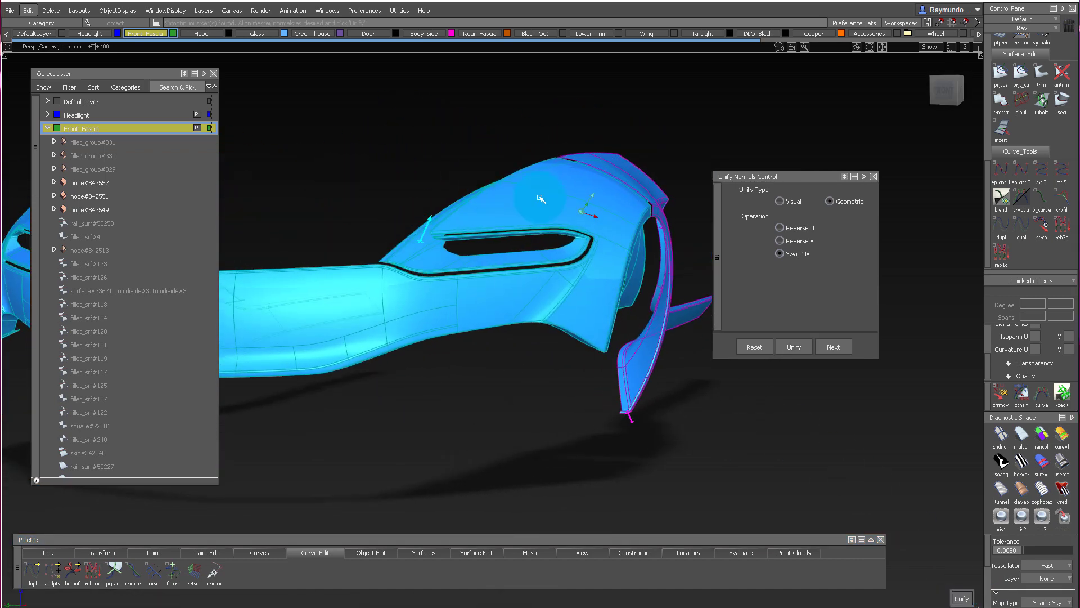
pyautogui.keyDown('alt'); pyautogui.keyDown('shift'); pyautogui.moveTo(541, 198); pyautogui.dragTo(698, 239); pyautogui.keyUp('shift'); pyautogui.keyUp('alt')
pyautogui.keyDown('alt'); pyautogui.keyDown('shift'); pyautogui.moveTo(644, 260); pyautogui.dragTo(833, 308); pyautogui.keyUp('shift'); pyautogui.keyUp('alt')
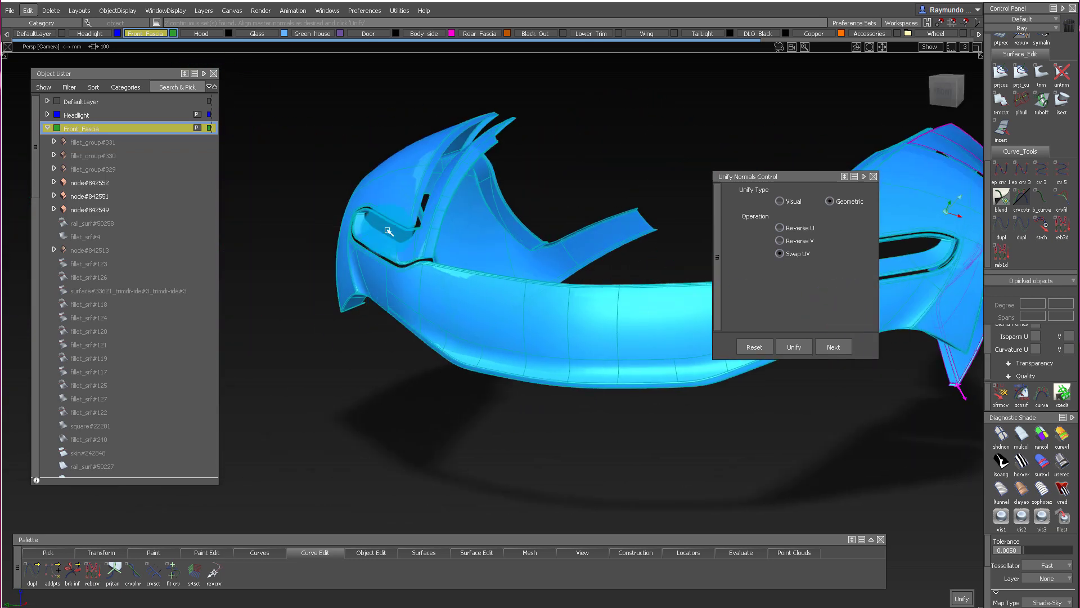
pyautogui.keyDown('alt'); pyautogui.keyDown('shift'); pyautogui.moveTo(388, 231); pyautogui.dragTo(467, 287); pyautogui.keyUp('shift'); pyautogui.keyUp('alt')
pyautogui.keyDown('alt'); pyautogui.keyDown('shift'); pyautogui.moveTo(379, 299); pyautogui.dragTo(601, 149); pyautogui.keyUp('shift'); pyautogui.keyUp('alt')
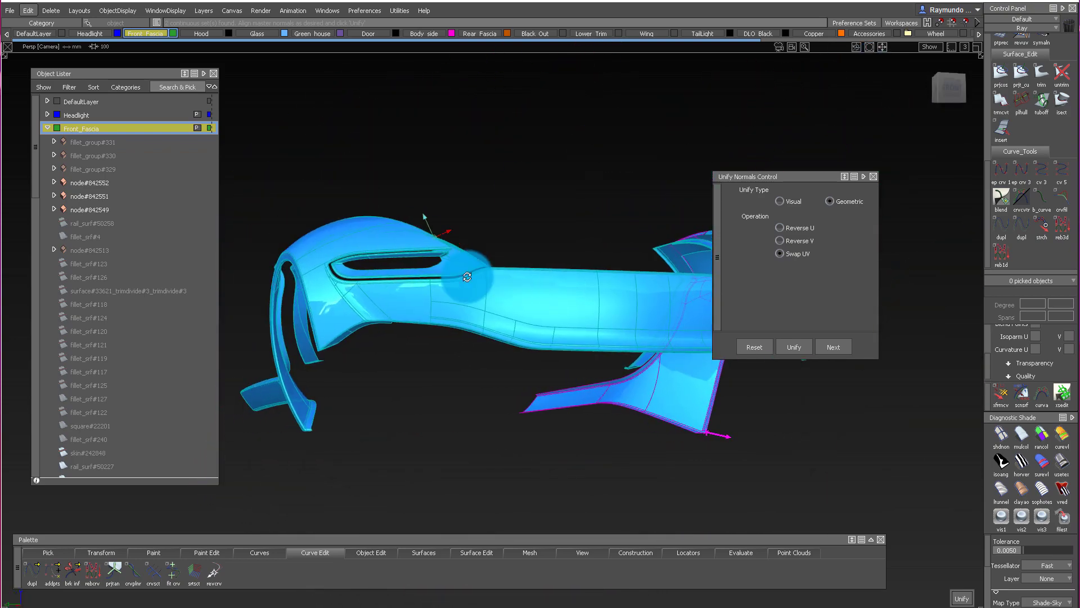
pyautogui.keyDown('alt'); pyautogui.keyDown('shift'); pyautogui.moveTo(467, 277); pyautogui.dragTo(268, 309); pyautogui.keyUp('shift'); pyautogui.keyUp('alt')
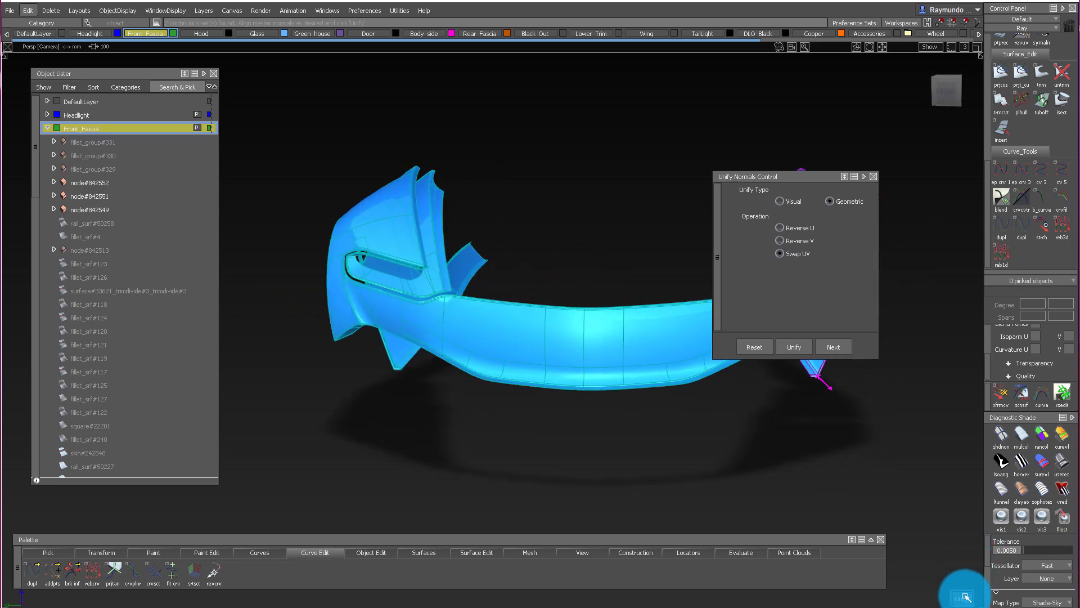
# Unify the geometric orientation of the classified front fascia surface sets
pyautogui.keyDown('alt'); pyautogui.keyDown('shift'); pyautogui.moveTo(561, 263); pyautogui.dragTo(551, 287); pyautogui.keyUp('shift'); pyautogui.keyUp('alt')
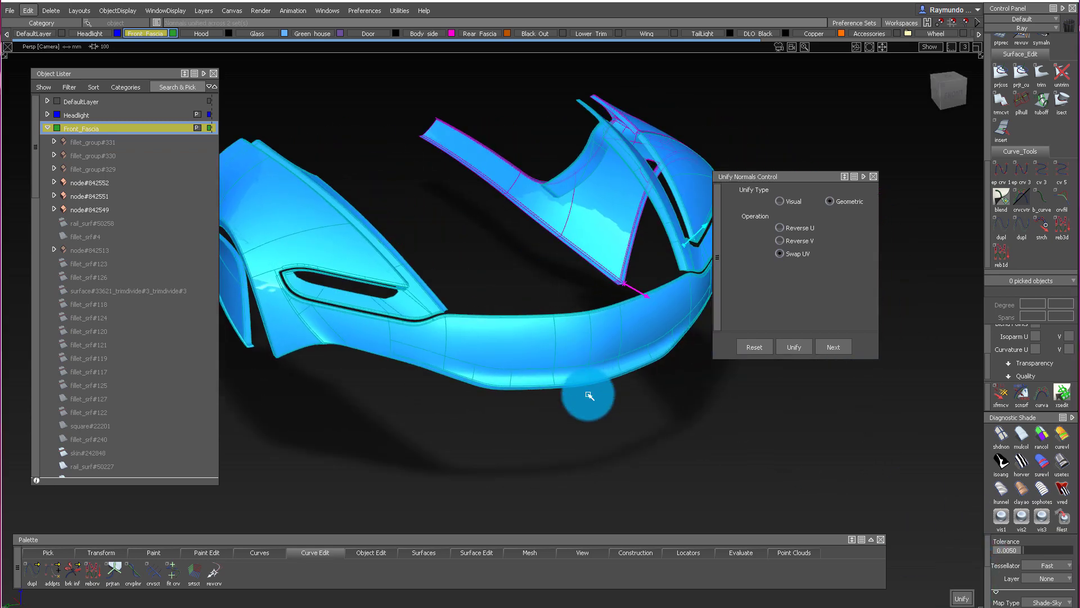
pyautogui.keyDown('alt'); pyautogui.keyDown('shift'); pyautogui.moveTo(662, 461); pyautogui.dragTo(708, 478); pyautogui.keyUp('shift'); pyautogui.keyUp('alt')
pyautogui.click(959, 595)
pyautogui.keyDown('alt'); pyautogui.keyDown('shift'); pyautogui.moveTo(692, 360); pyautogui.dragTo(528, 208); pyautogui.keyUp('shift'); pyautogui.keyUp('alt')
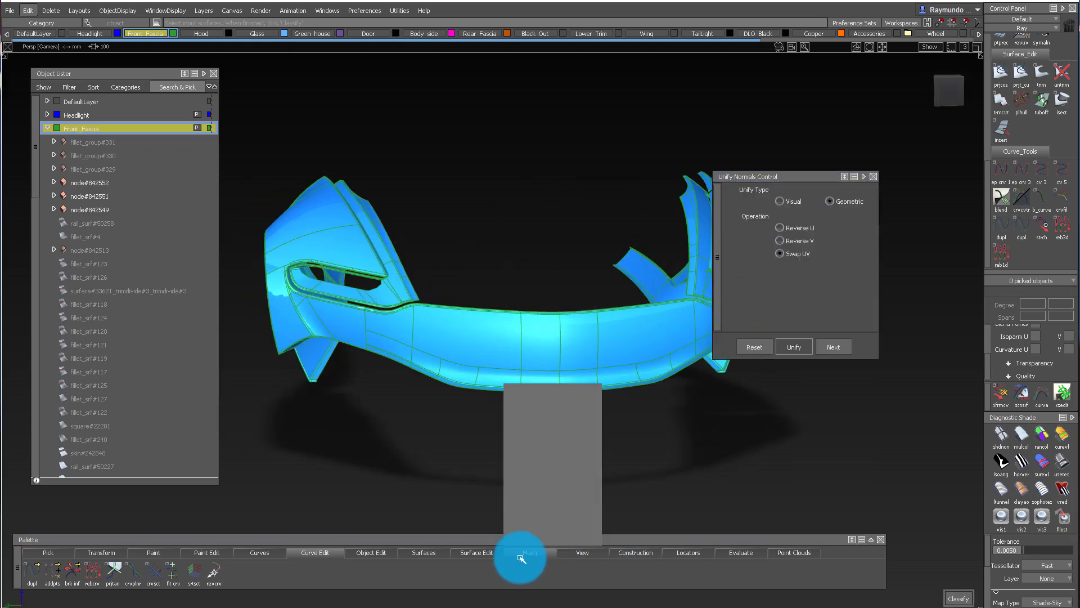
# Display the geometric surface orientation again and examine the fascia, wheel arches and headlight openings from all around
pyautogui.moveTo(521, 558); pyautogui.dragTo(493, 528)
pyautogui.keyDown('alt'); pyautogui.keyDown('shift'); pyautogui.moveTo(562, 428); pyautogui.dragTo(541, 279); pyautogui.keyUp('shift'); pyautogui.keyUp('alt')
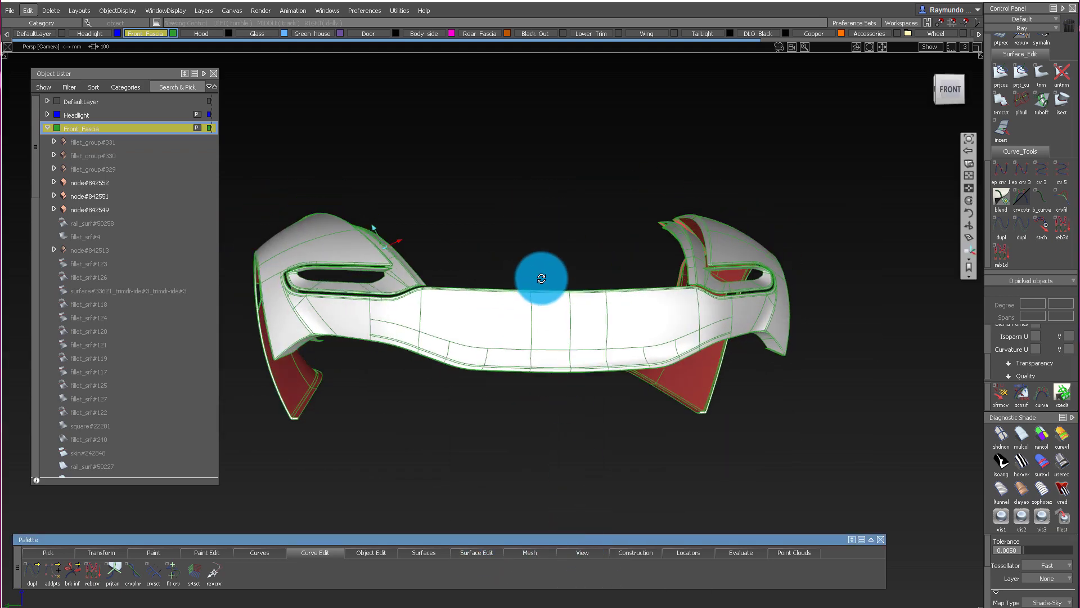
pyautogui.keyDown('alt'); pyautogui.keyDown('shift'); pyautogui.moveTo(665, 293); pyautogui.dragTo(601, 356); pyautogui.keyUp('shift'); pyautogui.keyUp('alt')
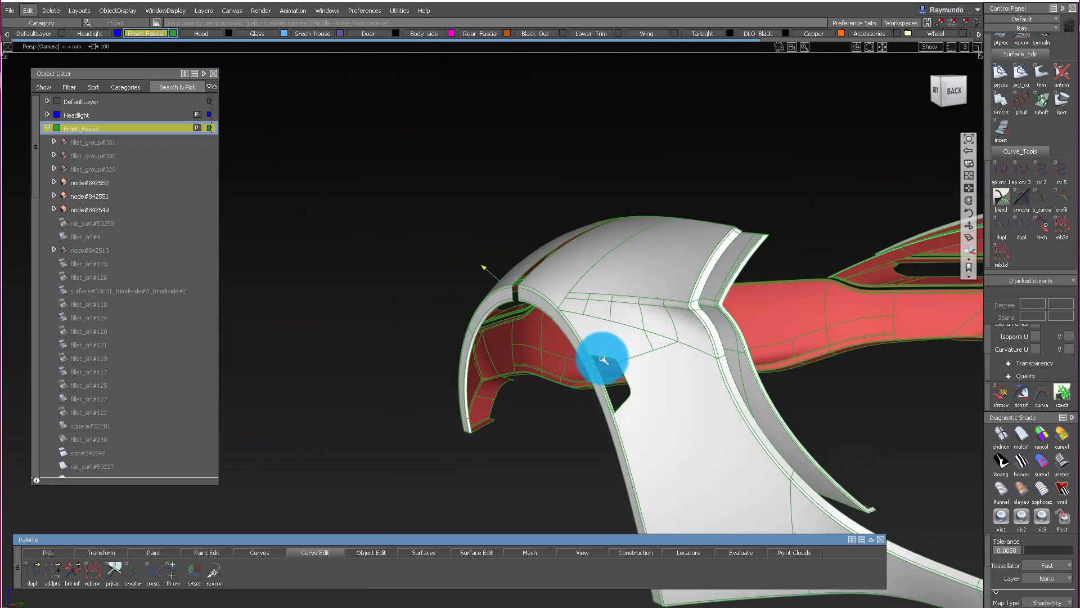
pyautogui.keyDown('alt'); pyautogui.keyDown('shift'); pyautogui.moveTo(600, 356); pyautogui.dragTo(642, 376, button='right'); pyautogui.keyUp('shift'); pyautogui.keyUp('alt')
pyautogui.keyDown('alt'); pyautogui.keyDown('shift'); pyautogui.moveTo(642, 376); pyautogui.dragTo(880, 284); pyautogui.keyUp('shift'); pyautogui.keyUp('alt')
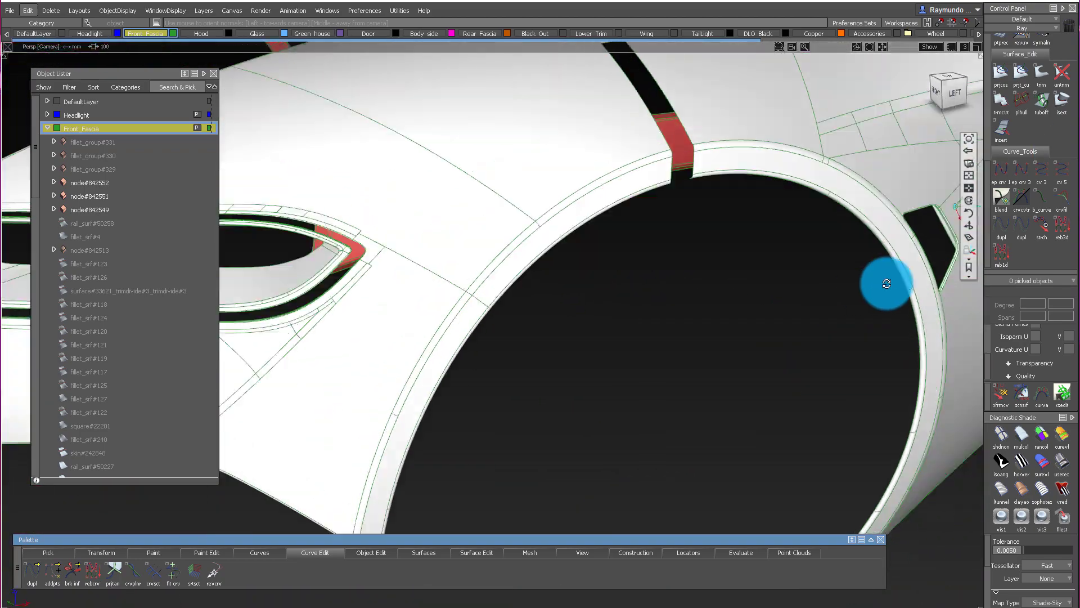
pyautogui.keyDown('alt'); pyautogui.keyDown('shift'); pyautogui.moveTo(880, 284); pyautogui.dragTo(692, 598, button='right'); pyautogui.keyUp('shift'); pyautogui.keyUp('alt')
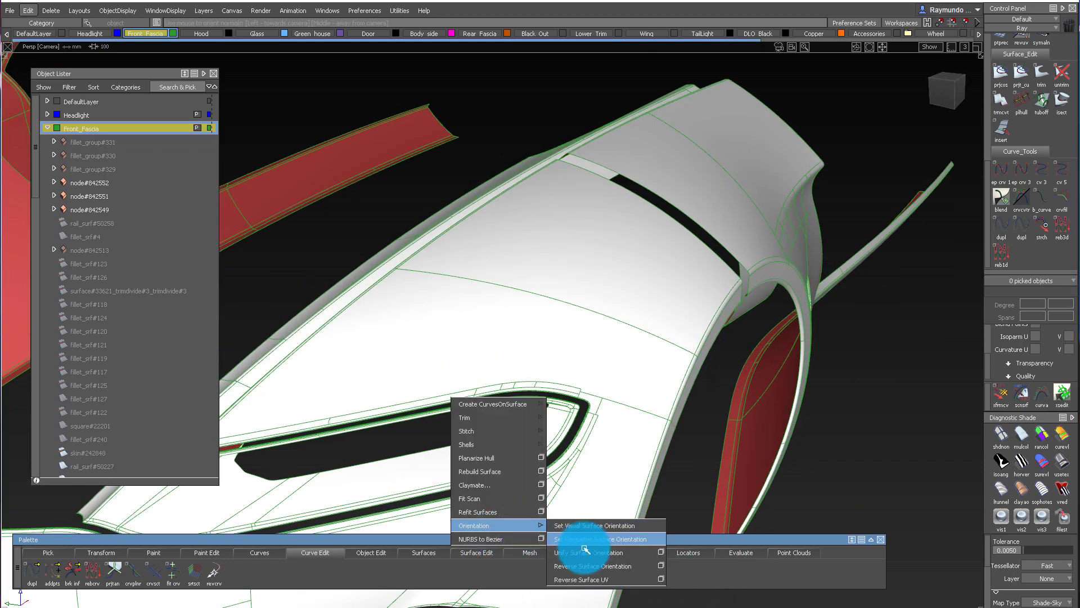
# Display the visual surface orientation and examine the front fascia's fenders, wheel arches and bumper from all around
pyautogui.click(584, 525)
pyautogui.keyDown('alt'); pyautogui.keyDown('shift'); pyautogui.moveTo(796, 284); pyautogui.dragTo(569, 345); pyautogui.keyUp('shift'); pyautogui.keyUp('alt')
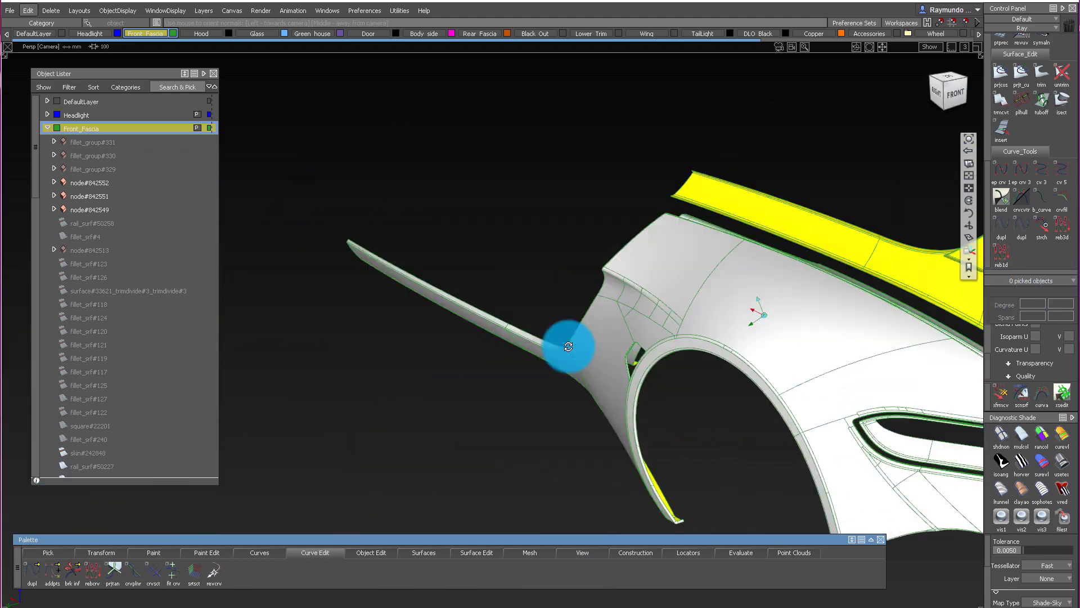
pyautogui.keyDown('alt'); pyautogui.keyDown('shift'); pyautogui.moveTo(569, 345); pyautogui.dragTo(525, 342, button='right'); pyautogui.keyUp('shift'); pyautogui.keyUp('alt')
pyautogui.keyDown('alt'); pyautogui.keyDown('shift'); pyautogui.moveTo(524, 340); pyautogui.dragTo(468, 332); pyautogui.keyUp('shift'); pyautogui.keyUp('alt')
pyautogui.keyDown('alt'); pyautogui.keyDown('shift'); pyautogui.moveTo(468, 332); pyautogui.dragTo(516, 378, button='right'); pyautogui.keyUp('shift'); pyautogui.keyUp('alt')
pyautogui.click(516, 378)
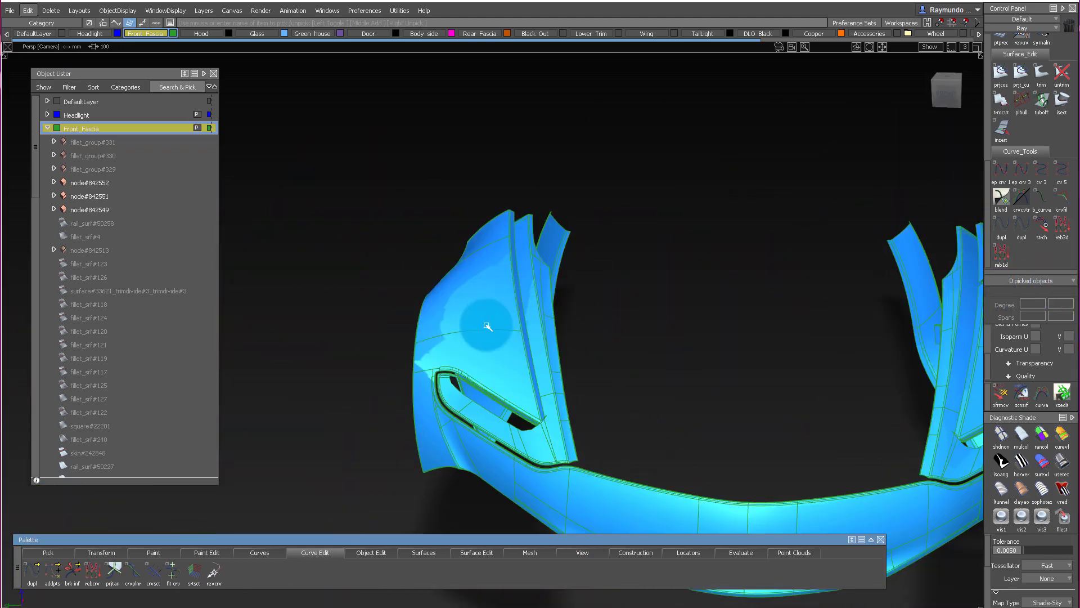
pyautogui.keyDown('alt'); pyautogui.keyDown('shift'); pyautogui.moveTo(588, 429); pyautogui.dragTo(650, 377); pyautogui.keyUp('shift'); pyautogui.keyUp('alt')
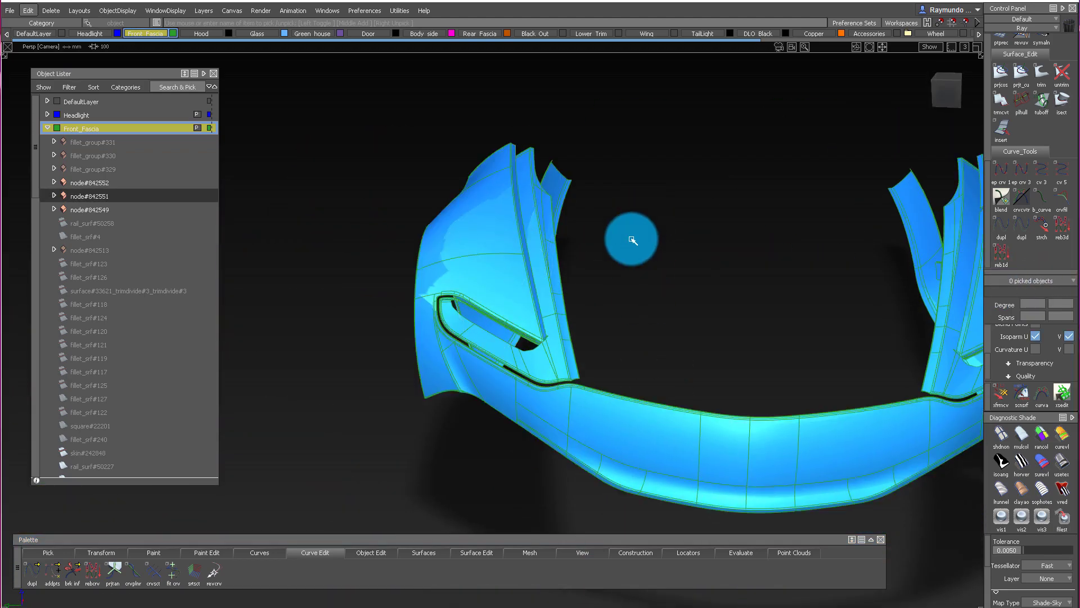
# Make all hidden car objects visible, pick every Front_Fascia layer object and hide everything unselected
pyautogui.keyDown('alt'); pyautogui.keyDown('shift'); pyautogui.moveTo(627, 274); pyautogui.dragTo(108, 19); pyautogui.keyUp('shift'); pyautogui.keyUp('alt')
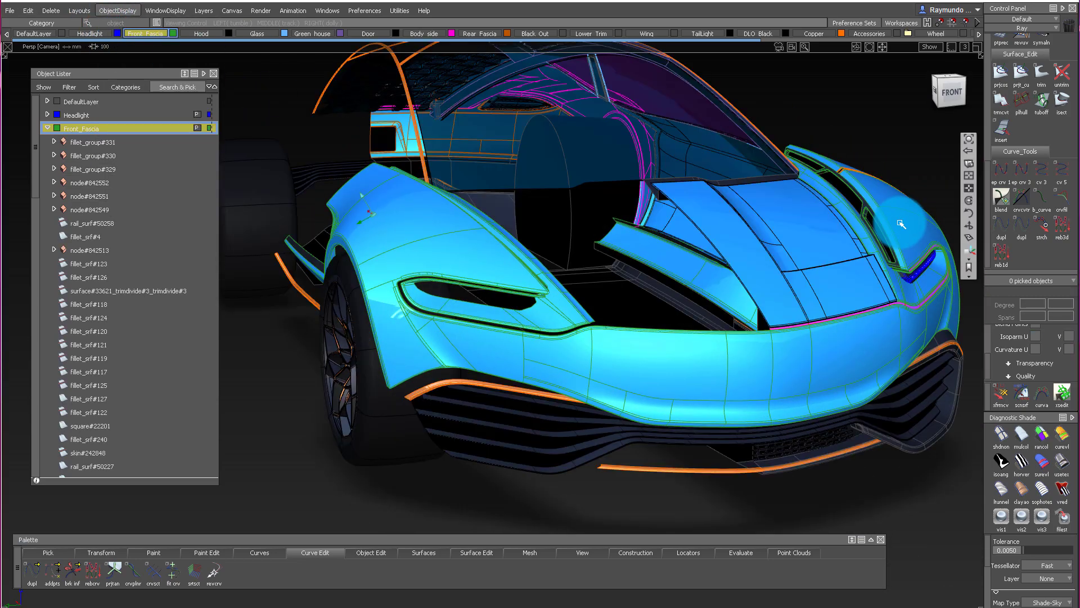
pyautogui.keyDown('alt'); pyautogui.keyDown('shift'); pyautogui.moveTo(789, 211); pyautogui.dragTo(143, 49); pyautogui.keyUp('shift'); pyautogui.keyUp('alt')
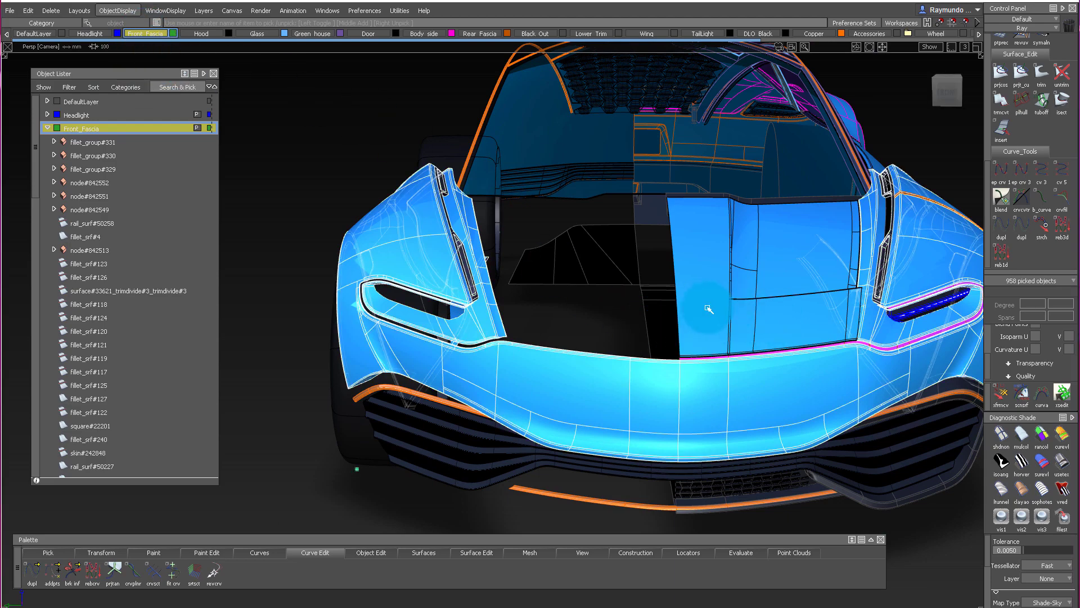
pyautogui.keyDown('alt'); pyautogui.keyDown('shift'); pyautogui.moveTo(709, 309); pyautogui.dragTo(589, 284); pyautogui.keyUp('shift'); pyautogui.keyUp('alt')
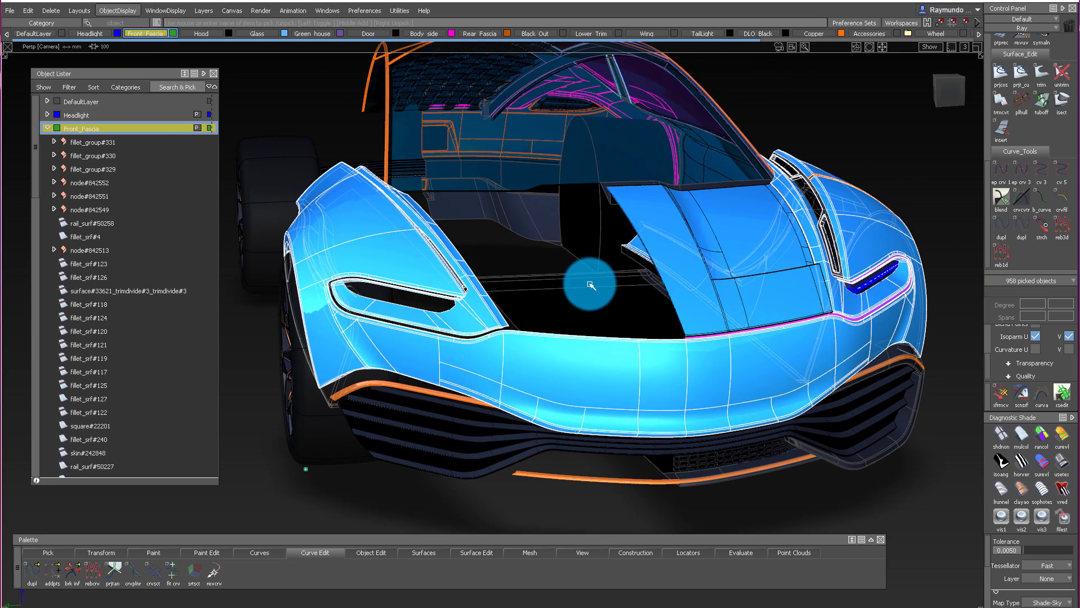
pyautogui.click(119, 125)
pyautogui.moveTo(539, 117)
pyautogui.keyDown('alt'); pyautogui.keyDown('shift'); pyautogui.mouseDown()
pyautogui.moveTo(643, 184)
pyautogui.moveTo(647, 267)
pyautogui.moveTo(504, 248)
pyautogui.moveTo(483, 288)
pyautogui.moveTo(563, 200)
pyautogui.moveTo(622, 109)
pyautogui.moveTo(721, 85)
pyautogui.moveTo(428, 136)
pyautogui.moveTo(700, 141)
pyautogui.moveTo(390, 162)
pyautogui.moveTo(229, 152)
pyautogui.moveTo(346, 175)
pyautogui.moveTo(803, 410)
pyautogui.moveTo(798, 530)
pyautogui.moveTo(795, 422)
pyautogui.moveTo(415, 414)
pyautogui.moveTo(814, 287)
pyautogui.moveTo(831, 366)
pyautogui.moveTo(778, 306)
pyautogui.moveTo(359, 332)
pyautogui.moveTo(585, 241)
pyautogui.moveTo(572, 251)
pyautogui.moveTo(415, 224)
pyautogui.moveTo(759, 207)
pyautogui.mouseUp(); pyautogui.keyUp('shift'); pyautogui.keyUp('alt')
# Hide the already grouped fascia surfaces node#842551, node#842552, node#842549, node#842513 and node#842550
pyautogui.click(82, 195)
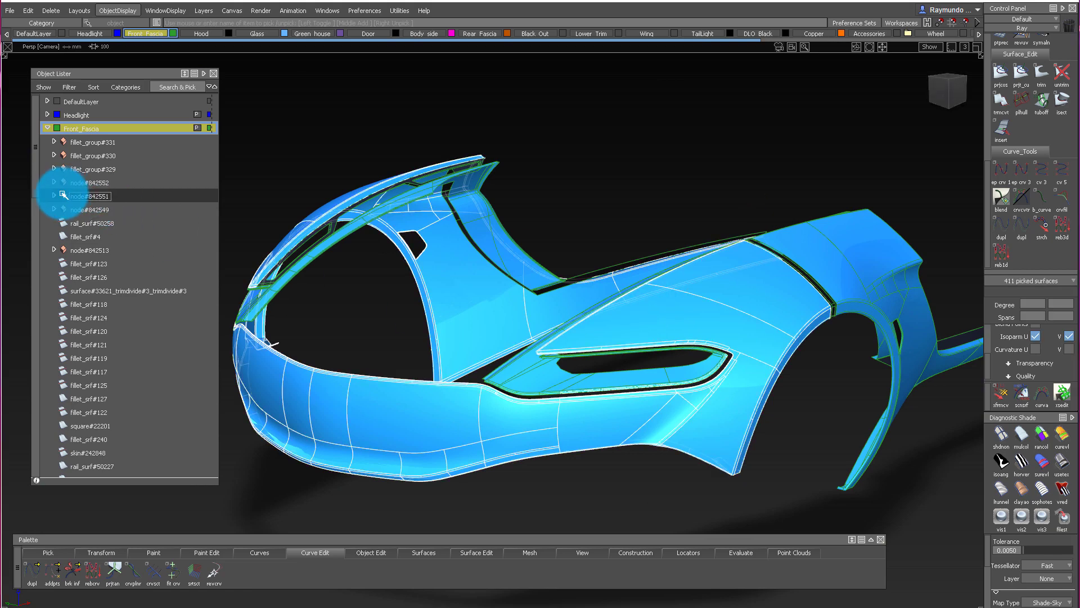
pyautogui.click(64, 185)
pyautogui.click(64, 185)
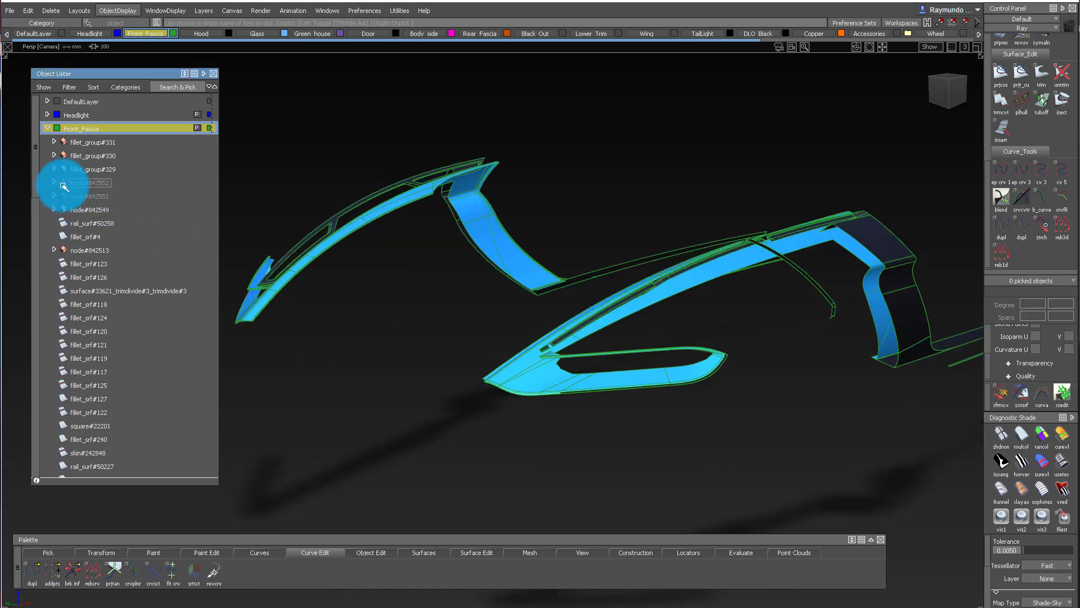
pyautogui.click(63, 207)
pyautogui.keyDown('alt'); pyautogui.keyDown('shift'); pyautogui.moveTo(486, 273); pyautogui.dragTo(761, 229); pyautogui.keyUp('shift'); pyautogui.keyUp('alt')
pyautogui.keyDown('alt'); pyautogui.keyDown('shift'); pyautogui.moveTo(675, 237); pyautogui.dragTo(202, 242); pyautogui.keyUp('shift'); pyautogui.keyUp('alt')
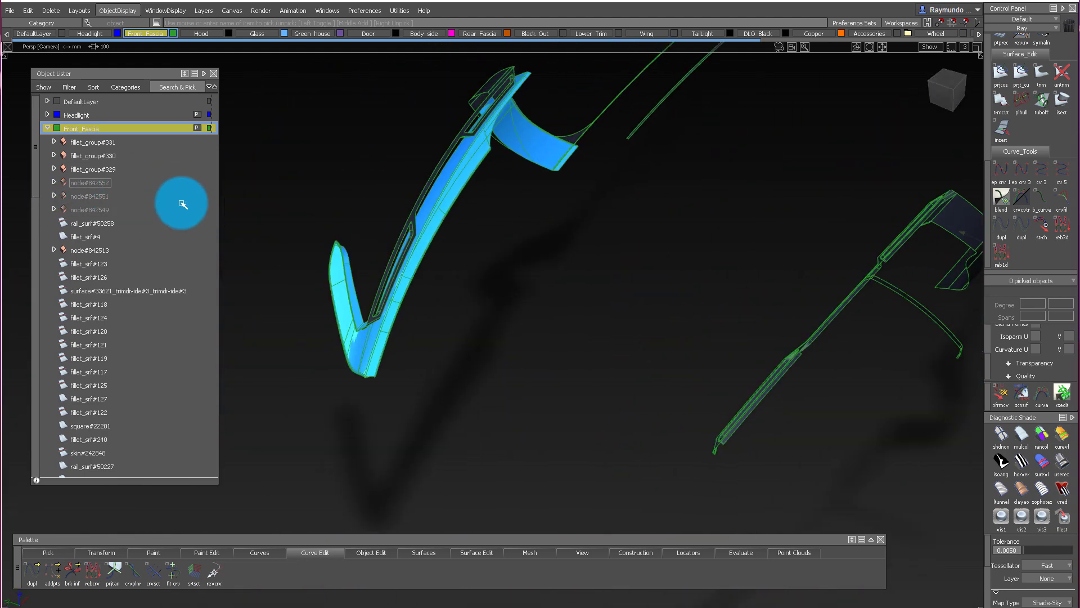
pyautogui.keyDown('alt'); pyautogui.keyDown('shift'); pyautogui.moveTo(470, 295); pyautogui.dragTo(563, 288); pyautogui.keyUp('shift'); pyautogui.keyUp('alt')
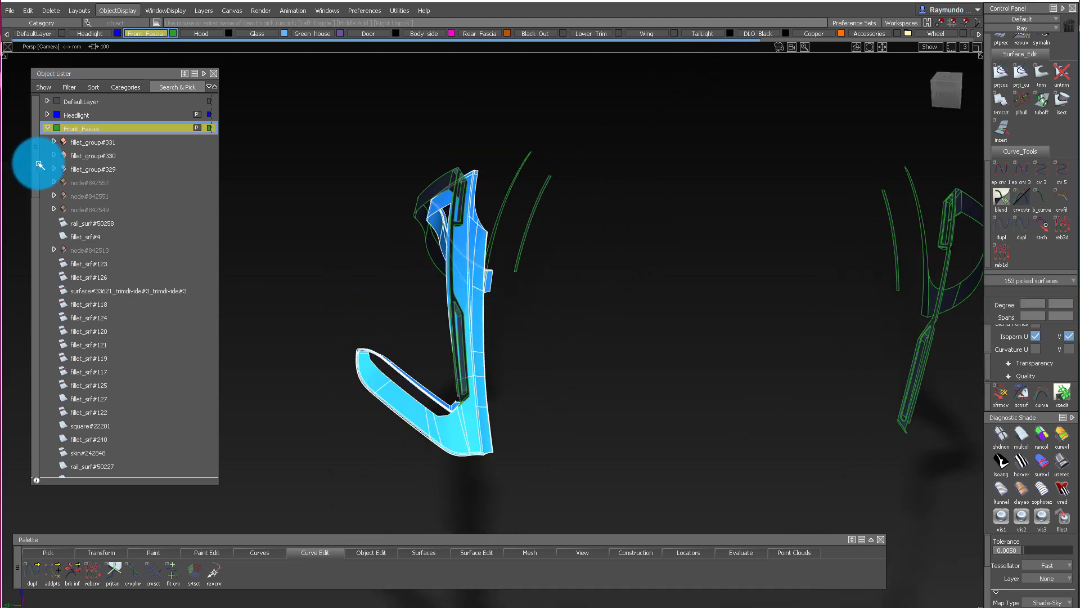
pyautogui.moveTo(36, 231); pyautogui.dragTo(36, 332)
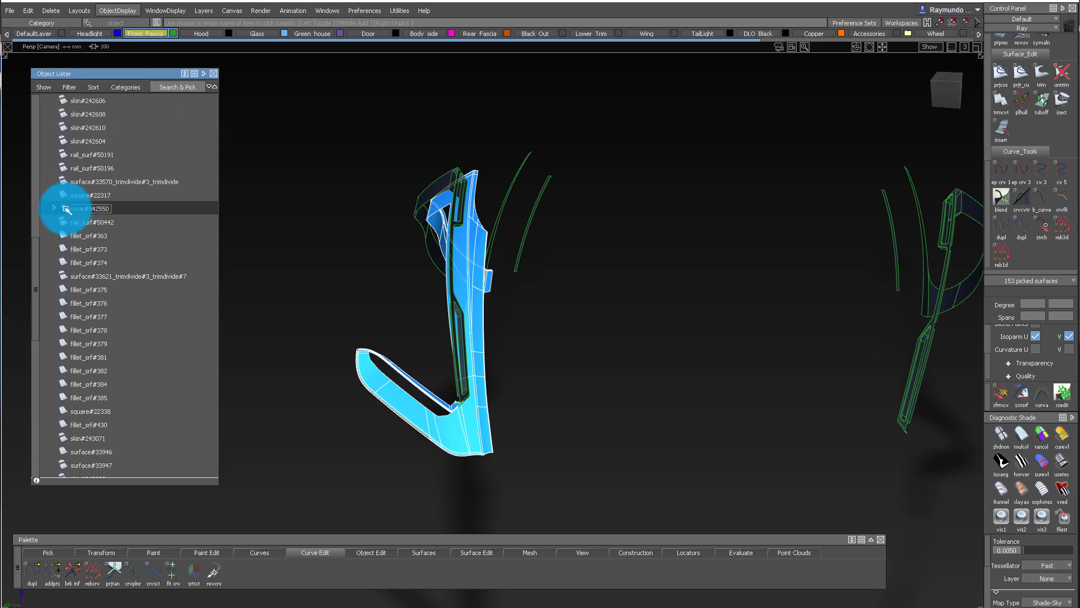
pyautogui.click(65, 208)
# Examine the remaining ungrouped fascia surfaces on both sides of the car, including the vent frames and rail strips
pyautogui.keyDown('alt'); pyautogui.keyDown('shift'); pyautogui.moveTo(309, 326); pyautogui.dragTo(324, 400); pyautogui.keyUp('shift'); pyautogui.keyUp('alt')
pyautogui.keyDown('alt'); pyautogui.keyDown('shift'); pyautogui.moveTo(501, 111); pyautogui.dragTo(537, 128, button='right'); pyautogui.keyUp('shift'); pyautogui.keyUp('alt')
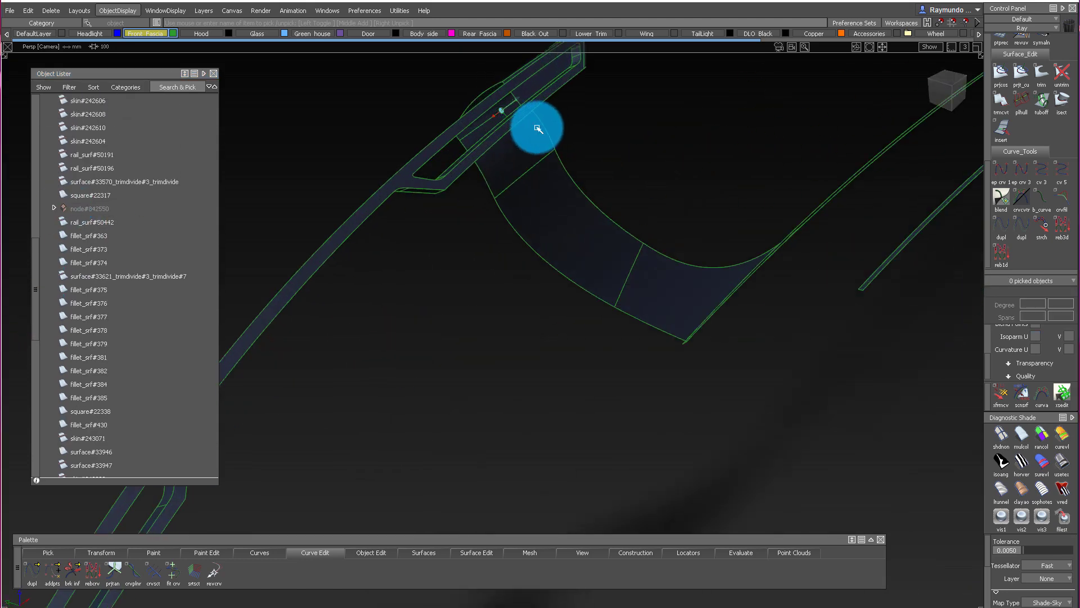
pyautogui.keyDown('alt'); pyautogui.keyDown('shift'); pyautogui.moveTo(538, 128); pyautogui.dragTo(492, 350); pyautogui.keyUp('shift'); pyautogui.keyUp('alt')
pyautogui.keyDown('alt'); pyautogui.keyDown('shift'); pyautogui.moveTo(491, 350); pyautogui.dragTo(600, 262, button='right'); pyautogui.keyUp('shift'); pyautogui.keyUp('alt')
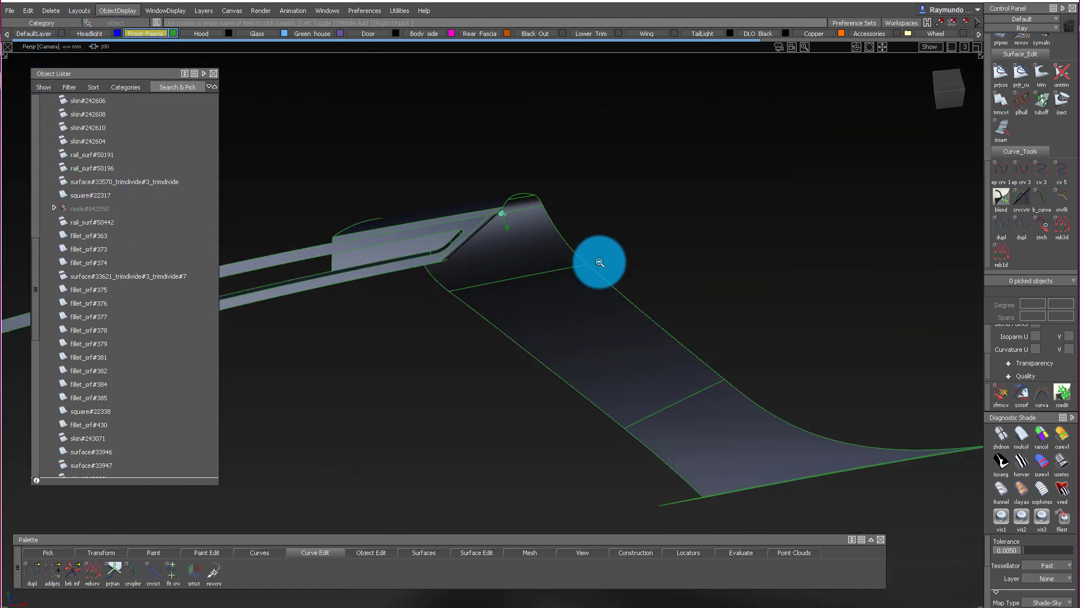
pyautogui.keyDown('alt'); pyautogui.keyDown('shift'); pyautogui.moveTo(600, 262); pyautogui.dragTo(600, 106); pyautogui.keyUp('shift'); pyautogui.keyUp('alt')
pyautogui.keyDown('alt'); pyautogui.keyDown('shift'); pyautogui.moveTo(591, 168); pyautogui.dragTo(635, 274, button='right'); pyautogui.keyUp('shift'); pyautogui.keyUp('alt')
pyautogui.keyDown('alt'); pyautogui.keyDown('shift'); pyautogui.moveTo(635, 274); pyautogui.dragTo(844, 357); pyautogui.keyUp('shift'); pyautogui.keyUp('alt')
pyautogui.keyDown('alt'); pyautogui.keyDown('shift'); pyautogui.moveTo(844, 358); pyautogui.dragTo(680, 350, button='middle'); pyautogui.keyUp('shift'); pyautogui.keyUp('alt')
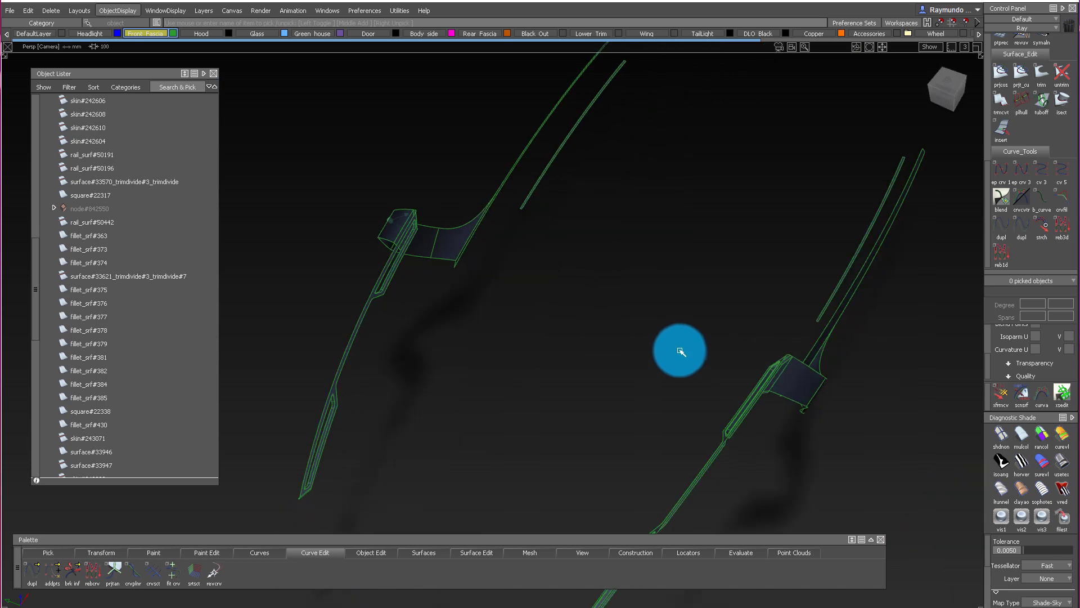
pyautogui.moveTo(681, 352)
pyautogui.keyDown('alt'); pyautogui.keyDown('shift'); pyautogui.mouseDown()
pyautogui.moveTo(776, 362)
pyautogui.moveTo(1056, 245)
pyautogui.moveTo(910, 231)
pyautogui.moveTo(750, 279)
pyautogui.moveTo(556, 282)
pyautogui.moveTo(604, 291)
pyautogui.mouseUp(); pyautogui.keyUp('shift'); pyautogui.keyUp('alt')
pyautogui.keyDown('alt'); pyautogui.keyDown('shift'); pyautogui.moveTo(430, 333); pyautogui.dragTo(745, 383); pyautogui.keyUp('shift'); pyautogui.keyUp('alt')
pyautogui.keyDown('alt'); pyautogui.keyDown('shift'); pyautogui.moveTo(697, 321); pyautogui.dragTo(792, 348); pyautogui.keyUp('shift'); pyautogui.keyUp('alt')
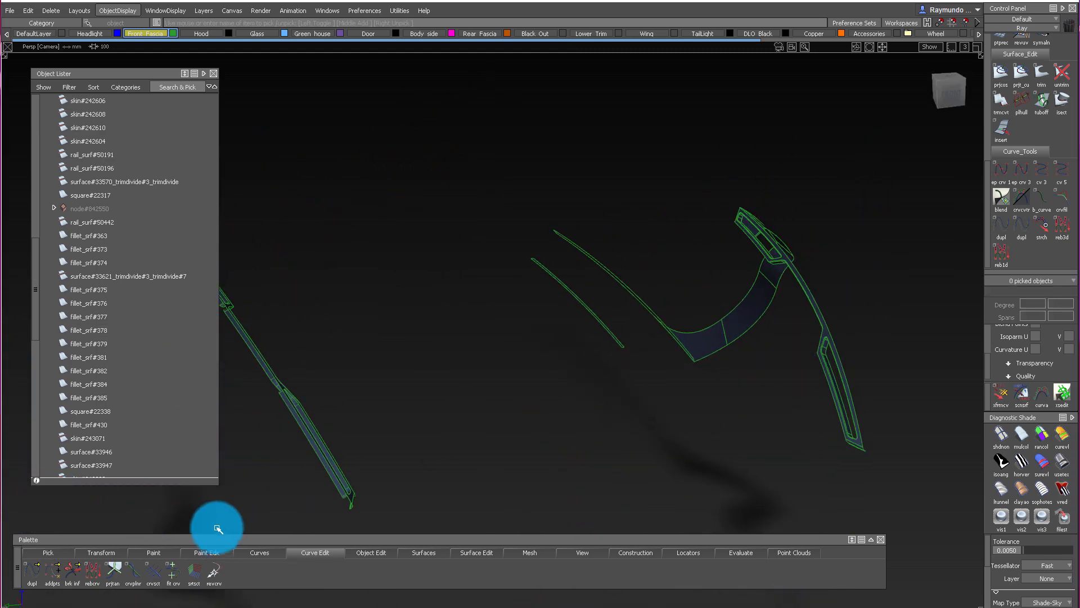
# Pick the connected vent-frame and fender-edge surfaces on one side of the fascia and try to group them
pyautogui.moveTo(219, 529); pyautogui.dragTo(143, 444)
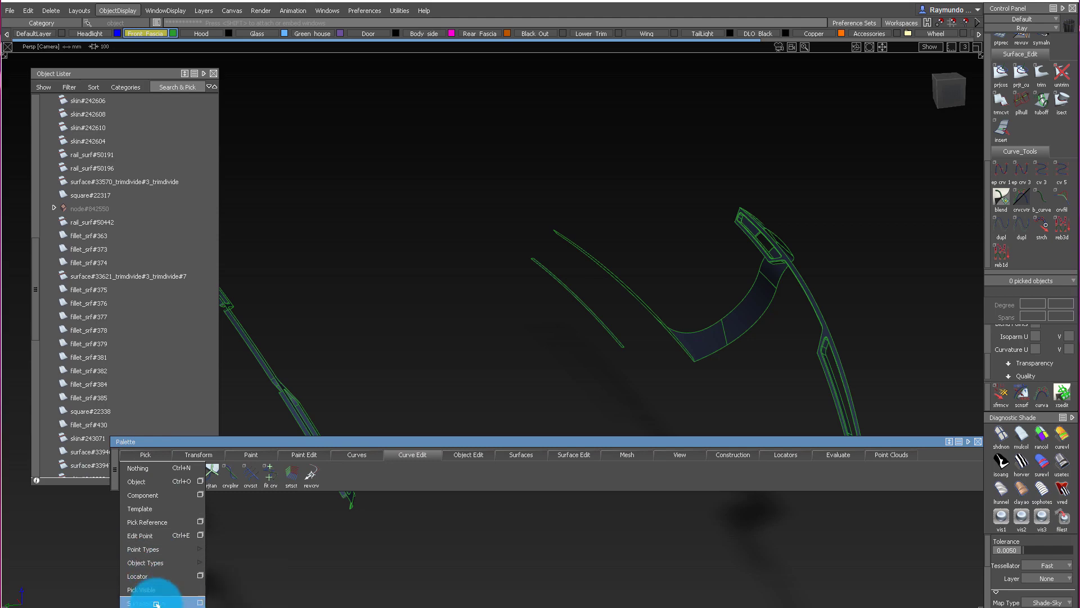
pyautogui.click(829, 334)
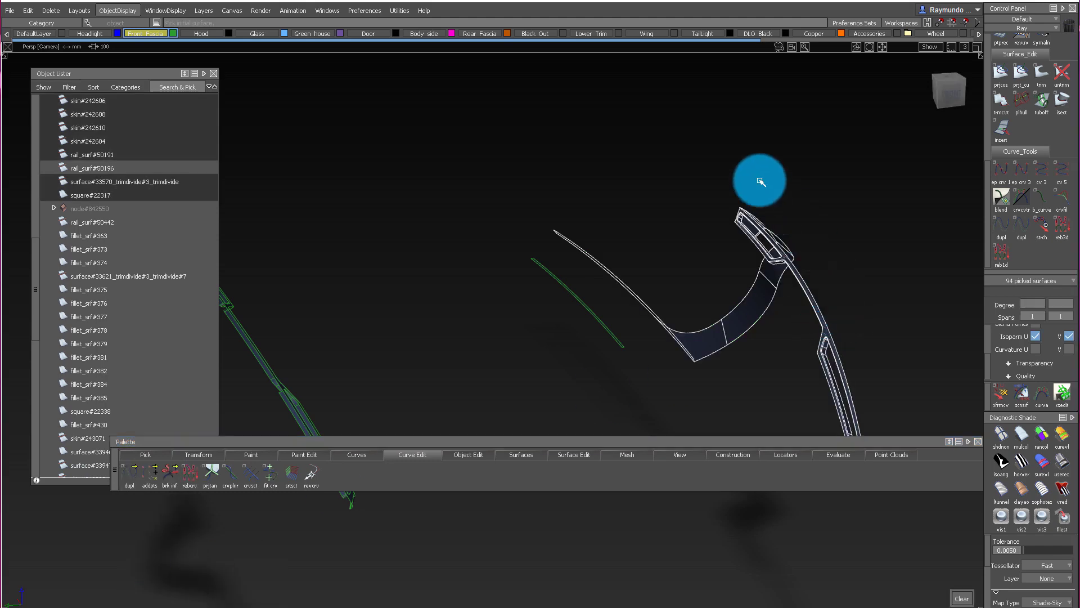
pyautogui.keyDown('alt'); pyautogui.keyDown('shift'); pyautogui.moveTo(759, 180); pyautogui.dragTo(672, 244); pyautogui.keyUp('shift'); pyautogui.keyUp('alt')
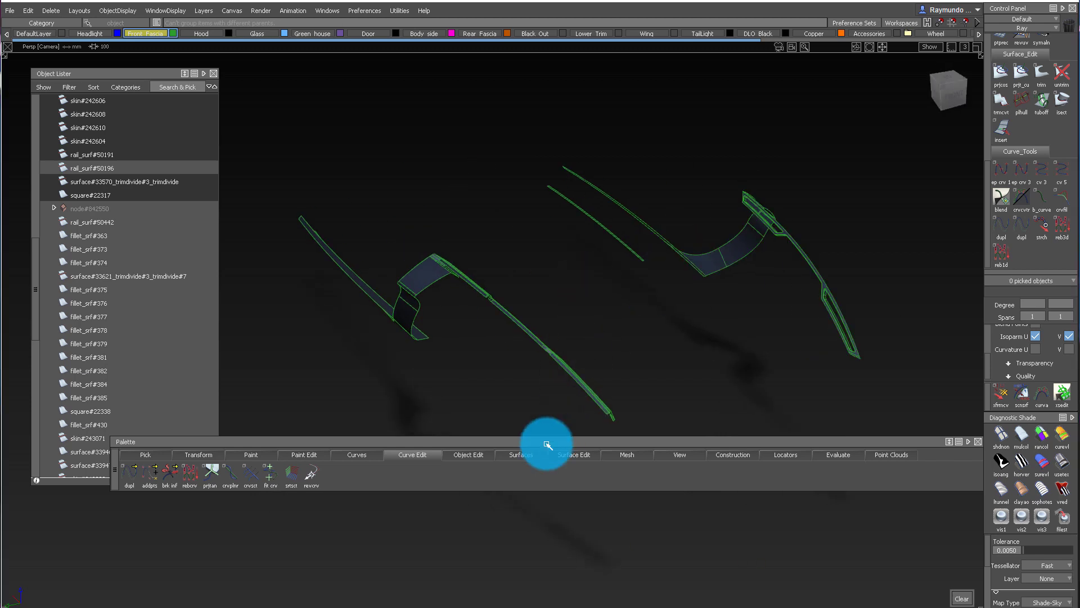
# Pick the connected vent-frame and fender-edge surfaces on the opposite side of the fascia and group them
pyautogui.click(433, 288)
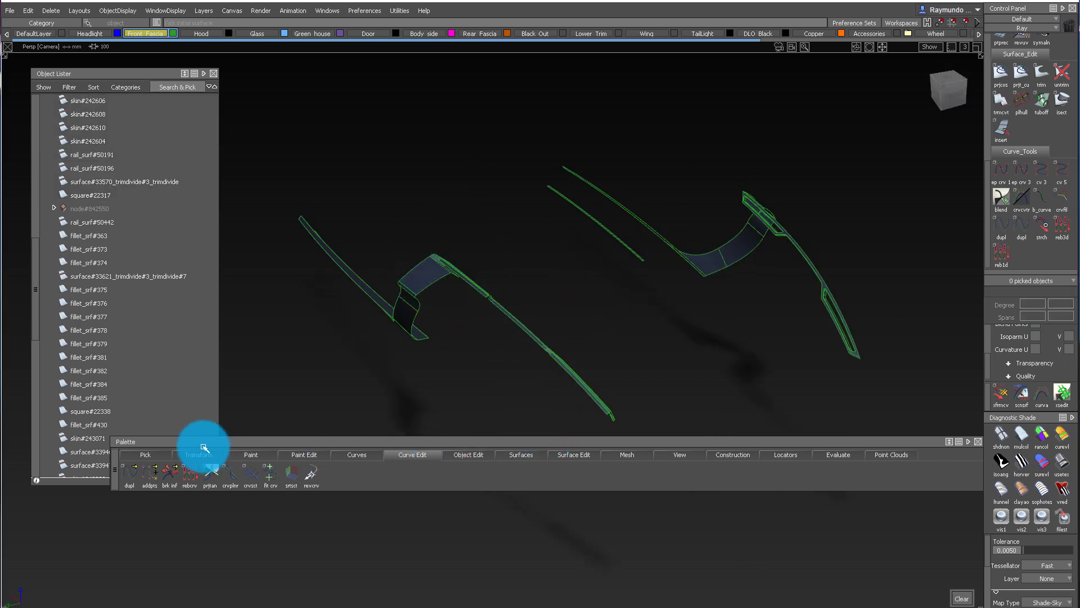
pyautogui.click(145, 454)
pyautogui.click(159, 598)
pyautogui.click(440, 261)
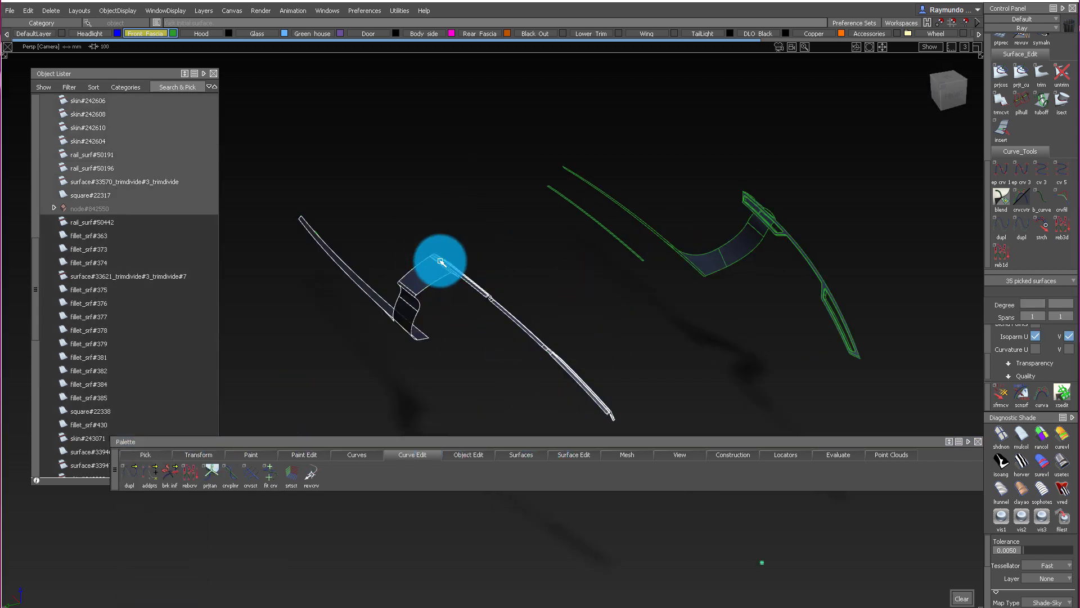
pyautogui.moveTo(441, 261)
pyautogui.keyDown('alt'); pyautogui.keyDown('shift'); pyautogui.mouseDown()
pyautogui.moveTo(424, 244)
pyautogui.moveTo(452, 256)
pyautogui.mouseUp(); pyautogui.keyUp('shift'); pyautogui.keyUp('alt')
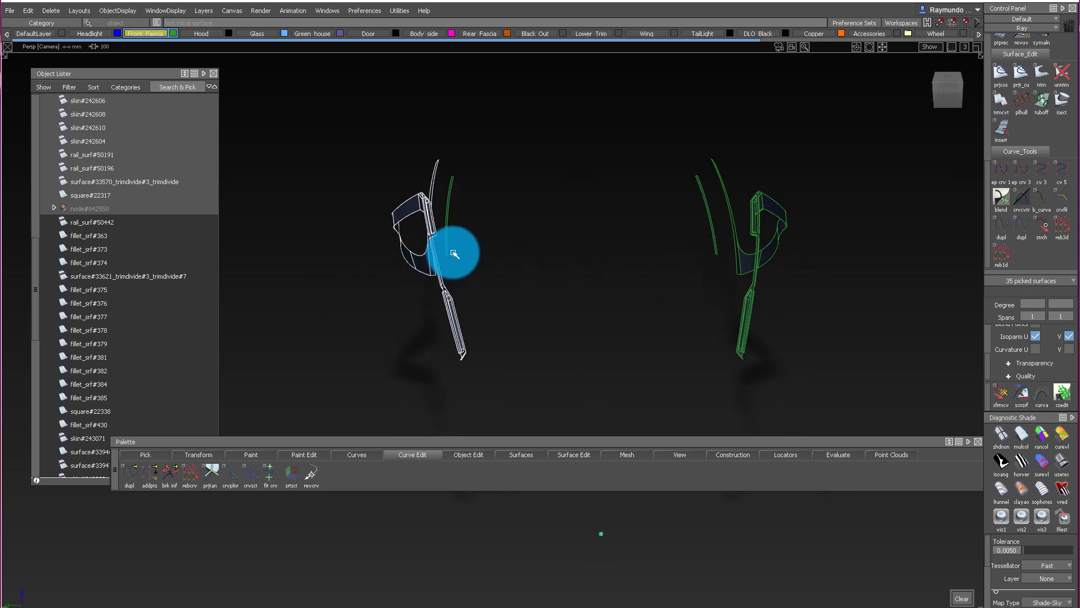
pyautogui.click(565, 188)
pyautogui.keyDown('alt'); pyautogui.keyDown('shift'); pyautogui.moveTo(567, 188); pyautogui.dragTo(473, 192); pyautogui.keyUp('shift'); pyautogui.keyUp('alt')
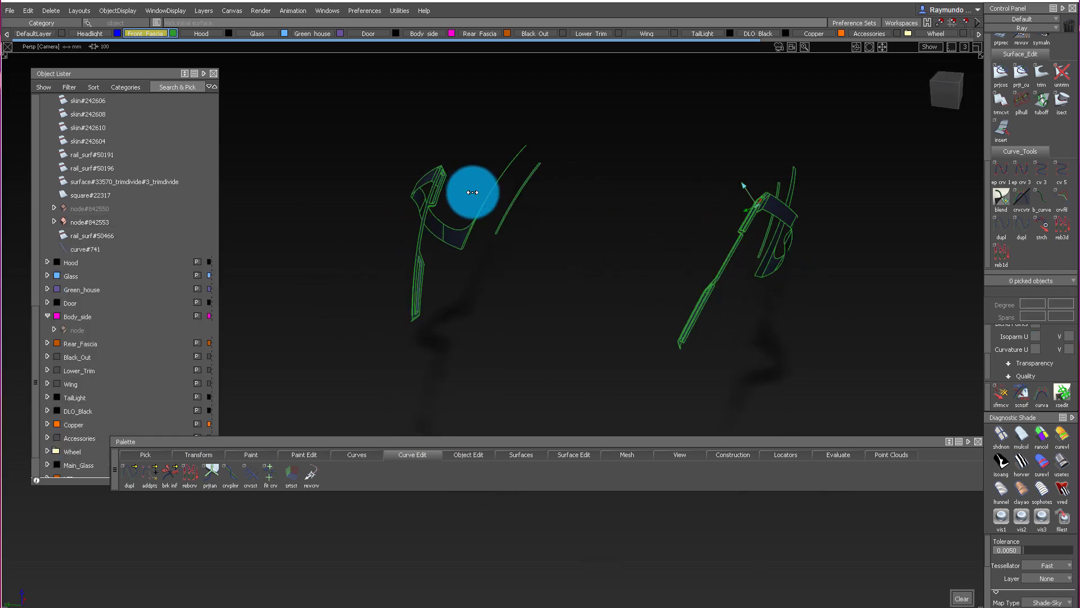
# Pick the loose rail strips on both sides, check them from several angles and clear the selection
pyautogui.click(512, 222)
pyautogui.keyDown('alt'); pyautogui.keyDown('shift'); pyautogui.moveTo(514, 234); pyautogui.dragTo(722, 208); pyautogui.keyUp('shift'); pyautogui.keyUp('alt')
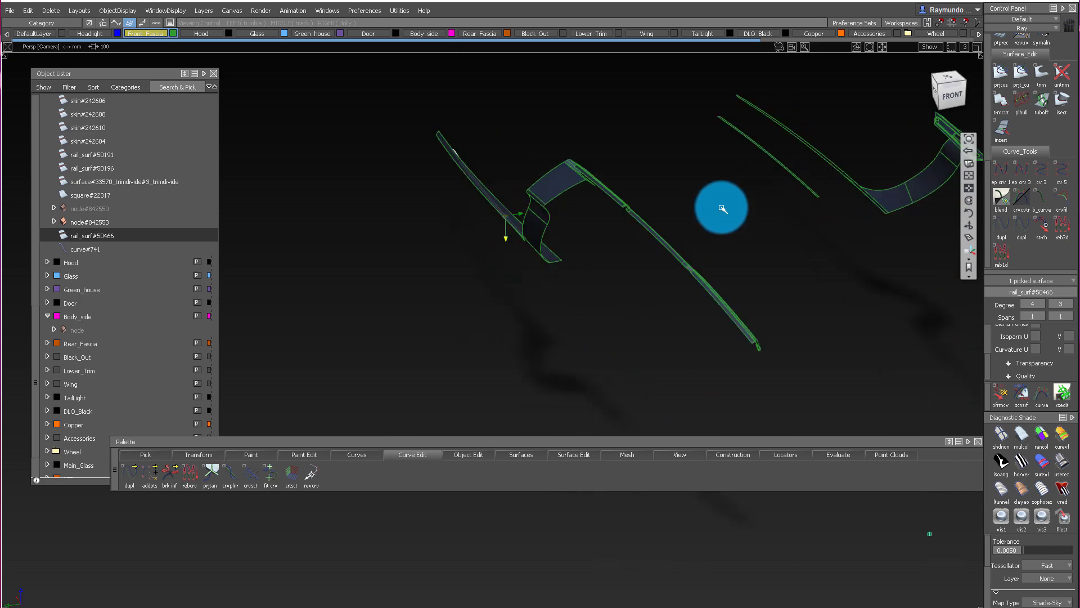
pyautogui.keyDown('shift'); pyautogui.click(786, 178); pyautogui.keyUp('shift')
pyautogui.keyDown('alt'); pyautogui.keyDown('shift'); pyautogui.moveTo(765, 259); pyautogui.dragTo(523, 299); pyautogui.keyUp('shift'); pyautogui.keyUp('alt')
pyautogui.keyDown('alt'); pyautogui.keyDown('shift'); pyautogui.moveTo(675, 371); pyautogui.dragTo(776, 258); pyautogui.keyUp('shift'); pyautogui.keyUp('alt')
pyautogui.click(800, 241)
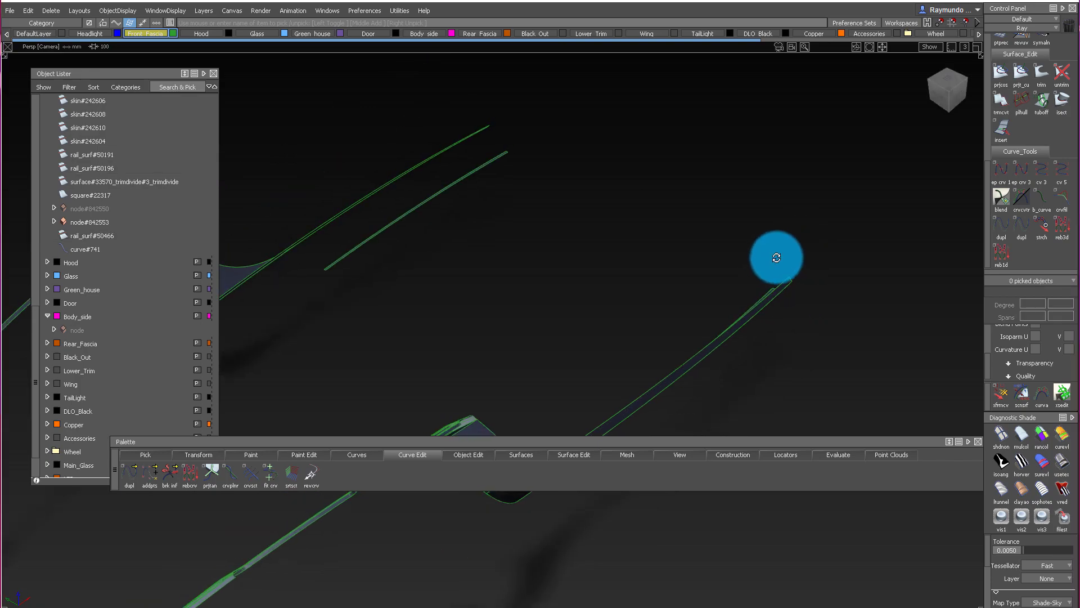
# Make all hidden objects of the car visible again
pyautogui.moveTo(620, 278)
pyautogui.keyDown('alt'); pyautogui.keyDown('shift'); pyautogui.mouseDown()
pyautogui.moveTo(668, 242)
pyautogui.moveTo(566, 150)
pyautogui.moveTo(657, 99)
pyautogui.moveTo(665, 116)
pyautogui.moveTo(525, 212)
pyautogui.moveTo(723, 224)
pyautogui.moveTo(559, 217)
pyautogui.mouseUp(); pyautogui.keyUp('shift'); pyautogui.keyUp('alt')
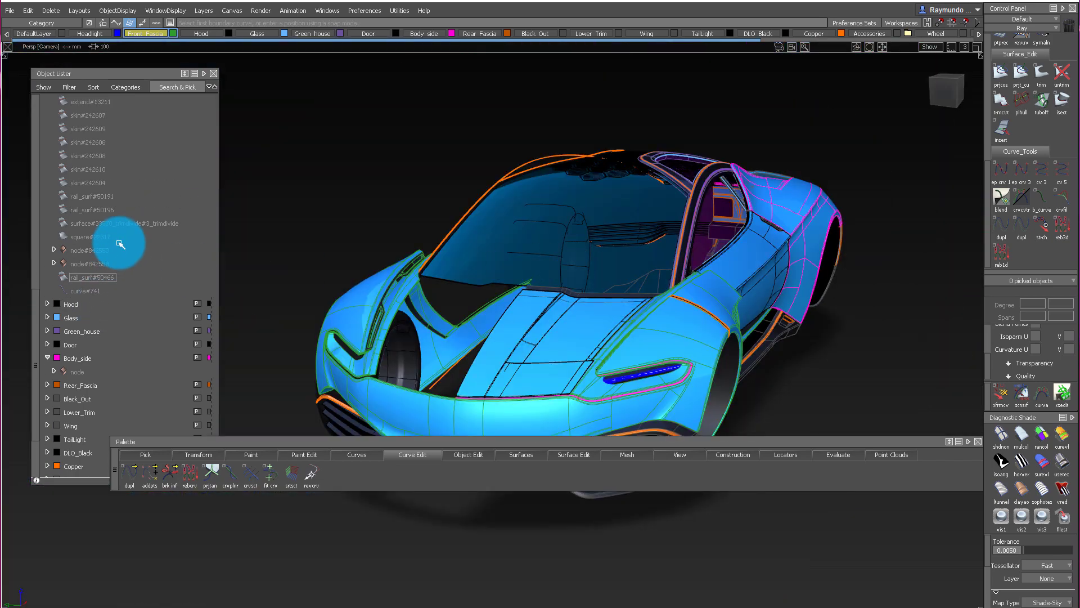
pyautogui.scroll(4, 110, 225)
pyautogui.scroll(2, 106, 193)
pyautogui.click(108, 9)
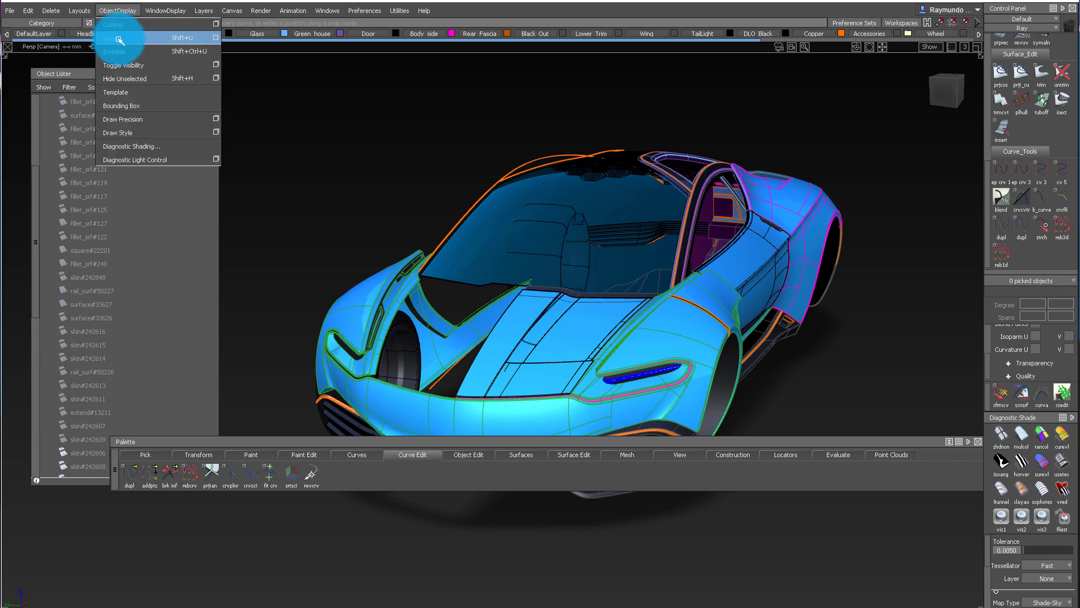
pyautogui.click(119, 40)
pyautogui.keyDown('alt'); pyautogui.keyDown('shift'); pyautogui.moveTo(503, 270); pyautogui.dragTo(427, 270); pyautogui.keyUp('shift'); pyautogui.keyUp('alt')
pyautogui.scroll(5, 96, 205)
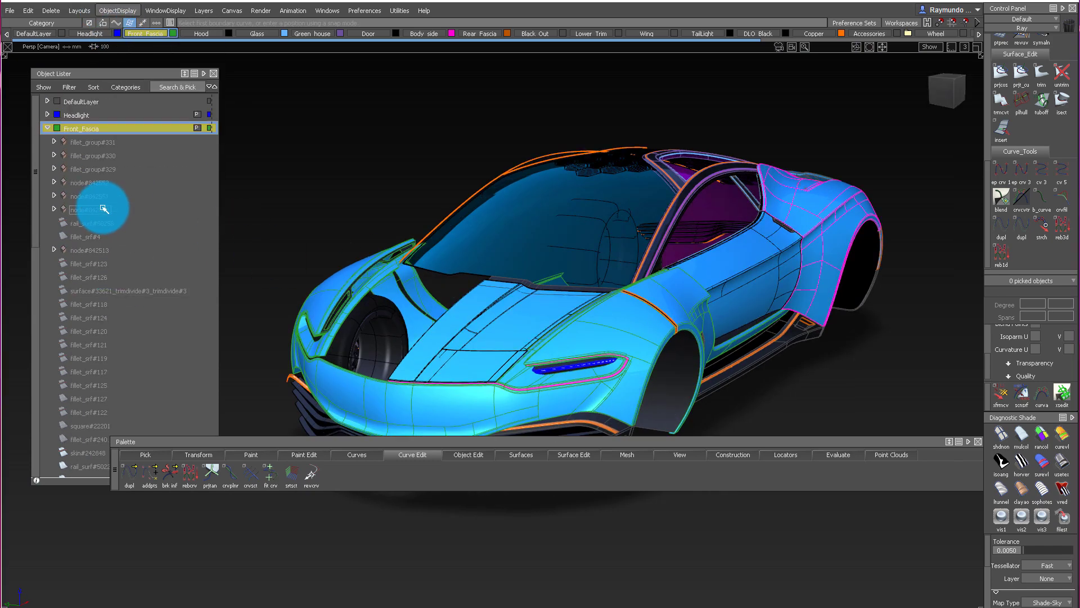
pyautogui.click(87, 115)
pyautogui.click(118, 10)
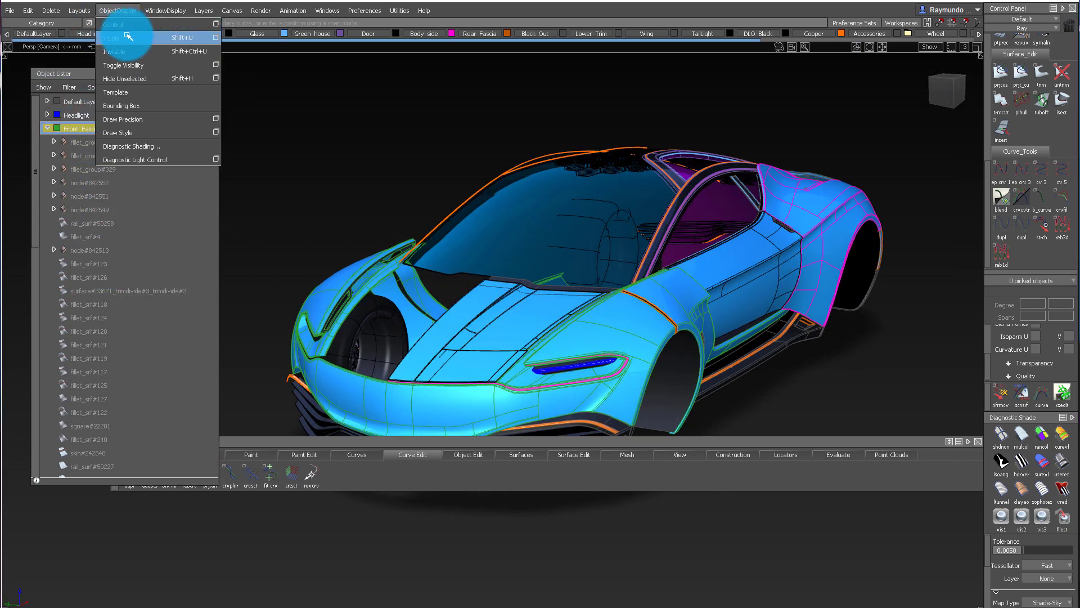
pyautogui.click(129, 38)
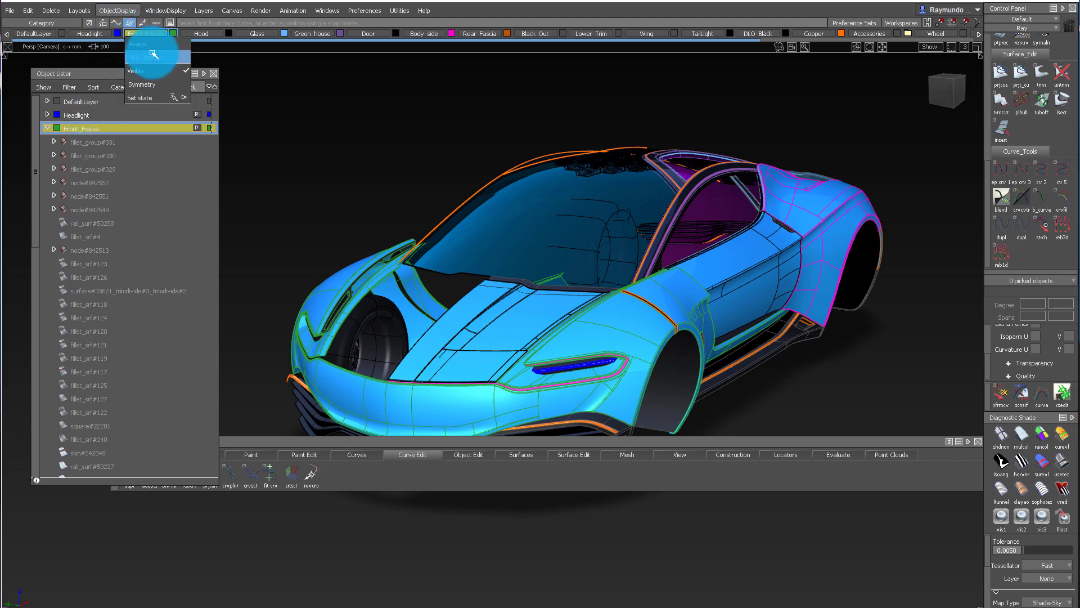
# Pick all Front_Fascia layer objects, hide everything unselected and clear the selection
pyautogui.click(152, 53)
pyautogui.hotkey('alt', 'h')
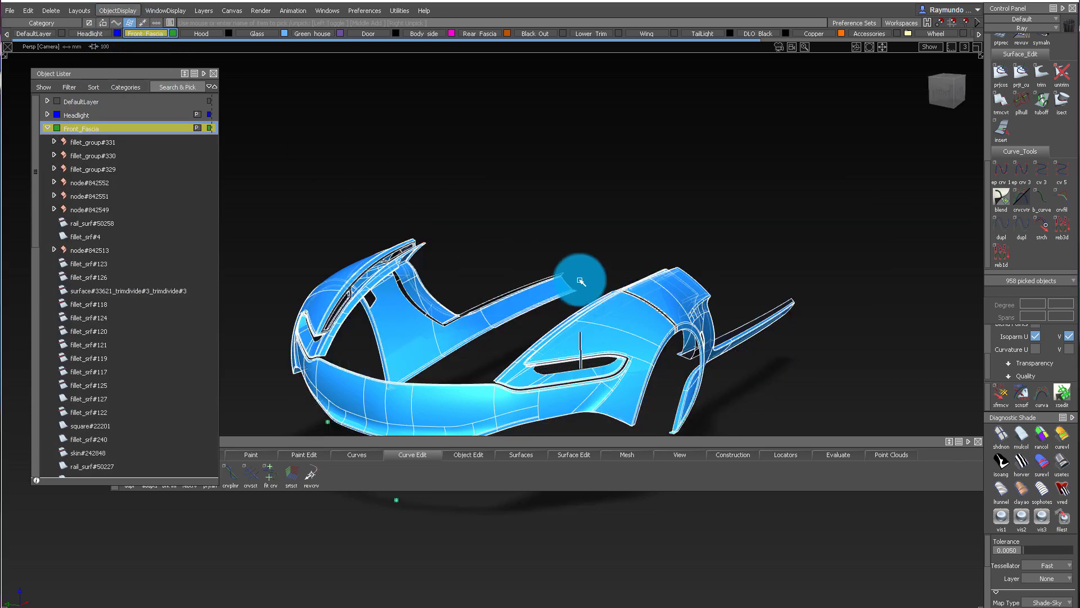
pyautogui.click(579, 280)
# Examine the dark strip across the front fender and the rail_surf#50258 surface in the Front_Fascia layer
pyautogui.keyDown('alt'); pyautogui.keyDown('shift'); pyautogui.moveTo(636, 290); pyautogui.dragTo(478, 332); pyautogui.keyUp('shift'); pyautogui.keyUp('alt')
pyautogui.keyDown('alt'); pyautogui.keyDown('shift'); pyautogui.moveTo(689, 313); pyautogui.dragTo(623, 339, button='right'); pyautogui.keyUp('shift'); pyautogui.keyUp('alt')
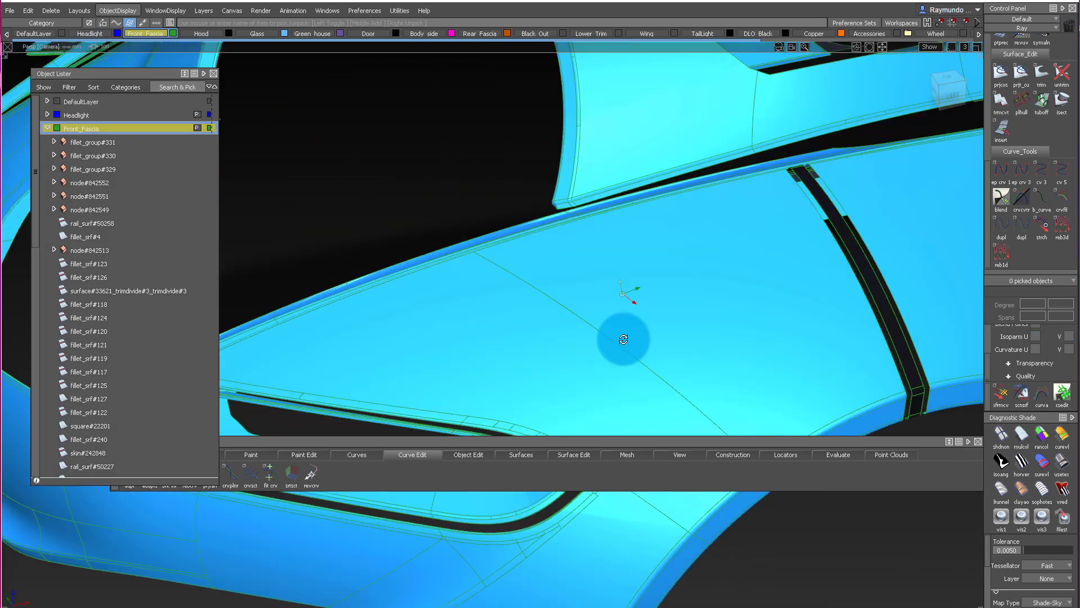
pyautogui.keyDown('alt'); pyautogui.keyDown('shift'); pyautogui.moveTo(624, 339); pyautogui.dragTo(247, 265); pyautogui.keyUp('shift'); pyautogui.keyUp('alt')
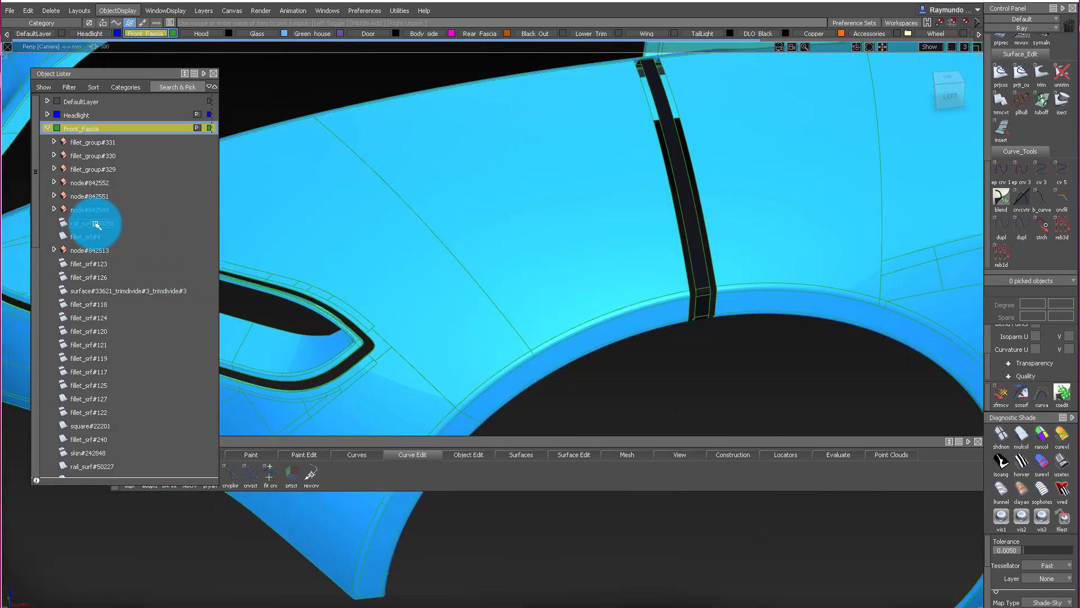
pyautogui.scroll(-8, 575, 239)
pyautogui.scroll(9, 573, 239)
pyautogui.keyDown('alt'); pyautogui.keyDown('shift'); pyautogui.moveTo(526, 197); pyautogui.dragTo(558, 238, button='right'); pyautogui.keyUp('shift'); pyautogui.keyUp('alt')
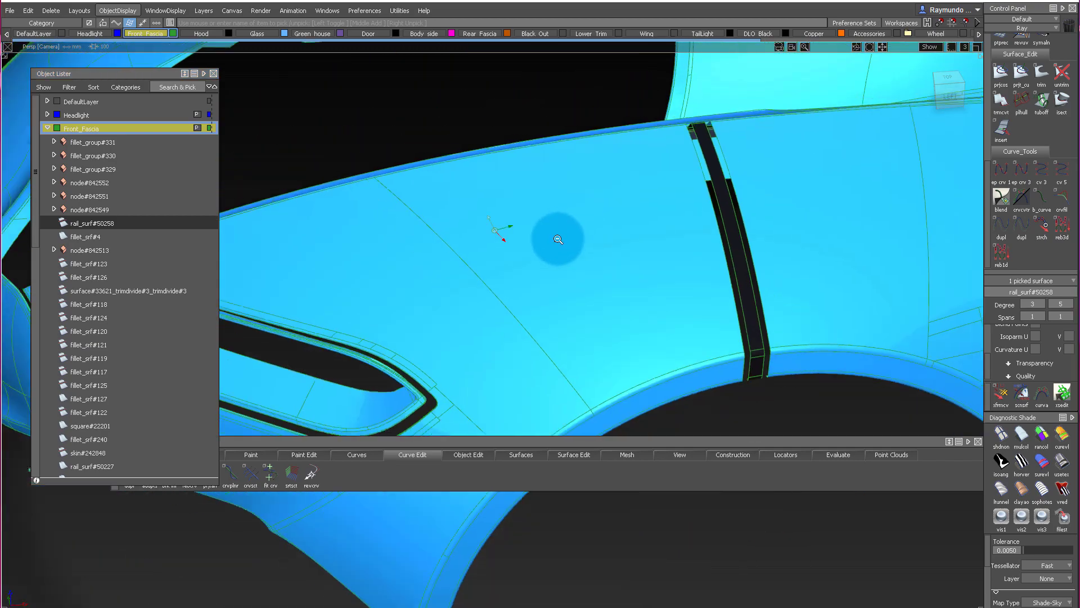
pyautogui.keyDown('alt'); pyautogui.keyDown('shift'); pyautogui.moveTo(557, 238); pyautogui.dragTo(607, 249); pyautogui.keyUp('shift'); pyautogui.keyUp('alt')
pyautogui.moveTo(607, 249)
pyautogui.keyDown('alt'); pyautogui.keyDown('shift'); pyautogui.mouseDown(button='right')
pyautogui.moveTo(644, 255)
pyautogui.moveTo(622, 237)
pyautogui.mouseUp(button='right'); pyautogui.keyUp('shift'); pyautogui.keyUp('alt')
pyautogui.keyDown('alt'); pyautogui.keyDown('shift'); pyautogui.moveTo(622, 236); pyautogui.dragTo(540, 230); pyautogui.keyUp('shift'); pyautogui.keyUp('alt')
# Pick the loose surfaces from fillet_srf#123 through square#22317 in the Object Lister, examine their locations and clear the selection
pyautogui.click(87, 269)
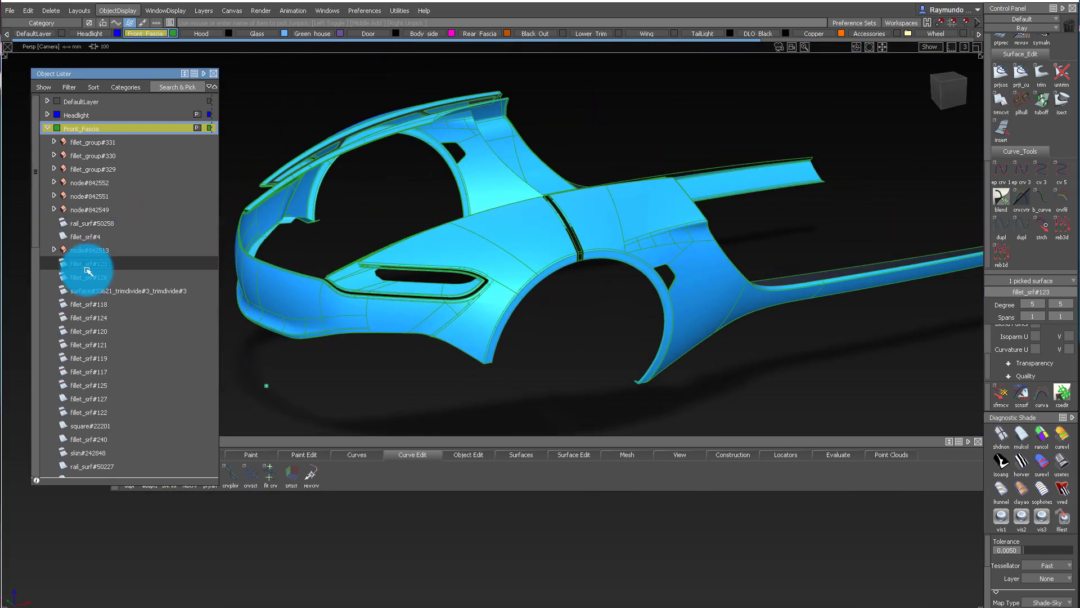
pyautogui.scroll(-8, 101, 262)
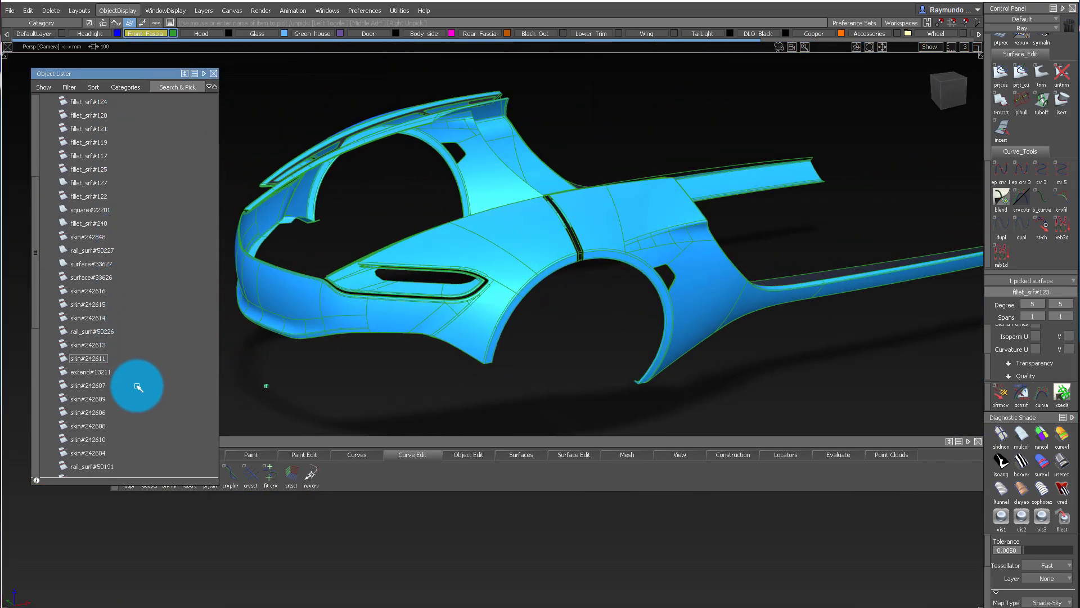
pyautogui.keyDown('shift'); pyautogui.click(105, 412); pyautogui.keyUp('shift')
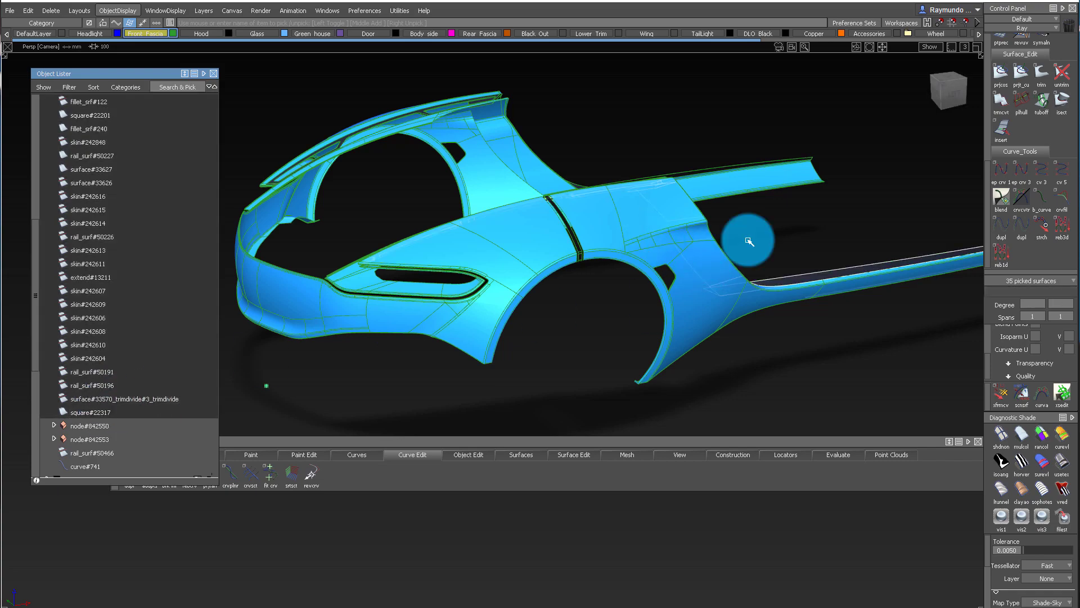
pyautogui.keyDown('alt'); pyautogui.keyDown('shift'); pyautogui.moveTo(882, 237); pyautogui.dragTo(810, 332); pyautogui.keyUp('shift'); pyautogui.keyUp('alt')
pyautogui.keyDown('alt'); pyautogui.keyDown('shift'); pyautogui.moveTo(820, 246); pyautogui.dragTo(846, 263, button='right'); pyautogui.keyUp('shift'); pyautogui.keyUp('alt')
pyautogui.keyDown('alt'); pyautogui.keyDown('shift'); pyautogui.moveTo(846, 263); pyautogui.dragTo(656, 136); pyautogui.keyUp('shift'); pyautogui.keyUp('alt')
pyautogui.keyDown('alt'); pyautogui.keyDown('shift'); pyautogui.moveTo(664, 135); pyautogui.dragTo(647, 275, button='middle'); pyautogui.keyUp('shift'); pyautogui.keyUp('alt')
pyautogui.moveTo(683, 261)
pyautogui.keyDown('ctrl'); pyautogui.keyDown('shift'); pyautogui.mouseDown()
pyautogui.moveTo(699, 164)
pyautogui.moveTo(671, 220)
pyautogui.moveTo(641, 214)
pyautogui.moveTo(737, 170)
pyautogui.moveTo(622, 260)
pyautogui.moveTo(691, 281)
pyautogui.mouseUp(); pyautogui.keyUp('shift'); pyautogui.keyUp('ctrl')
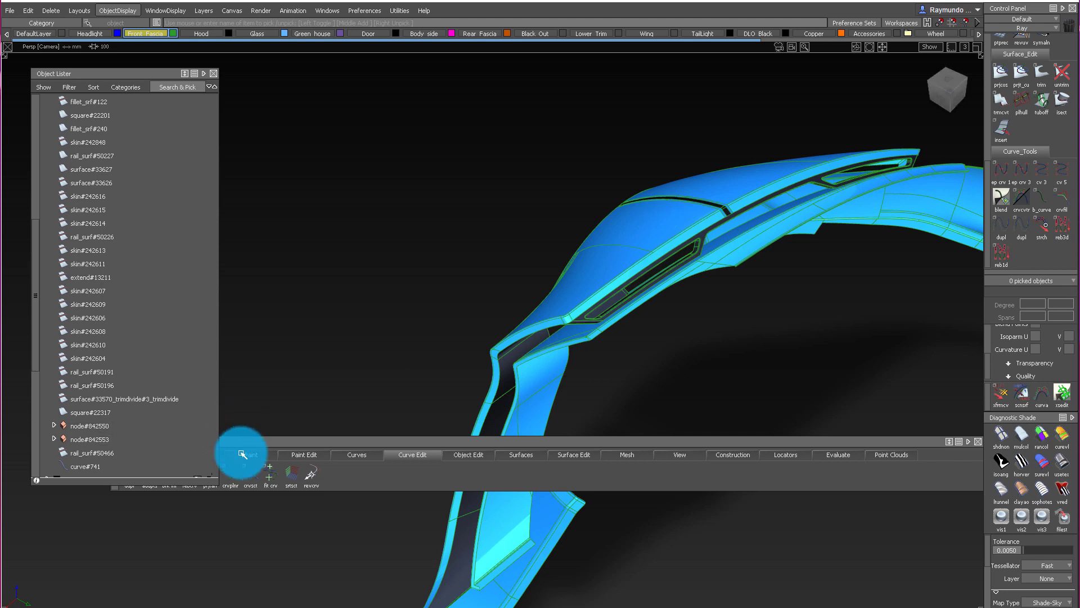
# Use PickShader to pick every surface that shares the dark inner rail's shader
pyautogui.moveTo(350, 446); pyautogui.dragTo(132, 513)
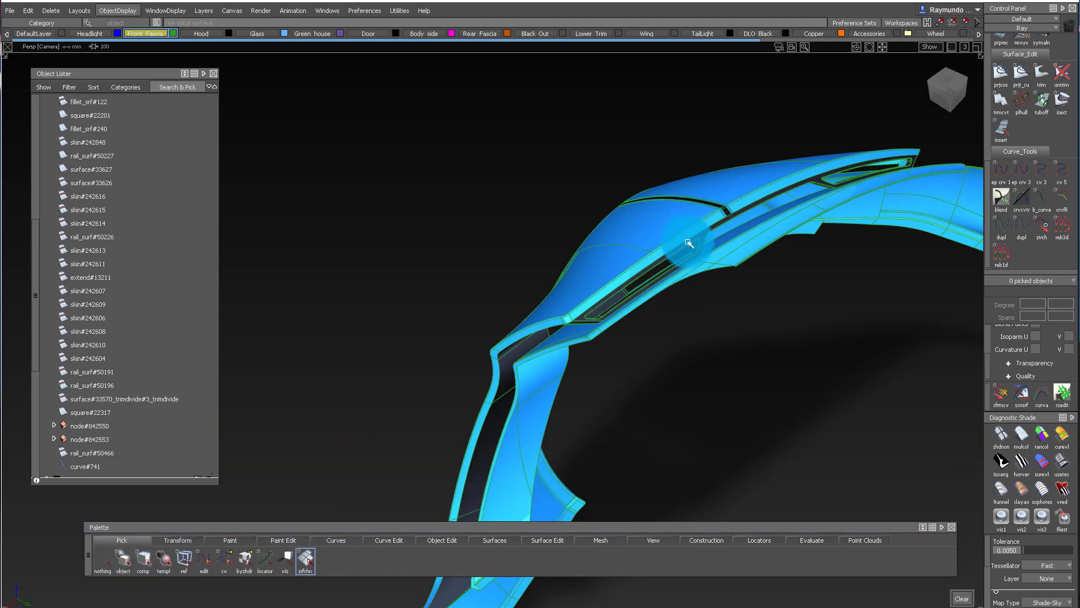
pyautogui.keyDown('ctrl'); pyautogui.keyDown('shift'); pyautogui.moveTo(709, 166); pyautogui.dragTo(709, 181); pyautogui.keyUp('shift'); pyautogui.keyUp('ctrl')
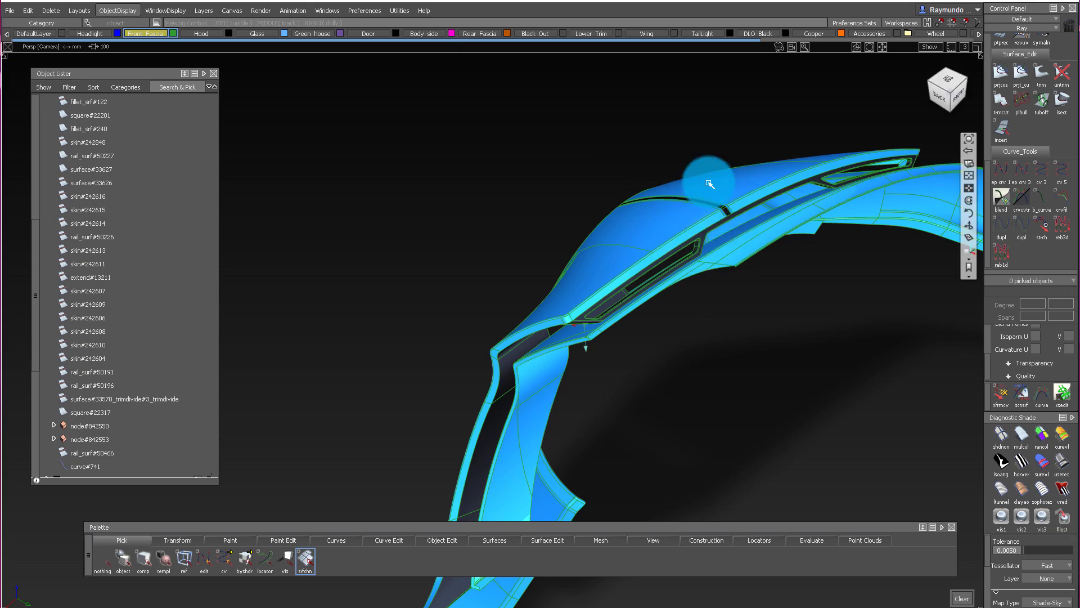
pyautogui.keyDown('alt'); pyautogui.keyDown('shift'); pyautogui.moveTo(709, 182); pyautogui.dragTo(714, 185, button='right'); pyautogui.keyUp('shift'); pyautogui.keyUp('alt')
pyautogui.keyDown('ctrl'); pyautogui.keyDown('shift'); pyautogui.click(713, 185); pyautogui.keyUp('shift'); pyautogui.keyUp('ctrl')
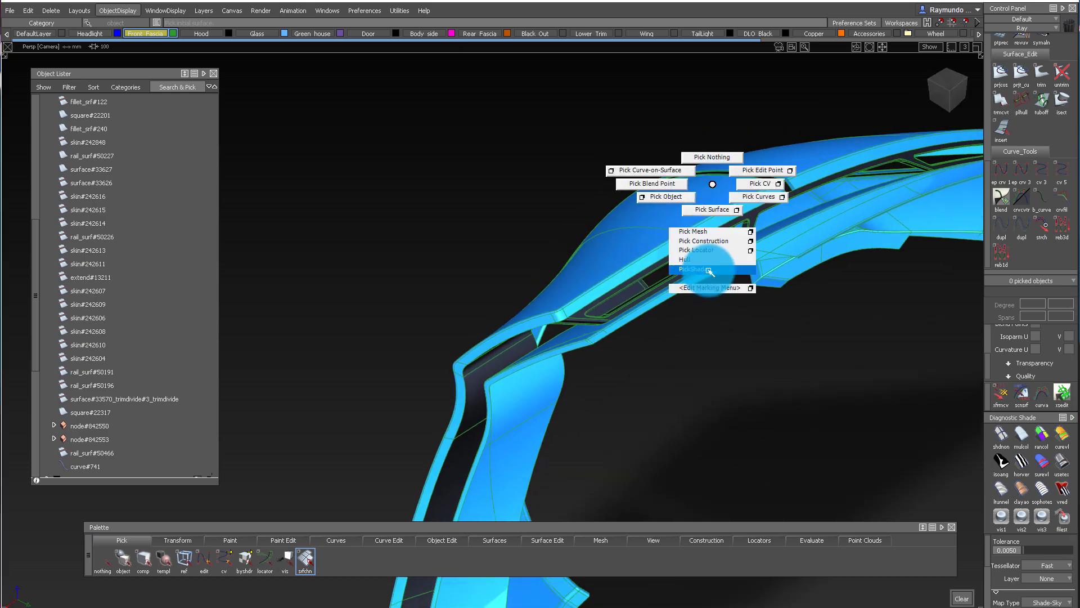
pyautogui.keyDown('ctrl'); pyautogui.keyDown('shift'); pyautogui.click(709, 269); pyautogui.keyUp('shift'); pyautogui.keyUp('ctrl')
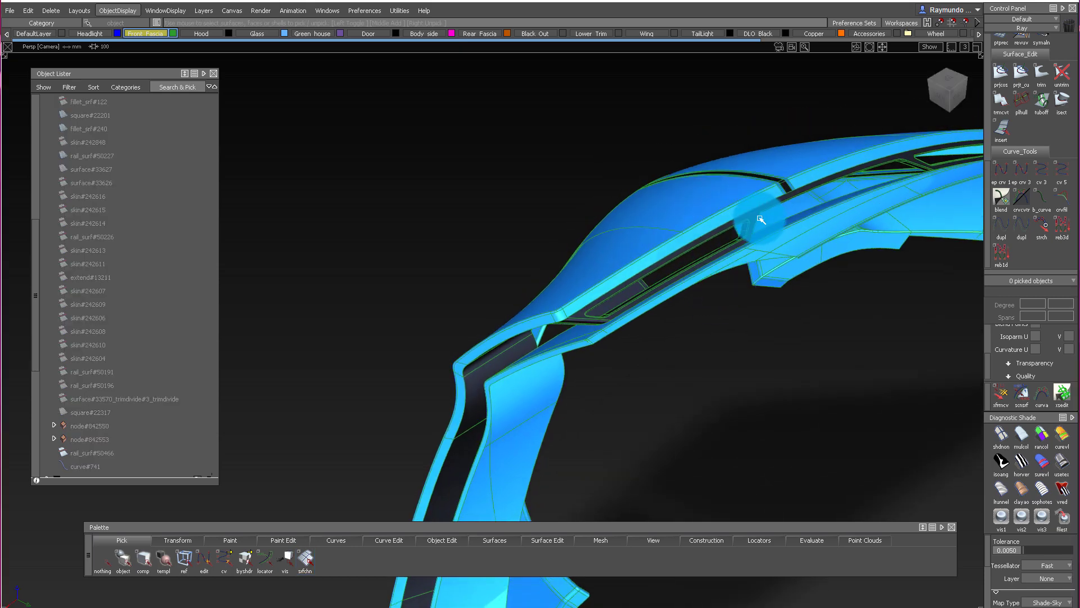
pyautogui.click(762, 217)
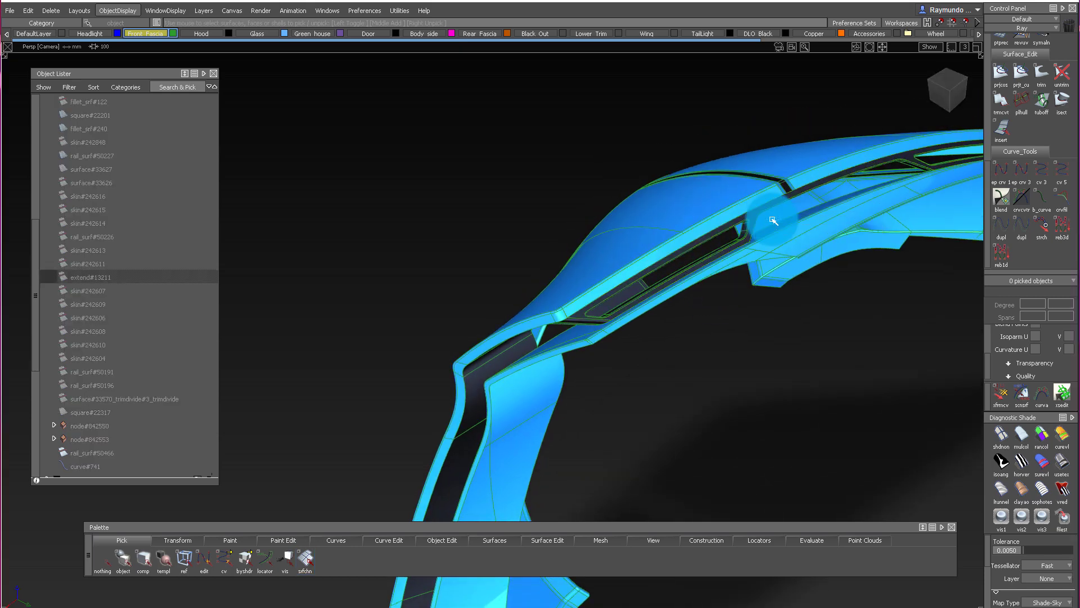
pyautogui.keyDown('alt'); pyautogui.keyDown('shift'); pyautogui.moveTo(777, 223); pyautogui.dragTo(594, 296); pyautogui.keyUp('shift'); pyautogui.keyUp('alt')
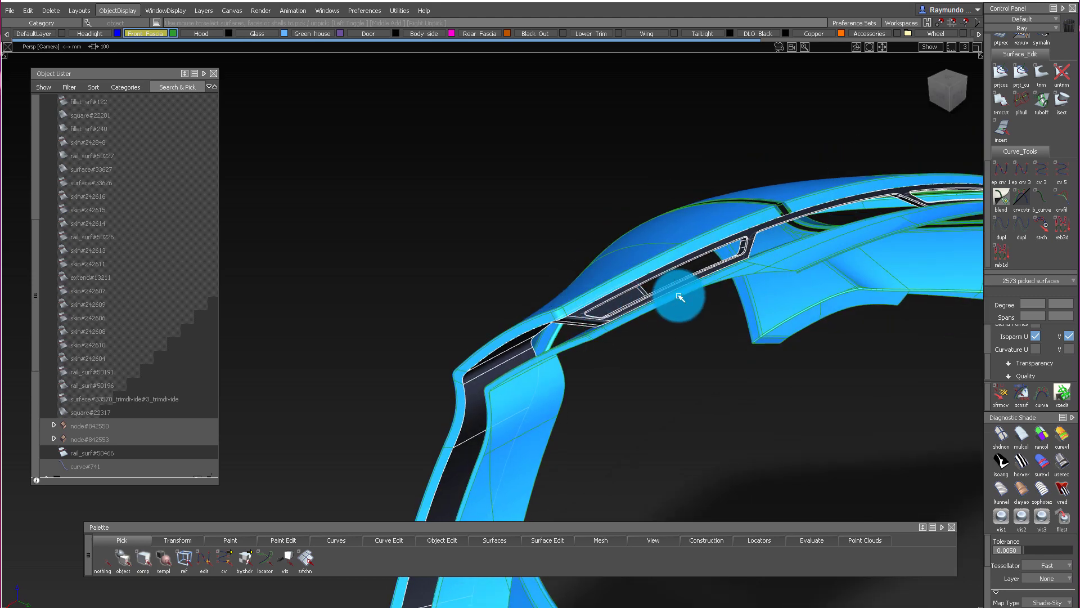
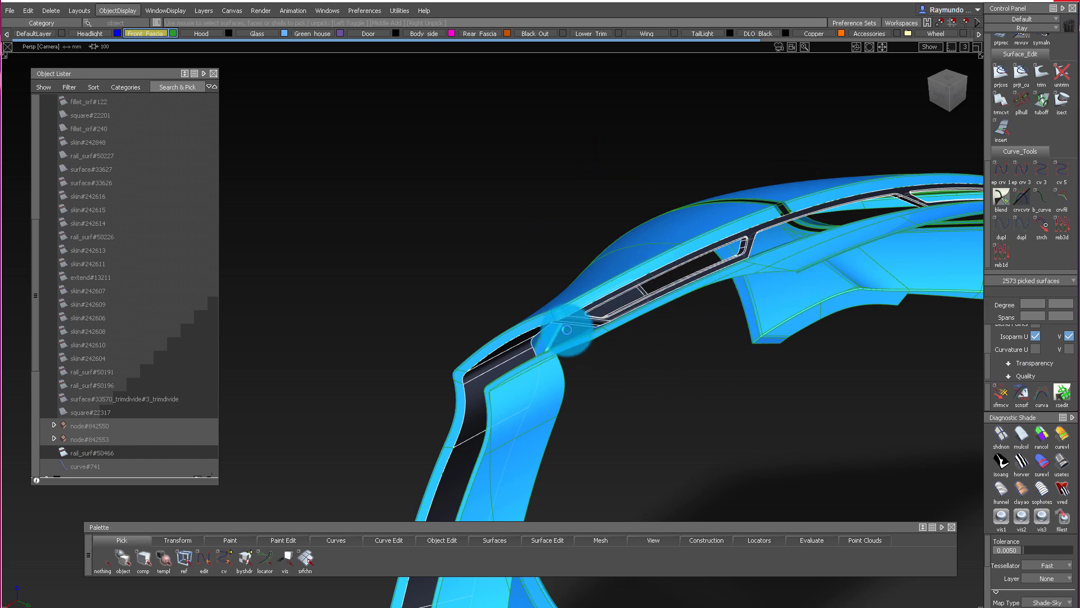
# Hide everything except the picked dark-shaded surfaces and clear the selection
pyautogui.keyDown('alt'); pyautogui.keyDown('shift'); pyautogui.moveTo(570, 328); pyautogui.dragTo(627, 236); pyautogui.keyUp('shift'); pyautogui.keyUp('alt')
pyautogui.keyDown('ctrl'); pyautogui.keyDown('shift'); pyautogui.moveTo(627, 236); pyautogui.dragTo(626, 332); pyautogui.keyUp('shift'); pyautogui.keyUp('ctrl')
pyautogui.keyDown('alt'); pyautogui.keyDown('shift'); pyautogui.moveTo(656, 265); pyautogui.dragTo(552, 352); pyautogui.keyUp('shift'); pyautogui.keyUp('alt')
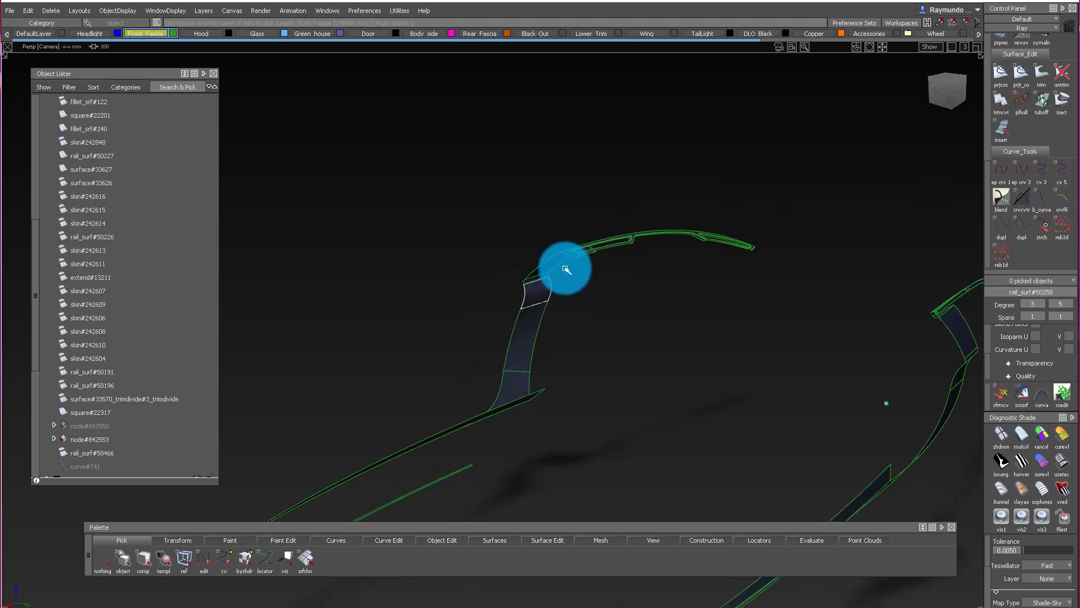
# Pick the connected dark rail strip surfaces on one side as a surface chain, group them and clear the selection
pyautogui.click(730, 397)
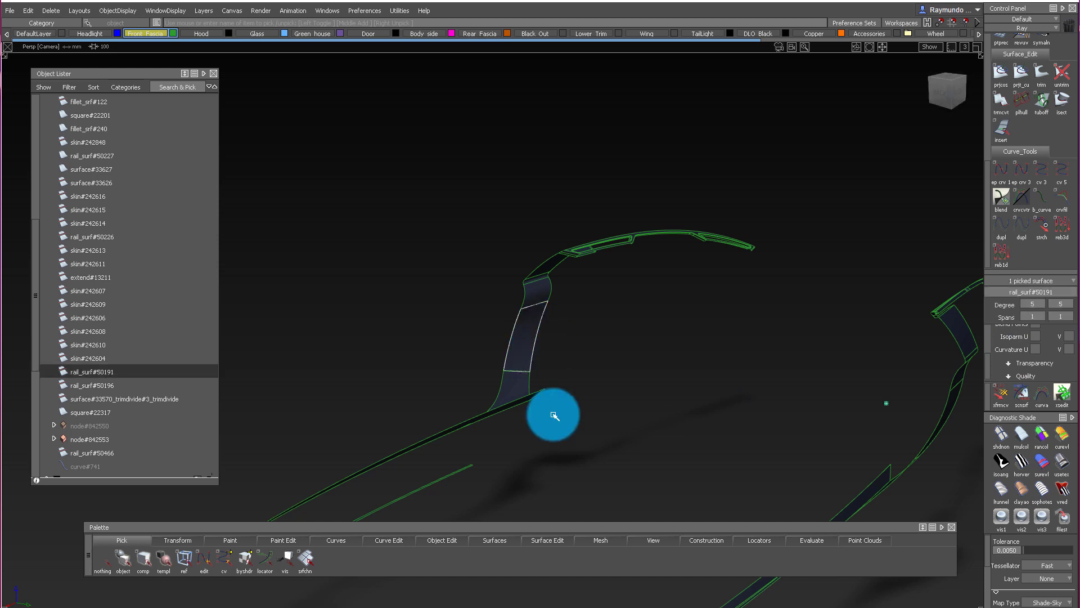
pyautogui.moveTo(429, 538); pyautogui.dragTo(147, 524)
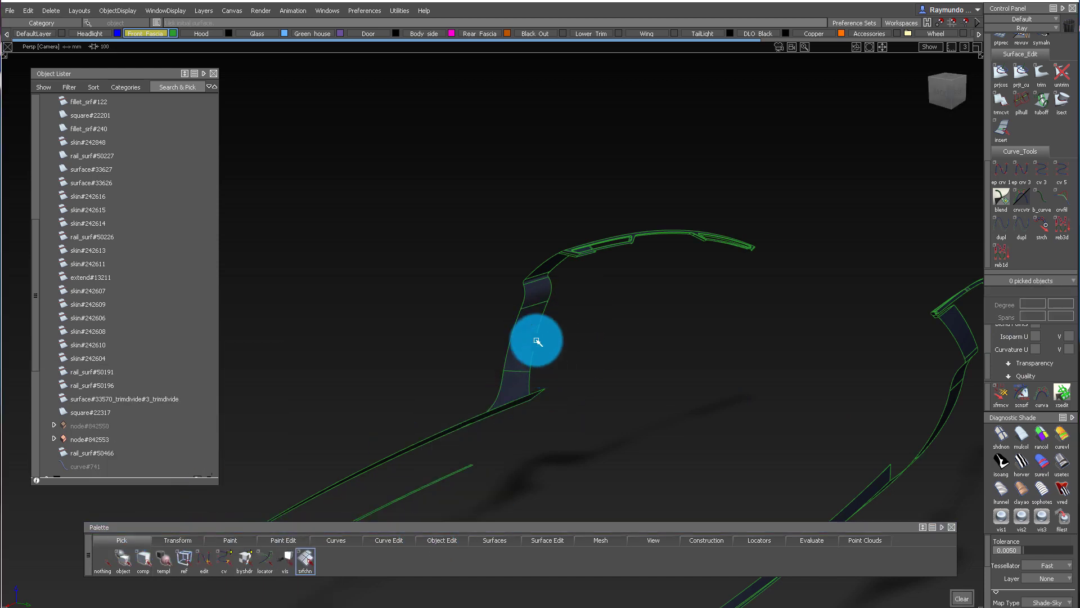
pyautogui.click(522, 318)
pyautogui.keyDown('alt'); pyautogui.keyDown('shift'); pyautogui.moveTo(553, 274); pyautogui.dragTo(506, 304); pyautogui.keyUp('shift'); pyautogui.keyUp('alt')
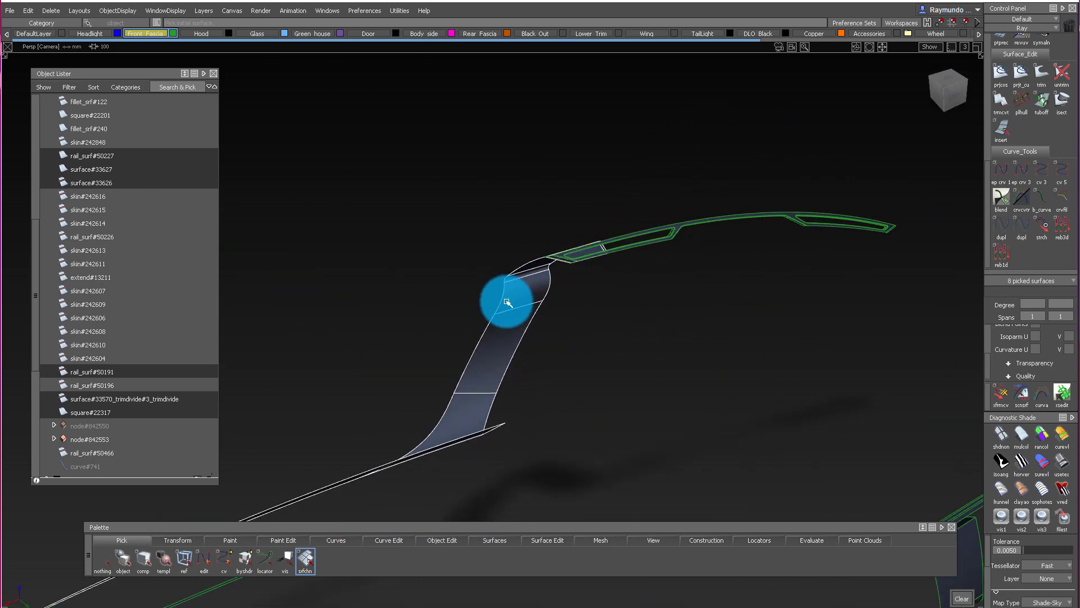
pyautogui.click(653, 259)
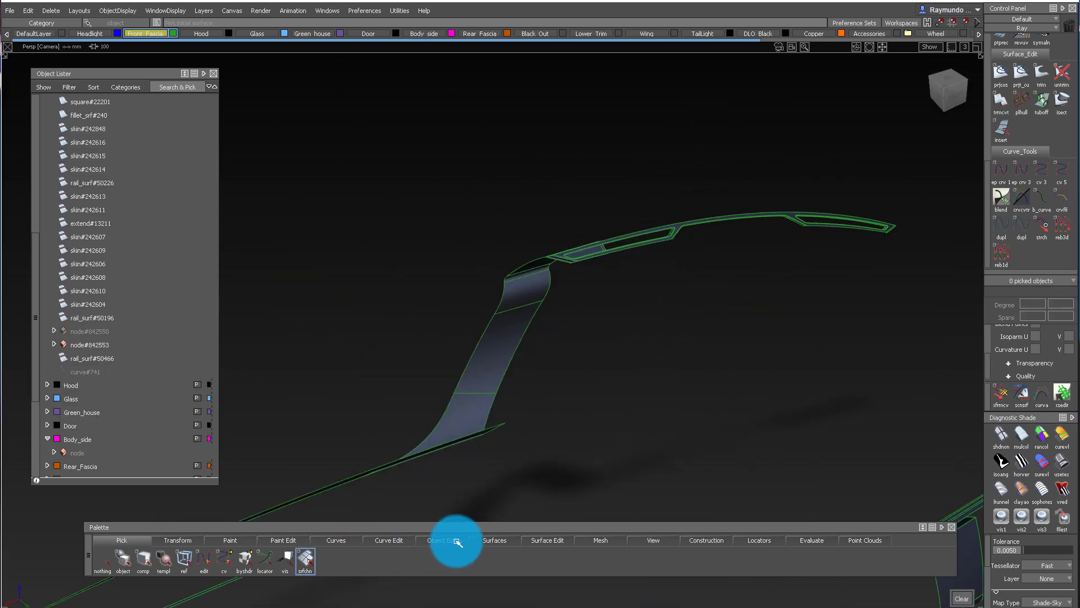
# Try to pick the loose vent-frame surfaces beside the rail strip as a surface chain
pyautogui.moveTo(457, 541); pyautogui.dragTo(573, 348)
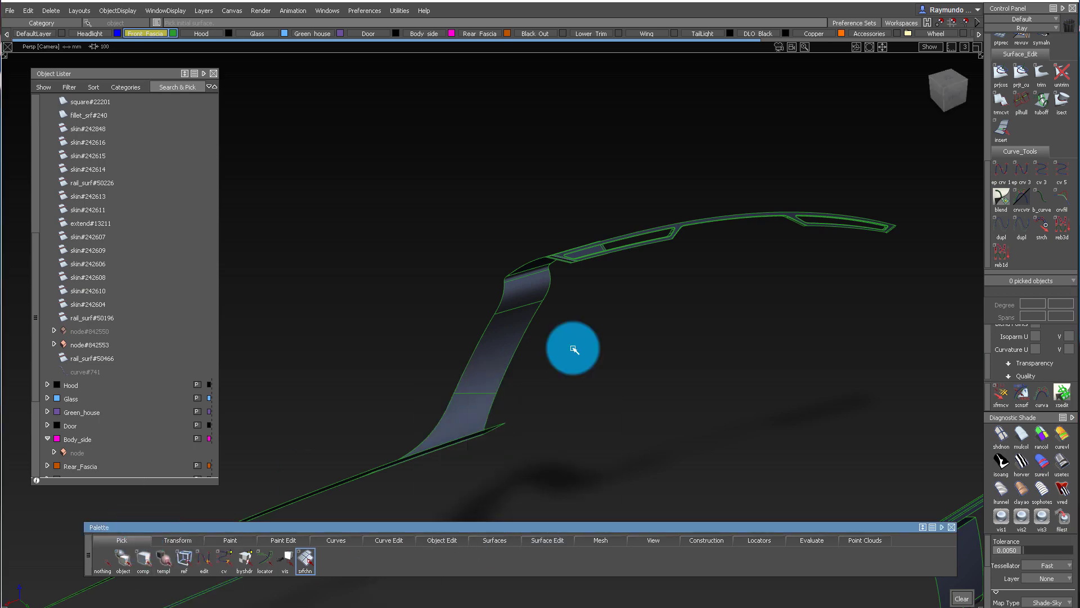
pyautogui.click(701, 248)
pyautogui.keyDown('alt'); pyautogui.keyDown('shift'); pyautogui.moveTo(646, 285); pyautogui.dragTo(630, 466); pyautogui.keyUp('shift'); pyautogui.keyUp('alt')
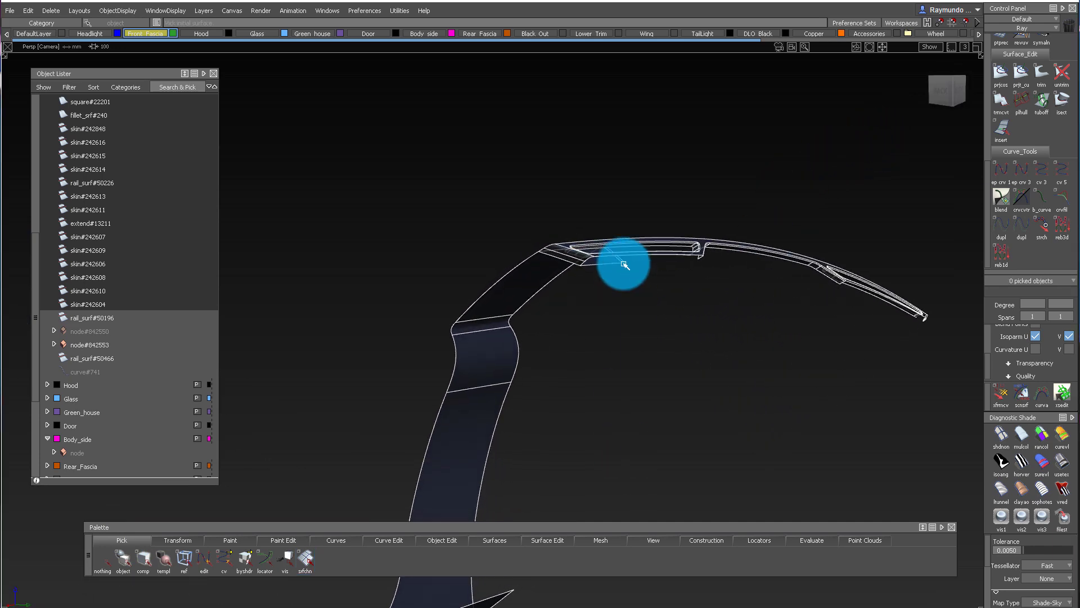
# Pick the newly grouped rail strip and hide it, leaving the vent-frame surfaces visible on that side
pyautogui.keyDown('ctrl'); pyautogui.keyDown('shift'); pyautogui.moveTo(624, 264); pyautogui.dragTo(562, 325); pyautogui.keyUp('shift'); pyautogui.keyUp('ctrl')
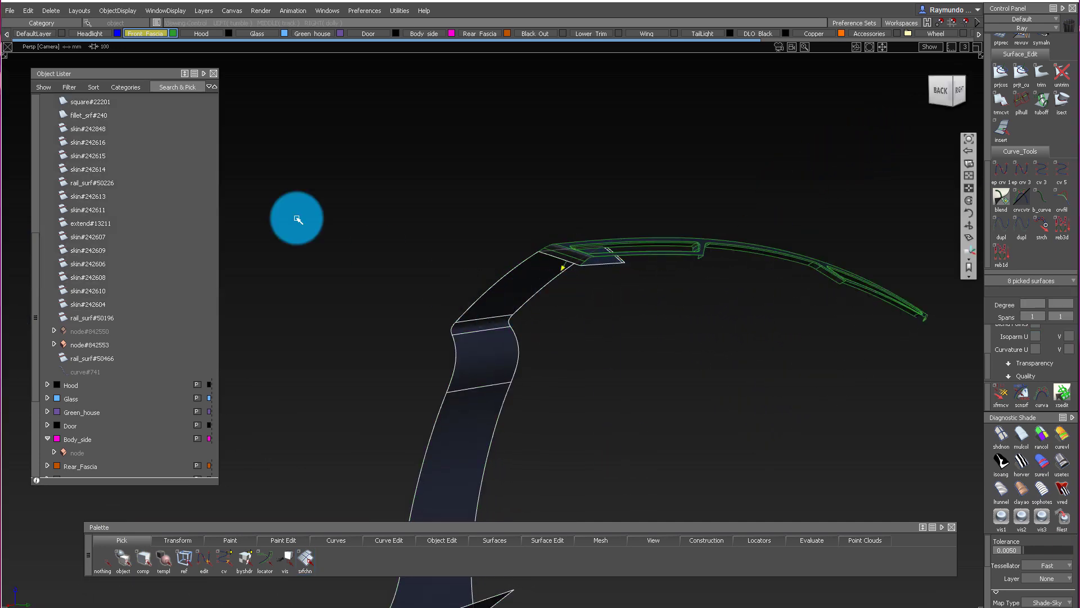
pyautogui.scroll(6, 84, 169)
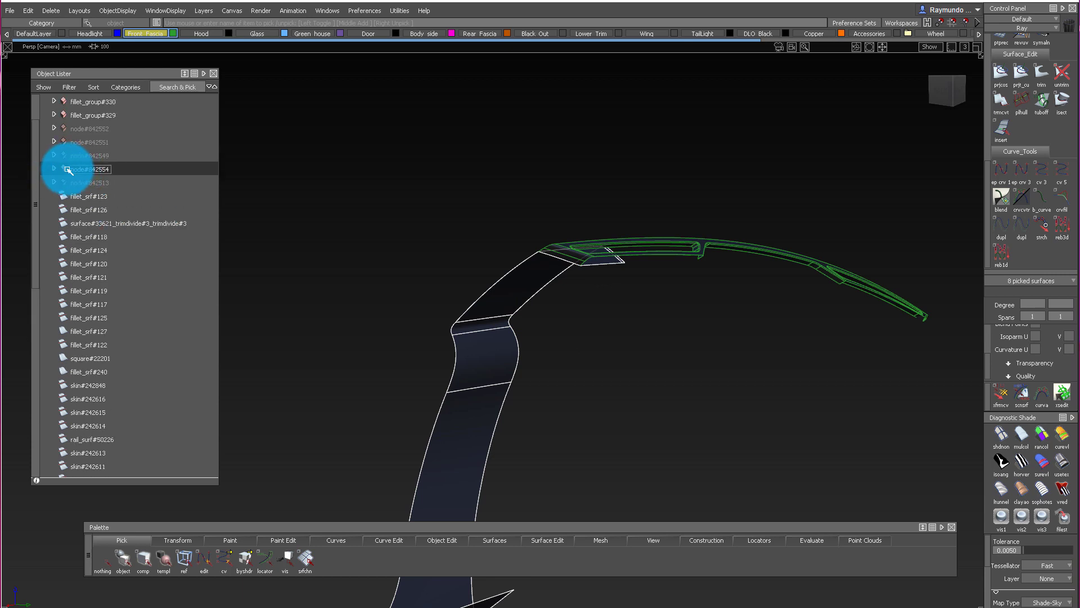
pyautogui.click(67, 169)
pyautogui.keyDown('alt'); pyautogui.keyDown('shift'); pyautogui.moveTo(724, 193); pyautogui.dragTo(702, 168); pyautogui.keyUp('shift'); pyautogui.keyUp('alt')
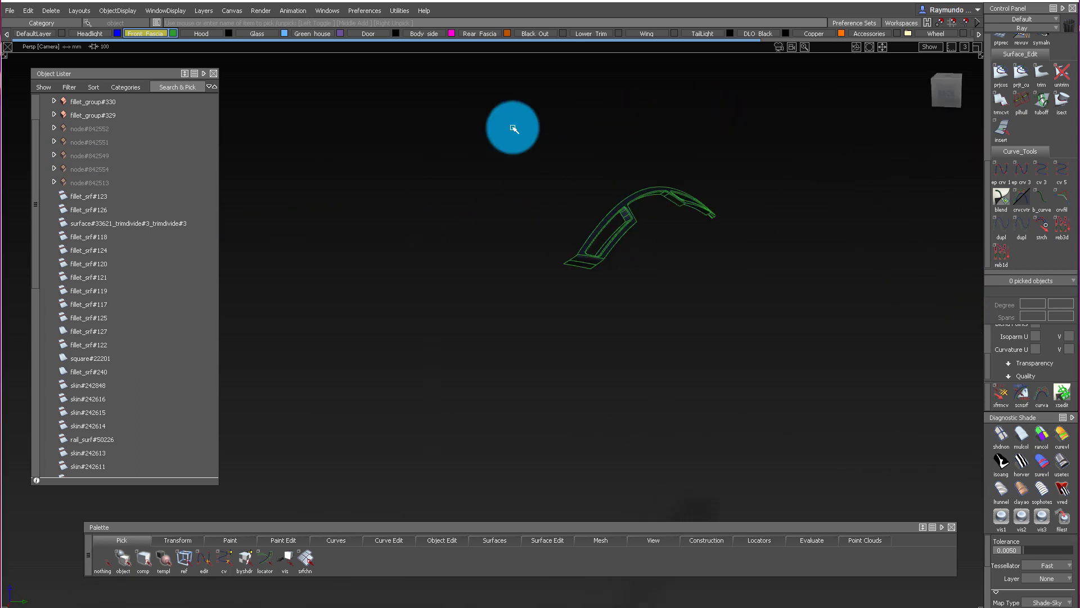
# Pick all the loose vent-frame surfaces together, group them and clear the selection
pyautogui.moveTo(509, 123); pyautogui.dragTo(865, 364)
pyautogui.moveTo(687, 310)
pyautogui.keyDown('alt'); pyautogui.keyDown('shift'); pyautogui.mouseDown()
pyautogui.moveTo(623, 417)
pyautogui.moveTo(631, 202)
pyautogui.moveTo(622, 210)
pyautogui.mouseUp(); pyautogui.keyUp('shift'); pyautogui.keyUp('alt')
pyautogui.moveTo(495, 139); pyautogui.dragTo(794, 401)
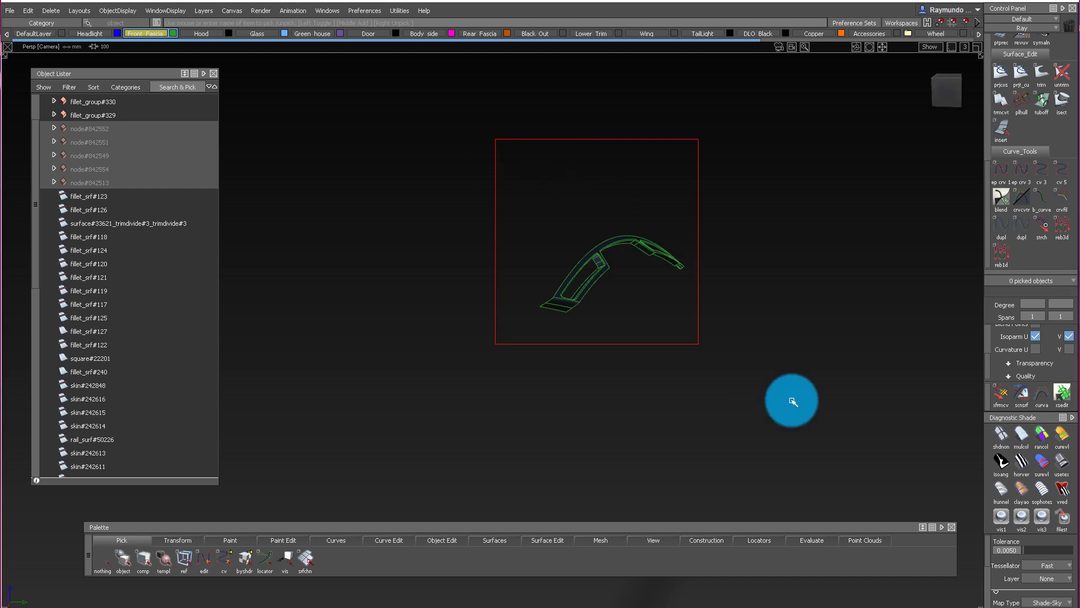
pyautogui.click(789, 399)
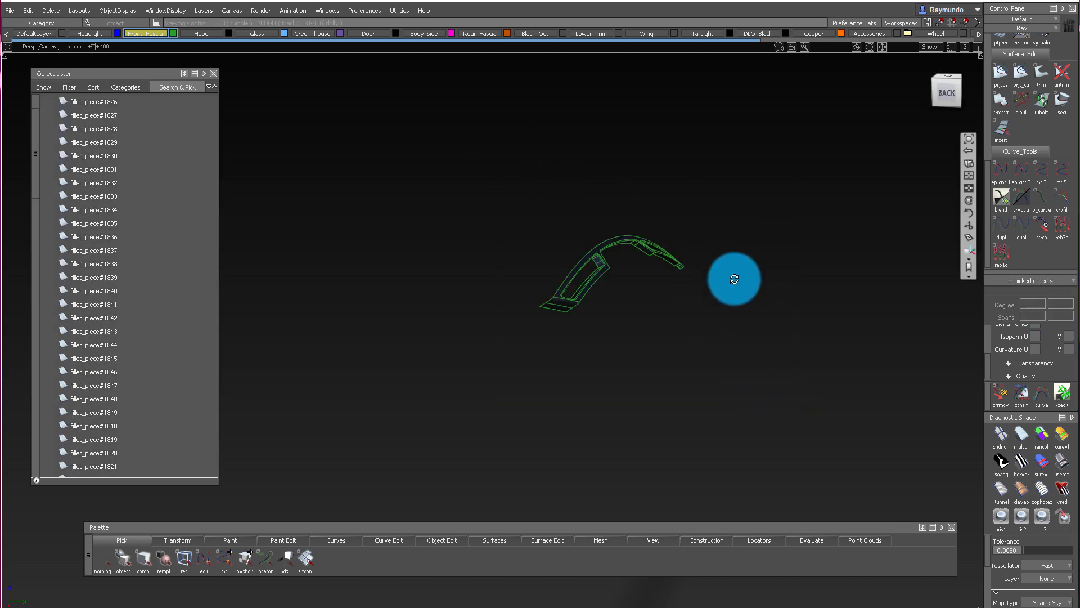
pyautogui.keyDown('alt'); pyautogui.keyDown('shift'); pyautogui.moveTo(734, 279); pyautogui.dragTo(727, 161); pyautogui.keyUp('shift'); pyautogui.keyUp('alt')
pyautogui.moveTo(727, 161)
pyautogui.keyDown('ctrl'); pyautogui.keyDown('shift'); pyautogui.mouseDown()
pyautogui.moveTo(716, 176)
pyautogui.moveTo(688, 177)
pyautogui.mouseUp(); pyautogui.keyUp('shift'); pyautogui.keyUp('ctrl')
pyautogui.moveTo(472, 122)
pyautogui.mouseDown()
pyautogui.moveTo(901, 395)
pyautogui.moveTo(893, 406)
pyautogui.mouseUp()
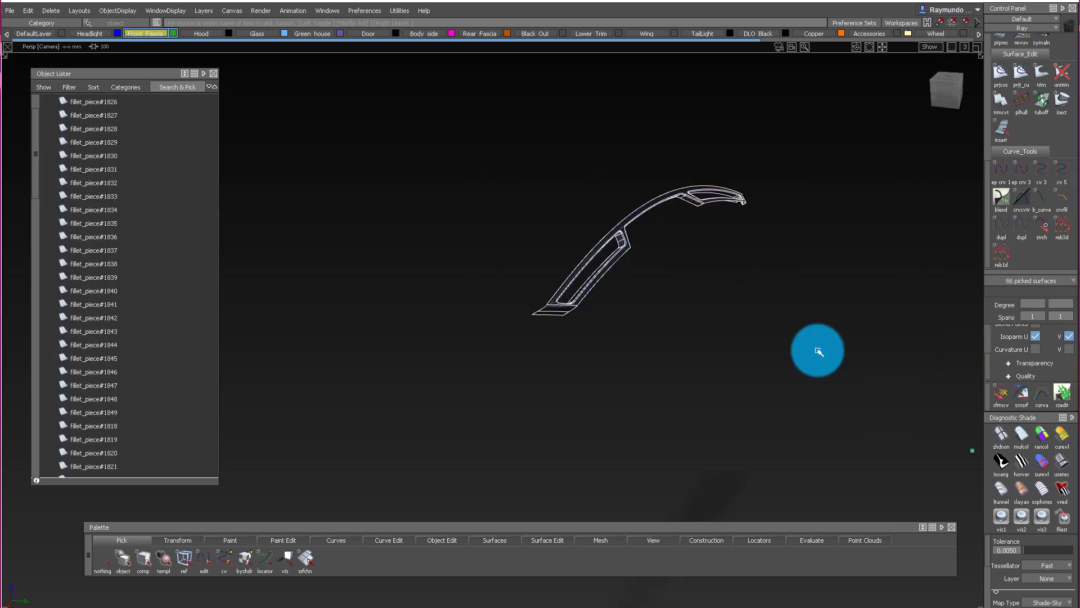
pyautogui.keyDown('alt'); pyautogui.keyDown('shift'); pyautogui.moveTo(652, 284); pyautogui.dragTo(661, 306); pyautogui.keyUp('shift'); pyautogui.keyUp('alt')
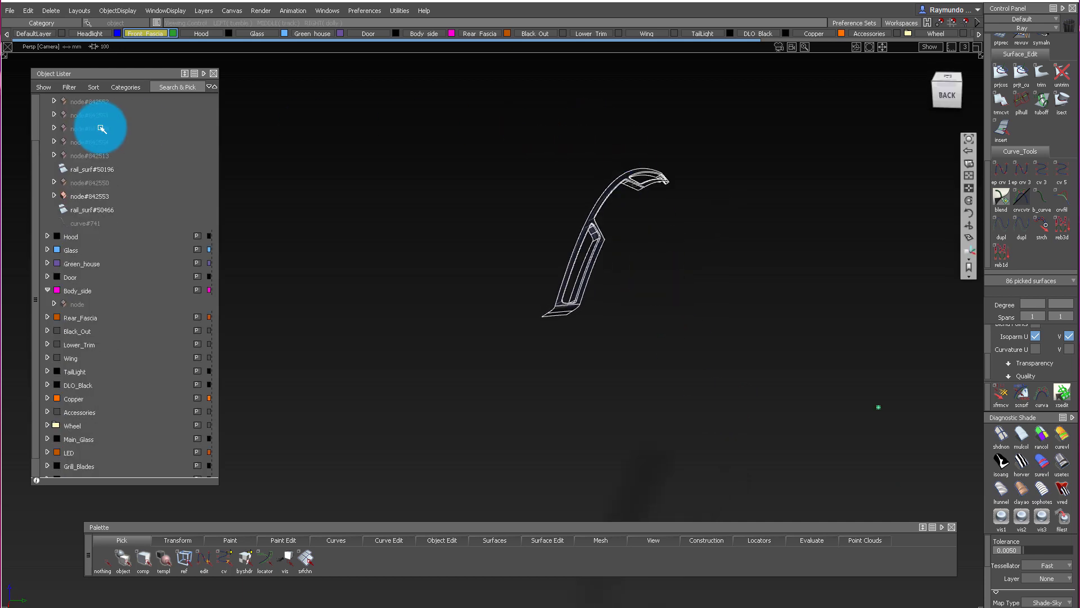
pyautogui.scroll(2, 87, 150)
pyautogui.keyDown('alt'); pyautogui.keyDown('shift'); pyautogui.moveTo(670, 217); pyautogui.dragTo(659, 145); pyautogui.keyUp('shift'); pyautogui.keyUp('alt')
pyautogui.keyDown('ctrl'); pyautogui.keyDown('shift'); pyautogui.moveTo(662, 254); pyautogui.dragTo(662, 198); pyautogui.keyUp('shift'); pyautogui.keyUp('ctrl')
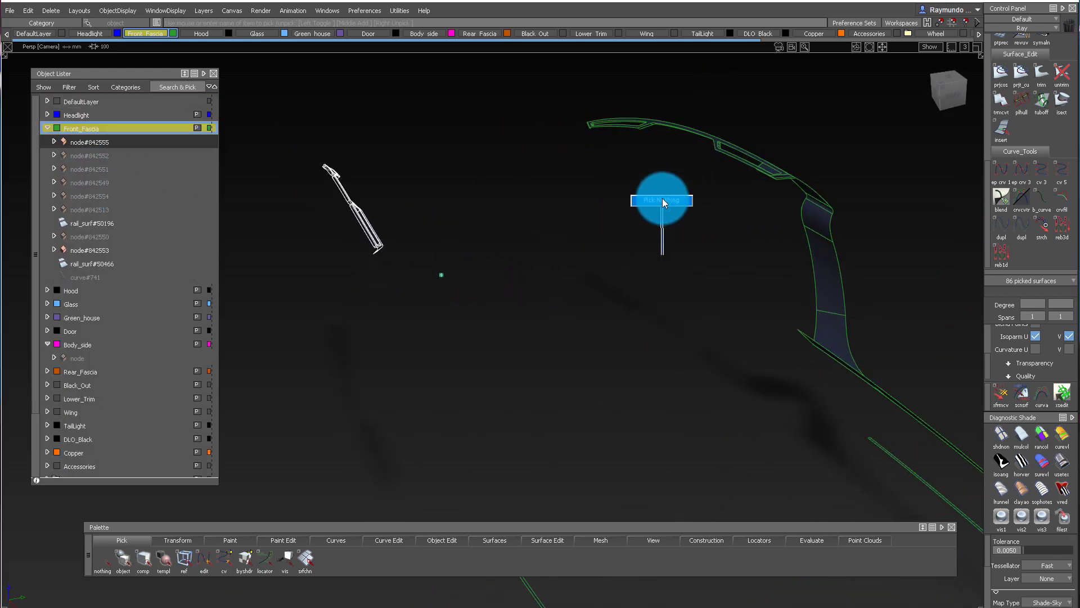
# Make all hidden objects visible, isolate the Front_Fascia layer objects and clear the selection
pyautogui.hotkey('ctrl', 'shift', 'v')
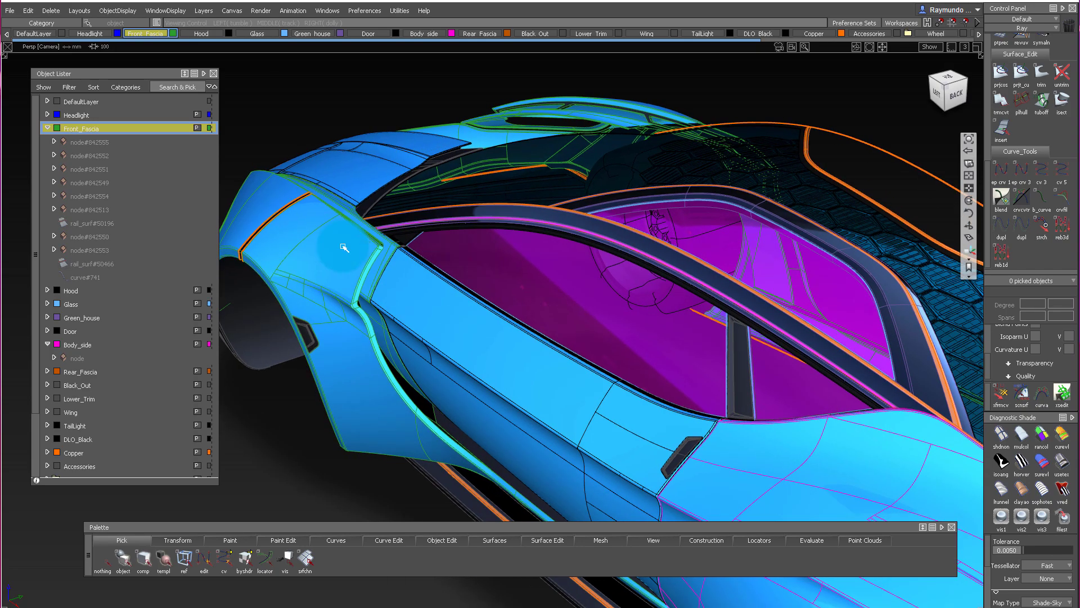
pyautogui.keyDown('alt'); pyautogui.keyDown('shift'); pyautogui.moveTo(343, 248); pyautogui.dragTo(303, 243); pyautogui.keyUp('shift'); pyautogui.keyUp('alt')
pyautogui.moveTo(132, 33); pyautogui.dragTo(156, 75)
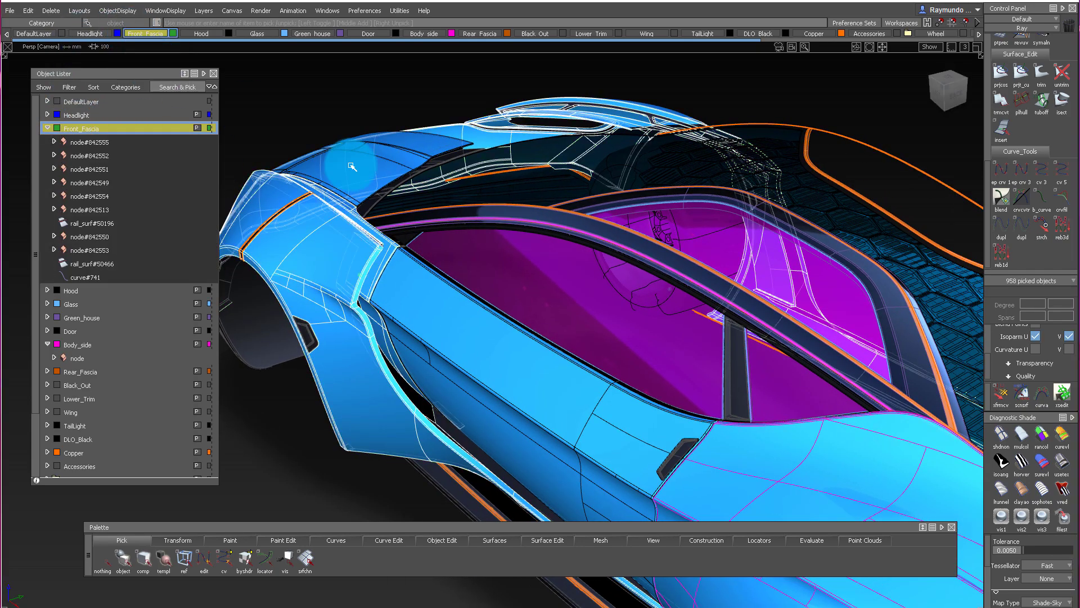
pyautogui.keyDown('ctrl'); pyautogui.keyDown('shift'); pyautogui.moveTo(461, 252); pyautogui.dragTo(340, 236, button='right'); pyautogui.keyUp('shift'); pyautogui.keyUp('ctrl')
pyautogui.keyDown('alt'); pyautogui.keyDown('shift'); pyautogui.moveTo(340, 237); pyautogui.dragTo(585, 234); pyautogui.keyUp('shift'); pyautogui.keyUp('alt')
pyautogui.keyDown('alt'); pyautogui.keyDown('shift'); pyautogui.moveTo(586, 234); pyautogui.dragTo(590, 312, button='middle'); pyautogui.keyUp('shift'); pyautogui.keyUp('alt')
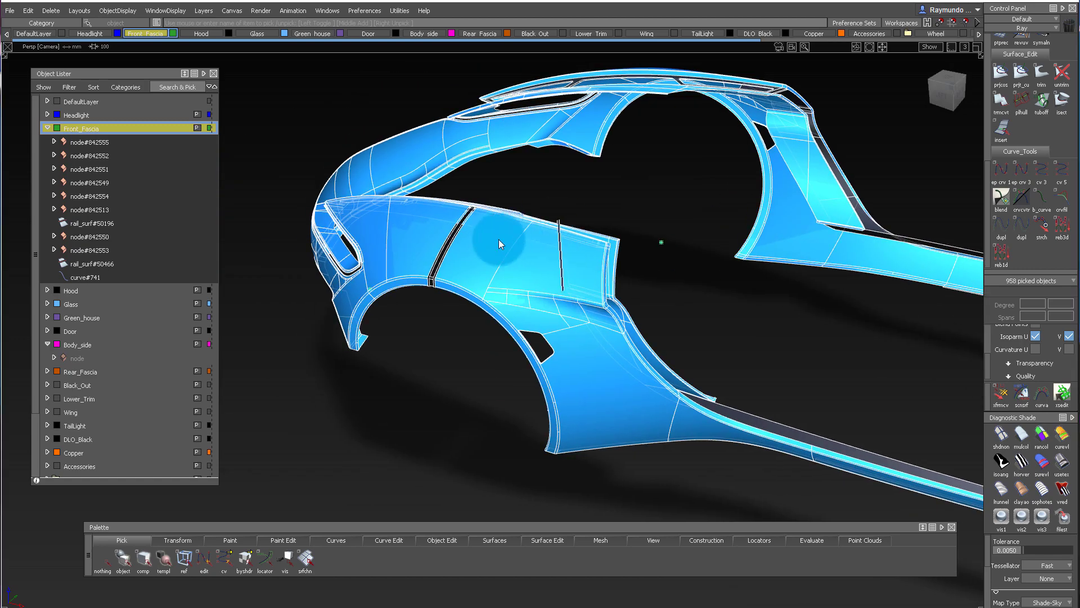
pyautogui.keyDown('ctrl'); pyautogui.keyDown('shift'); pyautogui.moveTo(498, 239); pyautogui.dragTo(498, 186); pyautogui.keyUp('shift'); pyautogui.keyUp('ctrl')
# Check the dark strip across the front fender down to the wheel arch by picking its surface, and clear the selection
pyautogui.keyDown('alt'); pyautogui.keyDown('shift'); pyautogui.moveTo(490, 256); pyautogui.dragTo(490, 456, button='right'); pyautogui.keyUp('shift'); pyautogui.keyUp('alt')
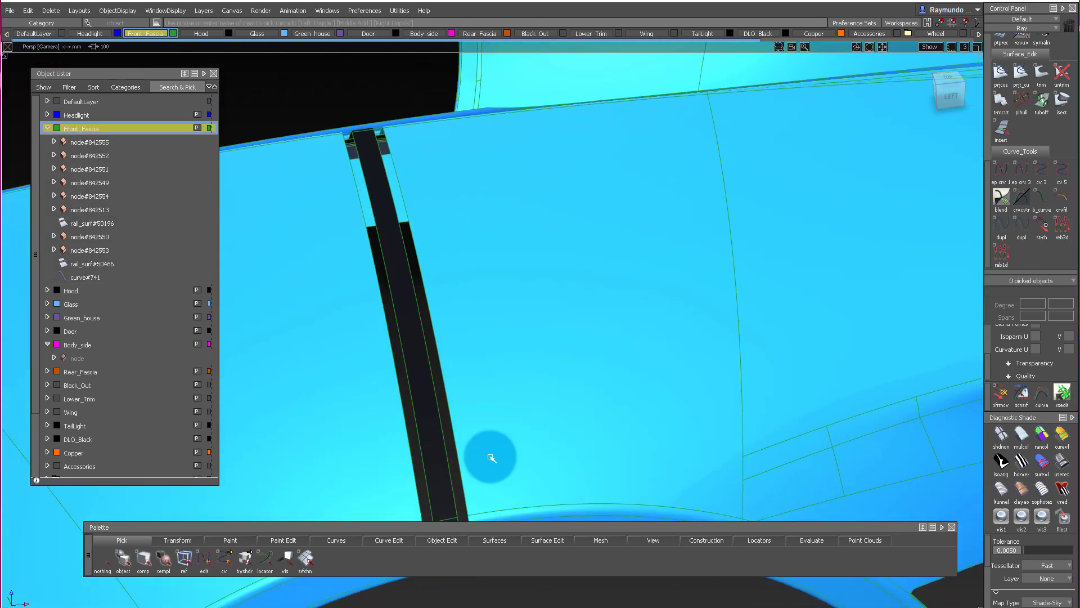
pyautogui.keyDown('alt'); pyautogui.keyDown('shift'); pyautogui.moveTo(445, 468); pyautogui.dragTo(463, 404, button='middle'); pyautogui.keyUp('shift'); pyautogui.keyUp('alt')
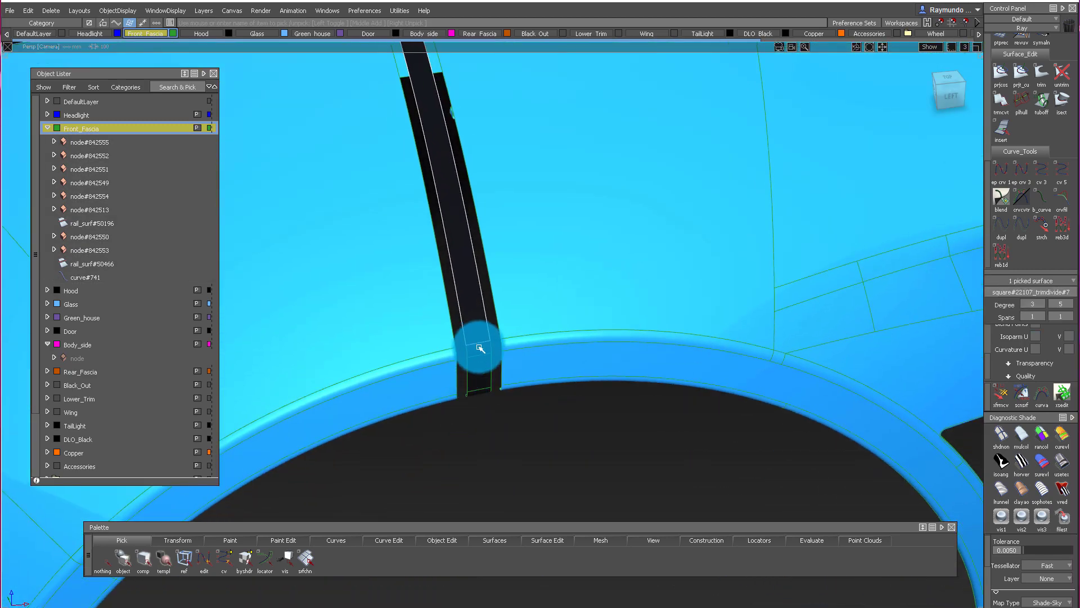
pyautogui.keyDown('ctrl'); pyautogui.keyDown('shift'); pyautogui.moveTo(495, 355); pyautogui.dragTo(506, 273); pyautogui.keyUp('shift'); pyautogui.keyUp('ctrl')
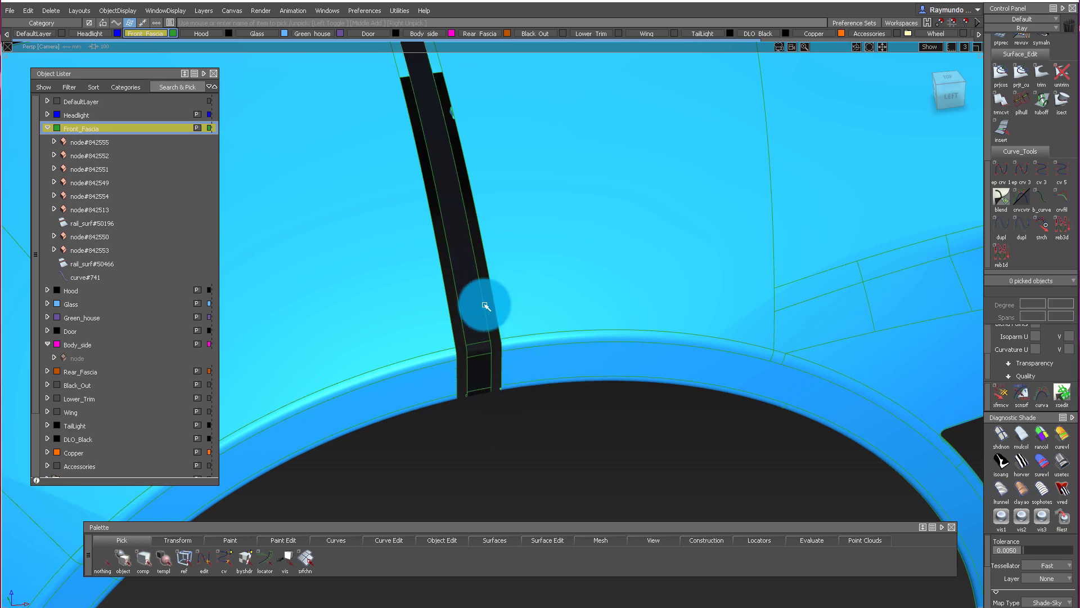
# Pick rail_surf#50196 and rail_surf#50466 of the Front_Fascia layer in turn, inspect where each lies on the body, and clear the selection
pyautogui.keyDown('alt'); pyautogui.keyDown('shift'); pyautogui.moveTo(524, 312); pyautogui.dragTo(437, 284, button='right'); pyautogui.keyUp('shift'); pyautogui.keyUp('alt')
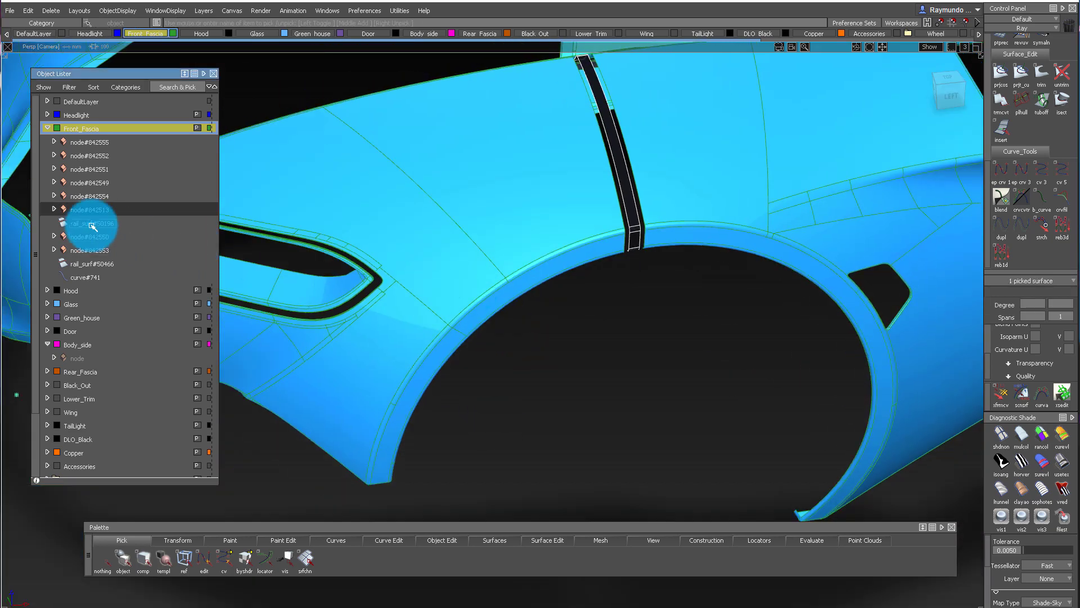
pyautogui.click(91, 225)
pyautogui.click(92, 262)
pyautogui.keyDown('alt'); pyautogui.keyDown('shift'); pyautogui.moveTo(610, 265); pyautogui.dragTo(754, 174, button='right'); pyautogui.keyUp('shift'); pyautogui.keyUp('alt')
pyautogui.keyDown('alt'); pyautogui.keyDown('shift'); pyautogui.moveTo(609, 284); pyautogui.dragTo(384, 398, button='middle'); pyautogui.keyUp('shift'); pyautogui.keyUp('alt')
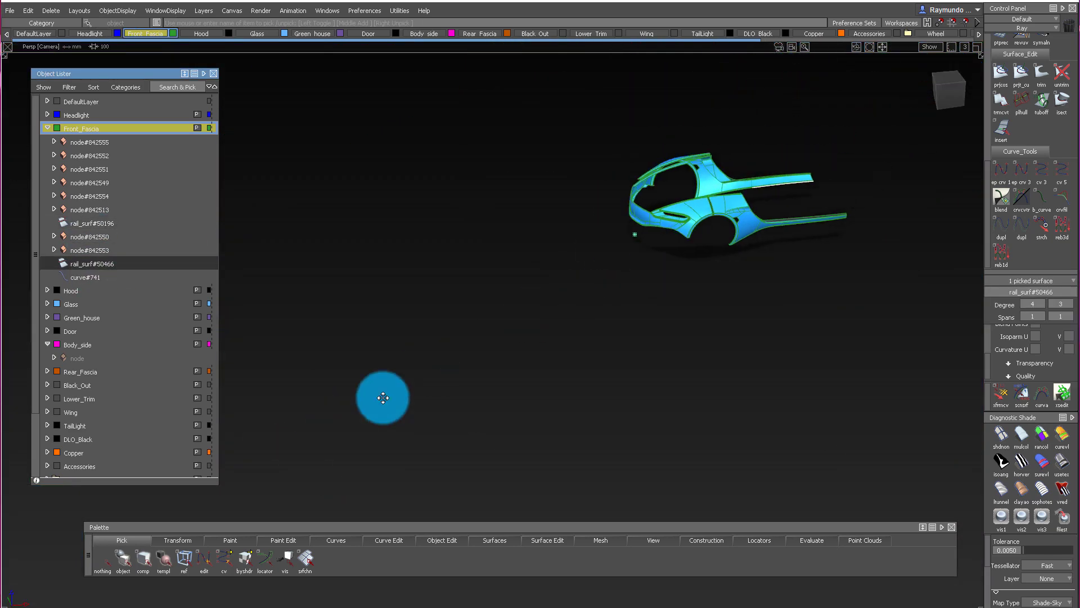
pyautogui.keyDown('alt'); pyautogui.keyDown('shift'); pyautogui.moveTo(764, 217); pyautogui.dragTo(818, 276, button='right'); pyautogui.keyUp('shift'); pyautogui.keyUp('alt')
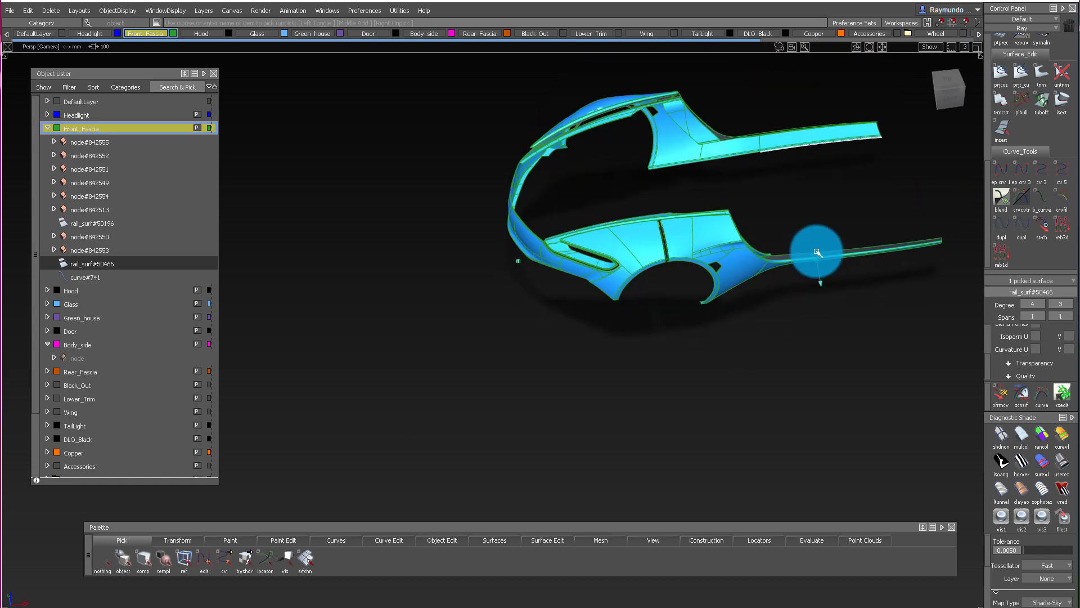
pyautogui.moveTo(816, 253)
pyautogui.keyDown('alt'); pyautogui.keyDown('shift'); pyautogui.mouseDown()
pyautogui.moveTo(904, 253)
pyautogui.moveTo(820, 253)
pyautogui.mouseUp(); pyautogui.keyUp('shift'); pyautogui.keyUp('alt')
pyautogui.keyDown('alt'); pyautogui.keyDown('shift'); pyautogui.moveTo(820, 253); pyautogui.dragTo(827, 144, button='right'); pyautogui.keyUp('shift'); pyautogui.keyUp('alt')
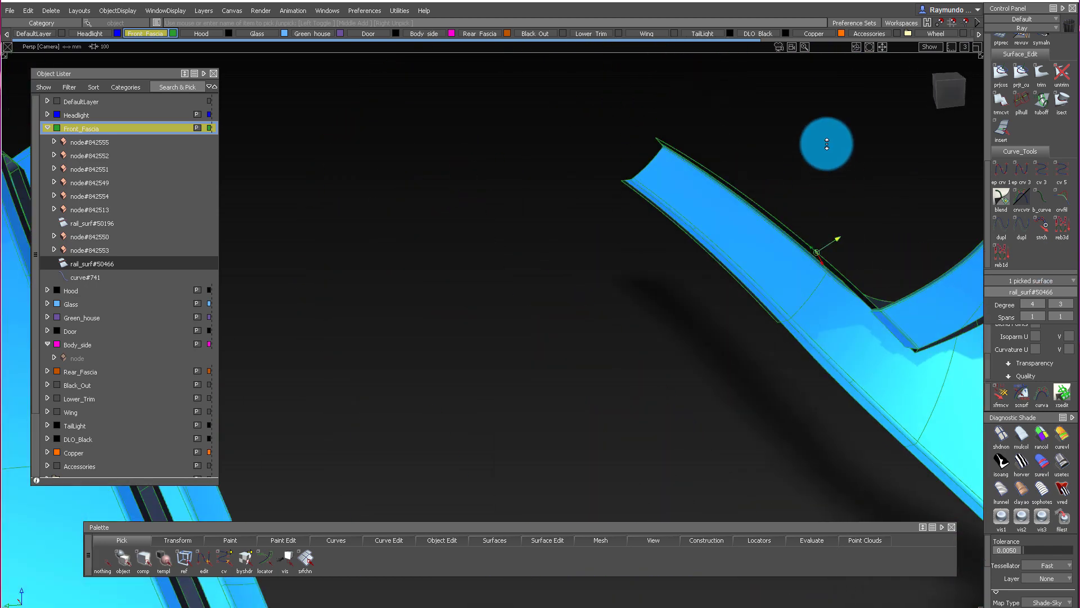
pyautogui.keyDown('alt'); pyautogui.keyDown('shift'); pyautogui.moveTo(827, 144); pyautogui.dragTo(587, 276); pyautogui.keyUp('shift'); pyautogui.keyUp('alt')
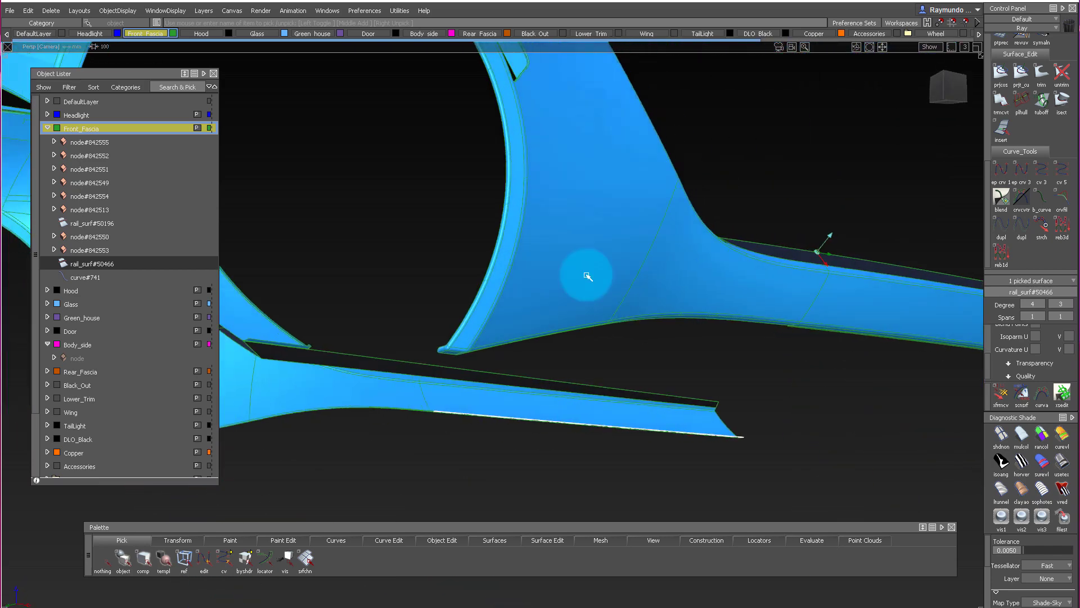
pyautogui.keyDown('alt'); pyautogui.keyDown('shift'); pyautogui.moveTo(591, 182); pyautogui.dragTo(913, 306); pyautogui.keyUp('shift'); pyautogui.keyUp('alt')
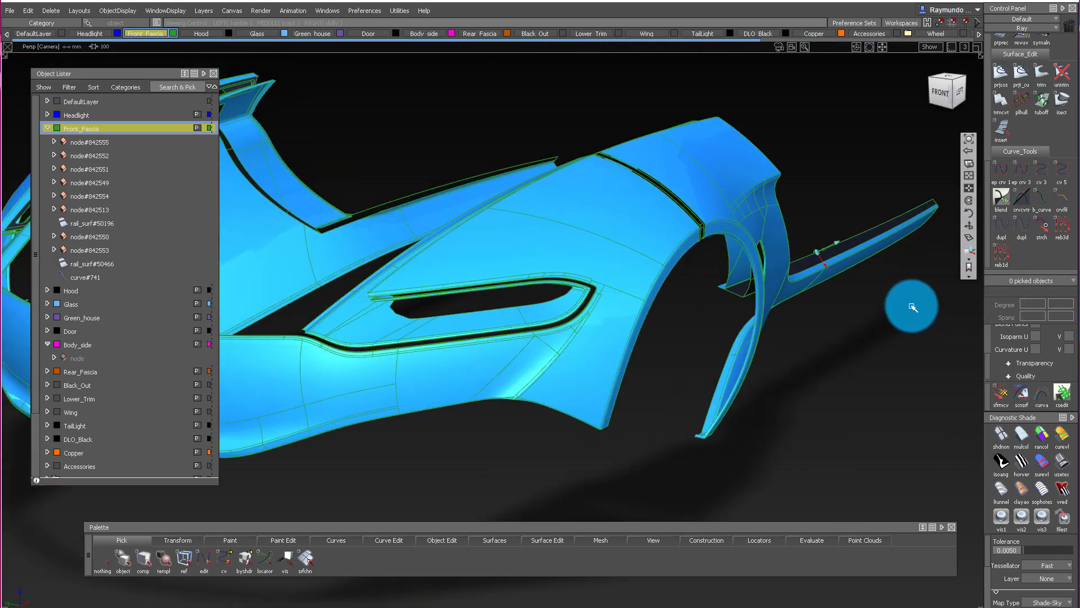
pyautogui.keyDown('alt'); pyautogui.keyDown('shift'); pyautogui.moveTo(913, 306); pyautogui.dragTo(808, 348, button='right'); pyautogui.keyUp('shift'); pyautogui.keyUp('alt')
pyautogui.keyDown('alt'); pyautogui.keyDown('shift'); pyautogui.moveTo(808, 348); pyautogui.dragTo(770, 225); pyautogui.keyUp('shift'); pyautogui.keyUp('alt')
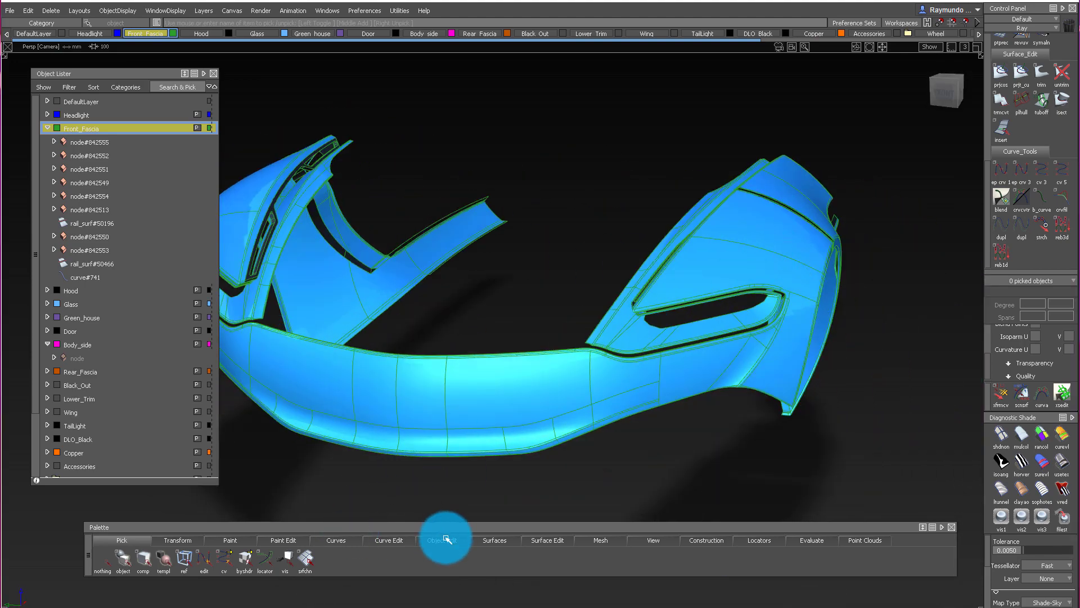
# Make all hidden objects visible again around the isolated front fascia
pyautogui.moveTo(447, 539); pyautogui.dragTo(514, 539)
pyautogui.click(380, 469)
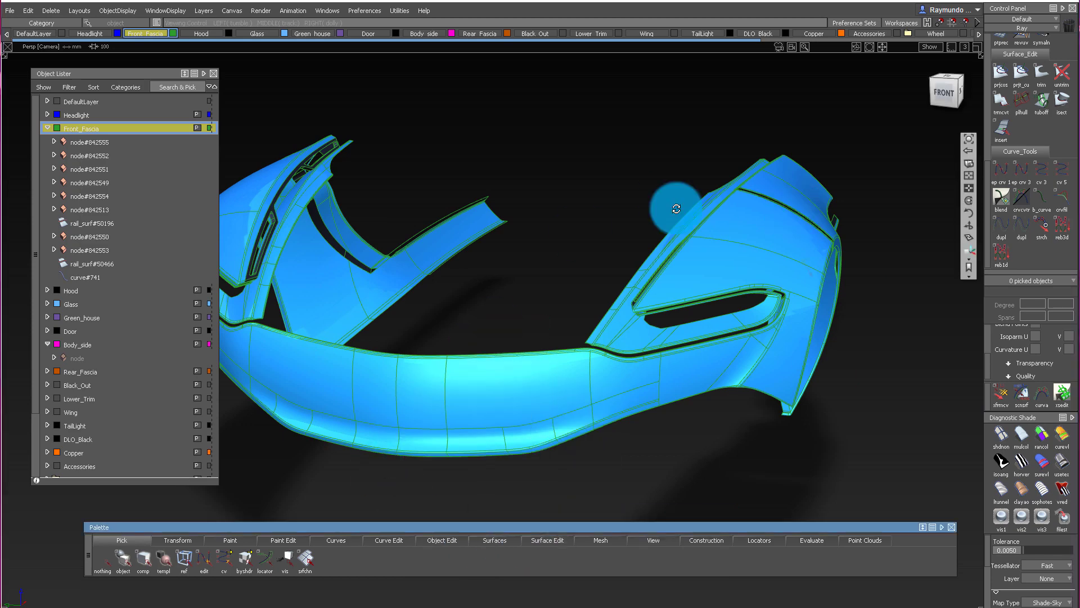
pyautogui.keyDown('alt'); pyautogui.keyDown('shift'); pyautogui.moveTo(677, 210); pyautogui.dragTo(647, 262); pyautogui.keyUp('shift'); pyautogui.keyUp('alt')
pyautogui.keyDown('alt'); pyautogui.keyDown('shift'); pyautogui.moveTo(646, 263); pyautogui.dragTo(682, 287, button='right'); pyautogui.keyUp('shift'); pyautogui.keyUp('alt')
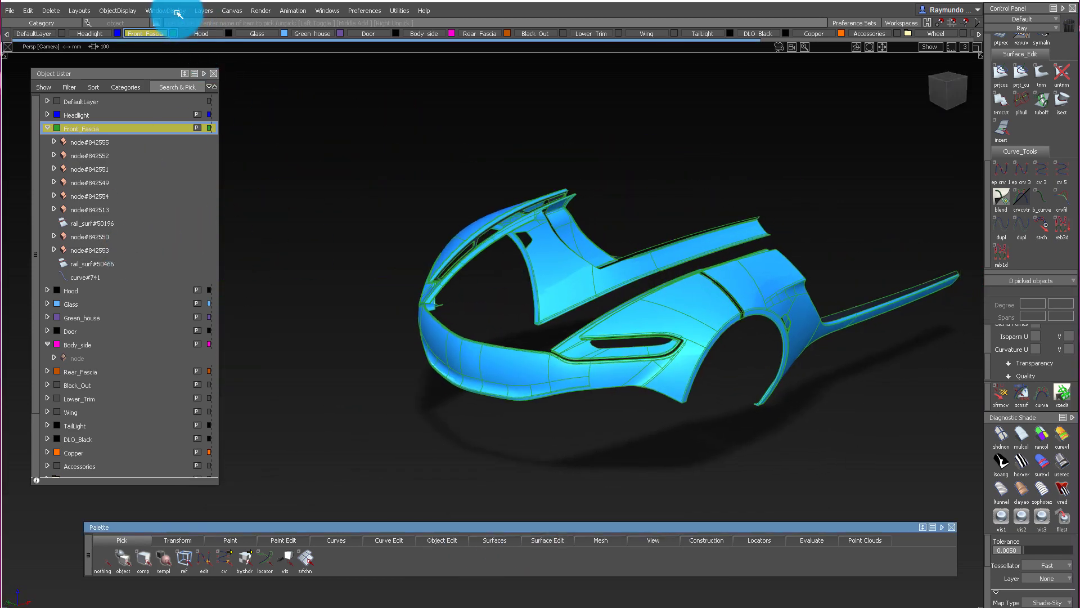
pyautogui.click(118, 11)
pyautogui.click(125, 39)
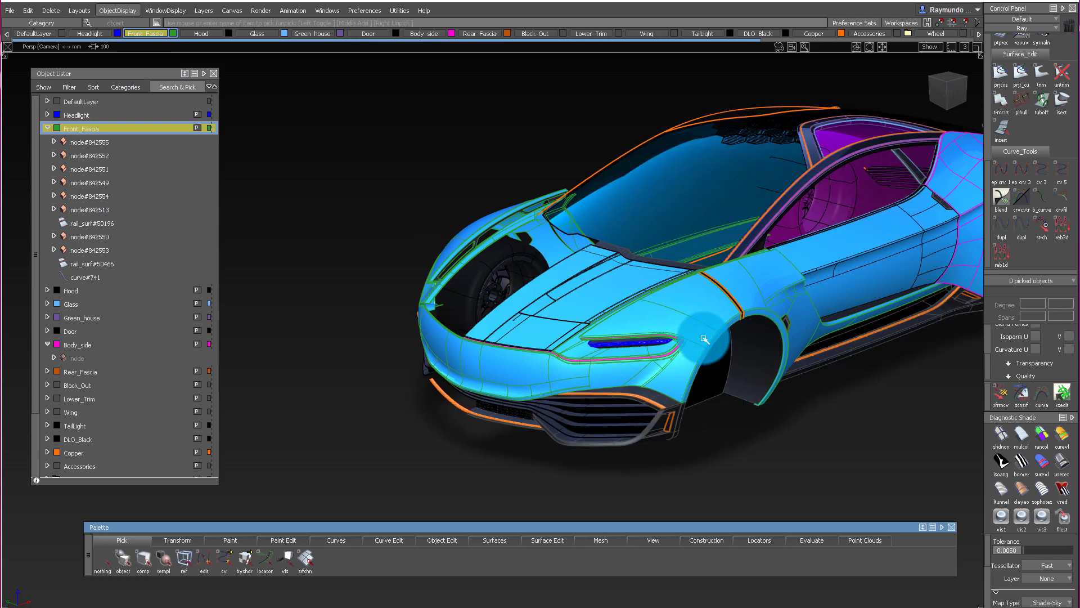
# Examine the complete car from the front and the side
pyautogui.keyDown('alt'); pyautogui.keyDown('shift'); pyautogui.moveTo(563, 315); pyautogui.dragTo(871, 299); pyautogui.keyUp('shift'); pyautogui.keyUp('alt')
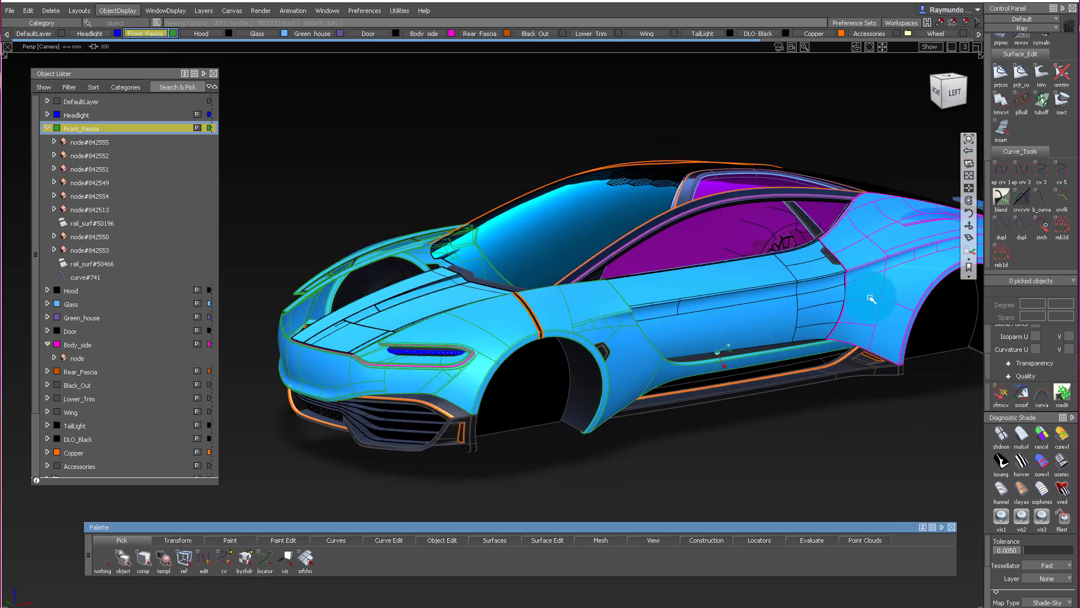
pyautogui.keyDown('alt'); pyautogui.keyDown('shift'); pyautogui.moveTo(637, 342); pyautogui.dragTo(882, 318); pyautogui.keyUp('shift'); pyautogui.keyUp('alt')
pyautogui.keyDown('alt'); pyautogui.keyDown('shift'); pyautogui.moveTo(736, 344); pyautogui.dragTo(636, 311); pyautogui.keyUp('shift'); pyautogui.keyUp('alt')
pyautogui.keyDown('alt'); pyautogui.keyDown('shift'); pyautogui.moveTo(636, 311); pyautogui.dragTo(578, 331, button='middle'); pyautogui.keyUp('shift'); pyautogui.keyUp('alt')
pyautogui.keyDown('alt'); pyautogui.keyDown('shift'); pyautogui.moveTo(579, 331); pyautogui.dragTo(767, 358); pyautogui.keyUp('shift'); pyautogui.keyUp('alt')
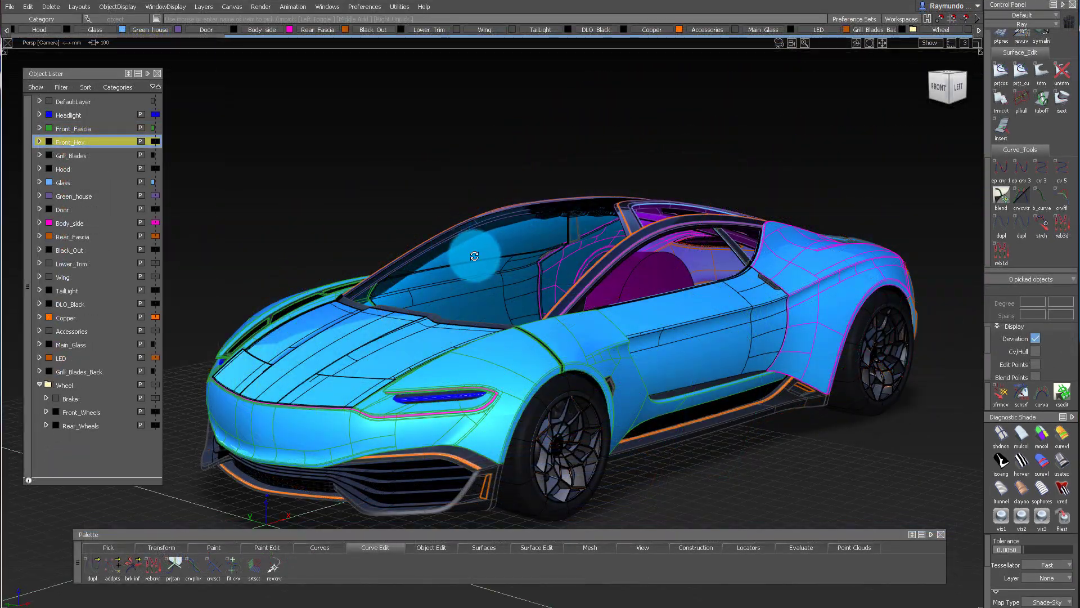
pyautogui.keyDown('alt'); pyautogui.keyDown('shift'); pyautogui.moveTo(474, 256); pyautogui.dragTo(499, 225); pyautogui.keyUp('shift'); pyautogui.keyUp('alt')
pyautogui.keyDown('alt'); pyautogui.keyDown('shift'); pyautogui.moveTo(640, 227); pyautogui.dragTo(708, 213); pyautogui.keyUp('shift'); pyautogui.keyUp('alt')
pyautogui.keyDown('alt'); pyautogui.keyDown('shift'); pyautogui.moveTo(602, 214); pyautogui.dragTo(474, 206); pyautogui.keyUp('shift'); pyautogui.keyUp('alt')
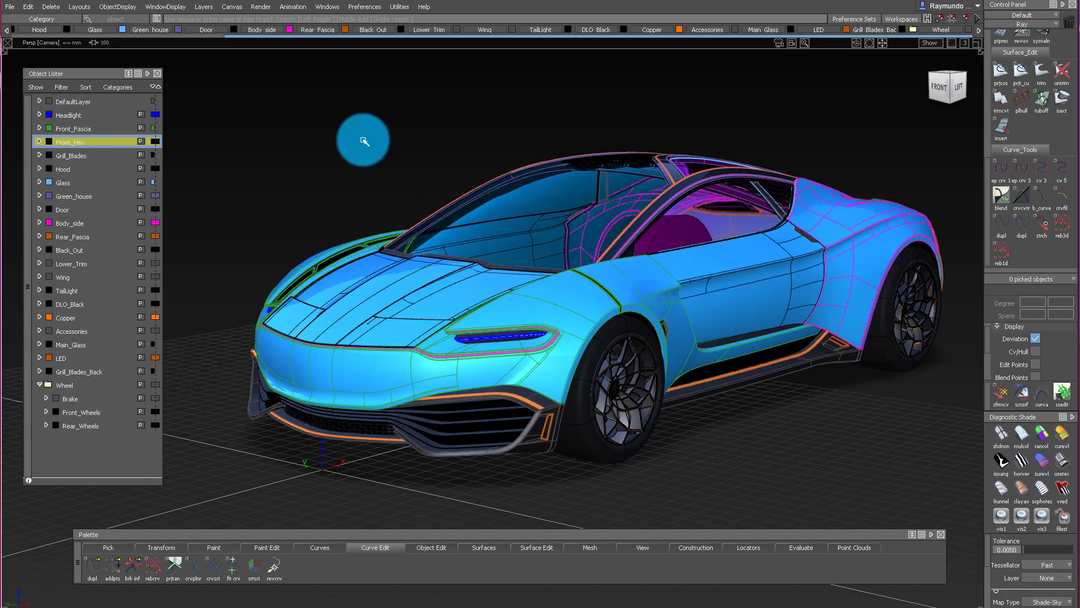
pyautogui.keyDown('alt'); pyautogui.keyDown('shift'); pyautogui.moveTo(651, 223); pyautogui.dragTo(360, 175); pyautogui.keyUp('shift'); pyautogui.keyUp('alt')
# Expand the DefaultLayer and its node#842526 group, and delete the model's null nodes
pyautogui.click(49, 97)
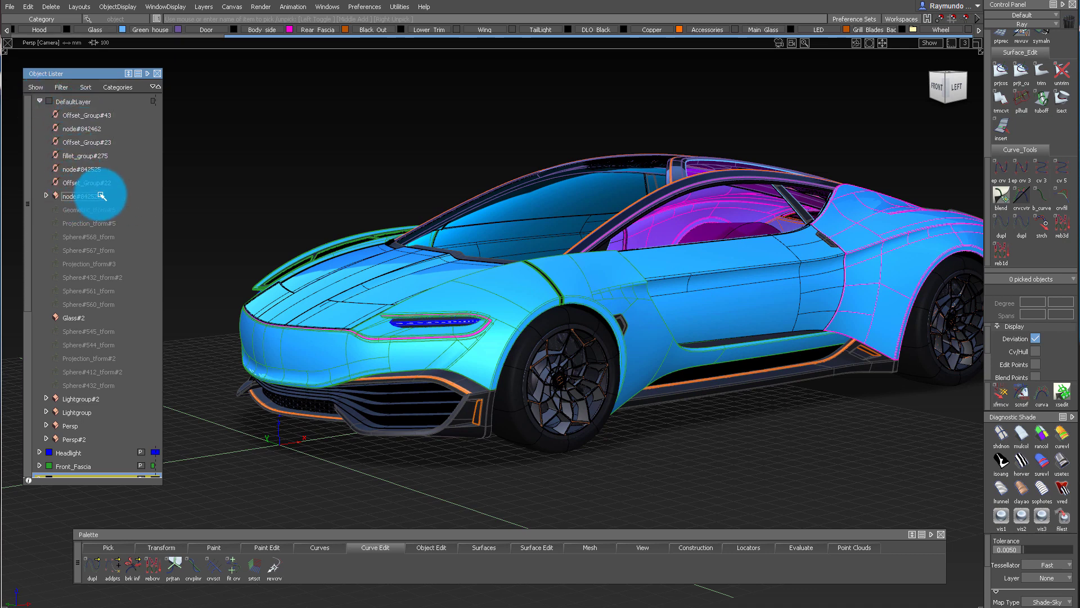
pyautogui.click(45, 196)
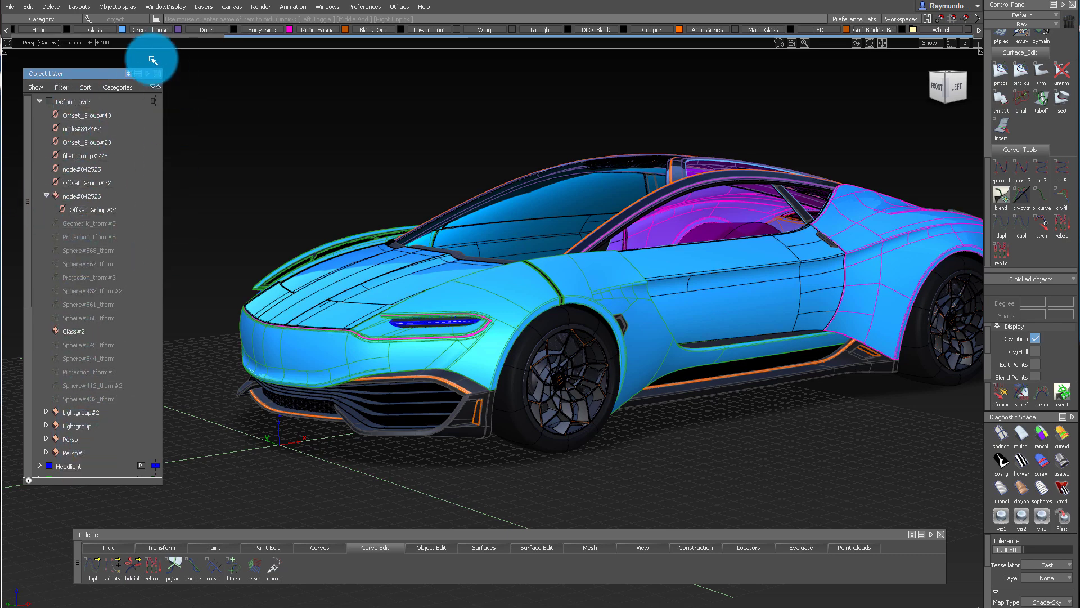
pyautogui.click(51, 7)
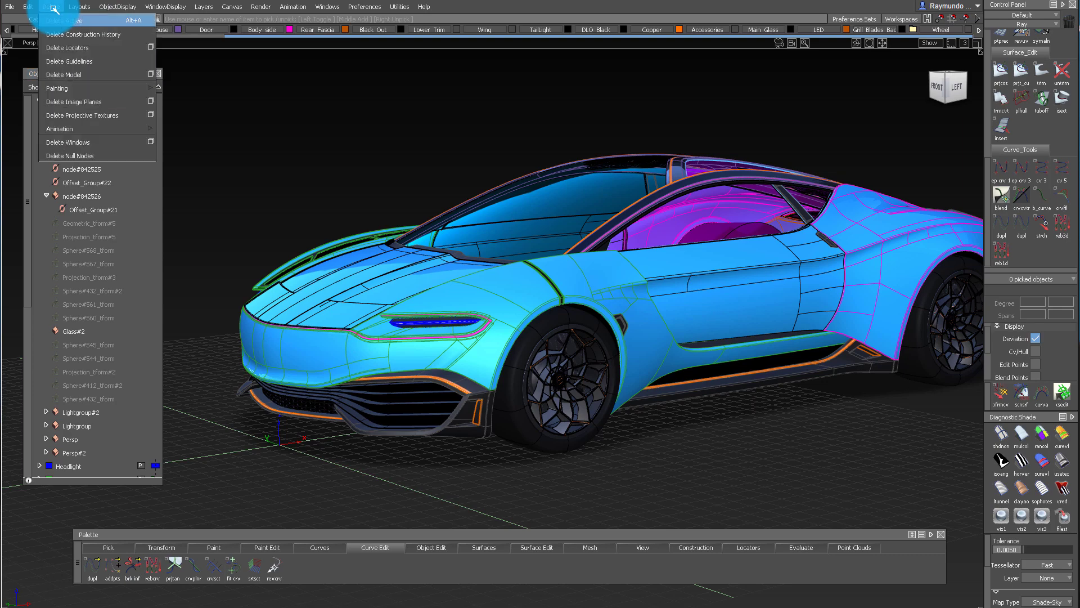
pyautogui.click(91, 153)
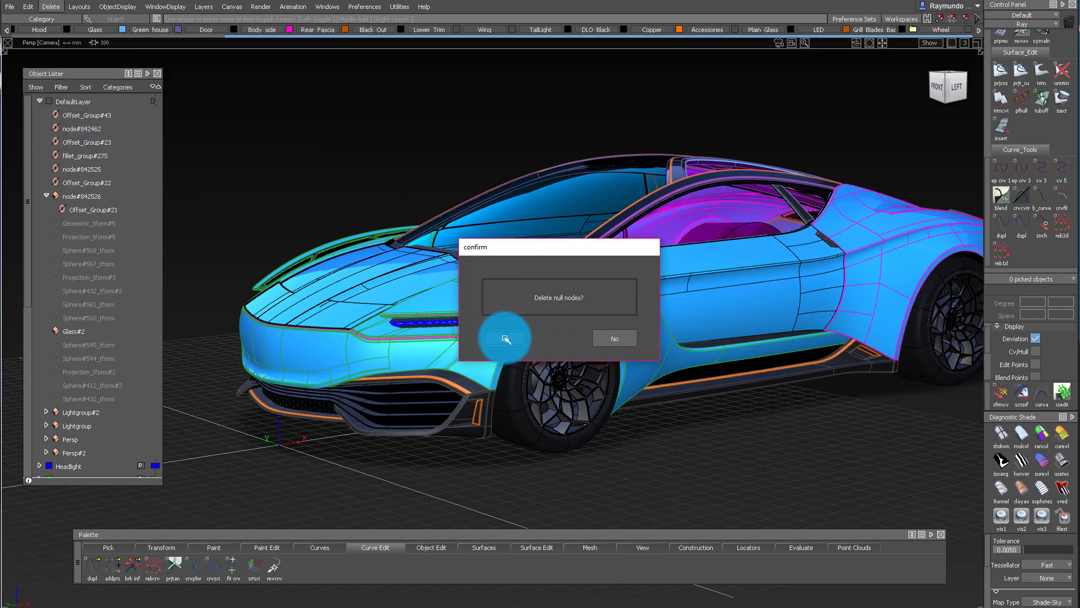
pyautogui.click(505, 338)
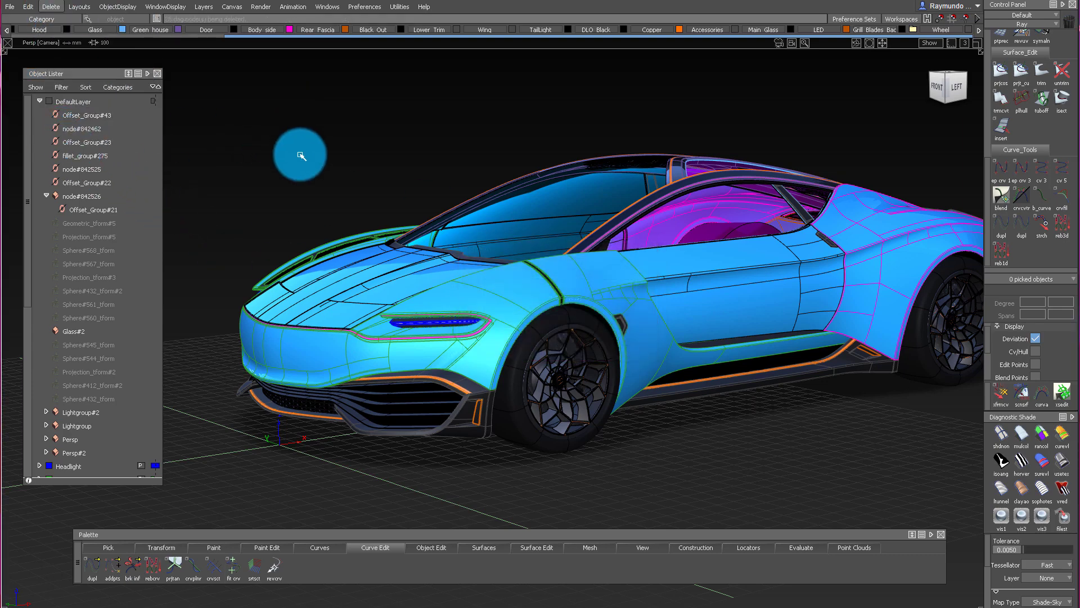
pyautogui.keyDown('alt'); pyautogui.keyDown('shift'); pyautogui.moveTo(320, 176); pyautogui.dragTo(579, 188); pyautogui.keyUp('shift'); pyautogui.keyUp('alt')
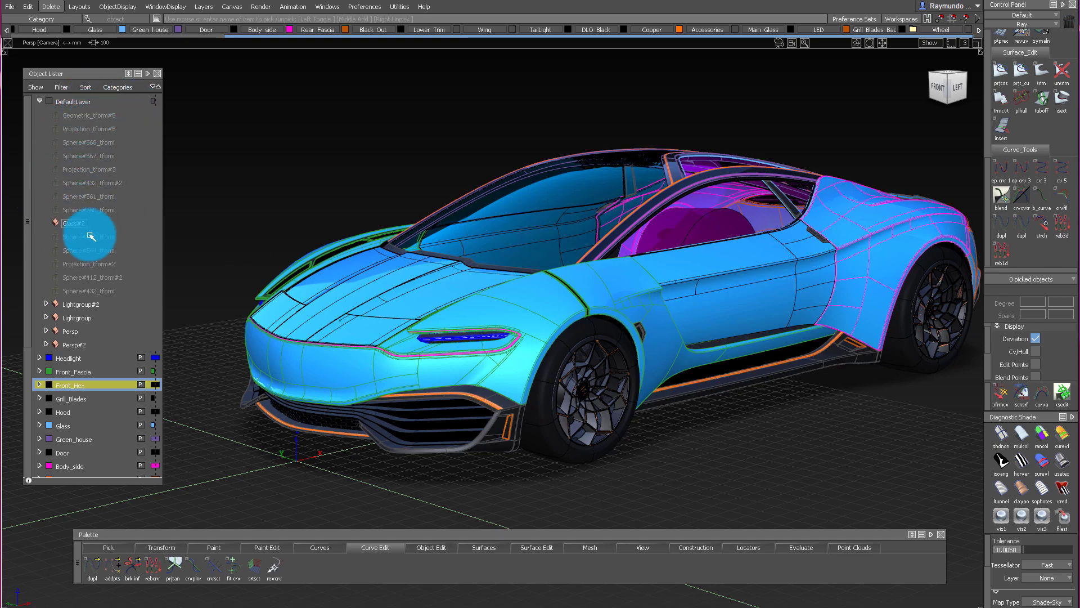
# Pick Glass#2 in the DefaultLayer and locate its surface on the rear wheel
pyautogui.click(70, 223)
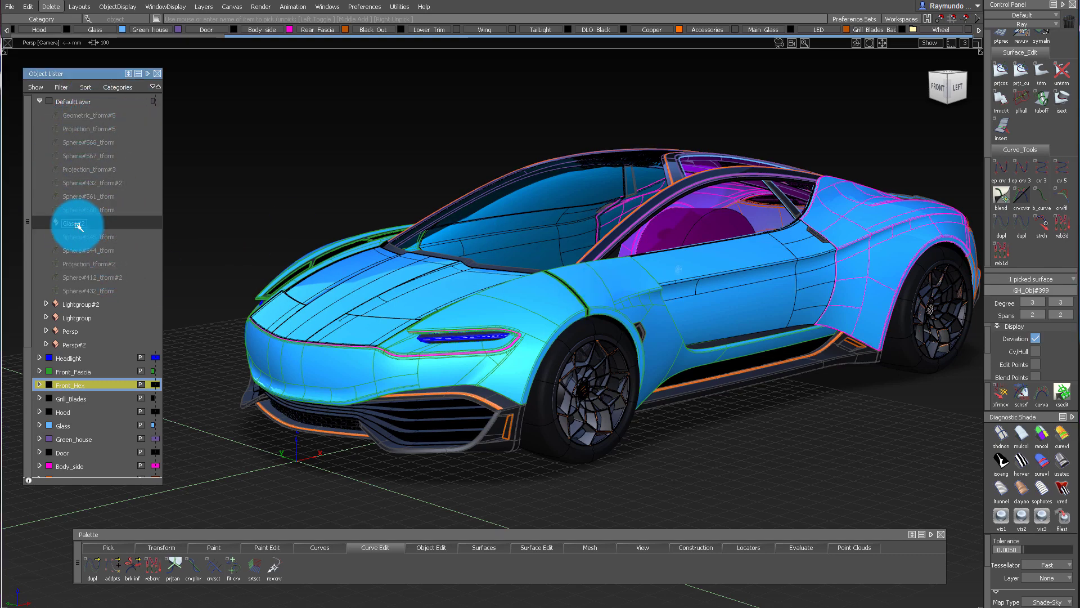
pyautogui.keyDown('alt'); pyautogui.keyDown('shift'); pyautogui.moveTo(787, 230); pyautogui.dragTo(486, 233); pyautogui.keyUp('shift'); pyautogui.keyUp('alt')
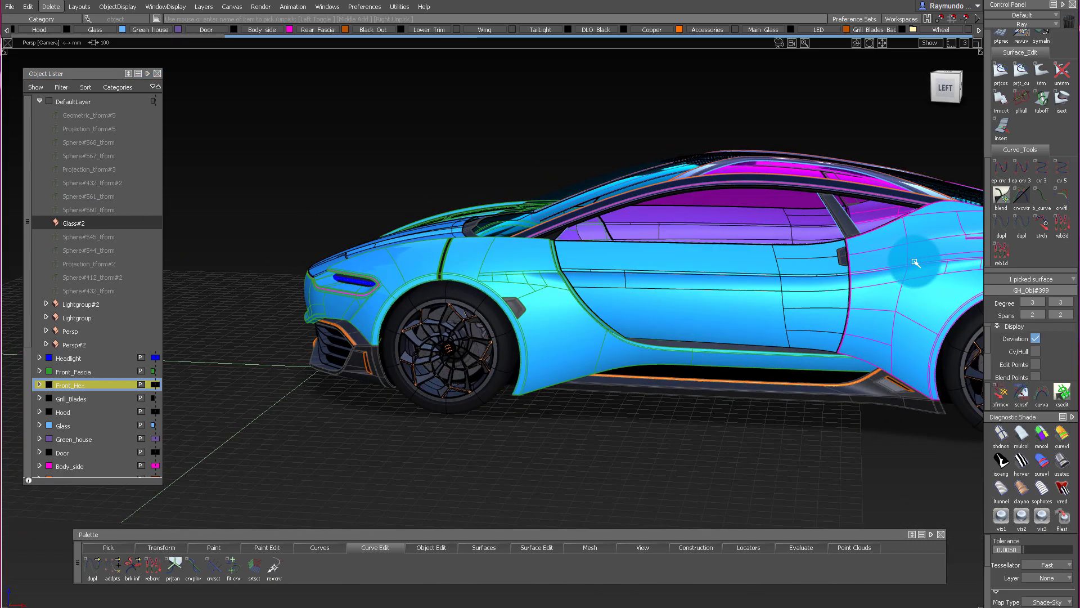
pyautogui.keyDown('alt'); pyautogui.keyDown('shift'); pyautogui.moveTo(706, 270); pyautogui.dragTo(654, 261, button='middle'); pyautogui.keyUp('shift'); pyautogui.keyUp('alt')
pyautogui.keyDown('alt'); pyautogui.keyDown('shift'); pyautogui.moveTo(654, 260); pyautogui.dragTo(952, 418, button='right'); pyautogui.keyUp('shift'); pyautogui.keyUp('alt')
pyautogui.keyDown('alt'); pyautogui.keyDown('shift'); pyautogui.moveTo(863, 378); pyautogui.dragTo(776, 292, button='right'); pyautogui.keyUp('shift'); pyautogui.keyUp('alt')
pyautogui.keyDown('alt'); pyautogui.keyDown('shift'); pyautogui.moveTo(720, 253); pyautogui.dragTo(716, 248, button='right'); pyautogui.keyUp('shift'); pyautogui.keyUp('alt')
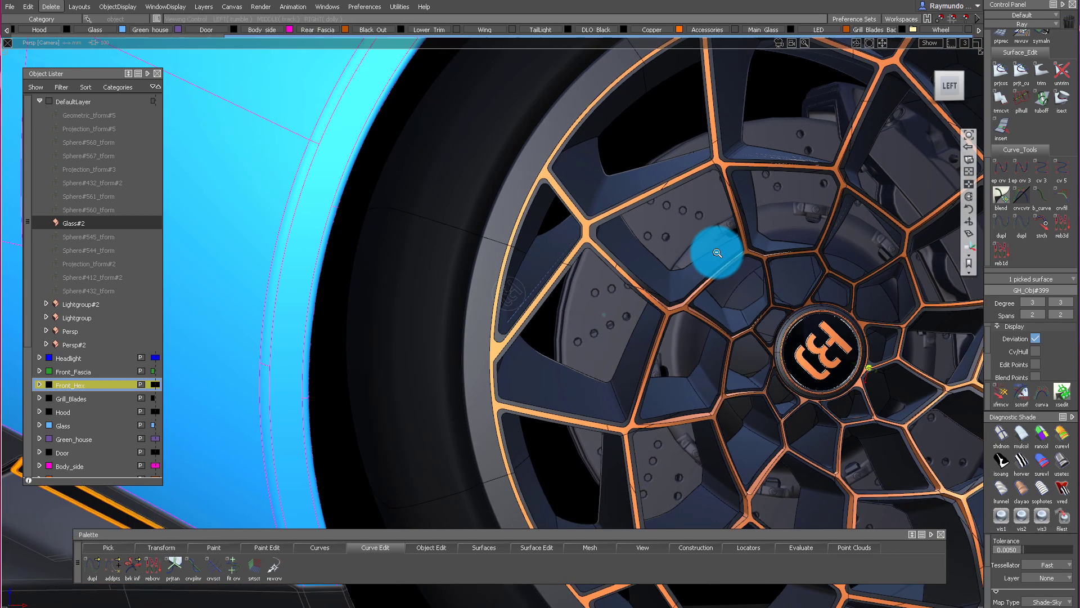
pyautogui.keyDown('alt'); pyautogui.keyDown('shift'); pyautogui.moveTo(625, 270); pyautogui.dragTo(747, 272, button='right'); pyautogui.keyUp('shift'); pyautogui.keyUp('alt')
pyautogui.keyDown('alt'); pyautogui.keyDown('shift'); pyautogui.moveTo(746, 272); pyautogui.dragTo(481, 277); pyautogui.keyUp('shift'); pyautogui.keyUp('alt')
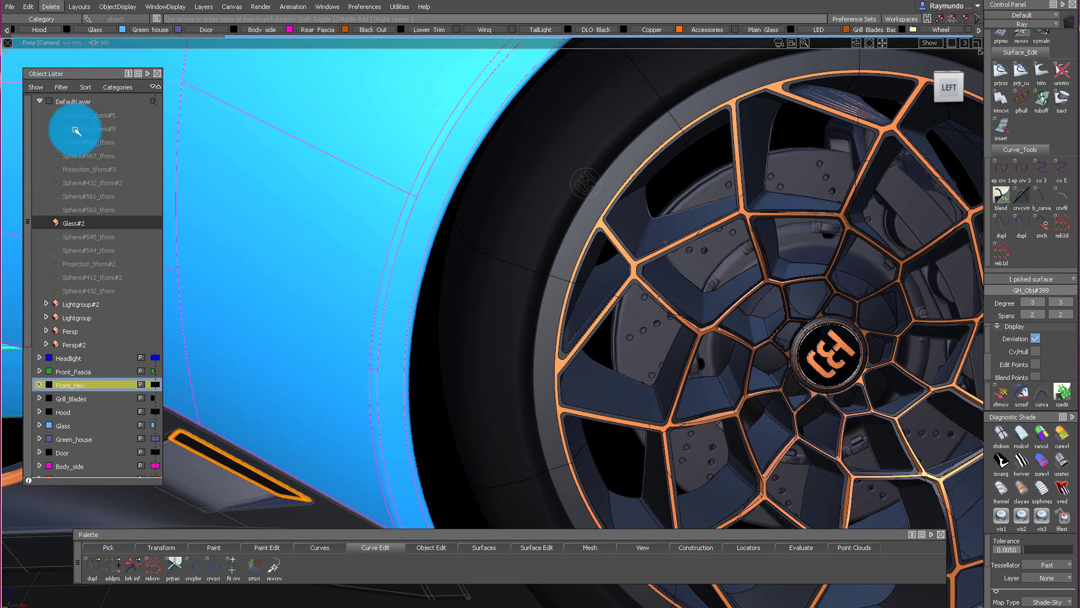
pyautogui.keyDown('alt'); pyautogui.keyDown('shift'); pyautogui.moveTo(636, 268); pyautogui.dragTo(719, 267); pyautogui.keyUp('shift'); pyautogui.keyUp('alt')
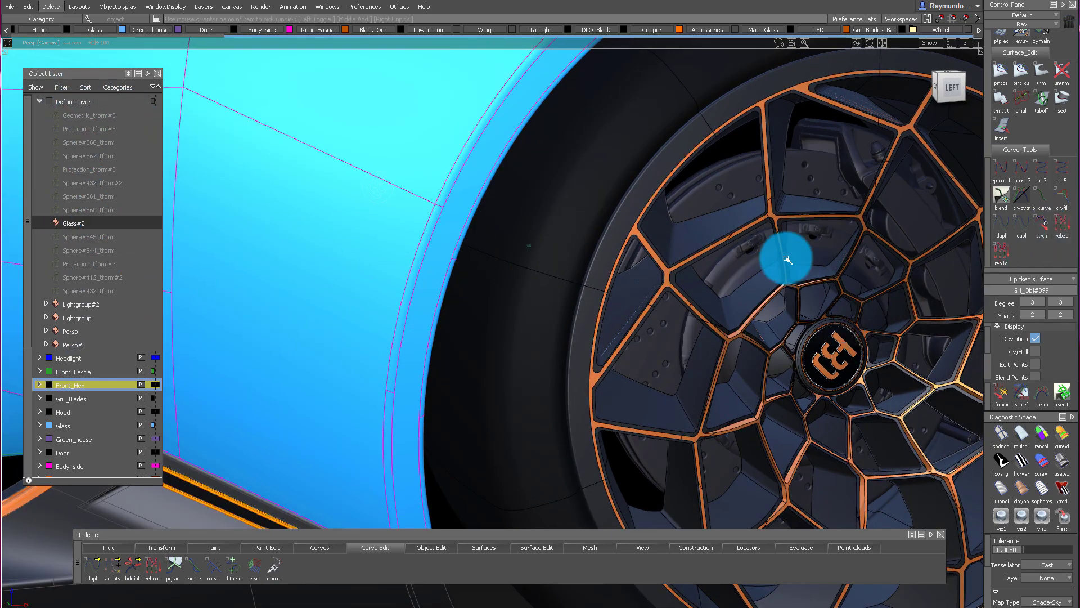
pyautogui.keyDown('alt'); pyautogui.keyDown('shift'); pyautogui.moveTo(786, 258); pyautogui.dragTo(773, 258, button='right'); pyautogui.keyUp('shift'); pyautogui.keyUp('alt')
# Assign the picked Glass#2 surface to the Rear_Wheels layer inside the Wheel folder
pyautogui.scroll(-3, 89, 393)
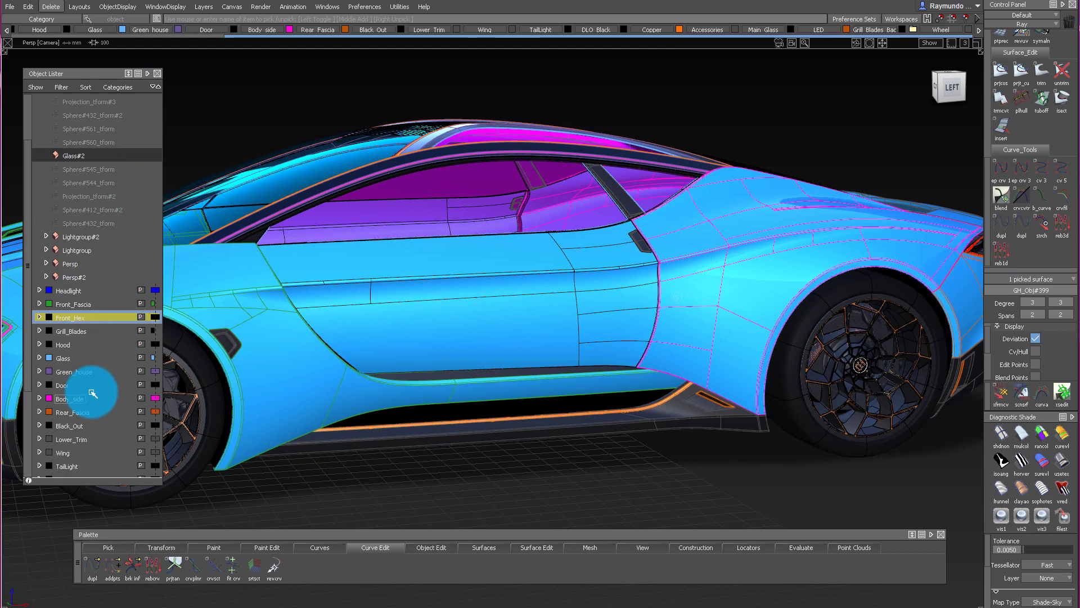
pyautogui.scroll(-2, 67, 371)
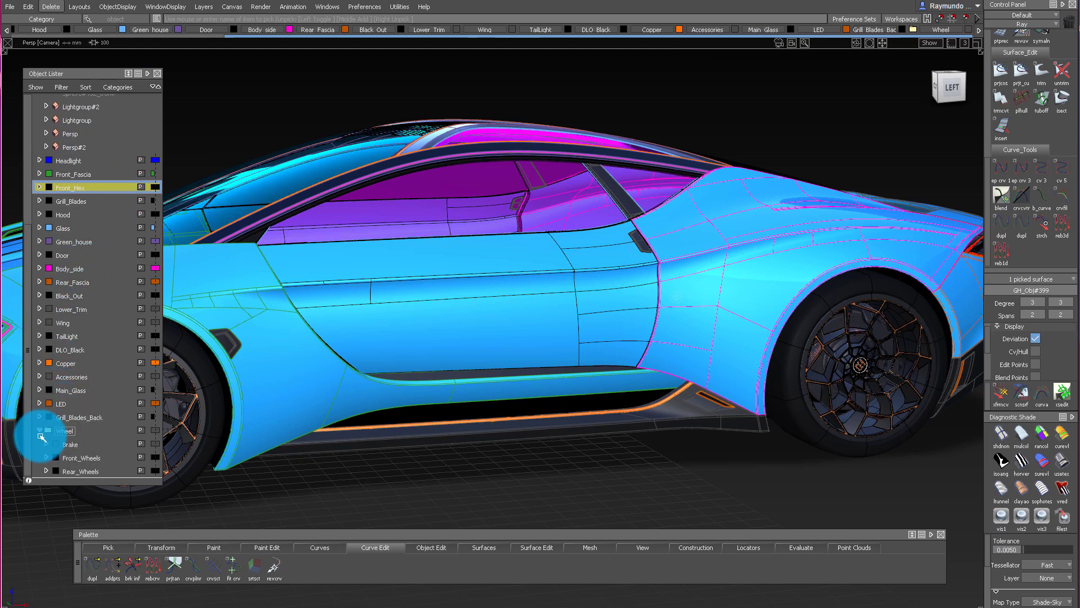
pyautogui.click(70, 471)
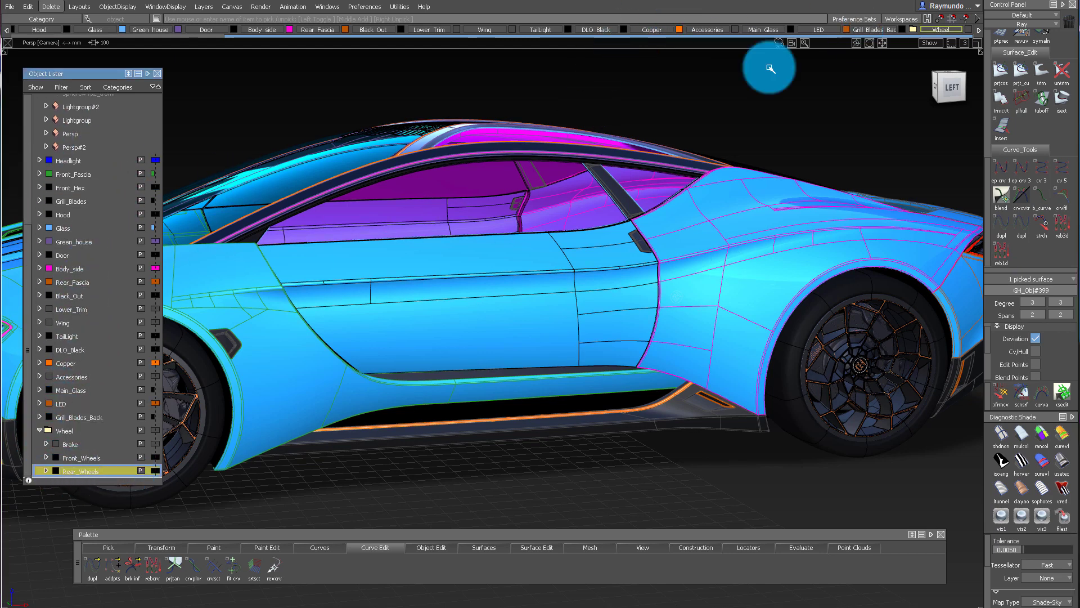
pyautogui.rightClick(90, 469)
pyautogui.click(95, 484)
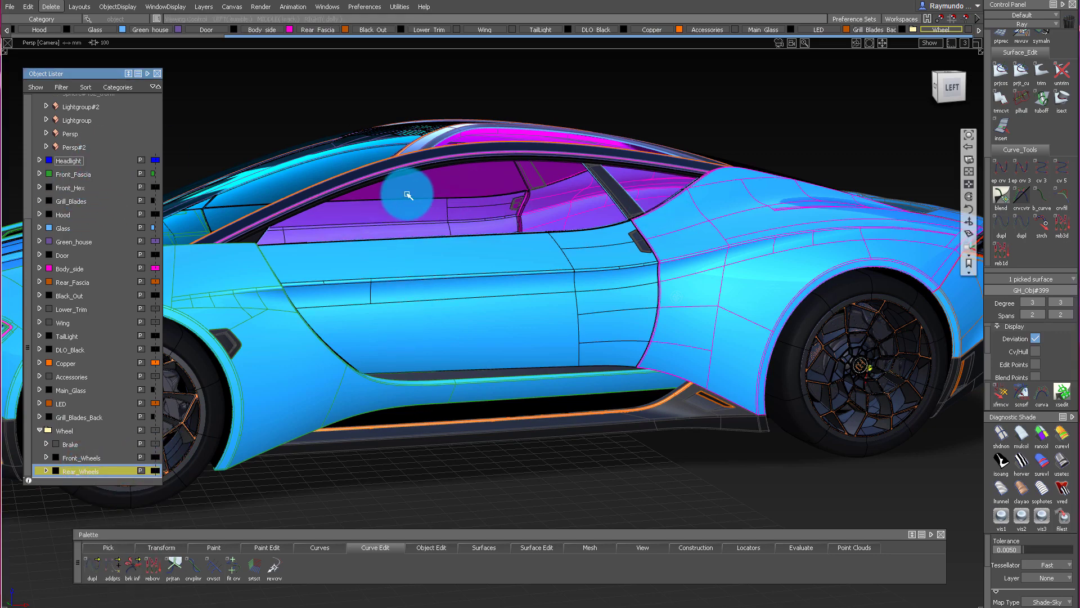
# Review the entries remaining in the DefaultLayer and expand the Headlight and Front_Fascia layers to check their groups
pyautogui.keyDown('alt'); pyautogui.keyDown('shift'); pyautogui.moveTo(410, 188); pyautogui.dragTo(124, 217); pyautogui.keyUp('shift'); pyautogui.keyUp('alt')
pyautogui.scroll(4, 123, 217)
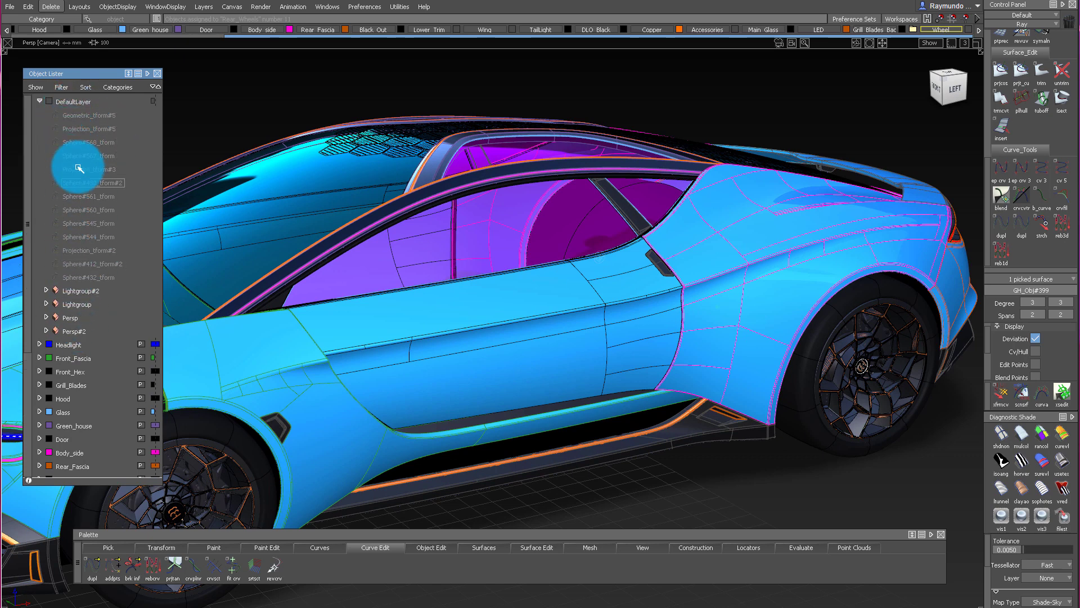
pyautogui.moveTo(102, 157); pyautogui.dragTo(102, 309)
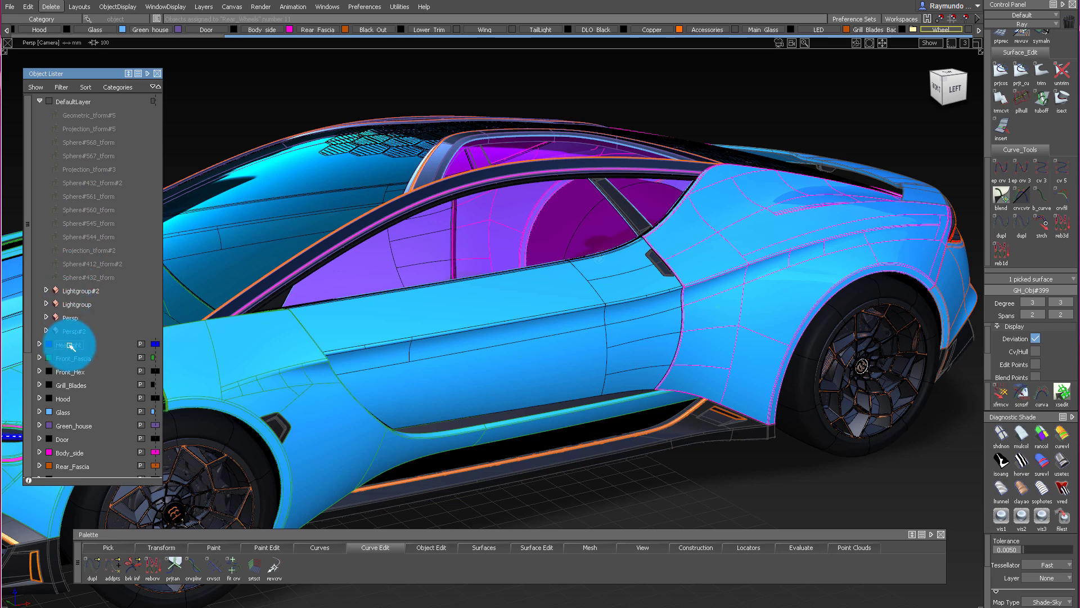
pyautogui.scroll(-3, 101, 301)
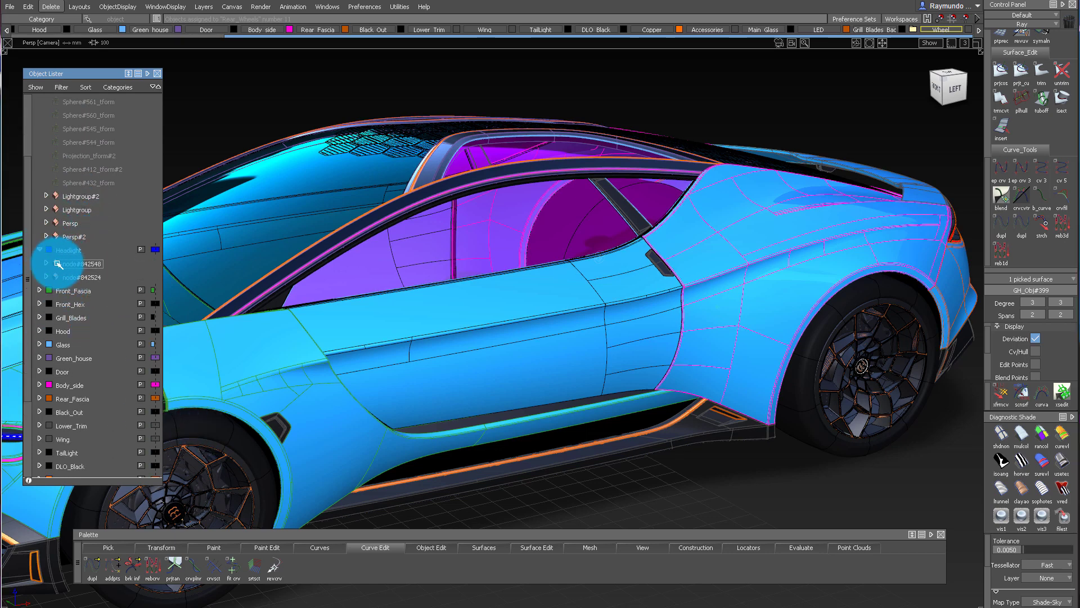
pyautogui.keyDown('alt'); pyautogui.keyDown('shift'); pyautogui.moveTo(243, 262); pyautogui.dragTo(188, 225); pyautogui.keyUp('shift'); pyautogui.keyUp('alt')
pyautogui.click(40, 291)
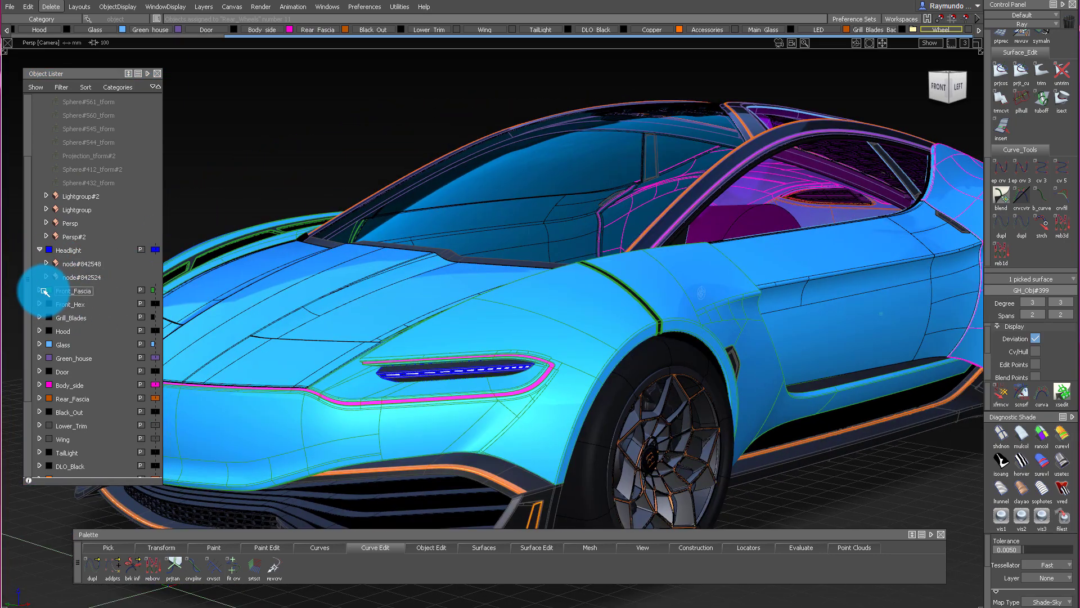
# Pick rail_surf#50196 in the Front_Fascia layer to check it on the car, and clear the selection
pyautogui.keyDown('alt'); pyautogui.keyDown('shift'); pyautogui.moveTo(307, 301); pyautogui.dragTo(1, 429); pyautogui.keyUp('shift'); pyautogui.keyUp('alt')
pyautogui.click(84, 424)
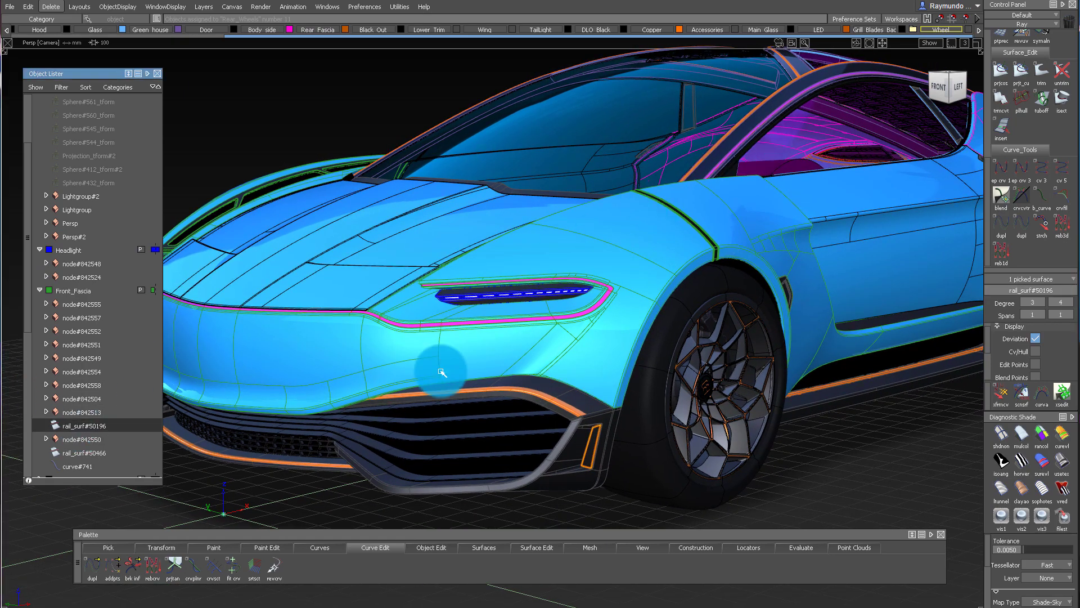
pyautogui.keyDown('alt'); pyautogui.keyDown('shift'); pyautogui.moveTo(753, 244); pyautogui.dragTo(615, 397); pyautogui.keyUp('shift'); pyautogui.keyUp('alt')
pyautogui.click(98, 346)
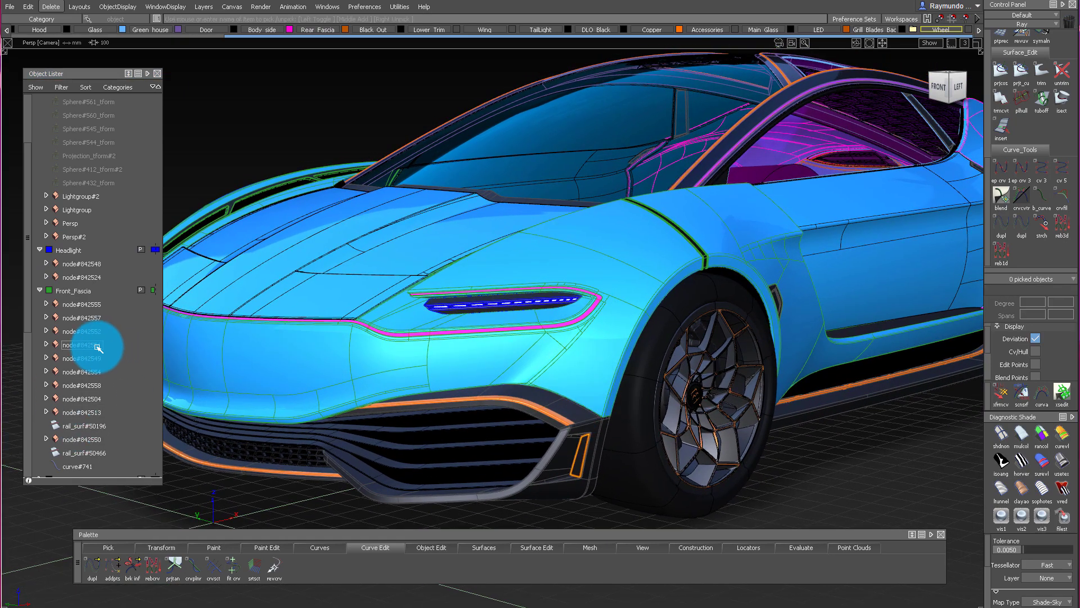
pyautogui.click(638, 227)
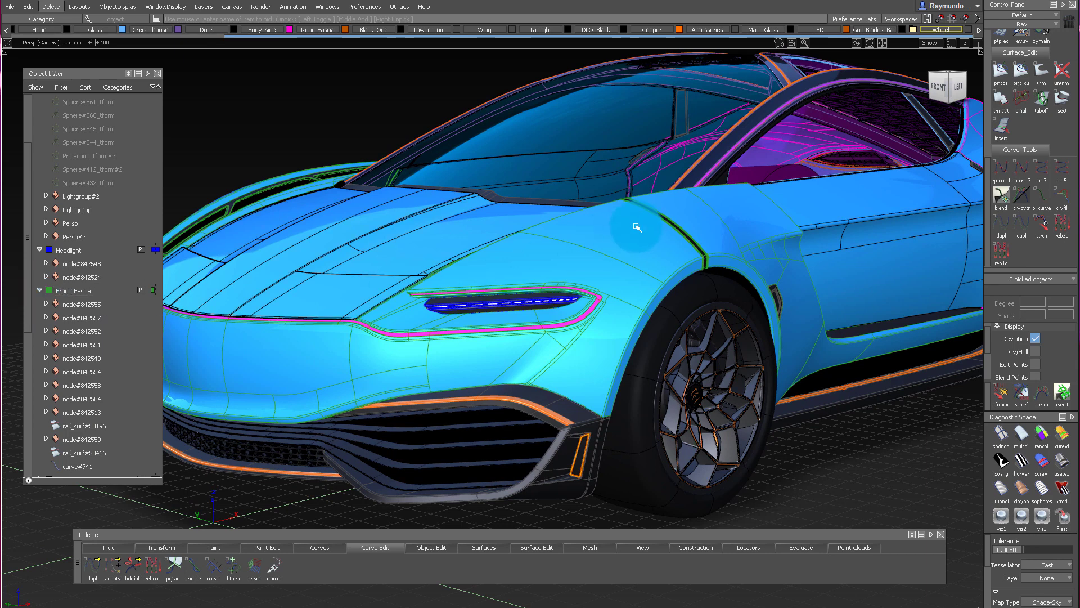
# Delete curve#741 from the Front_Fascia layer
pyautogui.scroll(-1, 92, 398)
pyautogui.scroll(-1, 84, 386)
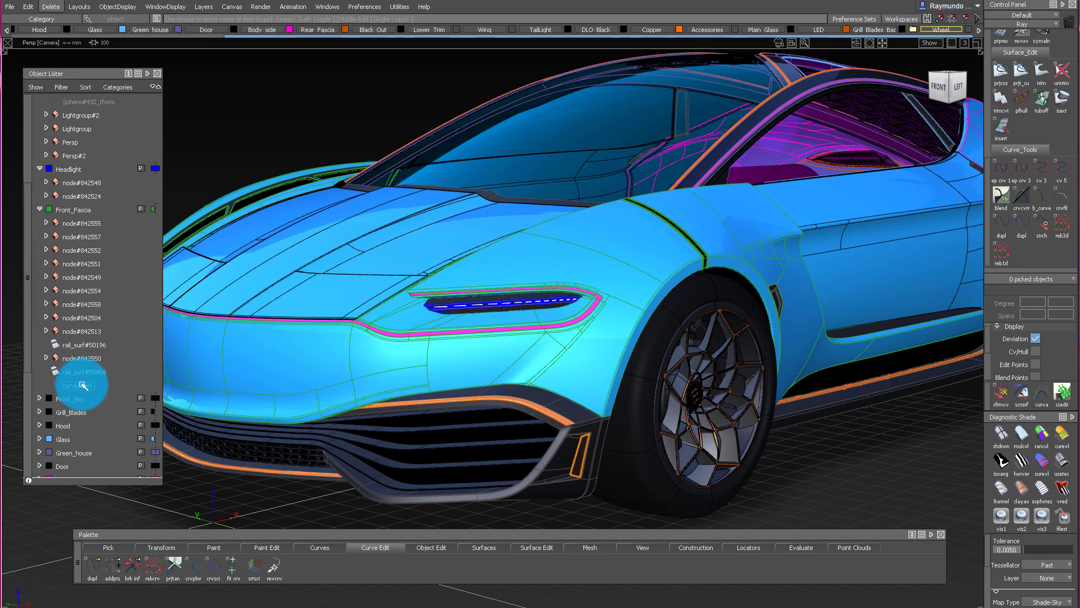
pyautogui.click(79, 386)
pyautogui.press('Delete')
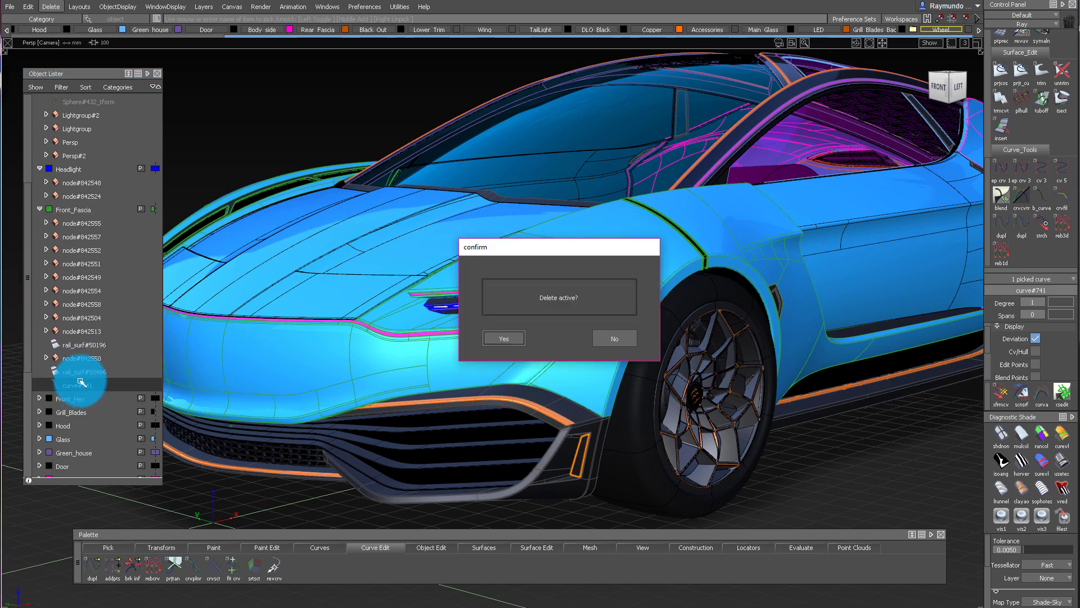
pyautogui.click(502, 338)
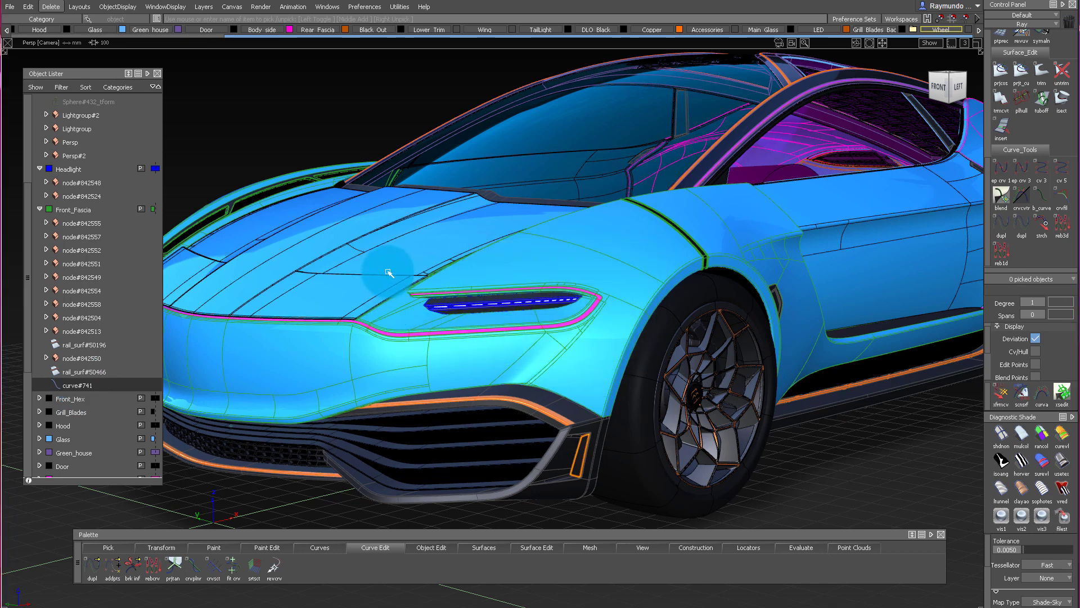
# Collapse the Front_Fascia and Headlight layers, and expand Grill_Blades, Hood and Glass to check their groups
pyautogui.click(40, 209)
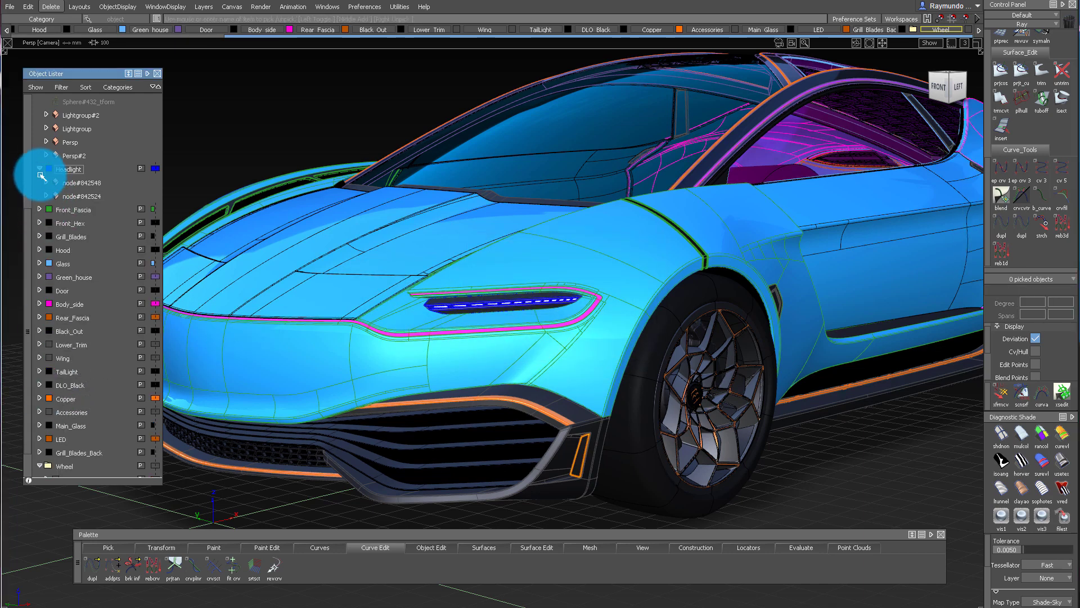
pyautogui.click(40, 169)
pyautogui.click(40, 209)
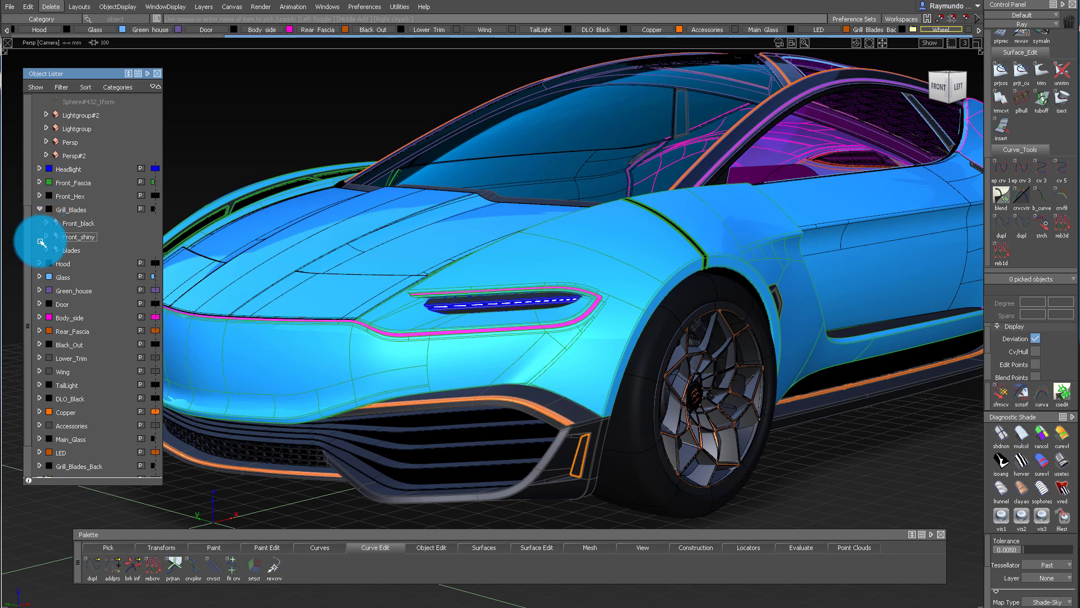
pyautogui.click(40, 262)
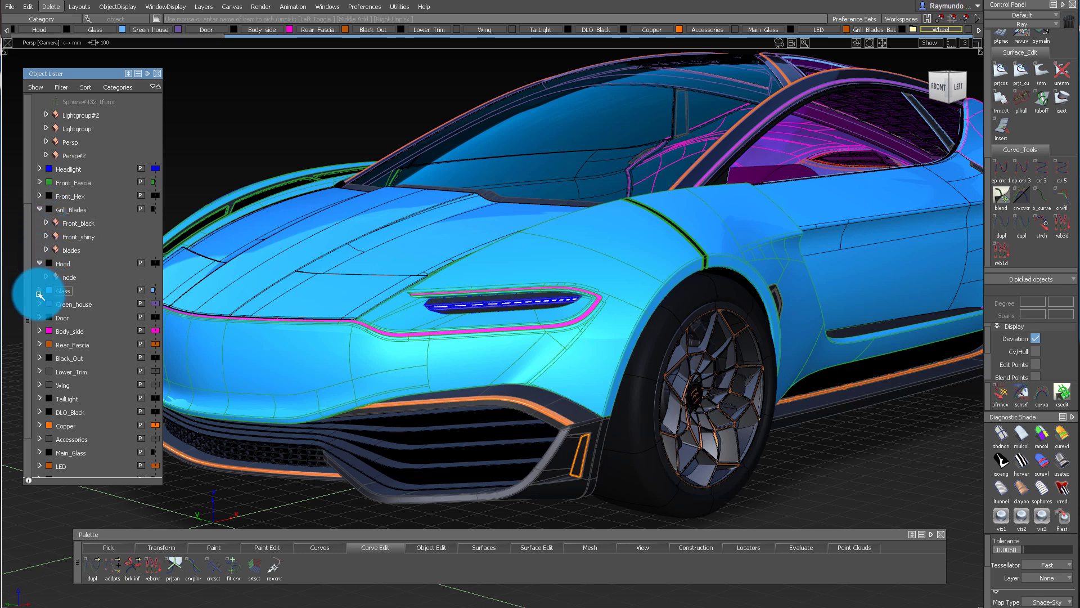
pyautogui.click(48, 276)
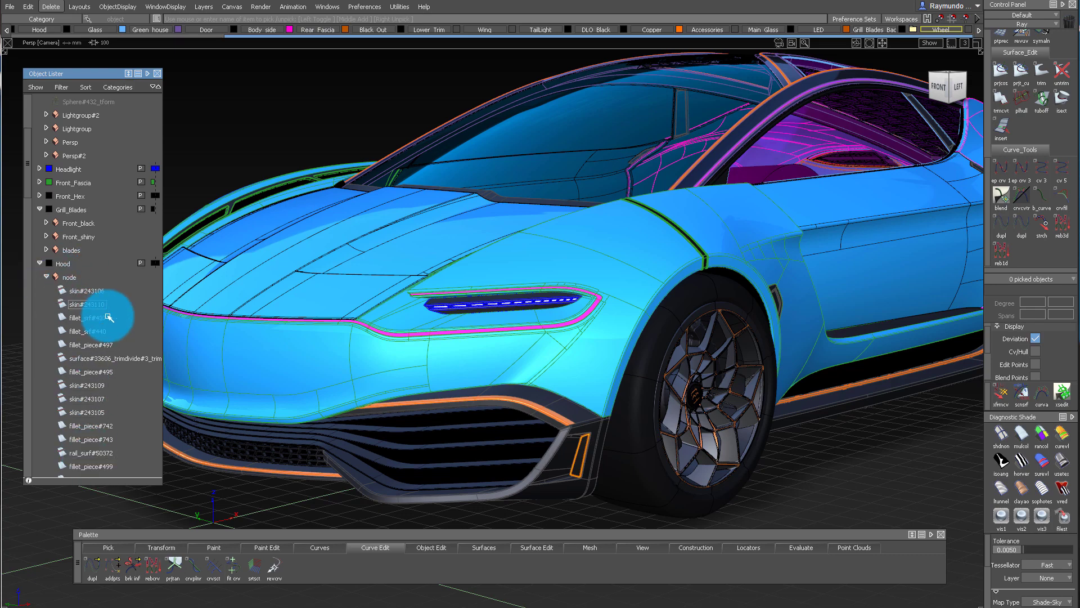
pyautogui.scroll(-4, 108, 318)
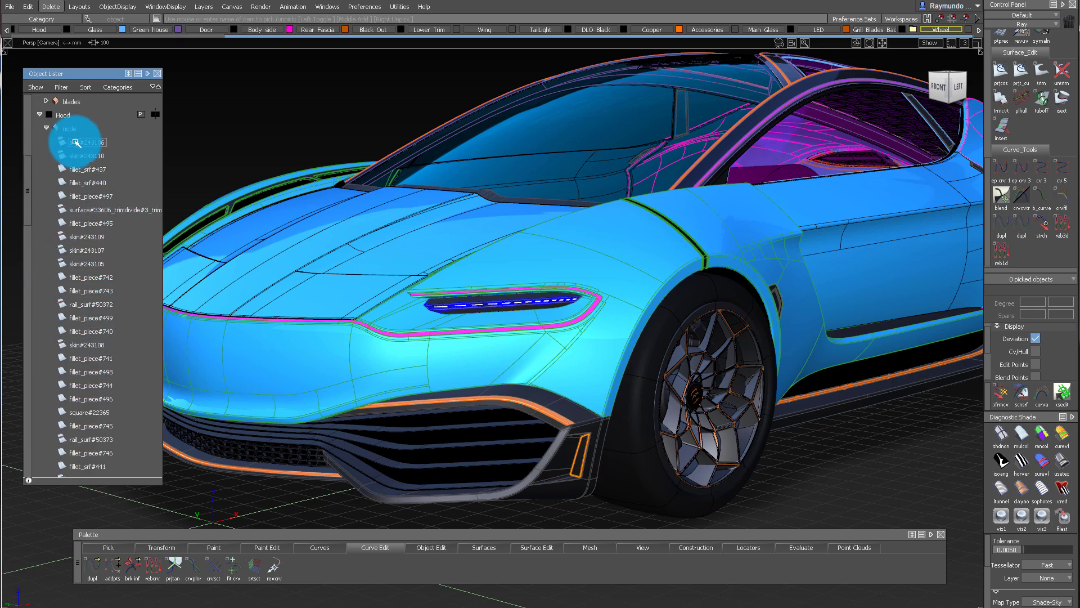
pyautogui.click(50, 128)
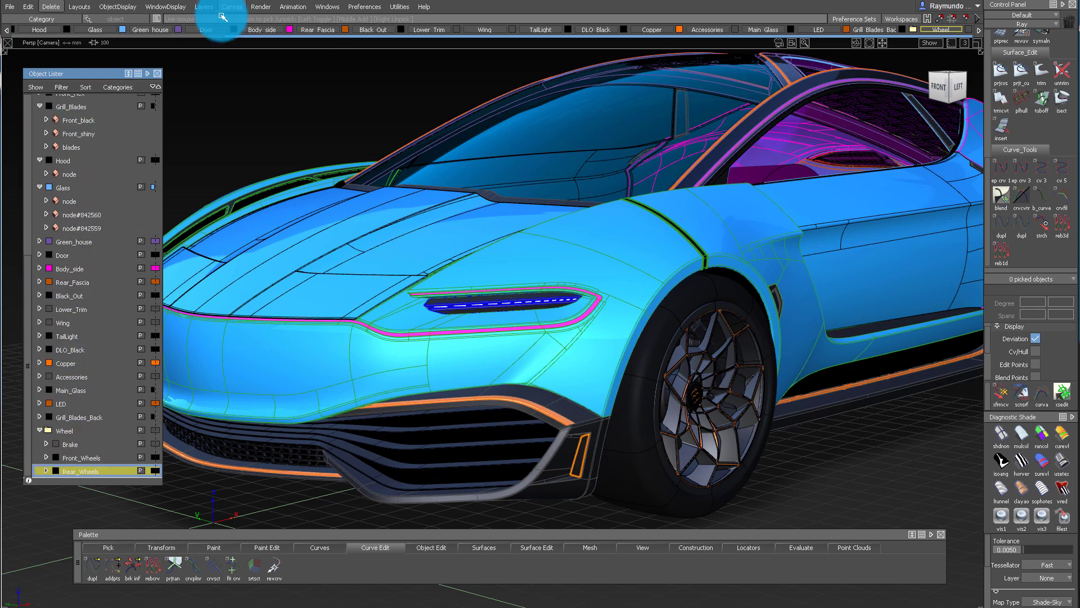
# Run Set Visual Surface Orientation and inspect the car's sides, windows and roof for surfaces facing the wrong way
pyautogui.click(204, 6)
pyautogui.click(567, 544)
pyautogui.rightClick(536, 548)
pyautogui.moveTo(548, 521)
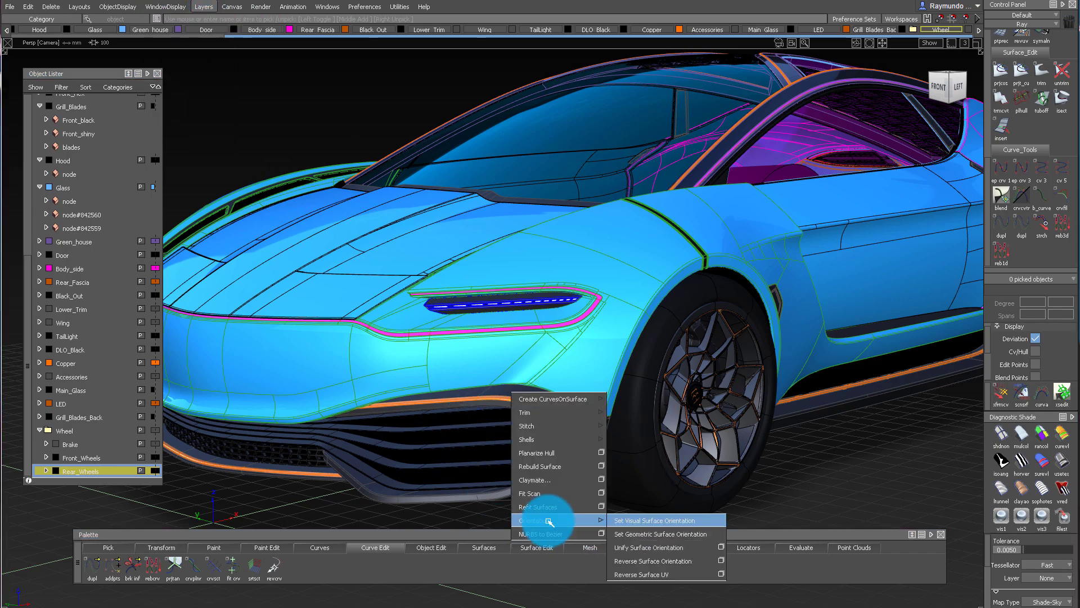
pyautogui.click(642, 521)
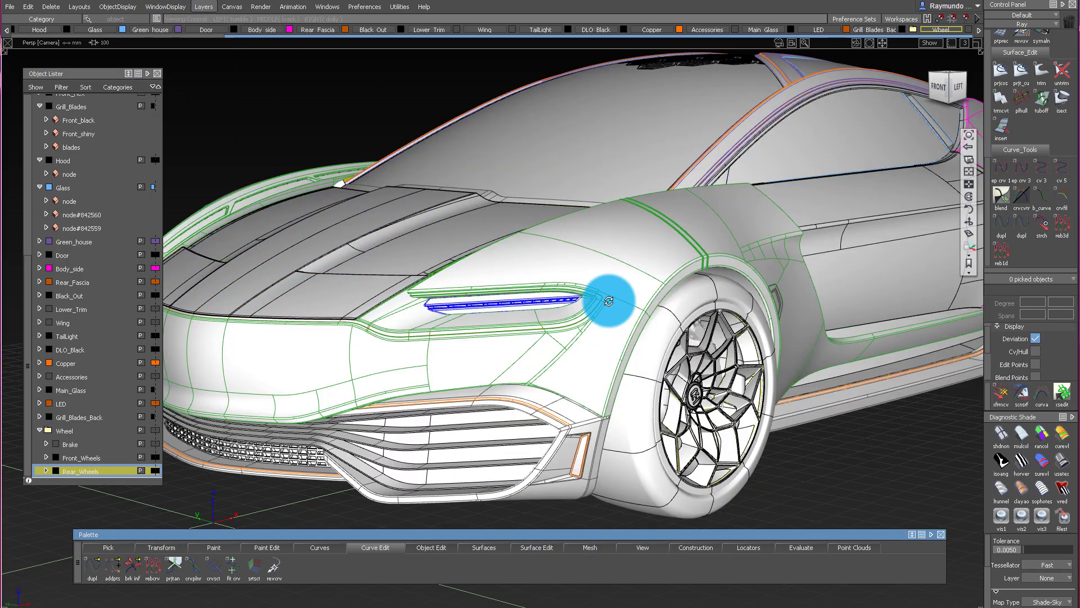
pyautogui.keyDown('alt'); pyautogui.keyDown('shift'); pyautogui.moveTo(608, 299); pyautogui.dragTo(465, 253); pyautogui.keyUp('shift'); pyautogui.keyUp('alt')
pyautogui.keyDown('alt'); pyautogui.keyDown('shift'); pyautogui.moveTo(867, 445); pyautogui.dragTo(585, 385, button='middle'); pyautogui.keyUp('shift'); pyautogui.keyUp('alt')
pyautogui.keyDown('alt'); pyautogui.keyDown('shift'); pyautogui.click(533, 350); pyautogui.keyUp('shift'); pyautogui.keyUp('alt')
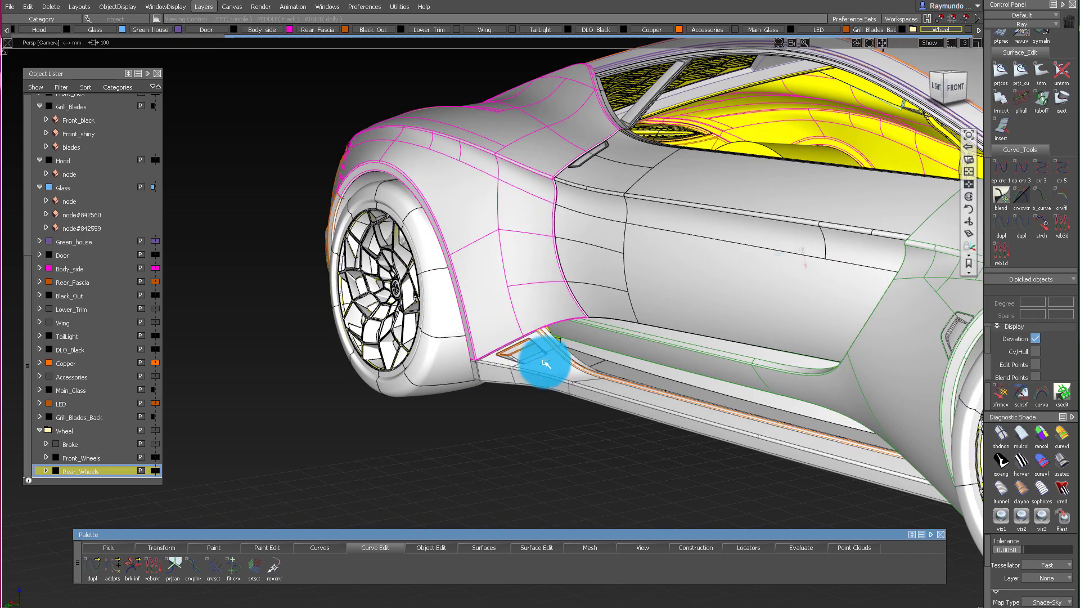
pyautogui.keyDown('alt'); pyautogui.keyDown('shift'); pyautogui.moveTo(546, 364); pyautogui.dragTo(576, 326, button='right'); pyautogui.keyUp('shift'); pyautogui.keyUp('alt')
pyautogui.keyDown('alt'); pyautogui.keyDown('shift'); pyautogui.moveTo(576, 325); pyautogui.dragTo(585, 303); pyautogui.keyUp('shift'); pyautogui.keyUp('alt')
pyautogui.moveTo(585, 321)
pyautogui.keyDown('alt'); pyautogui.keyDown('shift'); pyautogui.mouseDown(button='right')
pyautogui.moveTo(616, 332)
pyautogui.moveTo(661, 378)
pyautogui.moveTo(646, 386)
pyautogui.moveTo(624, 383)
pyautogui.moveTo(837, 321)
pyautogui.mouseUp(button='right'); pyautogui.keyUp('shift'); pyautogui.keyUp('alt')
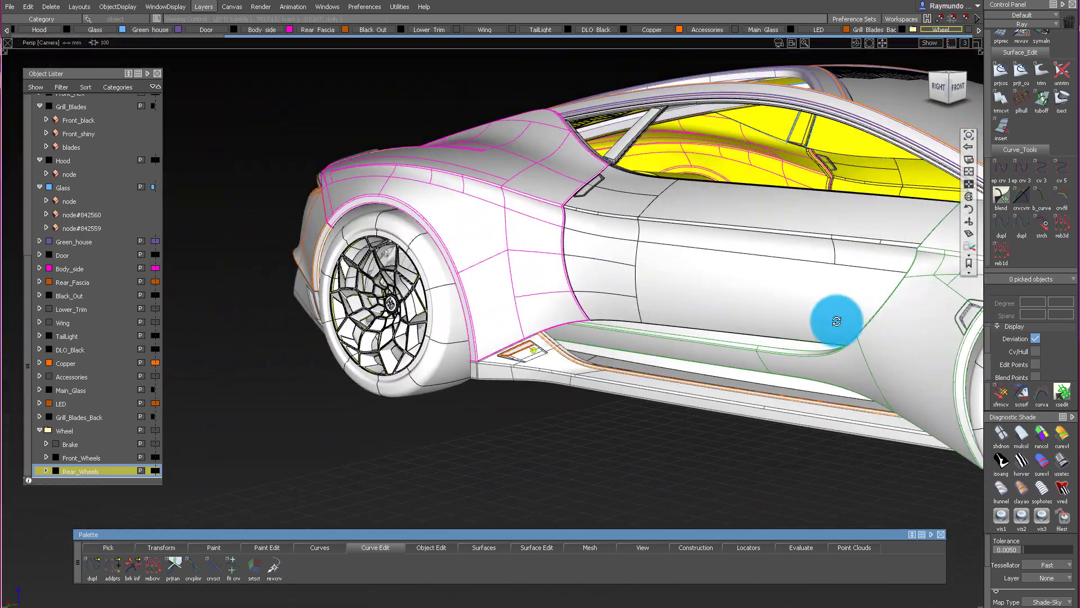
pyautogui.keyDown('alt'); pyautogui.keyDown('shift'); pyautogui.moveTo(837, 321); pyautogui.dragTo(828, 263); pyautogui.keyUp('shift'); pyautogui.keyUp('alt')
pyautogui.keyDown('alt'); pyautogui.keyDown('shift'); pyautogui.moveTo(828, 262); pyautogui.dragTo(798, 268, button='right'); pyautogui.keyUp('shift'); pyautogui.keyUp('alt')
pyautogui.keyDown('alt'); pyautogui.keyDown('shift'); pyautogui.moveTo(798, 268); pyautogui.dragTo(567, 478); pyautogui.keyUp('shift'); pyautogui.keyUp('alt')
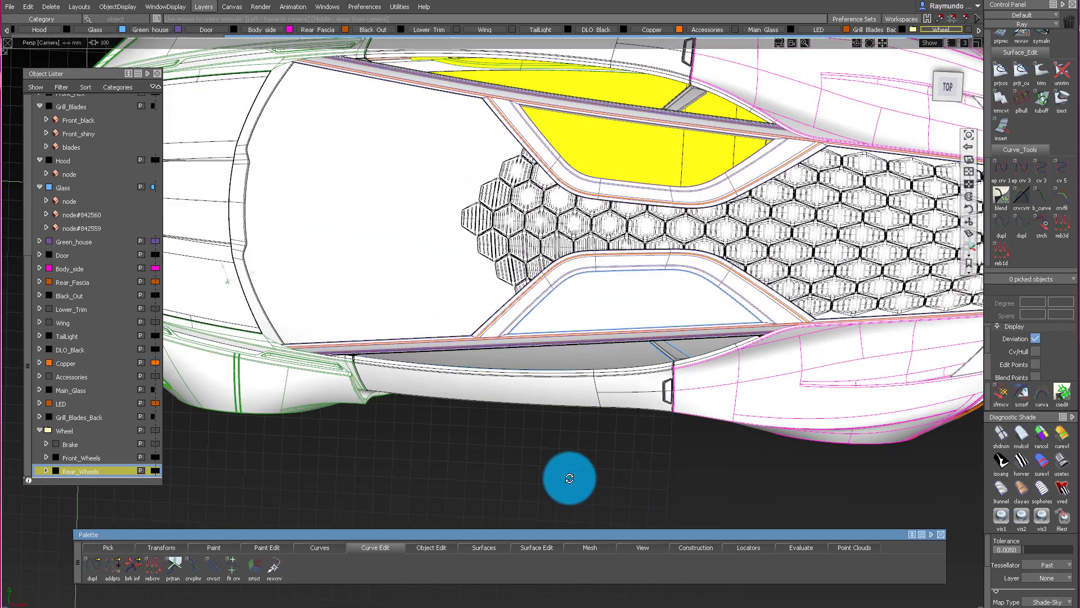
pyautogui.keyDown('alt'); pyautogui.keyDown('shift'); pyautogui.moveTo(566, 478); pyautogui.dragTo(162, 117, button='right'); pyautogui.keyUp('shift'); pyautogui.keyUp('alt')
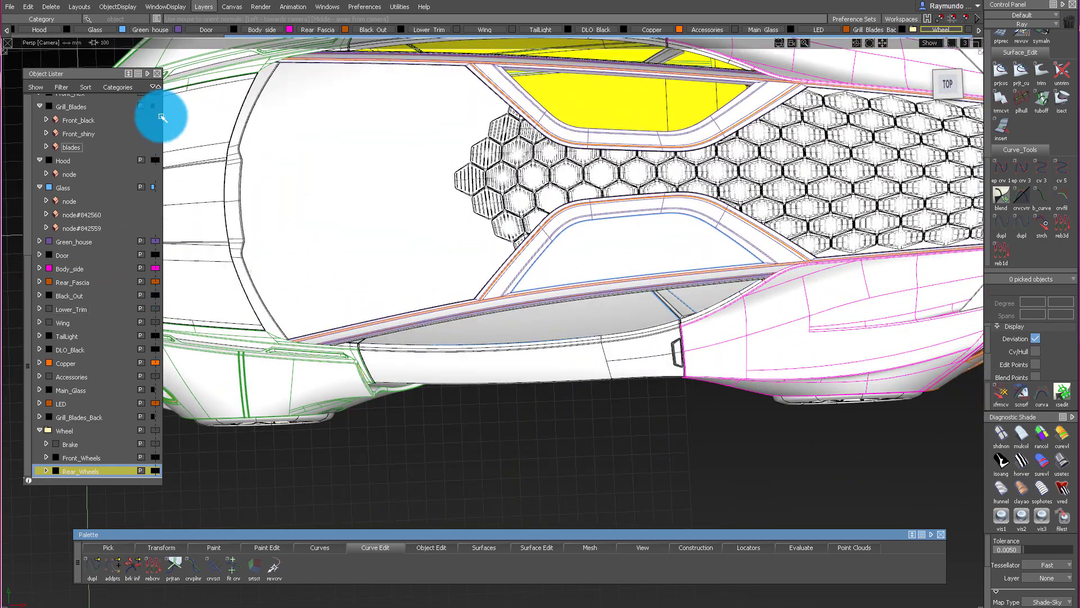
# Turn on symmetry for the Glass layer, check the windows from the other side, and leave the surface orientation tool
pyautogui.click(157, 187)
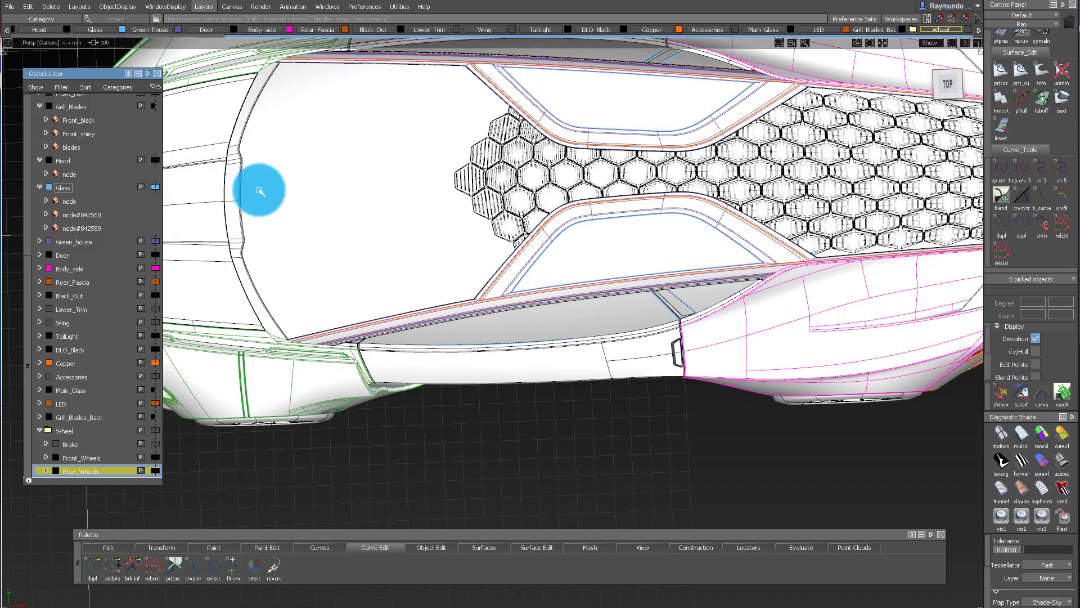
pyautogui.keyDown('alt'); pyautogui.keyDown('shift'); pyautogui.moveTo(255, 188); pyautogui.dragTo(744, 386); pyautogui.keyUp('shift'); pyautogui.keyUp('alt')
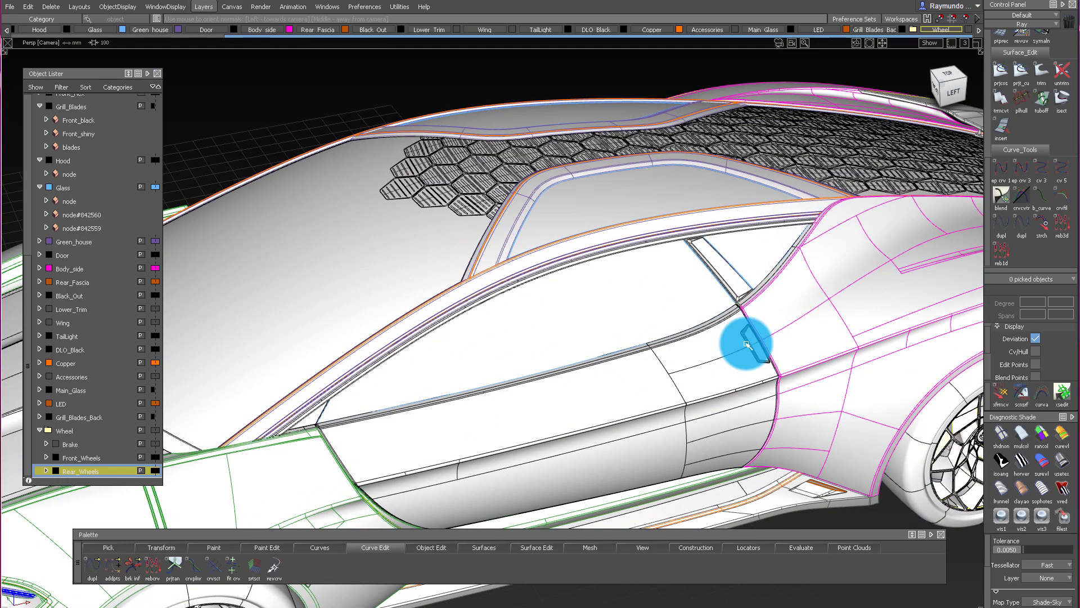
pyautogui.keyDown('ctrl'); pyautogui.keyDown('shift'); pyautogui.moveTo(746, 346); pyautogui.dragTo(746, 336); pyautogui.keyUp('shift'); pyautogui.keyUp('ctrl')
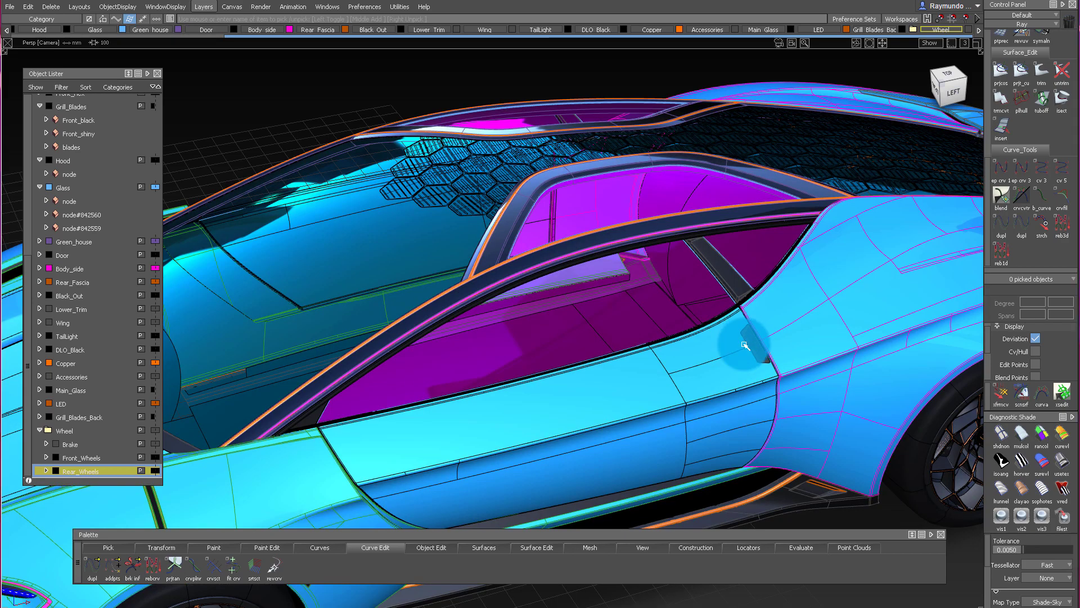
# Set the Accessories layer's colour to red
pyautogui.click(761, 369)
pyautogui.moveTo(760, 369)
pyautogui.keyDown('alt'); pyautogui.keyDown('shift'); pyautogui.mouseDown(button='right')
pyautogui.moveTo(769, 381)
pyautogui.moveTo(771, 355)
pyautogui.mouseUp(button='right'); pyautogui.keyUp('shift'); pyautogui.keyUp('alt')
pyautogui.keyDown('alt'); pyautogui.keyDown('shift'); pyautogui.moveTo(772, 351); pyautogui.dragTo(801, 348); pyautogui.keyUp('shift'); pyautogui.keyUp('alt')
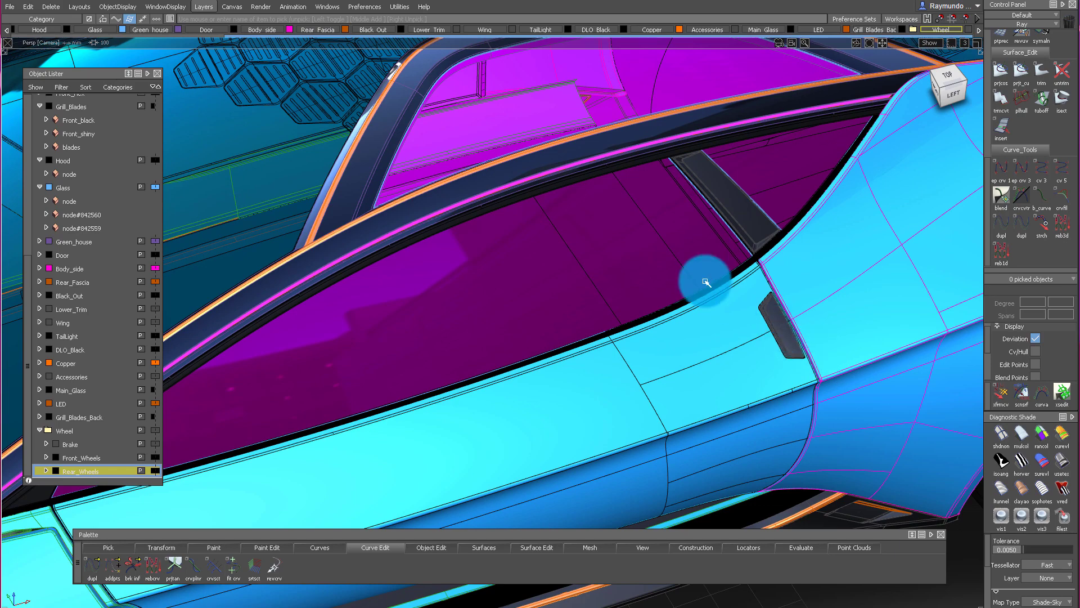
pyautogui.keyDown('alt'); pyautogui.keyDown('shift'); pyautogui.moveTo(690, 344); pyautogui.dragTo(806, 298); pyautogui.keyUp('shift'); pyautogui.keyUp('alt')
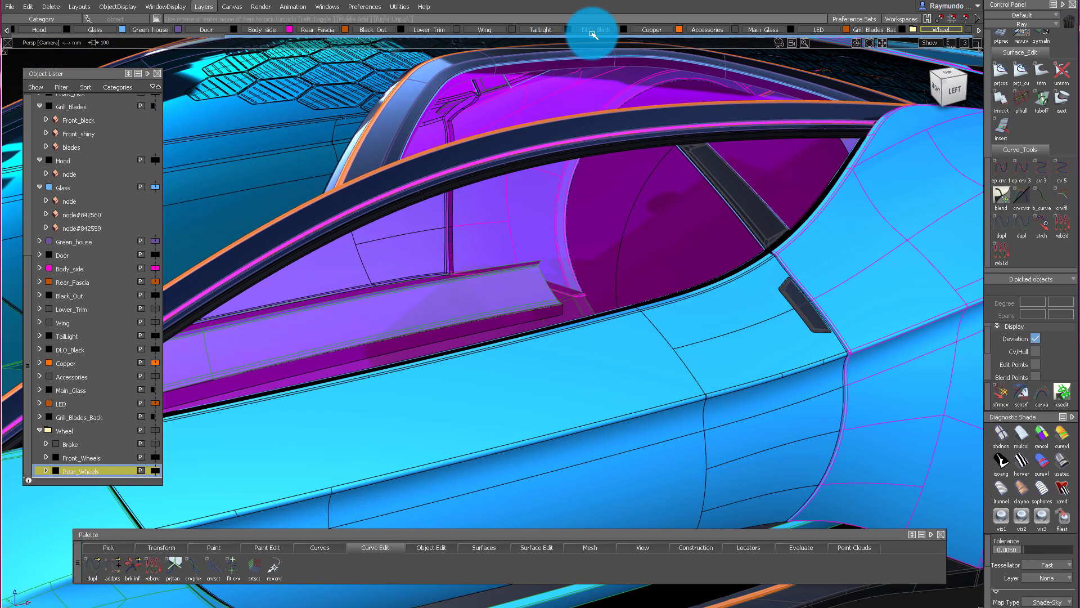
pyautogui.moveTo(736, 33); pyautogui.dragTo(856, 16)
# Examine the Accessories parts around the side window, door, windshield base and front fender
pyautogui.keyDown('alt'); pyautogui.keyDown('shift'); pyautogui.moveTo(820, 229); pyautogui.dragTo(684, 341); pyautogui.keyUp('shift'); pyautogui.keyUp('alt')
pyautogui.keyDown('alt'); pyautogui.keyDown('shift'); pyautogui.moveTo(536, 345); pyautogui.dragTo(699, 329); pyautogui.keyUp('shift'); pyautogui.keyUp('alt')
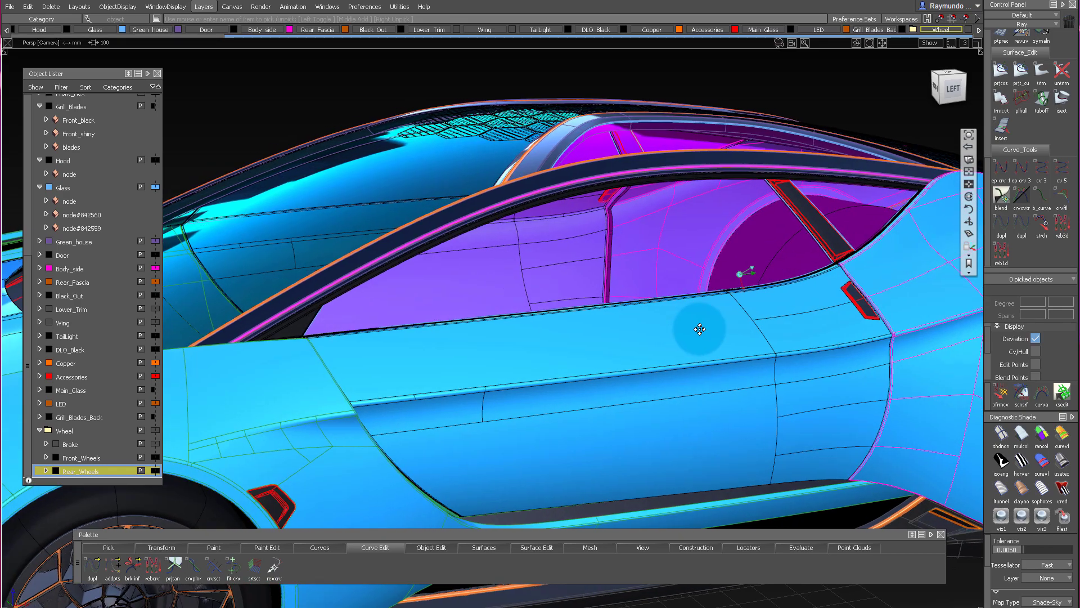
pyautogui.keyDown('alt'); pyautogui.keyDown('shift'); pyautogui.moveTo(748, 395); pyautogui.dragTo(827, 192); pyautogui.keyUp('shift'); pyautogui.keyUp('alt')
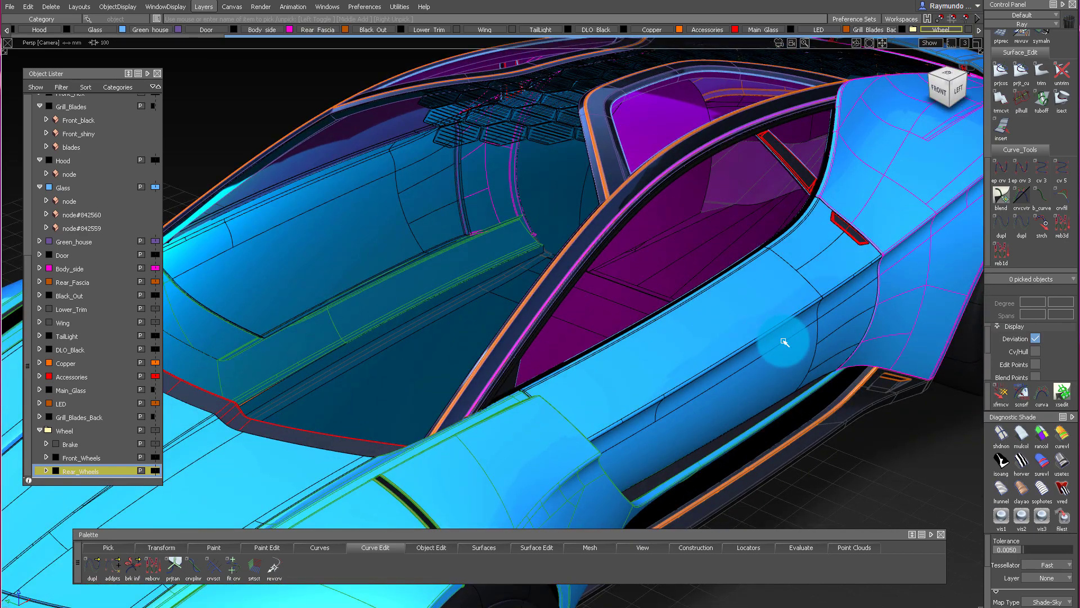
pyautogui.keyDown('alt'); pyautogui.keyDown('shift'); pyautogui.moveTo(784, 342); pyautogui.dragTo(798, 297); pyautogui.keyUp('shift'); pyautogui.keyUp('alt')
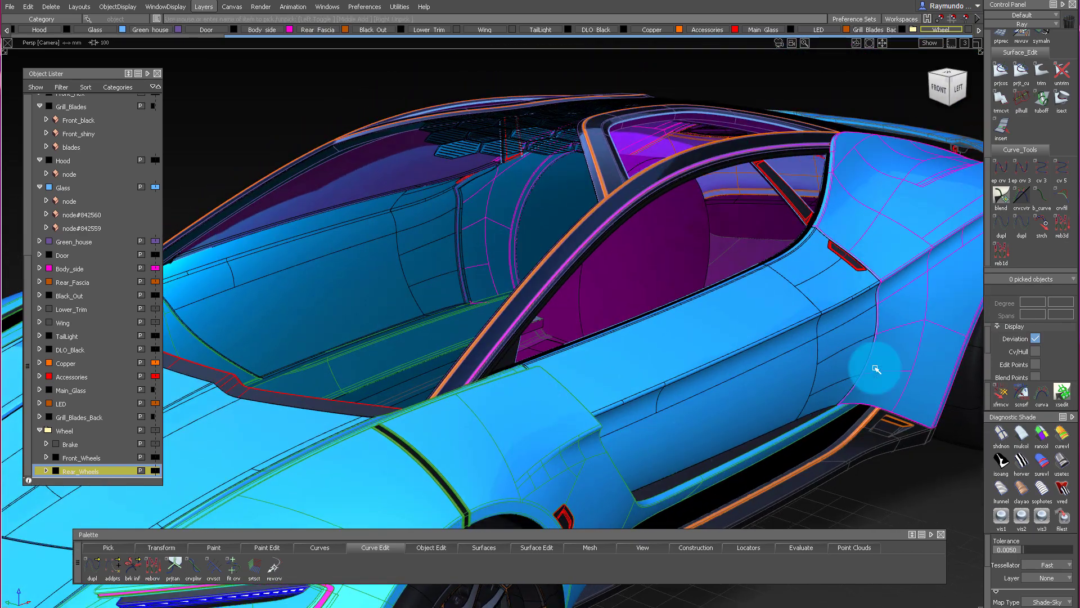
pyautogui.keyDown('alt'); pyautogui.keyDown('shift'); pyautogui.moveTo(877, 370); pyautogui.dragTo(802, 359); pyautogui.keyUp('shift'); pyautogui.keyUp('alt')
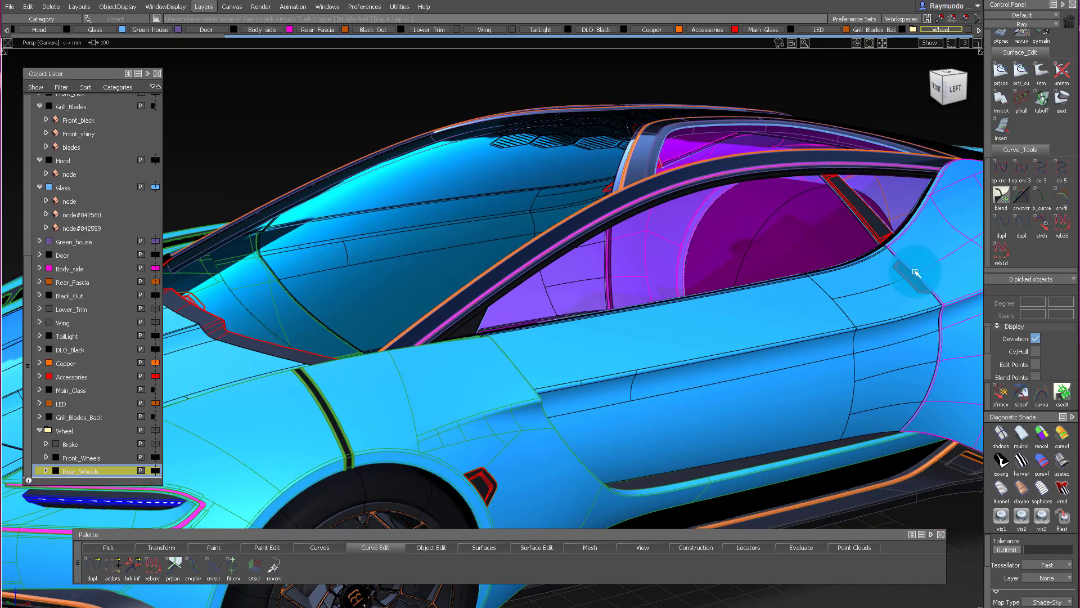
pyautogui.keyDown('alt'); pyautogui.keyDown('shift'); pyautogui.moveTo(672, 276); pyautogui.dragTo(740, 255); pyautogui.keyUp('shift'); pyautogui.keyUp('alt')
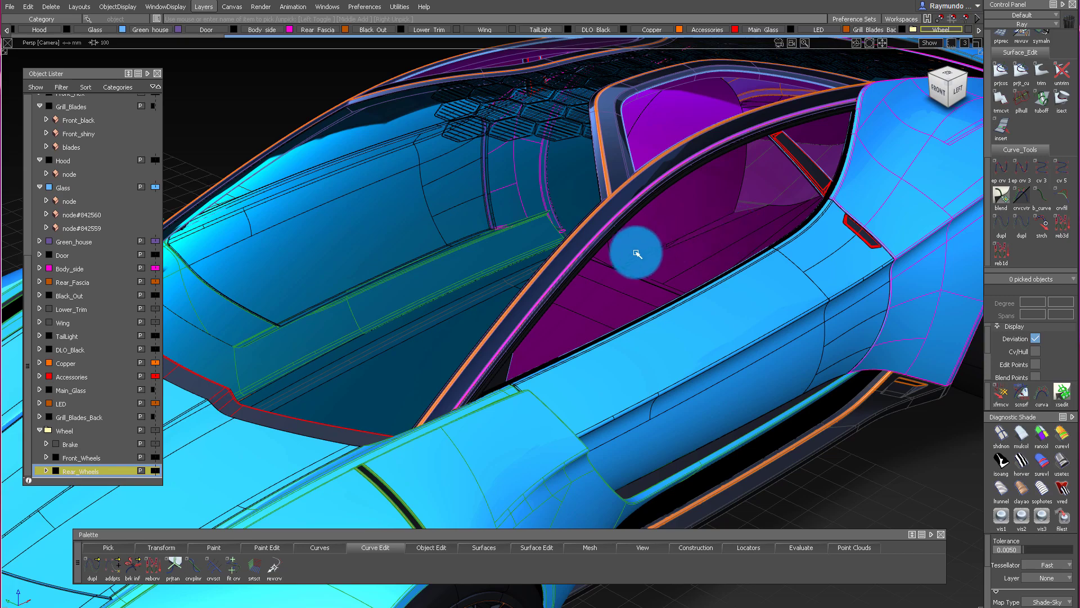
pyautogui.keyDown('alt'); pyautogui.keyDown('shift'); pyautogui.moveTo(637, 254); pyautogui.dragTo(574, 260); pyautogui.keyUp('shift'); pyautogui.keyUp('alt')
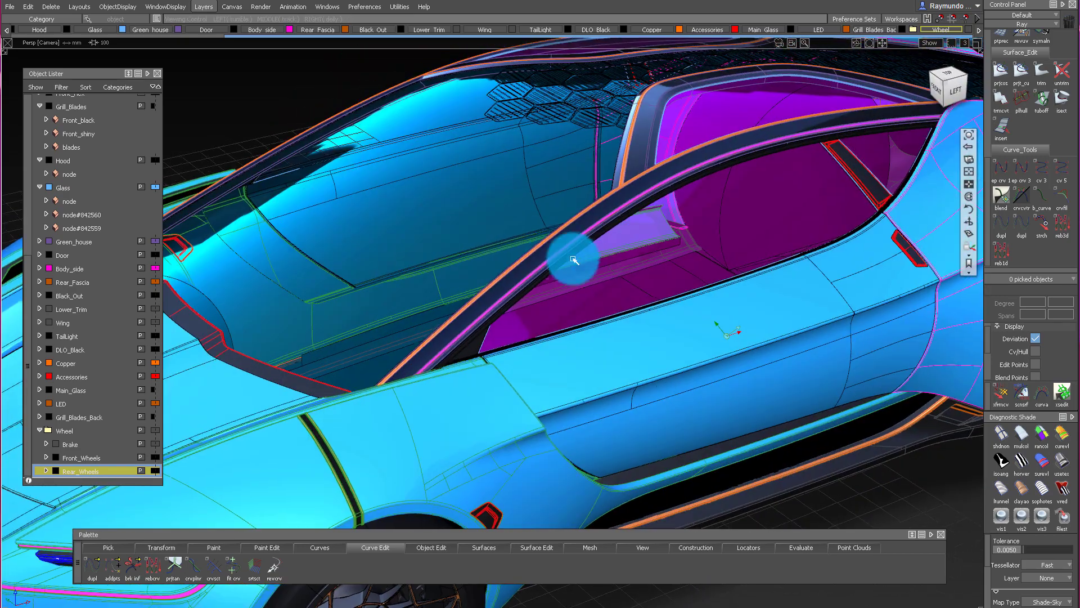
pyautogui.keyDown('alt'); pyautogui.keyDown('shift'); pyautogui.moveTo(745, 242); pyautogui.dragTo(607, 490); pyautogui.keyUp('shift'); pyautogui.keyUp('alt')
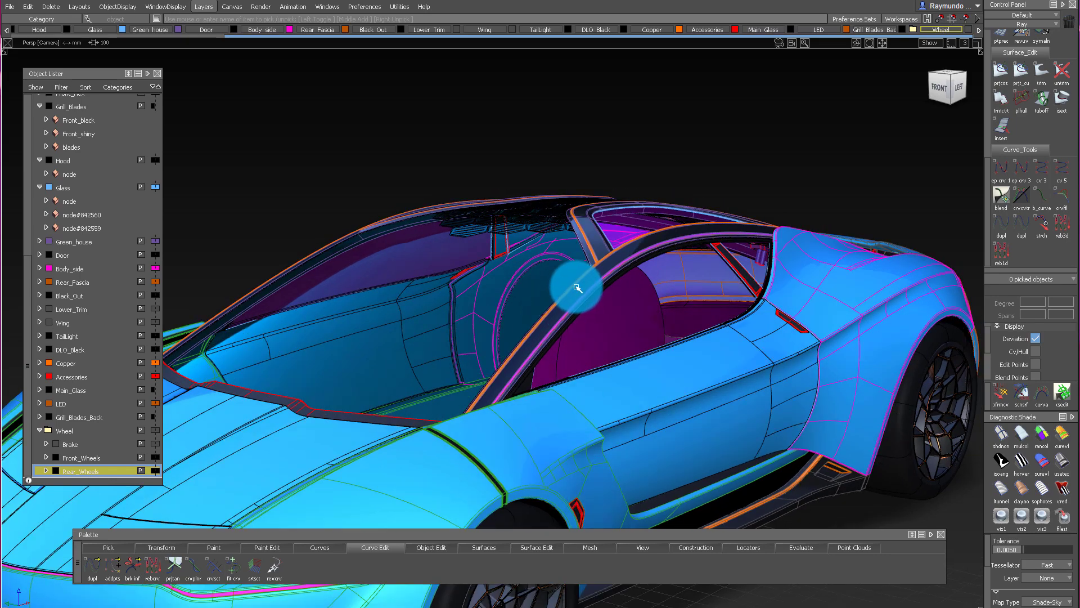
pyautogui.keyDown('alt'); pyautogui.keyDown('shift'); pyautogui.moveTo(759, 289); pyautogui.dragTo(619, 333, button='right'); pyautogui.keyUp('shift'); pyautogui.keyUp('alt')
pyautogui.keyDown('alt'); pyautogui.keyDown('shift'); pyautogui.moveTo(620, 332); pyautogui.dragTo(544, 363, button='middle'); pyautogui.keyUp('shift'); pyautogui.keyUp('alt')
pyautogui.keyDown('alt'); pyautogui.keyDown('shift'); pyautogui.moveTo(562, 386); pyautogui.dragTo(593, 398); pyautogui.keyUp('shift'); pyautogui.keyUp('alt')
pyautogui.click(12, 8)
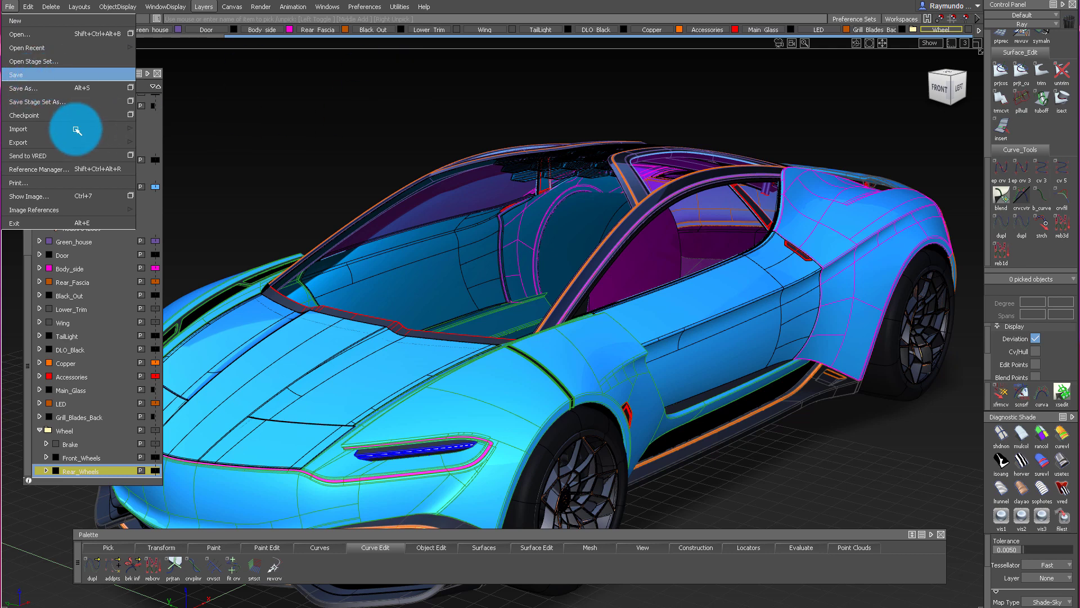
pyautogui.click(430, 237)
pyautogui.keyDown('alt'); pyautogui.keyDown('shift'); pyautogui.moveTo(431, 237); pyautogui.dragTo(588, 254); pyautogui.keyUp('shift'); pyautogui.keyUp('alt')
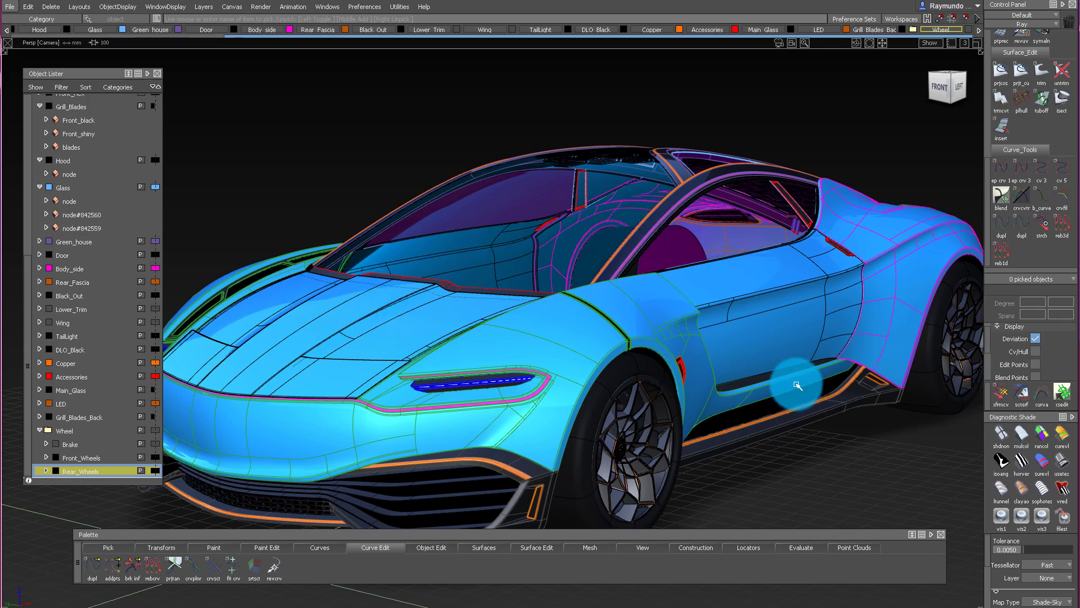
pyautogui.keyDown('alt'); pyautogui.keyDown('shift'); pyautogui.moveTo(720, 303); pyautogui.dragTo(647, 294); pyautogui.keyUp('shift'); pyautogui.keyUp('alt')
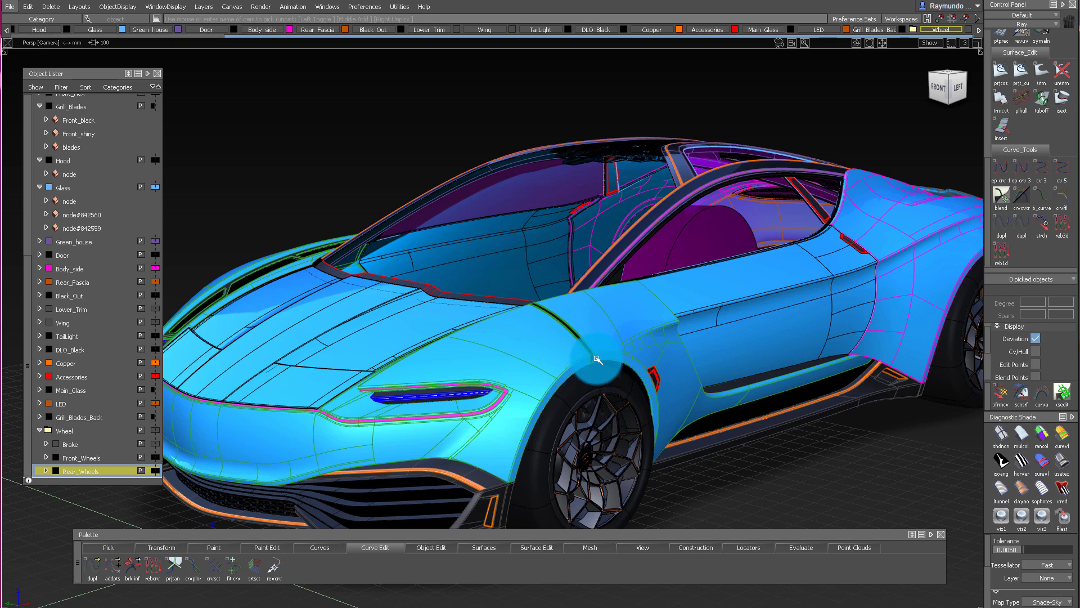
pyautogui.keyDown('alt'); pyautogui.keyDown('shift'); pyautogui.moveTo(765, 206); pyautogui.dragTo(640, 328); pyautogui.keyUp('shift'); pyautogui.keyUp('alt')
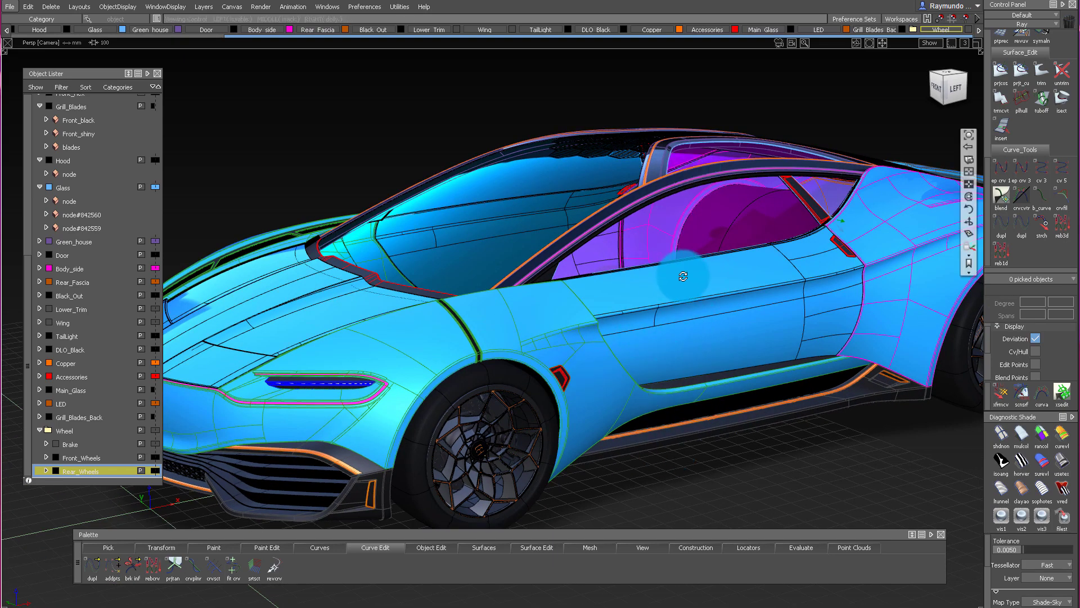
pyautogui.keyDown('alt'); pyautogui.keyDown('shift'); pyautogui.moveTo(683, 276); pyautogui.dragTo(699, 273); pyautogui.keyUp('shift'); pyautogui.keyUp('alt')
pyautogui.keyDown('alt'); pyautogui.keyDown('shift'); pyautogui.moveTo(514, 286); pyautogui.dragTo(529, 270); pyautogui.keyUp('shift'); pyautogui.keyUp('alt')
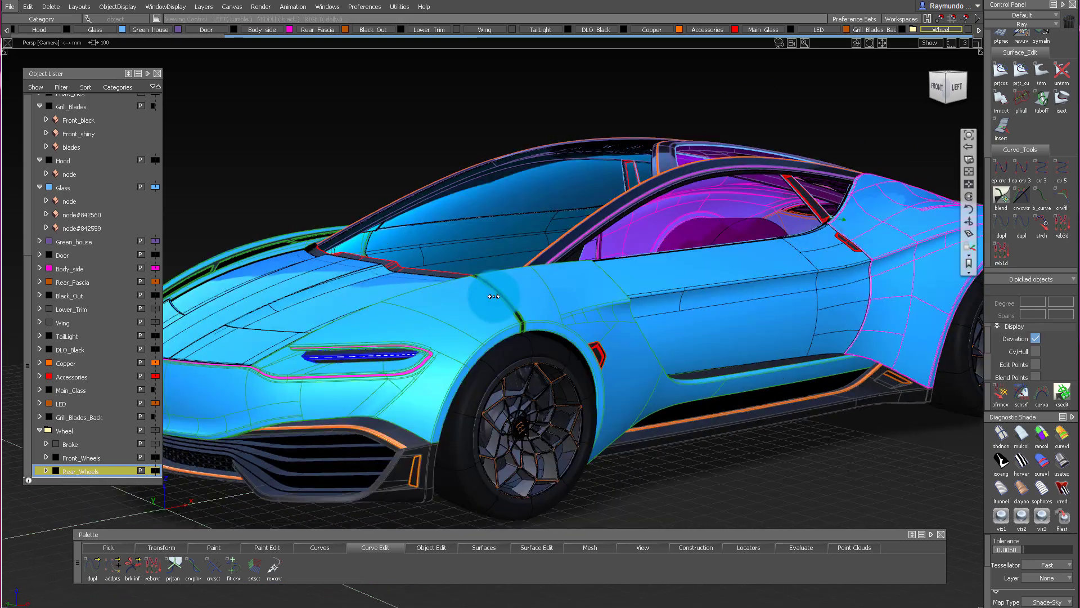
pyautogui.keyDown('alt'); pyautogui.keyDown('shift'); pyautogui.moveTo(493, 296); pyautogui.dragTo(533, 248); pyautogui.keyUp('shift'); pyautogui.keyUp('alt')
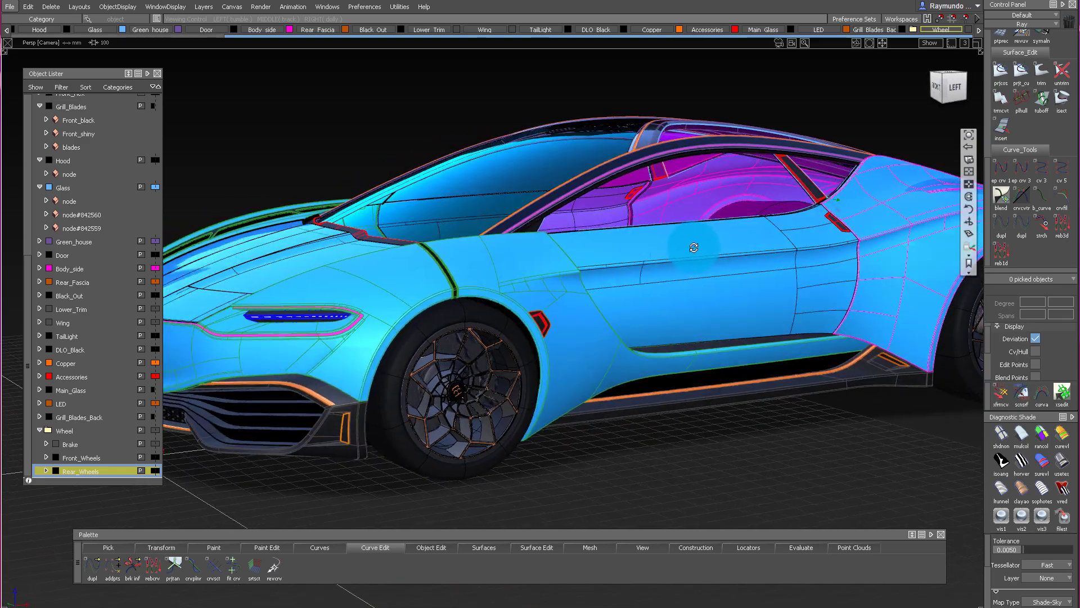
pyautogui.keyDown('alt'); pyautogui.keyDown('shift'); pyautogui.moveTo(693, 248); pyautogui.dragTo(692, 247); pyautogui.keyUp('shift'); pyautogui.keyUp('alt')
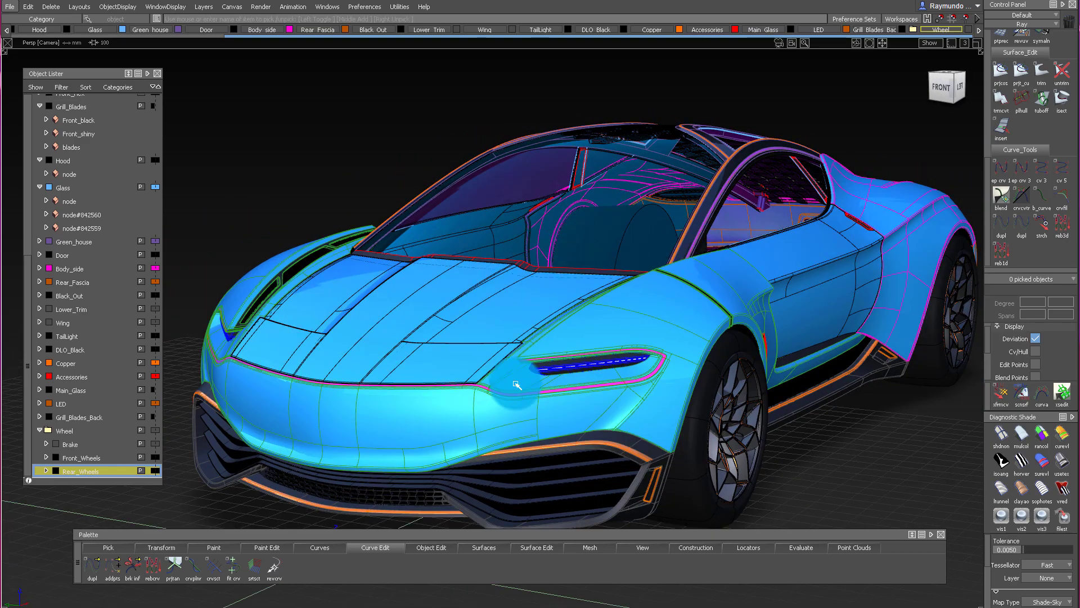
pyautogui.keyDown('alt'); pyautogui.keyDown('shift'); pyautogui.moveTo(738, 241); pyautogui.dragTo(623, 216); pyautogui.keyUp('shift'); pyautogui.keyUp('alt')
pyautogui.keyDown('alt'); pyautogui.keyDown('shift'); pyautogui.moveTo(736, 228); pyautogui.dragTo(540, 242); pyautogui.keyUp('shift'); pyautogui.keyUp('alt')
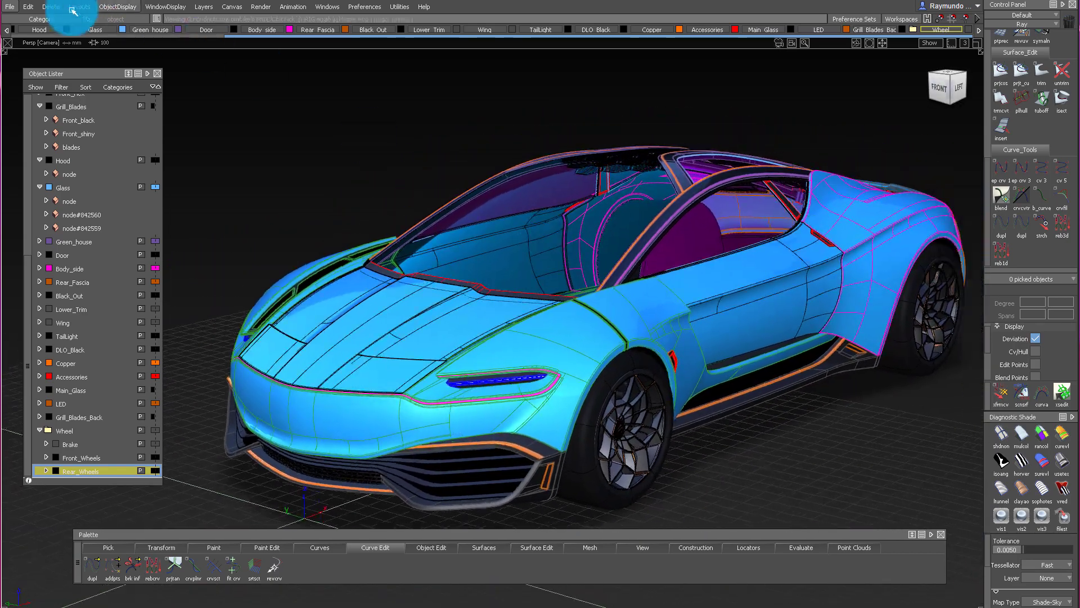
# Save the cleaned-up wire file of the car
pyautogui.click(10, 7)
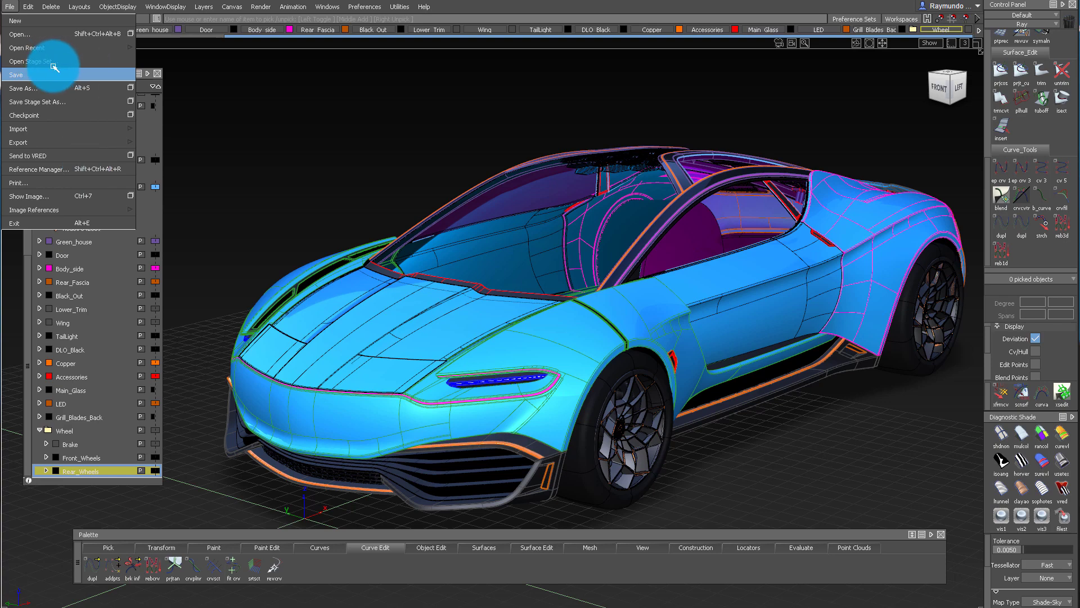
pyautogui.click(71, 75)
pyautogui.keyDown('alt'); pyautogui.keyDown('shift'); pyautogui.moveTo(349, 164); pyautogui.dragTo(169, 112); pyautogui.keyUp('shift'); pyautogui.keyUp('alt')
pyautogui.click(10, 7)
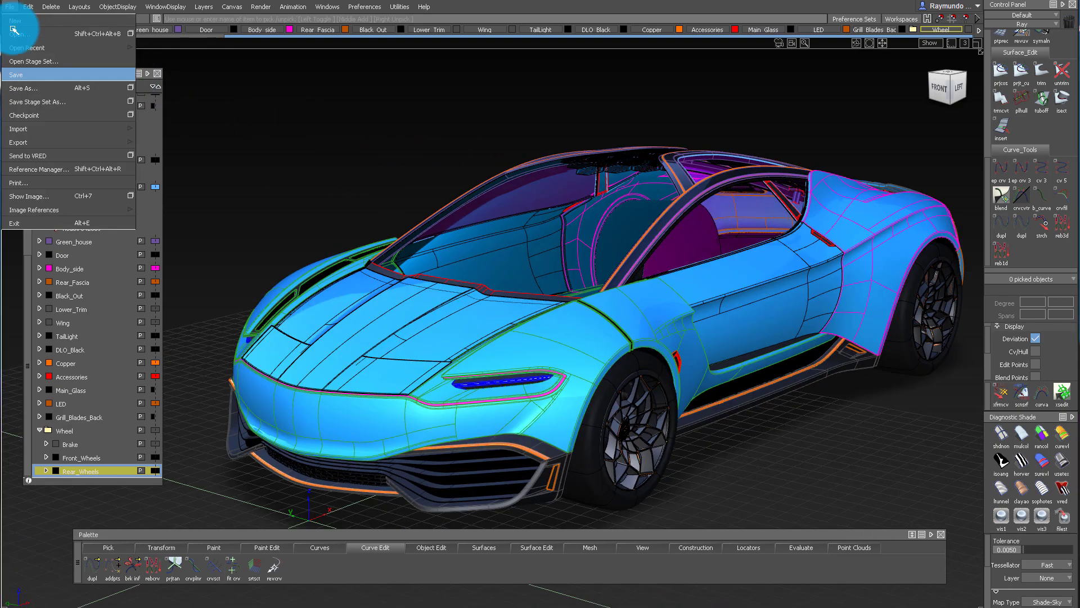
pyautogui.click(41, 76)
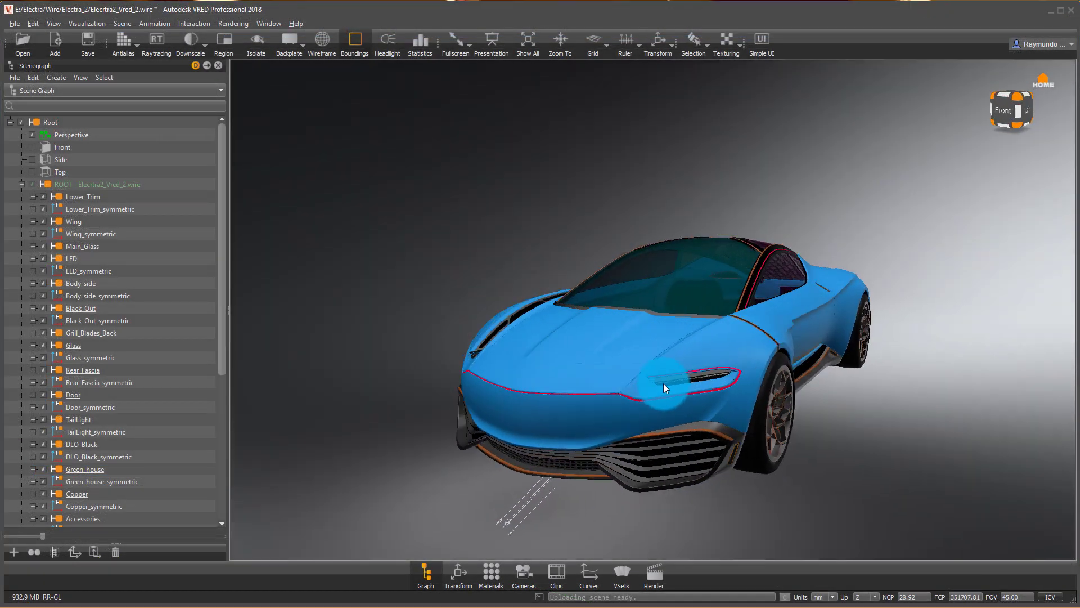
# Switch to VRED with the imported car and turn on realtime antialiasing
pyautogui.moveTo(664, 383)
pyautogui.mouseDown()
pyautogui.moveTo(924, 379)
pyautogui.moveTo(518, 392)
pyautogui.moveTo(844, 392)
pyautogui.moveTo(646, 350)
pyautogui.moveTo(948, 342)
pyautogui.moveTo(268, 335)
pyautogui.moveTo(616, 255)
pyautogui.moveTo(339, 289)
pyautogui.moveTo(475, 288)
pyautogui.moveTo(653, 312)
pyautogui.moveTo(654, 435)
pyautogui.moveTo(643, 387)
pyautogui.mouseUp()
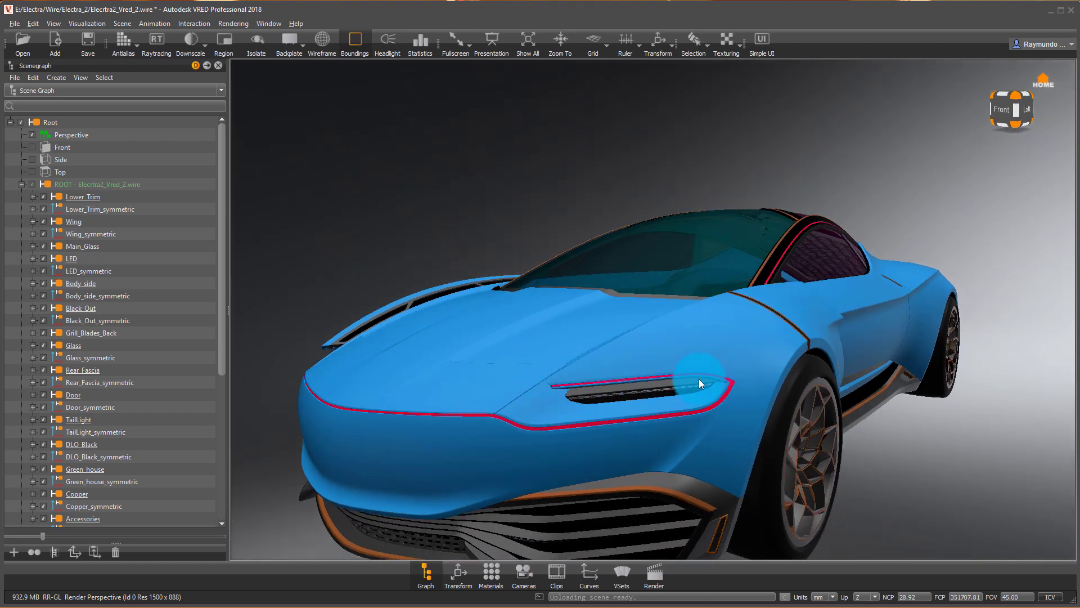
pyautogui.click(85, 24)
pyautogui.moveTo(140, 202)
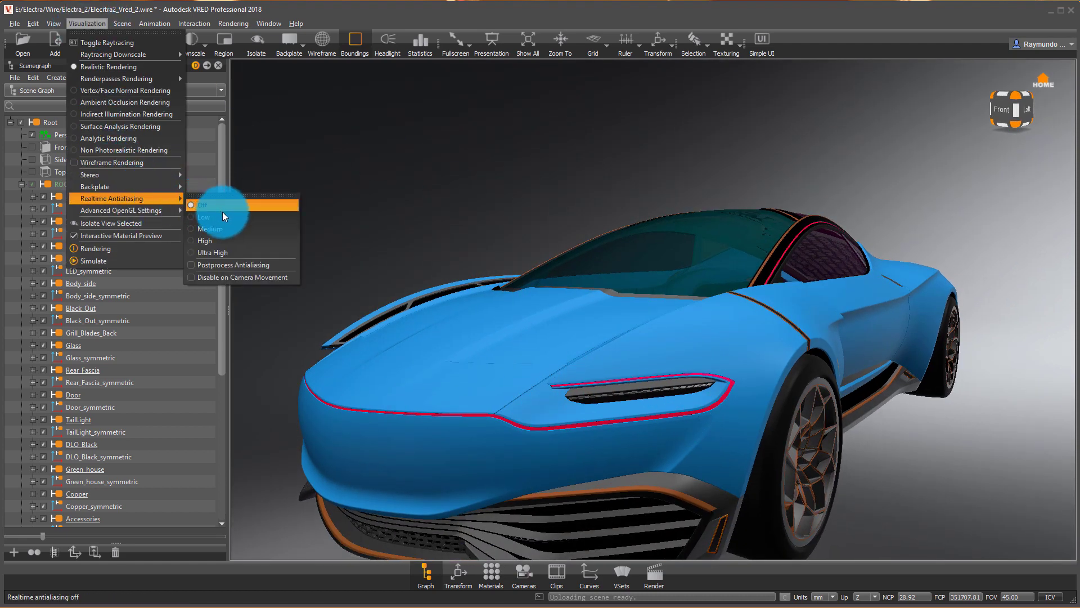
pyautogui.click(227, 225)
# Examine the imported layer nodes and their symmetric counterparts in the scene graph, from Lower_Trim down to Rear_Wheels and Brake, and the car's front
pyautogui.moveTo(568, 257); pyautogui.dragTo(227, 263)
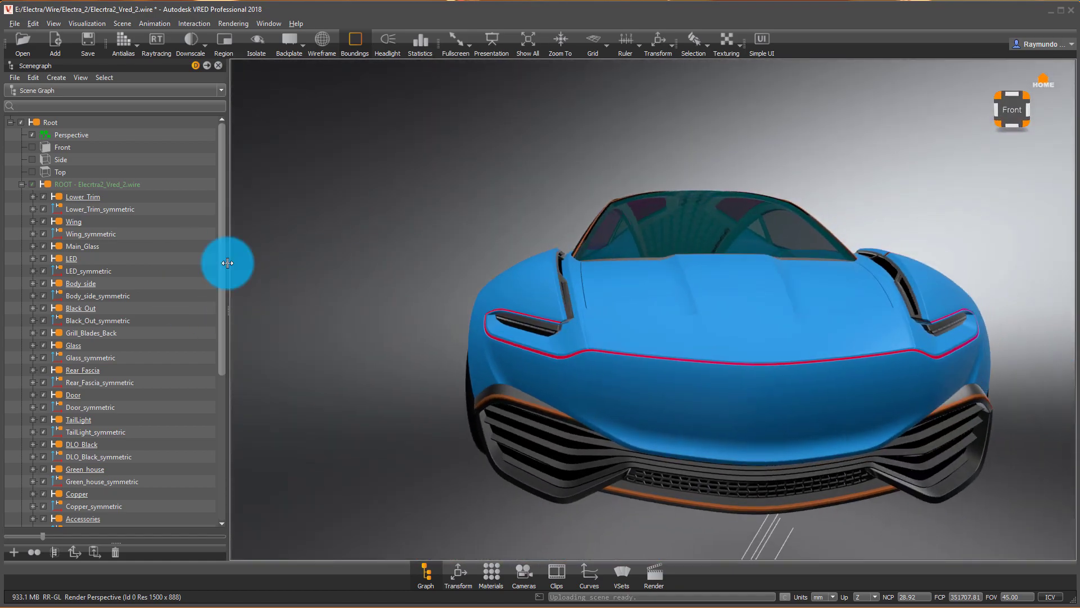
pyautogui.click(78, 185)
pyautogui.click(83, 201)
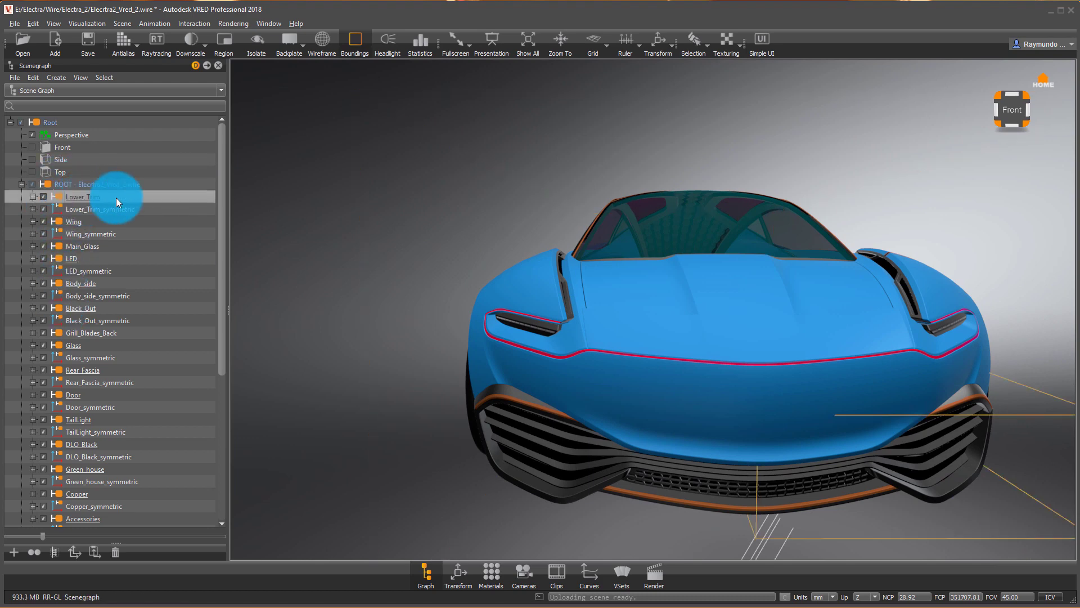
pyautogui.moveTo(221, 213); pyautogui.dragTo(220, 380)
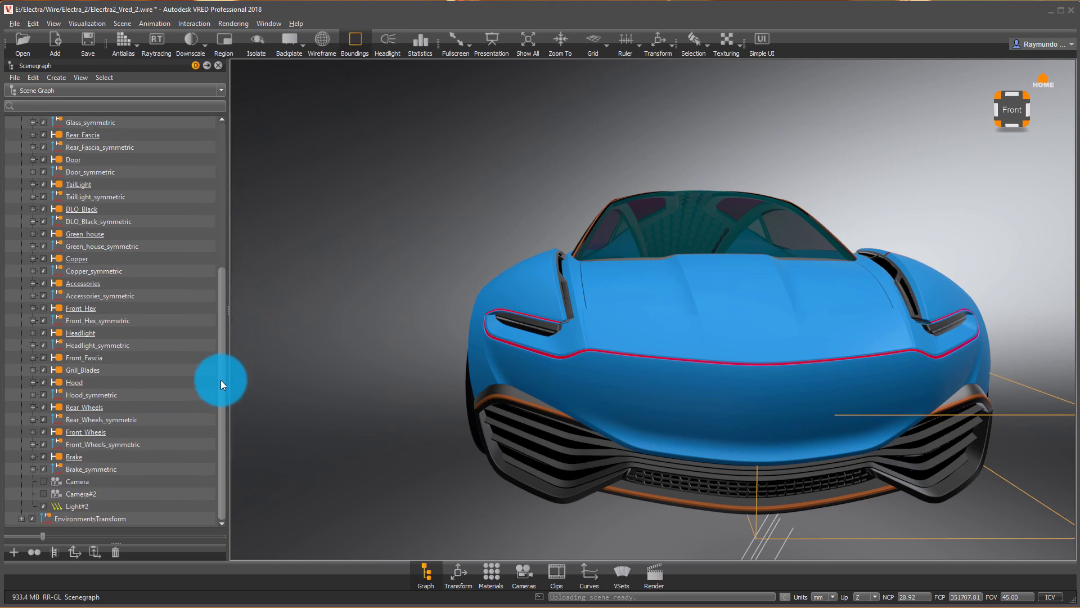
pyautogui.click(94, 405)
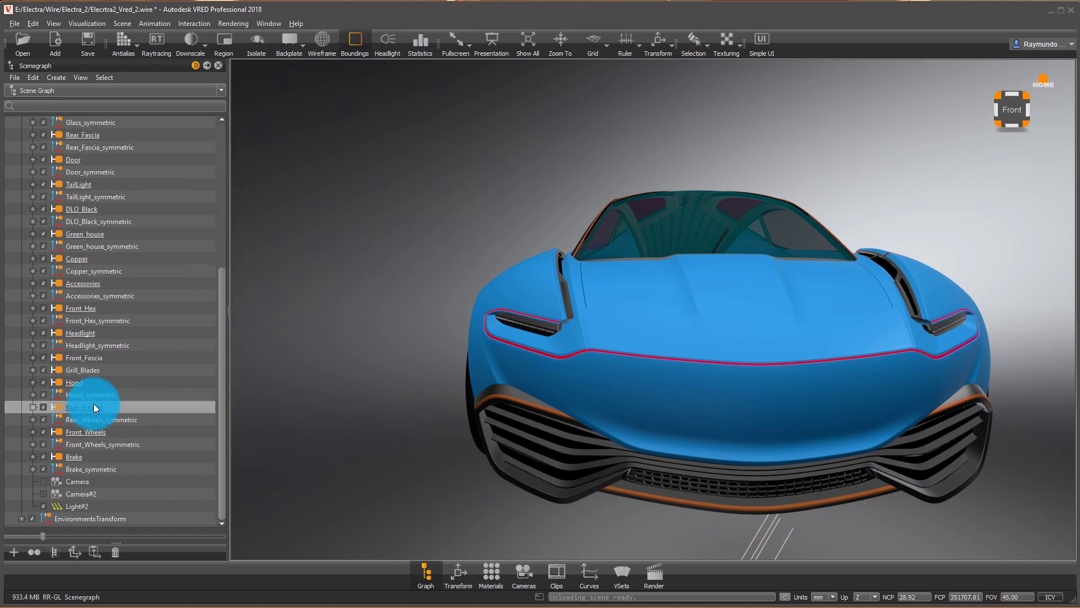
pyautogui.click(78, 457)
pyautogui.moveTo(220, 293); pyautogui.dragTo(230, 162)
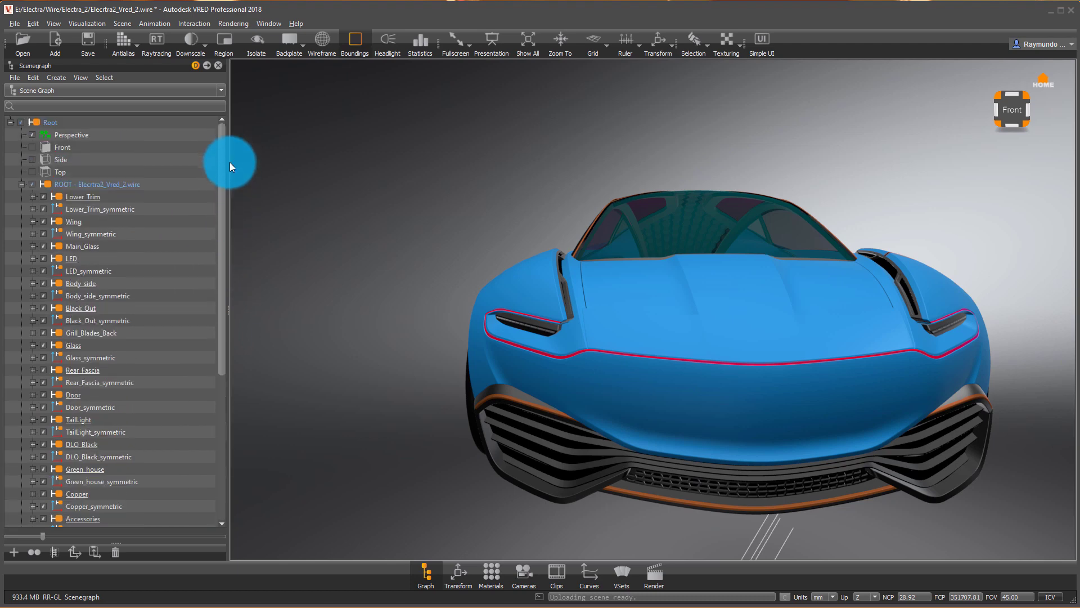
pyautogui.moveTo(223, 242); pyautogui.dragTo(78, 222)
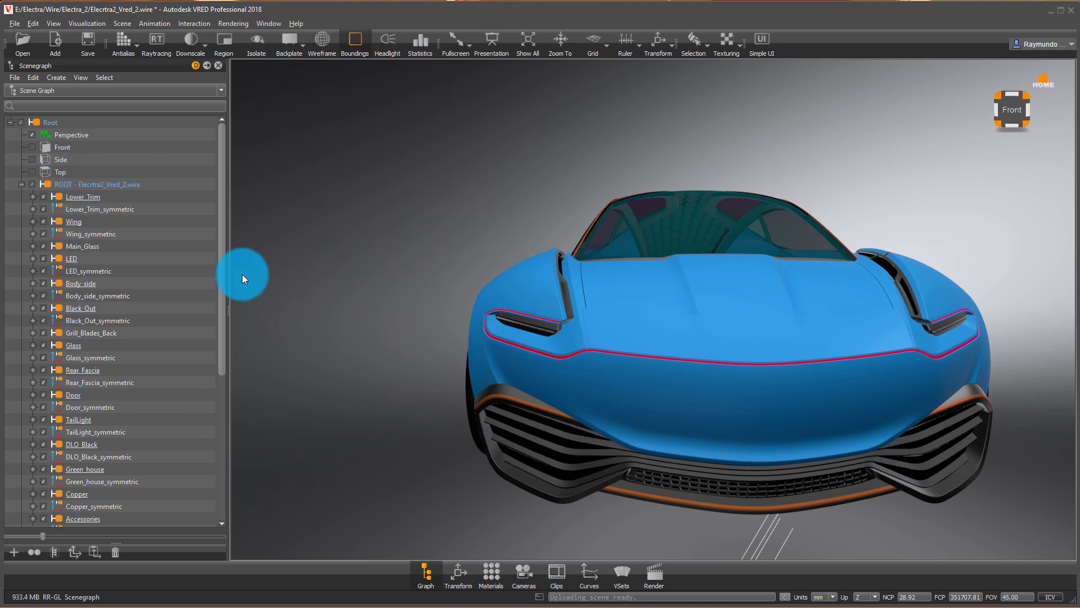
pyautogui.scroll(-6, 96, 215)
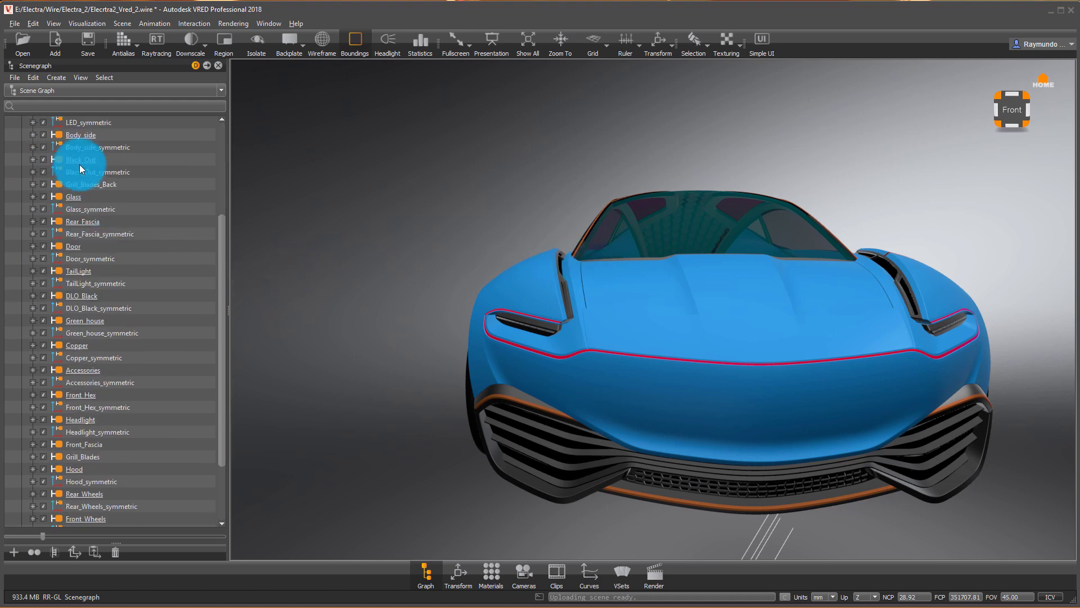
pyautogui.moveTo(870, 350); pyautogui.dragTo(498, 420)
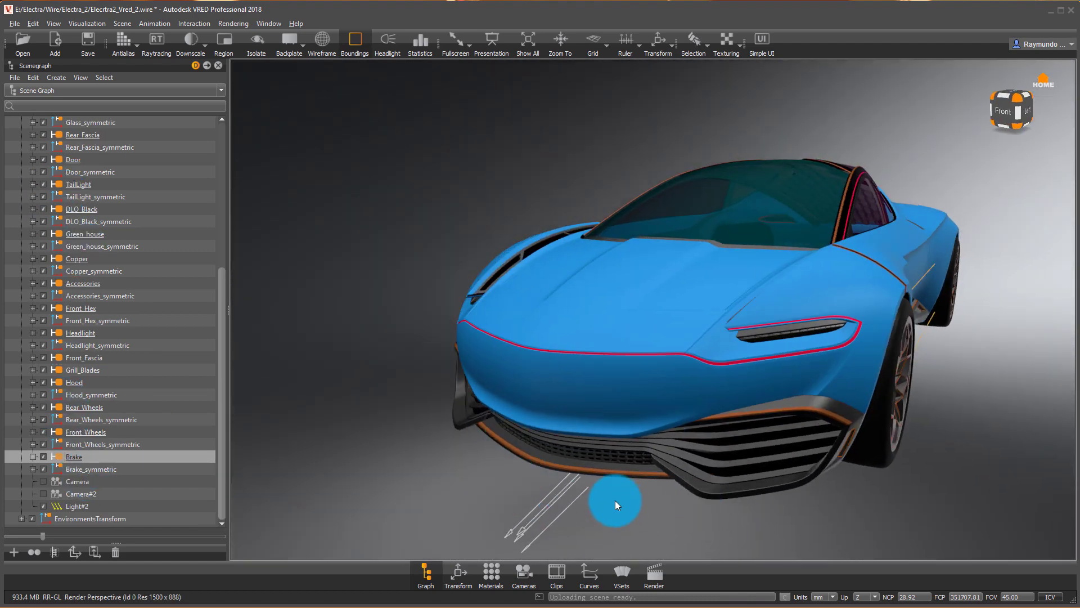
# Delete the light Light#2 and the cameras Camera and Camera#2 from the scene graph
pyautogui.moveTo(616, 501); pyautogui.dragTo(589, 481)
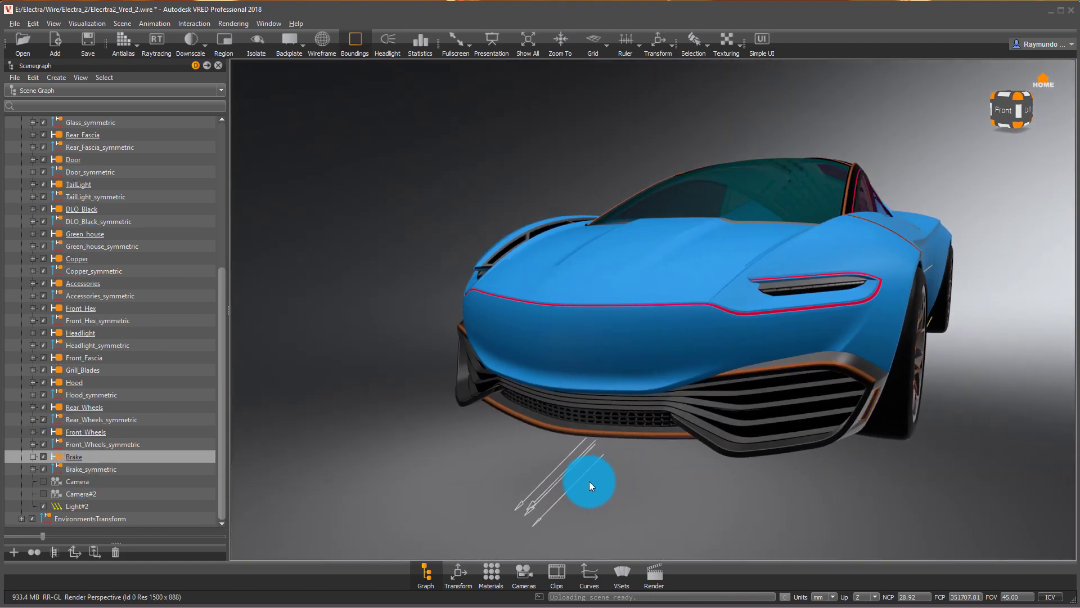
pyautogui.click(96, 502)
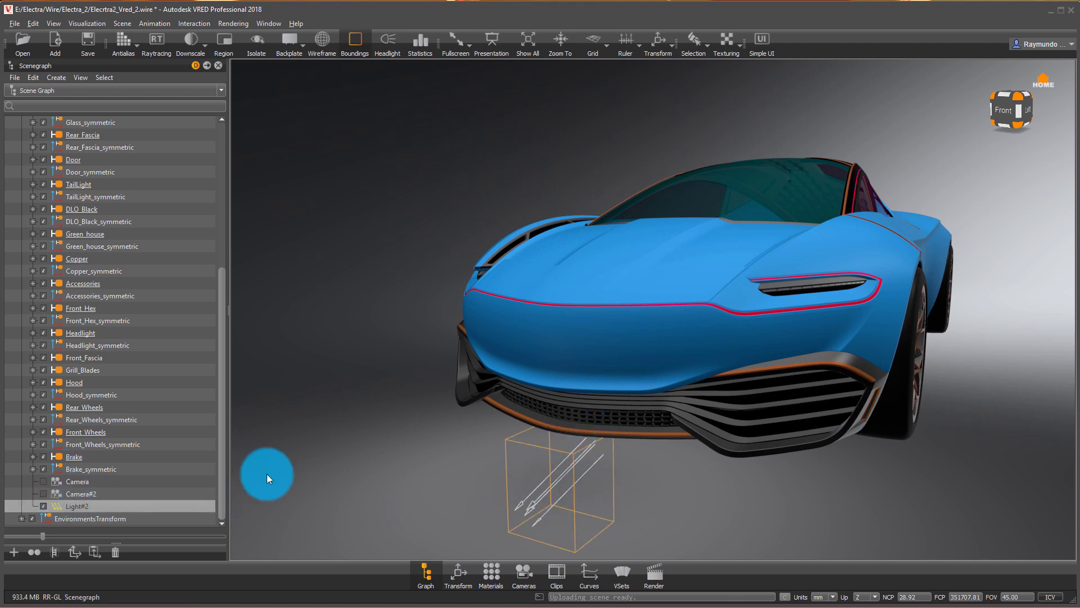
pyautogui.press('Delete')
pyautogui.click(569, 490)
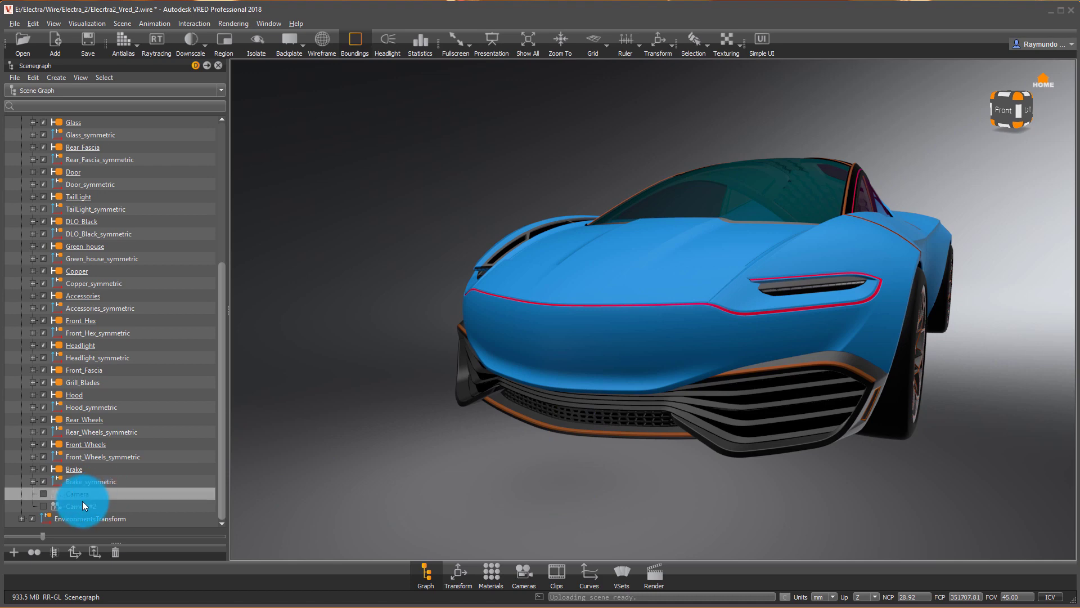
pyautogui.press('Delete')
pyautogui.click(82, 503)
pyautogui.press('Delete')
# Switch the viewport to Vertex/Face Normal Rendering to check the car's surface orientation
pyautogui.moveTo(715, 281); pyautogui.dragTo(675, 372)
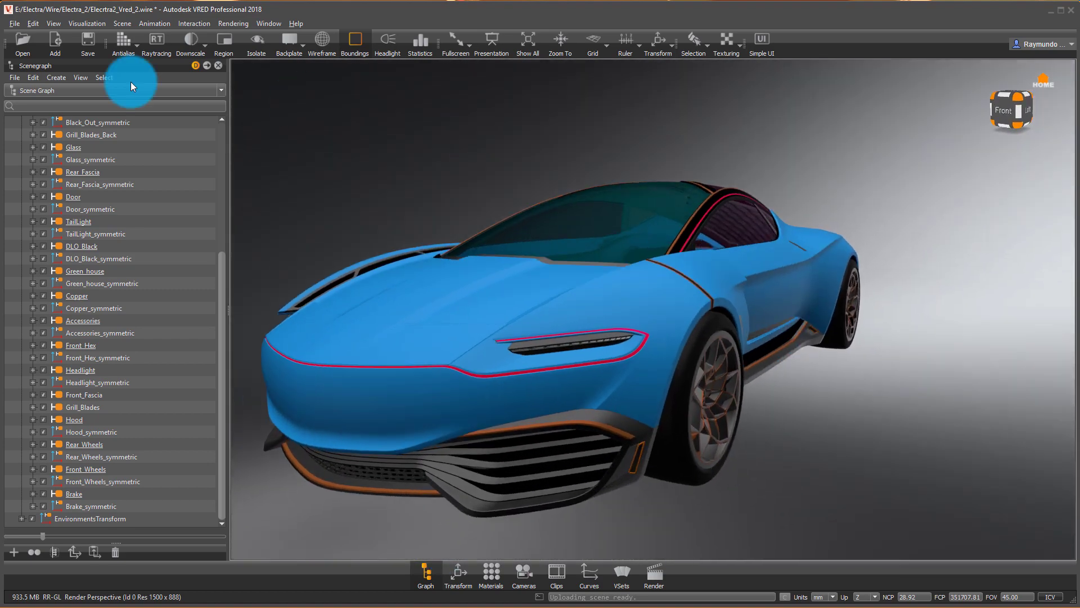
pyautogui.click(84, 23)
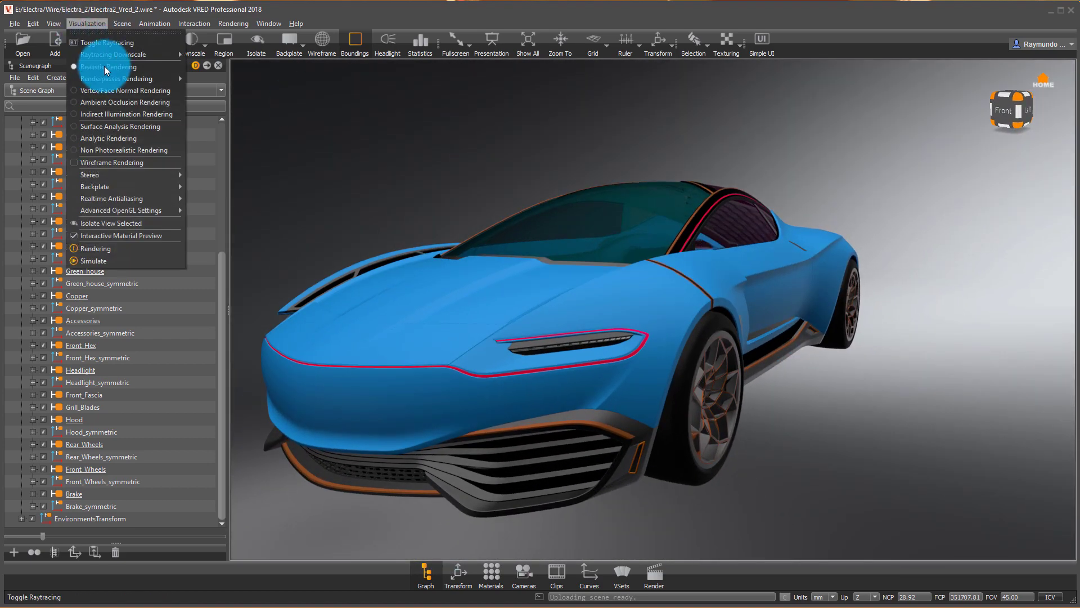
pyautogui.click(133, 91)
# Flip the normals of the purple rear roof window and triangular side window surfaces
pyautogui.moveTo(325, 193)
pyautogui.mouseDown()
pyautogui.moveTo(664, 306)
pyautogui.moveTo(1054, 306)
pyautogui.moveTo(679, 297)
pyautogui.moveTo(682, 116)
pyautogui.moveTo(808, 229)
pyautogui.moveTo(704, 379)
pyautogui.moveTo(763, 217)
pyautogui.moveTo(904, 200)
pyautogui.moveTo(658, 231)
pyautogui.moveTo(685, 371)
pyautogui.moveTo(827, 308)
pyautogui.moveTo(972, 287)
pyautogui.moveTo(736, 344)
pyautogui.moveTo(643, 278)
pyautogui.moveTo(668, 315)
pyautogui.moveTo(551, 309)
pyautogui.mouseUp()
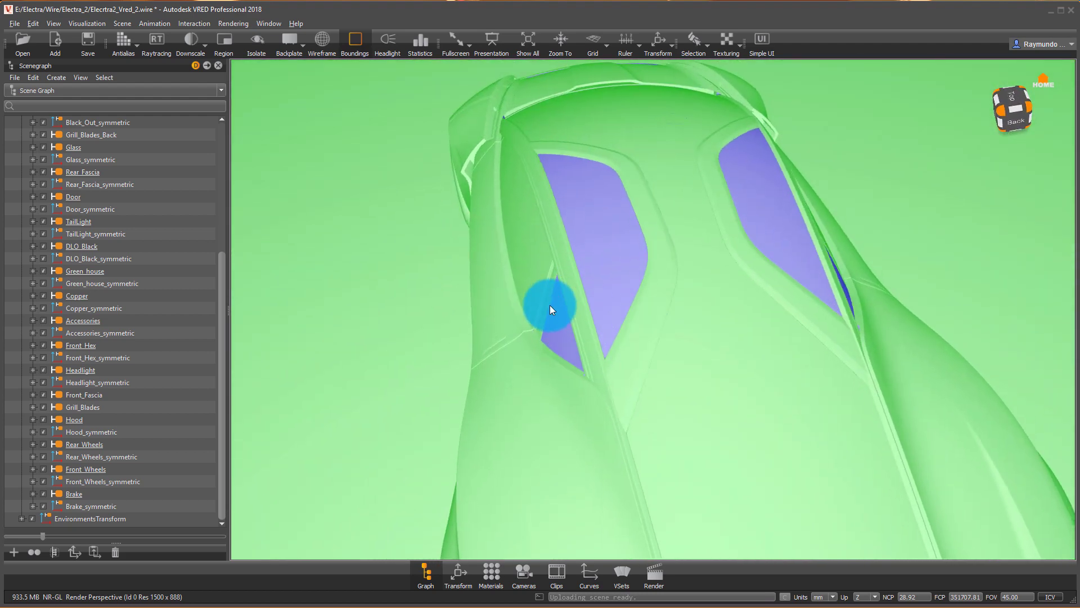
pyautogui.keyDown('alt'); pyautogui.click(606, 231); pyautogui.keyUp('alt')
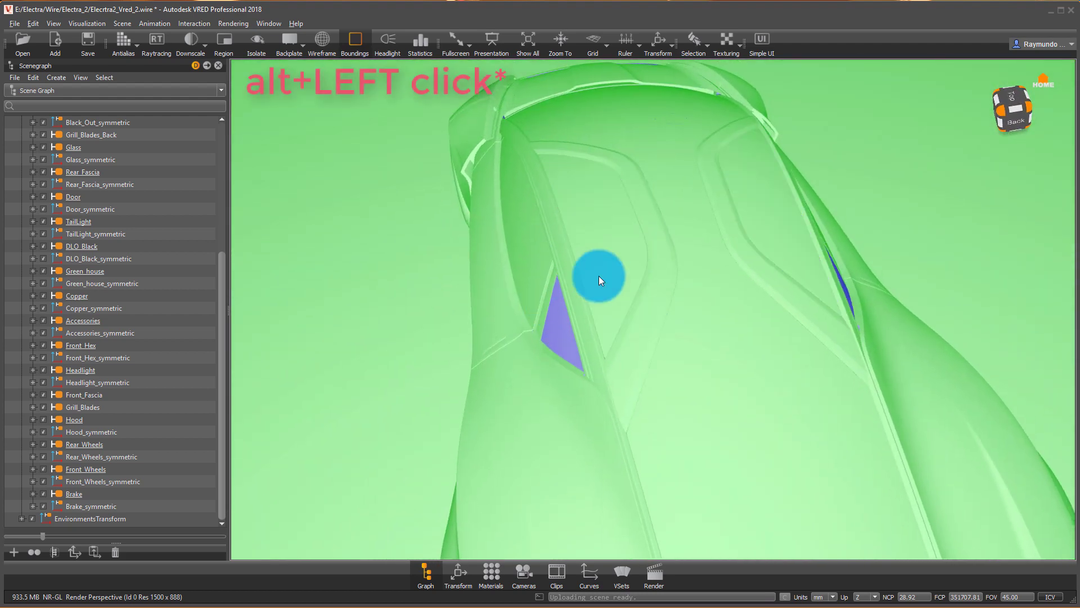
pyautogui.keyDown('alt'); pyautogui.click(564, 317); pyautogui.keyUp('alt')
pyautogui.moveTo(419, 381); pyautogui.dragTo(112, 31)
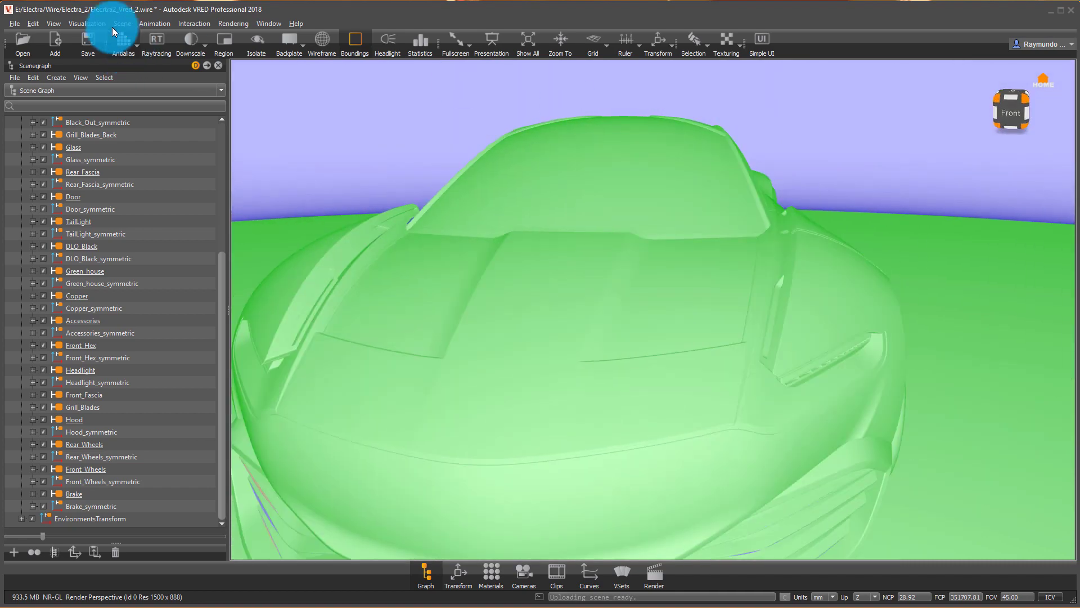
# Return the viewport to Realistic Rendering and view the whole car from its side
pyautogui.click(51, 24)
pyautogui.click(86, 24)
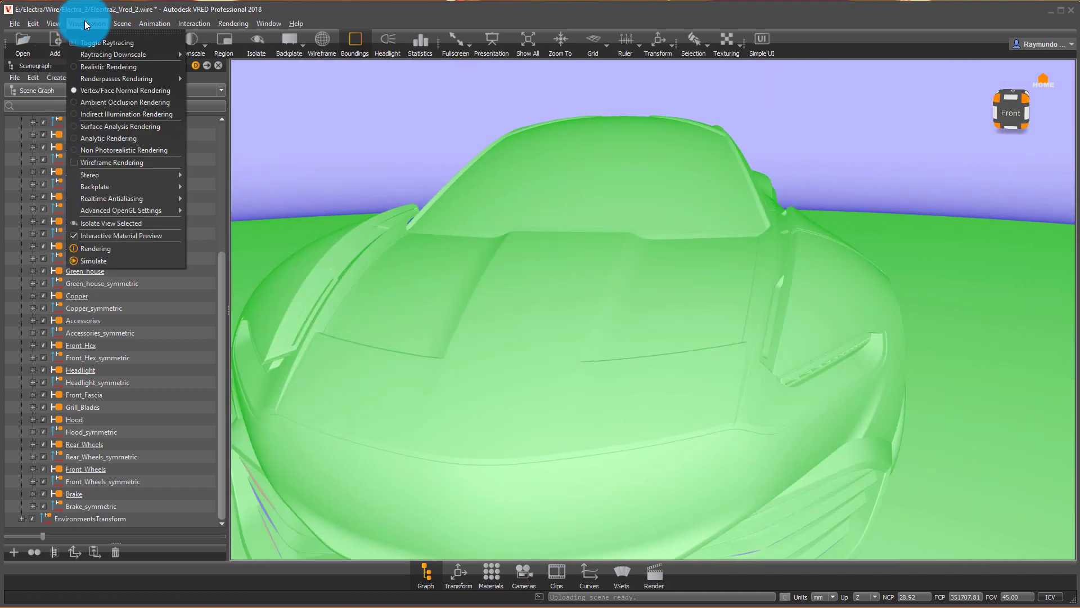
pyautogui.click(98, 67)
pyautogui.moveTo(720, 354); pyautogui.dragTo(917, 593)
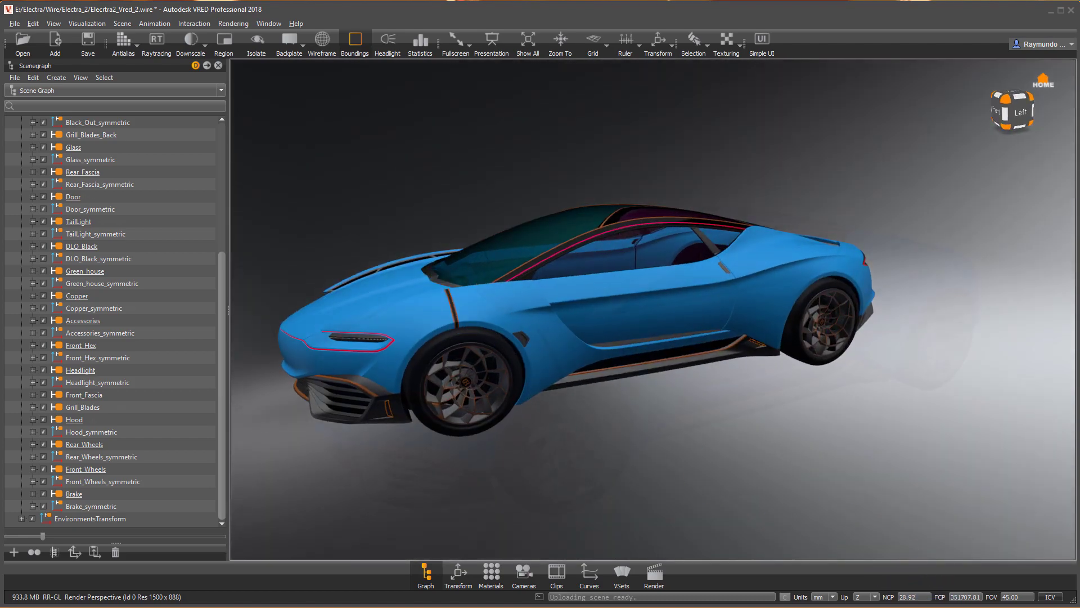
# Open the Material Editor and select the windshield surface together with its Glass_Dark_Red_Frosted material
pyautogui.moveTo(607, 205); pyautogui.dragTo(534, 546)
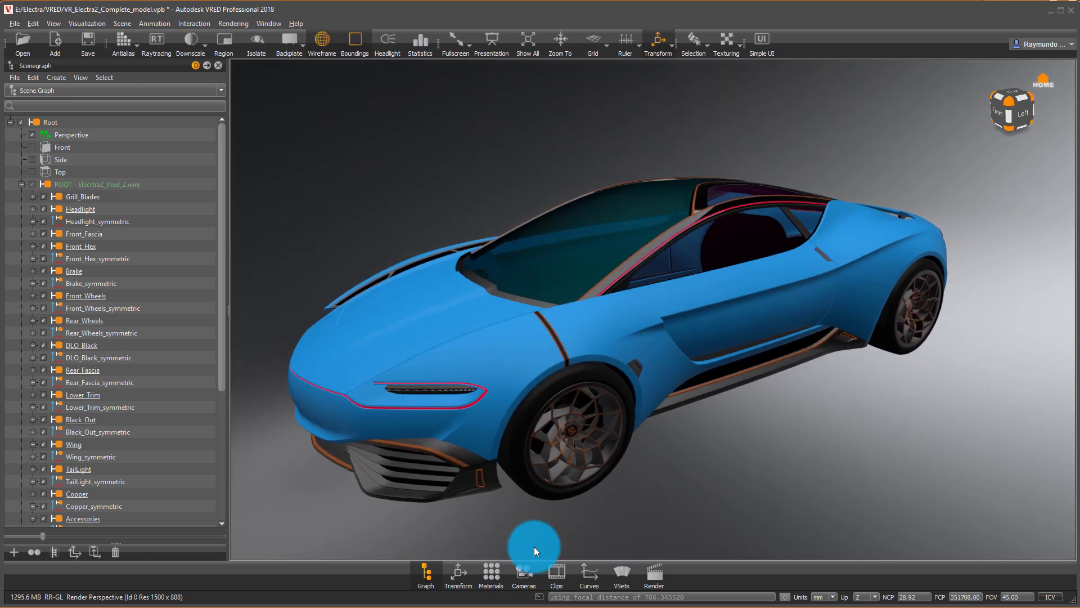
pyautogui.click(491, 572)
pyautogui.moveTo(680, 245); pyautogui.dragTo(731, 261)
pyautogui.keyDown('shift'); pyautogui.click(721, 252); pyautogui.keyUp('shift')
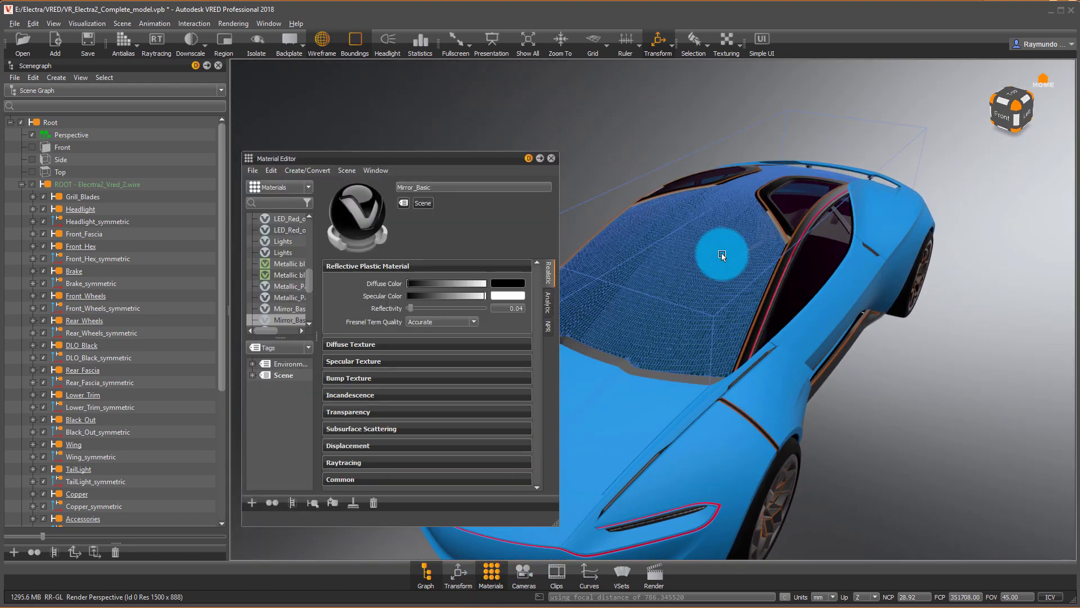
pyautogui.keyDown('shift'); pyautogui.click(721, 253); pyautogui.keyUp('shift')
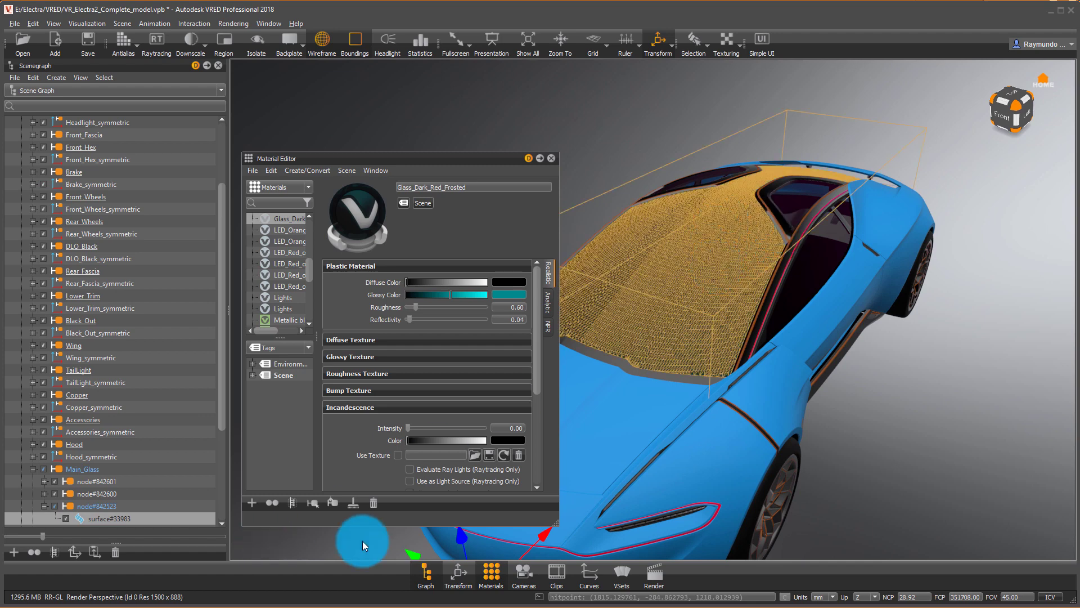
# Pick the door, windshield and rear body side surfaces to compare their assigned materials
pyautogui.moveTo(778, 309); pyautogui.dragTo(308, 299)
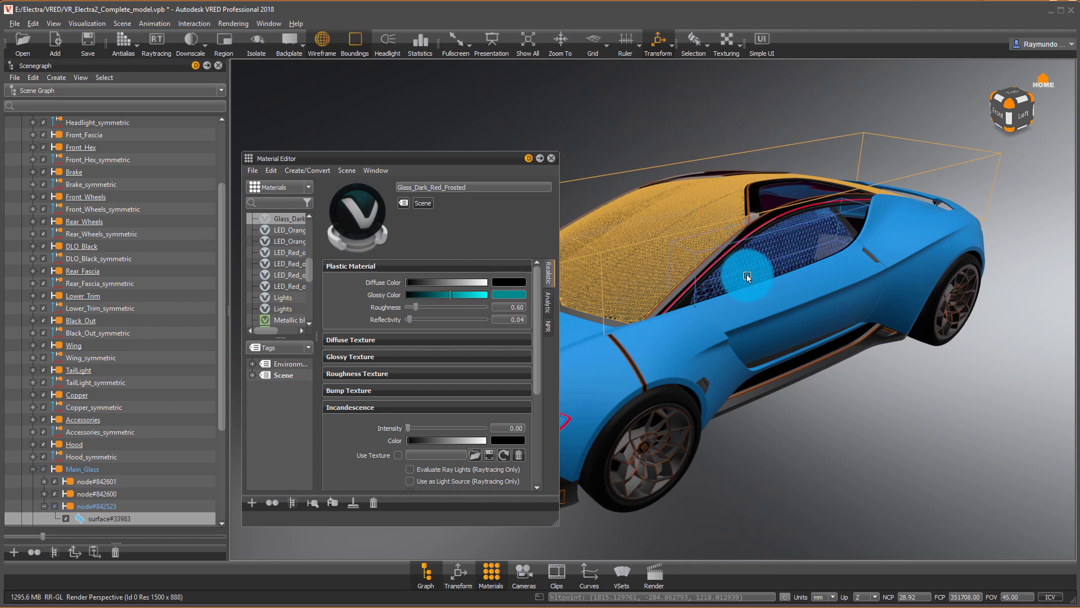
pyautogui.keyDown('shift'); pyautogui.click(761, 302); pyautogui.keyUp('shift')
pyautogui.moveTo(279, 162); pyautogui.dragTo(301, 139)
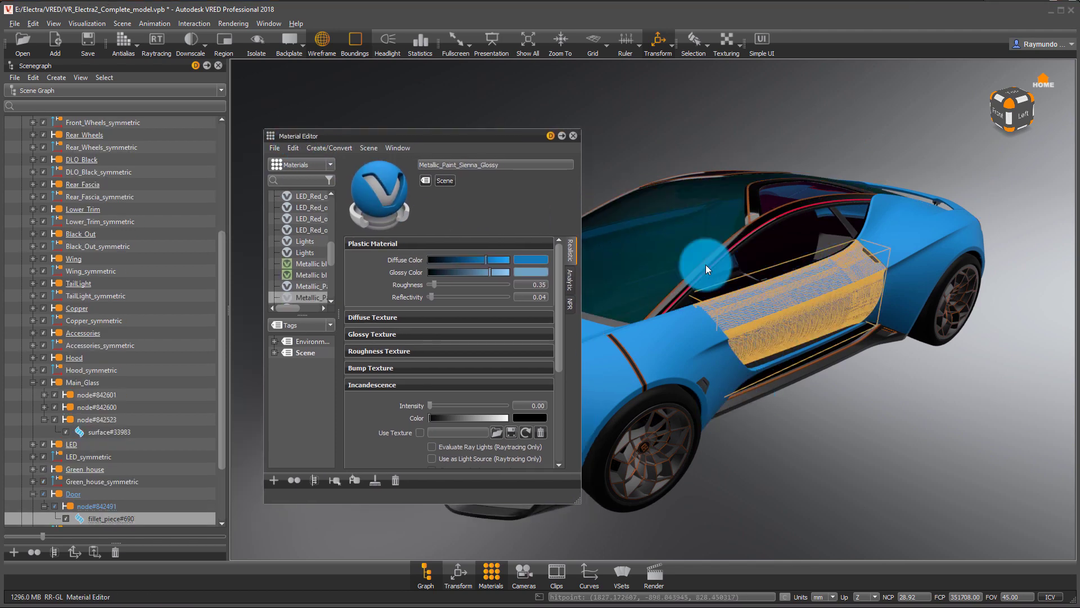
pyautogui.click(674, 219)
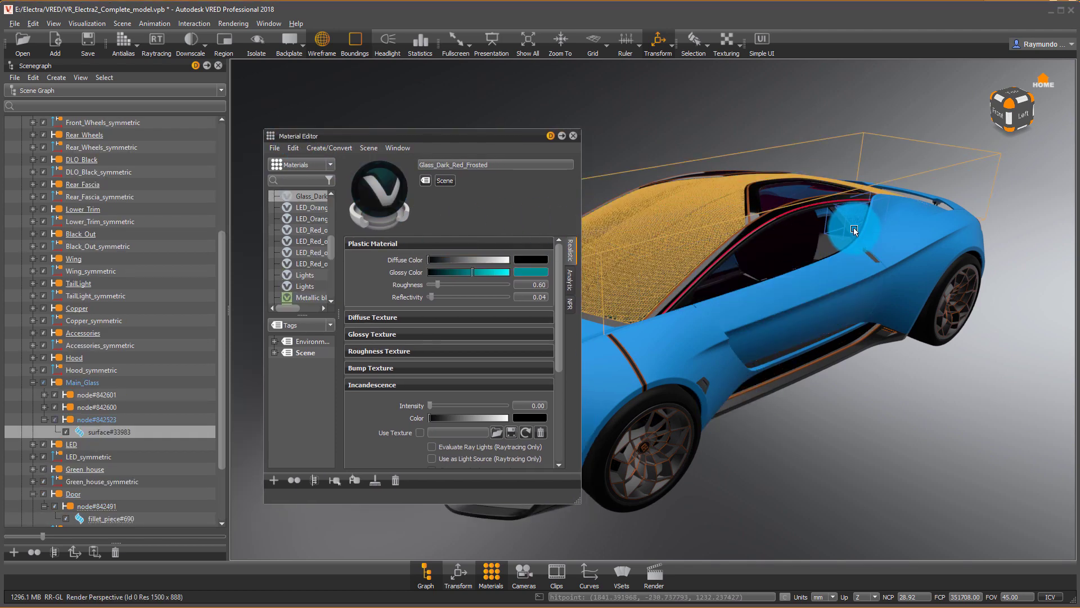
pyautogui.click(933, 248)
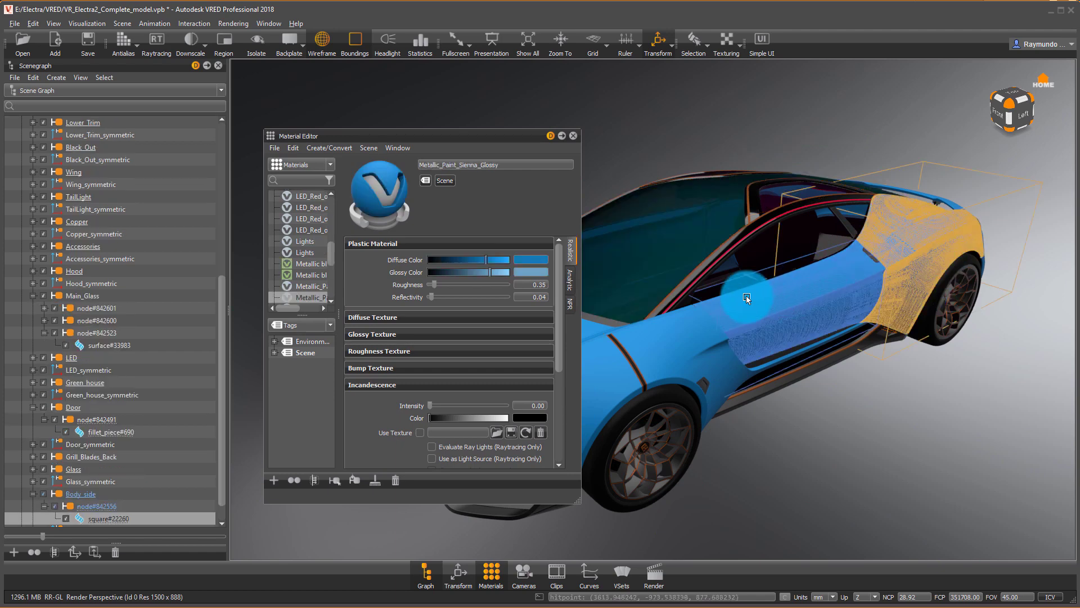
# Convert the windshield's Glass_Dark_Red_Frosted material to a Truelight Glass material
pyautogui.click(643, 205)
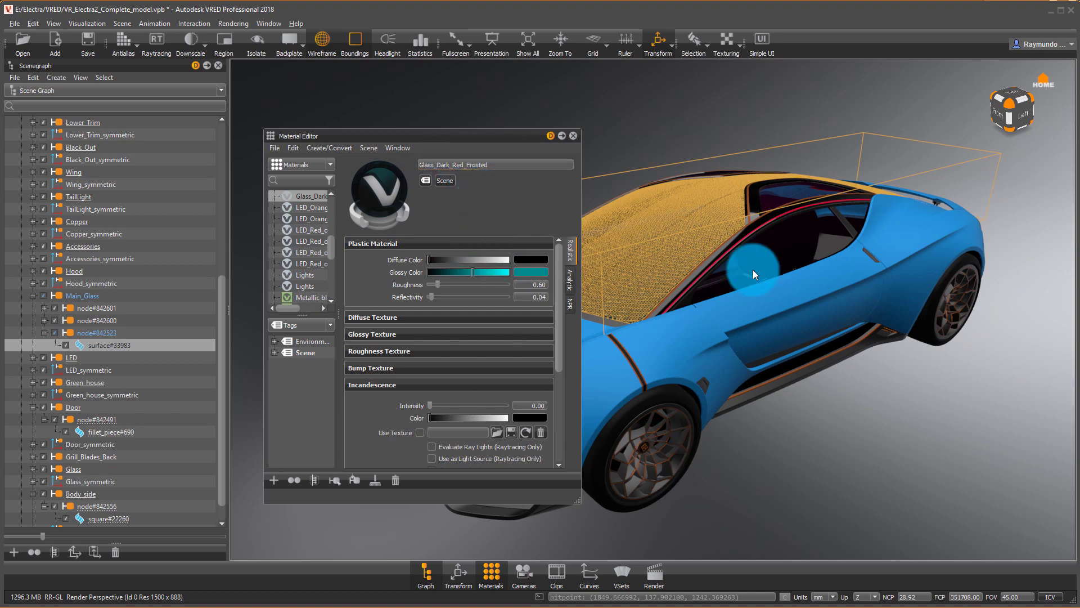
pyautogui.moveTo(753, 269); pyautogui.dragTo(799, 231)
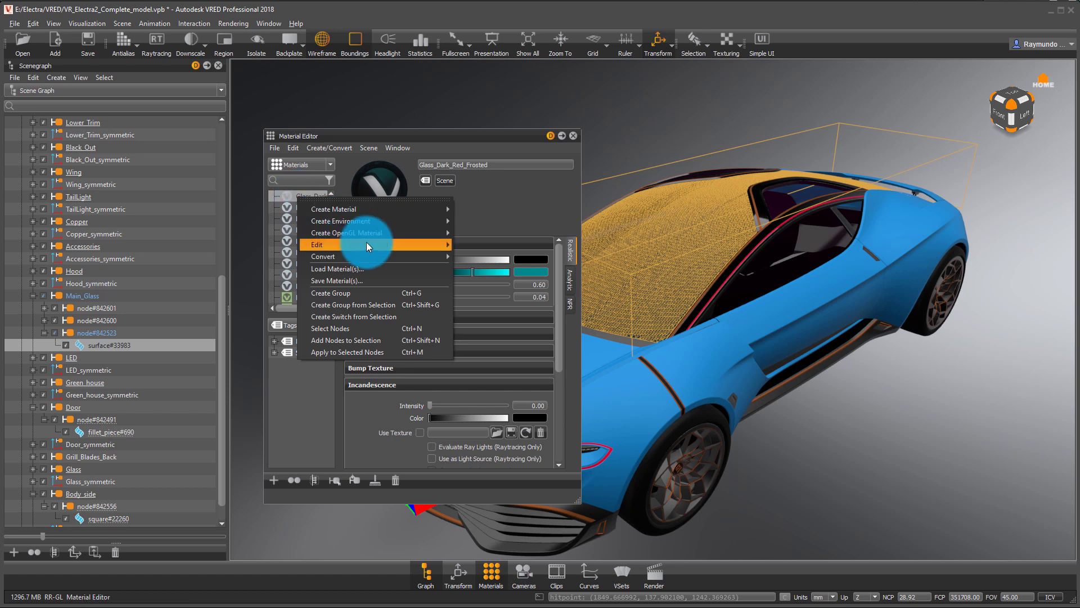
pyautogui.moveTo(366, 254)
pyautogui.moveTo(486, 262)
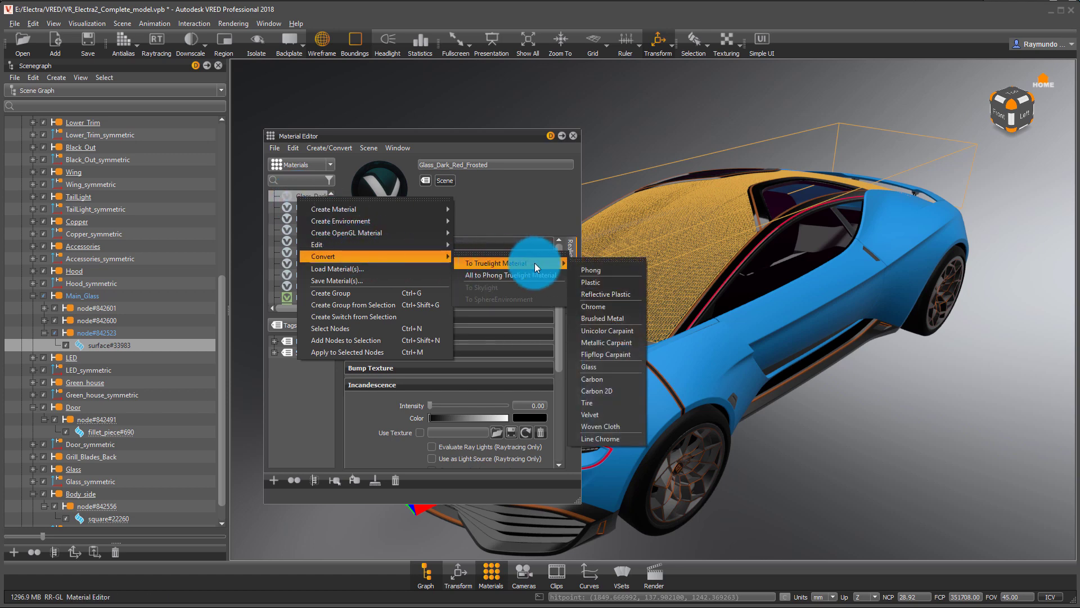
pyautogui.click(627, 370)
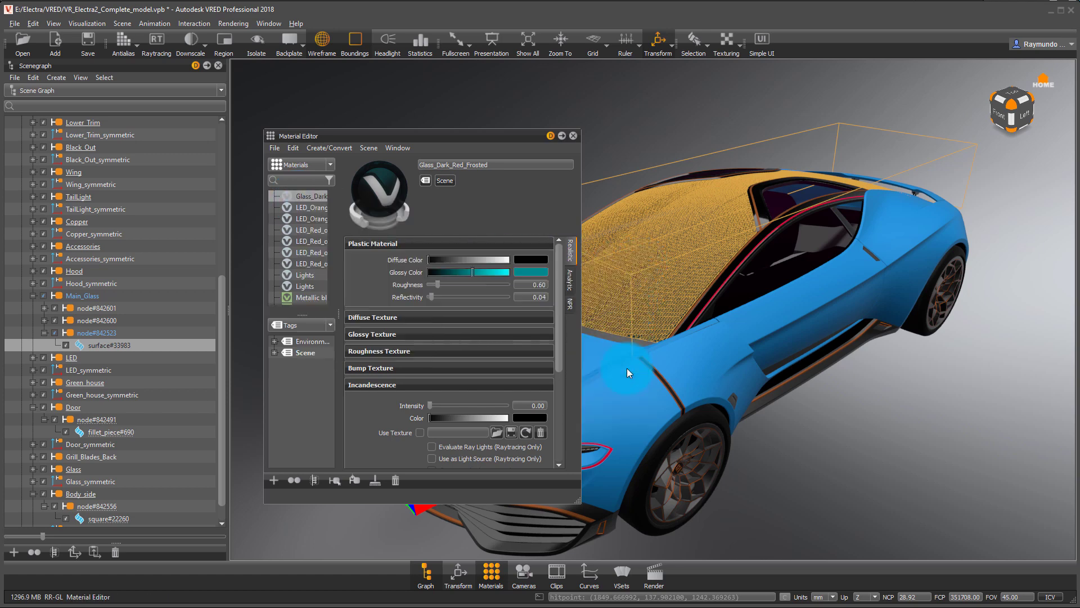
# Raise the windshield glass's exterior transparency to about a third and its interior transparency to slightly under half
pyautogui.moveTo(757, 198); pyautogui.dragTo(559, 262)
pyautogui.moveTo(444, 258)
pyautogui.mouseDown()
pyautogui.moveTo(454, 259)
pyautogui.moveTo(431, 262)
pyautogui.mouseUp()
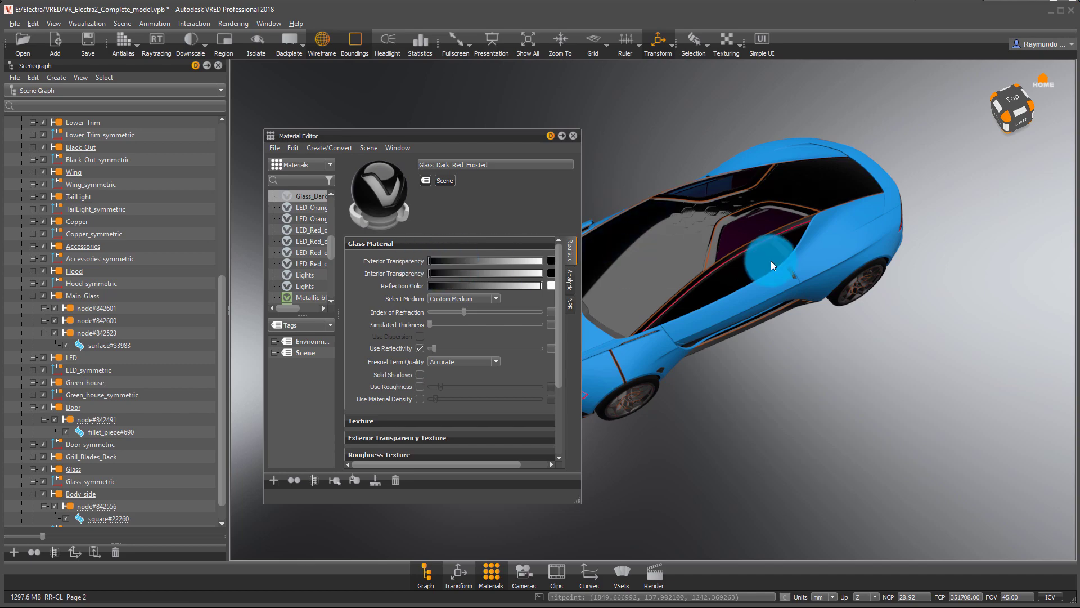
pyautogui.moveTo(771, 261); pyautogui.dragTo(726, 271)
pyautogui.moveTo(445, 272); pyautogui.dragTo(479, 274)
pyautogui.moveTo(480, 262)
pyautogui.mouseDown()
pyautogui.moveTo(564, 262)
pyautogui.moveTo(478, 272)
pyautogui.moveTo(481, 262)
pyautogui.moveTo(469, 262)
pyautogui.mouseUp()
pyautogui.moveTo(810, 200); pyautogui.dragTo(878, 205)
# Set the windshield glass's reflection color to bright turquoise with red 0.000, green 1.000 and blue 0.944
pyautogui.moveTo(471, 465); pyautogui.dragTo(518, 464)
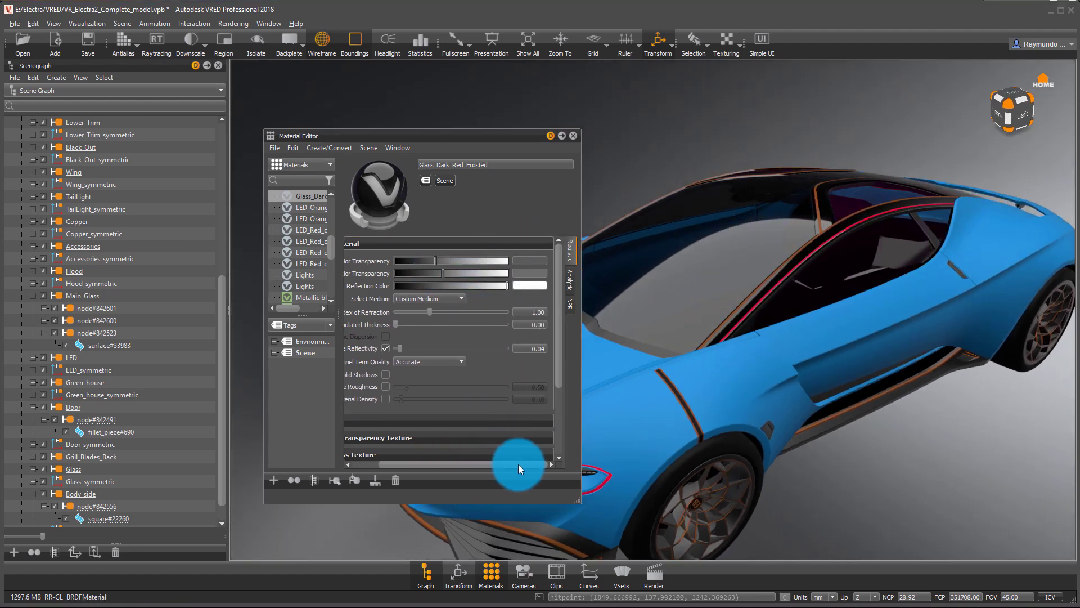
pyautogui.click(519, 287)
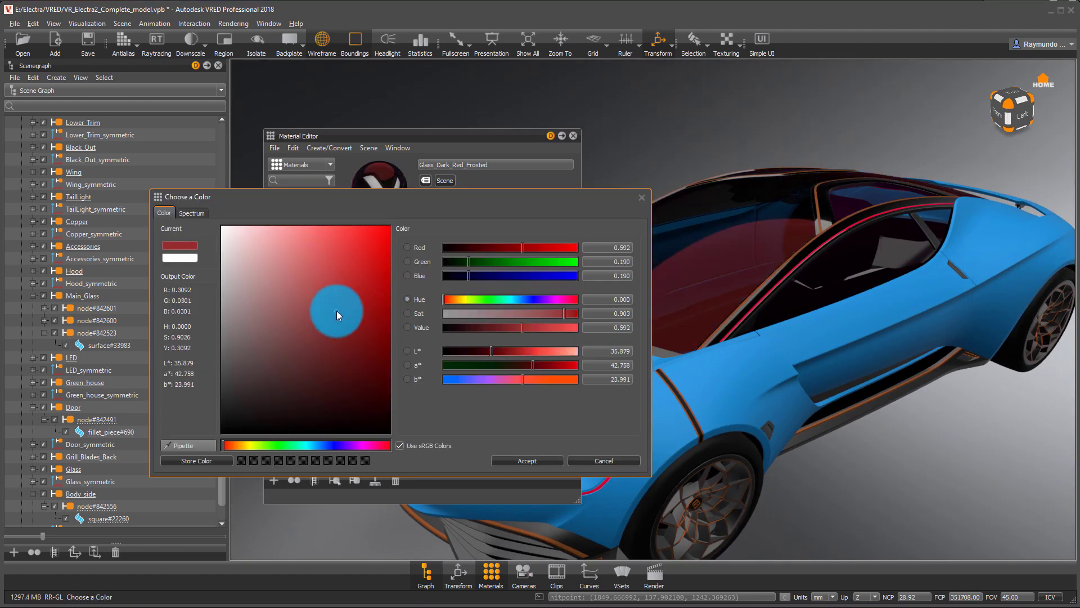
pyautogui.moveTo(269, 242)
pyautogui.mouseDown()
pyautogui.moveTo(390, 237)
pyautogui.moveTo(290, 239)
pyautogui.mouseUp()
pyautogui.moveTo(461, 301); pyautogui.dragTo(509, 303)
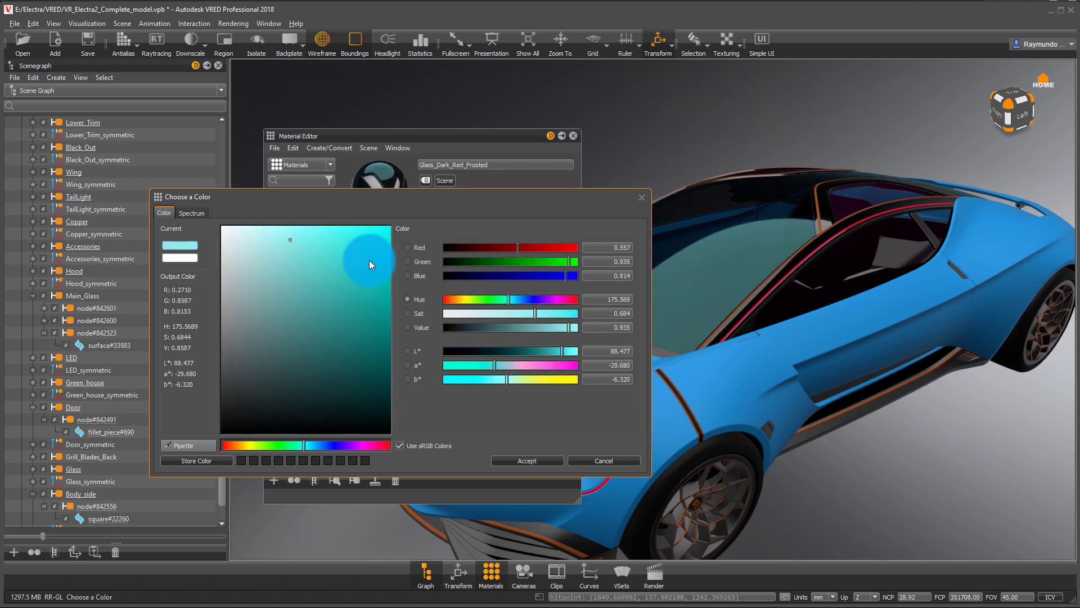
pyautogui.moveTo(366, 260); pyautogui.dragTo(395, 200)
pyautogui.moveTo(919, 203); pyautogui.dragTo(903, 217)
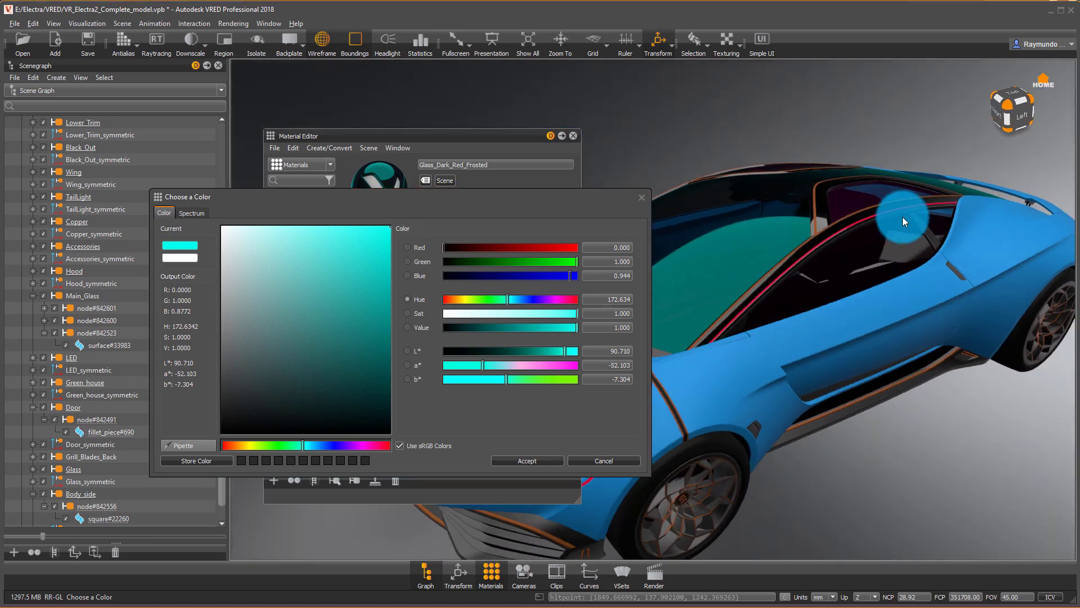
pyautogui.click(527, 459)
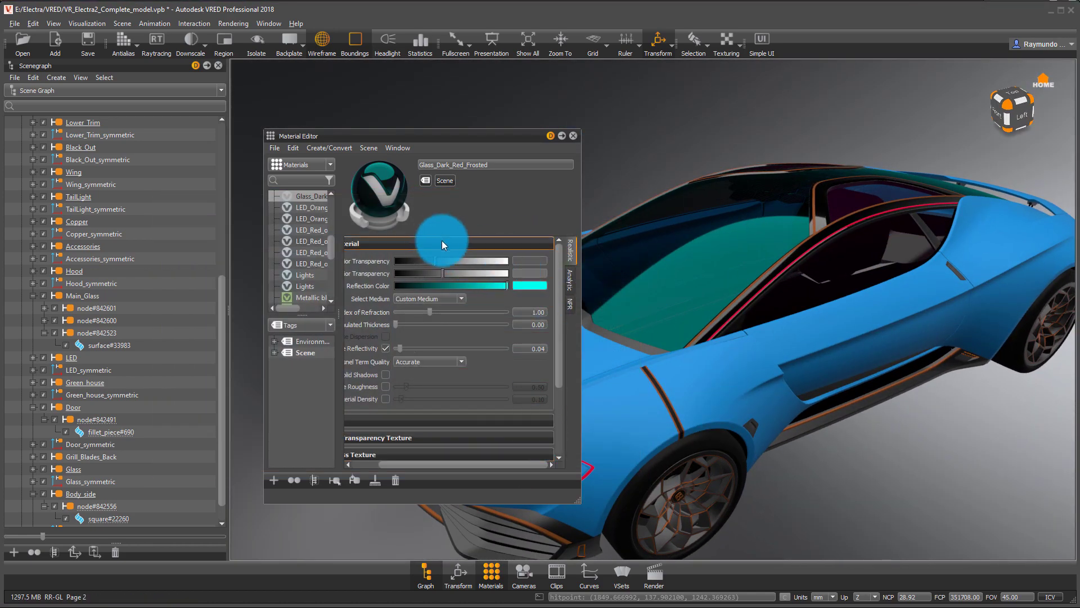
# Tint the windshield glass's exterior transparency color a dark teal green
pyautogui.moveTo(623, 258); pyautogui.dragTo(861, 236)
pyautogui.click(535, 259)
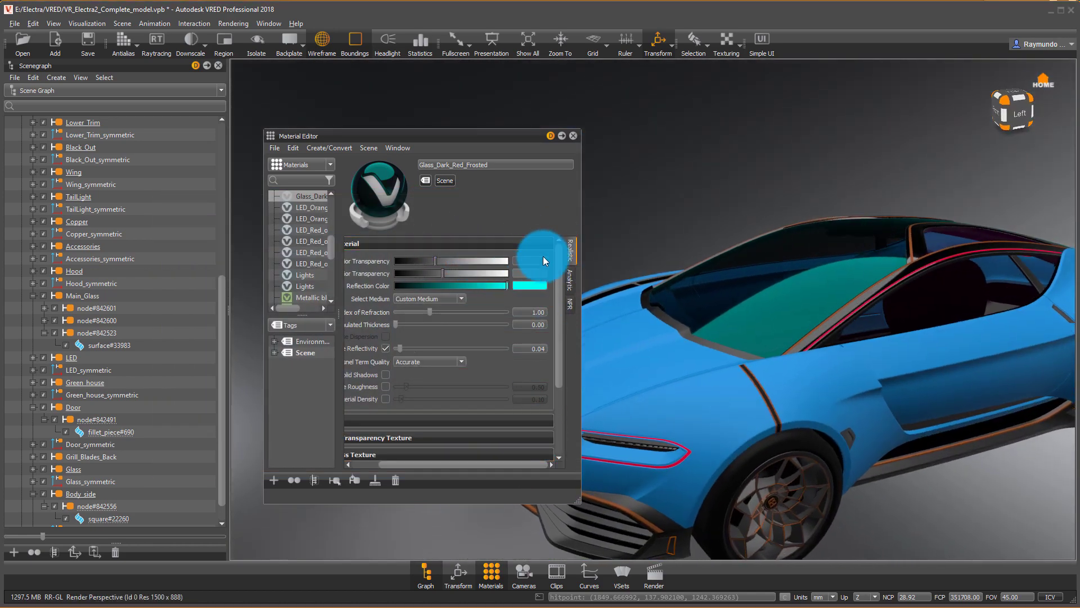
pyautogui.click(363, 262)
pyautogui.moveTo(359, 266)
pyautogui.mouseDown()
pyautogui.moveTo(333, 298)
pyautogui.moveTo(330, 279)
pyautogui.mouseUp()
pyautogui.click(525, 298)
pyautogui.moveTo(526, 298); pyautogui.dragTo(494, 300)
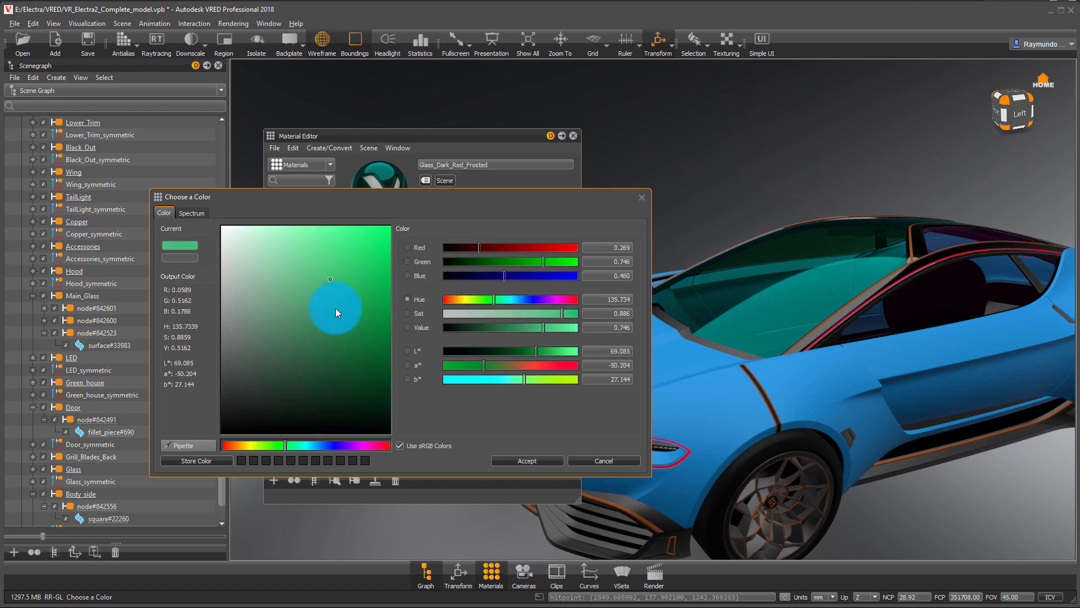
pyautogui.moveTo(335, 309)
pyautogui.mouseDown()
pyautogui.moveTo(304, 344)
pyautogui.moveTo(316, 362)
pyautogui.mouseUp()
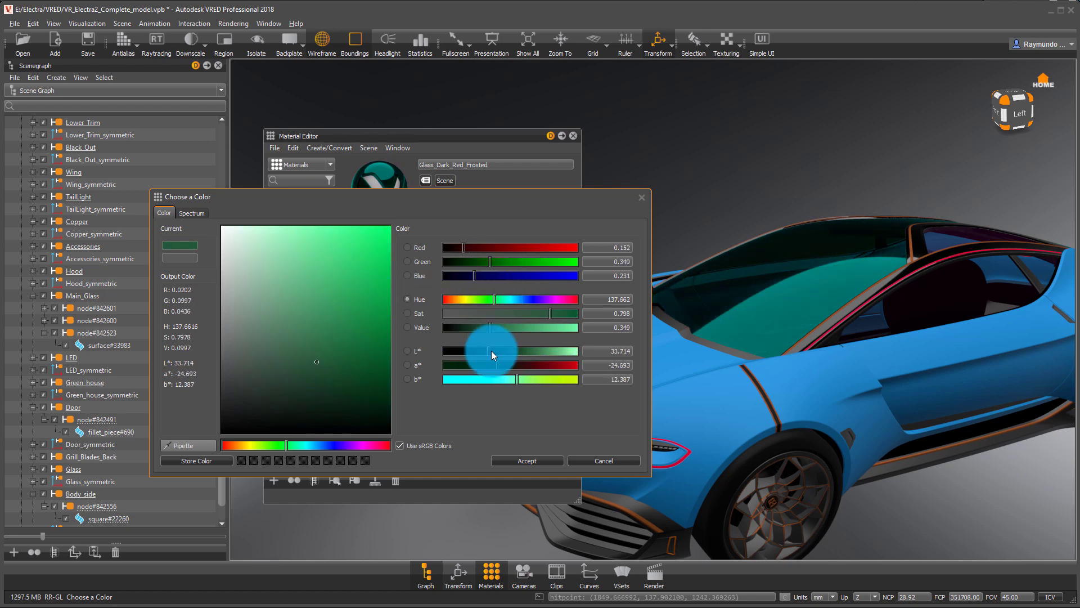
pyautogui.moveTo(495, 299)
pyautogui.mouseDown()
pyautogui.moveTo(531, 305)
pyautogui.moveTo(505, 306)
pyautogui.mouseUp()
pyautogui.click(524, 461)
# Convert the side windows' Glass_Black material to a Truelight Glass material
pyautogui.moveTo(675, 414); pyautogui.dragTo(835, 260)
pyautogui.keyDown('shift'); pyautogui.click(823, 357); pyautogui.keyUp('shift')
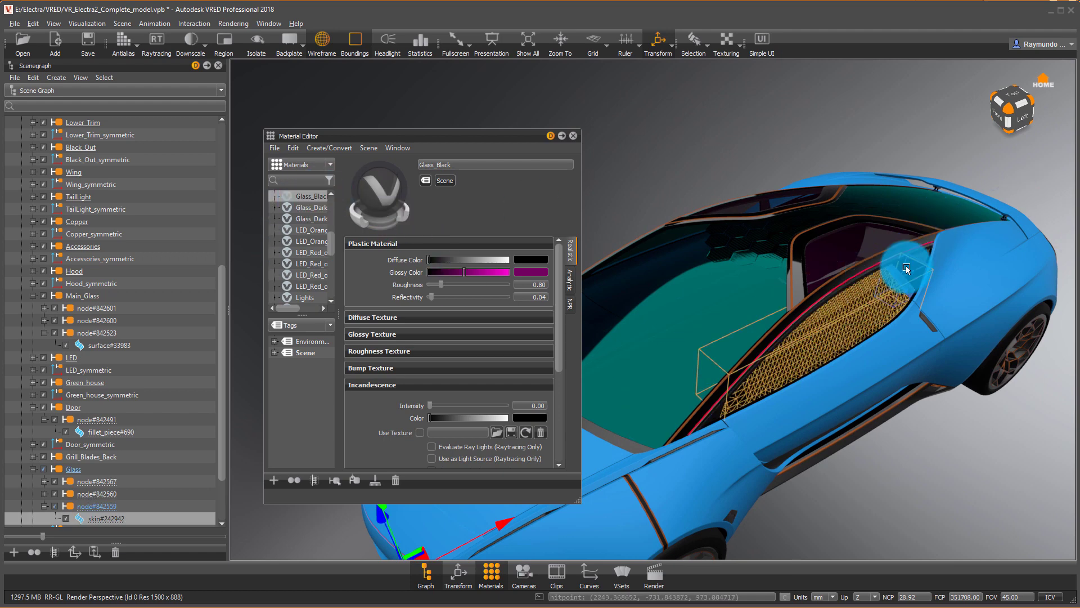
pyautogui.click(772, 289)
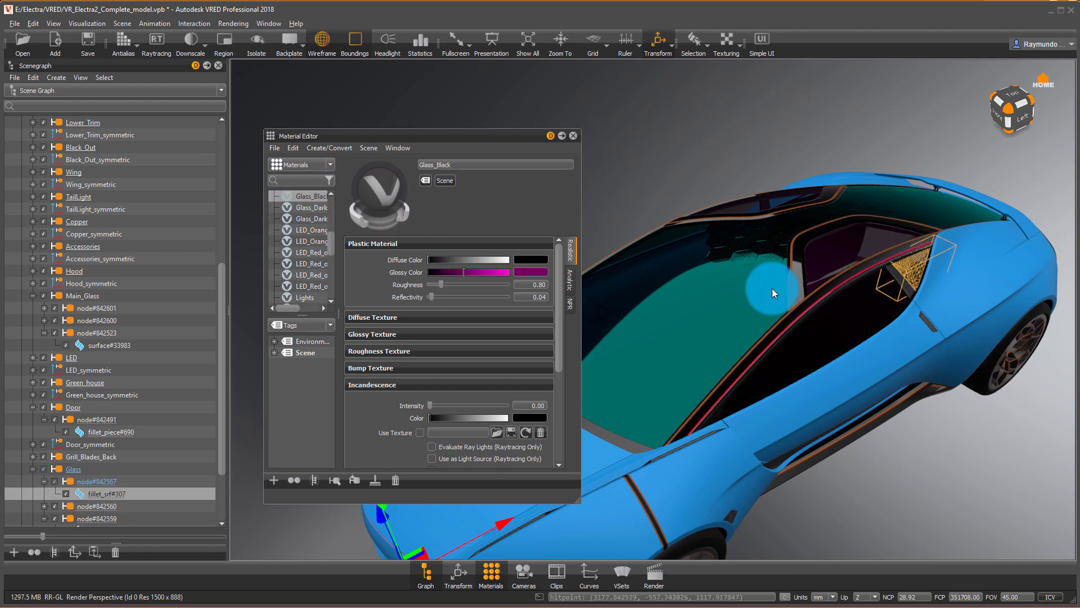
pyautogui.rightClick(309, 197)
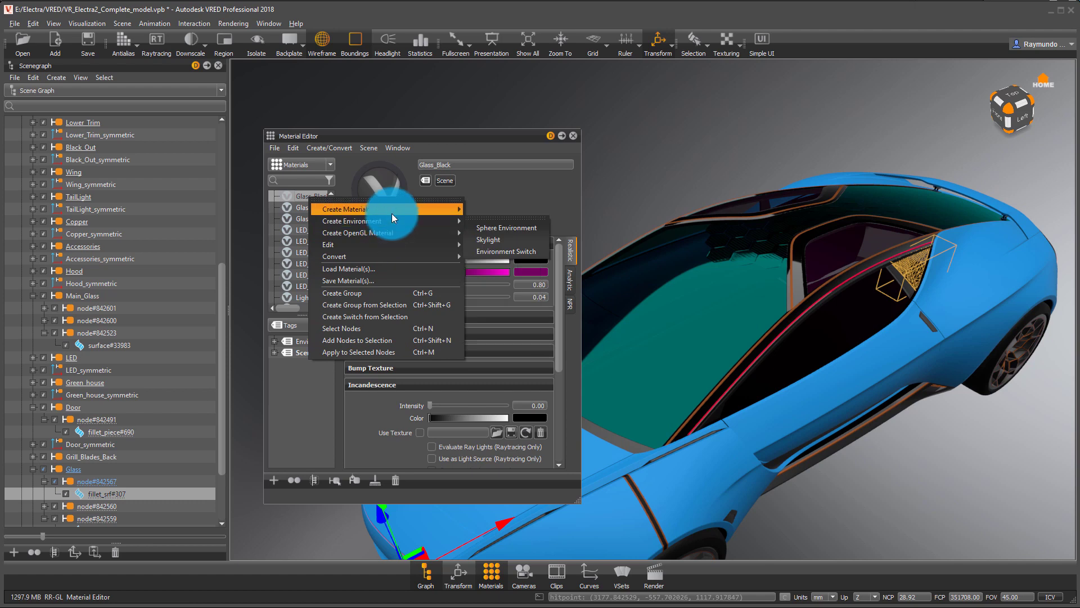
pyautogui.moveTo(393, 258)
pyautogui.moveTo(559, 264)
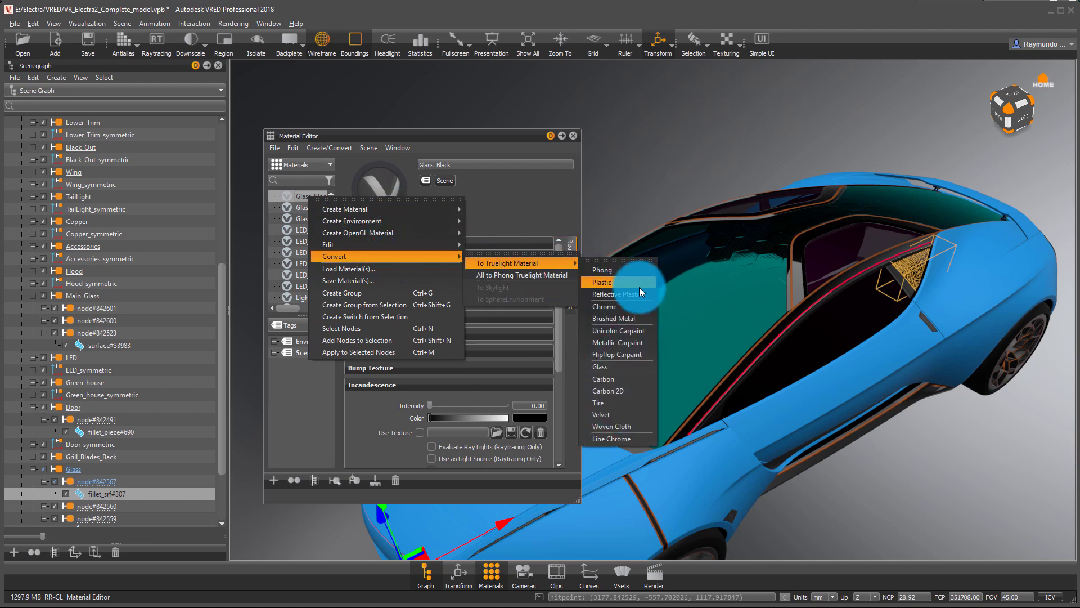
pyautogui.click(635, 366)
pyautogui.click(528, 285)
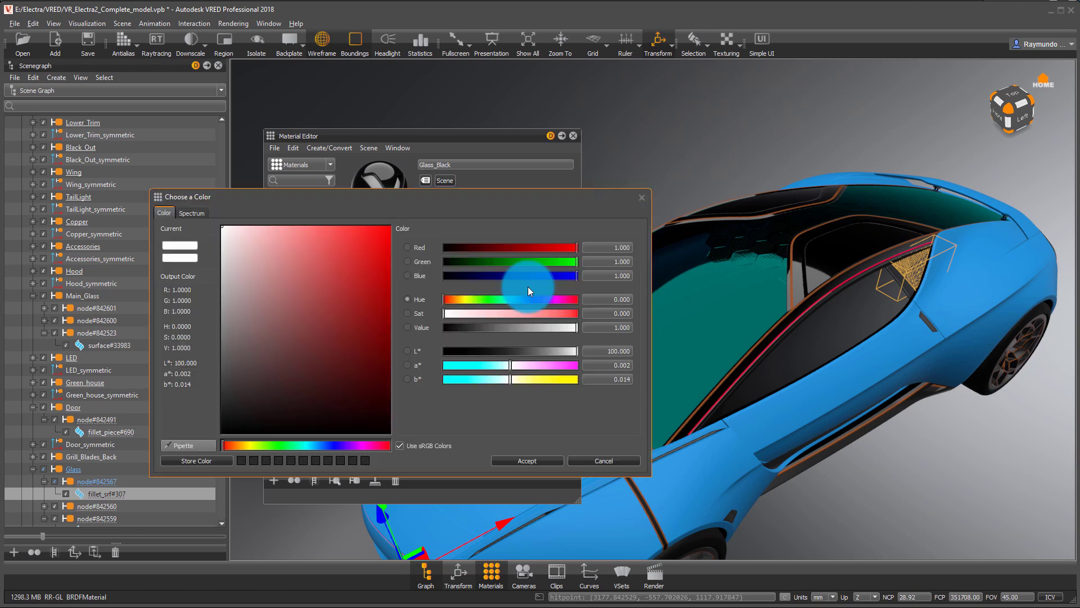
pyautogui.click(570, 365)
pyautogui.moveTo(571, 364); pyautogui.dragTo(579, 361)
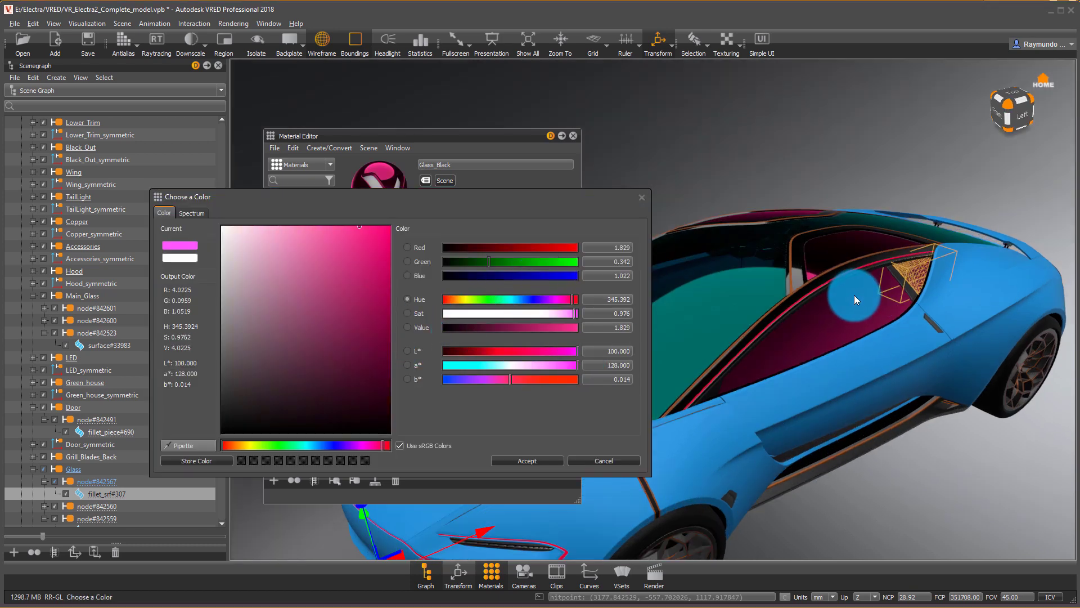
pyautogui.moveTo(854, 295); pyautogui.dragTo(501, 115)
pyautogui.press('Escape')
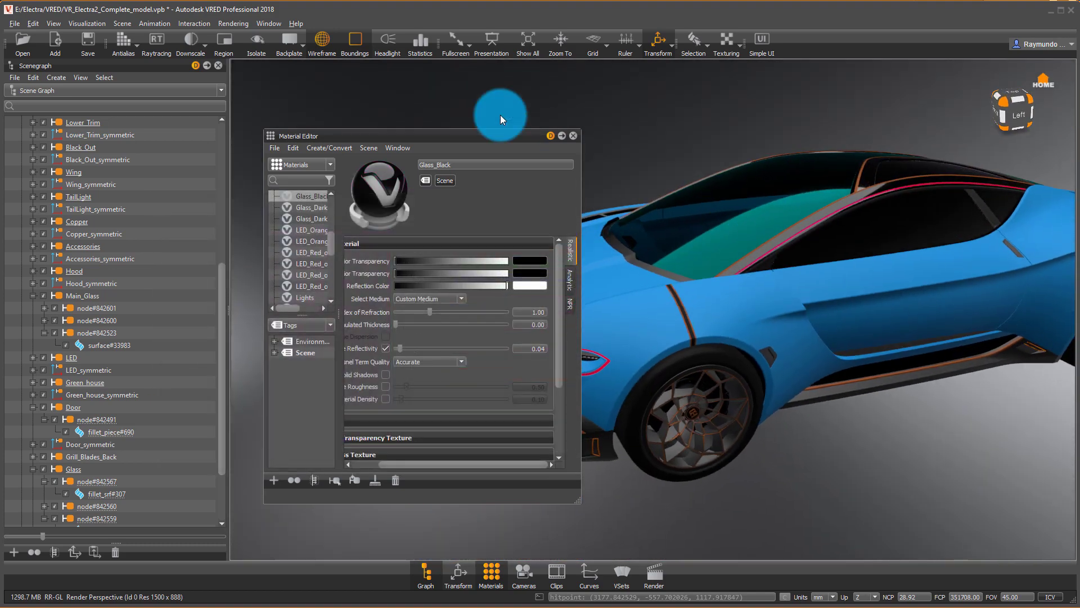
# Close the Material Editor and open the Asset Manager on its materials library beside the car
pyautogui.click(573, 136)
pyautogui.rightClick(767, 566)
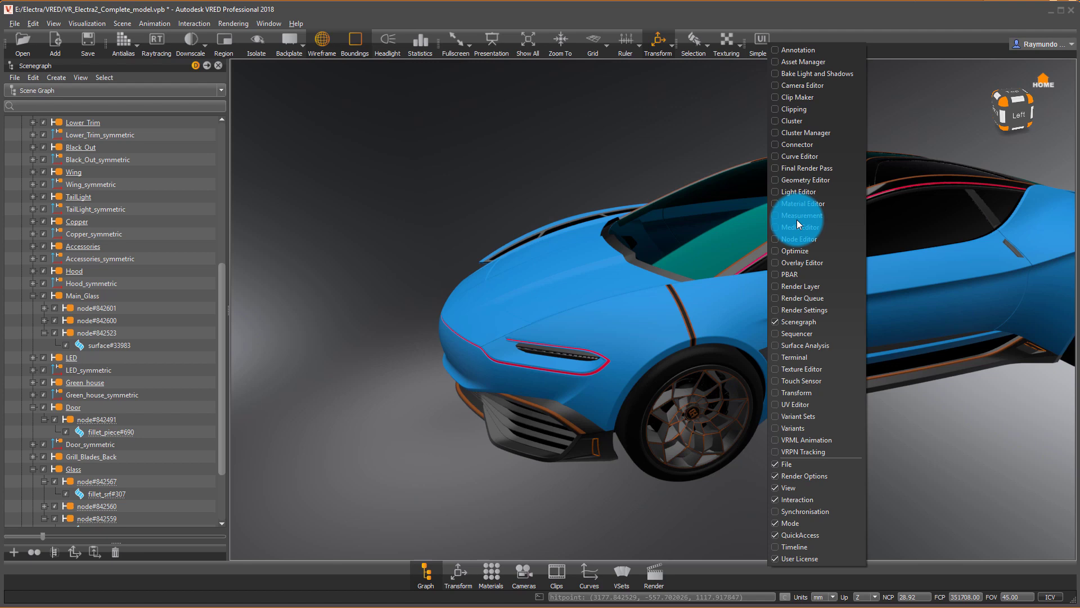
pyautogui.click(808, 61)
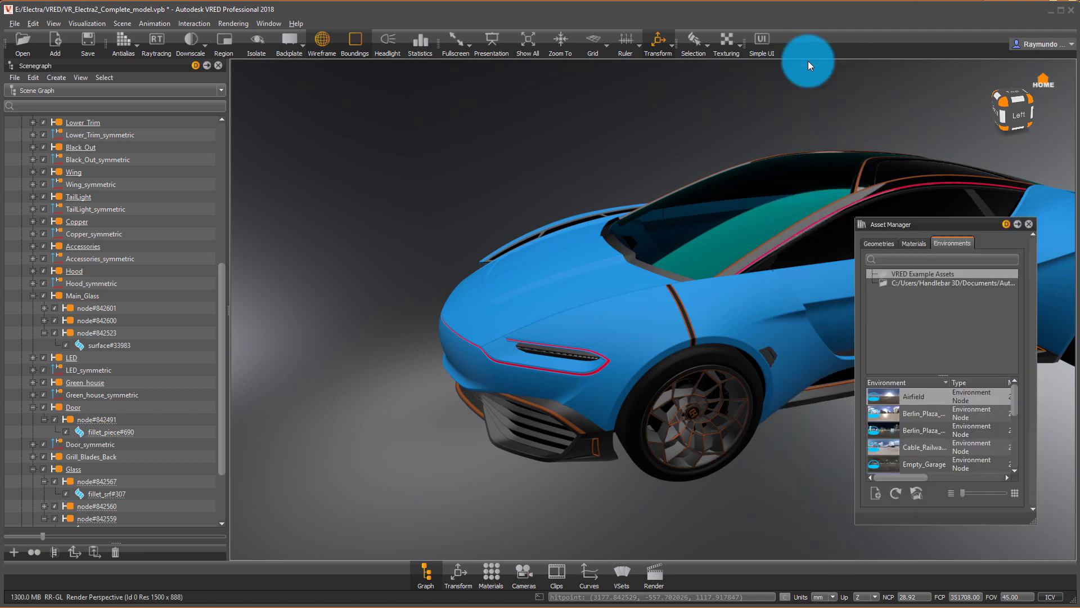
pyautogui.click(889, 284)
pyautogui.click(915, 244)
pyautogui.keyDown('alt'); pyautogui.moveTo(799, 329); pyautogui.dragTo(631, 402); pyautogui.keyUp('alt')
pyautogui.rightClick(691, 566)
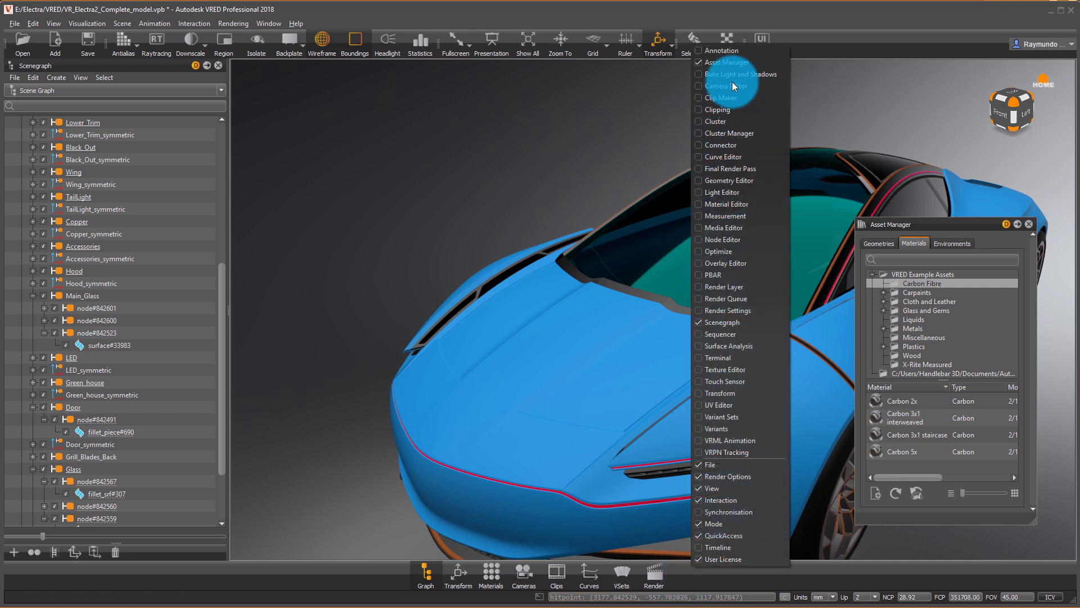
pyautogui.moveTo(915, 224); pyautogui.dragTo(886, 194)
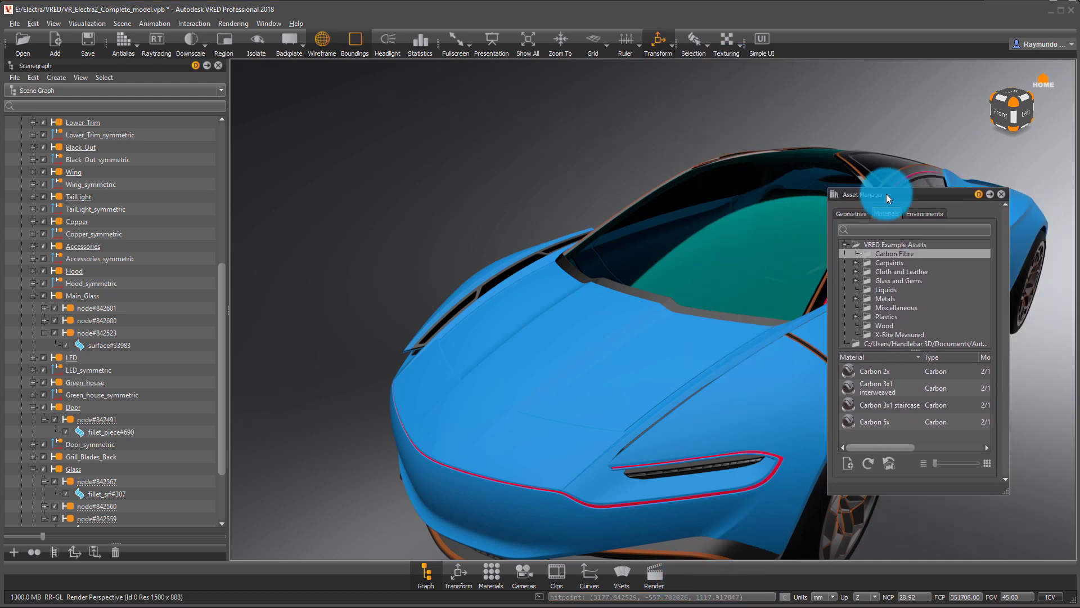
# Apply the Metallic blue light carpaint from the Carpaints assets to the car's front fascia and fender surfaces
pyautogui.moveTo(713, 359); pyautogui.dragTo(640, 524)
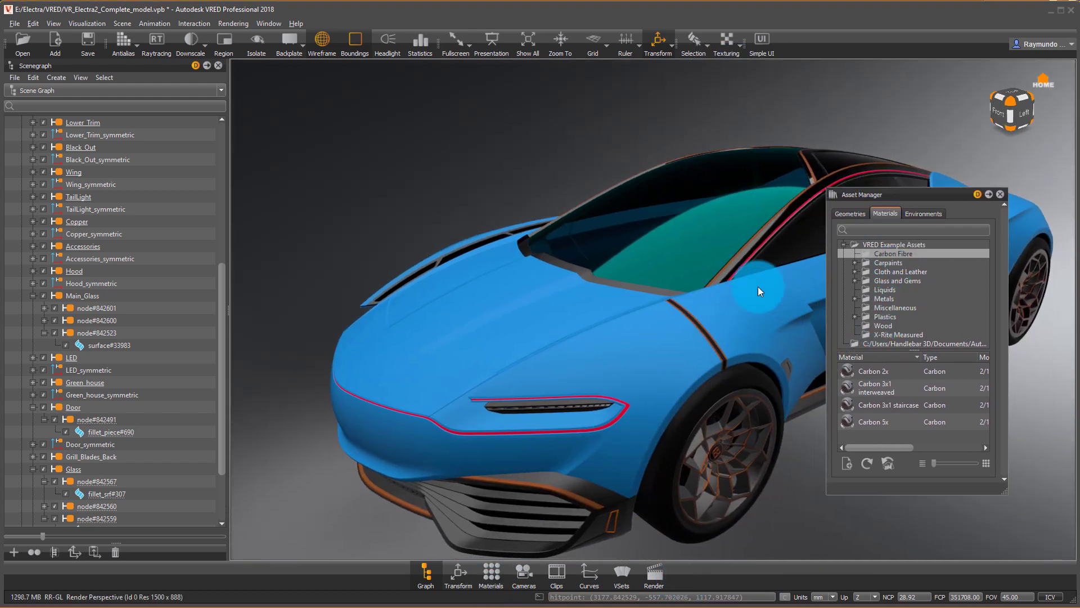
pyautogui.moveTo(743, 329); pyautogui.dragTo(896, 346)
pyautogui.click(891, 264)
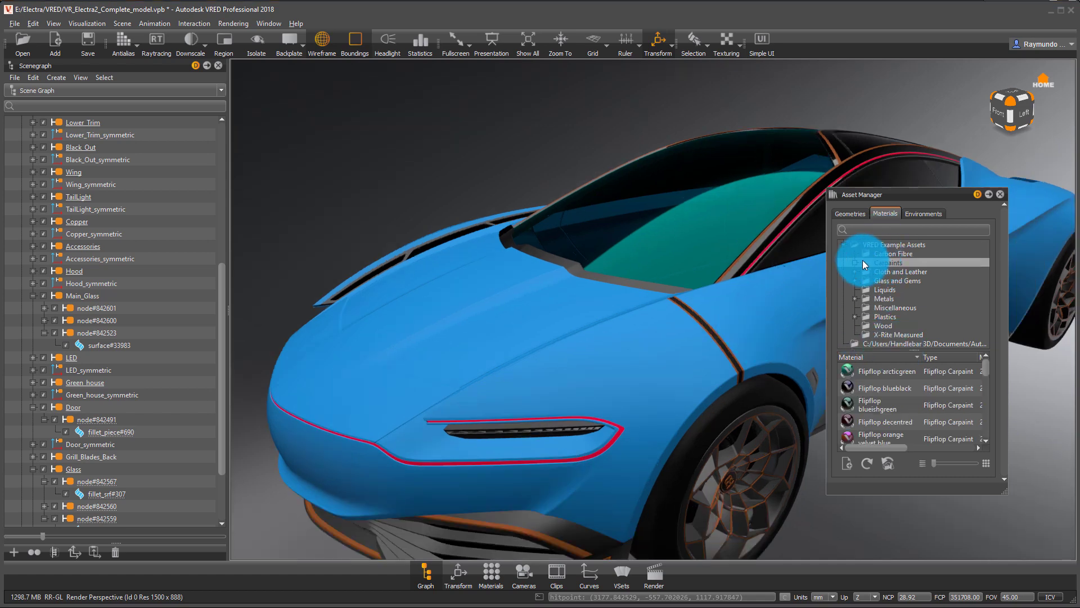
pyautogui.click(856, 263)
pyautogui.scroll(-5, 894, 403)
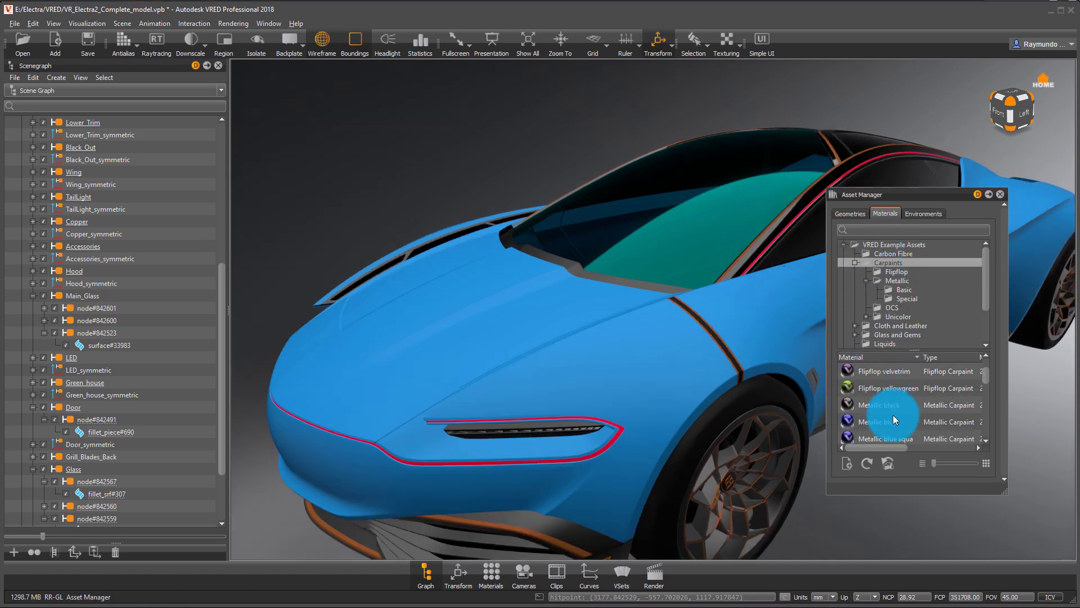
pyautogui.moveTo(889, 403); pyautogui.dragTo(514, 313)
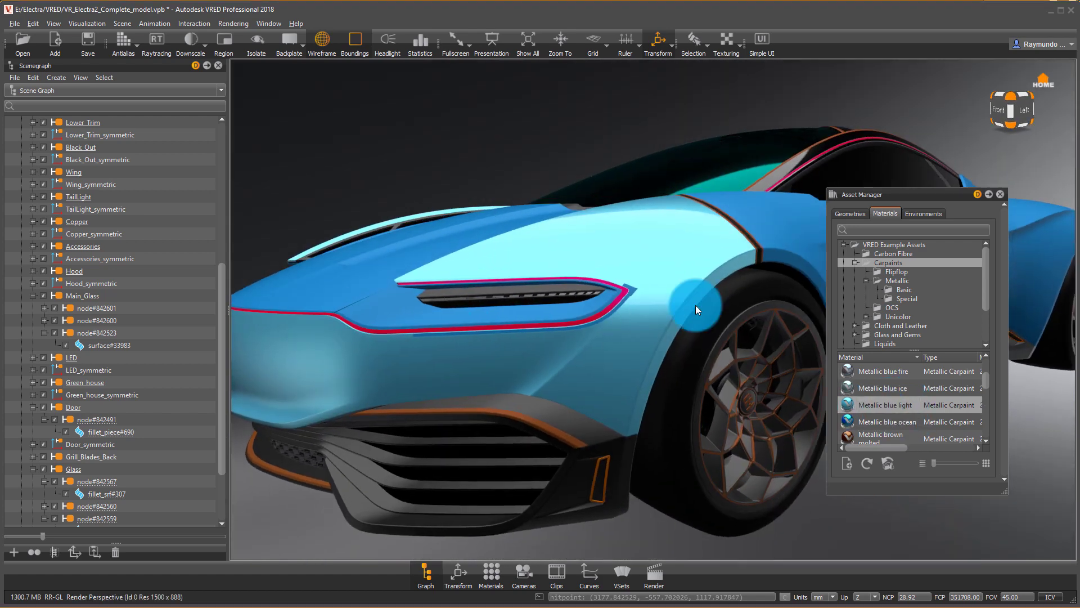
# Select the small surface at the headlight's outer tip and locate it in the scenegraph's Front_Fascia group
pyautogui.keyDown('shift'); pyautogui.click(635, 293); pyautogui.keyUp('shift')
pyautogui.moveTo(636, 294); pyautogui.dragTo(633, 293)
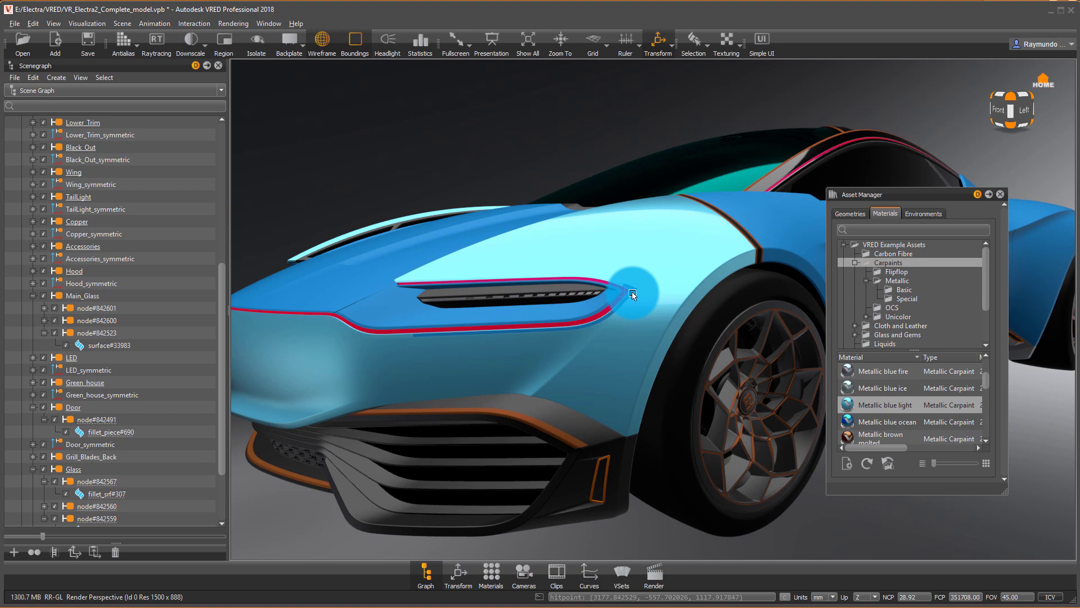
pyautogui.keyDown('shift'); pyautogui.click(632, 293); pyautogui.keyUp('shift')
pyautogui.scroll(6, 106, 217)
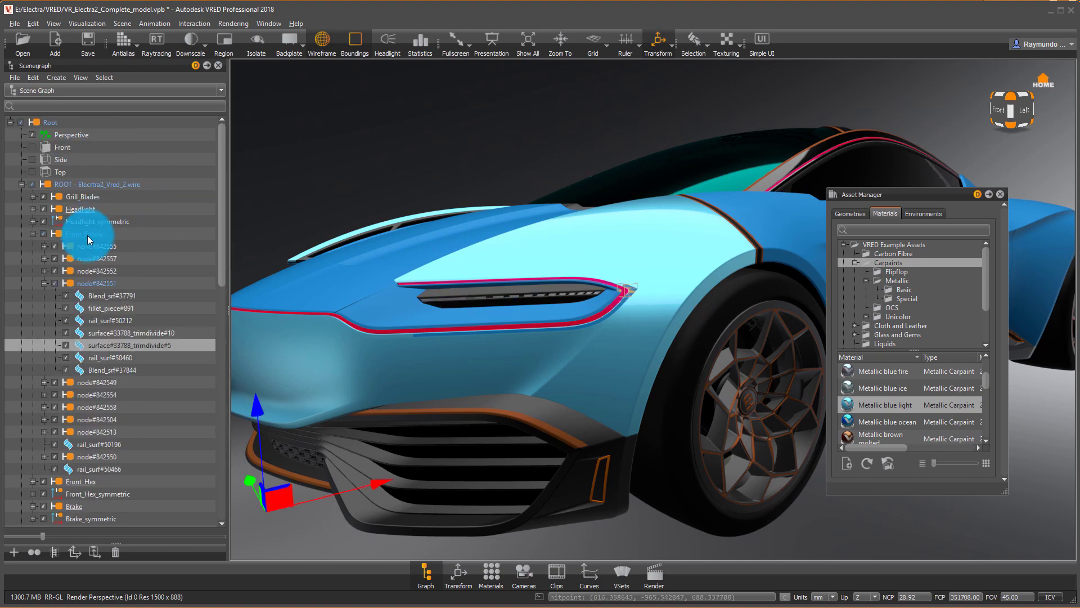
pyautogui.moveTo(523, 298); pyautogui.dragTo(772, 288)
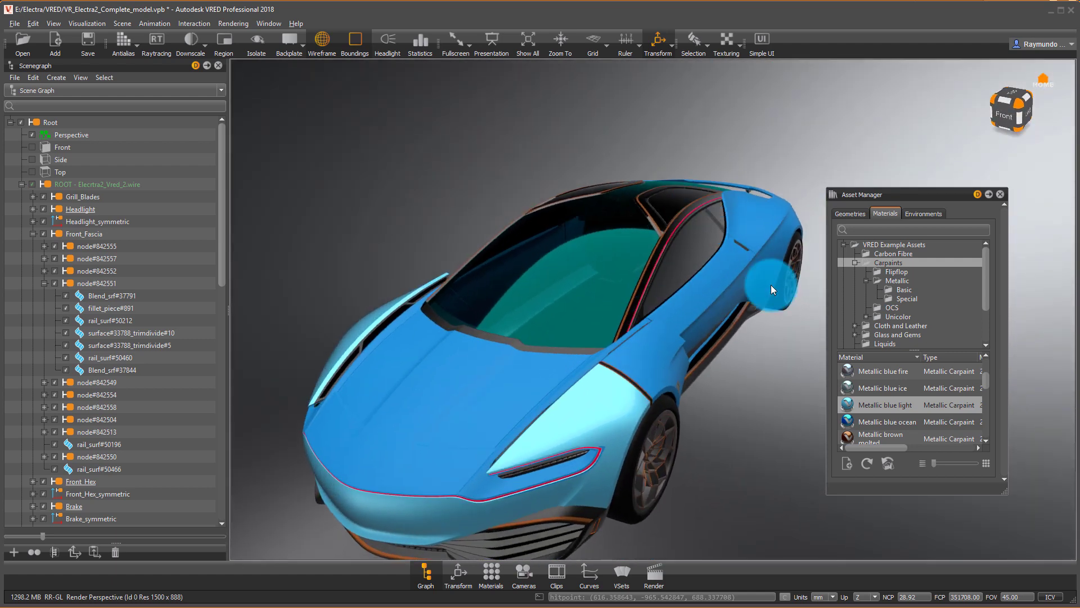
# Select all nodes that use the Metallic_Paint_Sienna_Glossy material of the doors and body sides
pyautogui.click(768, 231)
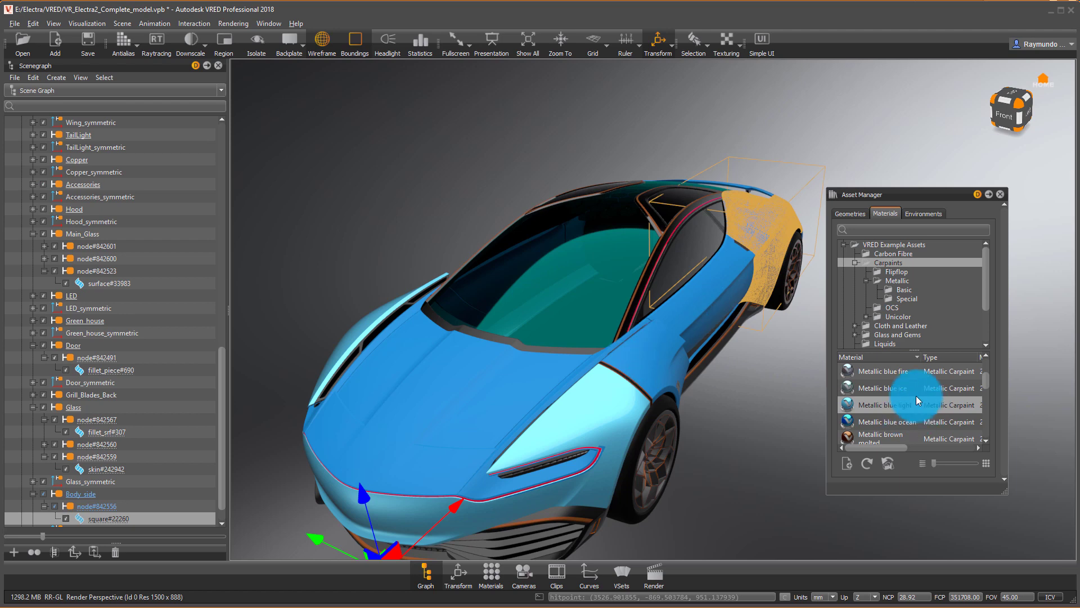
pyautogui.click(491, 572)
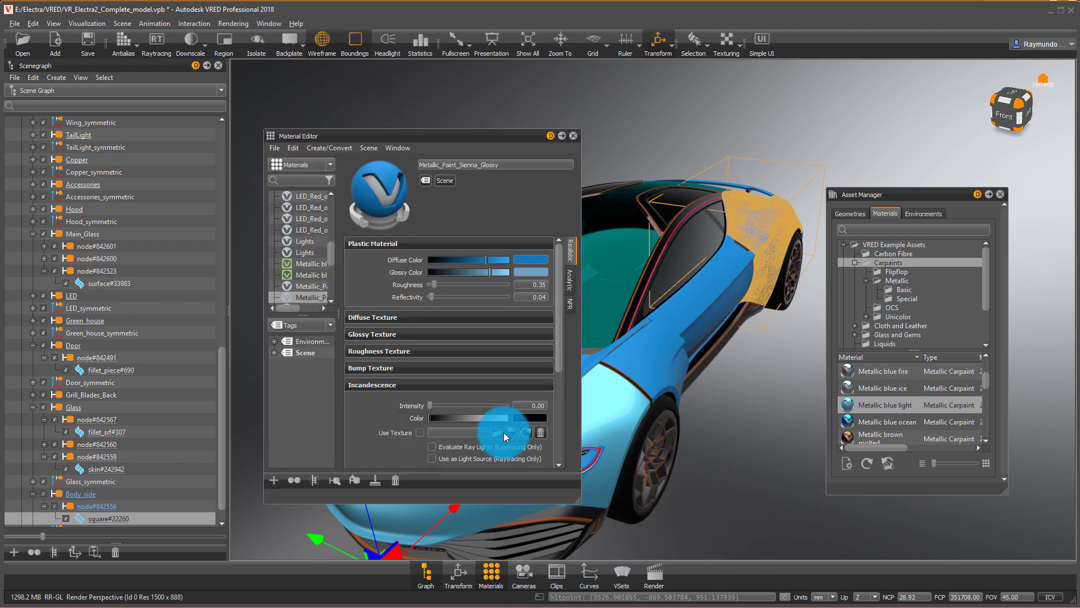
pyautogui.click(703, 301)
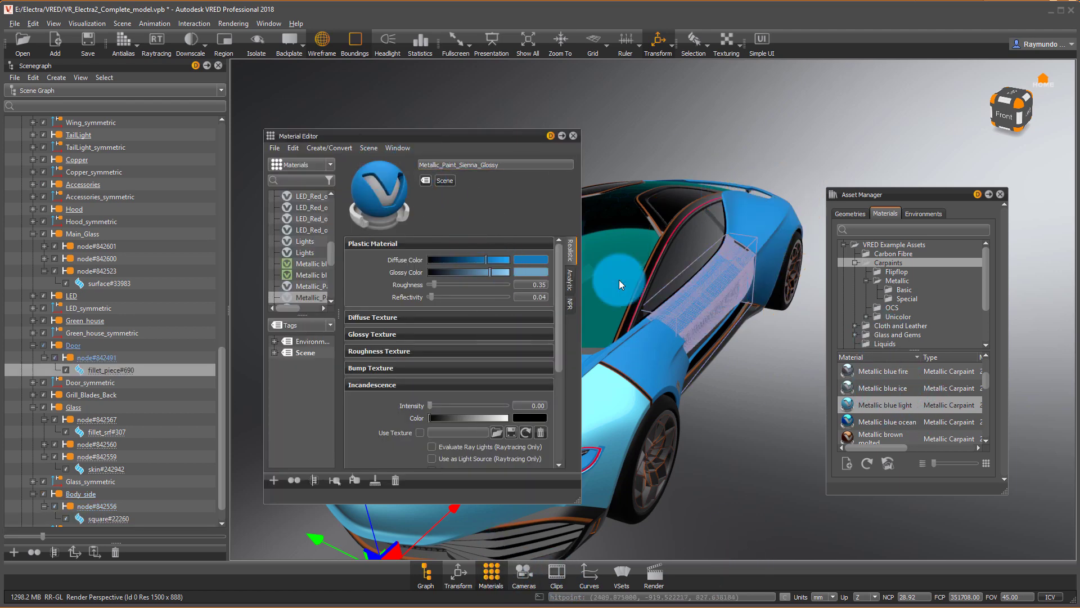
pyautogui.rightClick(302, 296)
pyautogui.rightClick(285, 302)
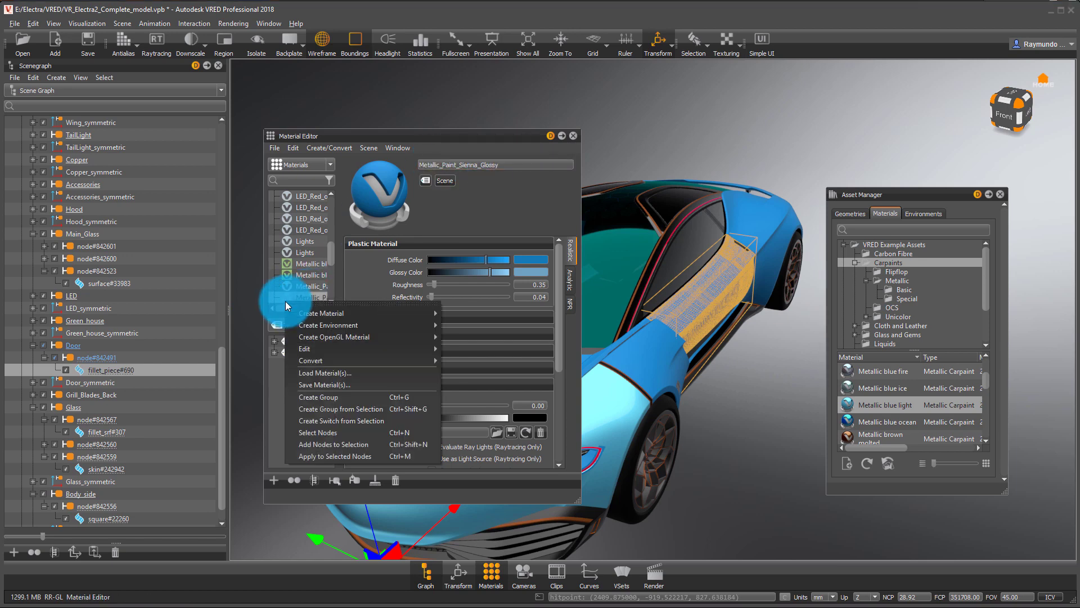
pyautogui.click(353, 436)
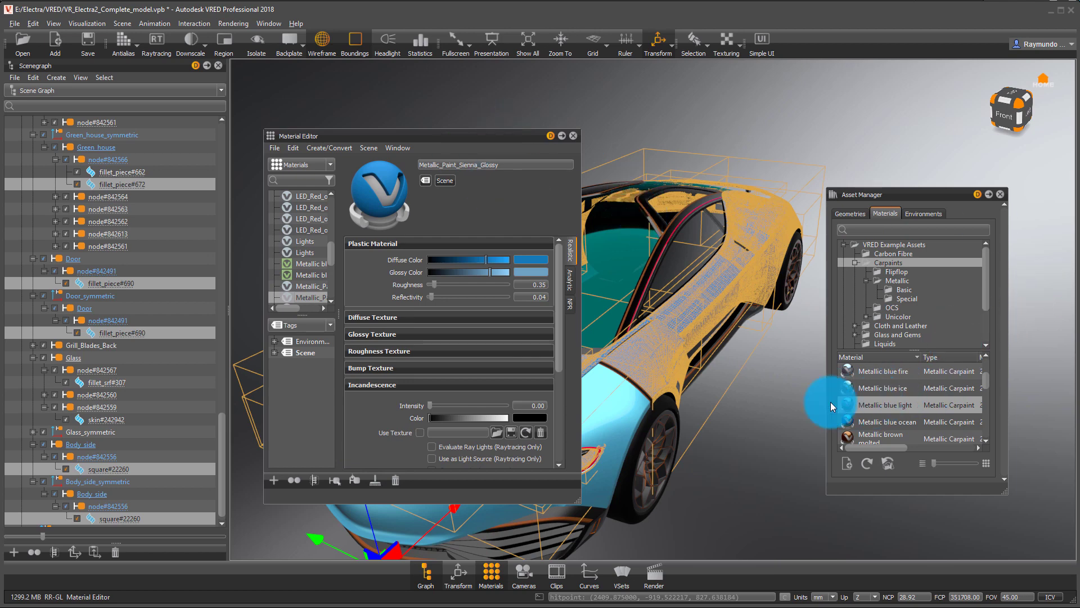
# Apply the Metallic blue light material to the selected body nodes
pyautogui.moveTo(832, 406)
pyautogui.mouseDown()
pyautogui.moveTo(313, 259)
pyautogui.moveTo(309, 270)
pyautogui.mouseUp()
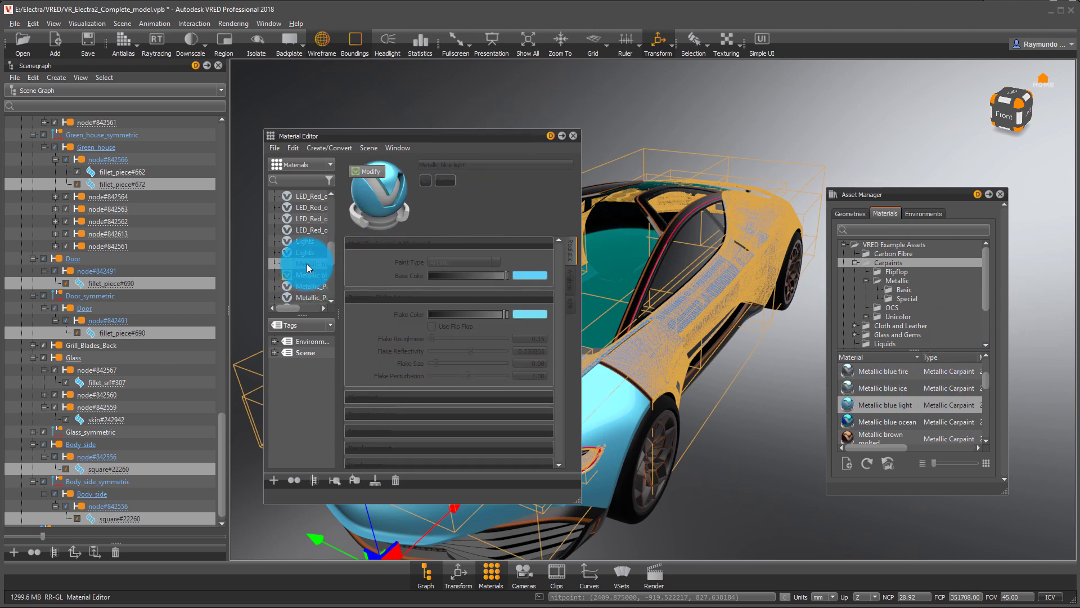
pyautogui.rightClick(307, 268)
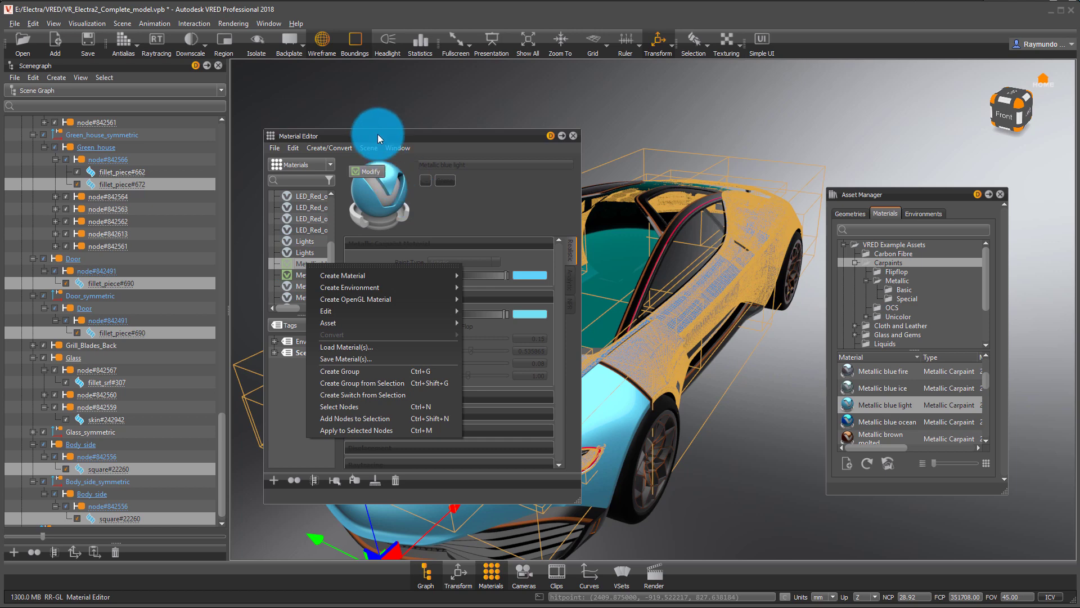
pyautogui.click(376, 431)
pyautogui.moveTo(764, 406); pyautogui.dragTo(843, 339)
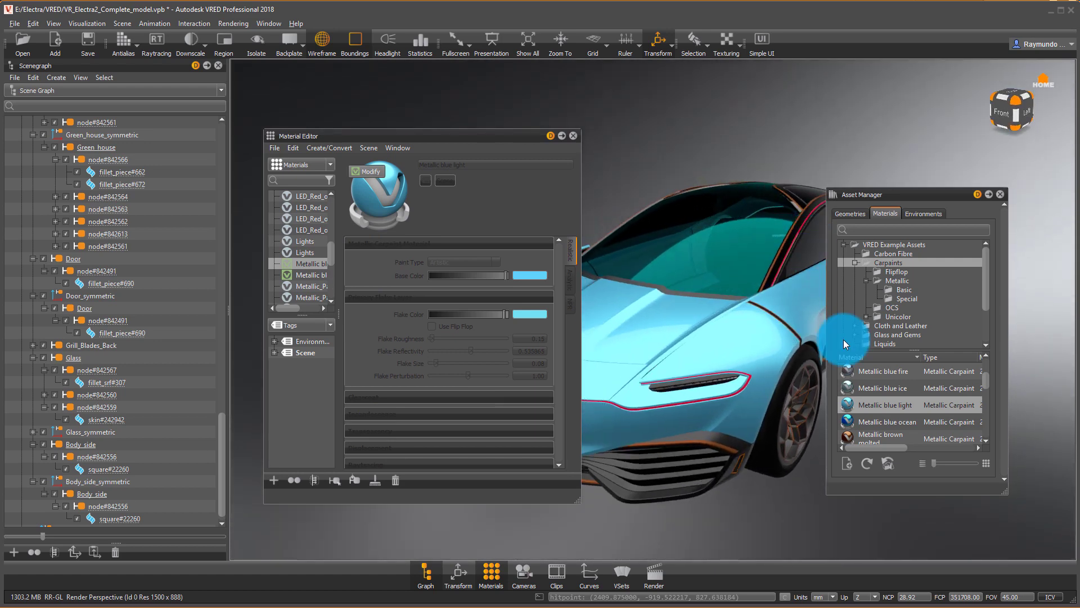
# Apply the Carbon 2x material from the Carbon Fibre assets to the black strip on the front fender and close the Asset Manager
pyautogui.scroll(1, 906, 374)
pyautogui.moveTo(735, 394); pyautogui.dragTo(739, 359)
pyautogui.moveTo(738, 359); pyautogui.dragTo(680, 346, button='middle')
pyautogui.scroll(3, 685, 353)
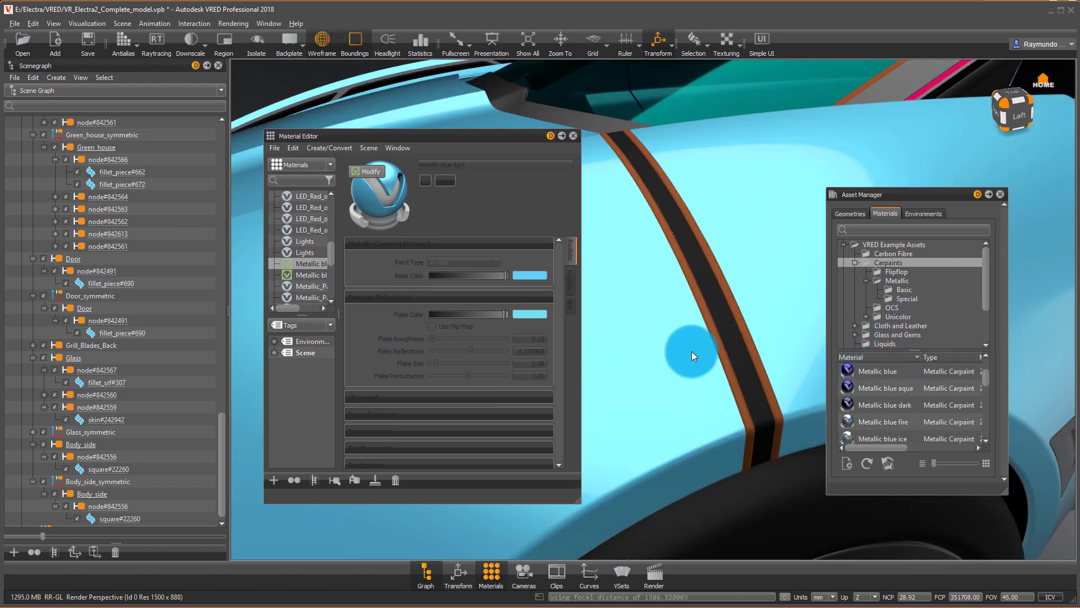
pyautogui.click(878, 253)
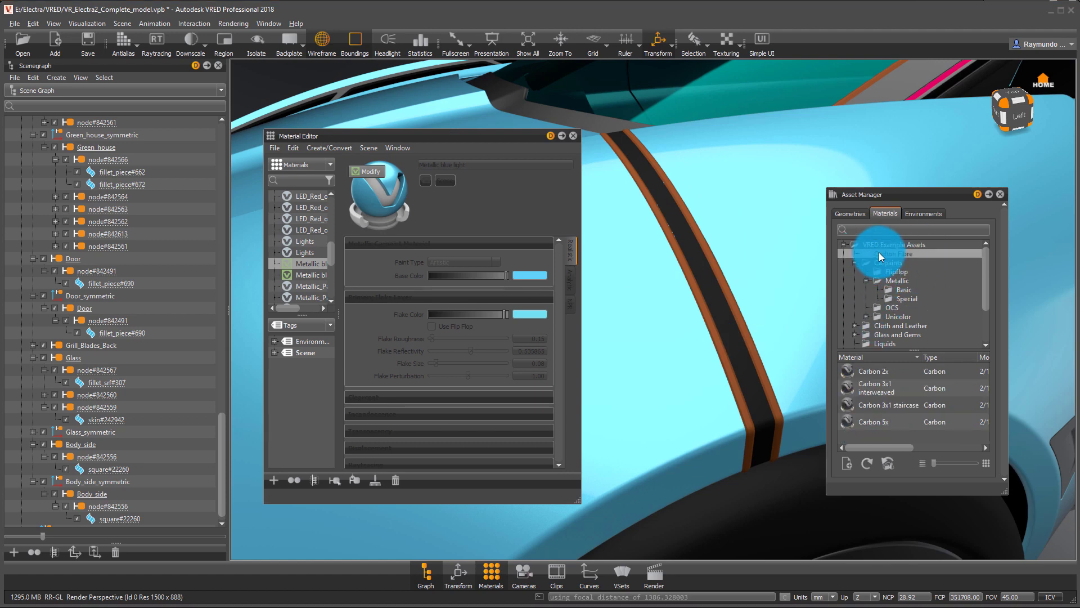
pyautogui.moveTo(889, 372); pyautogui.dragTo(675, 261)
pyautogui.click(1001, 194)
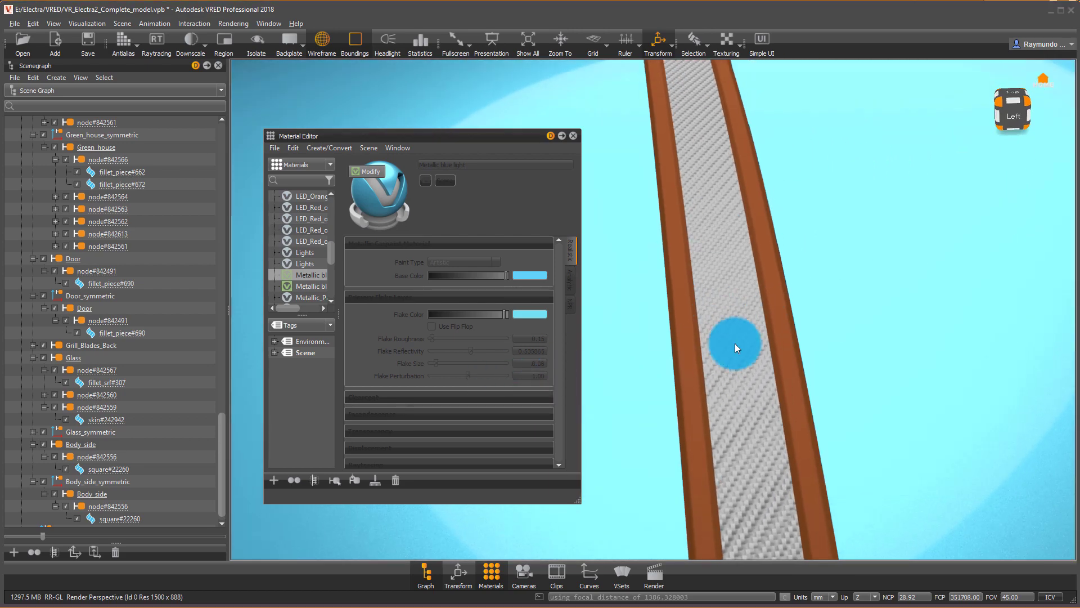
# Make the fender strip's Carbon 2x material editable and darken its glossy color to dark grey
pyautogui.moveTo(735, 345); pyautogui.dragTo(900, 396)
pyautogui.click(900, 397)
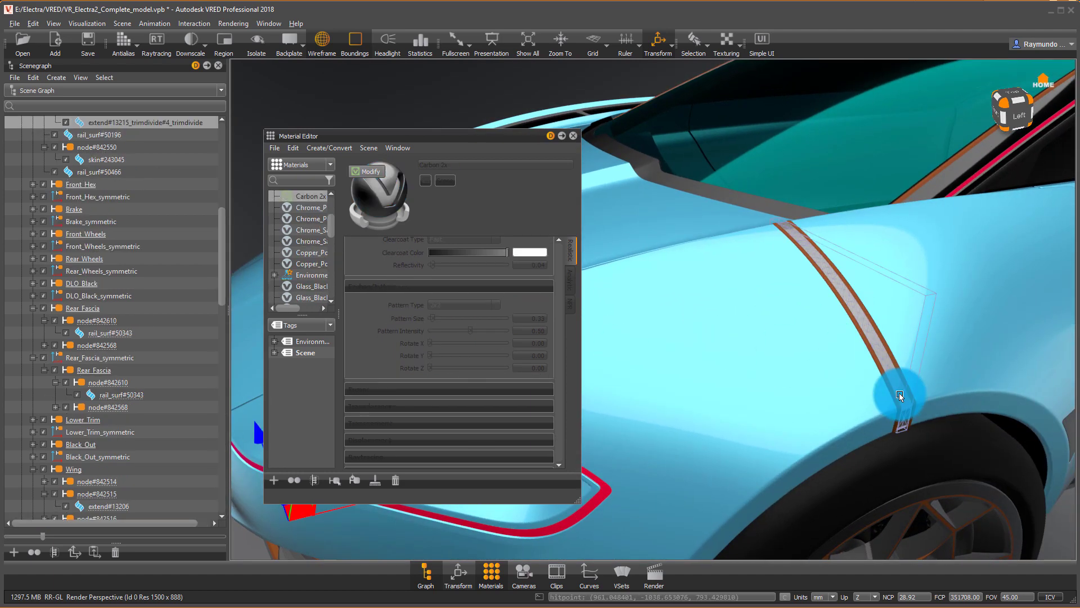
pyautogui.click(355, 174)
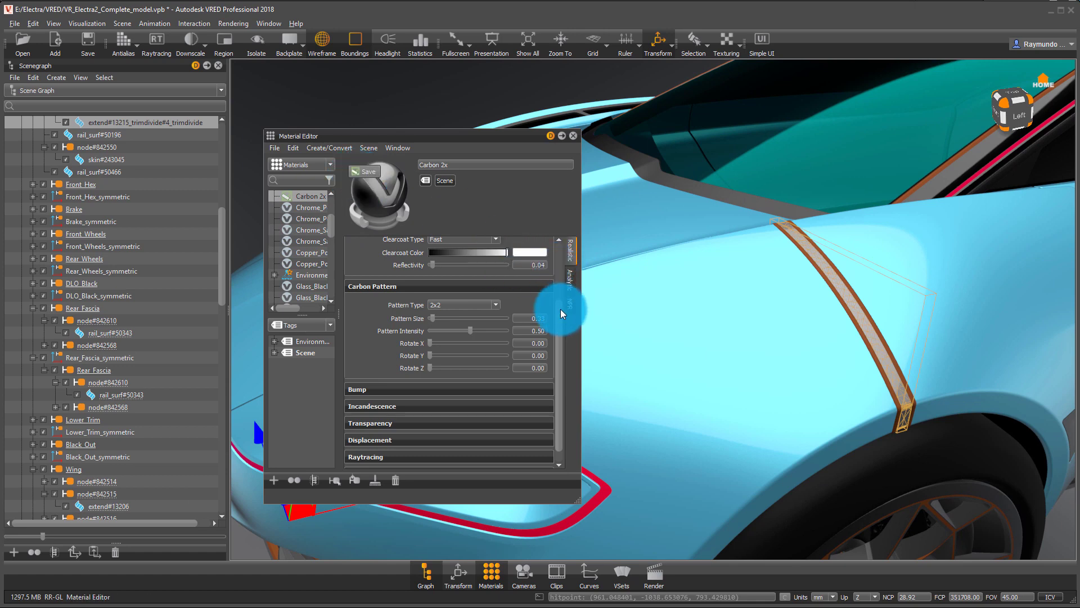
pyautogui.moveTo(560, 309); pyautogui.dragTo(561, 224)
pyautogui.moveTo(464, 273); pyautogui.dragTo(443, 272)
# Convert the Copper_Polished material of the strip's edge trim to a Truelight Chrome material
pyautogui.moveTo(802, 349); pyautogui.dragTo(818, 372)
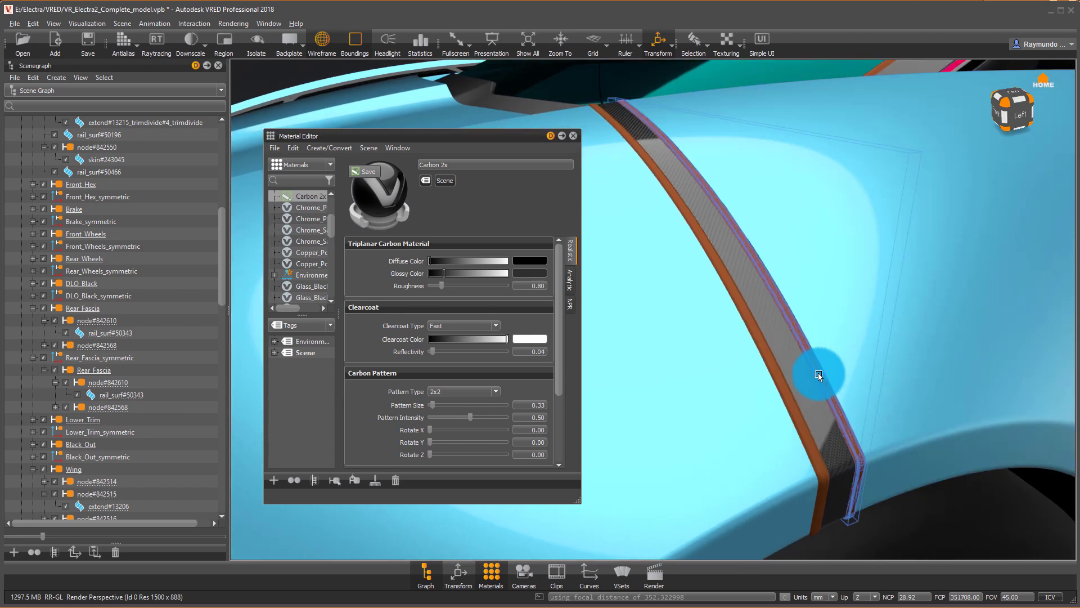
pyautogui.keyDown('ctrl'); pyautogui.keyDown('shift'); pyautogui.click(818, 373); pyautogui.keyUp('shift'); pyautogui.keyUp('ctrl')
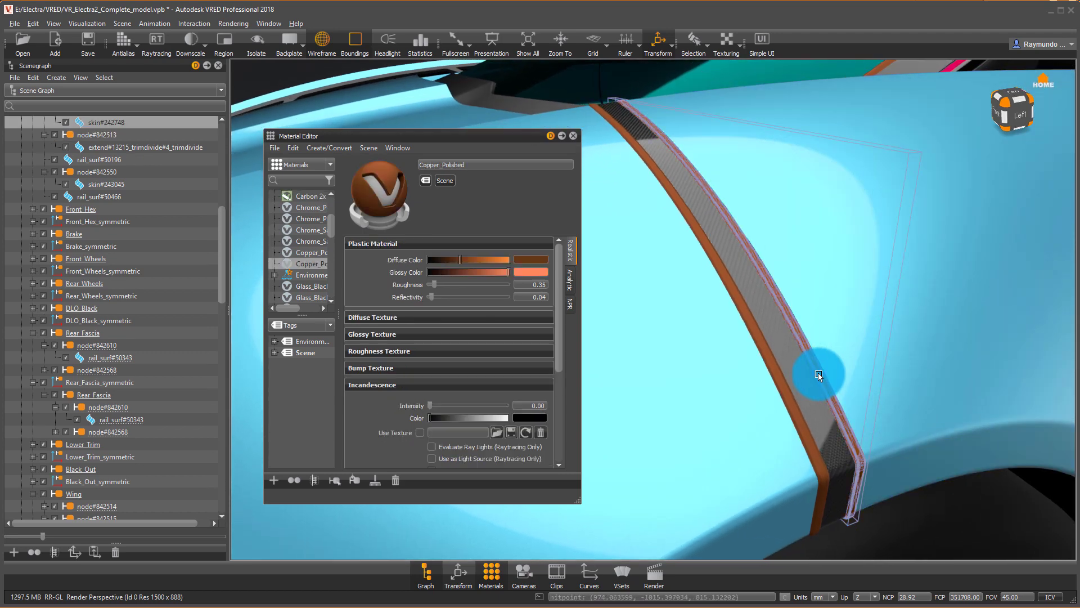
pyautogui.rightClick(297, 264)
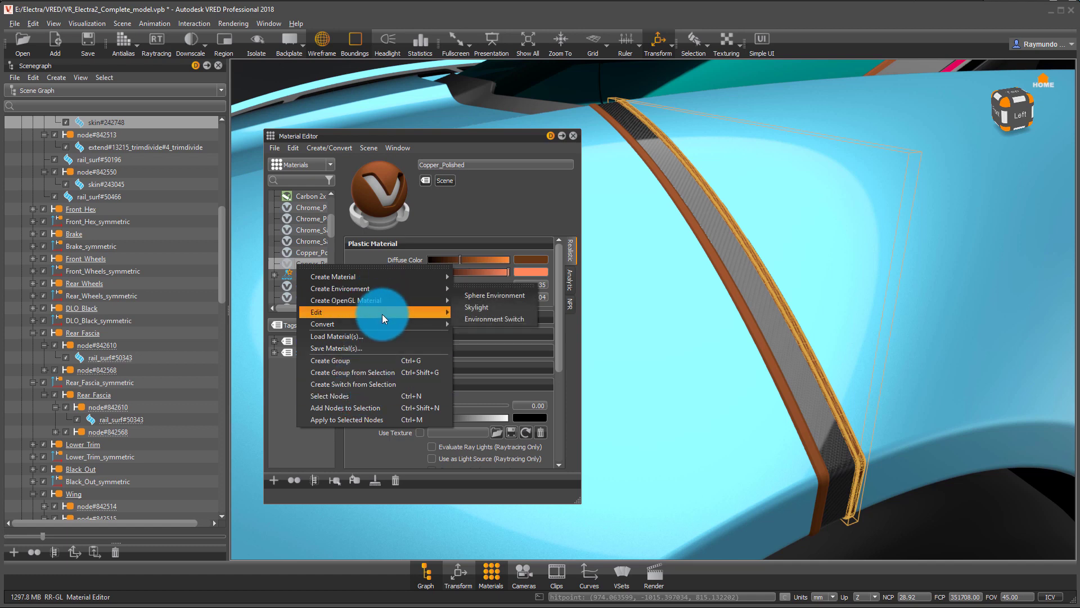
pyautogui.moveTo(394, 324)
pyautogui.moveTo(488, 330)
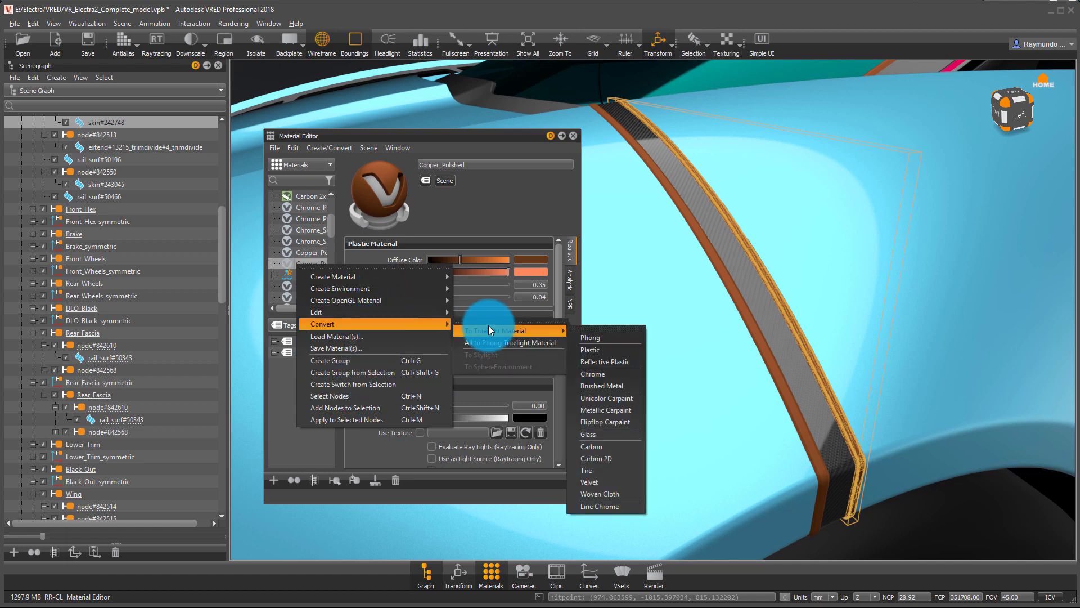
pyautogui.click(623, 376)
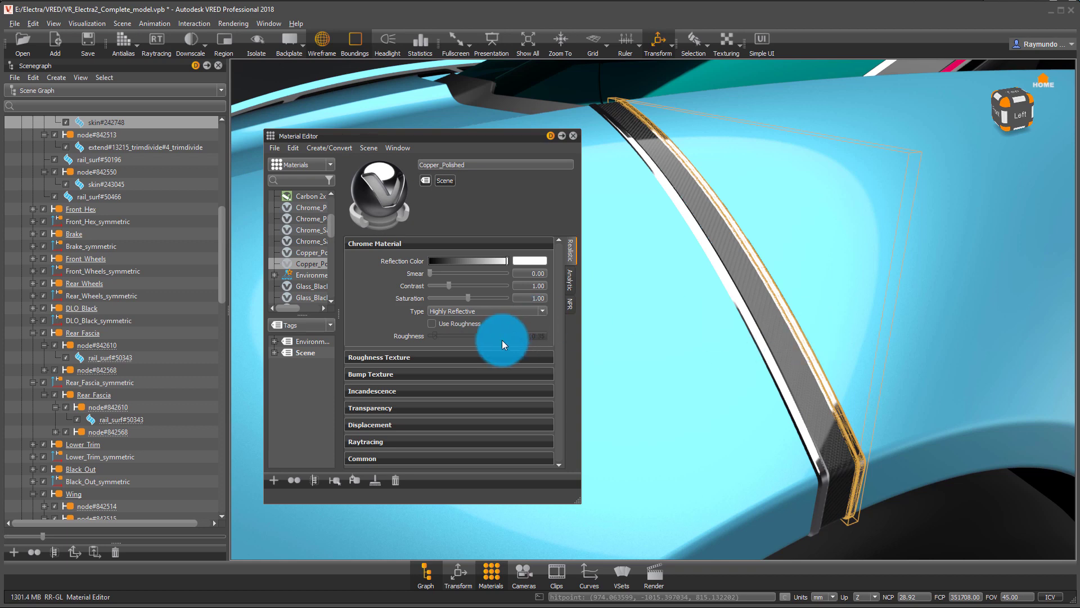
# Set the Copper_Polished chrome type to Copper and enable its roughness
pyautogui.click(470, 311)
pyautogui.click(474, 362)
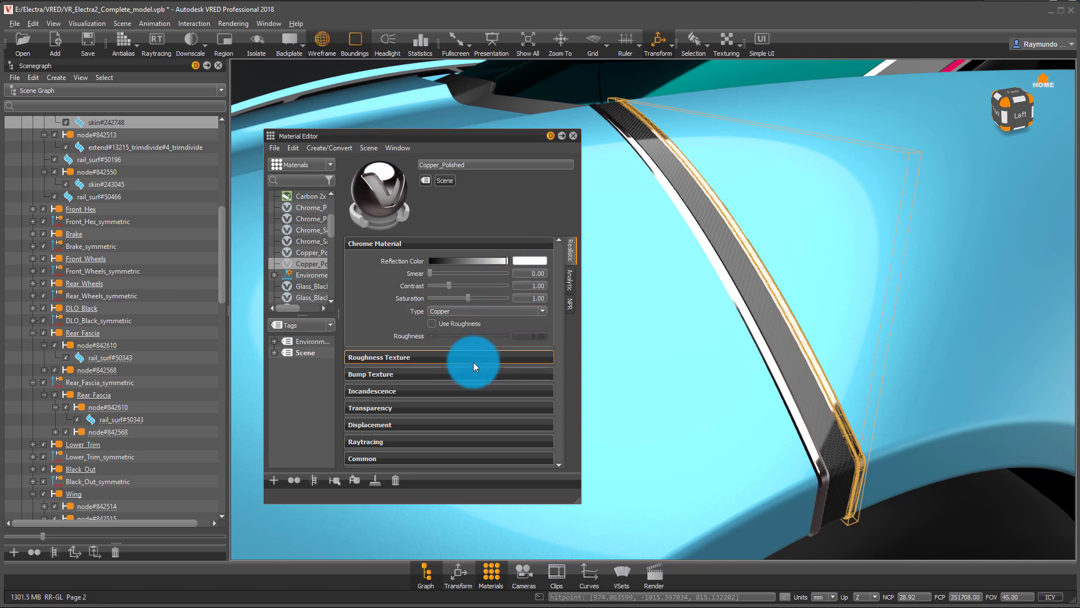
pyautogui.click(432, 324)
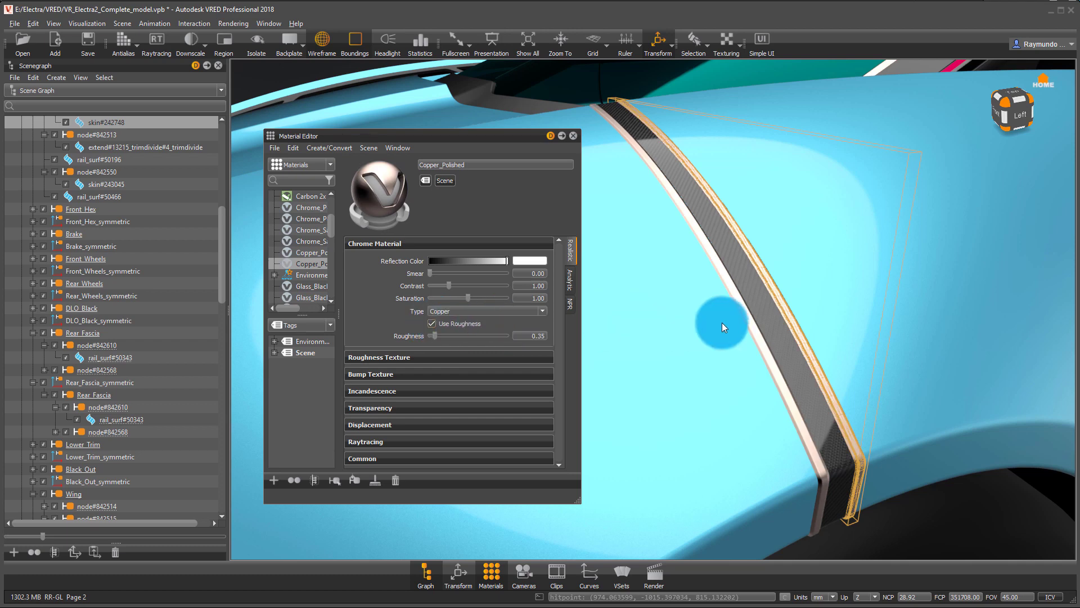
# Set the Copper_Polished reflection color to a light copper tone, about RGB 1.000, 0.786, 0.709, and deselect the trim
pyautogui.click(499, 260)
pyautogui.moveTo(367, 264)
pyautogui.mouseDown()
pyautogui.moveTo(299, 204)
pyautogui.moveTo(242, 199)
pyautogui.moveTo(254, 194)
pyautogui.mouseUp()
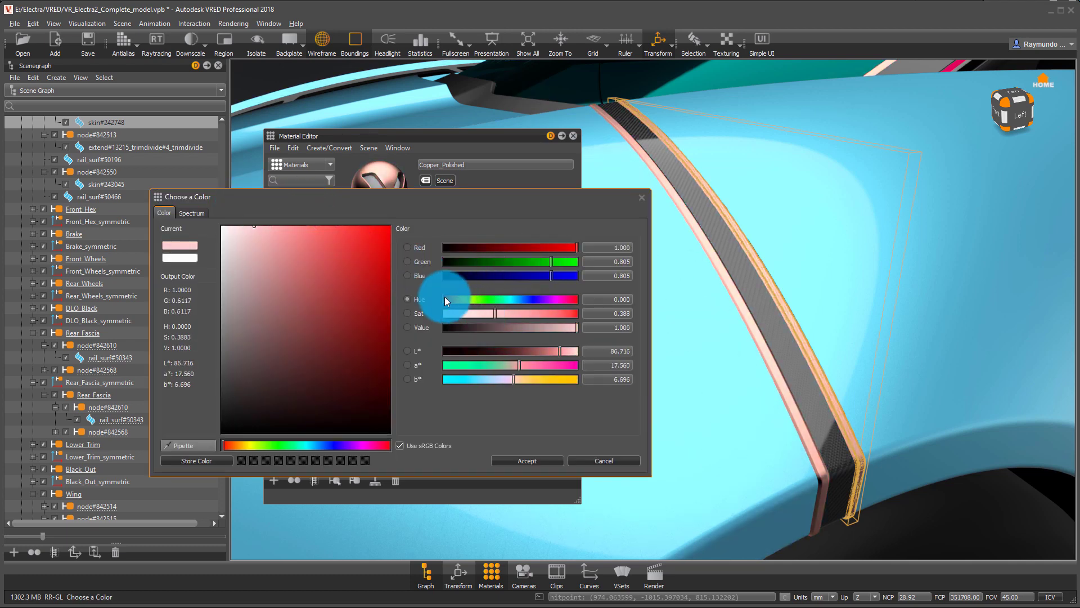
pyautogui.moveTo(445, 300); pyautogui.dragTo(448, 304)
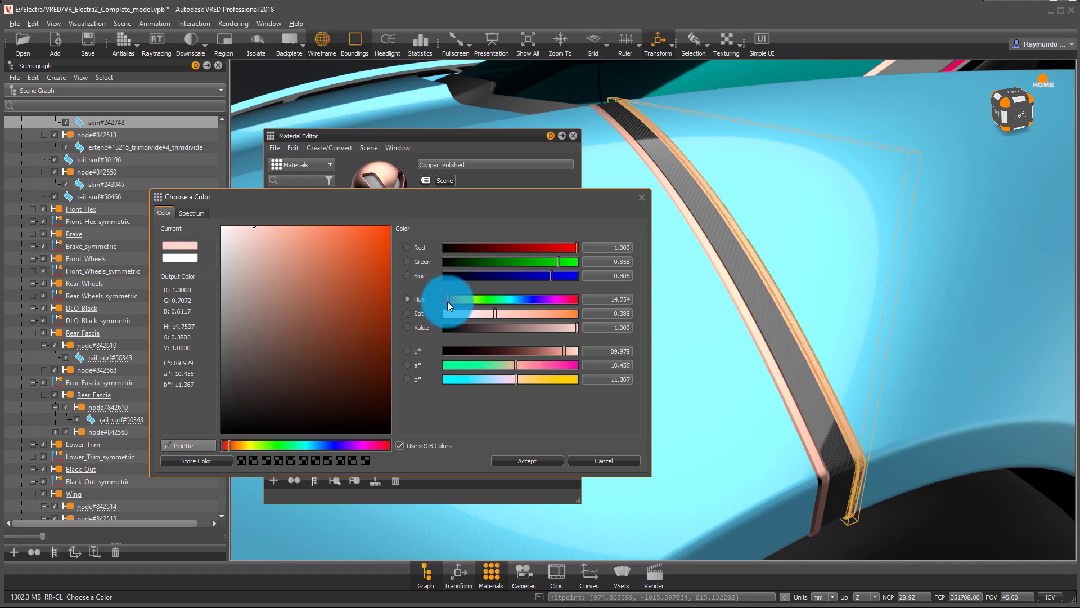
pyautogui.moveTo(251, 228); pyautogui.dragTo(271, 218)
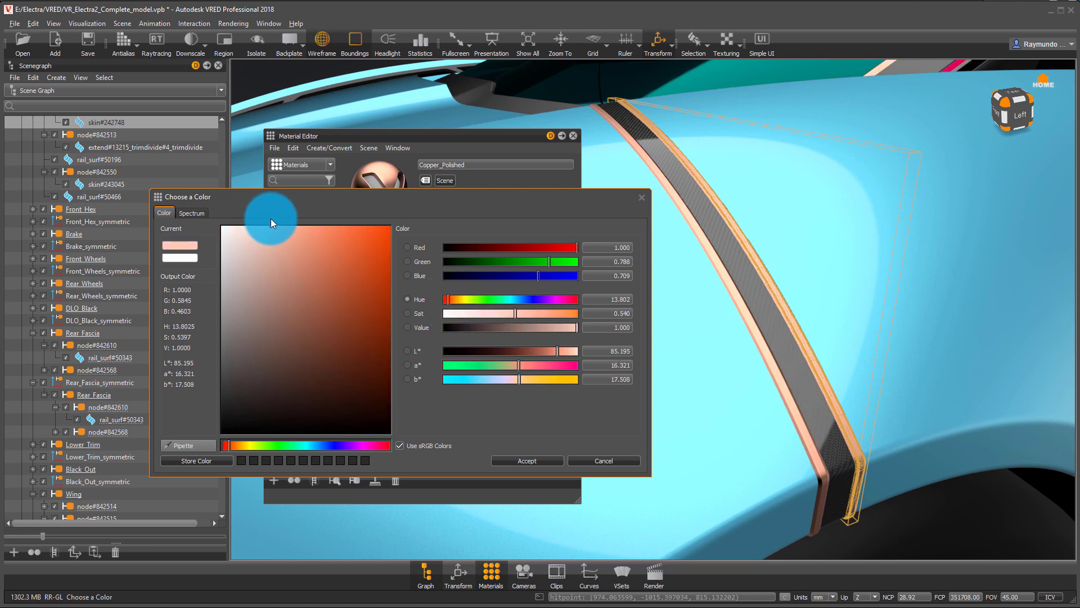
pyautogui.click(532, 461)
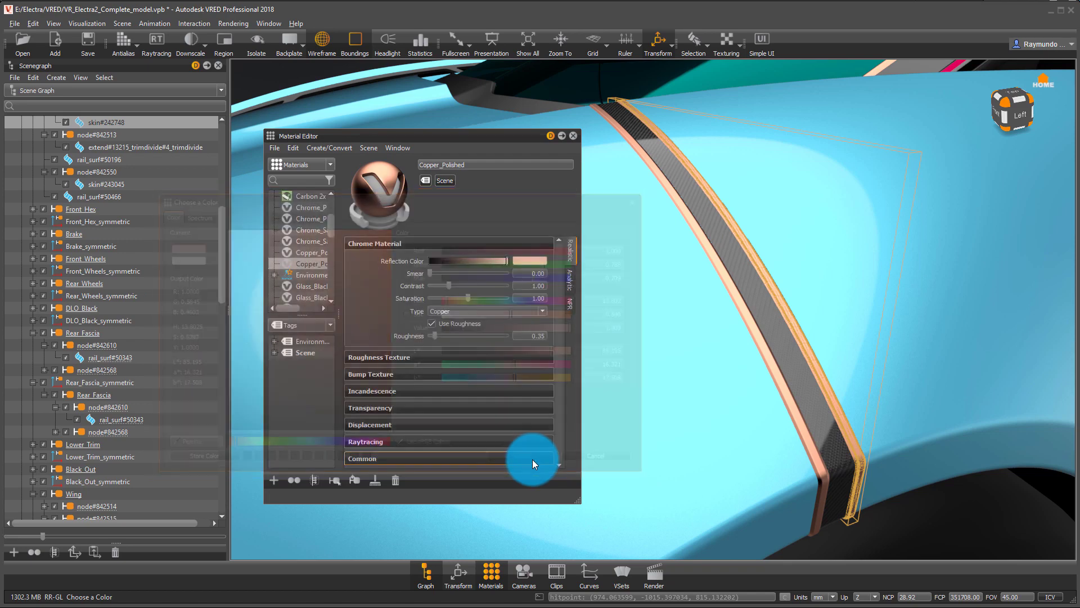
pyautogui.click(879, 333)
# Create a new Tire material and apply it to the front wheel's tire, replacing its Rubber material
pyautogui.moveTo(879, 332); pyautogui.dragTo(827, 299, button='right')
pyautogui.moveTo(827, 299); pyautogui.dragTo(703, 303)
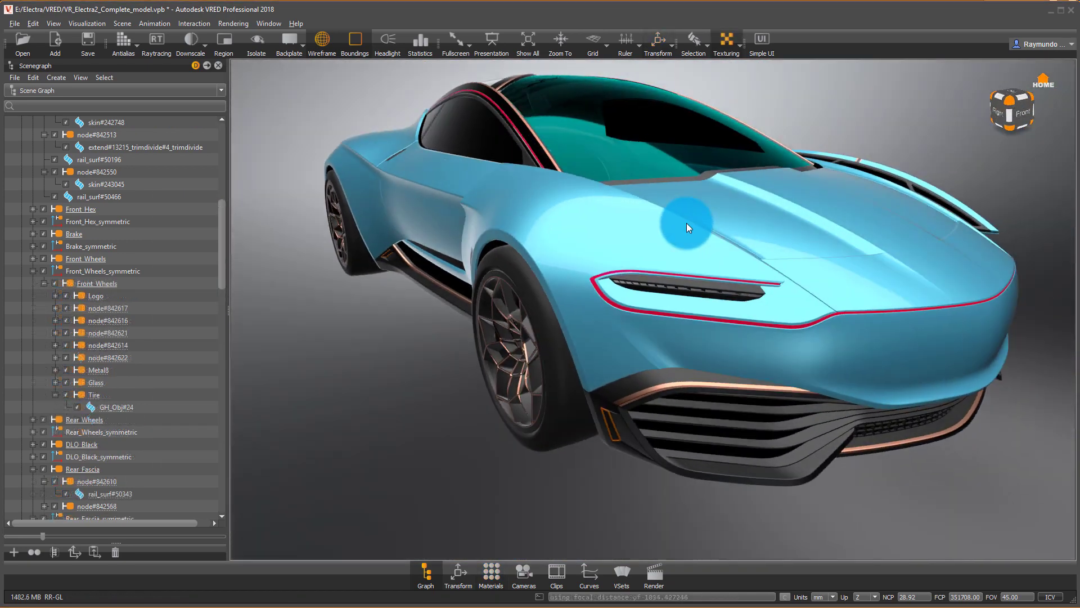
pyautogui.moveTo(685, 224); pyautogui.dragTo(535, 600)
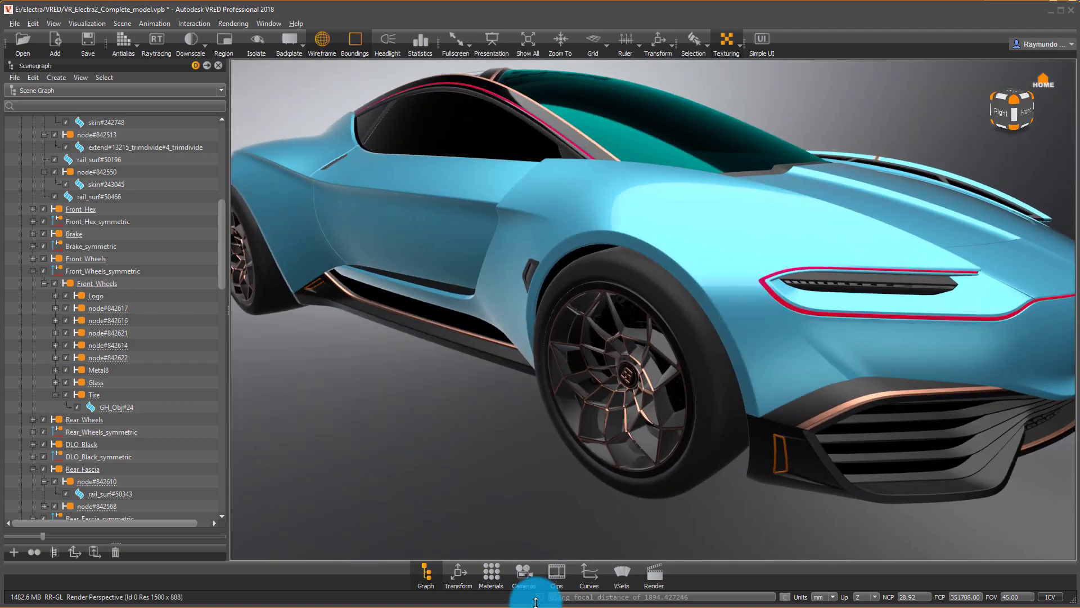
pyautogui.click(490, 573)
pyautogui.moveTo(768, 270); pyautogui.dragTo(479, 179)
pyautogui.moveTo(799, 197); pyautogui.dragTo(890, 282)
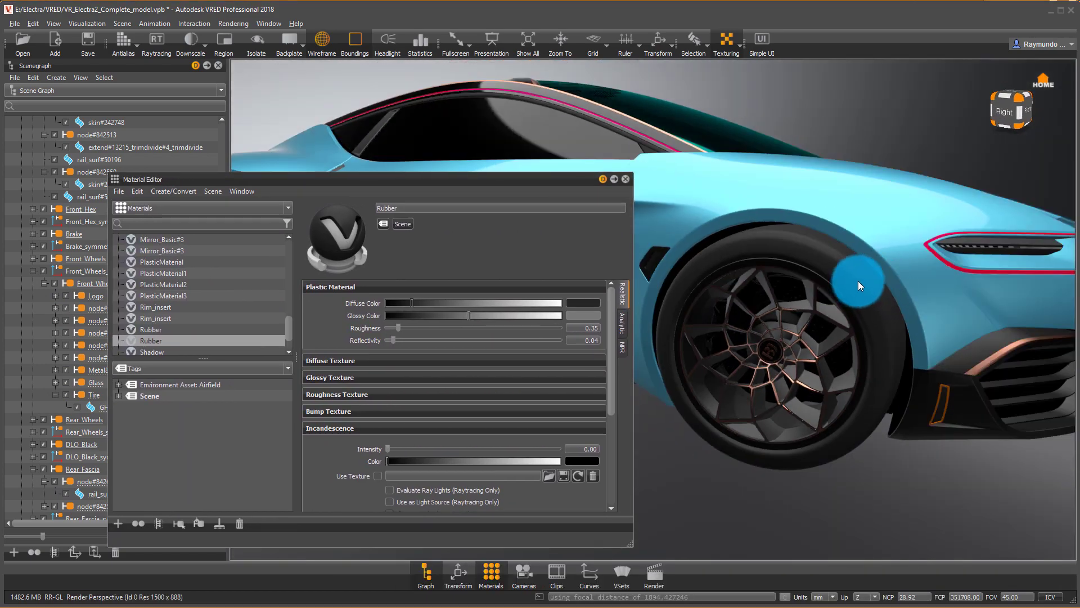
pyautogui.scroll(3, 854, 305)
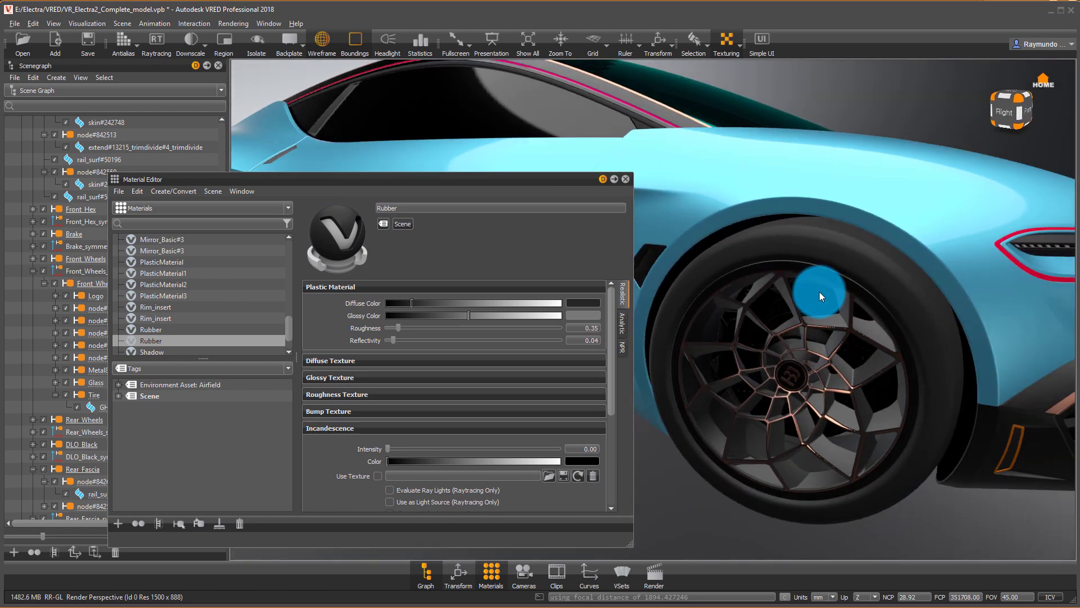
pyautogui.click(855, 254)
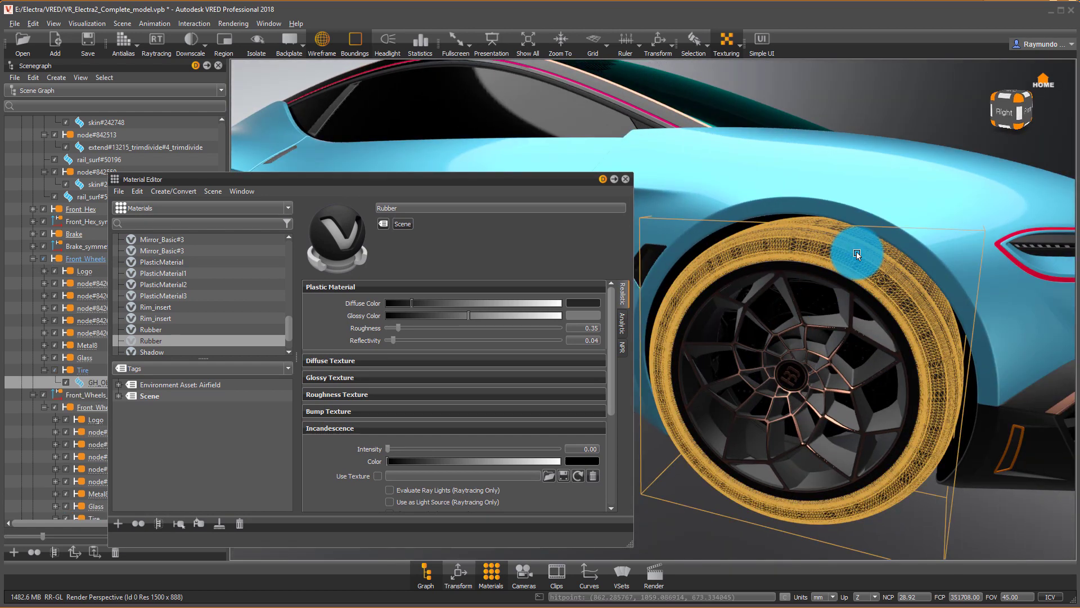
pyautogui.click(179, 190)
pyautogui.moveTo(178, 210)
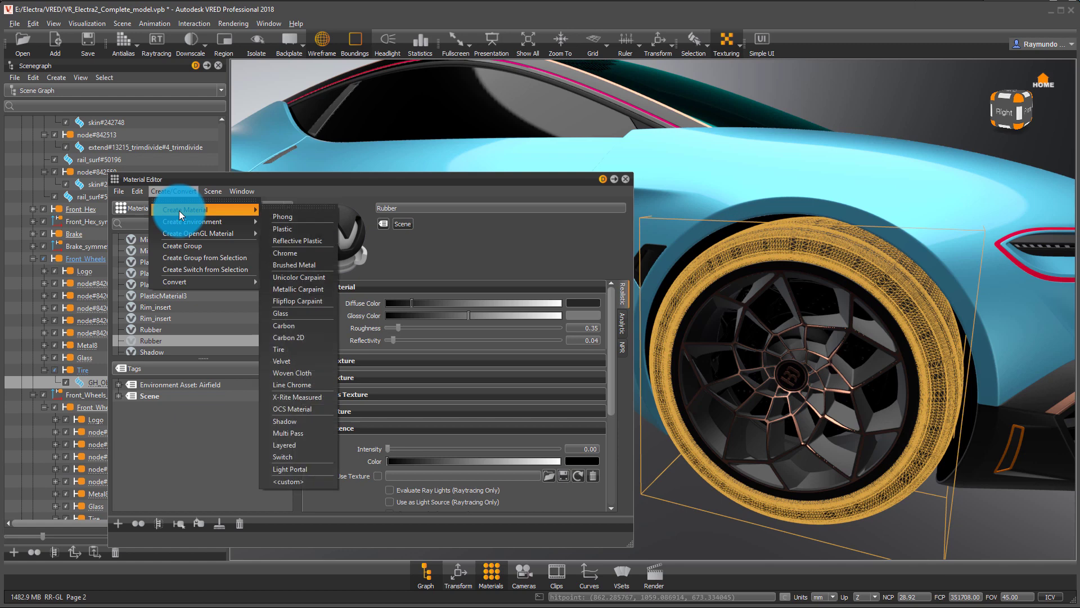
pyautogui.click(315, 346)
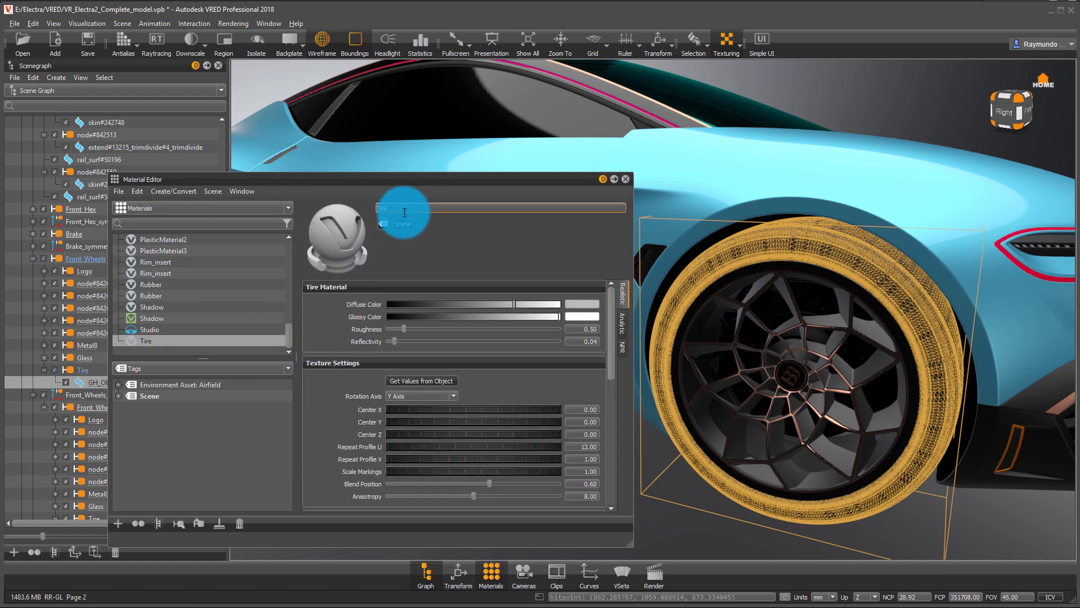
pyautogui.rightClick(162, 340)
pyautogui.click(211, 496)
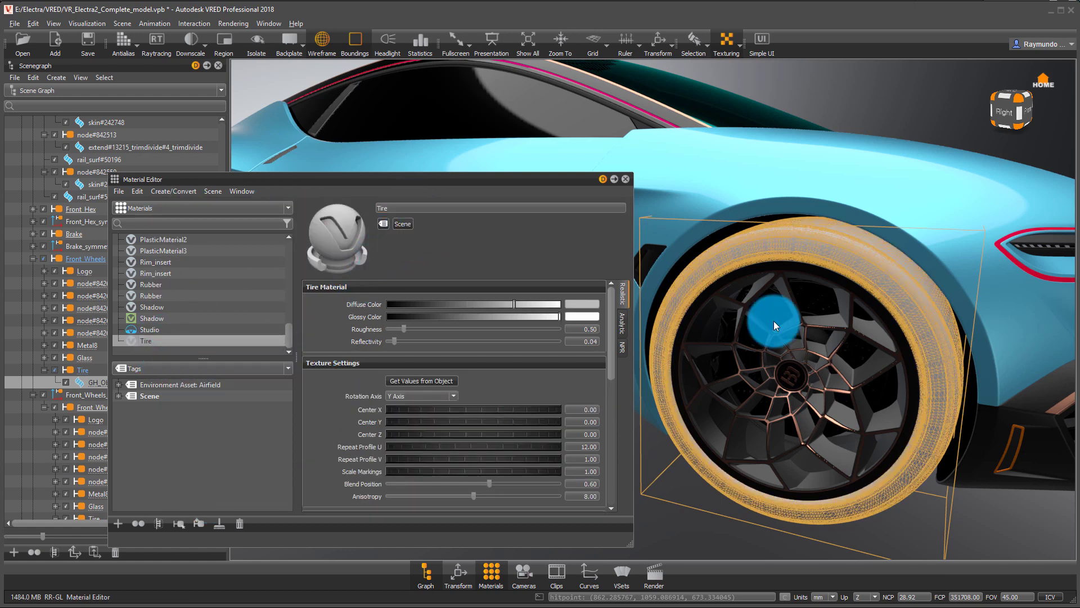
pyautogui.click(840, 312)
# Take the Tire material's texture center and scale values from the front tire object and isolate the tire
pyautogui.keyDown('alt'); pyautogui.moveTo(840, 312); pyautogui.dragTo(823, 221); pyautogui.keyUp('alt')
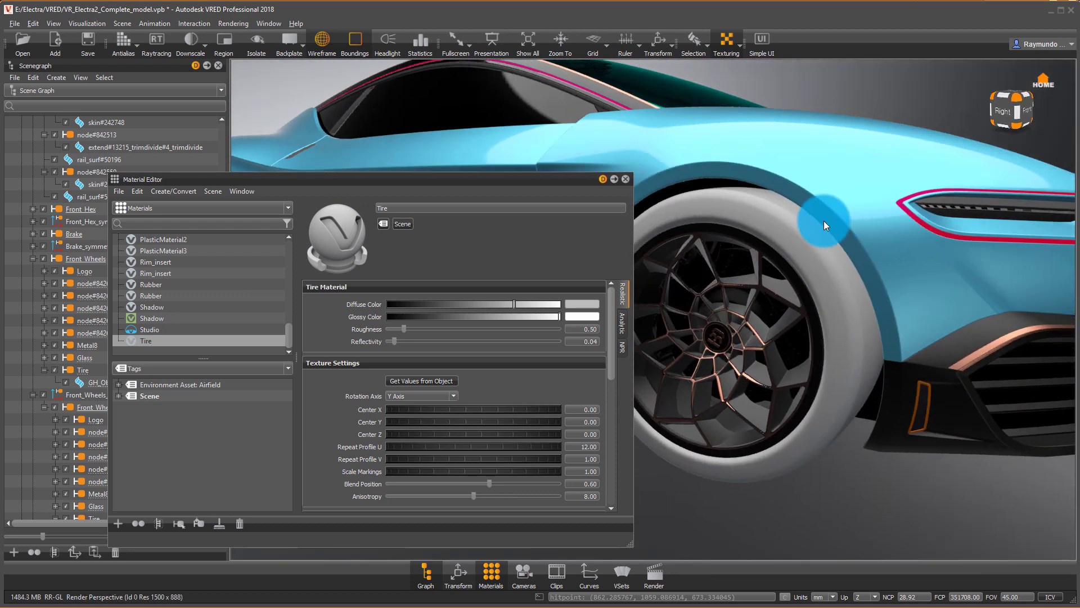
pyautogui.keyDown('shift'); pyautogui.click(814, 228); pyautogui.keyUp('shift')
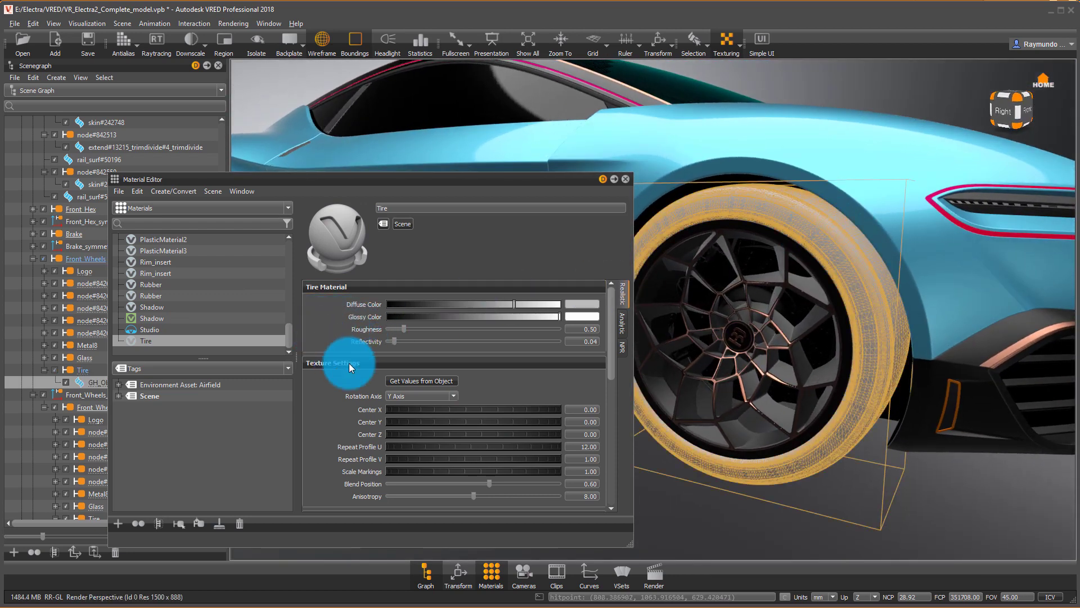
pyautogui.click(418, 379)
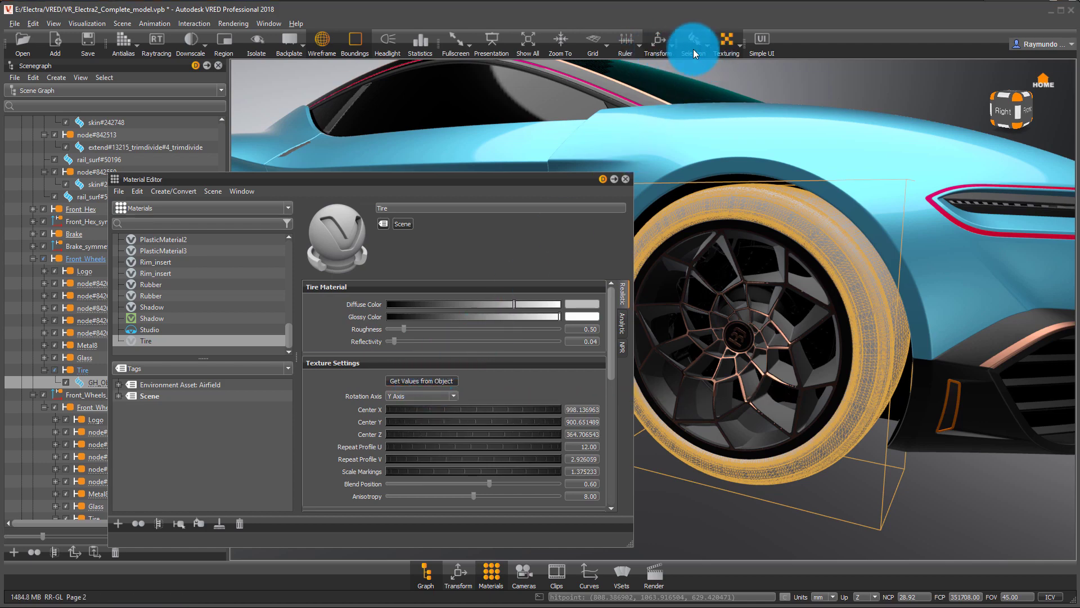
pyautogui.keyDown('alt'); pyautogui.moveTo(775, 290); pyautogui.dragTo(797, 281); pyautogui.keyUp('alt')
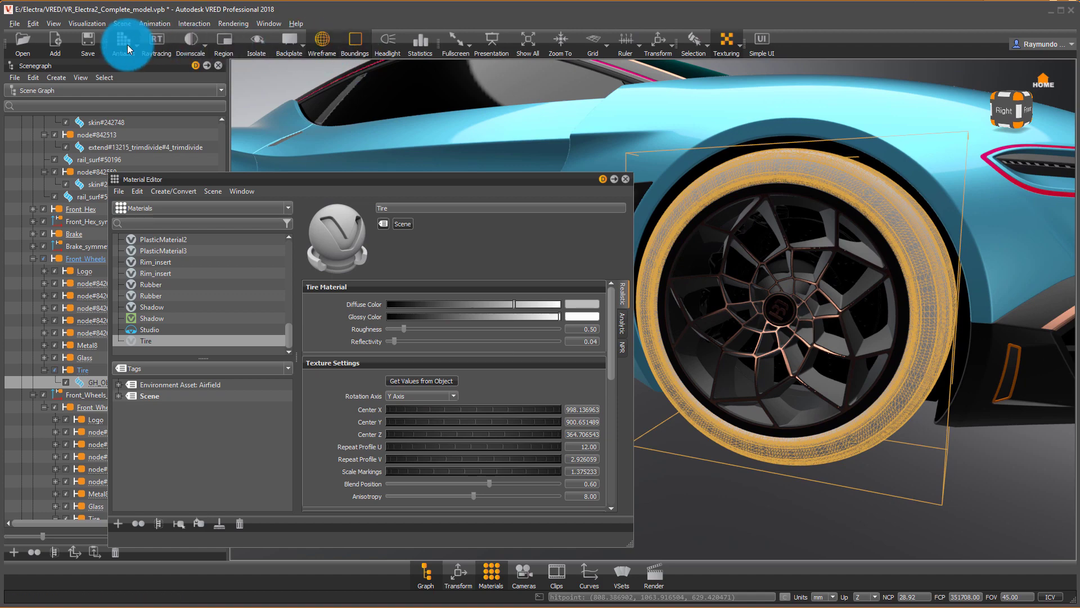
pyautogui.click(258, 45)
pyautogui.moveTo(675, 281); pyautogui.dragTo(912, 267)
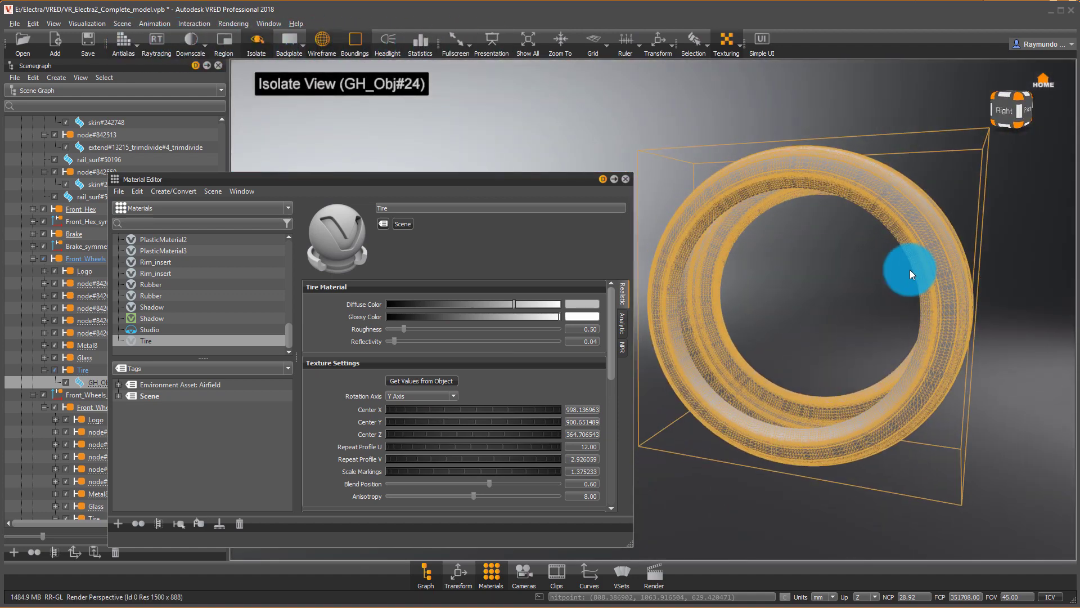
# Load Tread_Diffuse_Tread as the markings image of the Tire material's diffuse texture
pyautogui.moveTo(613, 332); pyautogui.dragTo(613, 394)
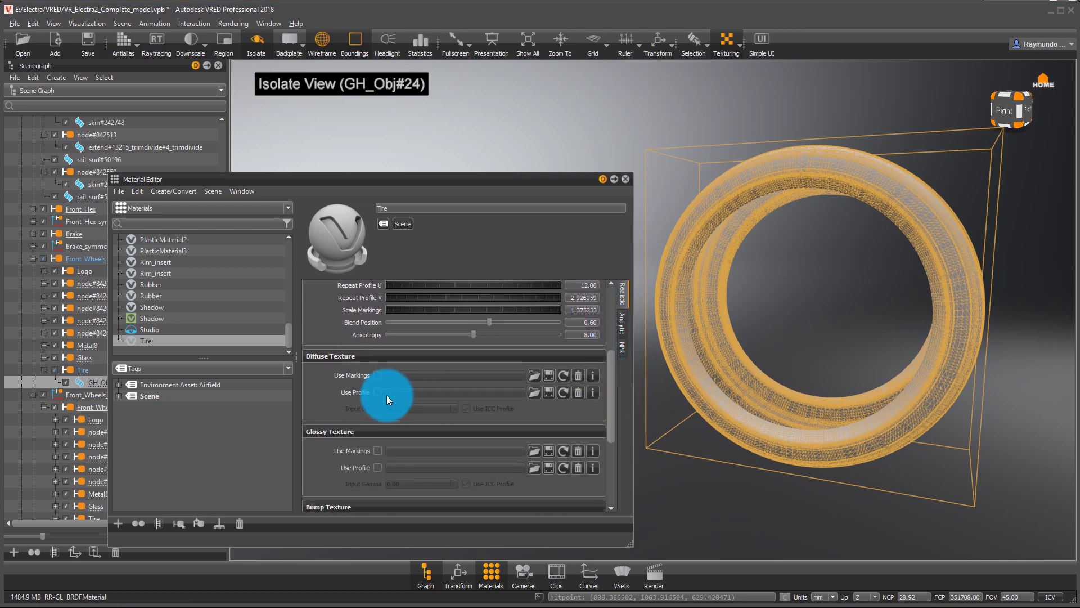
pyautogui.click(535, 372)
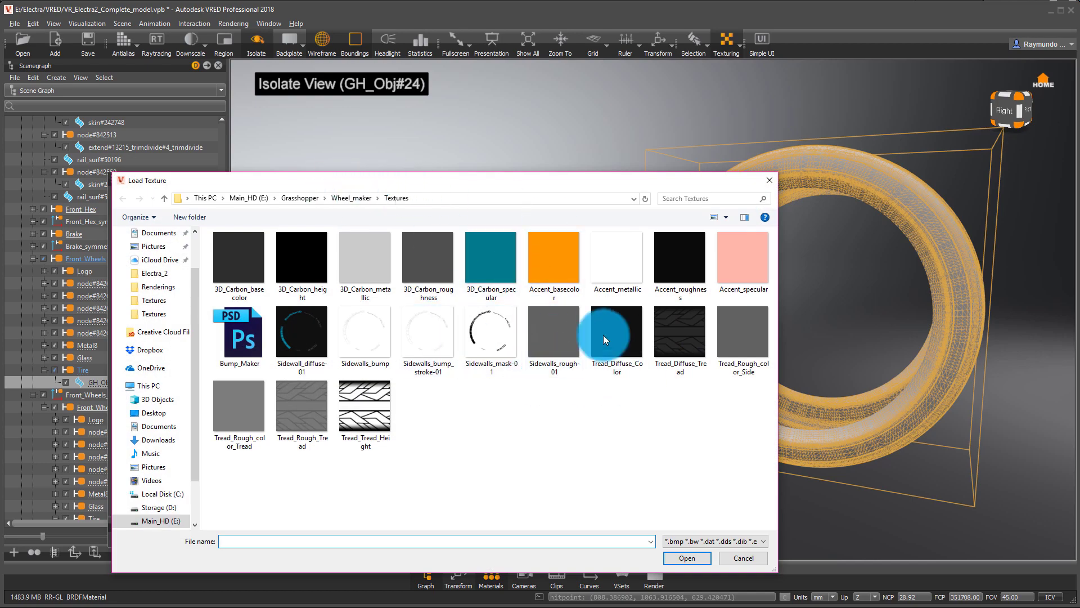
pyautogui.click(677, 332)
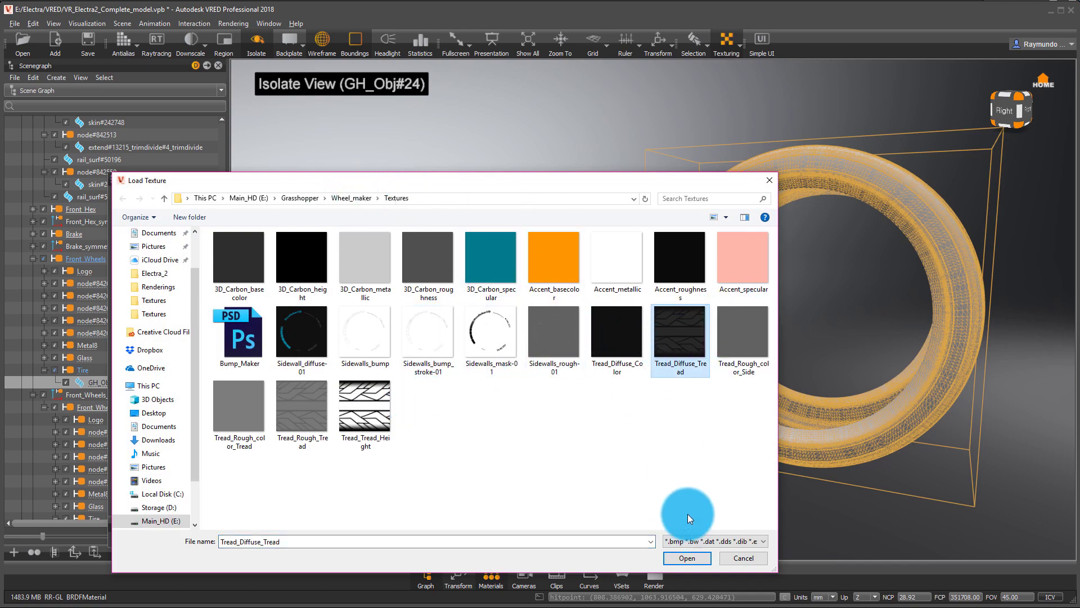
pyautogui.click(686, 558)
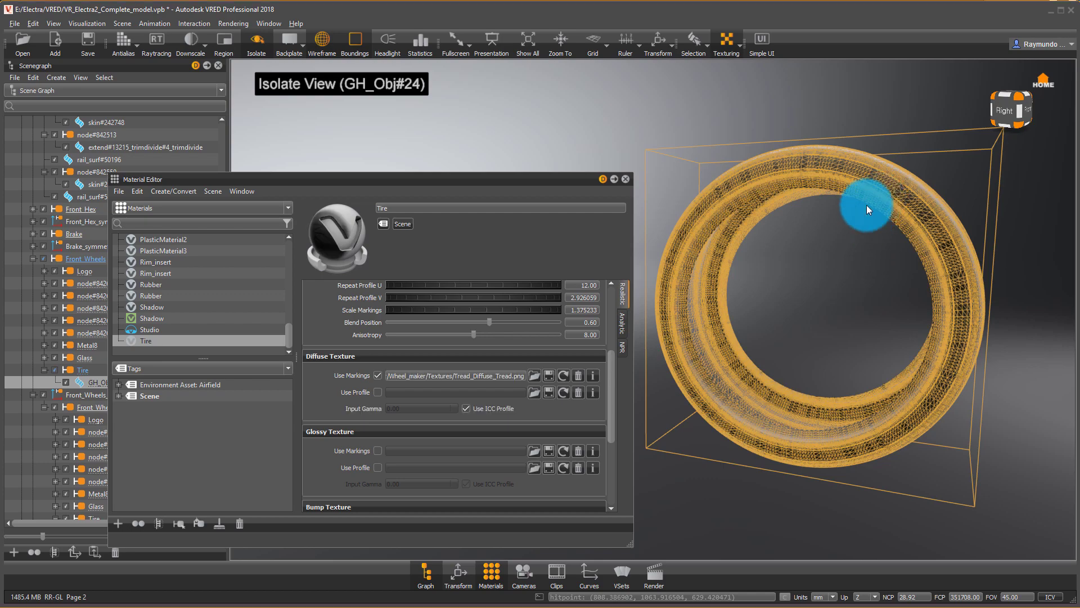
pyautogui.moveTo(866, 205)
pyautogui.mouseDown()
pyautogui.moveTo(739, 210)
pyautogui.moveTo(807, 207)
pyautogui.moveTo(737, 250)
pyautogui.moveTo(842, 261)
pyautogui.mouseUp()
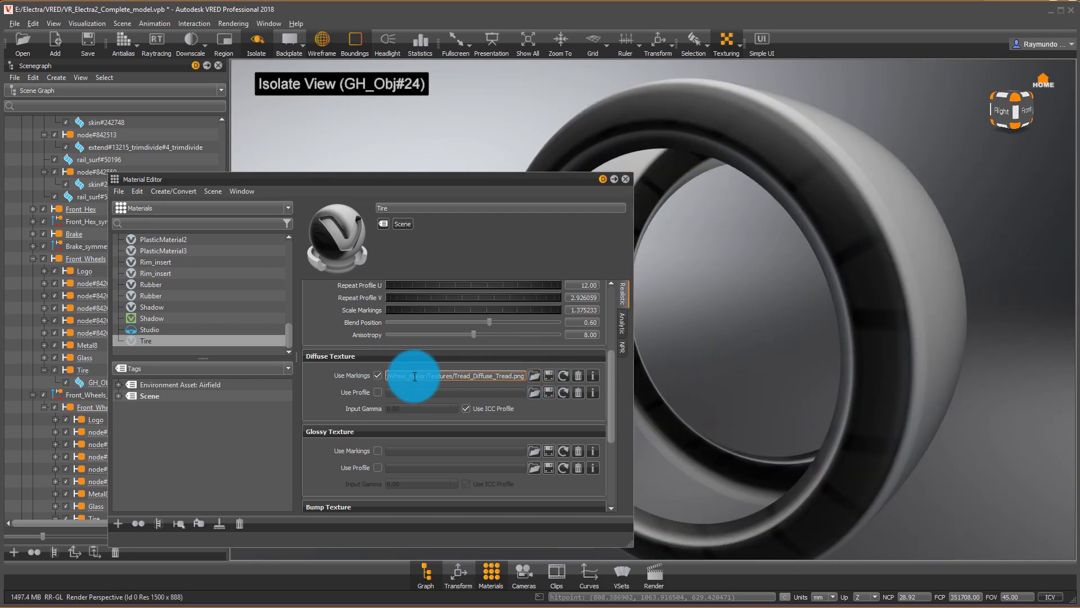
# Replace the Tire material's diffuse markings image with Sidewall_diffuse-01
pyautogui.click(533, 376)
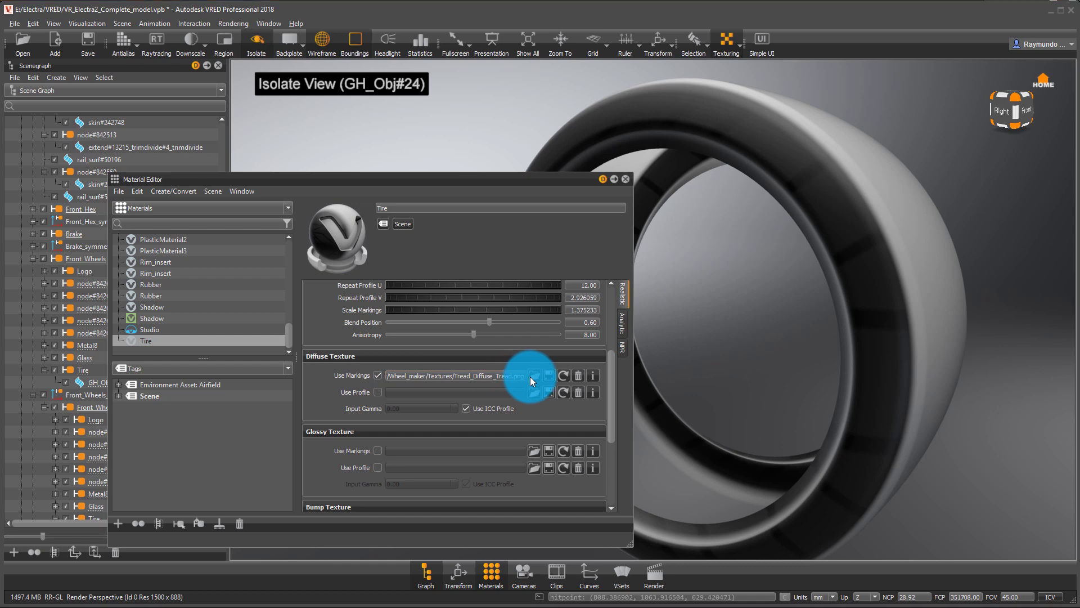
pyautogui.click(290, 337)
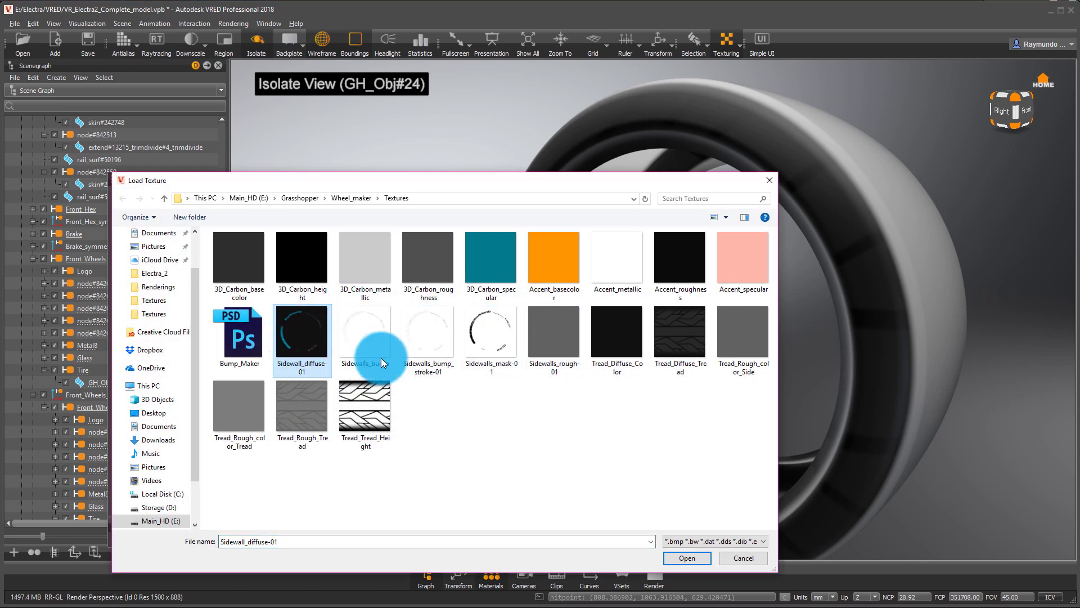
pyautogui.click(686, 558)
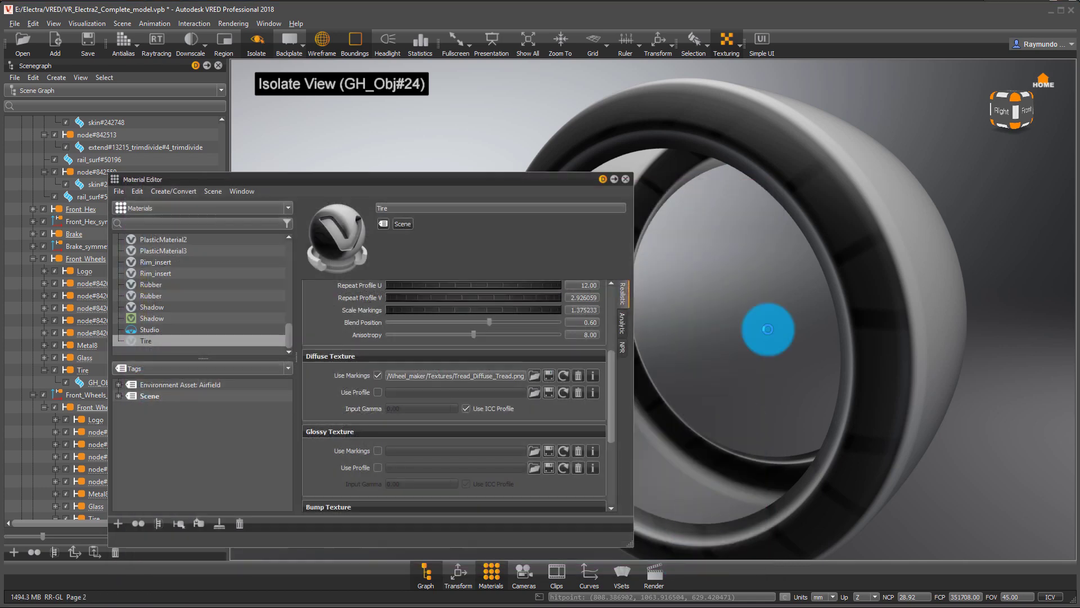
pyautogui.moveTo(766, 323); pyautogui.dragTo(611, 383)
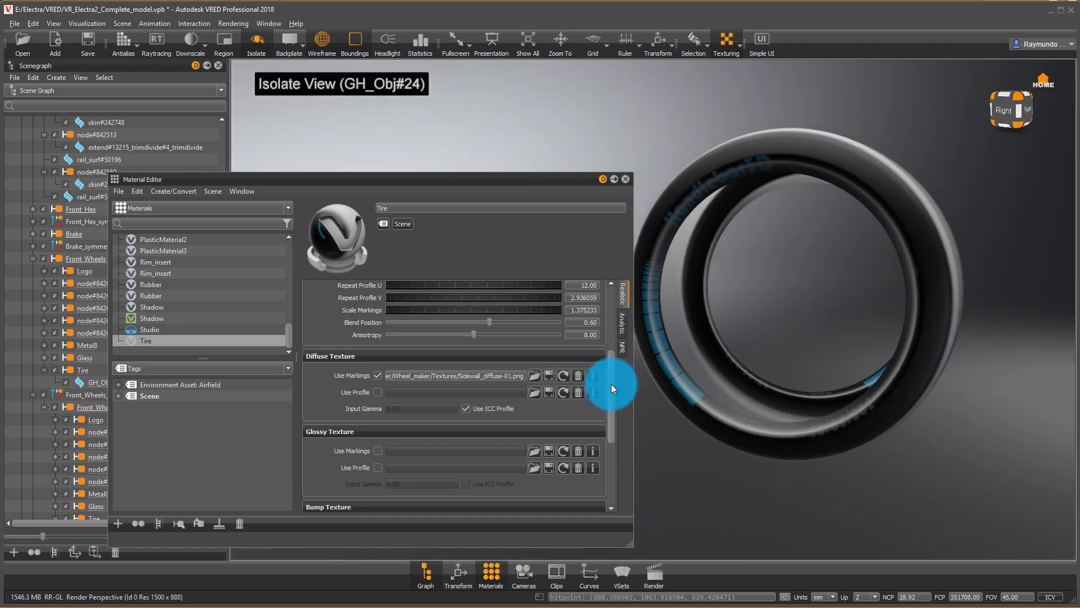
# Enable the diffuse texture's profile on the Tire material and load Tread_Diffuse_Tread into it
pyautogui.click(377, 392)
pyautogui.click(538, 390)
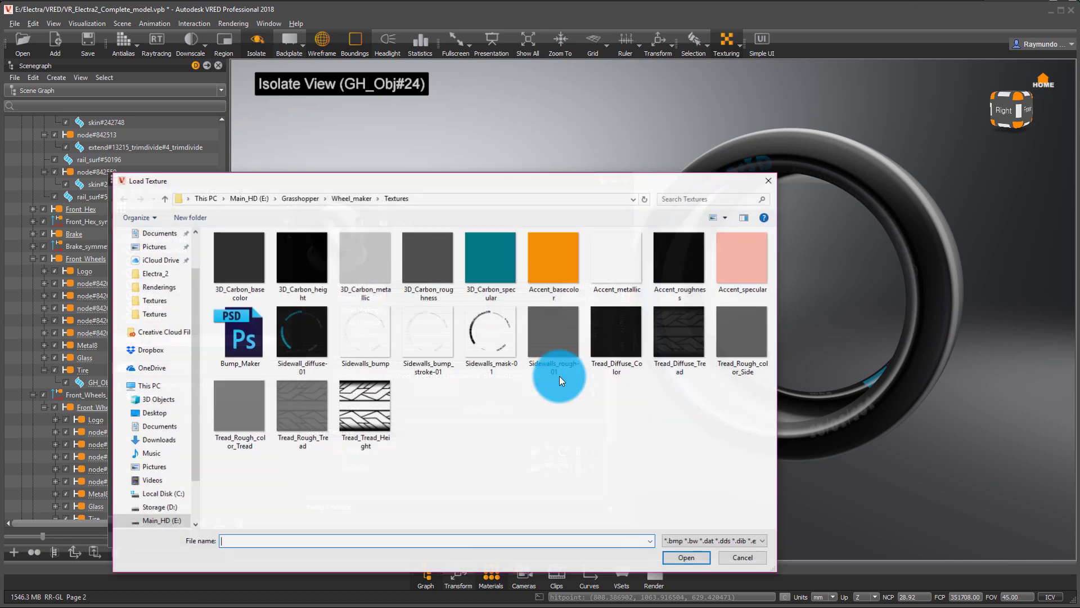
pyautogui.click(685, 334)
pyautogui.click(689, 555)
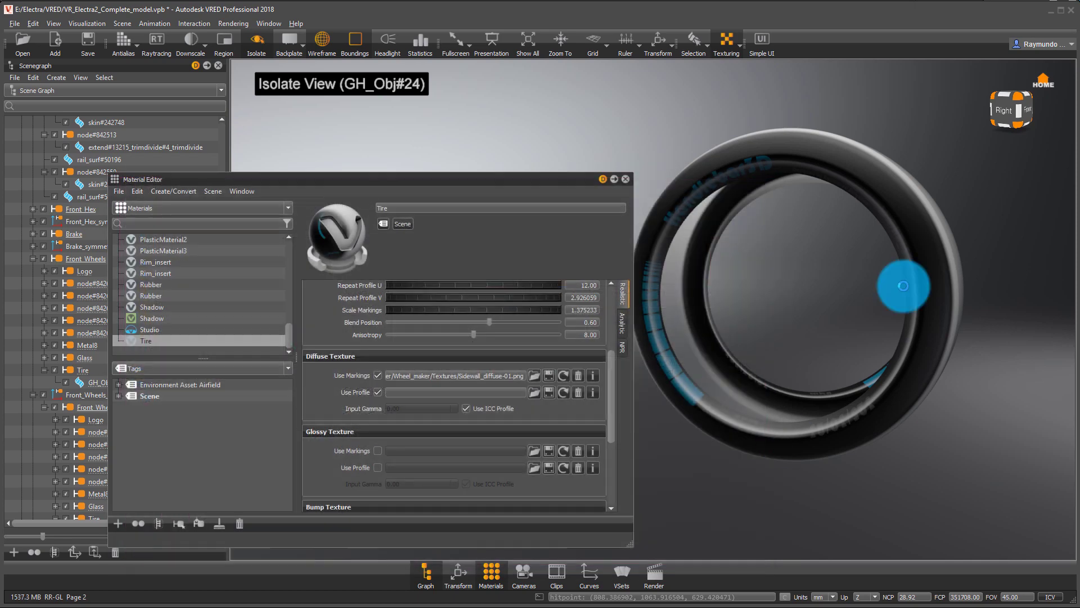
pyautogui.moveTo(902, 285); pyautogui.dragTo(844, 162)
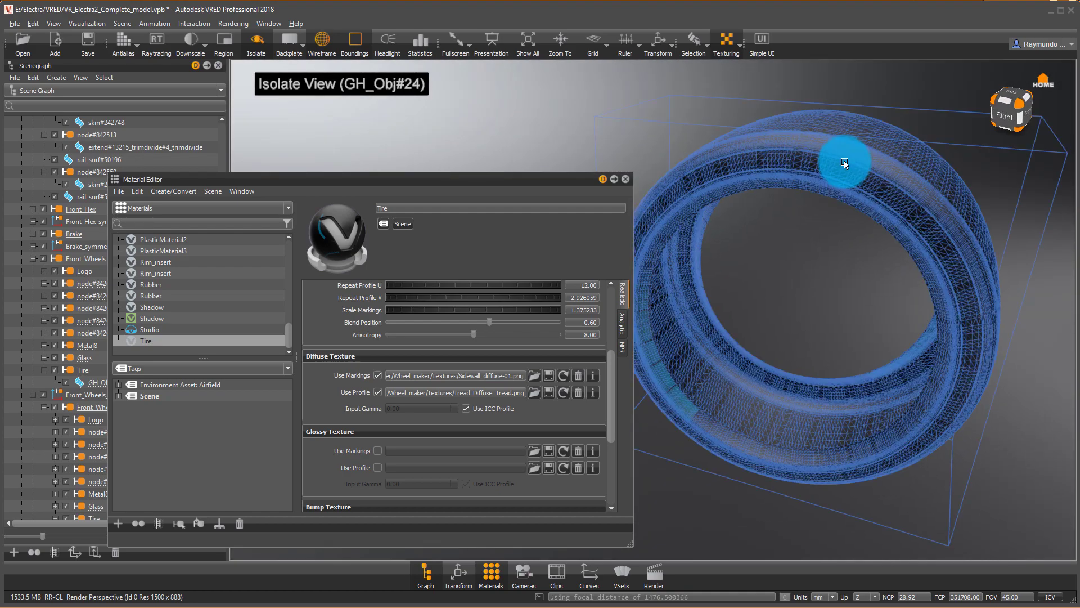
# Hide the wireframe and fit the tire projection to the isolated tire, scaling the sidewall markings to about 1.24
pyautogui.keyDown('shift'); pyautogui.click(844, 162); pyautogui.keyUp('shift')
pyautogui.moveTo(785, 259); pyautogui.dragTo(786, 103)
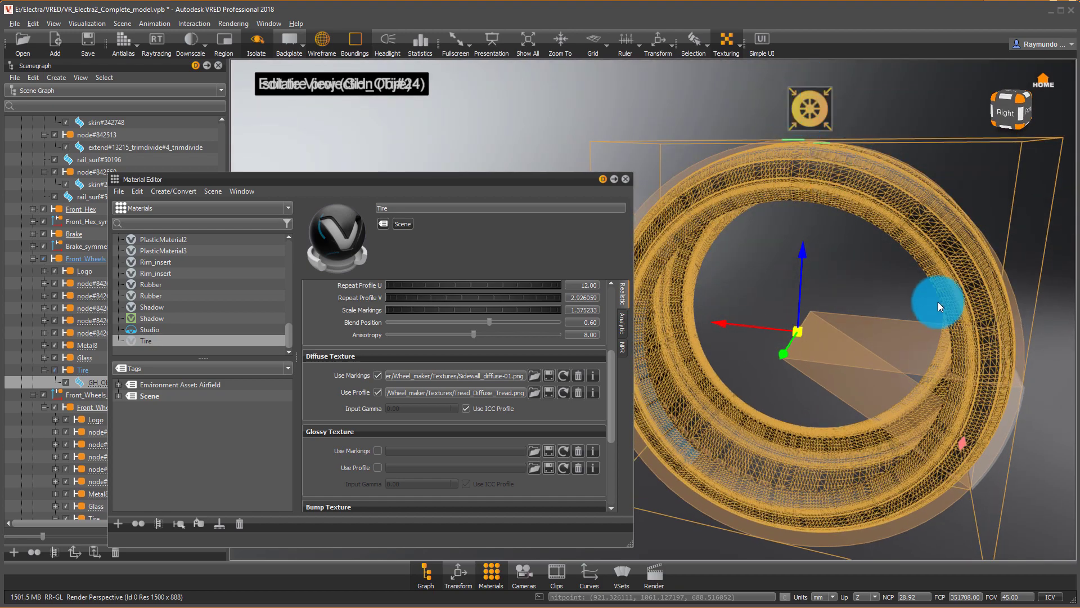
pyautogui.moveTo(937, 302); pyautogui.dragTo(810, 319)
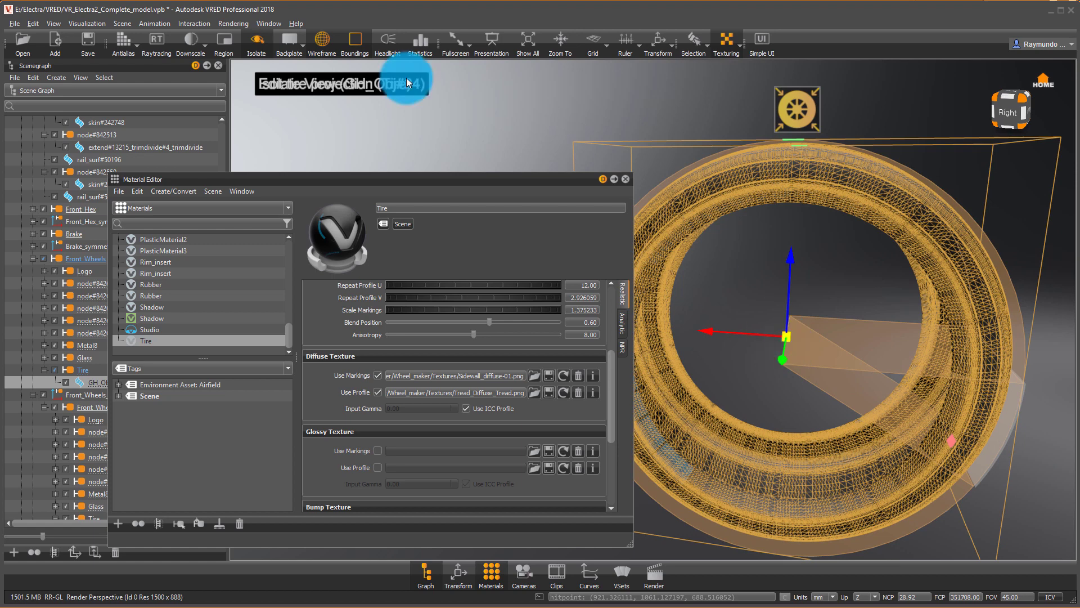
pyautogui.click(322, 42)
pyautogui.moveTo(748, 251); pyautogui.dragTo(815, 225)
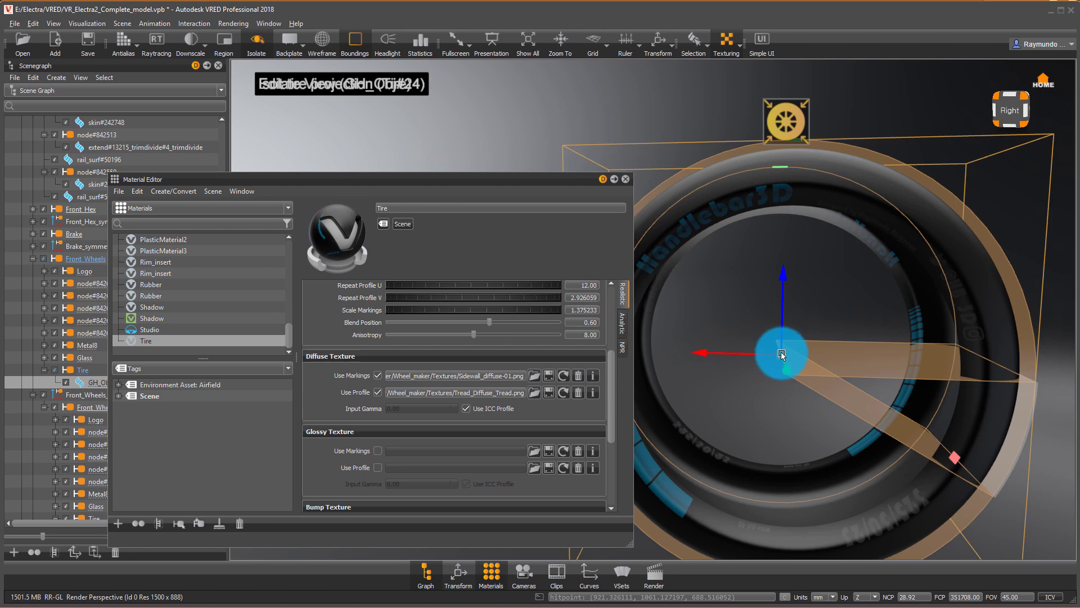
pyautogui.moveTo(783, 355); pyautogui.dragTo(707, 360)
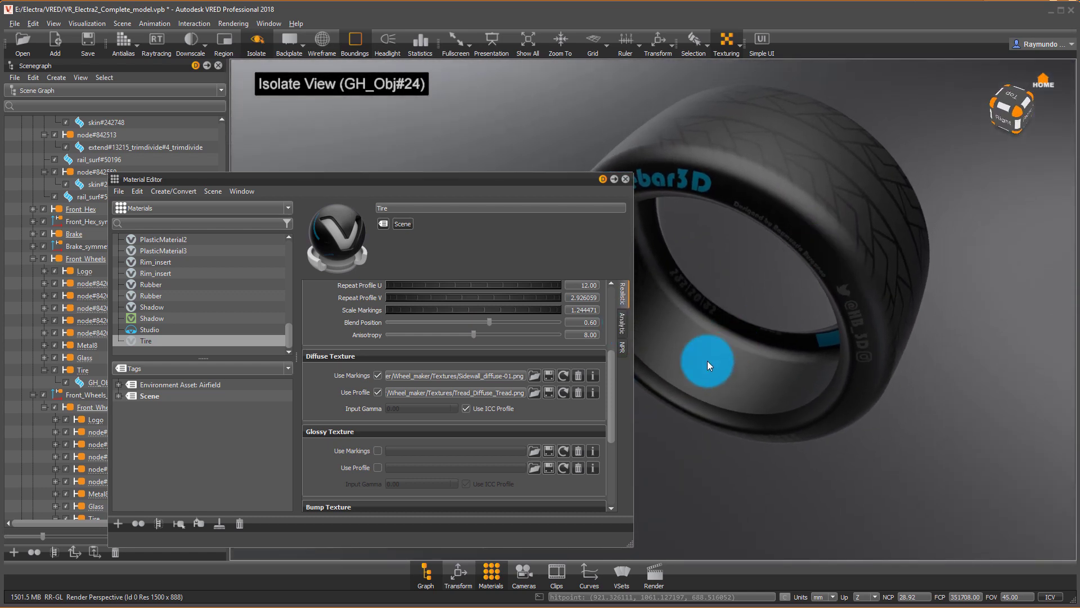
# Try Repeat Profile U values of 5 and 20 for the Tire material's tread pattern
pyautogui.moveTo(607, 379); pyautogui.dragTo(613, 349)
pyautogui.moveTo(873, 209); pyautogui.dragTo(839, 224)
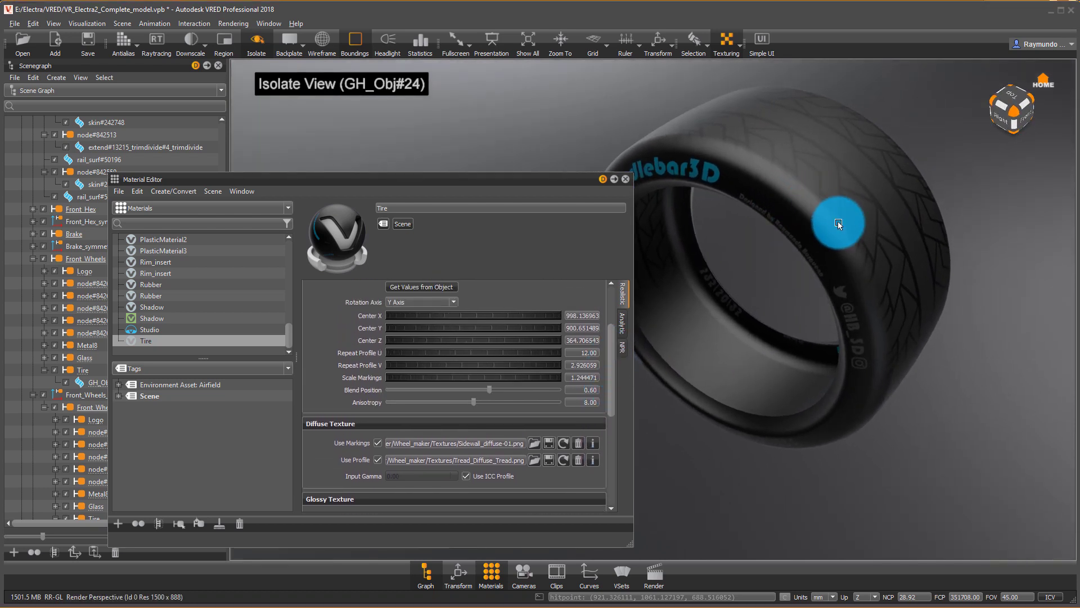
pyautogui.click(493, 442)
pyautogui.click(531, 377)
pyautogui.moveTo(511, 353); pyautogui.dragTo(553, 357)
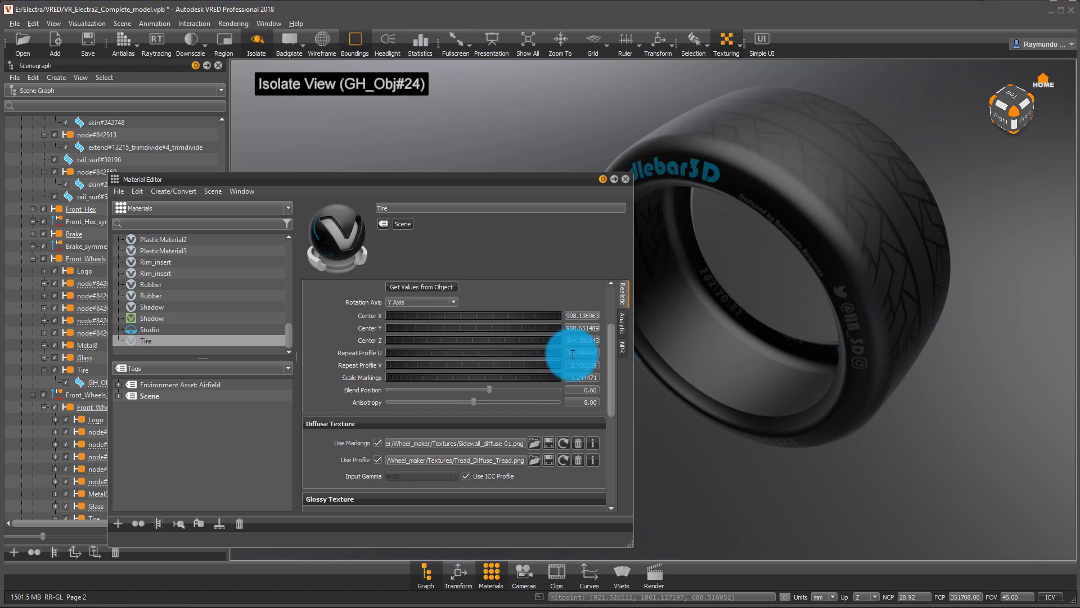
pyautogui.doubleClick(569, 353)
pyautogui.write('5')
pyautogui.press('Return')
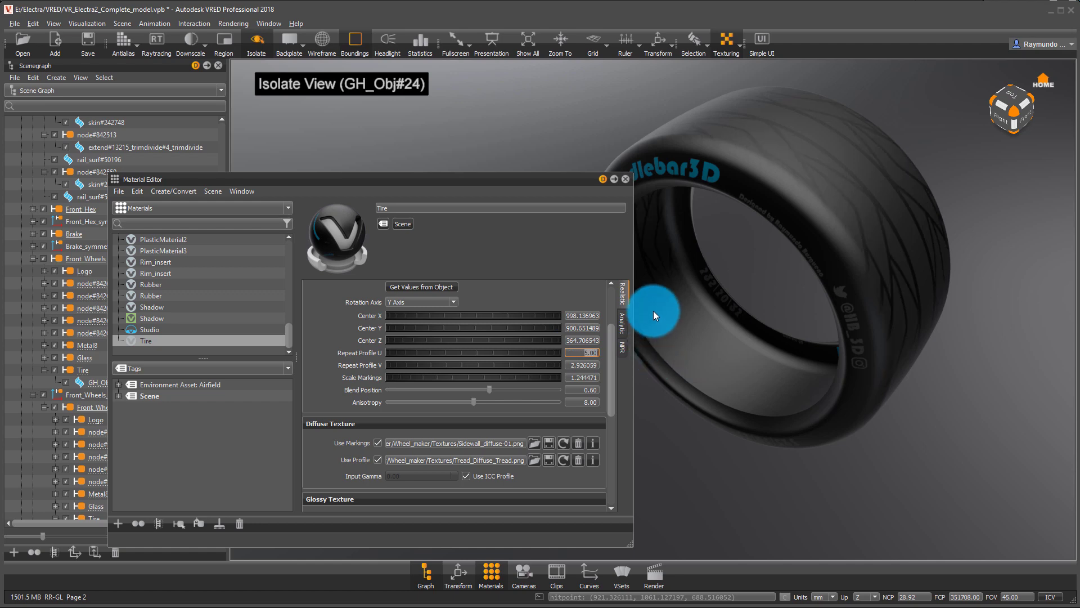
pyautogui.write('20')
pyautogui.press('Return')
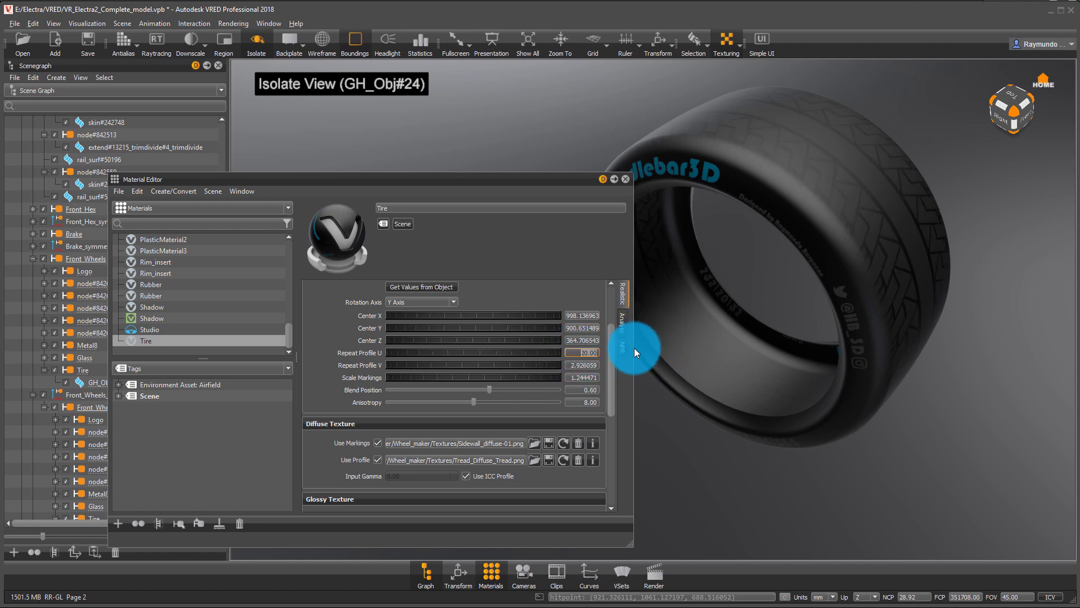
# Set the Tire material's Repeat Profile U to 10 and check the tread around the isolated tire
pyautogui.keyDown('alt'); pyautogui.moveTo(884, 130); pyautogui.dragTo(557, 353); pyautogui.keyUp('alt')
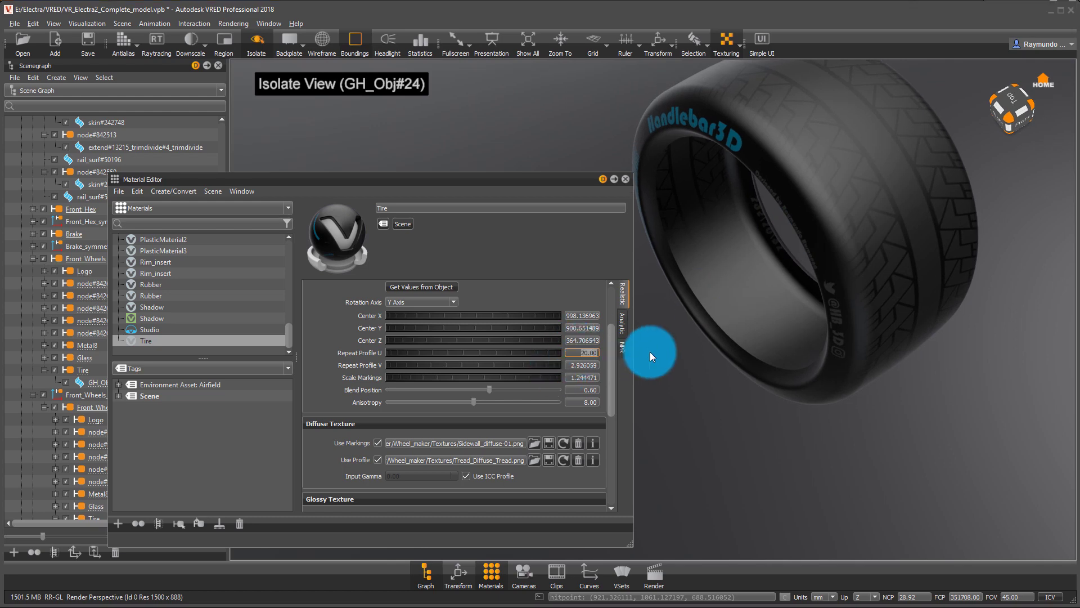
pyautogui.write('10')
pyautogui.press('Return')
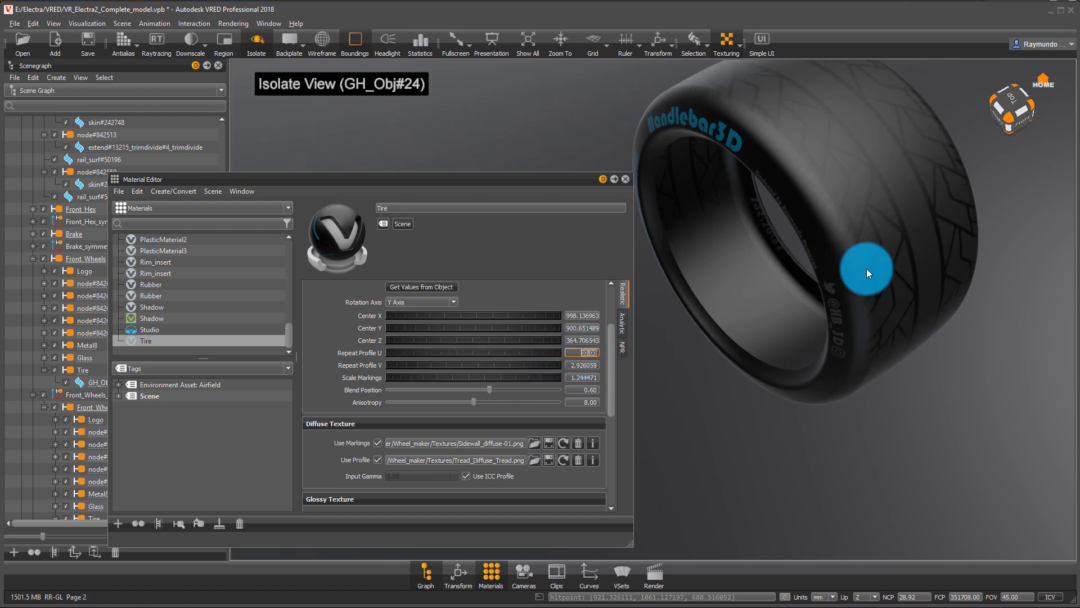
pyautogui.moveTo(866, 268); pyautogui.dragTo(807, 298)
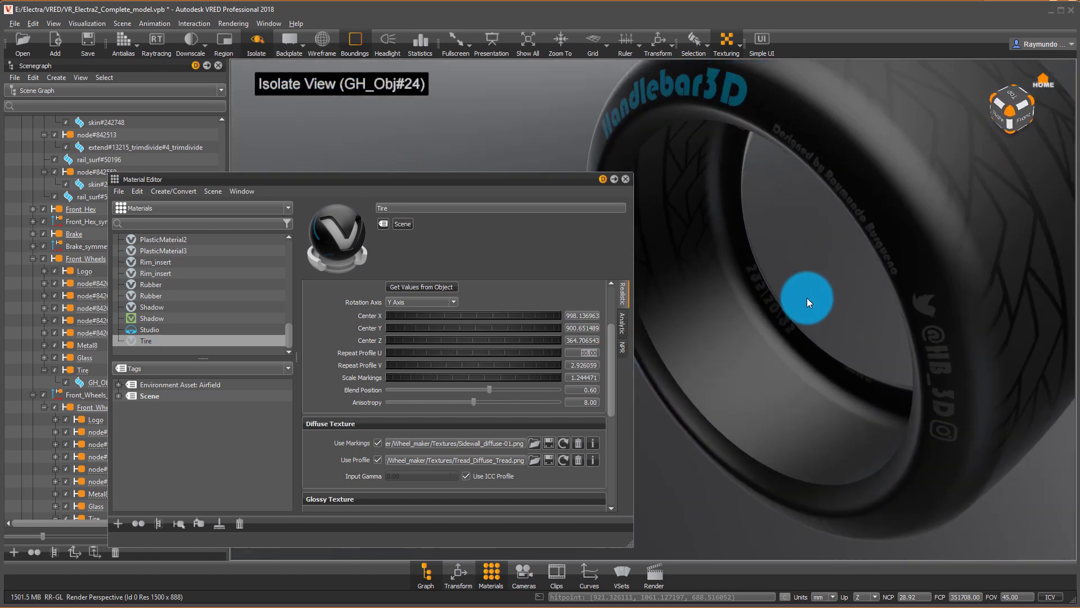
pyautogui.moveTo(807, 298); pyautogui.dragTo(744, 328, button='middle')
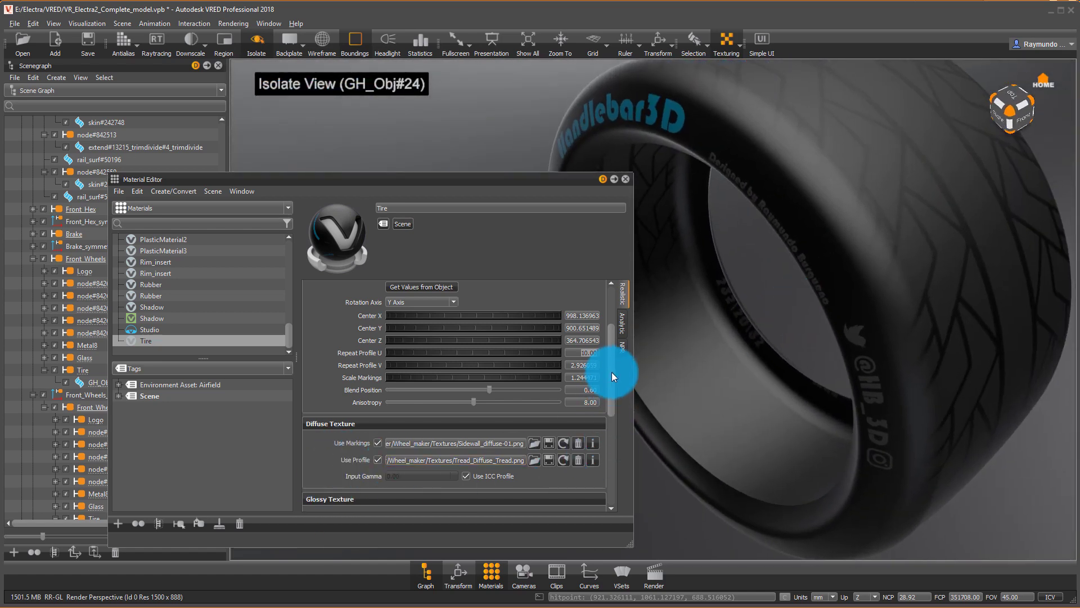
# Load Tread_Rough_Tread as the profile image of the Tire material's glossy texture
pyautogui.moveTo(612, 373); pyautogui.dragTo(531, 414)
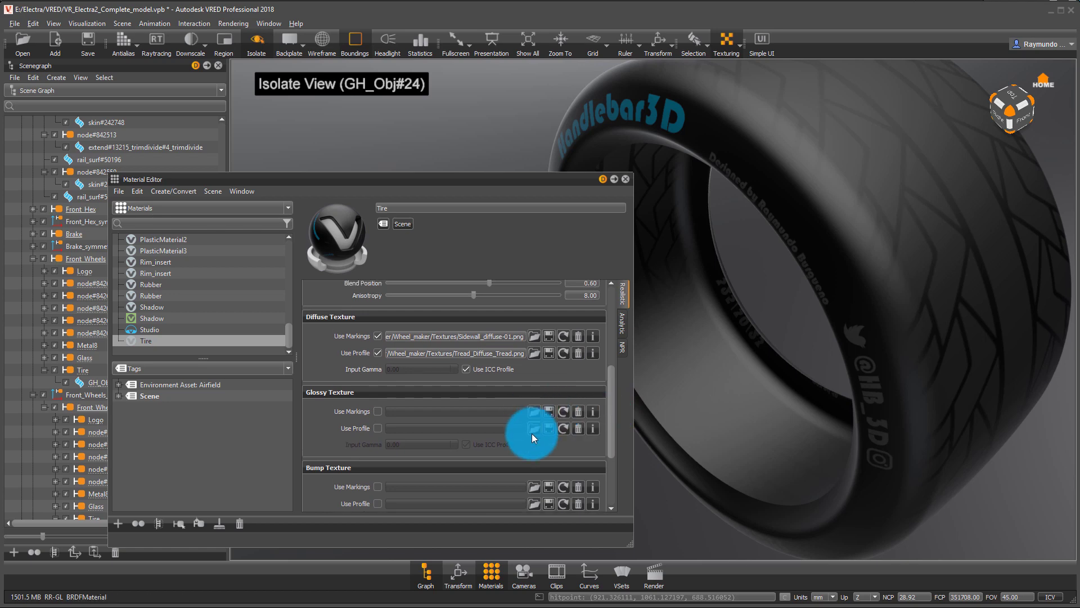
pyautogui.click(534, 428)
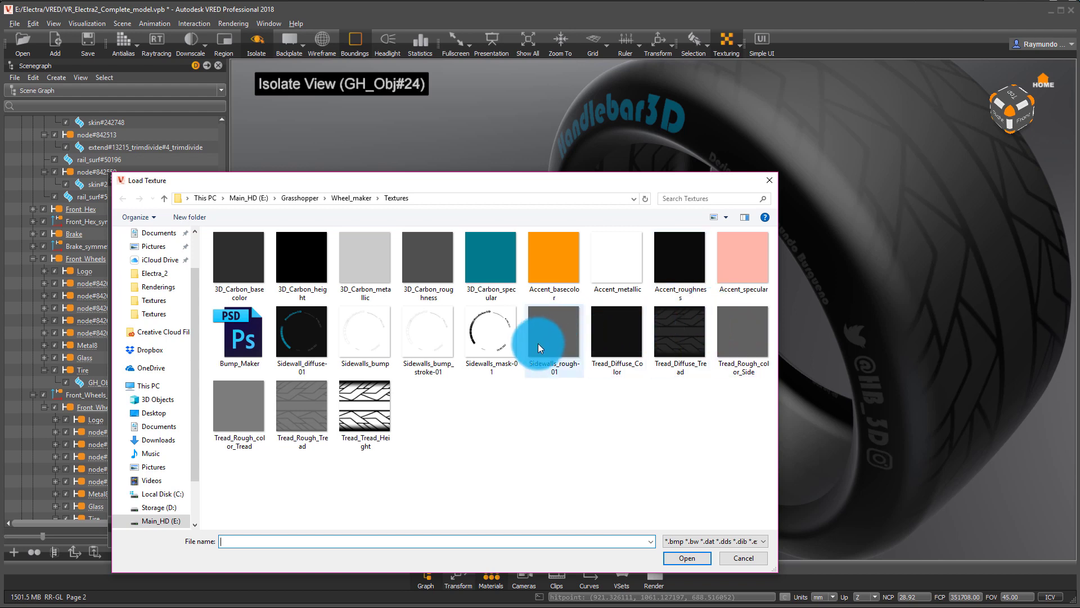
pyautogui.click(306, 404)
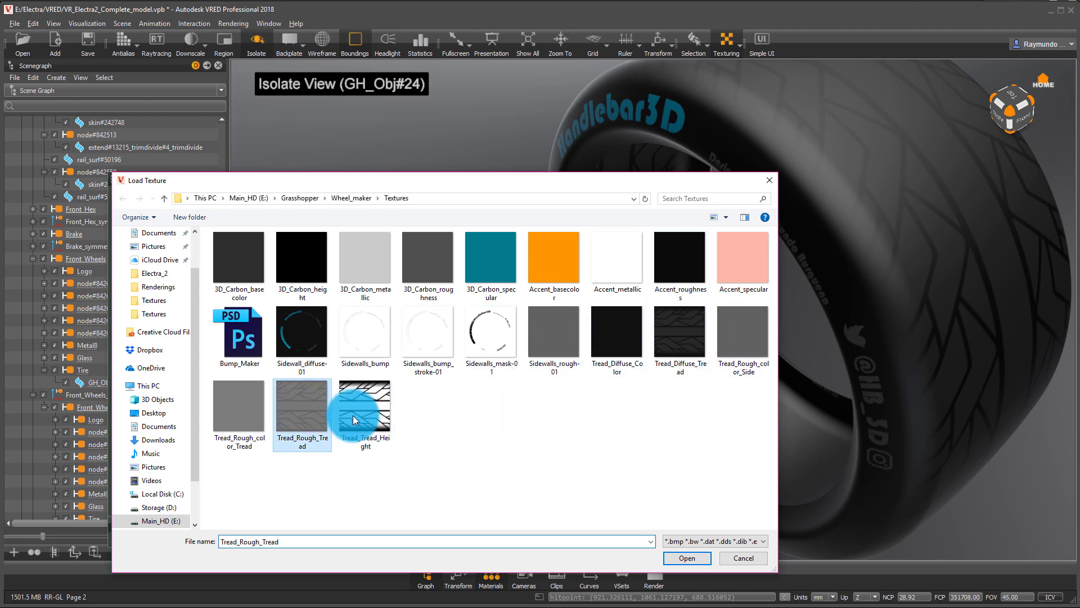
pyautogui.click(685, 557)
pyautogui.moveTo(849, 302); pyautogui.dragTo(929, 234)
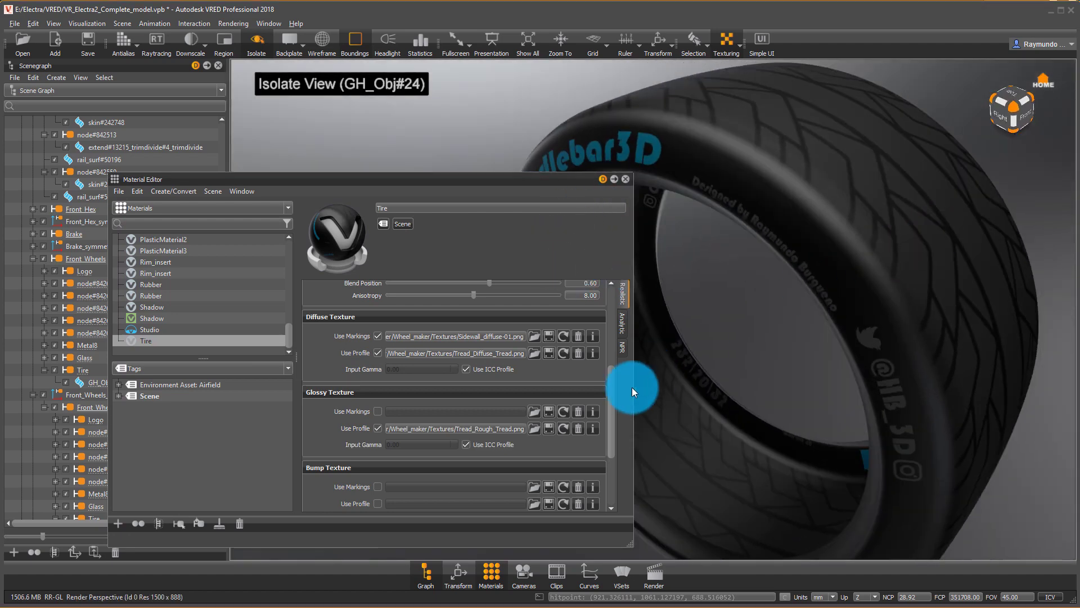
# Load Tread_Rough_color_Tread as the markings image of the Tire material's glossy texture
pyautogui.click(532, 410)
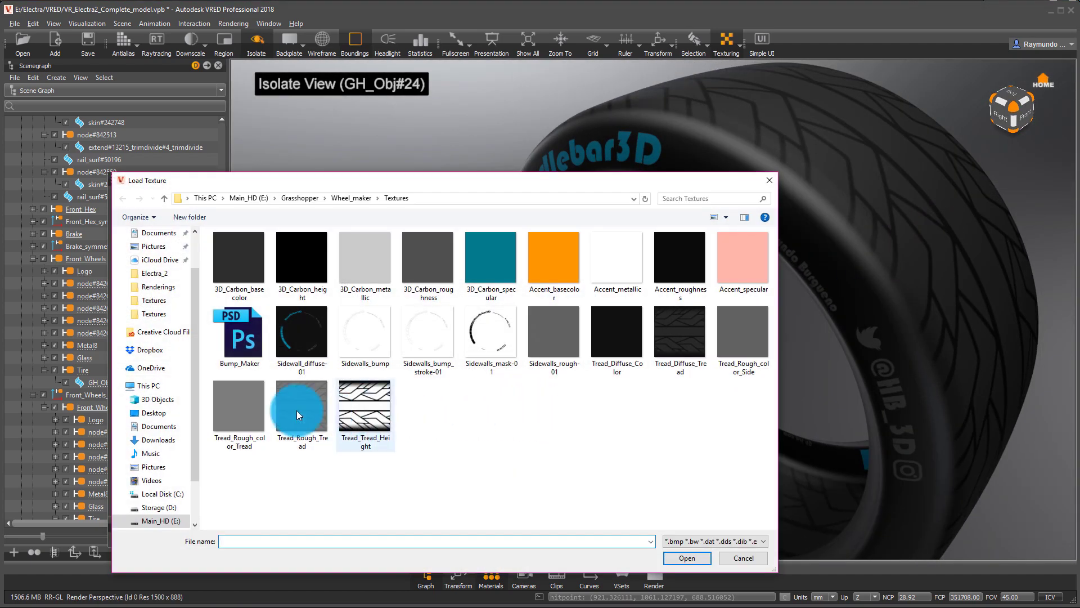
pyautogui.click(253, 409)
pyautogui.click(685, 558)
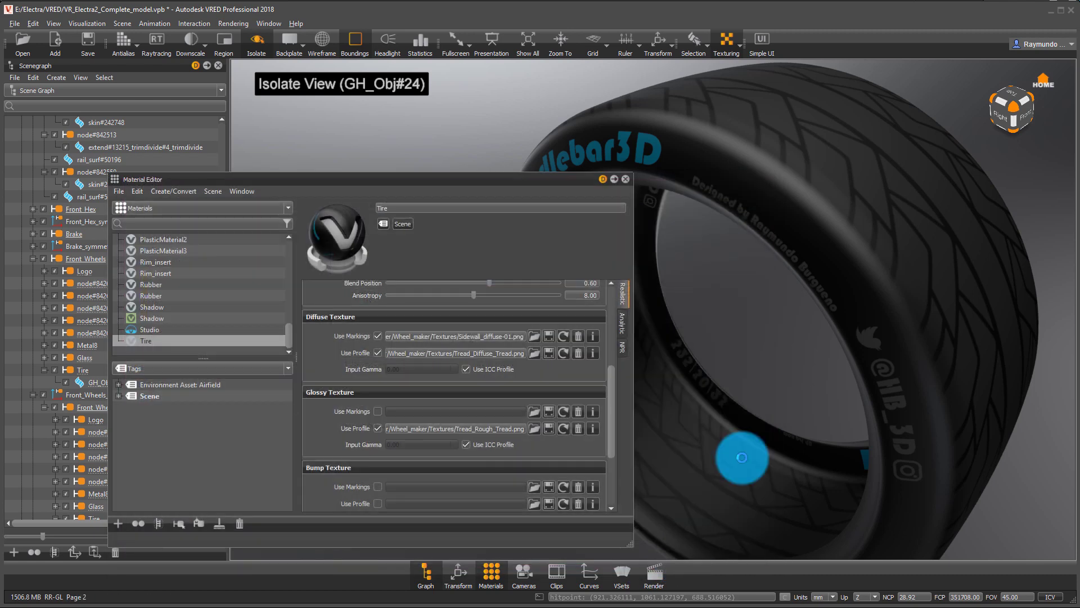
pyautogui.moveTo(849, 292); pyautogui.dragTo(609, 438)
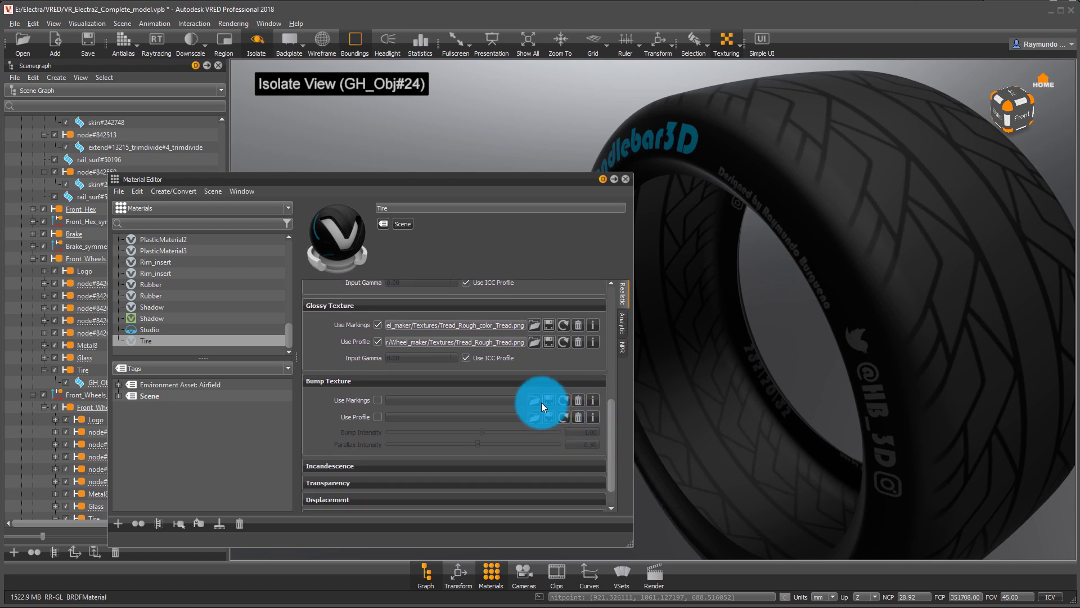
pyautogui.moveTo(917, 234); pyautogui.dragTo(895, 236)
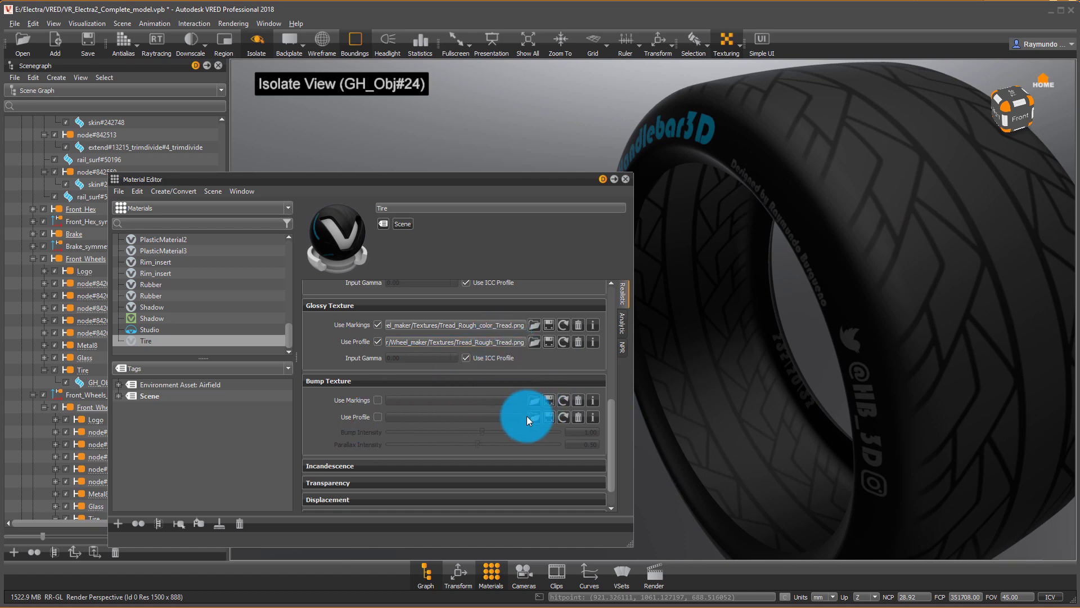
# Load Tread_Tread_Height as the profile image of the Tire material's bump texture
pyautogui.click(531, 416)
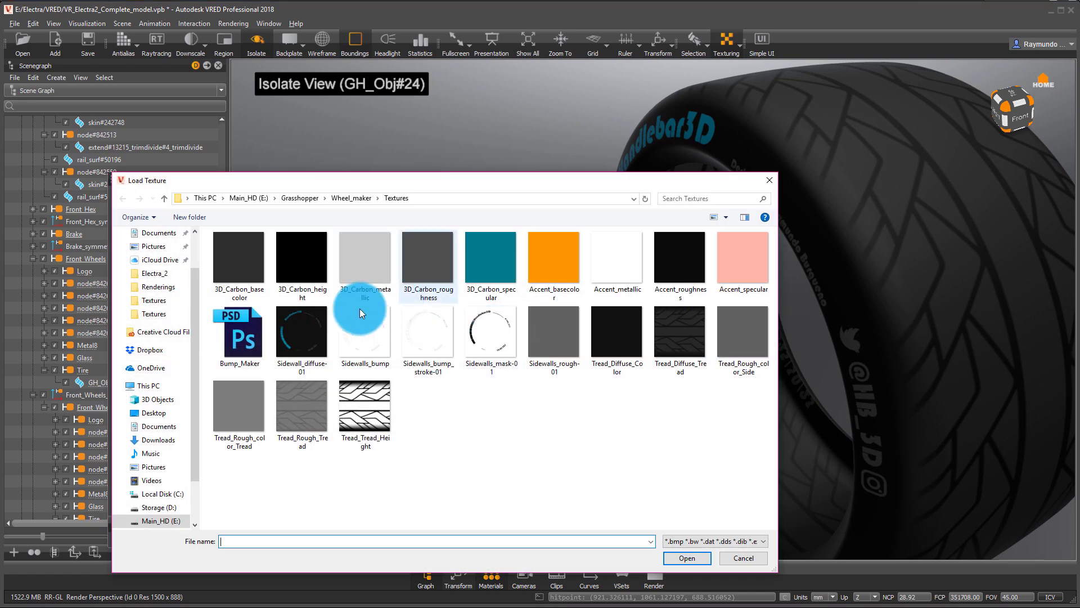
pyautogui.click(379, 402)
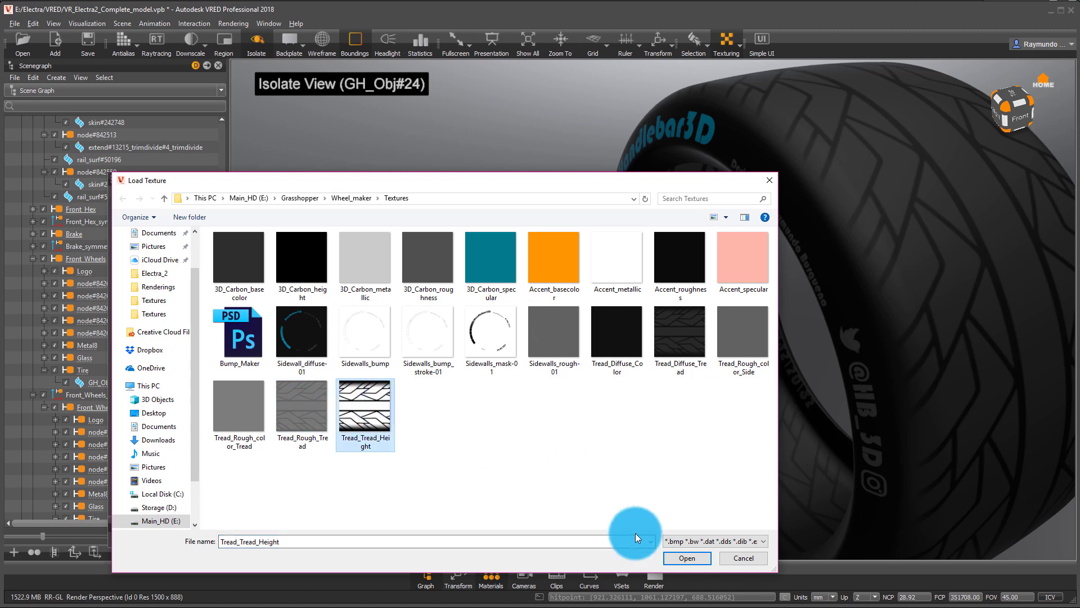
pyautogui.click(677, 563)
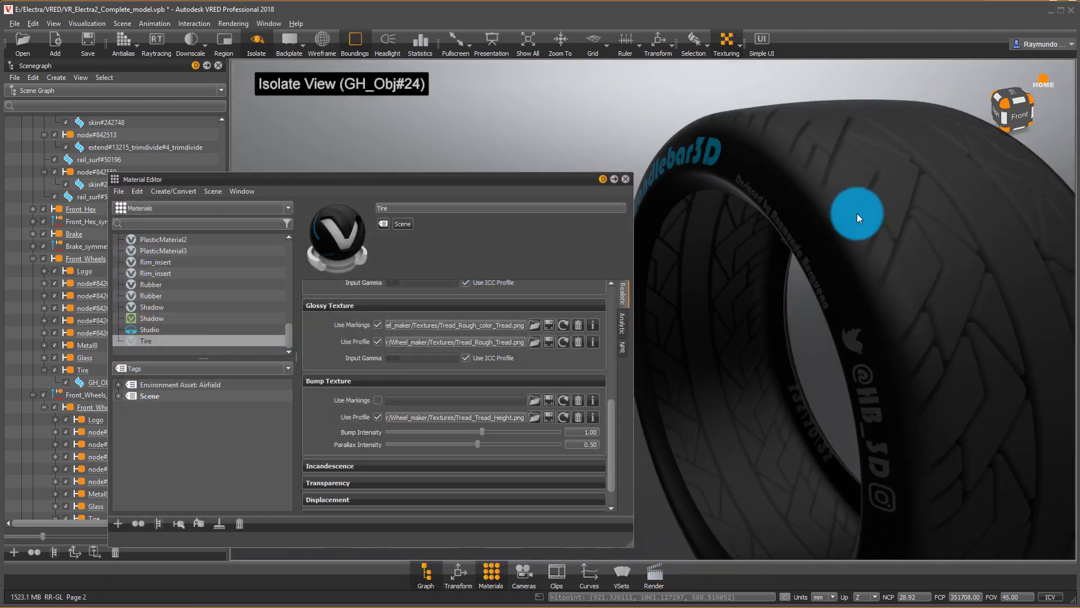
pyautogui.moveTo(856, 213); pyautogui.dragTo(788, 394)
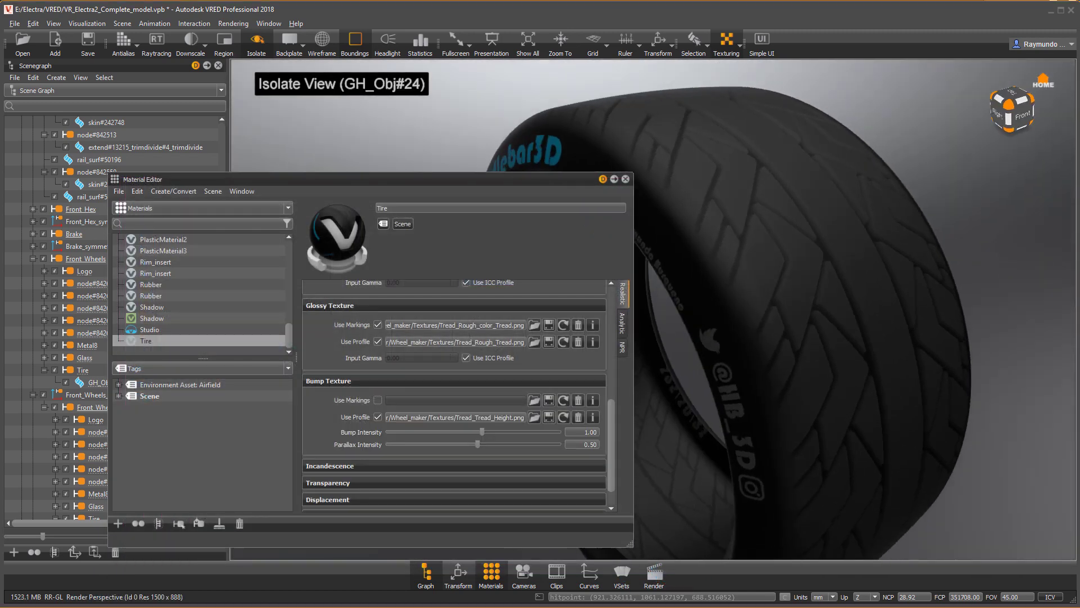
# Set the parallax intensity of the Tire material's bump texture to 0.25
pyautogui.moveTo(990, 217); pyautogui.dragTo(675, 489)
pyautogui.click(592, 443)
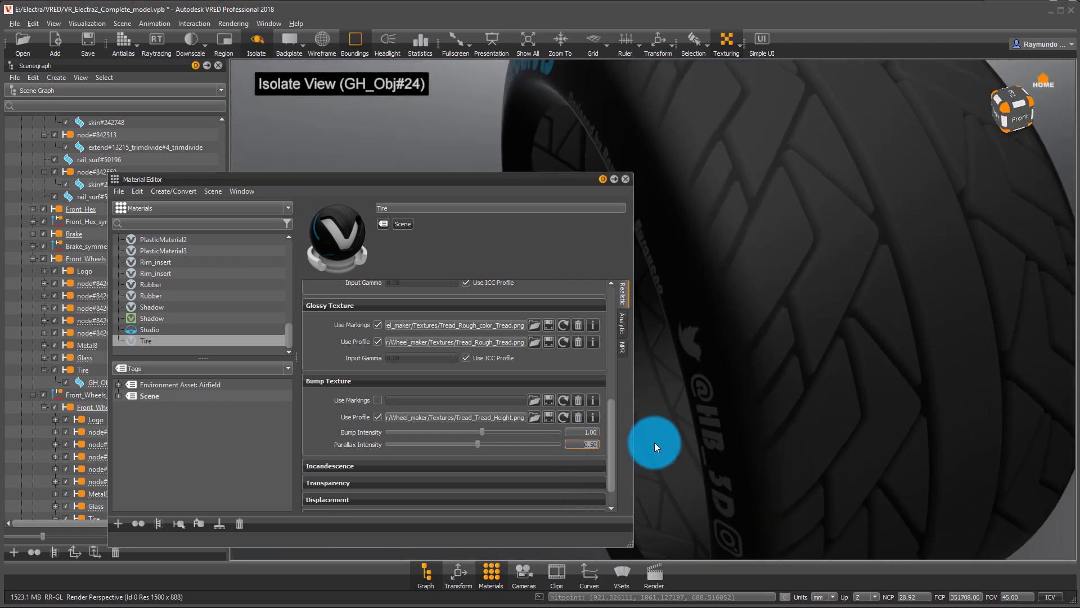
pyautogui.write('.25')
pyautogui.moveTo(654, 442); pyautogui.dragTo(651, 347)
# Adjust the Tire material's blend position to refine the transition between tread profile and sidewall markings
pyautogui.moveTo(602, 431); pyautogui.dragTo(607, 371)
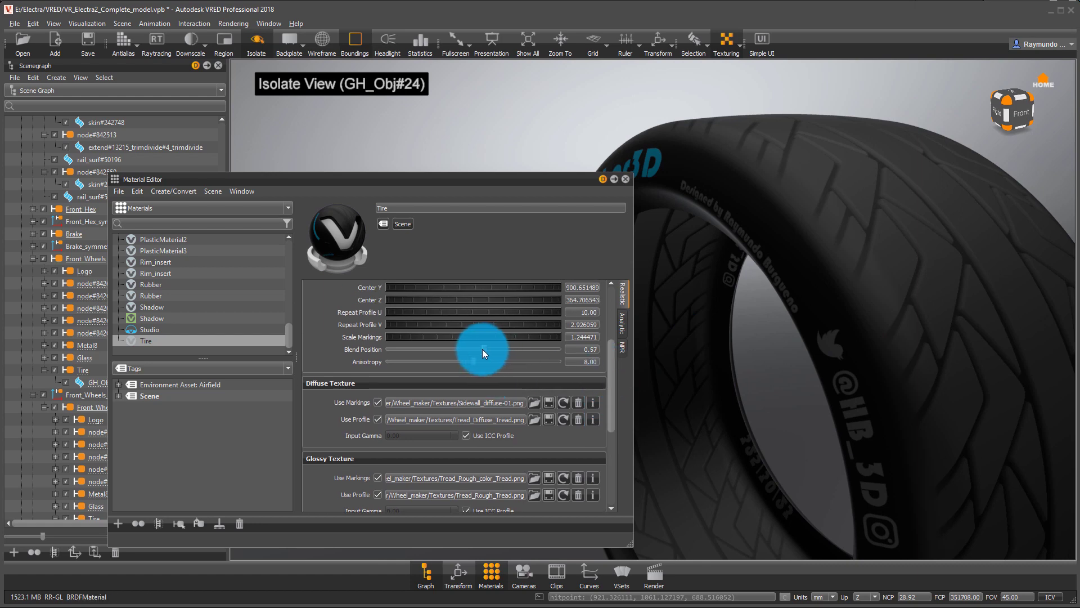
pyautogui.moveTo(479, 349); pyautogui.dragTo(512, 352)
pyautogui.moveTo(911, 249); pyautogui.dragTo(848, 204)
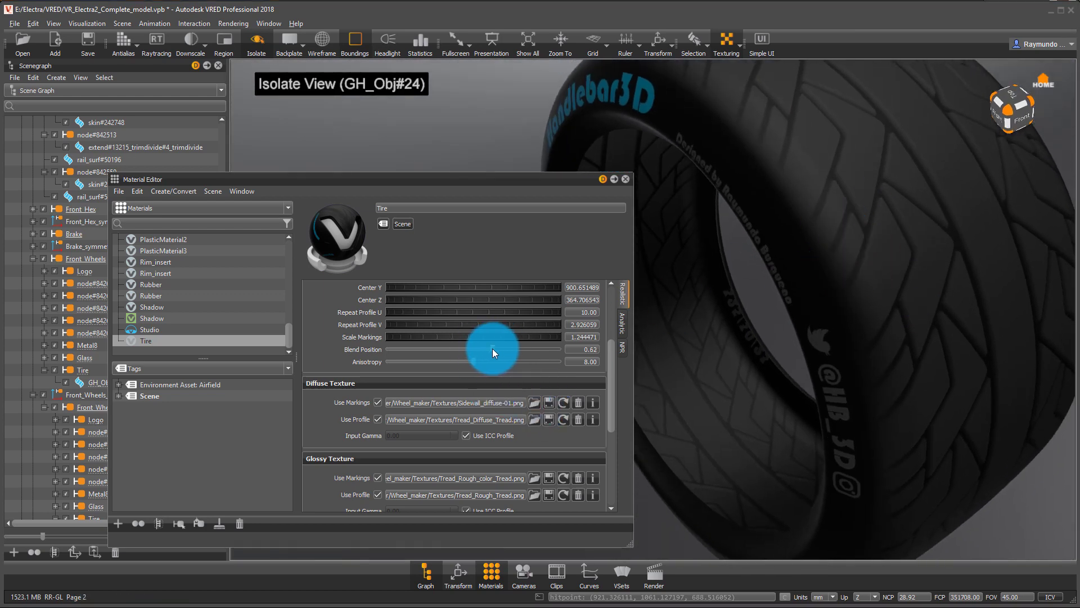
pyautogui.moveTo(492, 348); pyautogui.dragTo(505, 349)
# Turn off isolate view, close the Material Editor and inspect the textured front tire on the complete car
pyautogui.moveTo(704, 282); pyautogui.dragTo(469, 48)
pyautogui.click(256, 45)
pyautogui.moveTo(832, 287); pyautogui.dragTo(900, 236)
pyautogui.click(623, 179)
pyautogui.moveTo(731, 237); pyautogui.dragTo(321, 343)
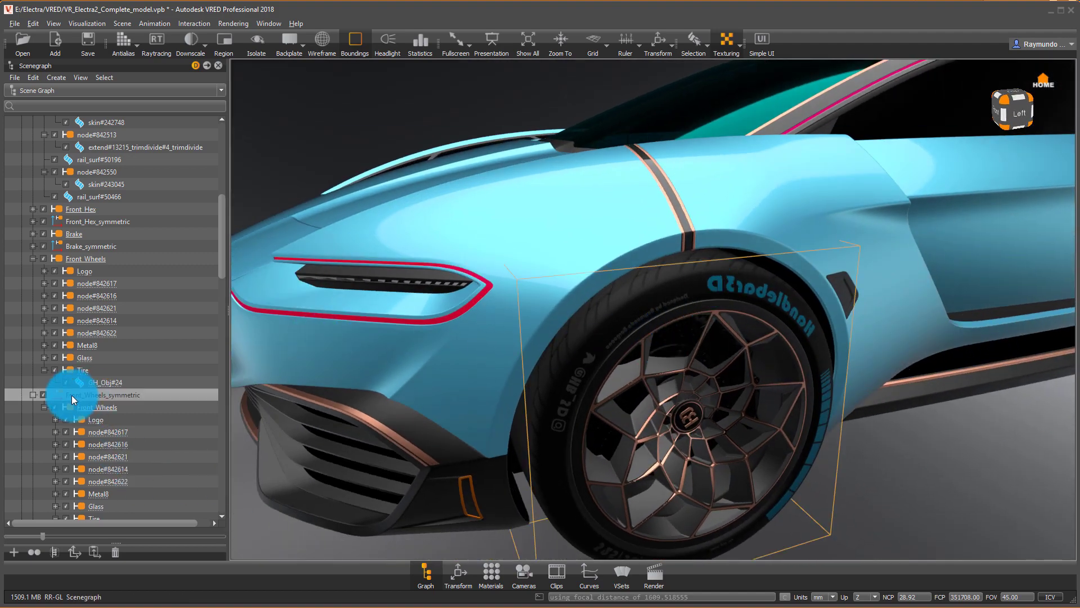
pyautogui.moveTo(427, 266); pyautogui.dragTo(70, 343)
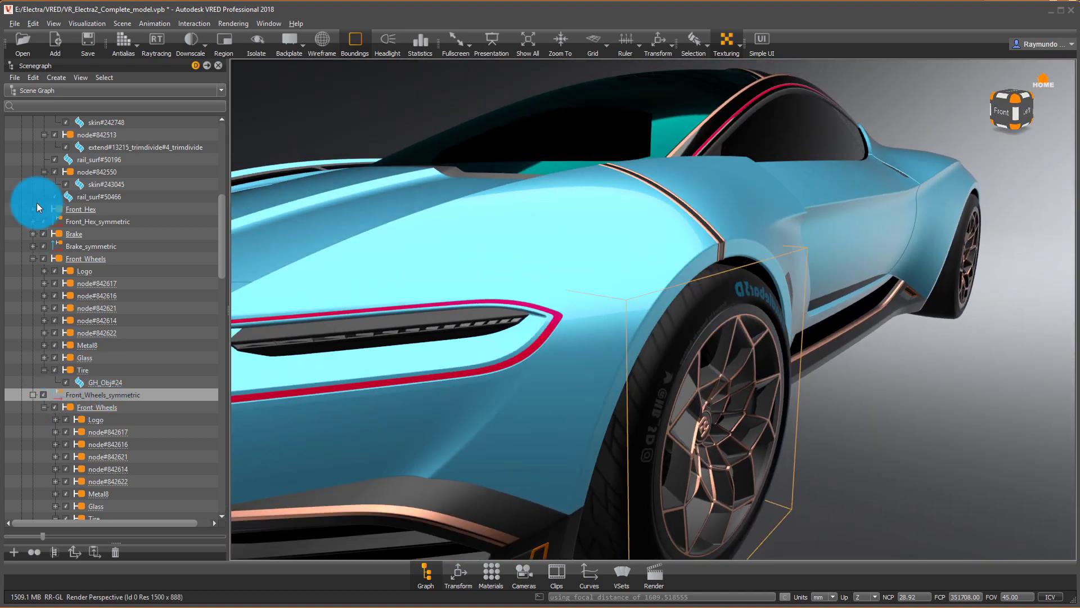
pyautogui.moveTo(36, 207); pyautogui.dragTo(694, 265)
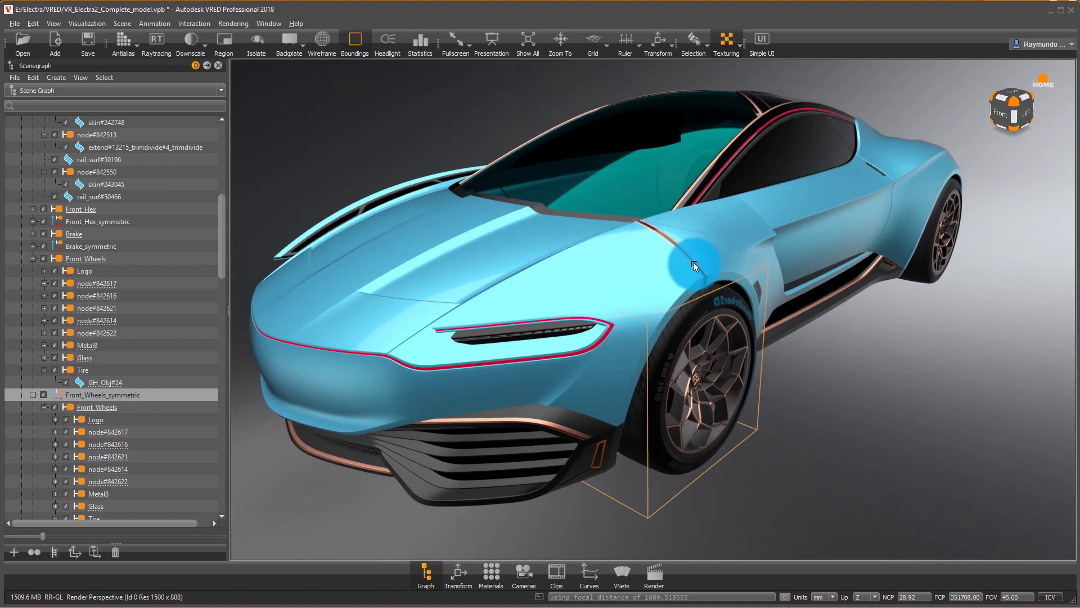
pyautogui.moveTo(809, 267); pyautogui.dragTo(683, 289)
pyautogui.moveTo(831, 336); pyautogui.dragTo(788, 329)
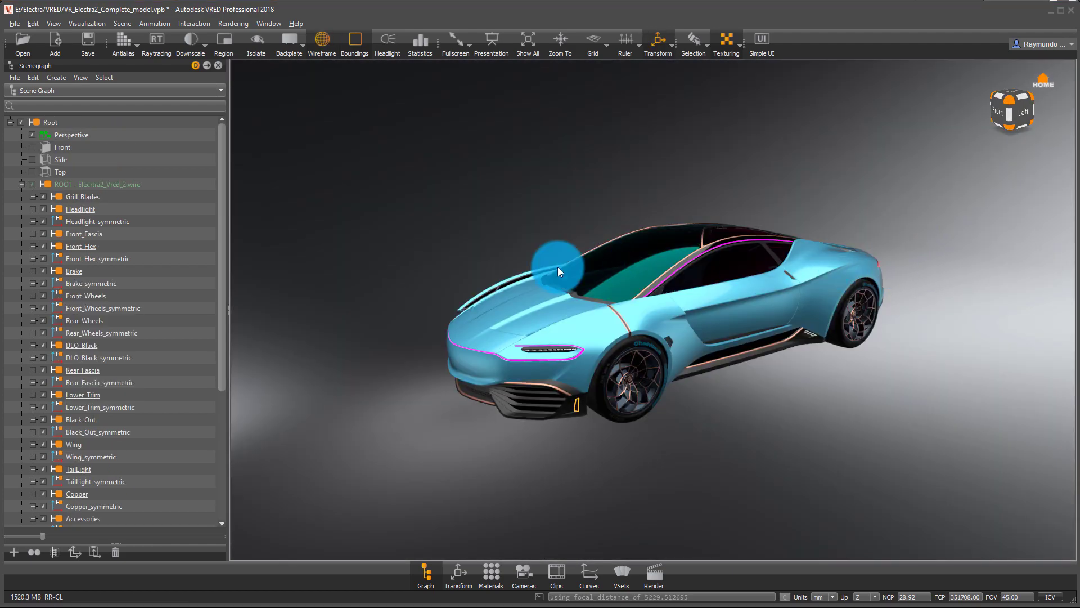
# Select the car's root .wire node in the scenegraph and open the Bake Light and Shadows module
pyautogui.moveTo(558, 269)
pyautogui.mouseDown()
pyautogui.moveTo(928, 277)
pyautogui.moveTo(494, 282)
pyautogui.moveTo(911, 277)
pyautogui.moveTo(725, 247)
pyautogui.moveTo(989, 202)
pyautogui.moveTo(877, 206)
pyautogui.moveTo(695, 244)
pyautogui.moveTo(601, 281)
pyautogui.moveTo(841, 250)
pyautogui.moveTo(450, 223)
pyautogui.moveTo(818, 268)
pyautogui.moveTo(598, 310)
pyautogui.moveTo(387, 262)
pyautogui.moveTo(804, 255)
pyautogui.moveTo(497, 268)
pyautogui.moveTo(816, 292)
pyautogui.moveTo(605, 289)
pyautogui.moveTo(1068, 293)
pyautogui.moveTo(614, 337)
pyautogui.moveTo(482, 433)
pyautogui.moveTo(839, 248)
pyautogui.moveTo(1076, 275)
pyautogui.moveTo(1008, 309)
pyautogui.moveTo(299, 306)
pyautogui.moveTo(501, 294)
pyautogui.moveTo(695, 309)
pyautogui.moveTo(627, 310)
pyautogui.moveTo(198, 242)
pyautogui.mouseUp()
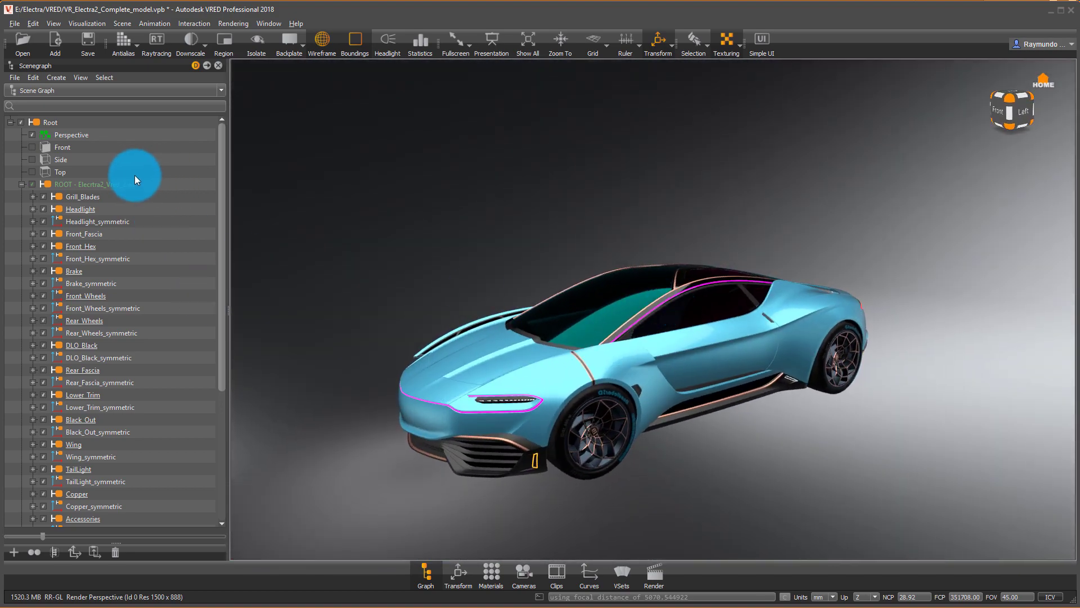
pyautogui.click(123, 184)
pyautogui.moveTo(556, 217); pyautogui.dragTo(665, 201)
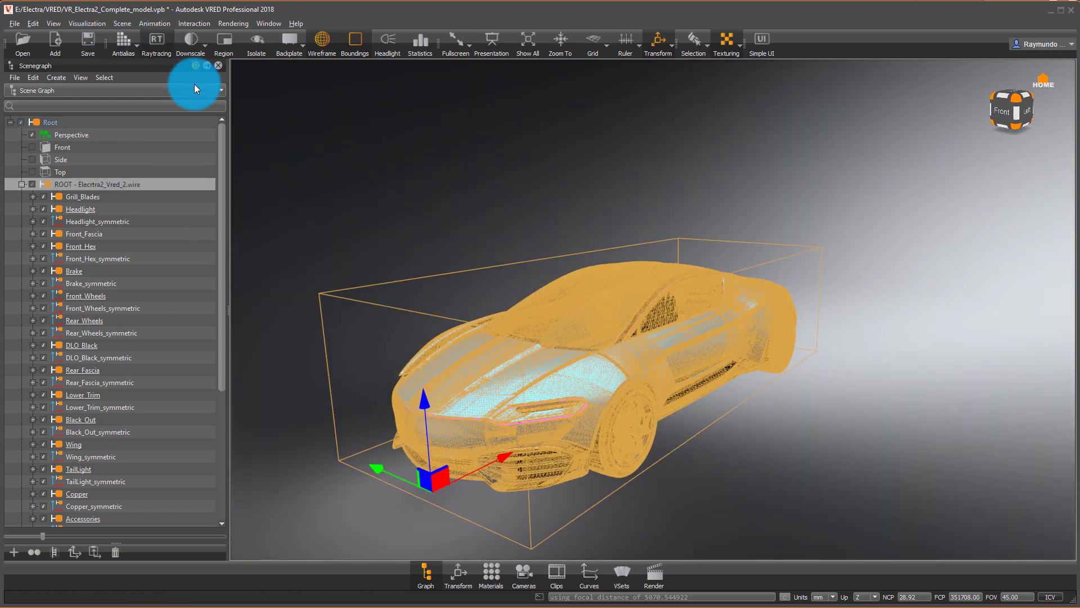
pyautogui.rightClick(746, 569)
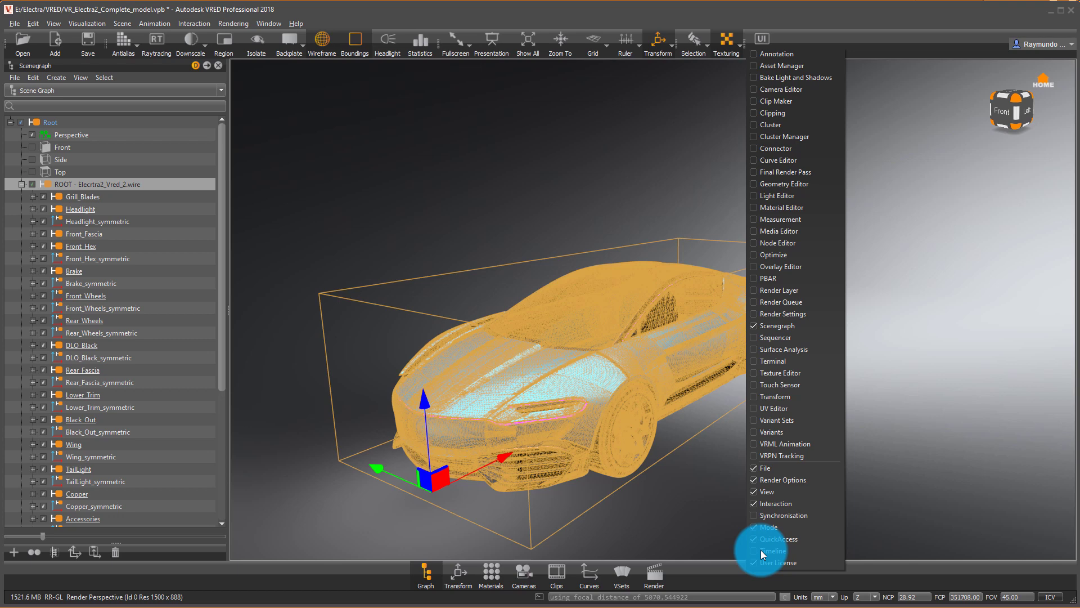
pyautogui.click(794, 78)
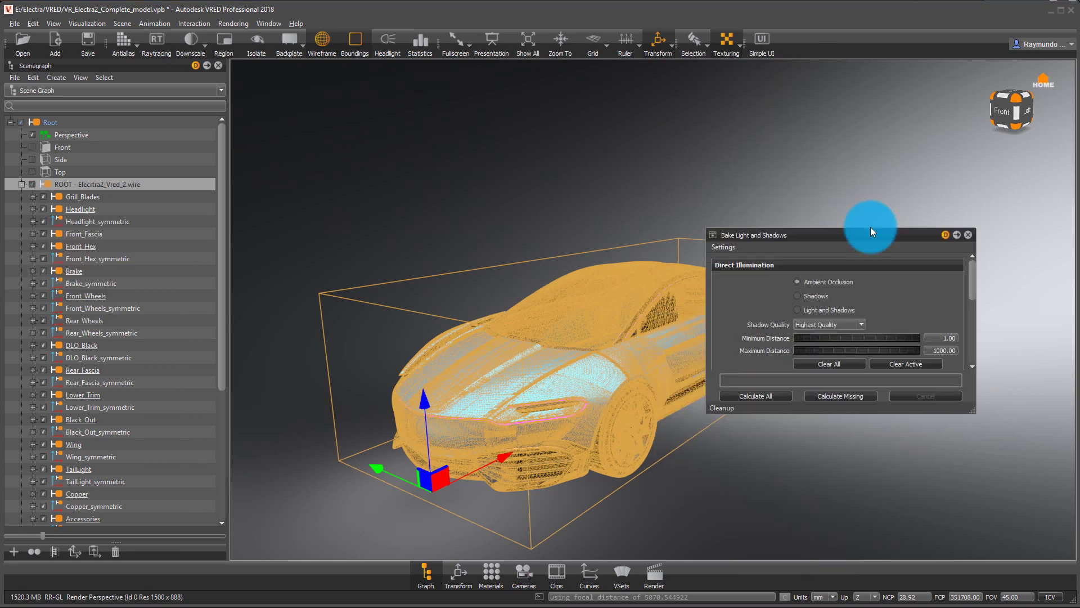
# Set the direct illumination's ambient occlusion shadow quality to Medium Quality and bring up the indirect illumination settings
pyautogui.moveTo(870, 227); pyautogui.dragTo(842, 220)
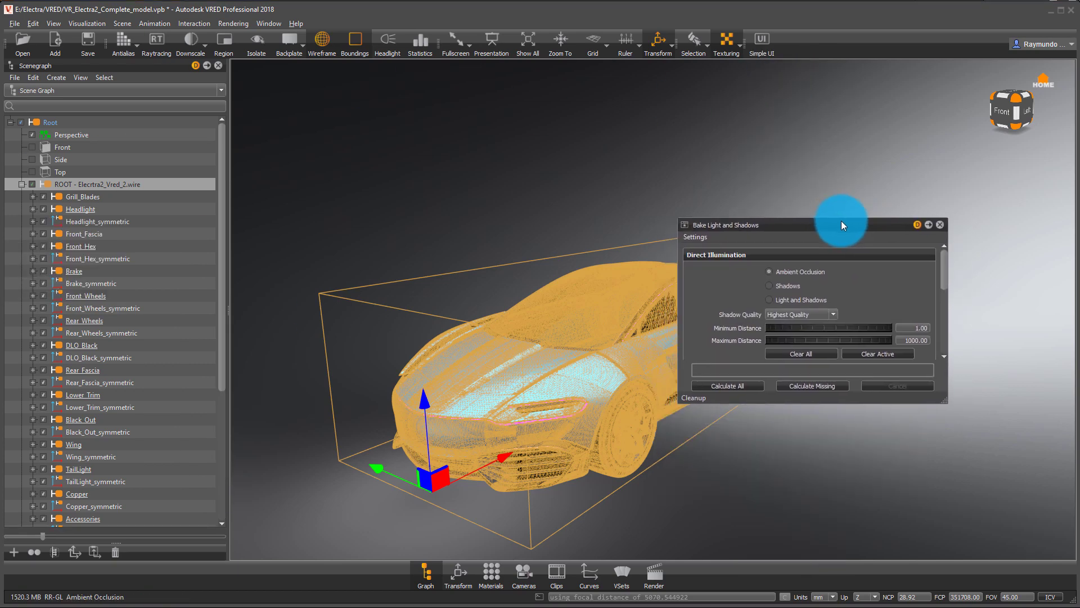
pyautogui.click(830, 314)
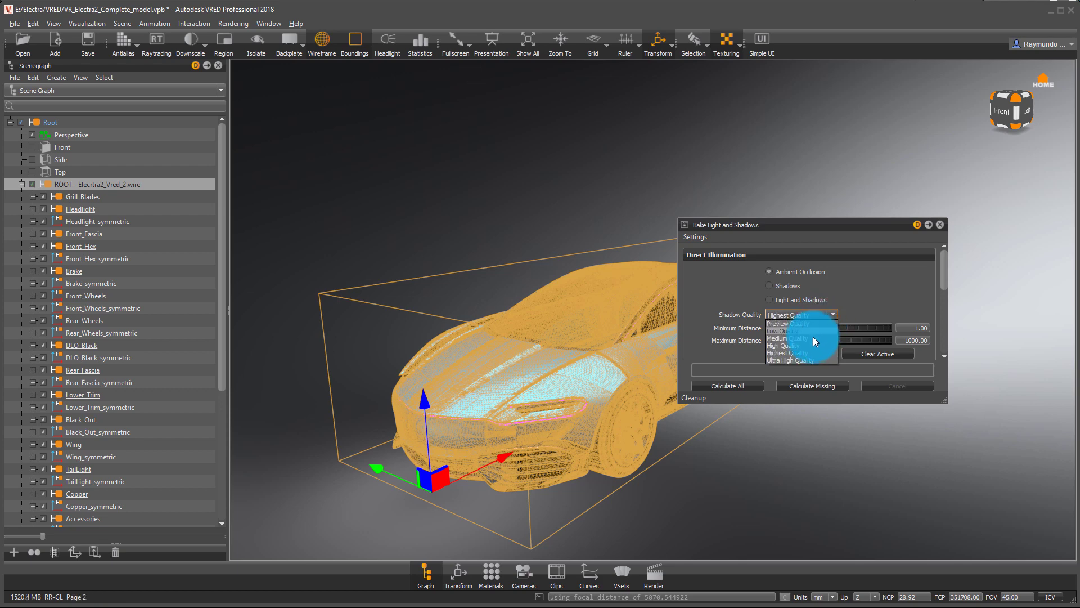
pyautogui.click(813, 338)
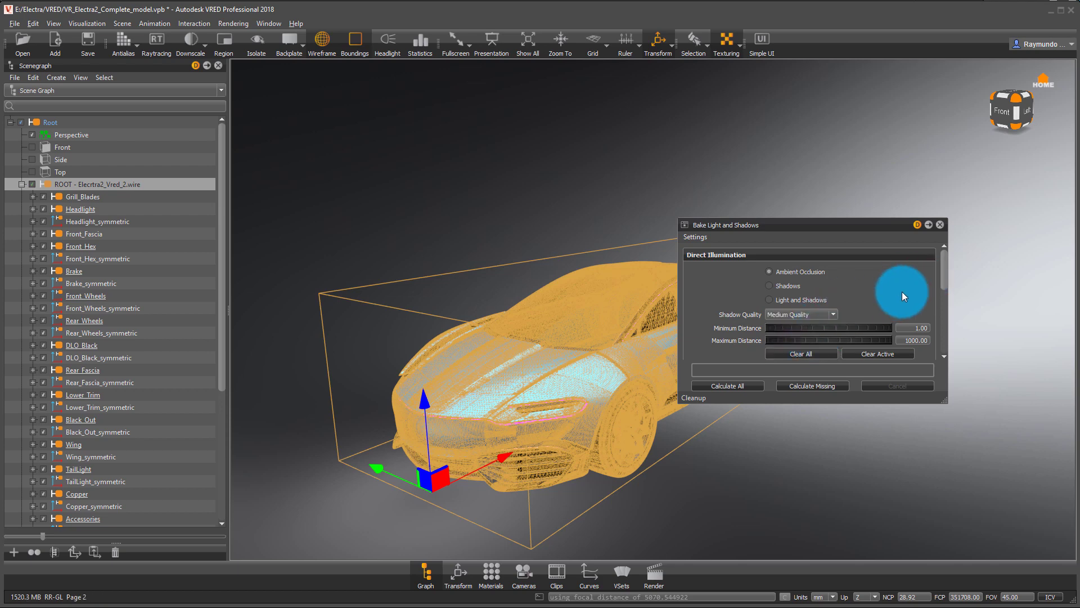
pyautogui.moveTo(944, 273); pyautogui.dragTo(781, 304)
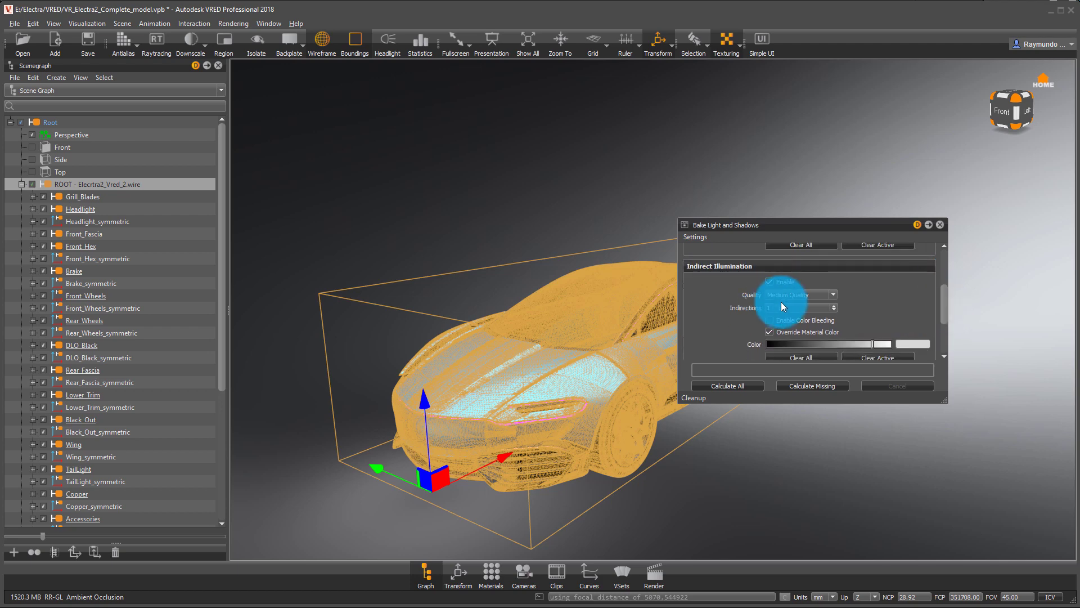
# Disable Subdivision in the bake settings and calculate light and shadows for the whole selected car
pyautogui.moveTo(944, 298); pyautogui.dragTo(771, 306)
pyautogui.click(691, 290)
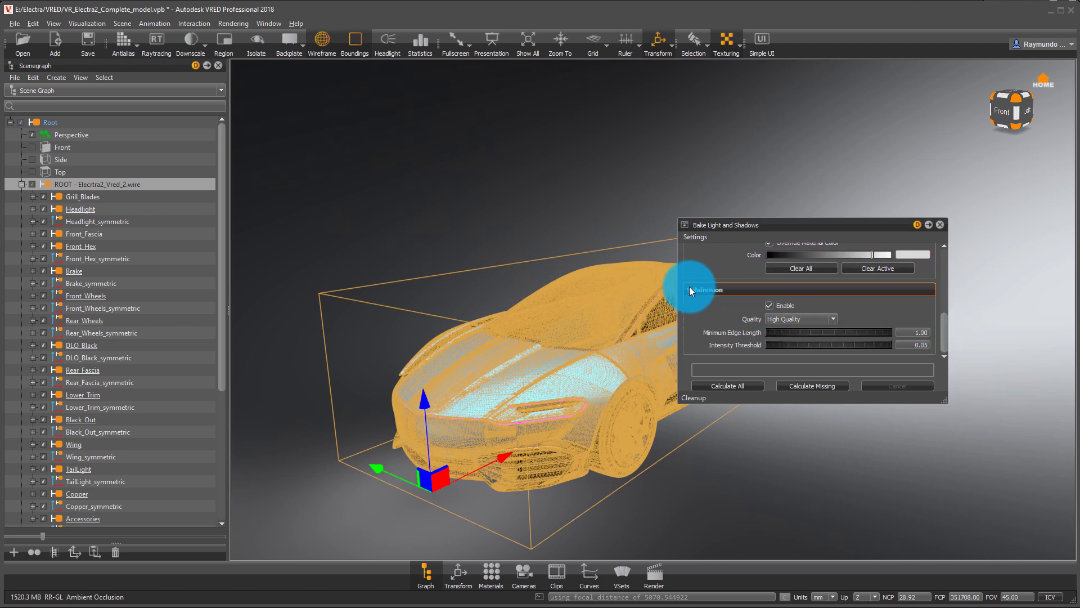
pyautogui.click(770, 305)
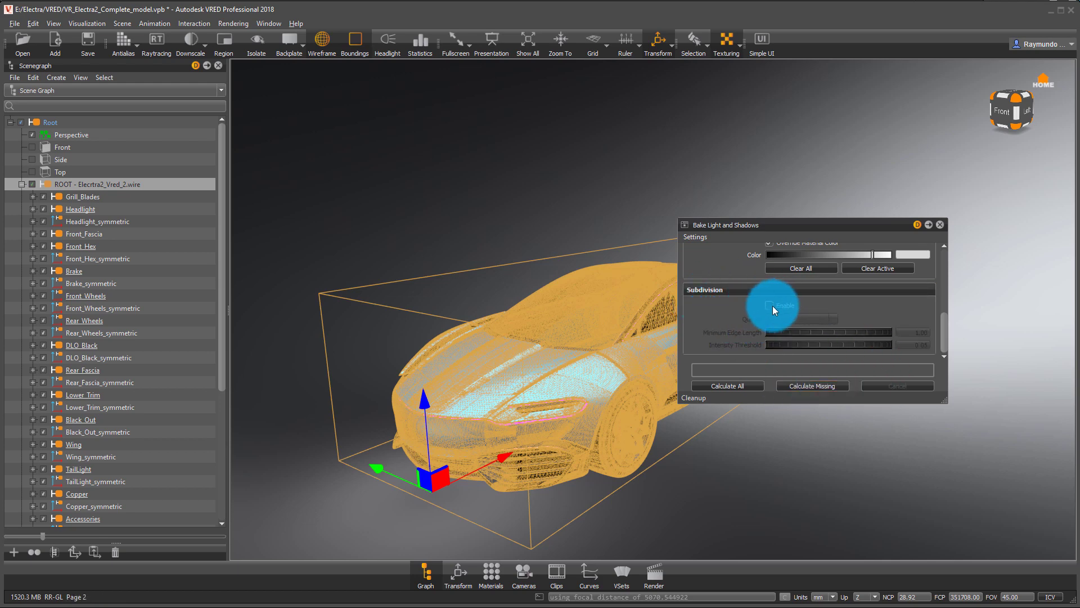
pyautogui.click(737, 386)
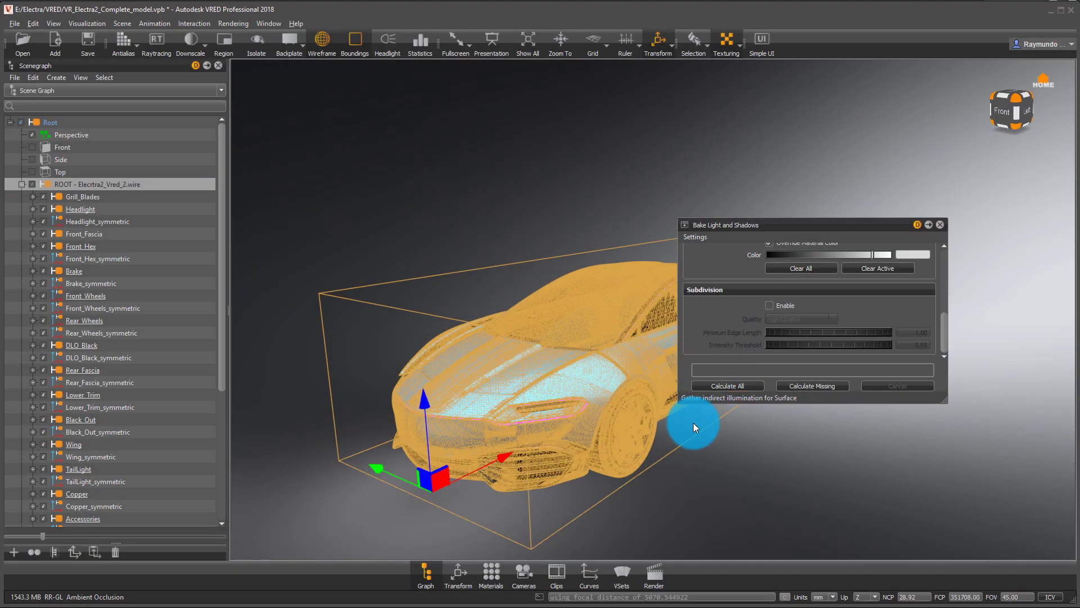
# Switch the viewport to Ambient Occlusion Rendering and examine the baked shading around the car's side, roof and fenders
pyautogui.moveTo(560, 336); pyautogui.dragTo(480, 358)
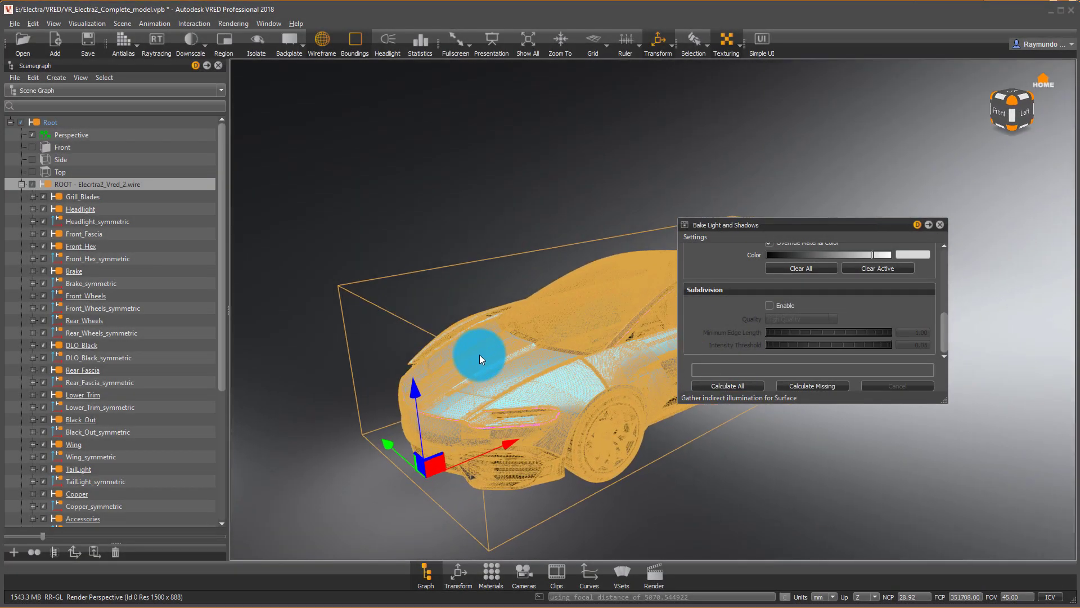
pyautogui.moveTo(790, 221)
pyautogui.mouseDown()
pyautogui.moveTo(893, 154)
pyautogui.moveTo(865, 121)
pyautogui.mouseUp()
pyautogui.moveTo(692, 307)
pyautogui.mouseDown()
pyautogui.moveTo(700, 374)
pyautogui.moveTo(416, 284)
pyautogui.moveTo(338, 313)
pyautogui.moveTo(973, 318)
pyautogui.moveTo(567, 322)
pyautogui.moveTo(590, 323)
pyautogui.moveTo(661, 285)
pyautogui.moveTo(875, 272)
pyautogui.moveTo(733, 293)
pyautogui.mouseUp()
pyautogui.click(86, 24)
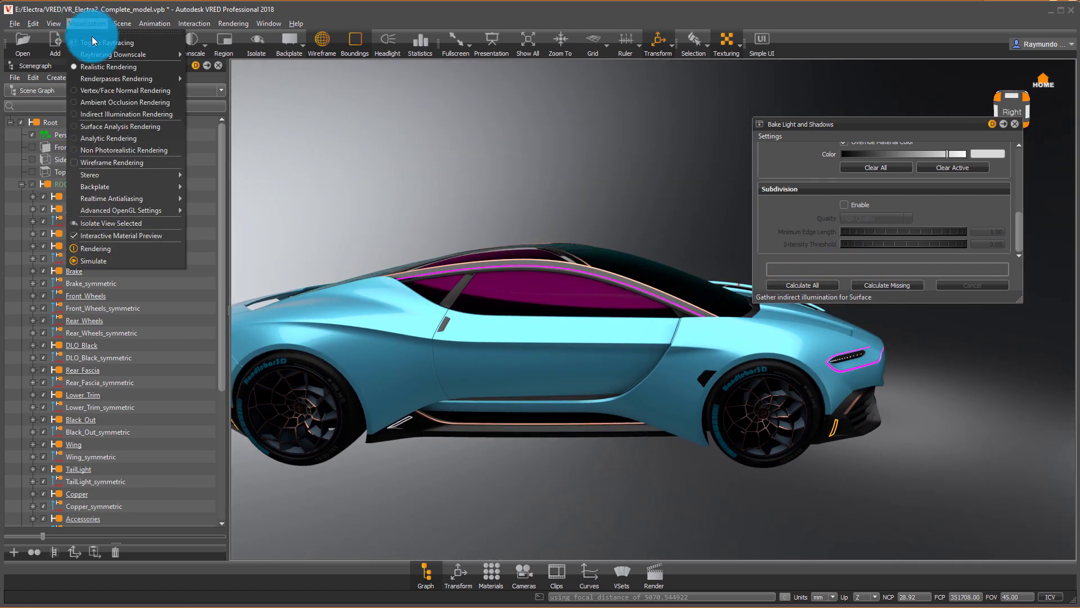
pyautogui.click(137, 105)
pyautogui.moveTo(567, 306); pyautogui.dragTo(389, 234)
pyautogui.moveTo(530, 257); pyautogui.dragTo(512, 309)
pyautogui.moveTo(425, 278); pyautogui.dragTo(491, 308)
pyautogui.moveTo(578, 256); pyautogui.dragTo(518, 306)
# Select the black window corner piece, the greenhouse roof rail and the trim strip along the windshield base
pyautogui.click(518, 306)
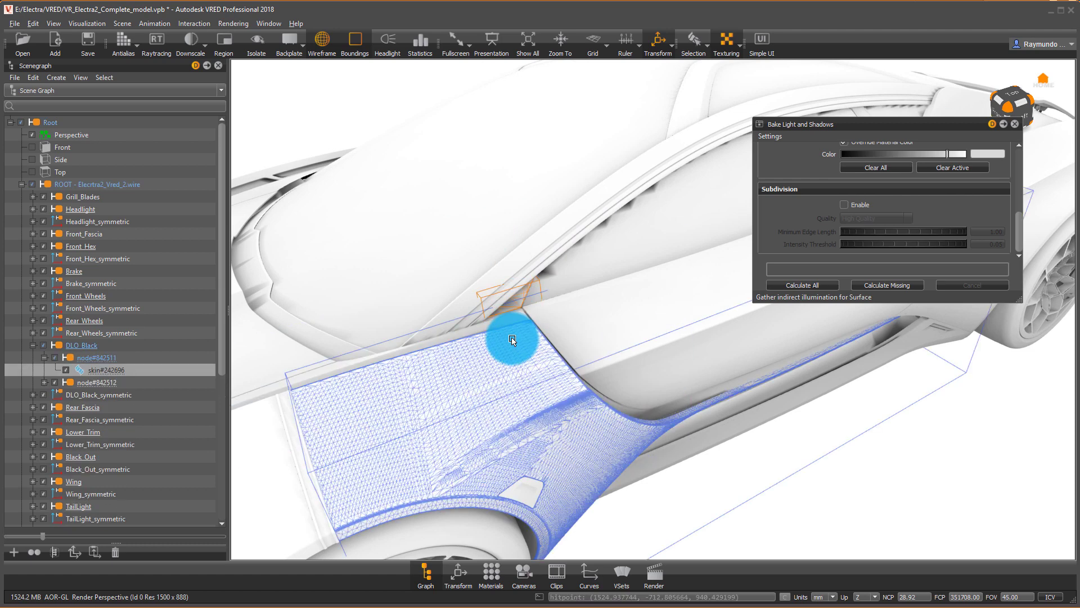
pyautogui.click(453, 314)
pyautogui.click(523, 154)
pyautogui.click(454, 278)
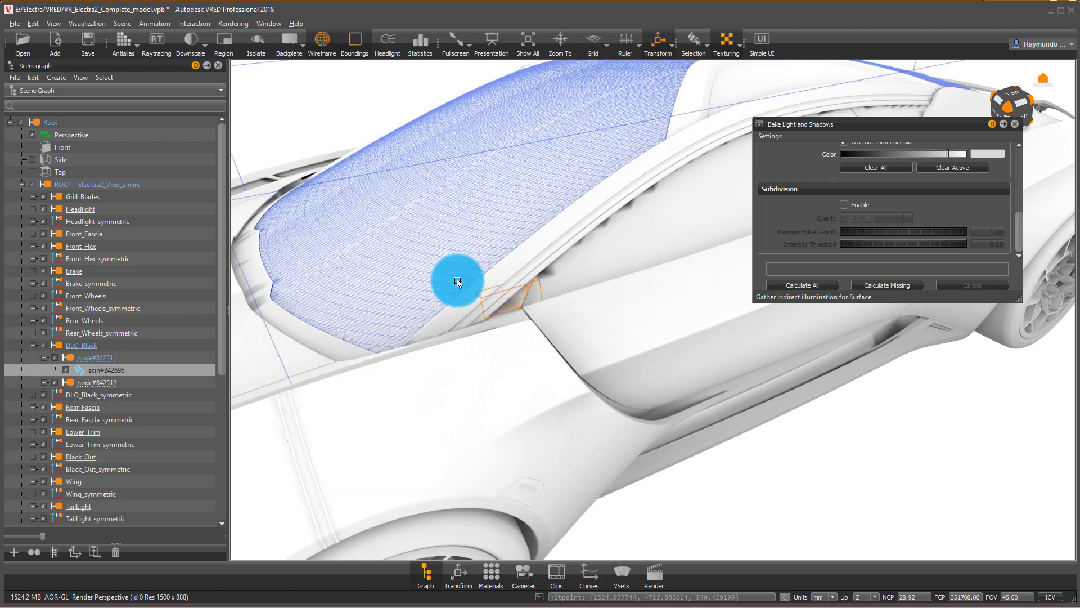
pyautogui.click(458, 306)
pyautogui.click(499, 310)
pyautogui.click(248, 297)
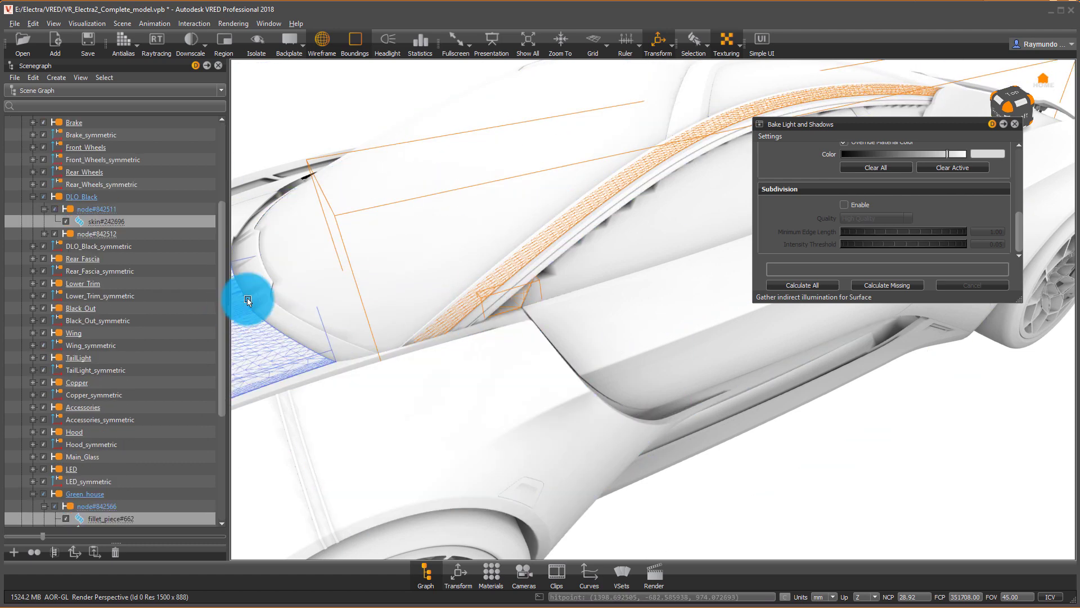
pyautogui.click(261, 277)
pyautogui.click(309, 249)
pyautogui.moveTo(309, 249); pyautogui.dragTo(589, 366)
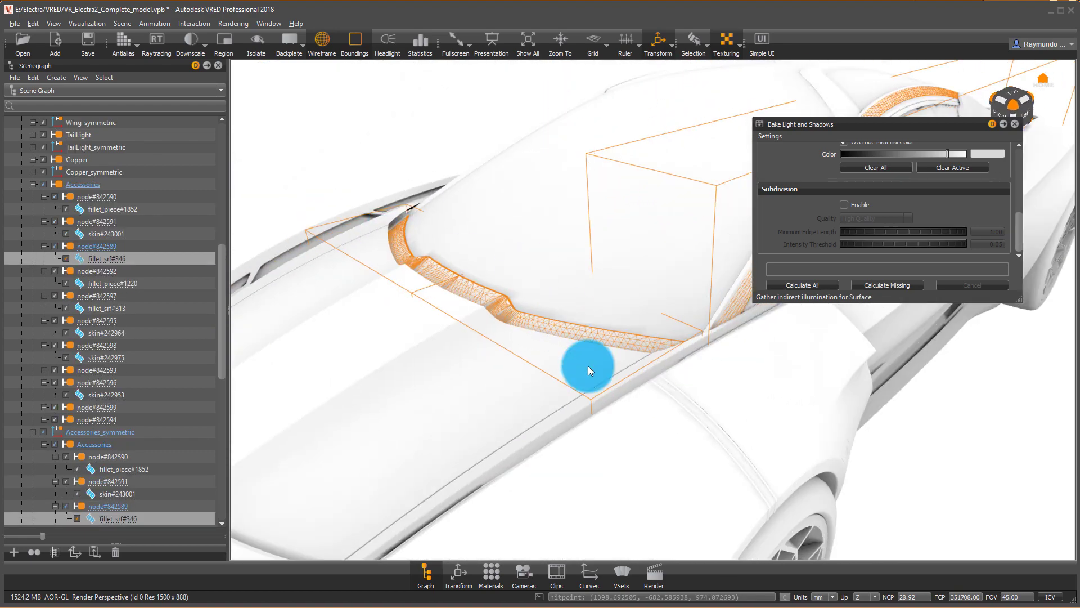
# Add the front fender panels, the front fascia and the side window glass to the selection
pyautogui.scroll(3, 754, 464)
pyautogui.keyDown('ctrl'); pyautogui.keyDown('shift'); pyautogui.click(798, 465); pyautogui.keyUp('shift'); pyautogui.keyUp('ctrl')
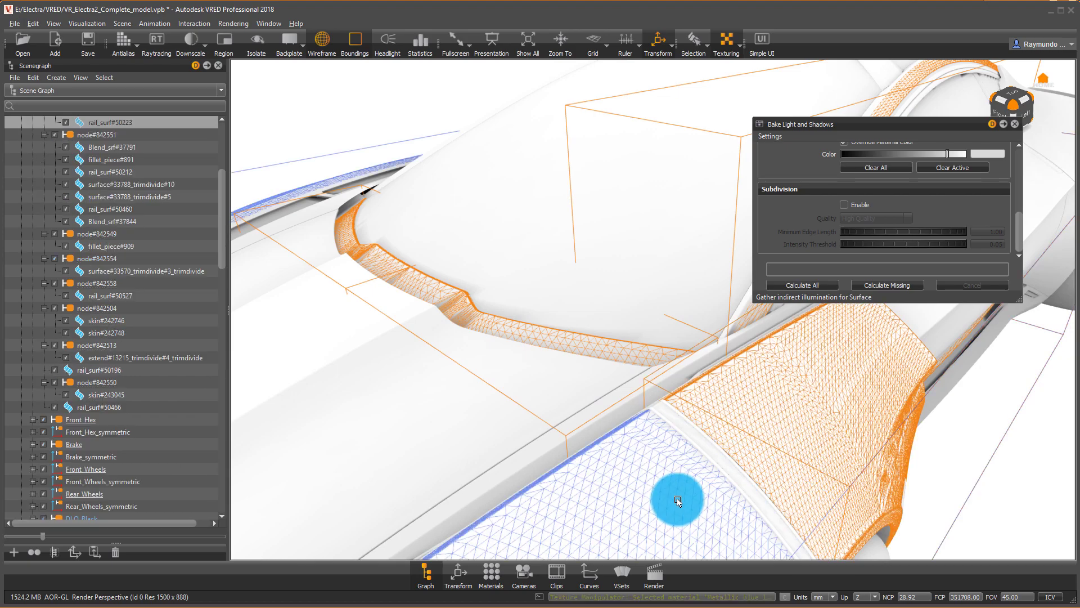
pyautogui.keyDown('ctrl'); pyautogui.keyDown('shift'); pyautogui.click(677, 502); pyautogui.keyUp('shift'); pyautogui.keyUp('ctrl')
pyautogui.moveTo(717, 461); pyautogui.dragTo(601, 236)
pyautogui.keyDown('ctrl'); pyautogui.keyDown('shift'); pyautogui.click(607, 240); pyautogui.keyUp('shift'); pyautogui.keyUp('ctrl')
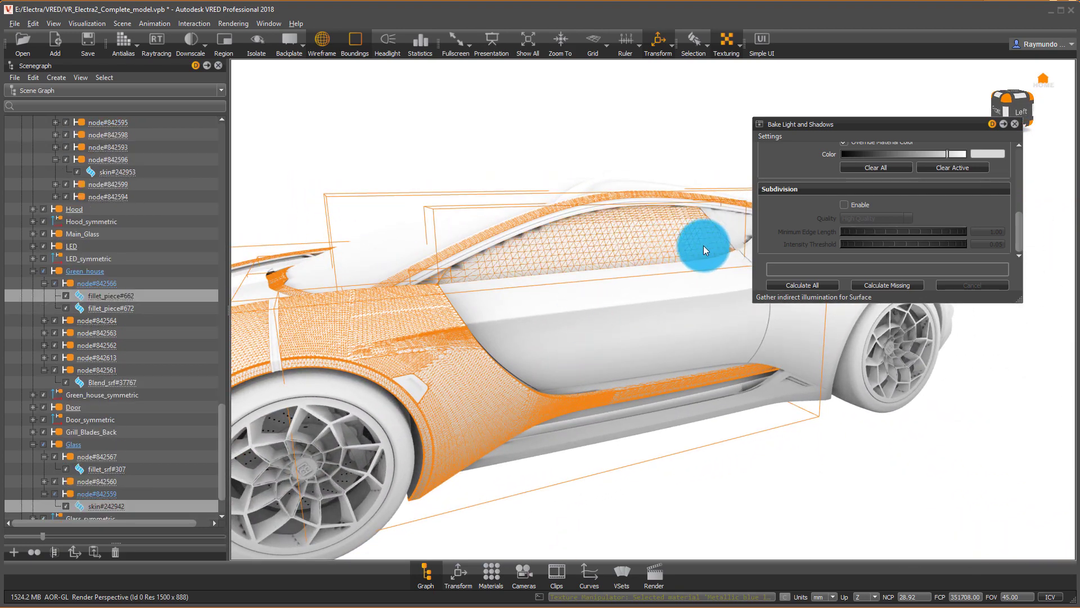
pyautogui.moveTo(738, 226); pyautogui.dragTo(691, 301)
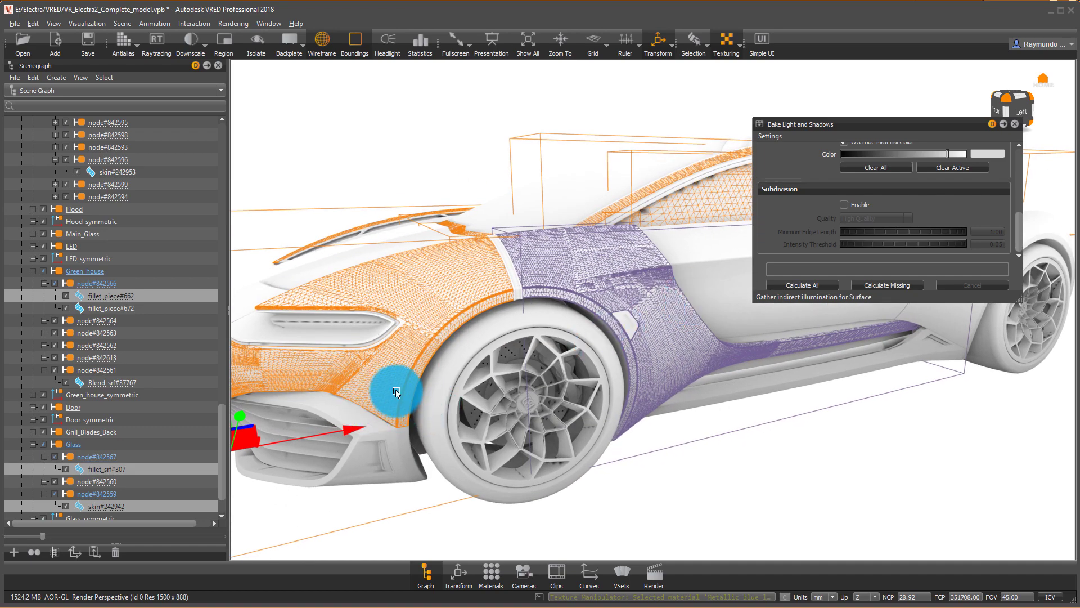
# Add the front grille blades and the front lower trim on both sides to the selection
pyautogui.moveTo(501, 377); pyautogui.dragTo(664, 369)
pyautogui.moveTo(504, 368); pyautogui.dragTo(587, 392)
pyautogui.keyDown('ctrl'); pyautogui.keyDown('shift'); pyautogui.click(581, 415); pyautogui.keyUp('shift'); pyautogui.keyUp('ctrl')
pyautogui.keyDown('ctrl'); pyautogui.keyDown('shift'); pyautogui.click(576, 431); pyautogui.keyUp('shift'); pyautogui.keyUp('ctrl')
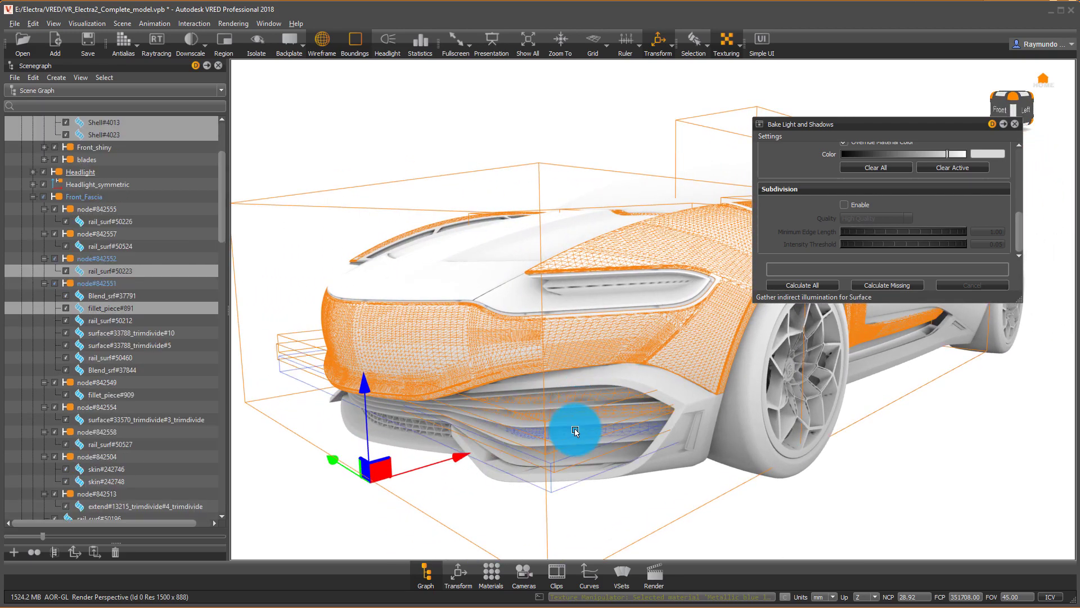
pyautogui.keyDown('ctrl'); pyautogui.keyDown('shift'); pyautogui.click(573, 452); pyautogui.keyUp('shift'); pyautogui.keyUp('ctrl')
pyautogui.keyDown('ctrl'); pyautogui.keyDown('shift'); pyautogui.click(553, 472); pyautogui.keyUp('shift'); pyautogui.keyUp('ctrl')
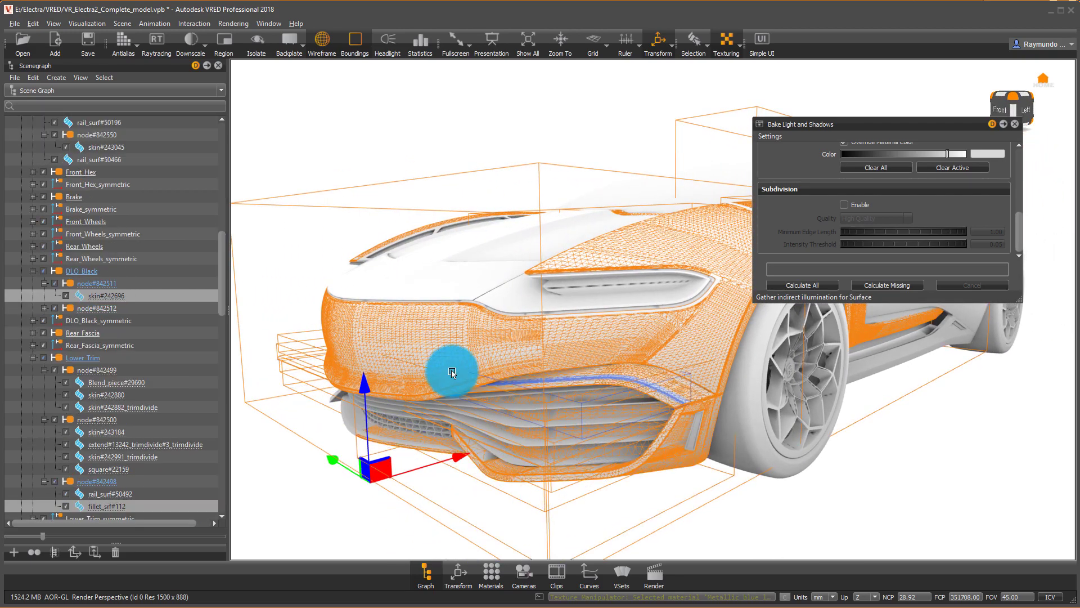
pyautogui.moveTo(478, 353); pyautogui.dragTo(463, 518)
pyautogui.click(467, 515)
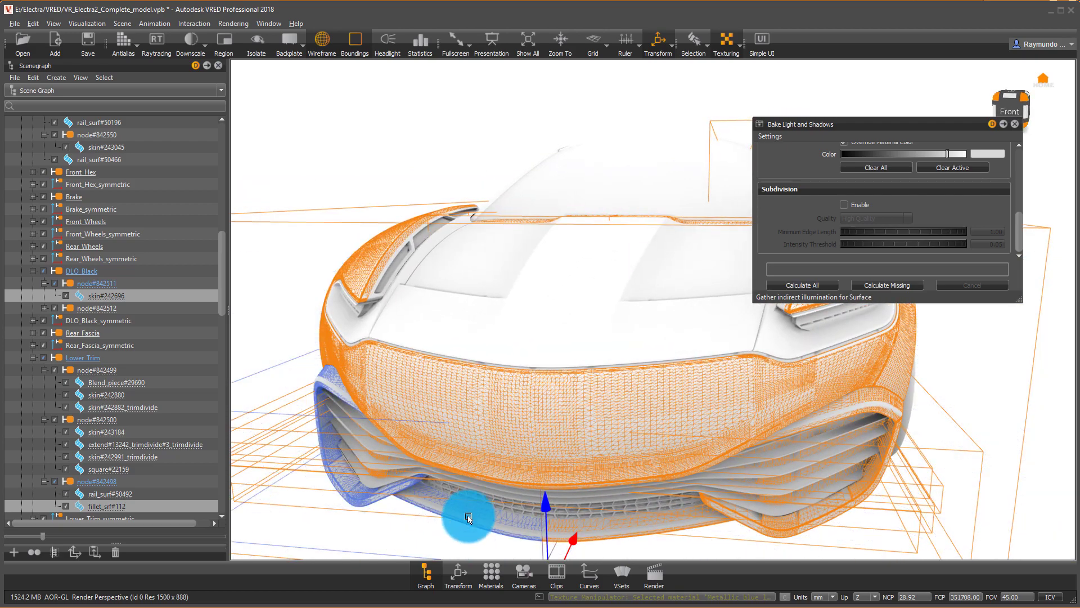
# Add the side window and small quarter window glass on the car's opposite side to the selection
pyautogui.moveTo(428, 283); pyautogui.dragTo(877, 355)
pyautogui.keyDown('ctrl'); pyautogui.keyDown('shift'); pyautogui.click(387, 204); pyautogui.keyUp('shift'); pyautogui.keyUp('ctrl')
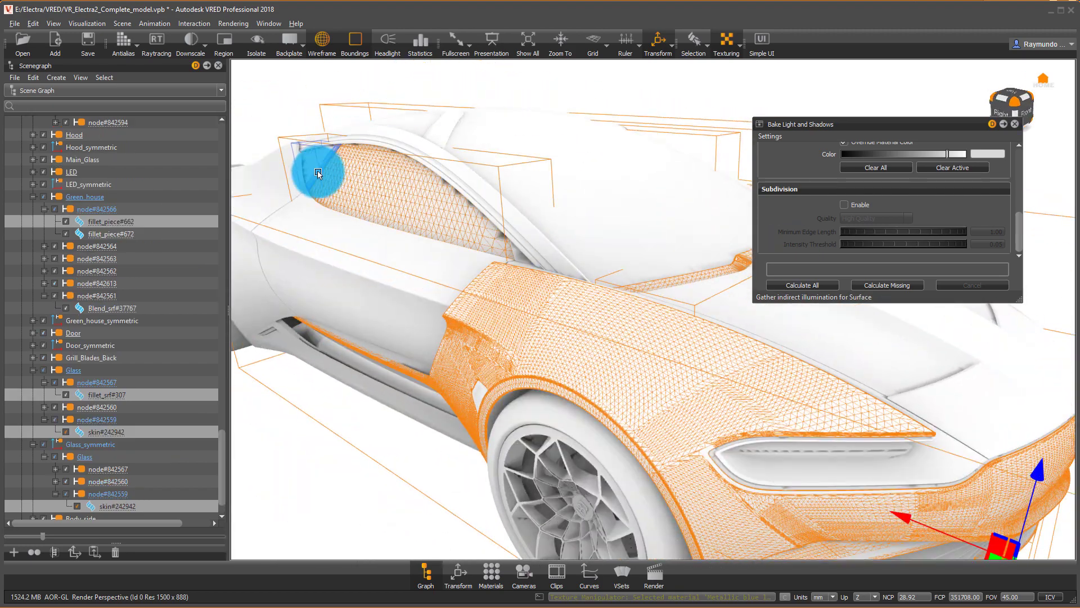
pyautogui.keyDown('ctrl'); pyautogui.keyDown('shift'); pyautogui.click(312, 168); pyautogui.keyUp('shift'); pyautogui.keyUp('ctrl')
# Add the rear lower trim, the rear grille edge surfaces and both halves of the license plate recess to the selection
pyautogui.moveTo(317, 169); pyautogui.dragTo(676, 347)
pyautogui.click(414, 460)
pyautogui.click(605, 467)
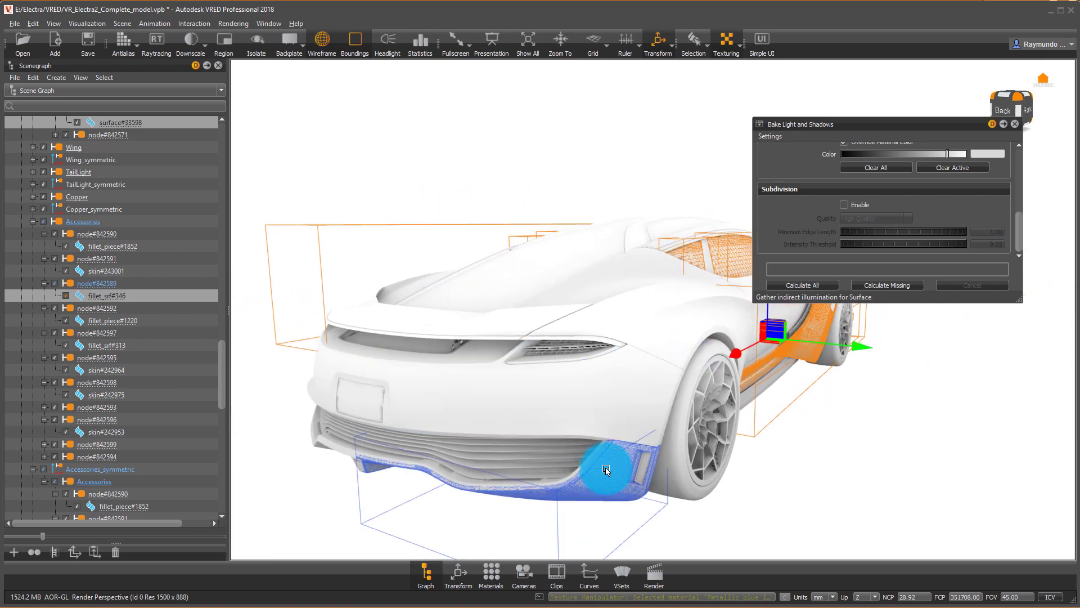
pyautogui.moveTo(463, 478); pyautogui.dragTo(526, 456, button='right')
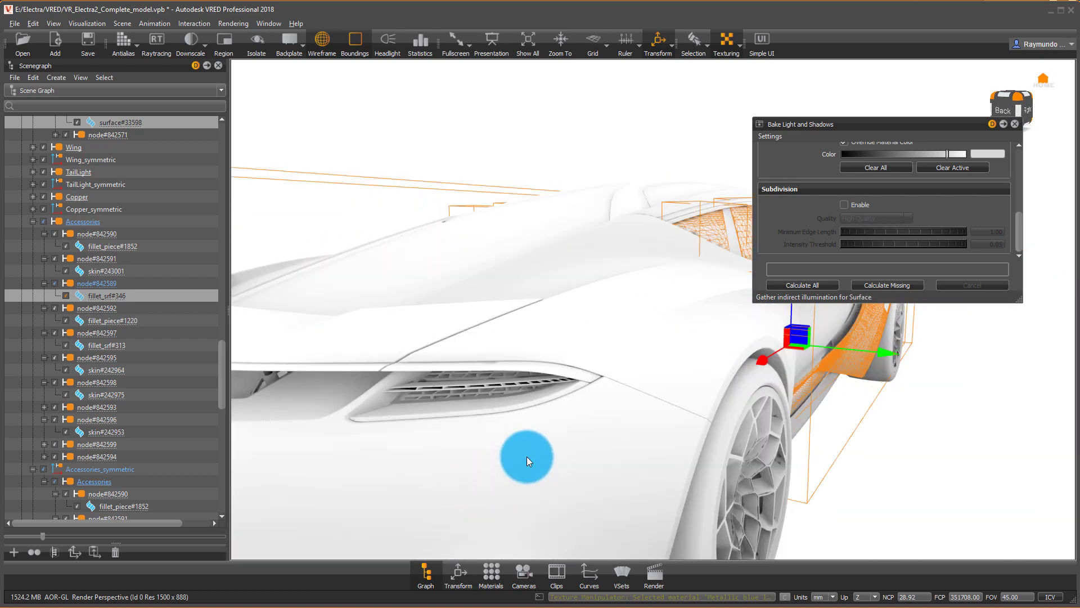
pyautogui.moveTo(526, 457); pyautogui.dragTo(743, 264, button='middle')
pyautogui.click(622, 458)
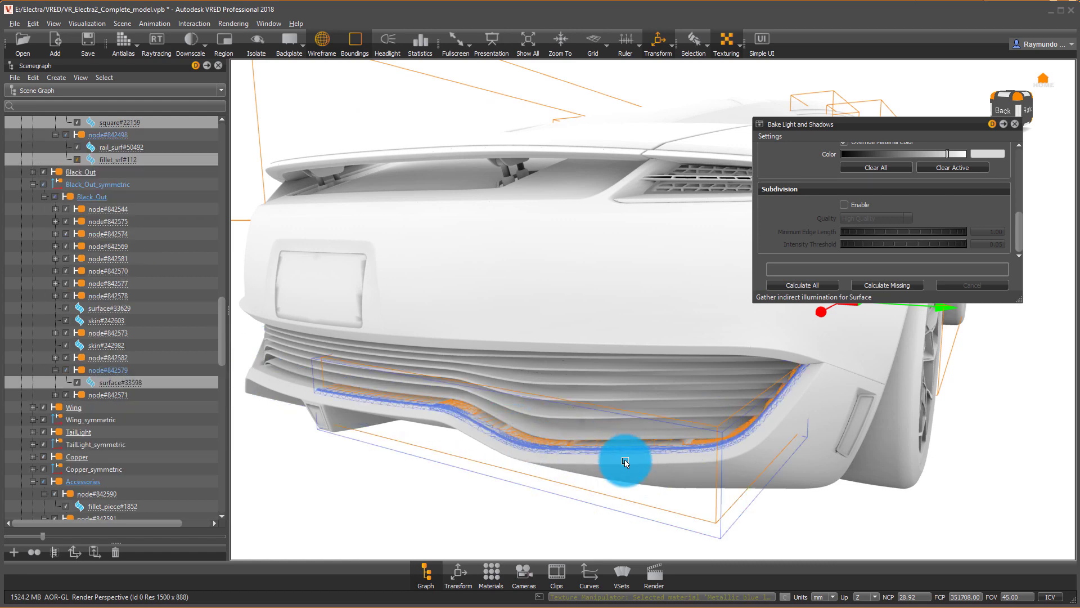
pyautogui.moveTo(627, 464)
pyautogui.mouseDown()
pyautogui.moveTo(453, 369)
pyautogui.moveTo(588, 376)
pyautogui.moveTo(626, 443)
pyautogui.mouseUp()
pyautogui.click(622, 456)
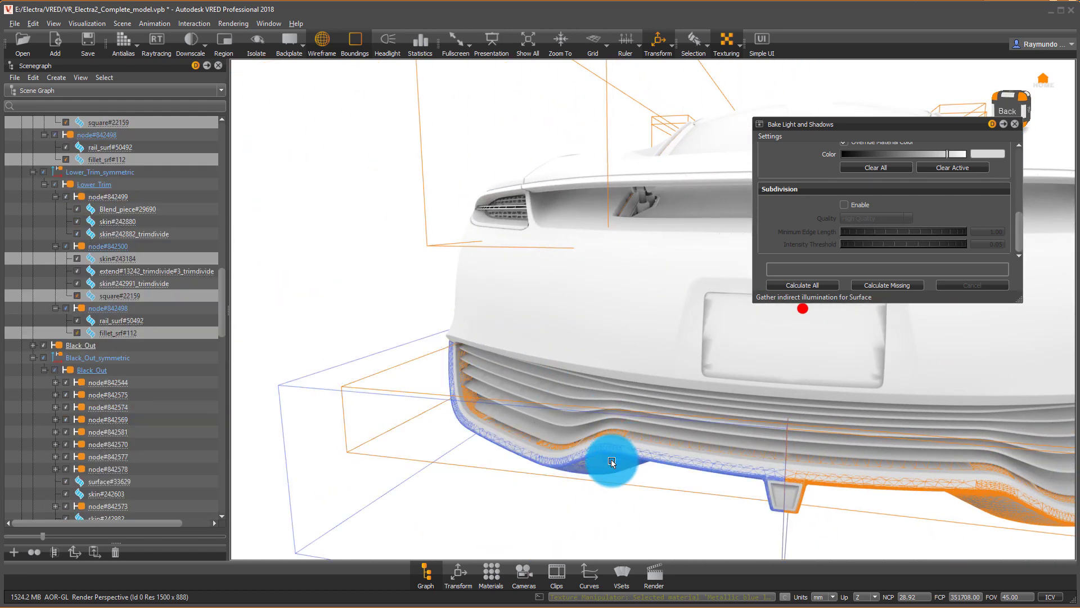
pyautogui.click(815, 349)
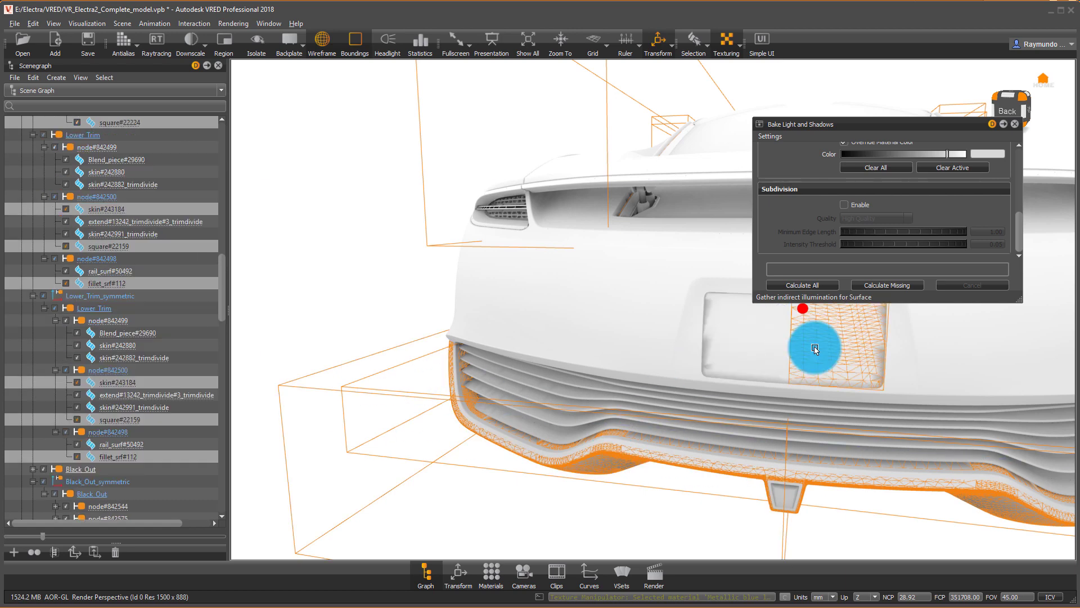
pyautogui.keyDown('shift'); pyautogui.click(749, 349); pyautogui.keyUp('shift')
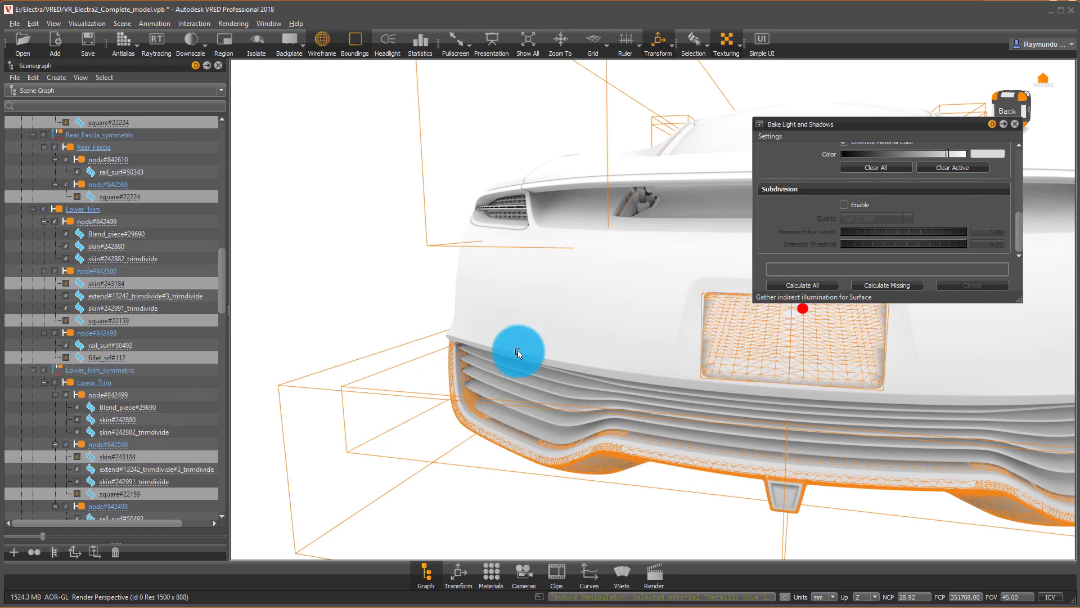
# Enable Subdivision for the bake and choose its quality level
pyautogui.click(843, 205)
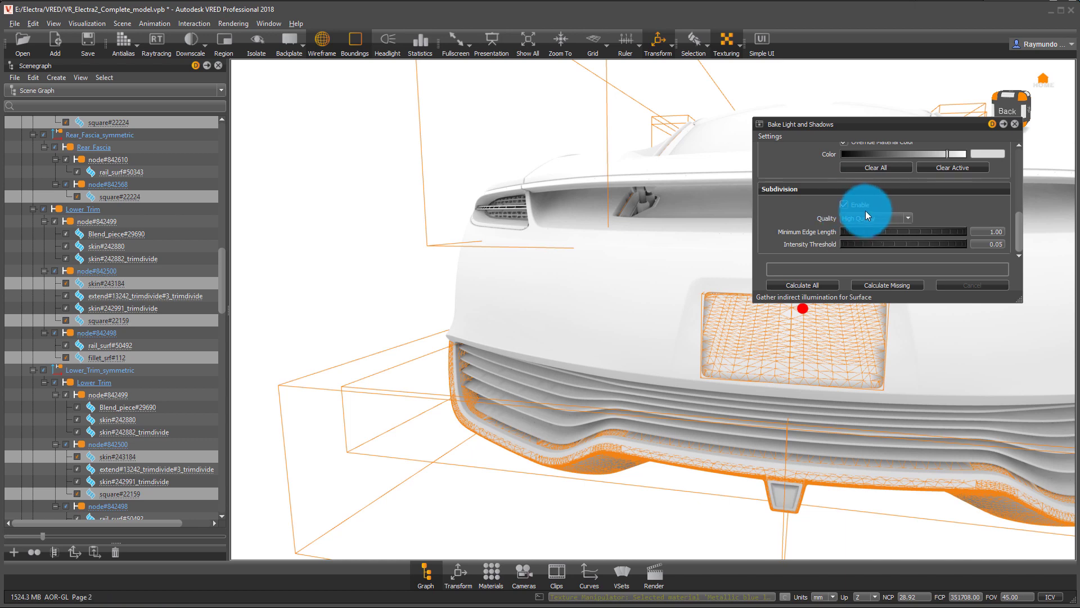
pyautogui.click(890, 223)
pyautogui.click(895, 235)
# Set the indirect illumination quality to High Quality and calculate the bake for the selected parts
pyautogui.scroll(1, 795, 218)
pyautogui.scroll(3, 795, 212)
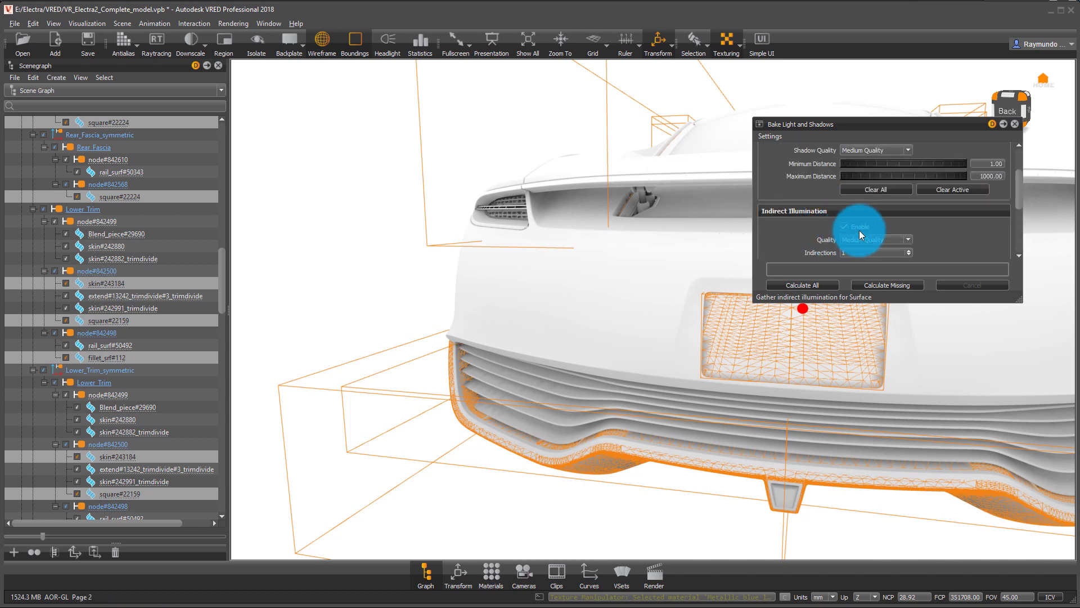
pyautogui.scroll(2, 813, 236)
pyautogui.scroll(-2, 813, 236)
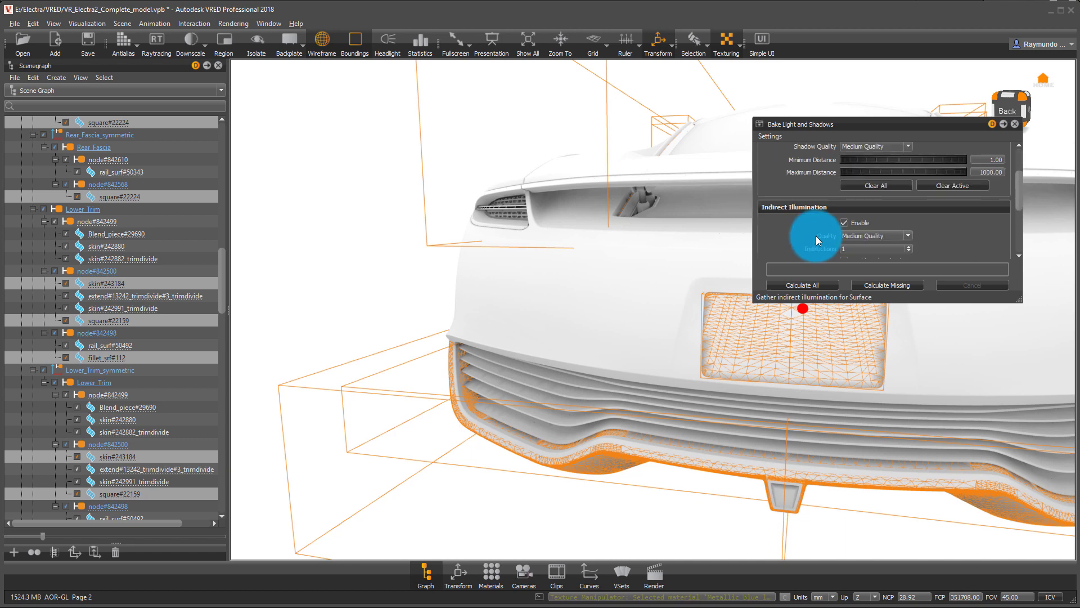
pyautogui.click(872, 236)
pyautogui.click(862, 265)
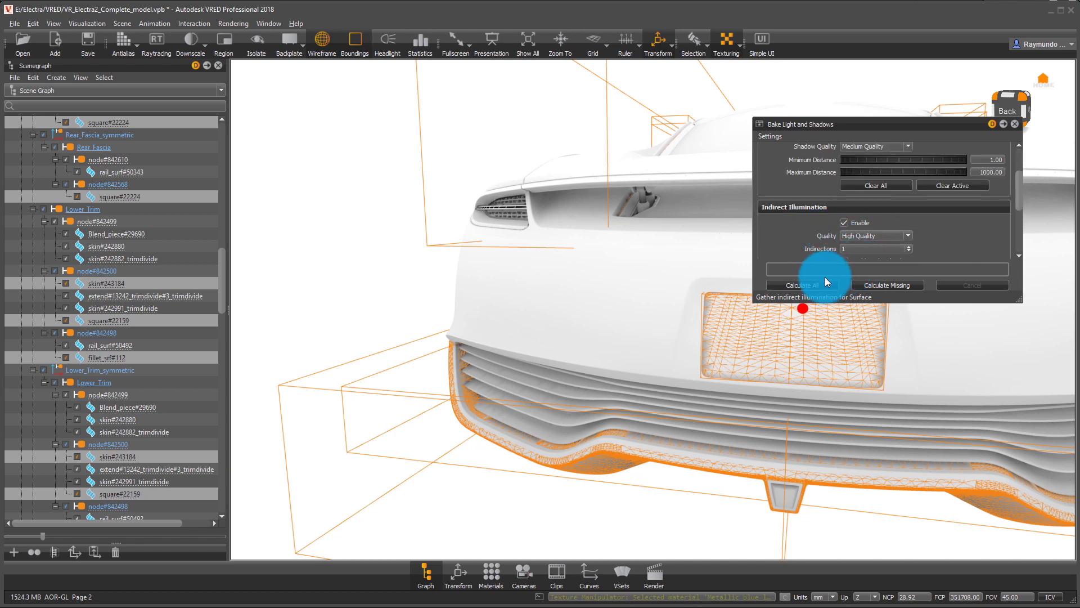
pyautogui.click(816, 285)
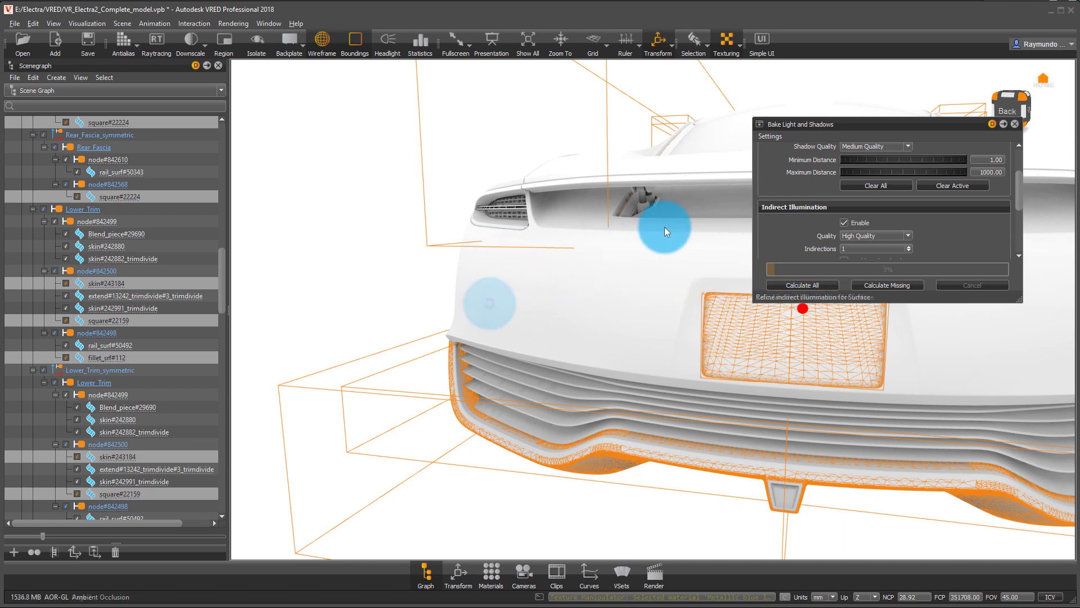
# Select the large windshield glass surface and recalculate its baked light and shadows with the current settings
pyautogui.moveTo(559, 337); pyautogui.dragTo(539, 323)
pyautogui.moveTo(658, 323); pyautogui.dragTo(632, 397)
pyautogui.click(719, 357)
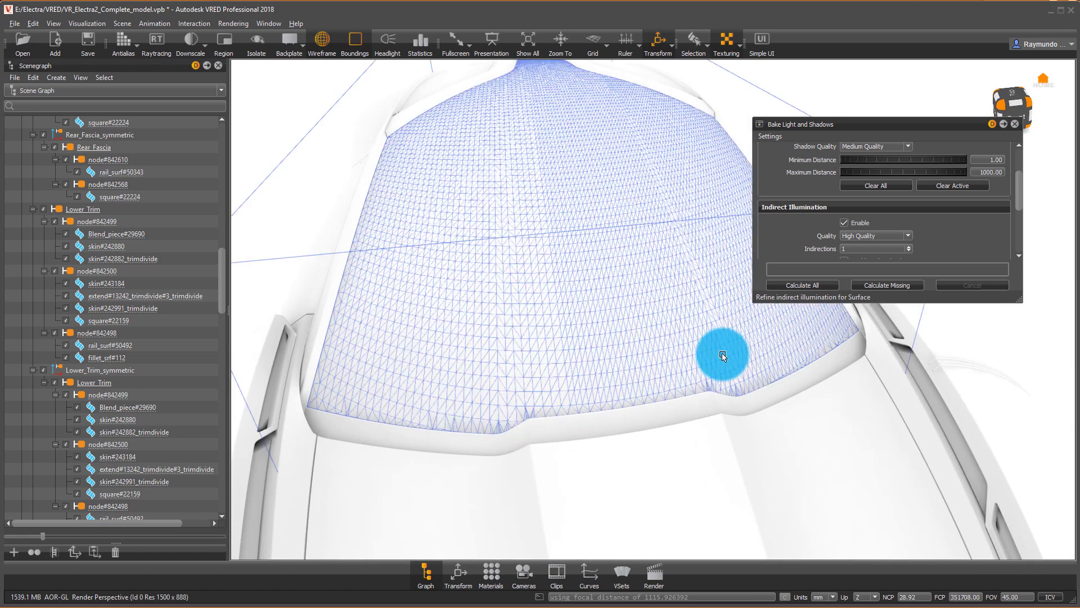
pyautogui.click(805, 288)
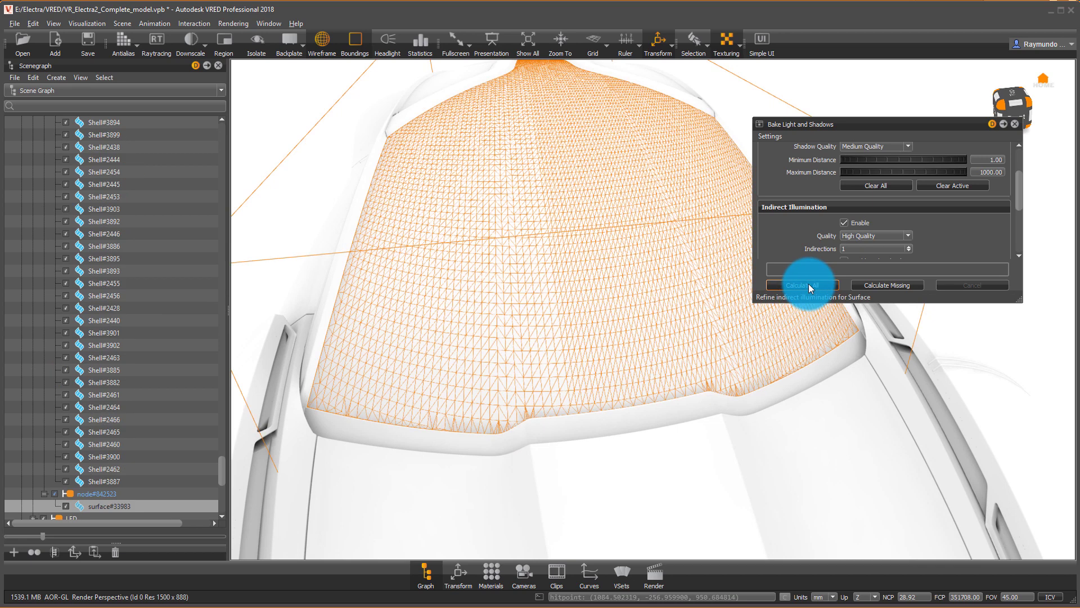
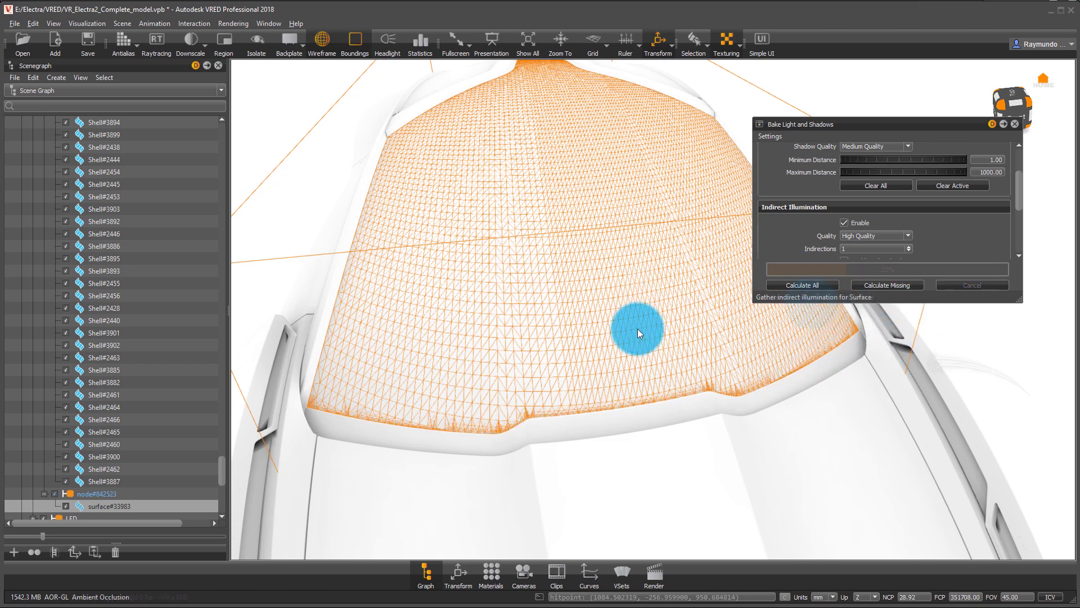
# Return the viewport to Realistic Rendering and inspect the complete car with its baked shading
pyautogui.moveTo(637, 328); pyautogui.dragTo(450, 253)
pyautogui.click(86, 24)
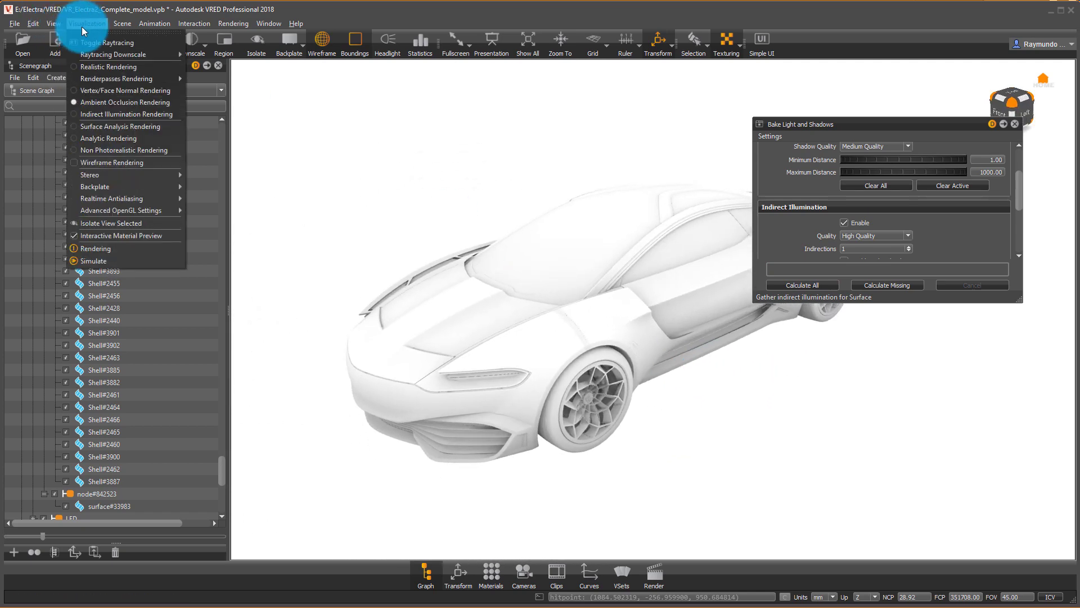
pyautogui.click(107, 66)
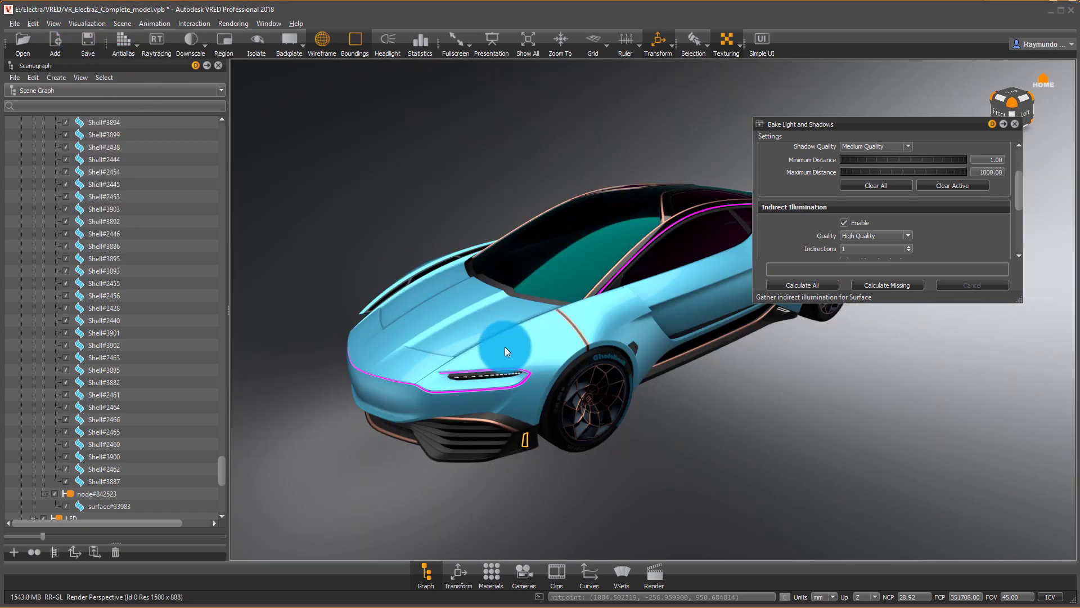
pyautogui.moveTo(505, 346); pyautogui.dragTo(505, 441)
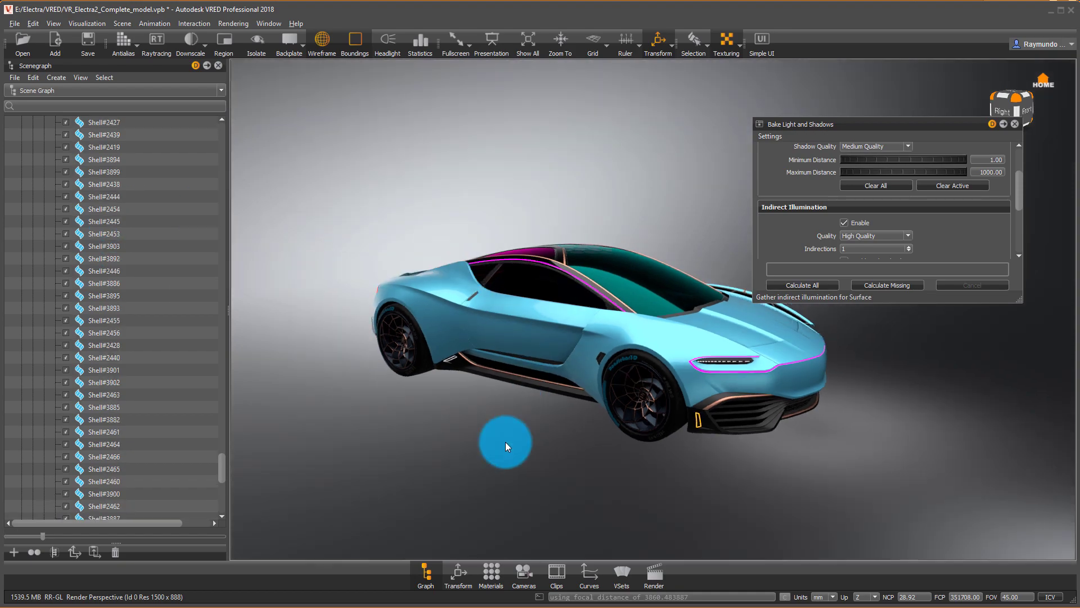
# Select the ShadowPlane and the Environments group, examine their wireframes around the car, and clear the selection
pyautogui.keyDown('shift'); pyautogui.click(516, 434); pyautogui.keyUp('shift')
pyautogui.moveTo(498, 235); pyautogui.dragTo(528, 308)
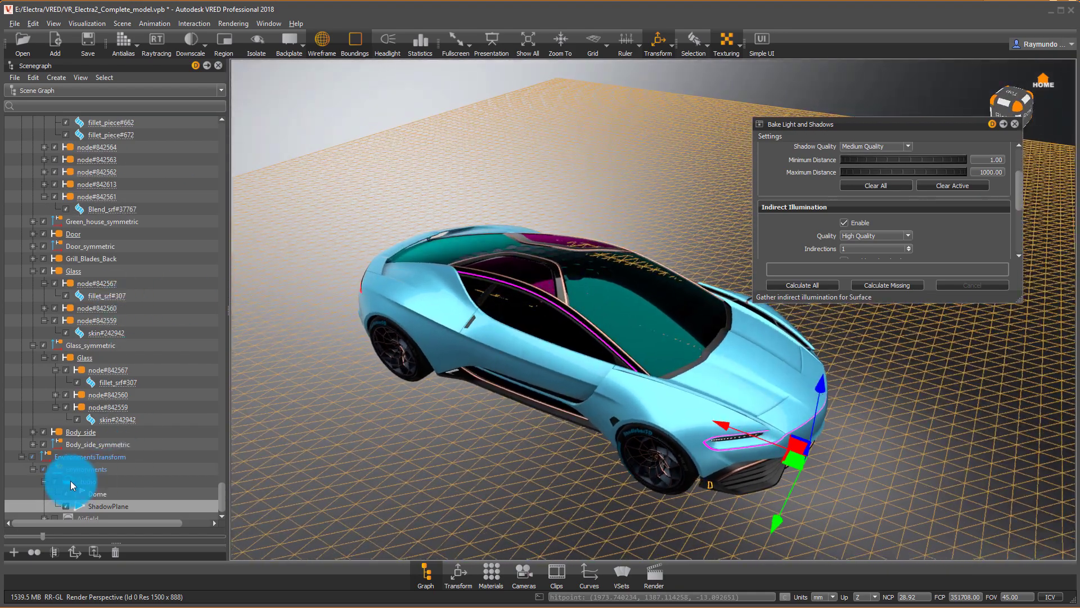
pyautogui.click(83, 468)
pyautogui.moveTo(471, 342); pyautogui.dragTo(512, 323)
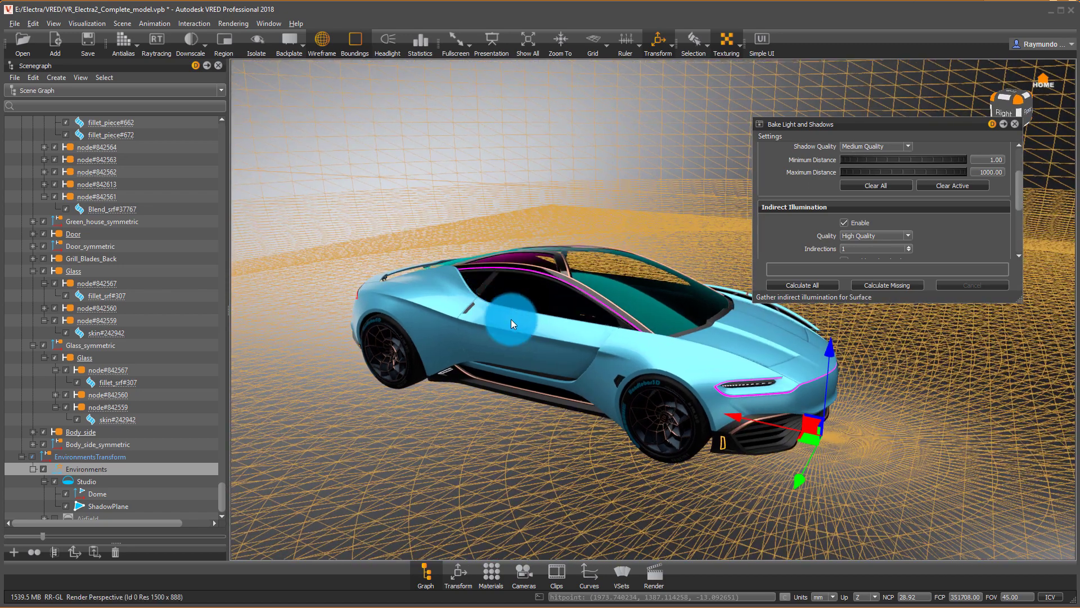
pyautogui.click(131, 504)
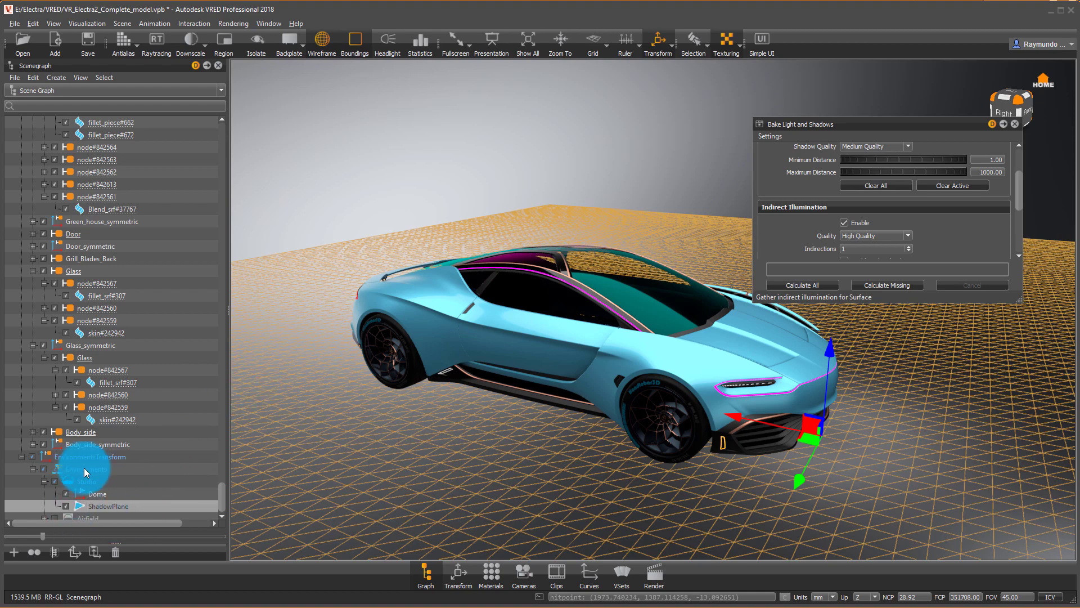
pyautogui.moveTo(473, 400); pyautogui.dragTo(552, 394)
pyautogui.press('Escape')
# Collapse the Grill_Blades group and the car's root .wire node in the scene graph
pyautogui.scroll(15, 25, 246)
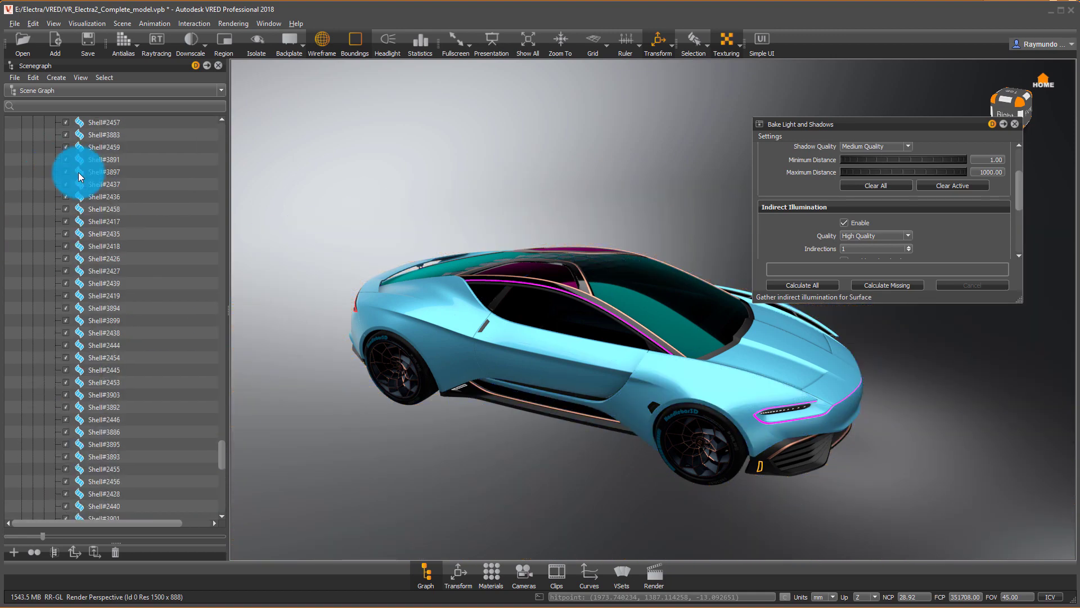
pyautogui.moveTo(226, 445); pyautogui.dragTo(170, 145)
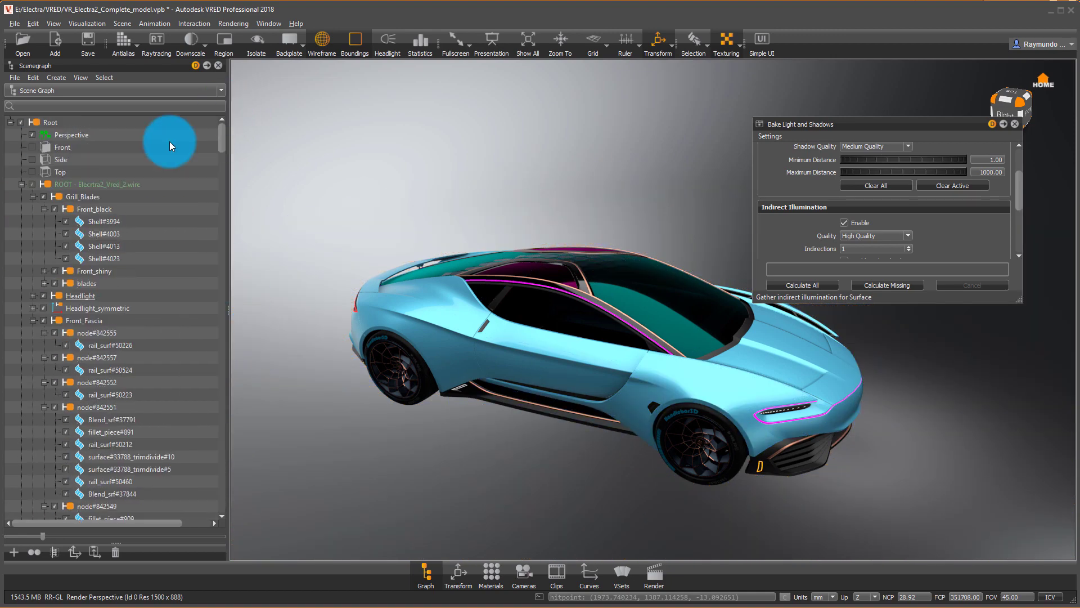
pyautogui.click(34, 198)
pyautogui.click(21, 184)
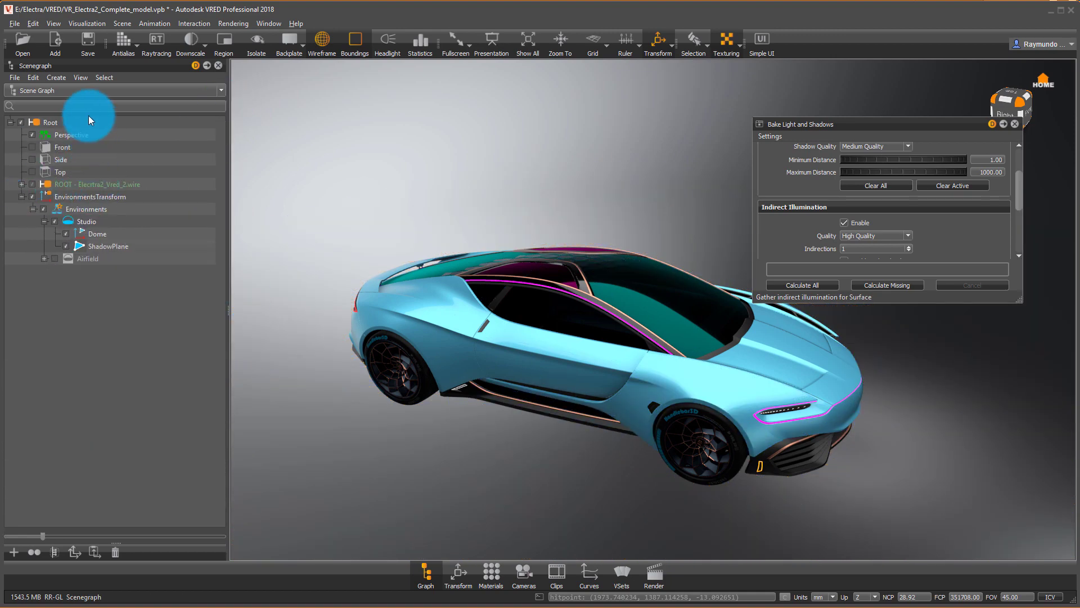
# Create a plane sized 8000 by 6000 with a resolution of 100 by 100
pyautogui.click(59, 76)
pyautogui.moveTo(69, 96)
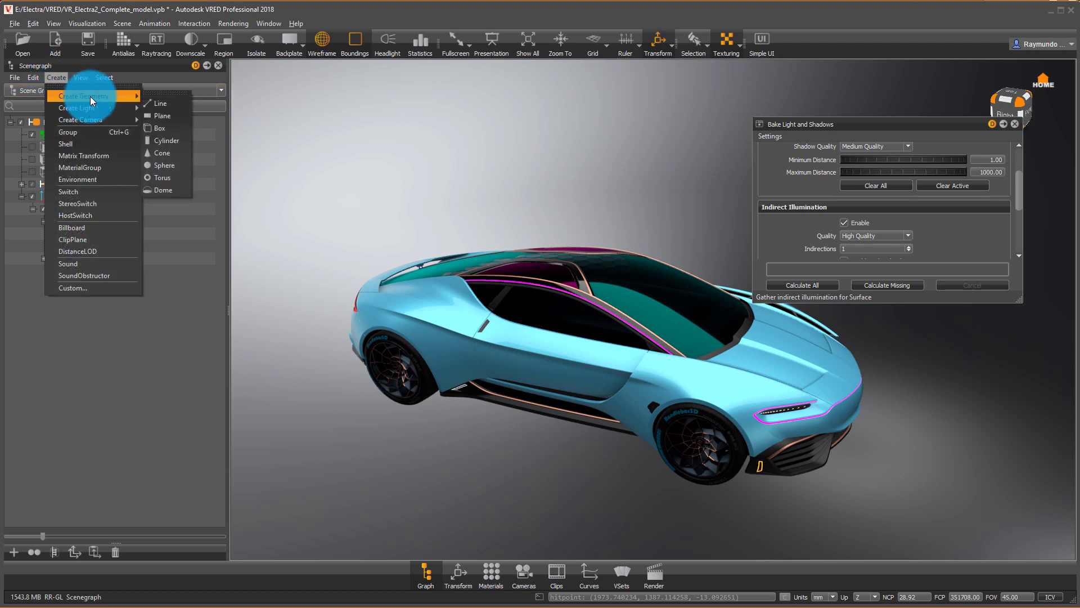
pyautogui.click(167, 117)
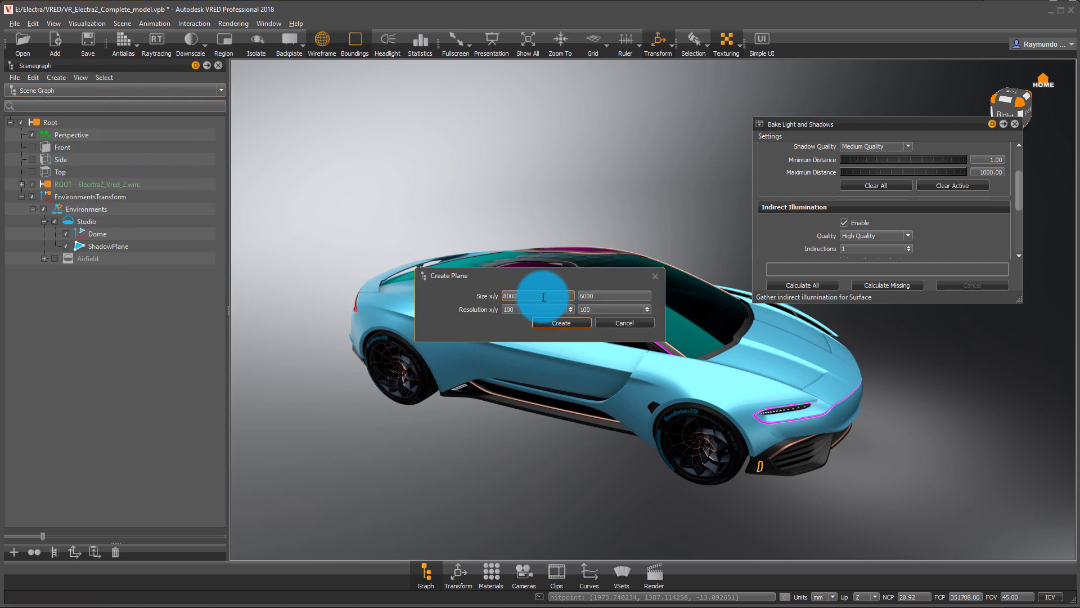
pyautogui.moveTo(542, 279); pyautogui.dragTo(537, 420)
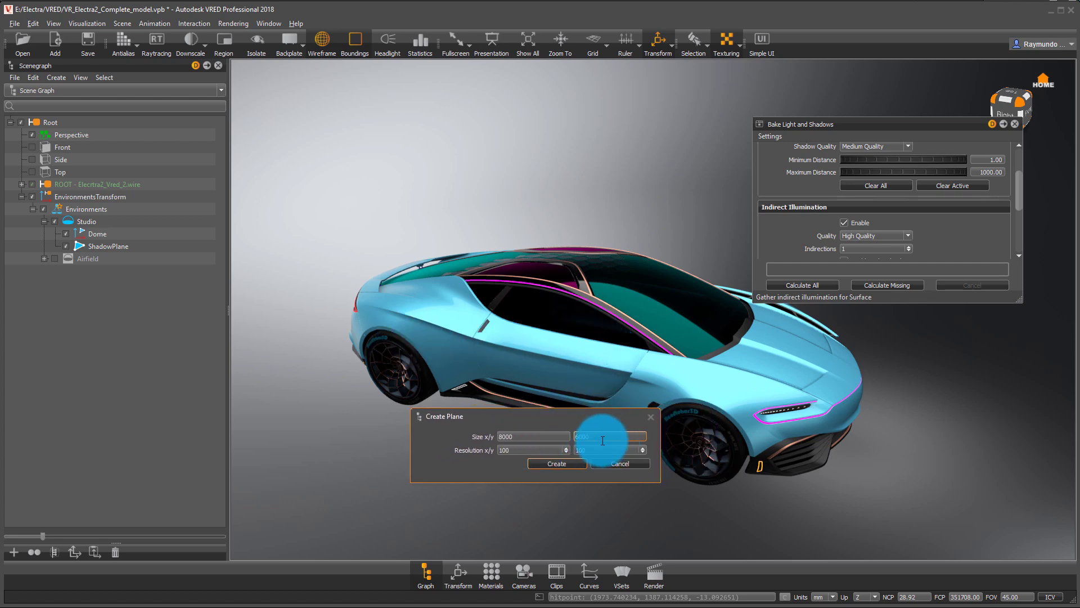
pyautogui.click(572, 465)
# Show the grid and move the new plane lengthwise until it is centred beneath the whole car
pyautogui.moveTo(572, 465); pyautogui.dragTo(454, 34)
pyautogui.moveTo(588, 37); pyautogui.dragTo(529, 315)
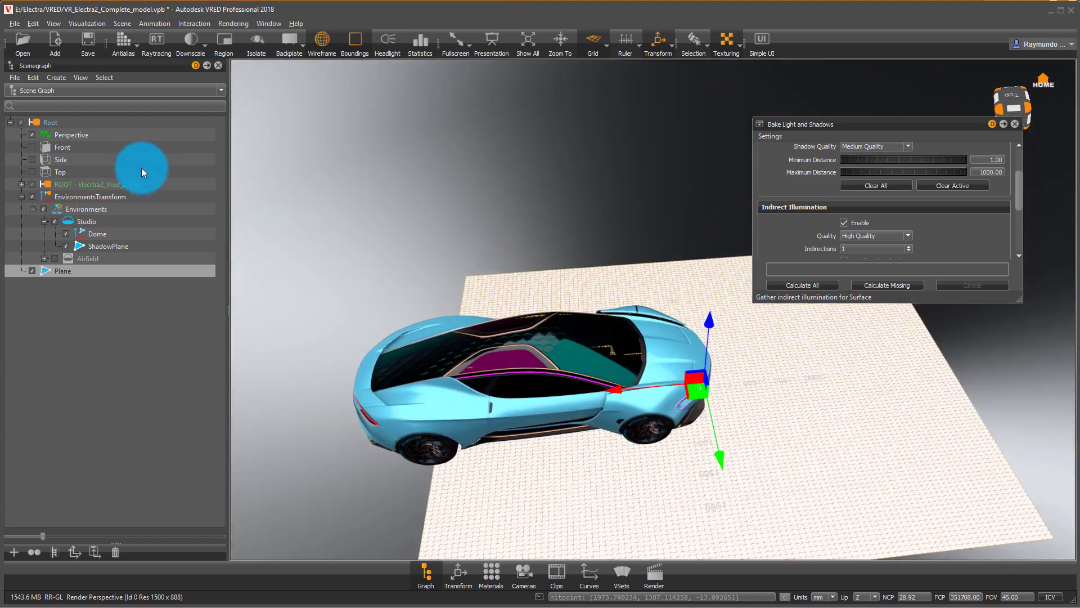
pyautogui.click(83, 183)
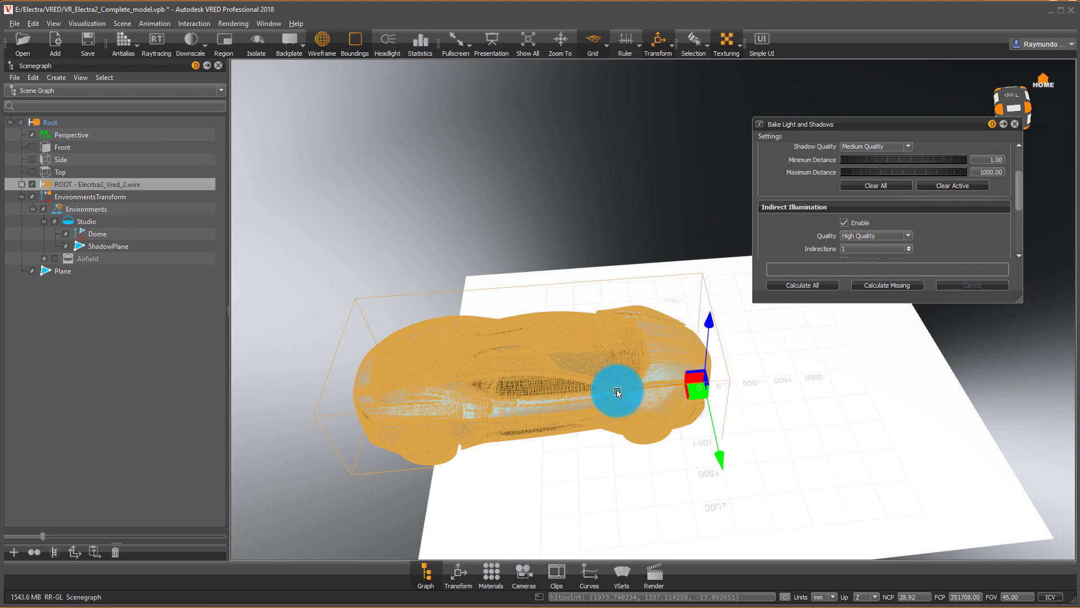
pyautogui.moveTo(618, 393); pyautogui.dragTo(784, 391)
pyautogui.moveTo(688, 447); pyautogui.dragTo(680, 499)
pyautogui.click(681, 500)
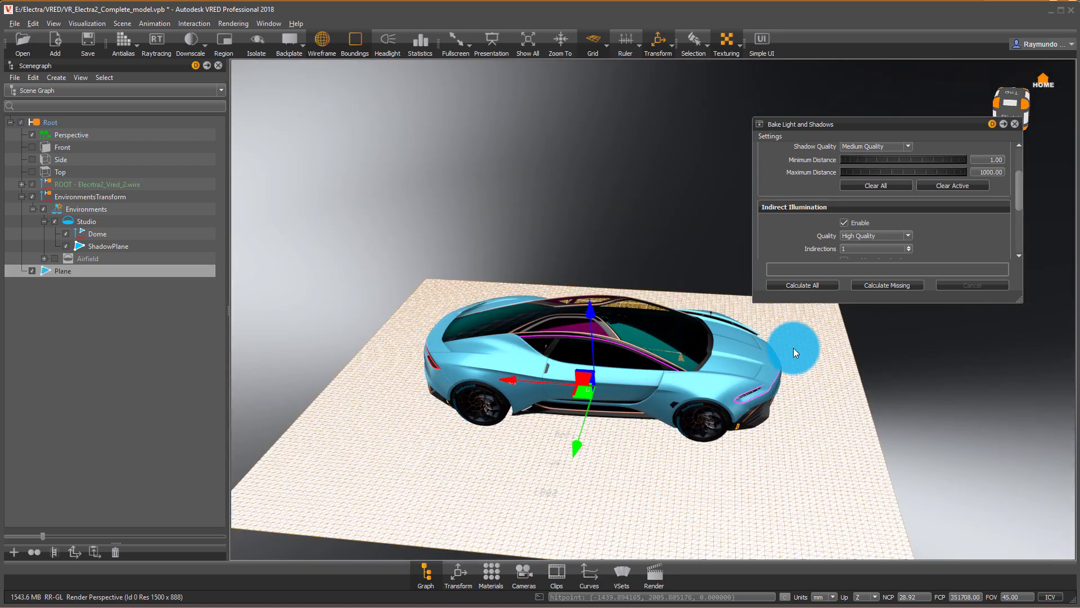
# Check the bake's direct illumination settings, including the shadow quality and the minimum and maximum distances
pyautogui.scroll(3, 1016, 185)
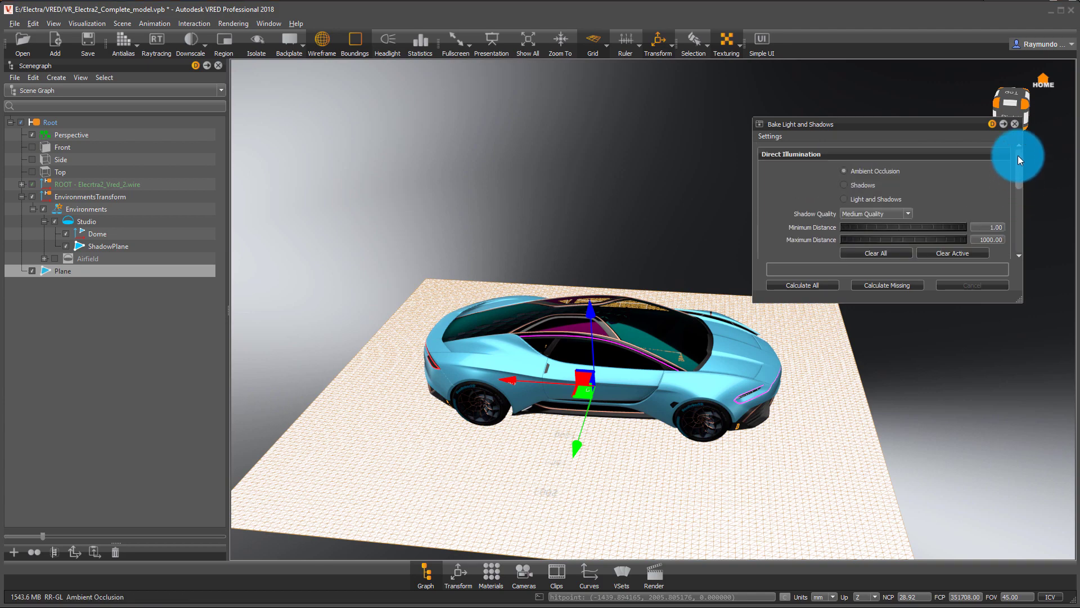
pyautogui.moveTo(1018, 166); pyautogui.dragTo(1018, 173)
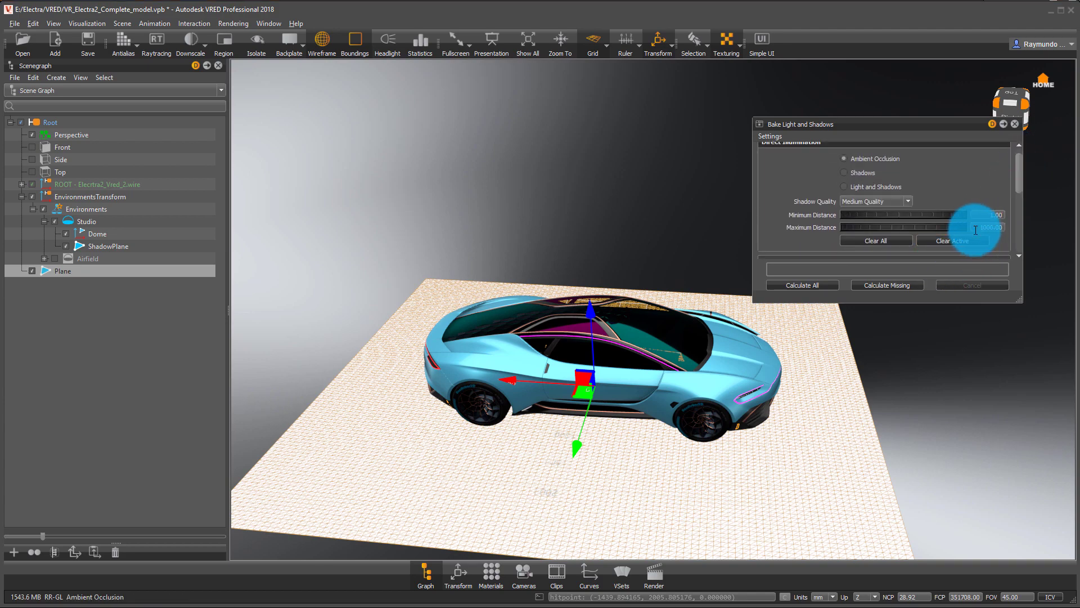
pyautogui.moveTo(979, 226); pyautogui.dragTo(1006, 225)
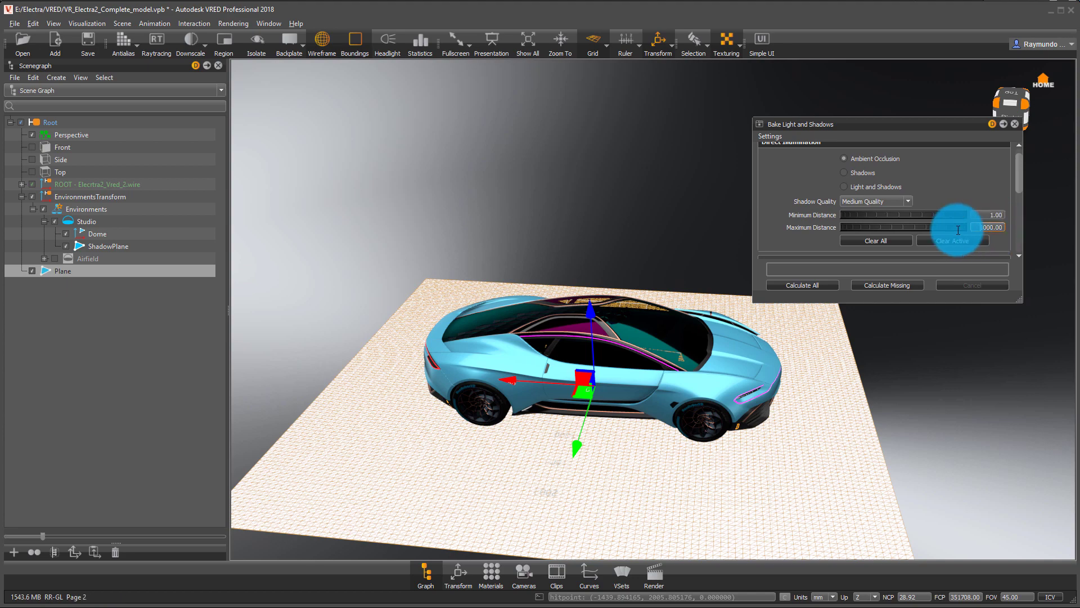
pyautogui.moveTo(819, 415); pyautogui.dragTo(533, 444)
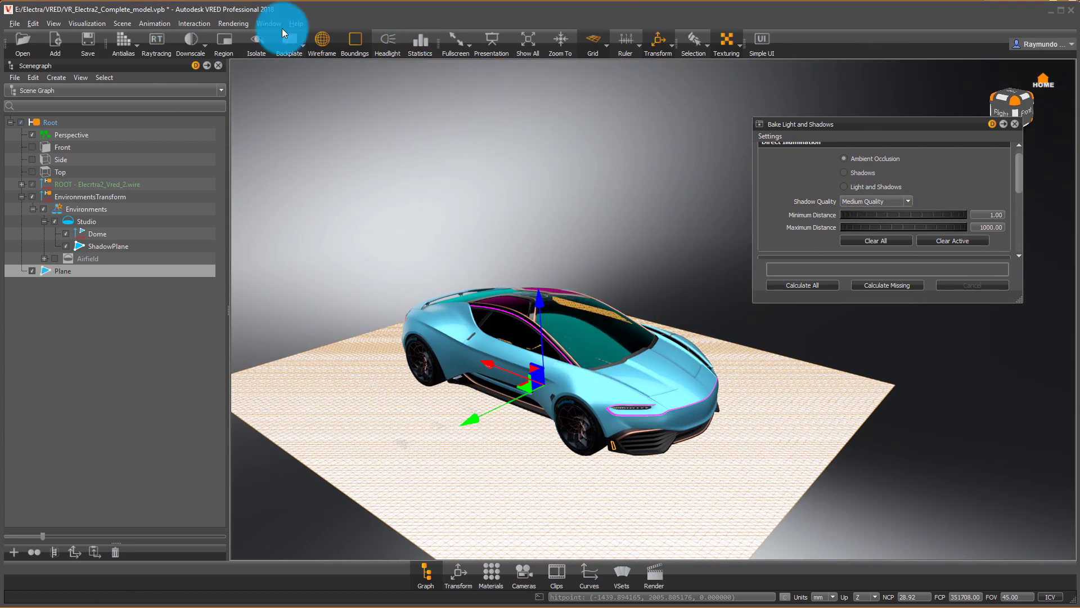
pyautogui.moveTo(627, 289); pyautogui.dragTo(687, 295)
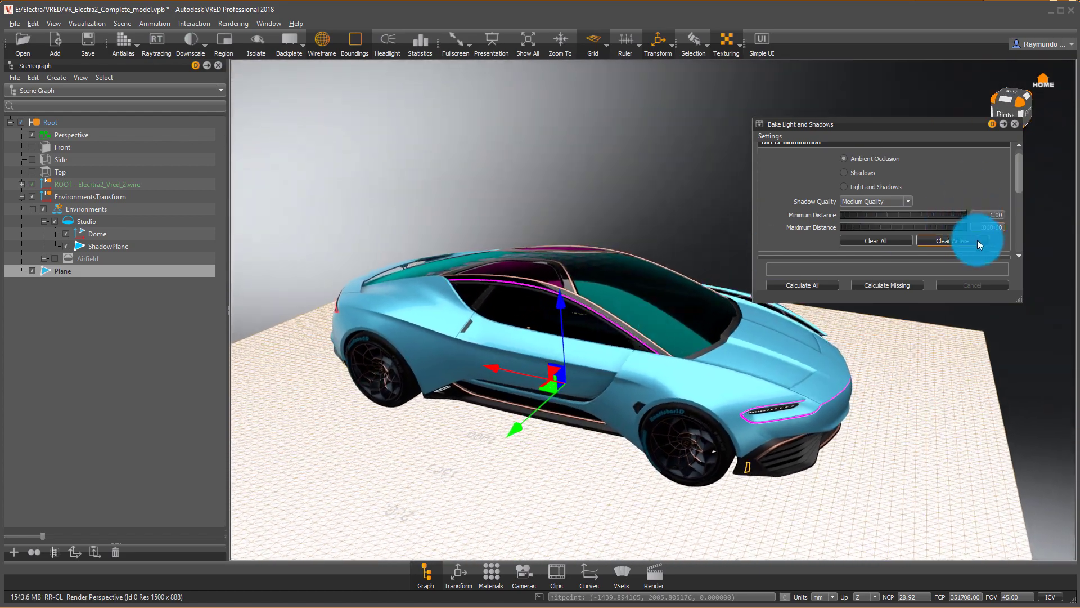
# Calculate the ambient occlusion bake for the selected floor plane, clear the selection, and examine the baked floor
pyautogui.moveTo(405, 369); pyautogui.dragTo(529, 319)
pyautogui.click(804, 286)
pyautogui.moveTo(1021, 182); pyautogui.dragTo(1019, 244)
pyautogui.moveTo(506, 355); pyautogui.dragTo(607, 367)
pyautogui.click(817, 287)
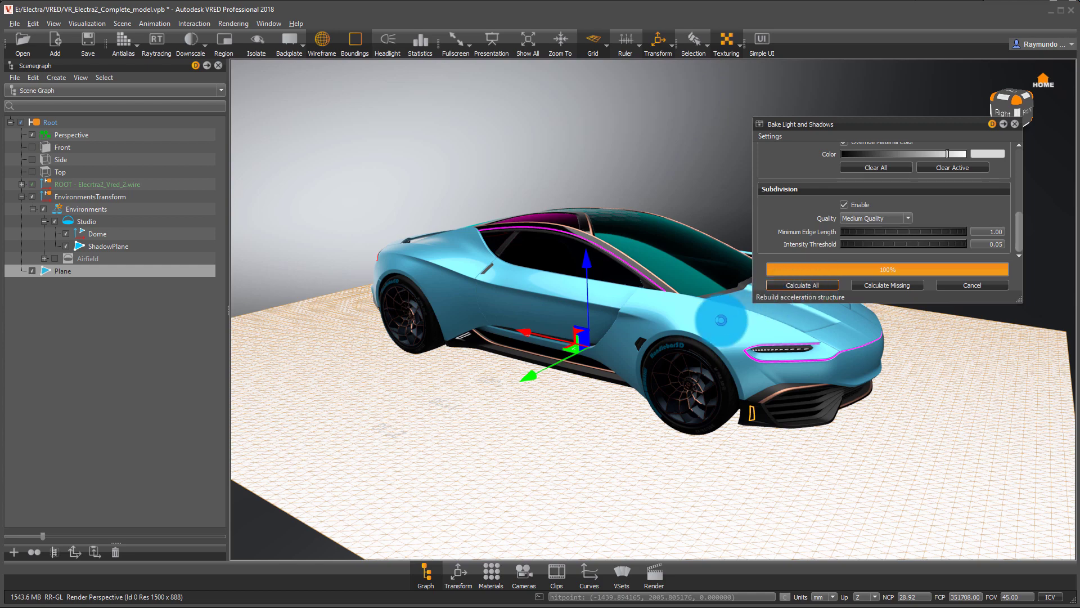
pyautogui.moveTo(599, 395); pyautogui.dragTo(610, 420)
pyautogui.press('Escape')
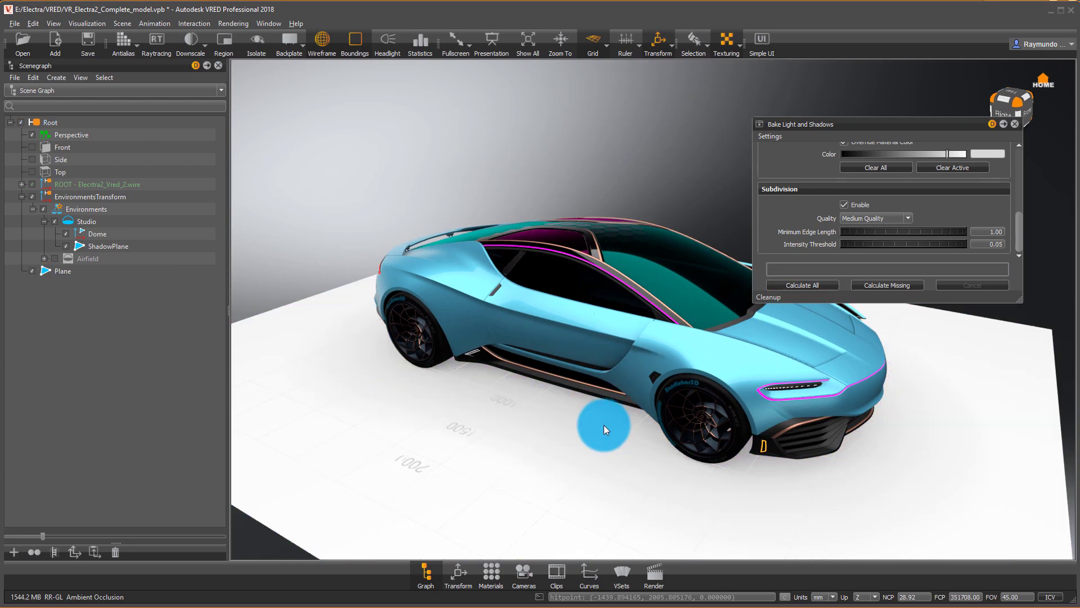
pyautogui.moveTo(603, 425); pyautogui.dragTo(620, 405, button='right')
pyautogui.moveTo(620, 405); pyautogui.dragTo(556, 438)
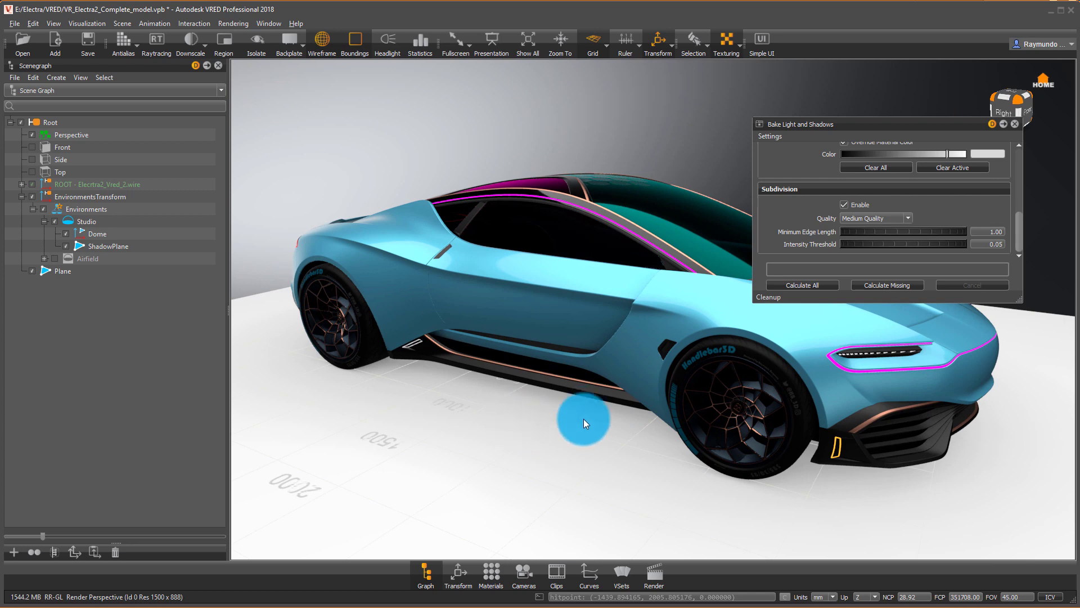
# Assign the existing Shadow material to the white floor plane under the car
pyautogui.click(495, 576)
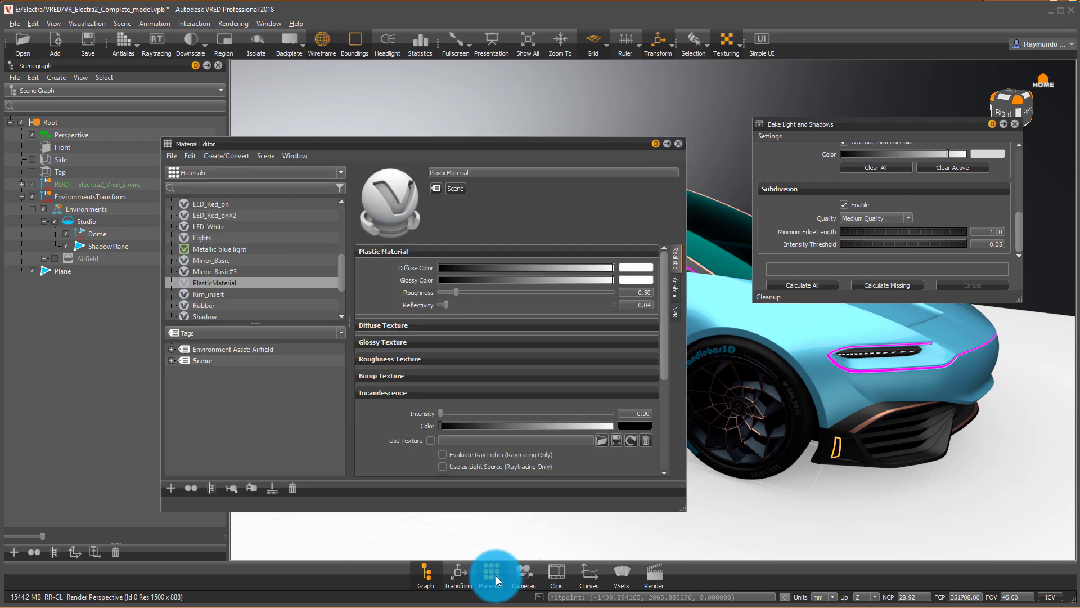
pyautogui.moveTo(498, 156); pyautogui.dragTo(487, 113)
pyautogui.click(325, 251)
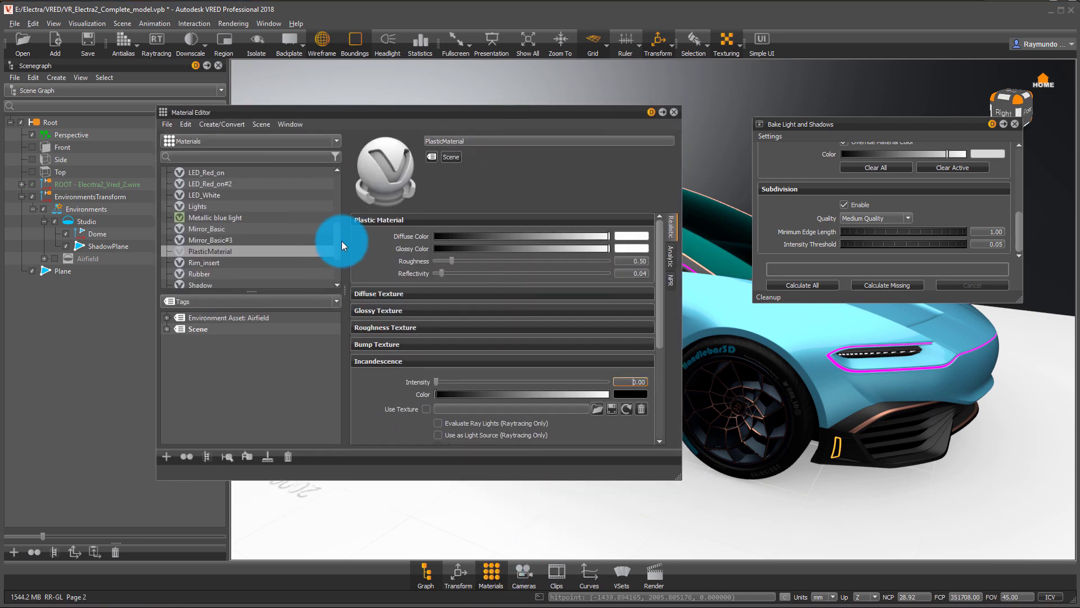
pyautogui.moveTo(342, 246); pyautogui.dragTo(339, 255)
pyautogui.click(225, 241)
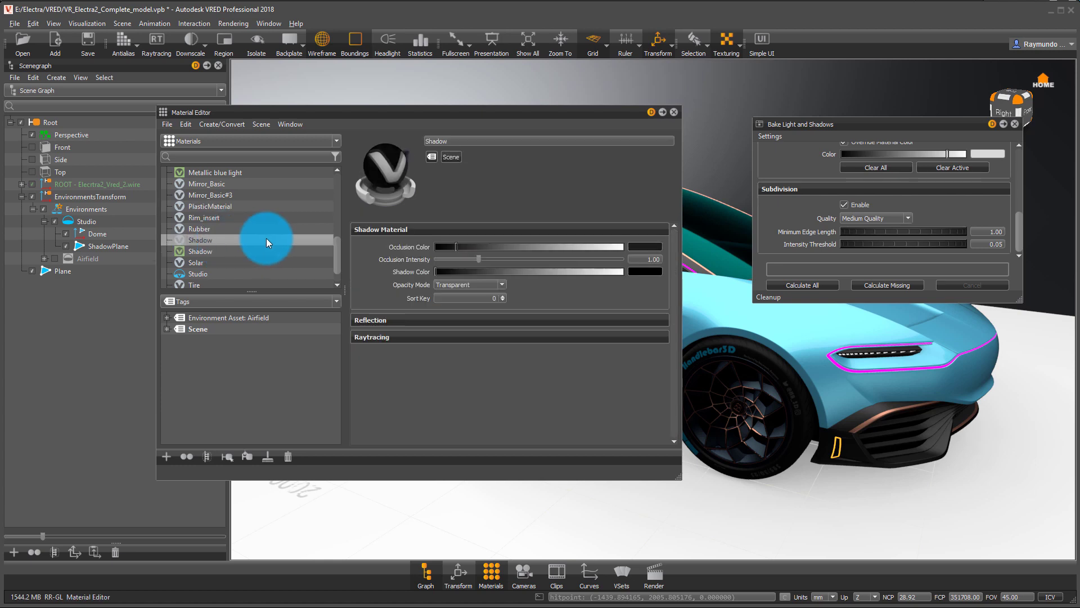
pyautogui.moveTo(217, 238); pyautogui.dragTo(626, 502)
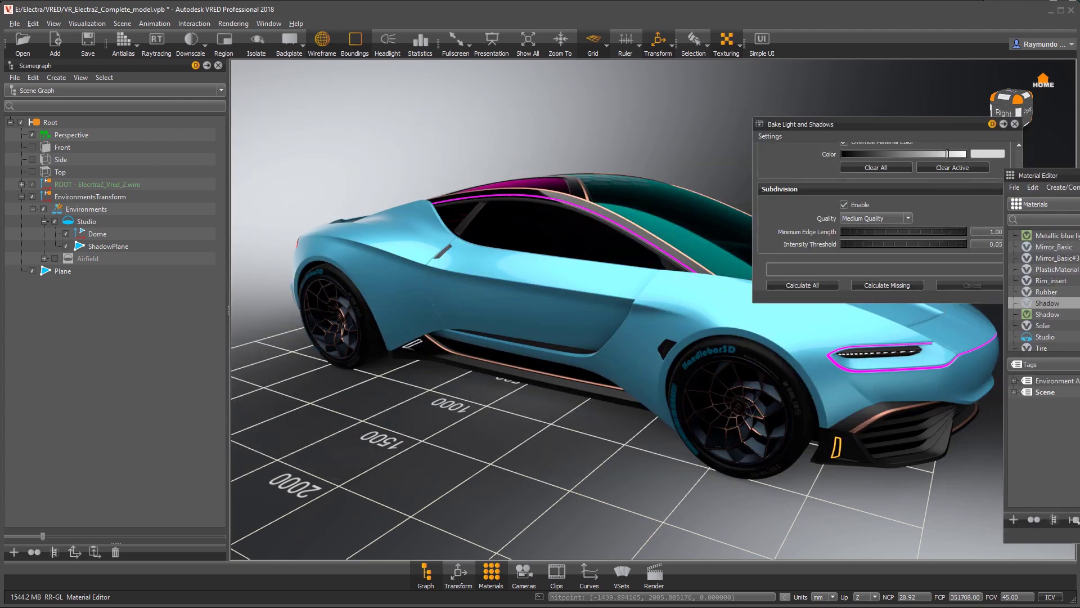
# Hide the grid and view the baked shadow beneath the side of the car
pyautogui.click(535, 263)
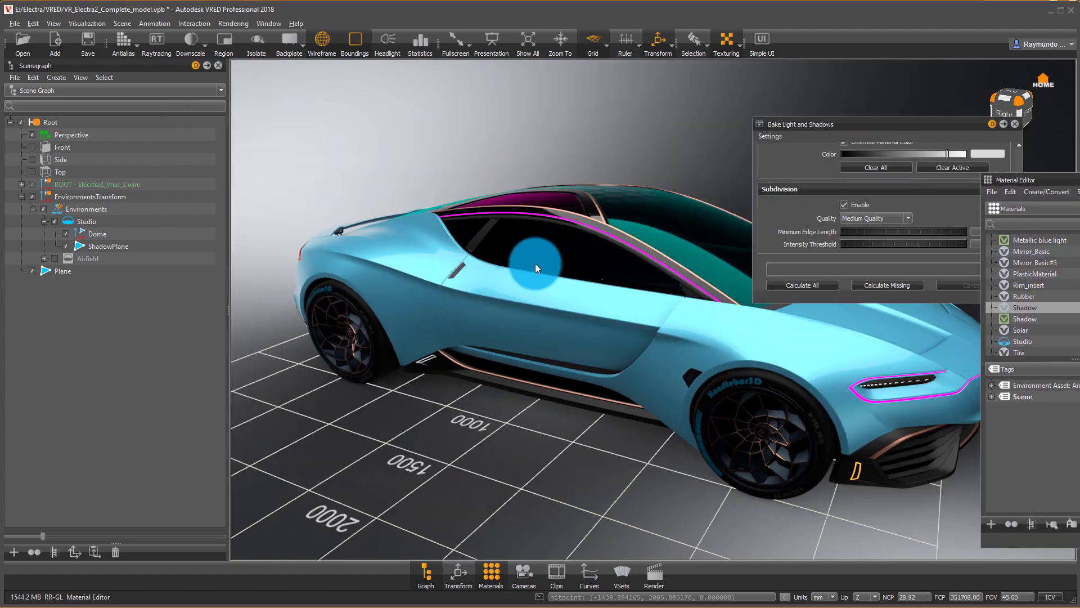
pyautogui.moveTo(535, 263)
pyautogui.mouseDown()
pyautogui.moveTo(560, 257)
pyautogui.moveTo(616, 386)
pyautogui.moveTo(579, 390)
pyautogui.mouseUp()
pyautogui.click(355, 40)
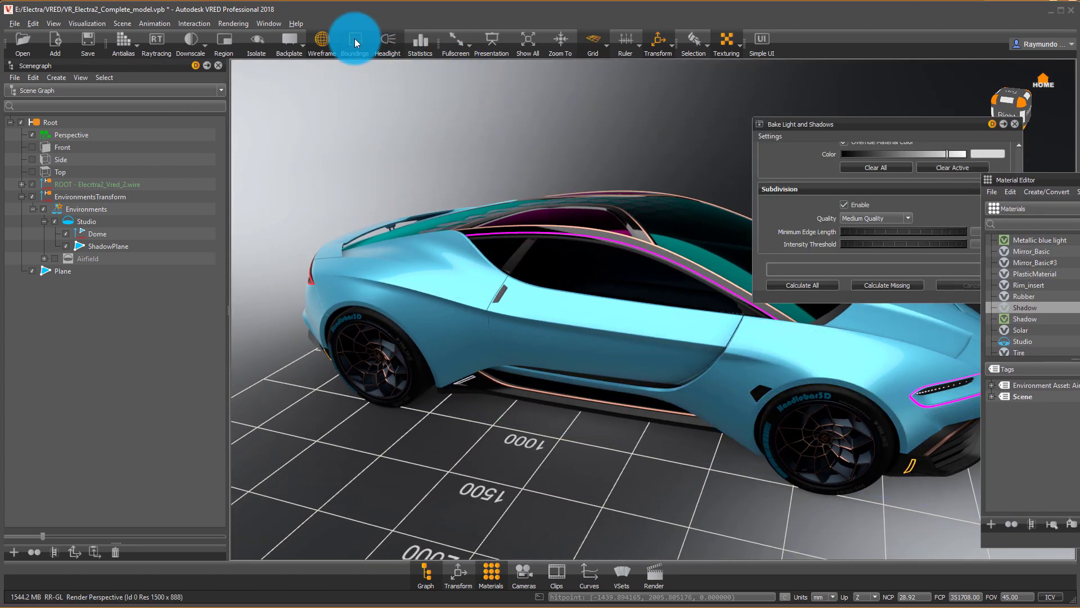
pyautogui.click(593, 42)
pyautogui.keyDown('alt'); pyautogui.moveTo(495, 118); pyautogui.dragTo(512, 251); pyautogui.keyUp('alt')
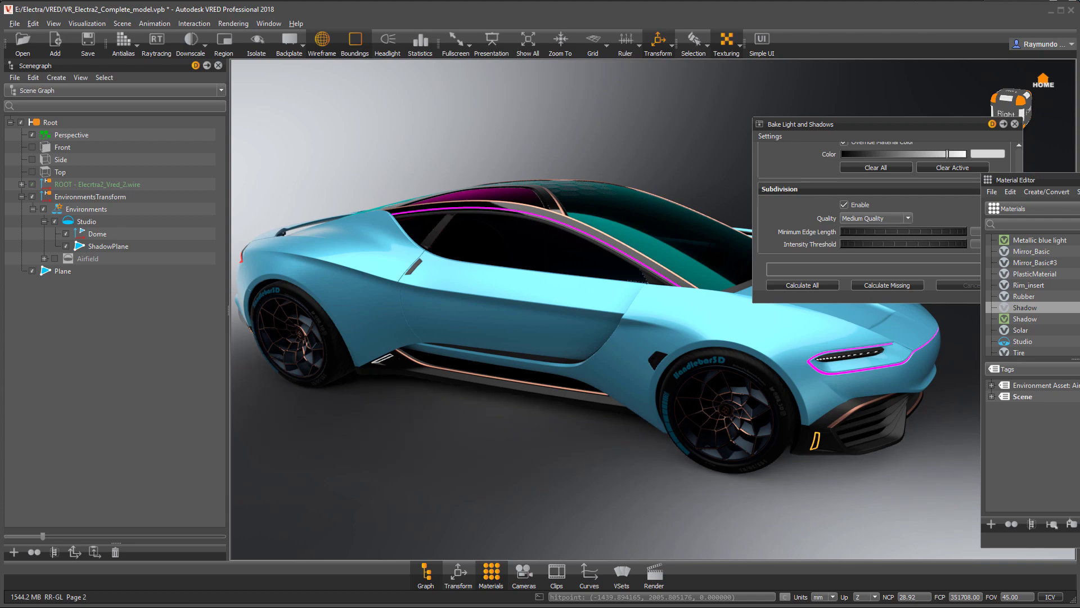
# Close the bake and material windows and inspect the floor shadow from the car's front and other side
pyautogui.moveTo(786, 406)
pyautogui.mouseDown()
pyautogui.moveTo(559, 349)
pyautogui.moveTo(198, 356)
pyautogui.moveTo(306, 379)
pyautogui.moveTo(565, 346)
pyautogui.moveTo(535, 394)
pyautogui.moveTo(305, 378)
pyautogui.moveTo(500, 346)
pyautogui.moveTo(552, 319)
pyautogui.moveTo(559, 366)
pyautogui.moveTo(448, 366)
pyautogui.moveTo(681, 367)
pyautogui.moveTo(636, 380)
pyautogui.moveTo(543, 350)
pyautogui.moveTo(659, 316)
pyautogui.moveTo(742, 373)
pyautogui.moveTo(817, 342)
pyautogui.mouseUp()
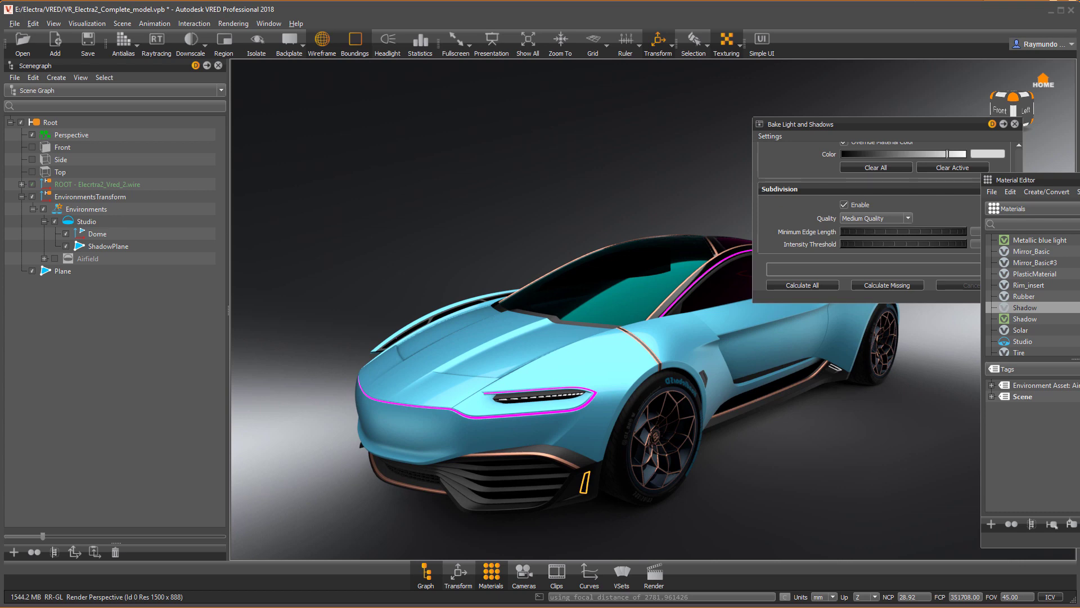
pyautogui.moveTo(785, 325); pyautogui.dragTo(666, 409)
pyautogui.click(1016, 124)
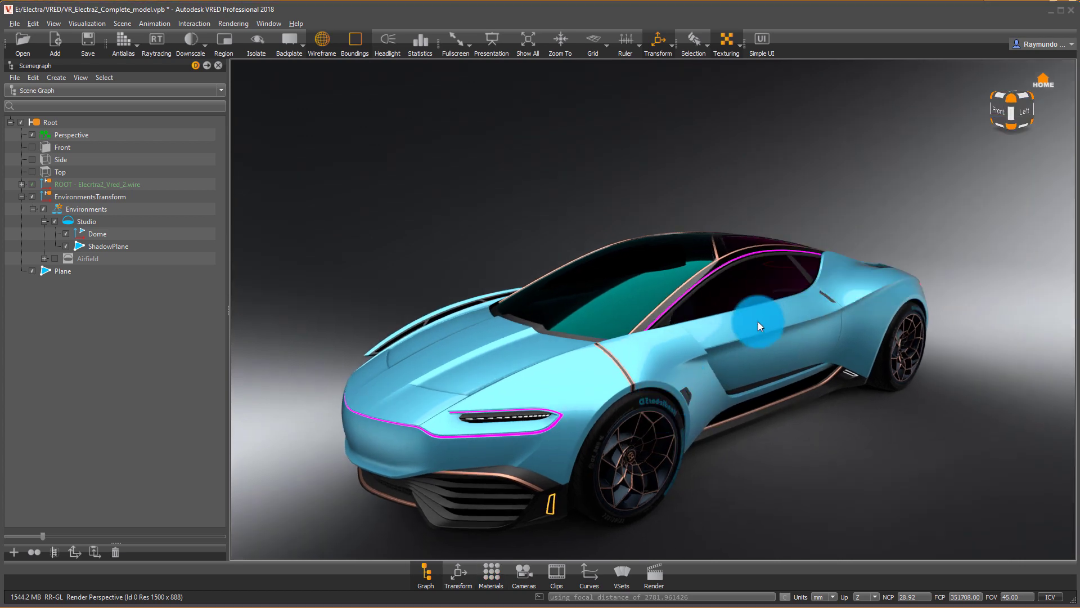
pyautogui.moveTo(757, 322)
pyautogui.mouseDown()
pyautogui.moveTo(806, 285)
pyautogui.moveTo(717, 286)
pyautogui.moveTo(829, 285)
pyautogui.moveTo(312, 285)
pyautogui.moveTo(764, 283)
pyautogui.moveTo(530, 334)
pyautogui.moveTo(835, 220)
pyautogui.moveTo(572, 347)
pyautogui.moveTo(785, 290)
pyautogui.moveTo(681, 318)
pyautogui.moveTo(454, 220)
pyautogui.moveTo(864, 217)
pyautogui.moveTo(488, 248)
pyautogui.moveTo(656, 253)
pyautogui.moveTo(487, 233)
pyautogui.mouseUp()
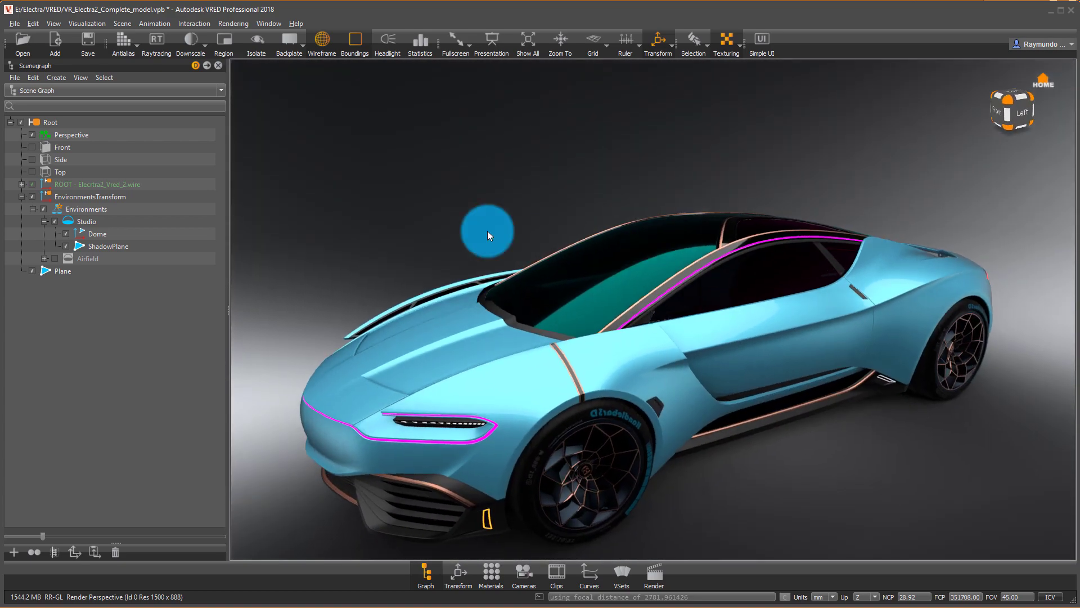
# Move the baked Plane into the car's root .wire node in the scene graph and check where its shadow falls
pyautogui.click(90, 269)
pyautogui.moveTo(593, 368); pyautogui.dragTo(741, 341)
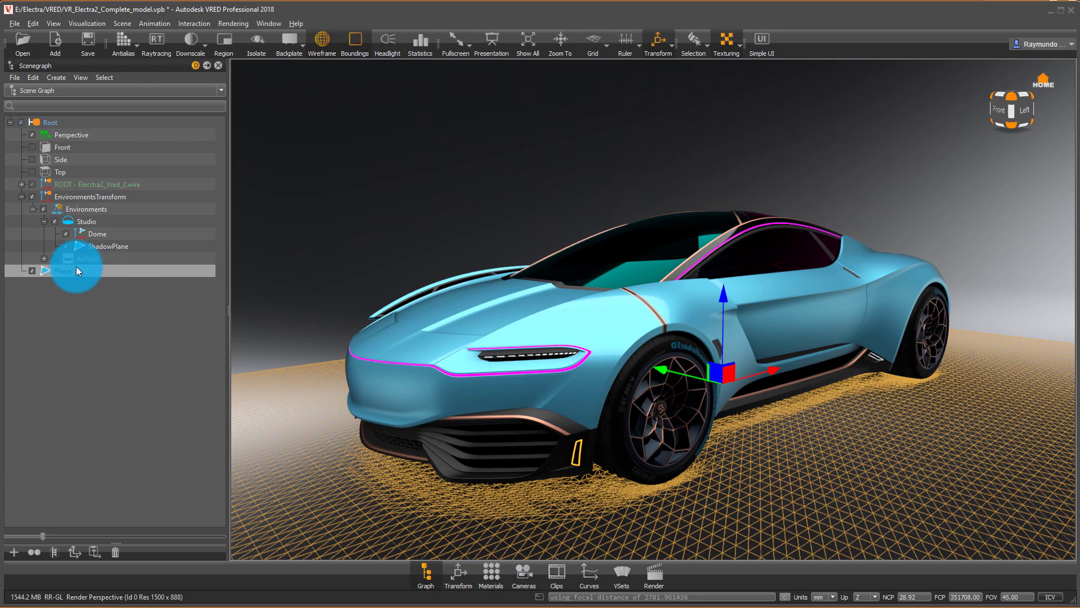
pyautogui.moveTo(97, 185); pyautogui.dragTo(98, 185)
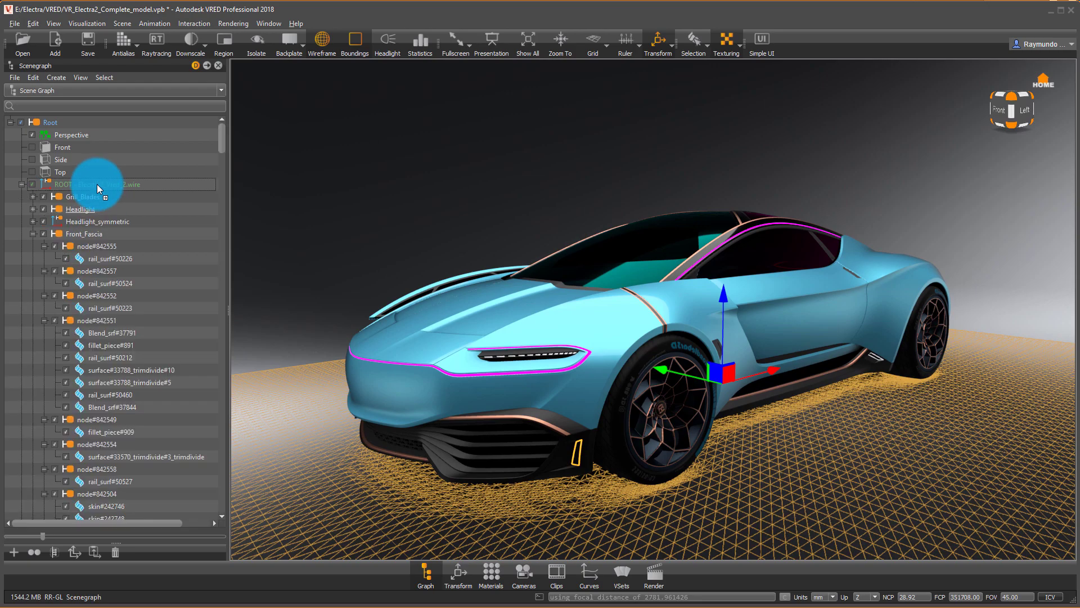
pyautogui.moveTo(675, 215)
pyautogui.mouseDown()
pyautogui.moveTo(494, 253)
pyautogui.moveTo(610, 196)
pyautogui.moveTo(547, 216)
pyautogui.moveTo(225, 217)
pyautogui.mouseUp()
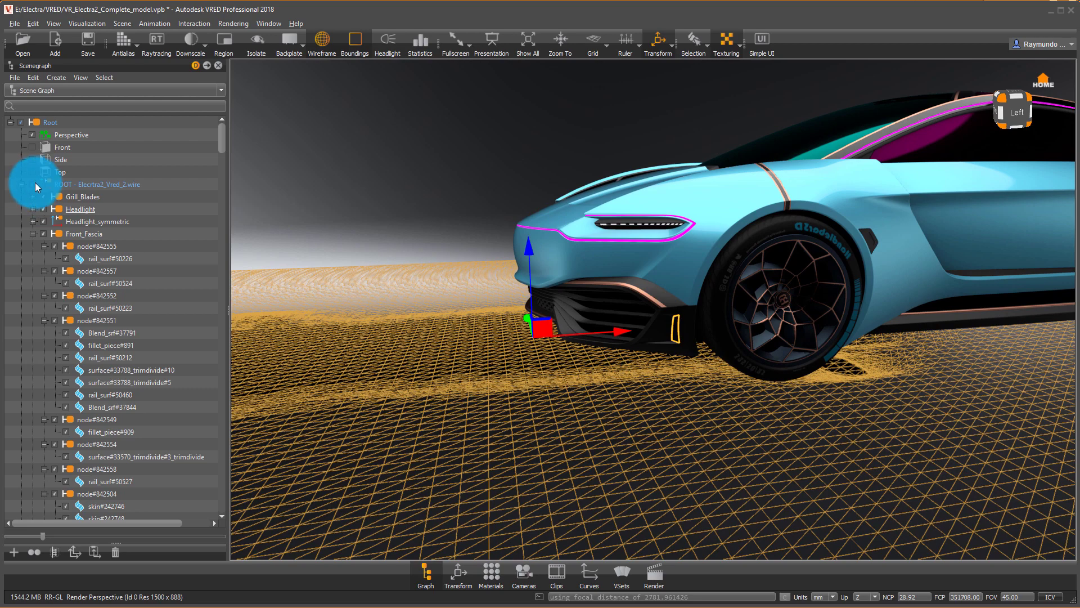
pyautogui.moveTo(526, 213)
pyautogui.mouseDown()
pyautogui.moveTo(619, 291)
pyautogui.moveTo(686, 370)
pyautogui.moveTo(708, 414)
pyautogui.moveTo(723, 386)
pyautogui.moveTo(420, 387)
pyautogui.mouseUp()
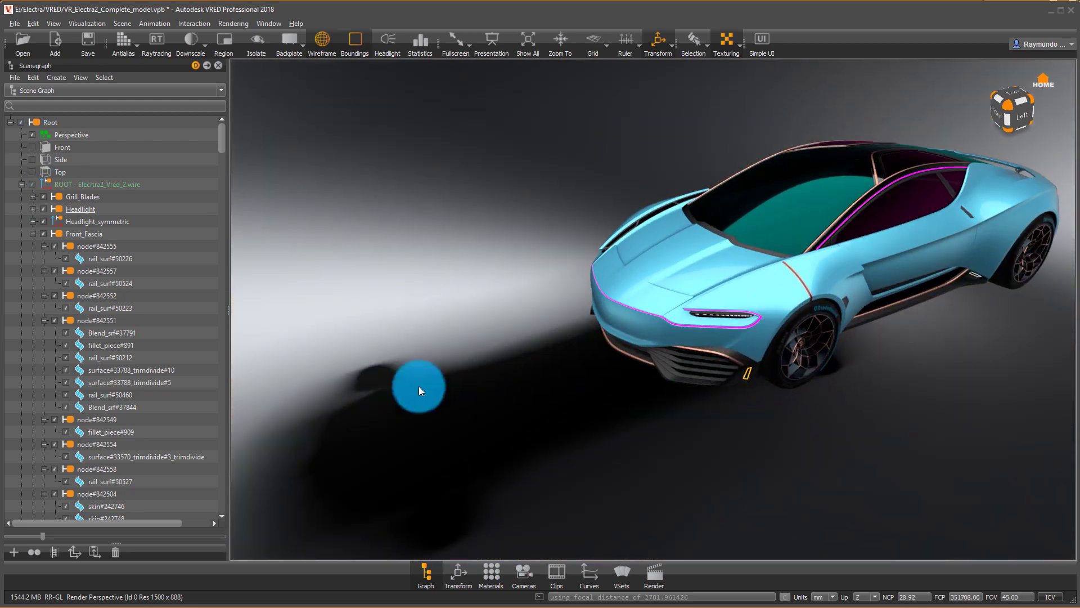
pyautogui.click(94, 183)
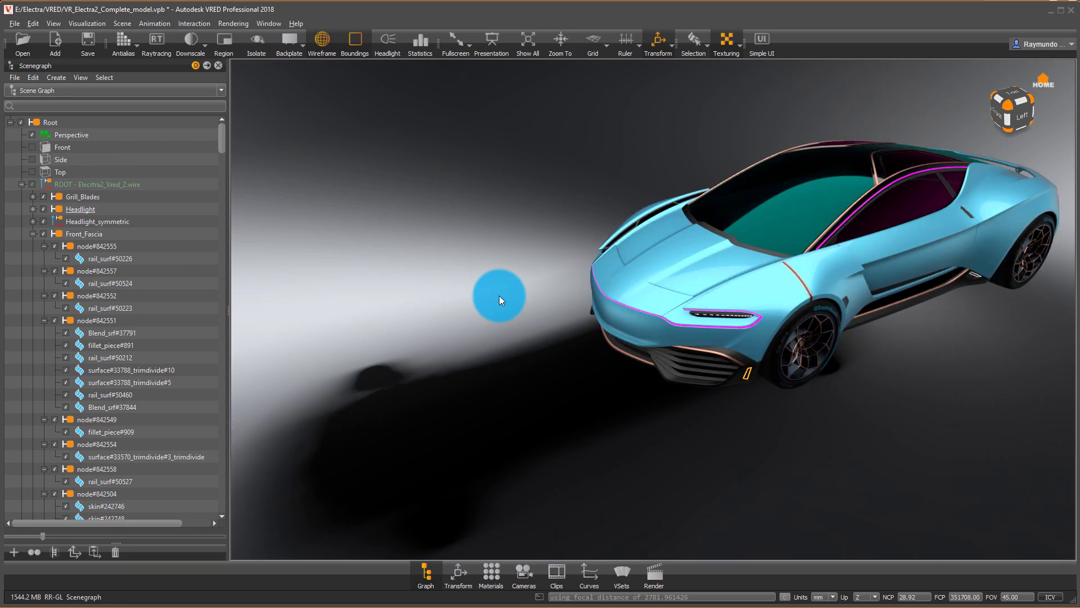
# Set the X translation of the car's root .wire node to -2500
pyautogui.click(499, 295)
pyautogui.moveTo(704, 271); pyautogui.dragTo(653, 230)
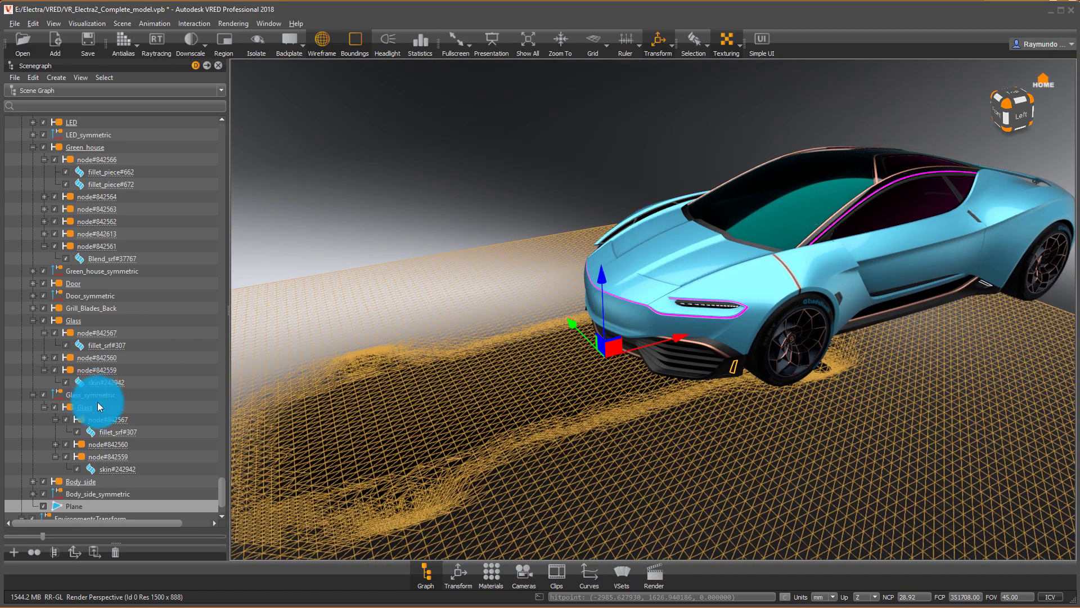
pyautogui.scroll(-2, 98, 405)
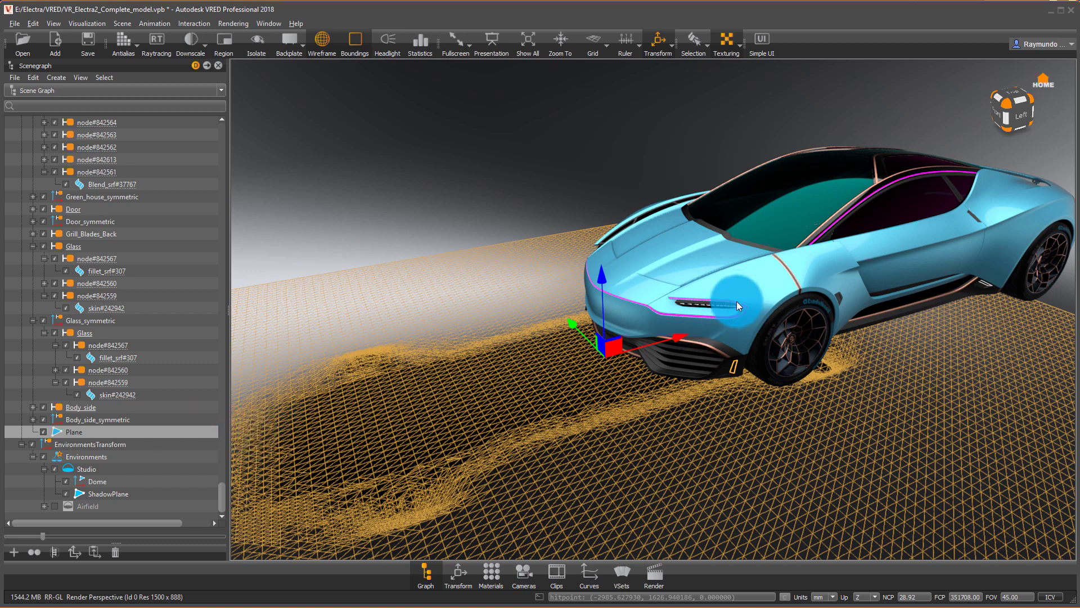
pyautogui.moveTo(737, 302); pyautogui.dragTo(734, 340, button='middle')
pyautogui.scroll(17, 140, 376)
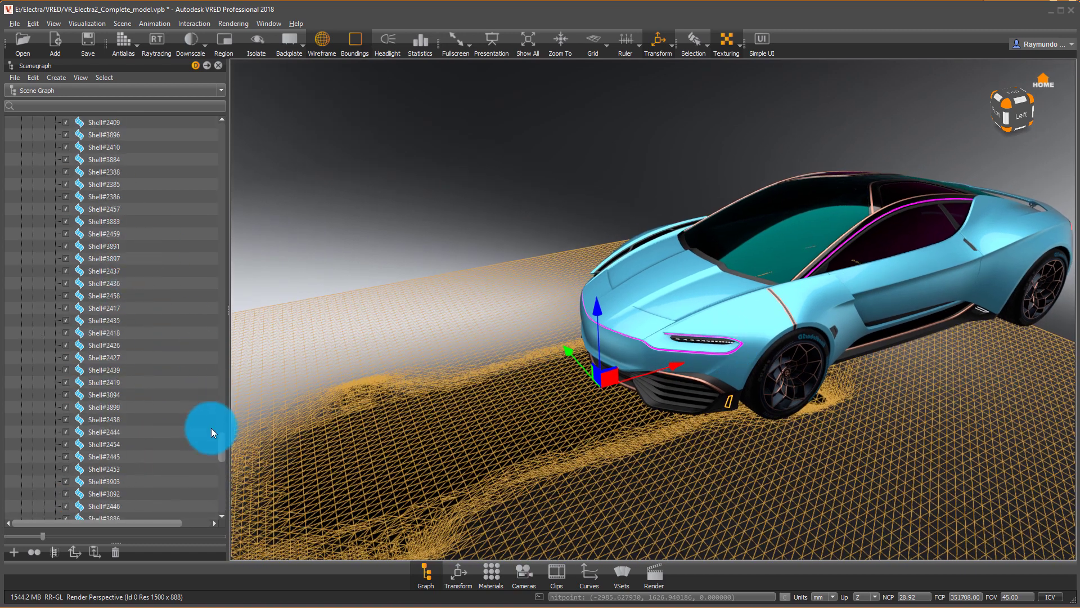
pyautogui.moveTo(222, 442); pyautogui.dragTo(223, 123)
pyautogui.click(84, 183)
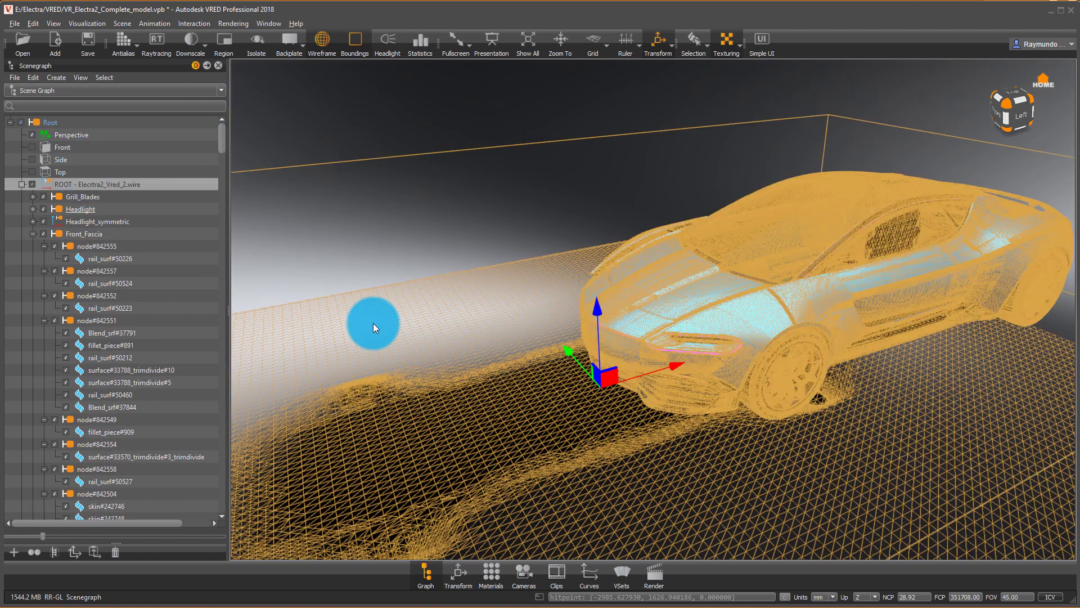
pyautogui.click(458, 573)
pyautogui.doubleClick(398, 33)
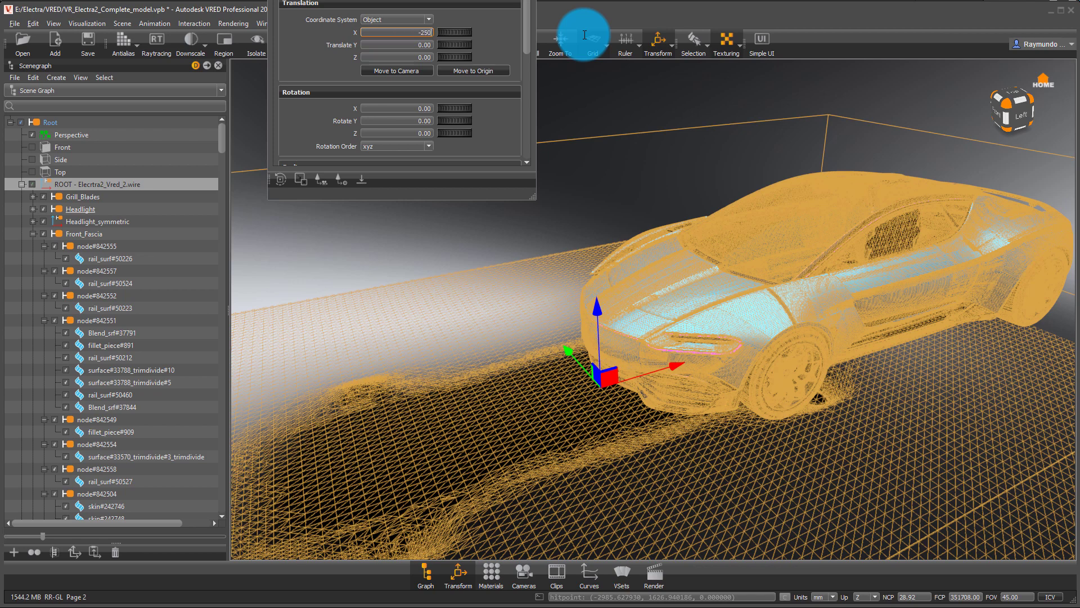
pyautogui.press('Return')
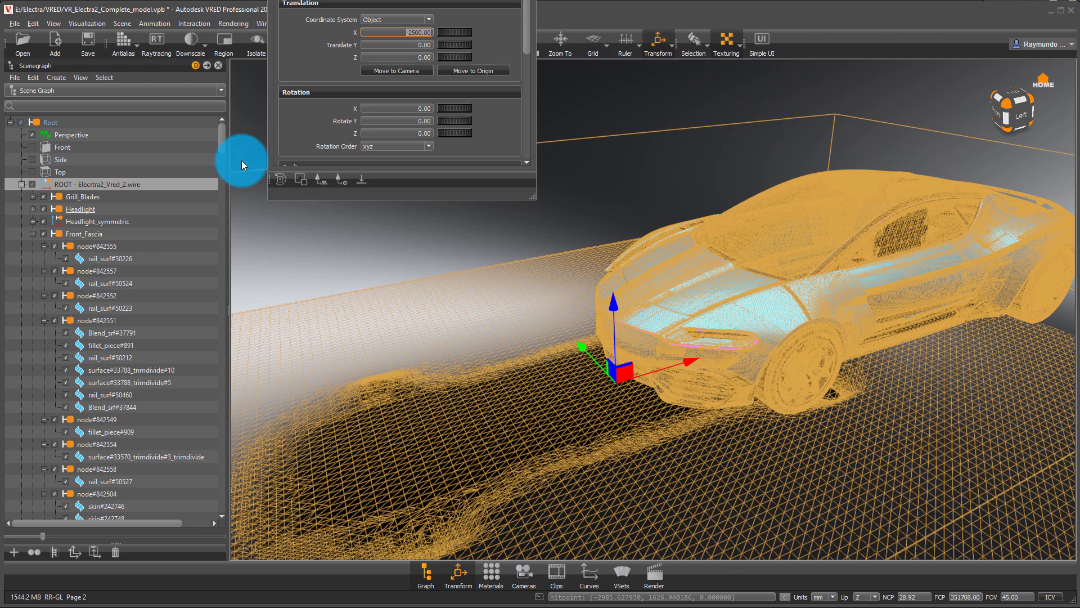
# Set the floor Plane's X translation to 2500, deselect it and close the transform editor
pyautogui.moveTo(227, 135); pyautogui.dragTo(220, 490)
pyautogui.click(377, 356)
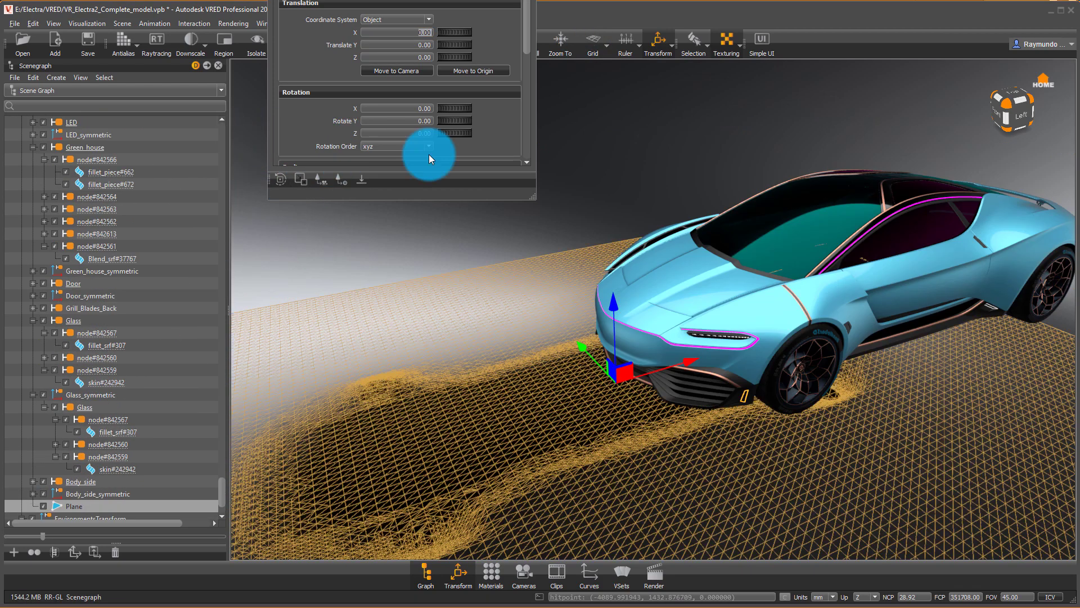
pyautogui.click(415, 31)
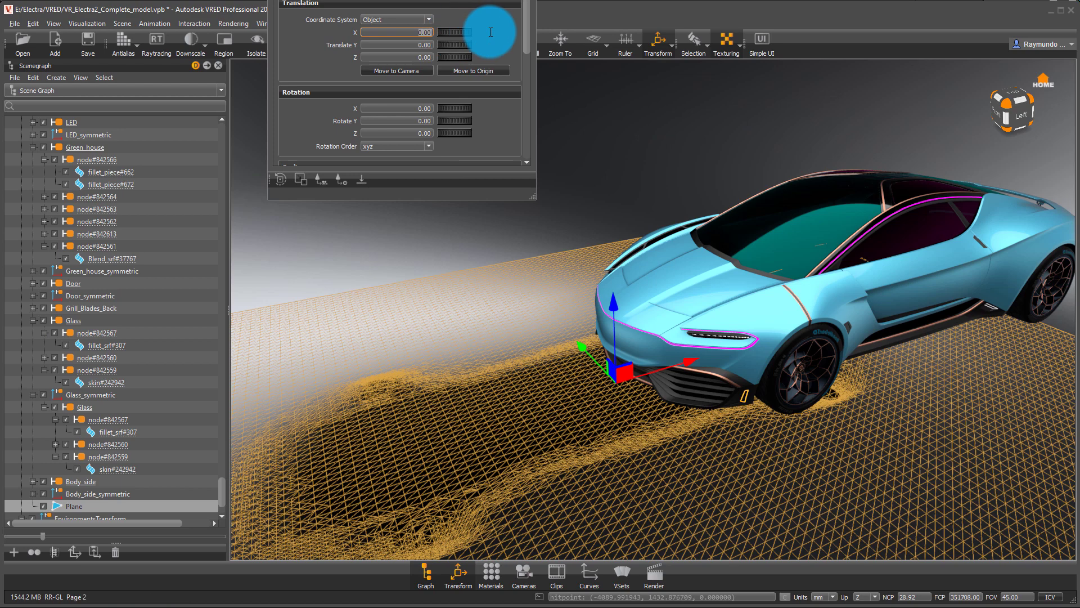
pyautogui.write('2500')
pyautogui.press('Return')
pyautogui.keyDown('alt'); pyautogui.moveTo(642, 296); pyautogui.dragTo(410, 360, button='middle'); pyautogui.keyUp('alt')
pyautogui.hotkey('shift', 'd')
pyautogui.keyDown('alt'); pyautogui.moveTo(615, 364); pyautogui.dragTo(386, 240); pyautogui.keyUp('alt')
pyautogui.click(528, 2)
pyautogui.keyDown('alt'); pyautogui.moveTo(535, 248); pyautogui.dragTo(541, 298); pyautogui.keyUp('alt')
# Collapse the expanded car part groups in the scene graph from Front_Fascia down to Black_Out_symmetric
pyautogui.scroll(7, 130, 233)
pyautogui.moveTo(222, 473); pyautogui.dragTo(222, 93)
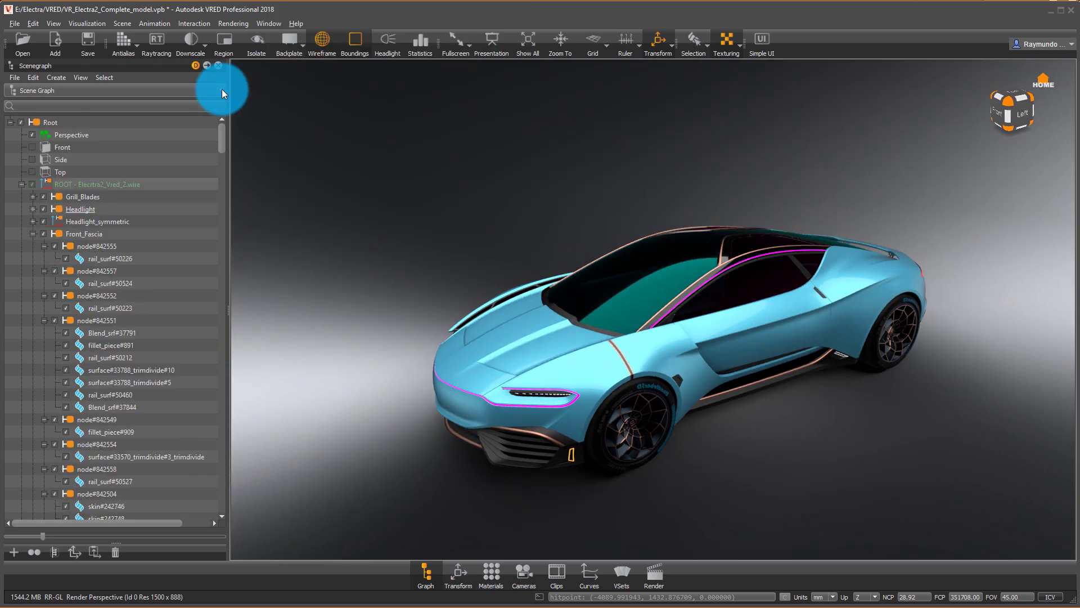
pyautogui.click(34, 234)
pyautogui.click(32, 333)
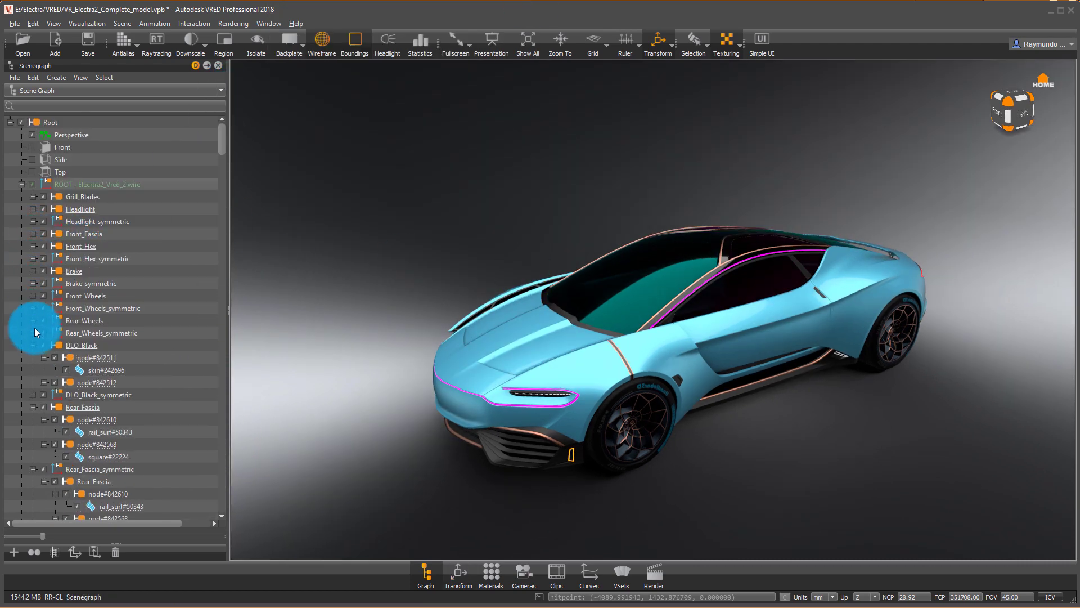
pyautogui.click(32, 345)
pyautogui.click(33, 357)
pyautogui.click(32, 370)
pyautogui.click(32, 382)
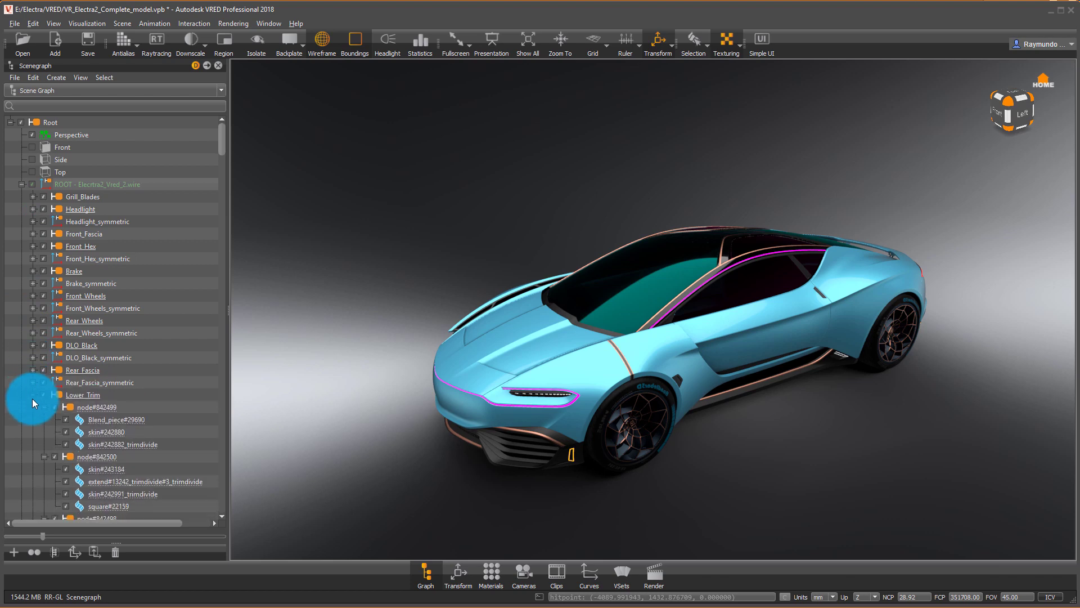
pyautogui.click(32, 394)
pyautogui.click(32, 406)
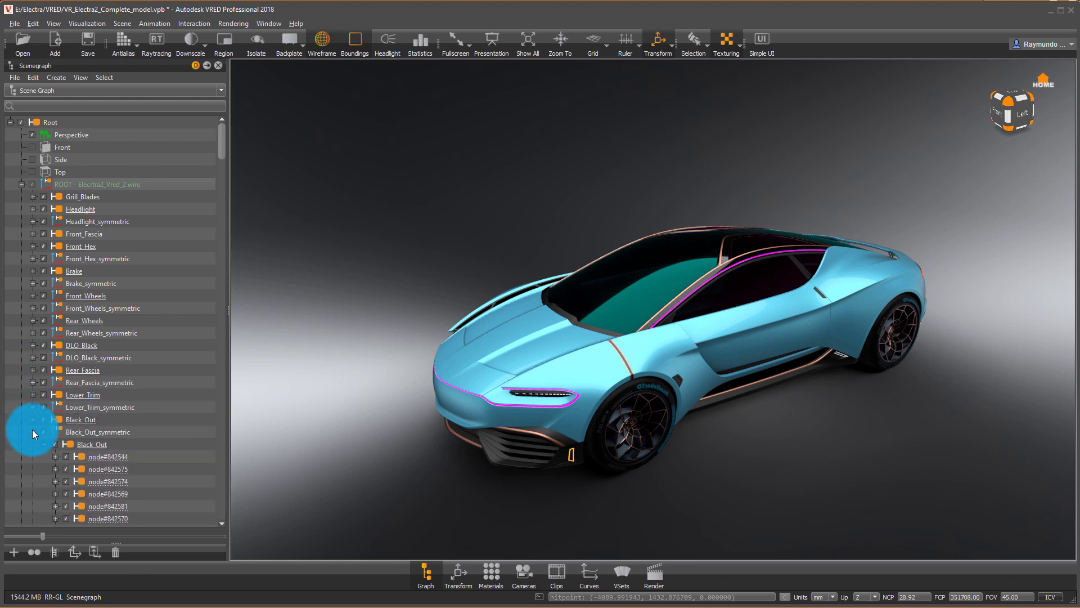
pyautogui.click(32, 432)
# Collapse the remaining expanded groups in the scene graph from Accessories through Glass_symmetric, and the EnvironmentsTransform group
pyautogui.scroll(-6, 39, 416)
pyautogui.click(32, 296)
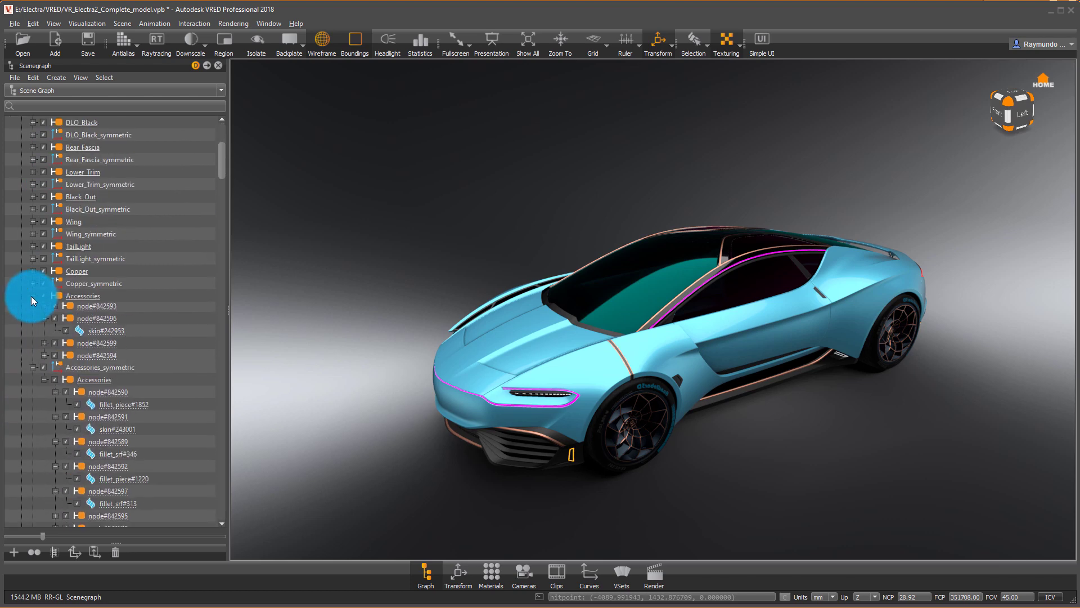
pyautogui.click(33, 308)
pyautogui.click(32, 320)
pyautogui.click(32, 333)
pyautogui.click(31, 346)
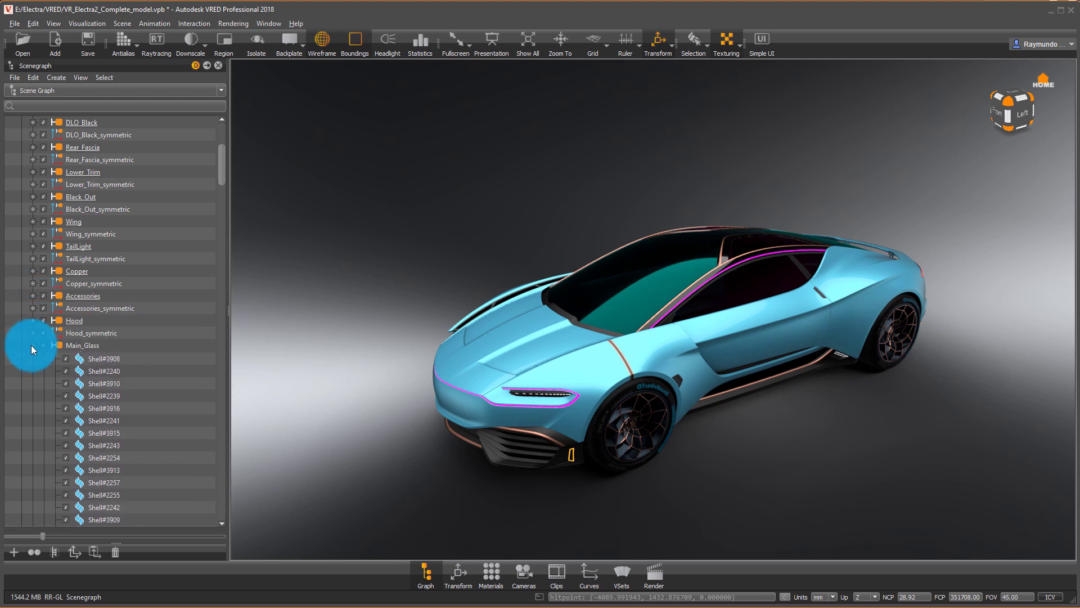
pyautogui.click(32, 357)
pyautogui.click(34, 382)
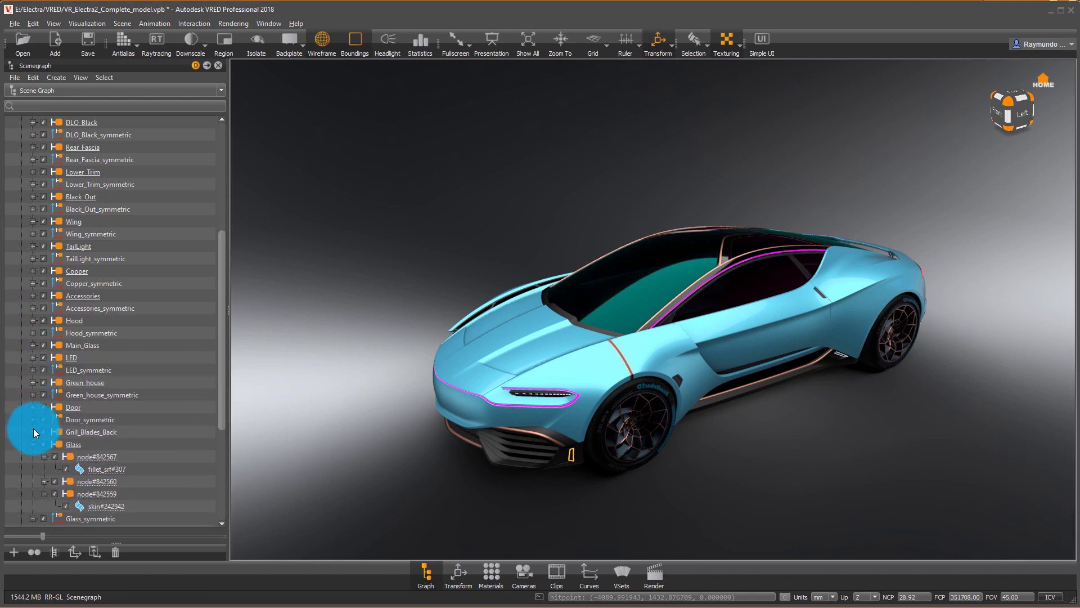
pyautogui.click(32, 444)
pyautogui.scroll(-3, 36, 431)
pyautogui.click(33, 345)
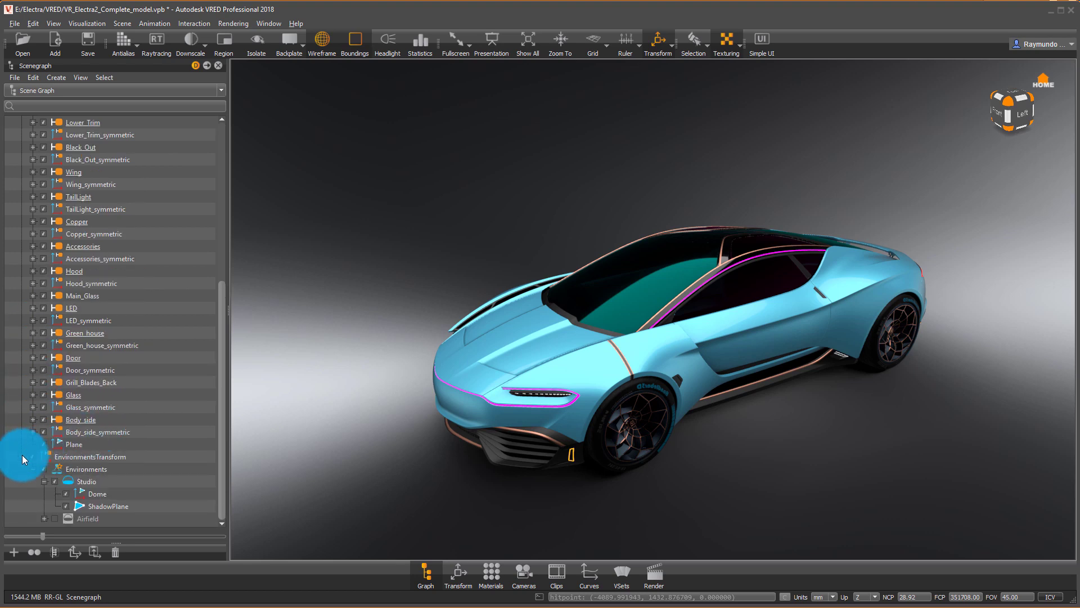
pyautogui.click(22, 454)
pyautogui.scroll(6, 137, 295)
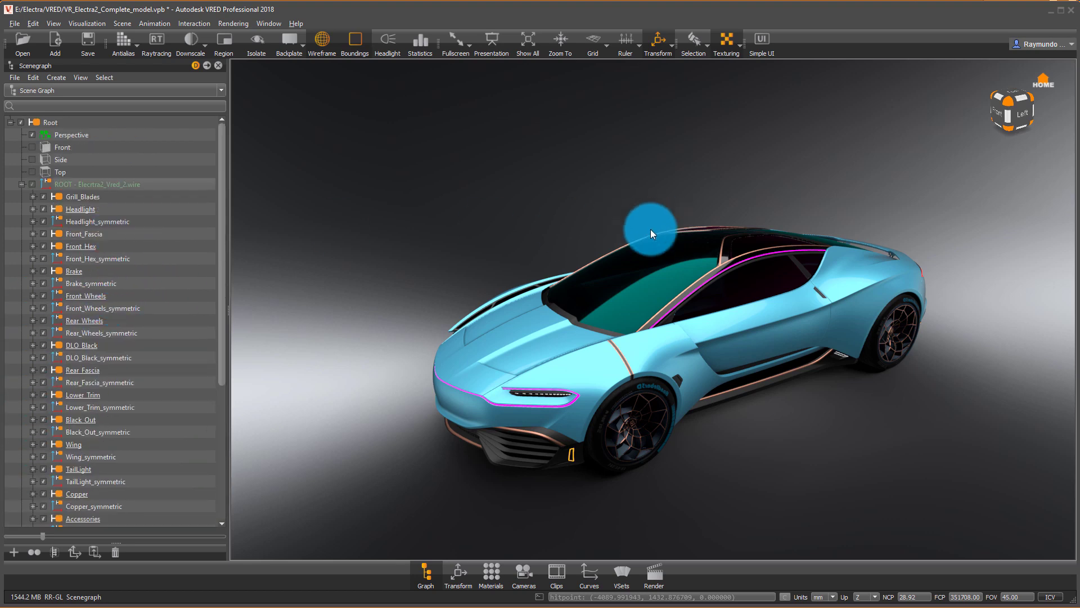
# Check the car from its front side and save the current scene
pyautogui.moveTo(651, 233); pyautogui.dragTo(710, 272)
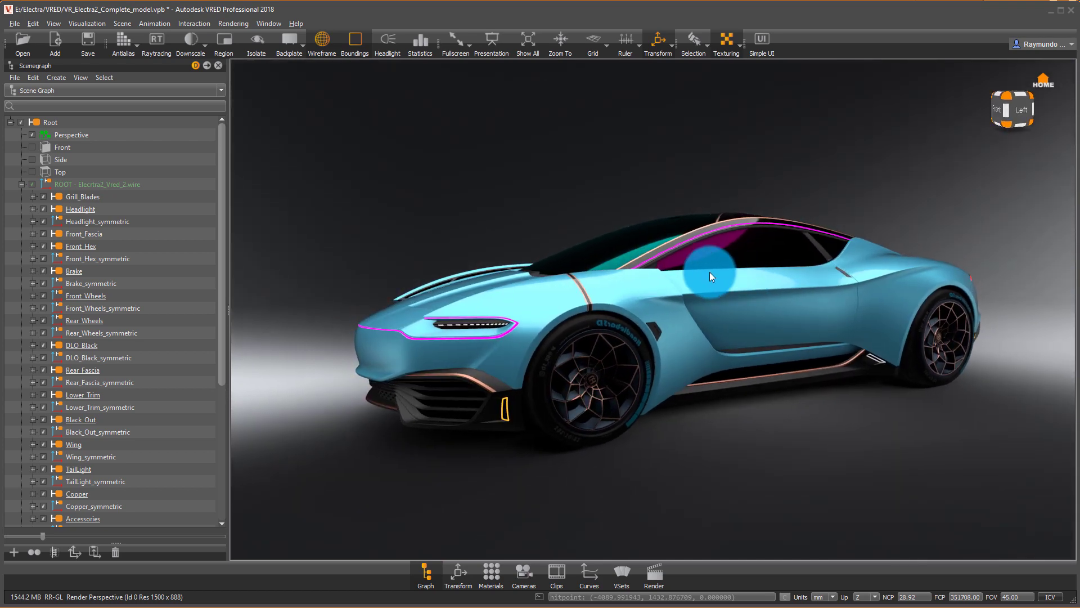
pyautogui.click(14, 23)
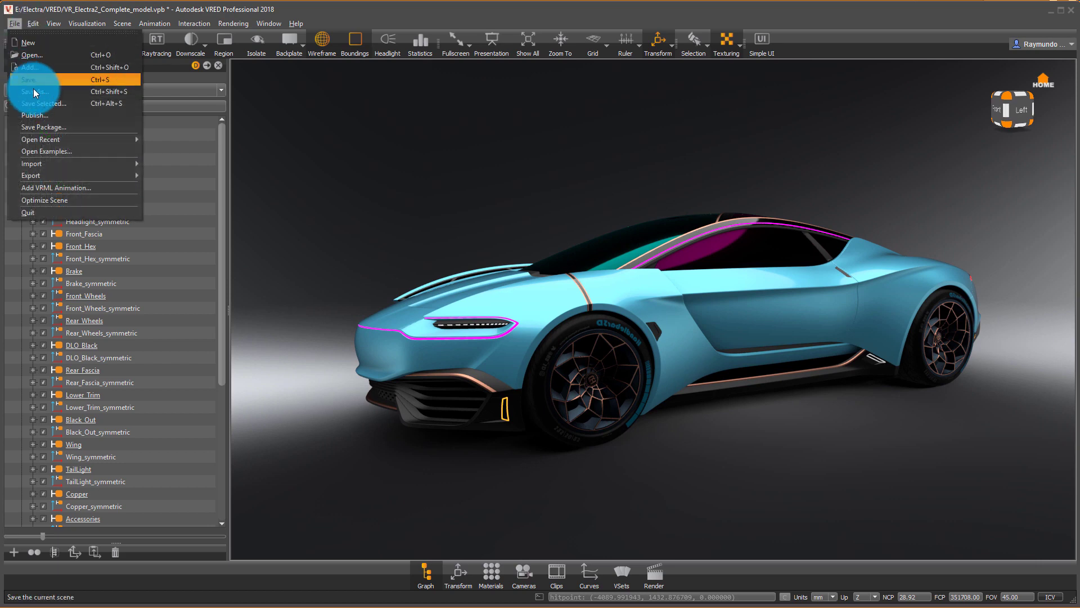
pyautogui.click(29, 76)
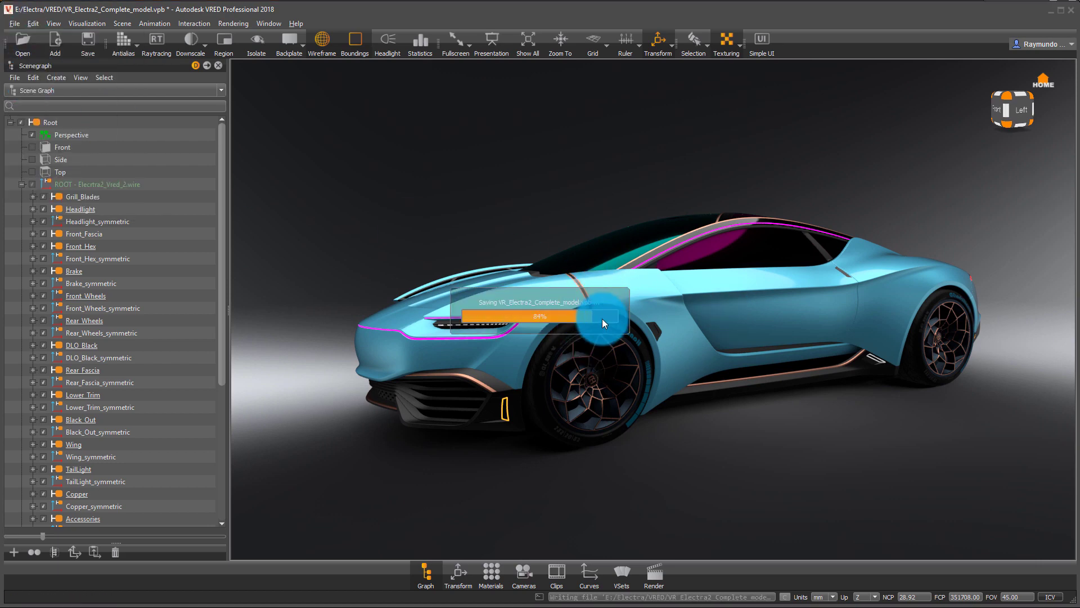
# Inspect the shadow around the car and shift the floor Plane slightly along X to line it up with the wheels
pyautogui.moveTo(567, 300); pyautogui.dragTo(535, 329)
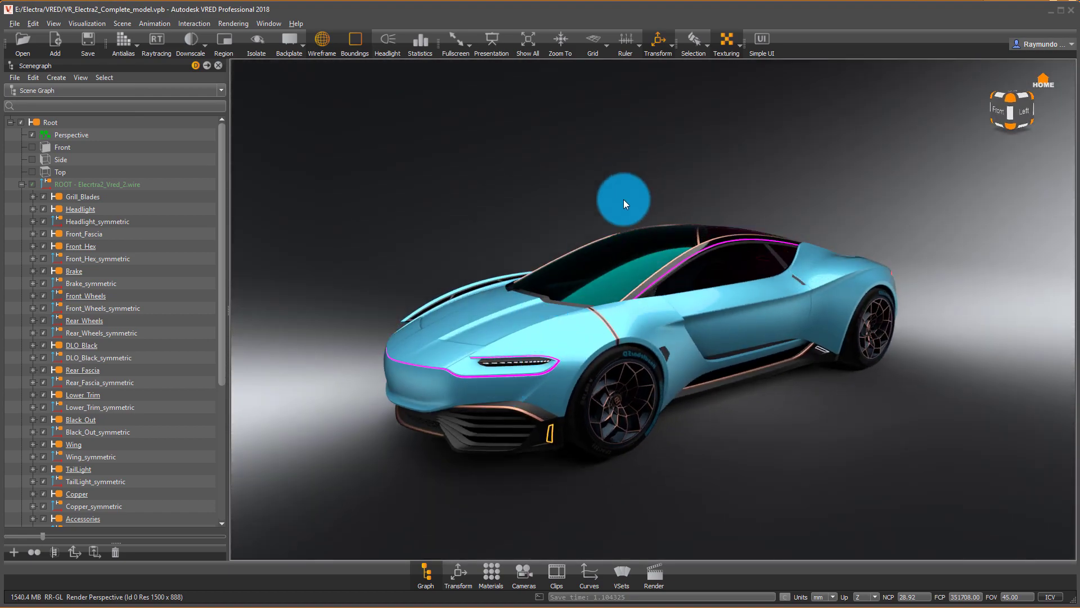
pyautogui.moveTo(624, 200); pyautogui.dragTo(496, 371)
pyautogui.moveTo(698, 237); pyautogui.dragTo(691, 273)
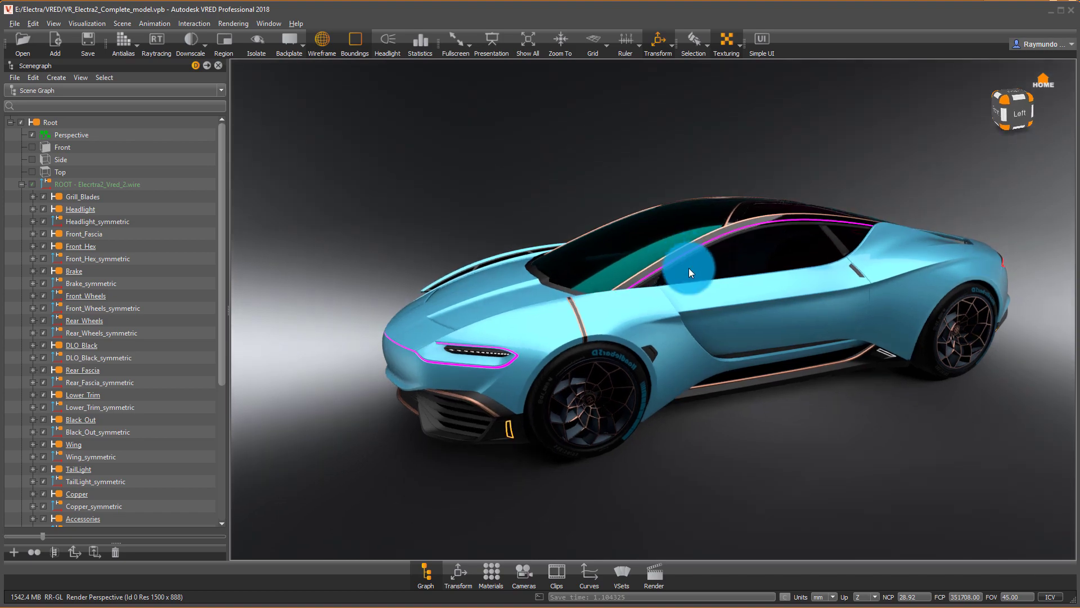
pyautogui.moveTo(399, 324); pyautogui.dragTo(579, 451)
pyautogui.click(601, 418)
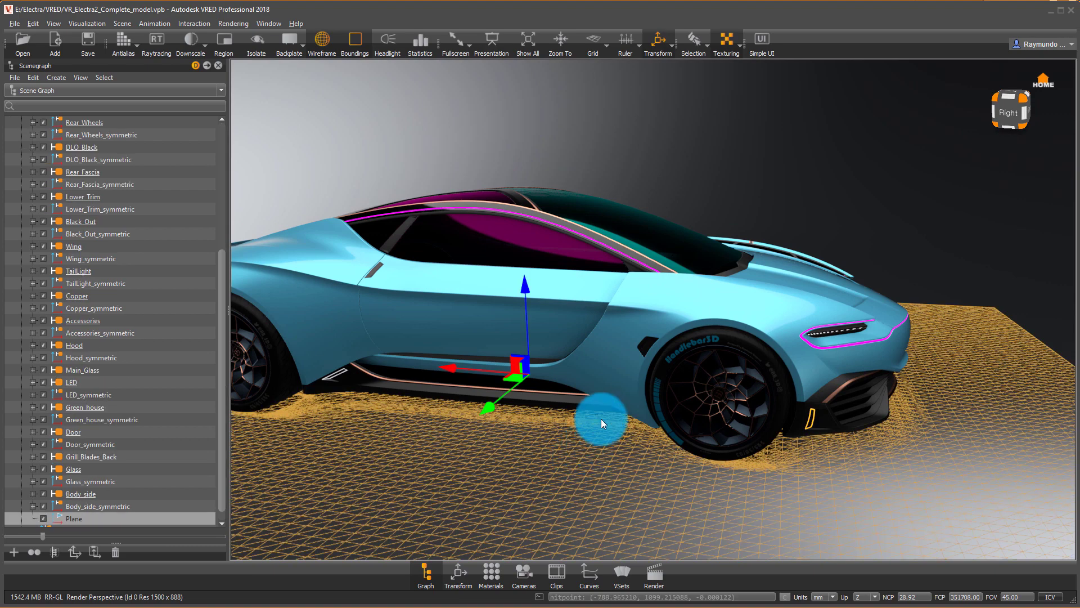
pyautogui.moveTo(471, 366); pyautogui.dragTo(437, 366)
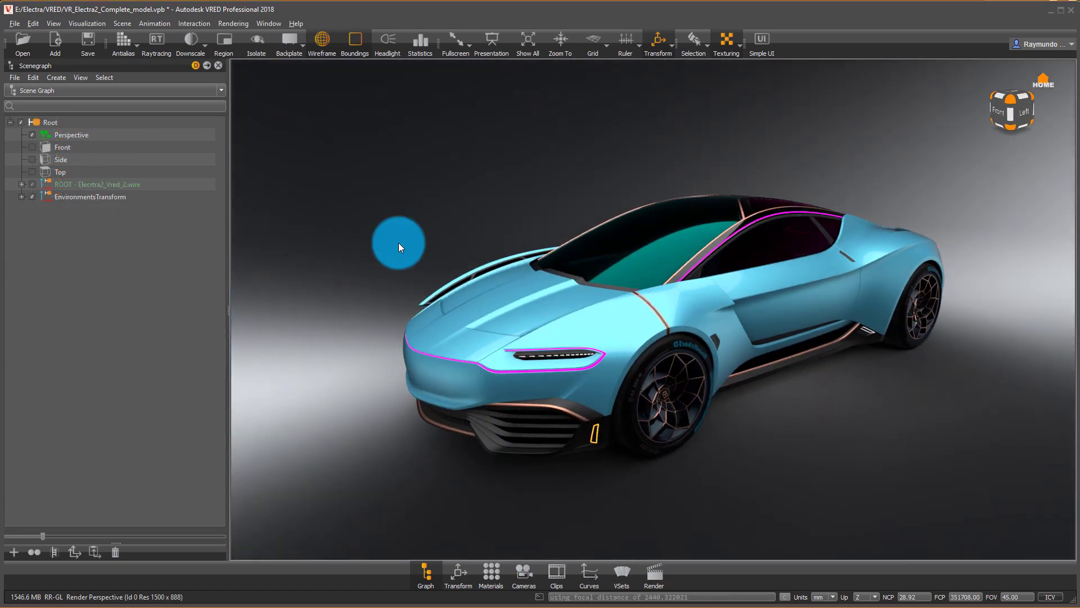
# Select the car's root .wire node and start exporting only the selected geometry
pyautogui.click(88, 184)
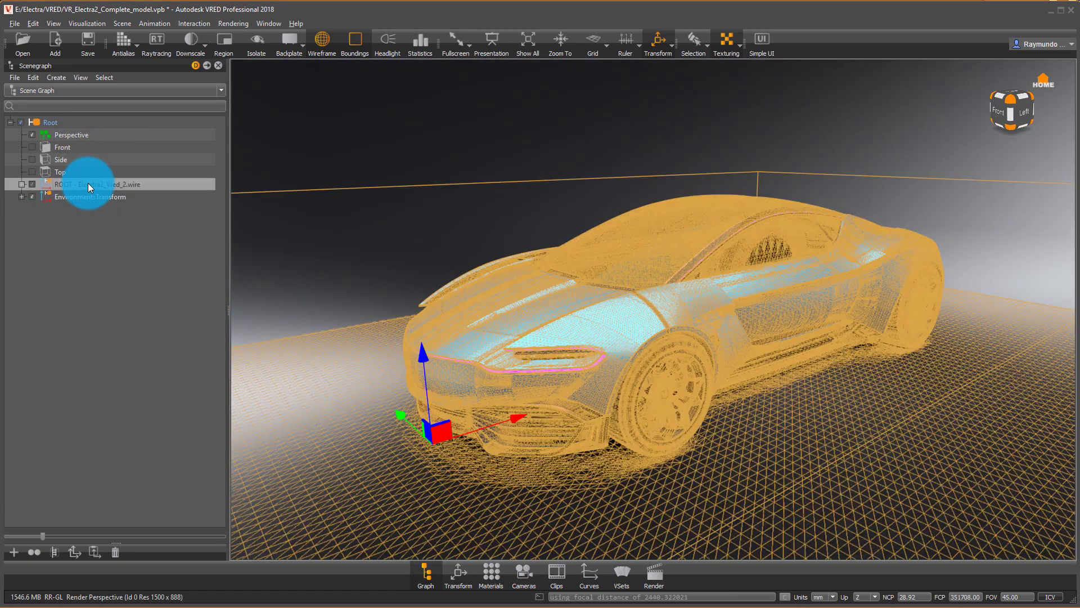
pyautogui.click(21, 185)
pyautogui.click(21, 185)
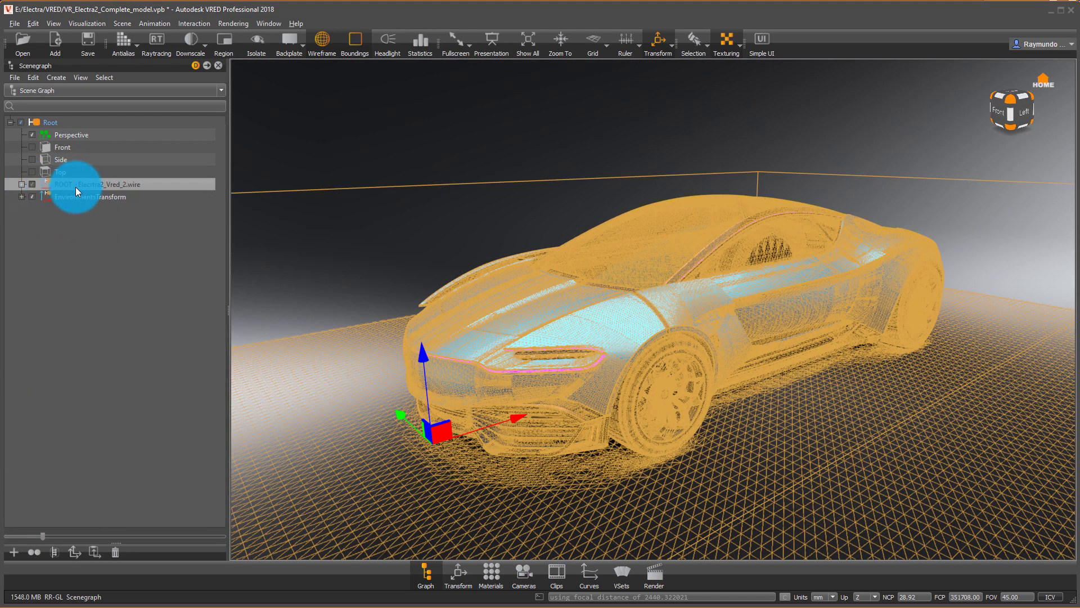
pyautogui.click(19, 25)
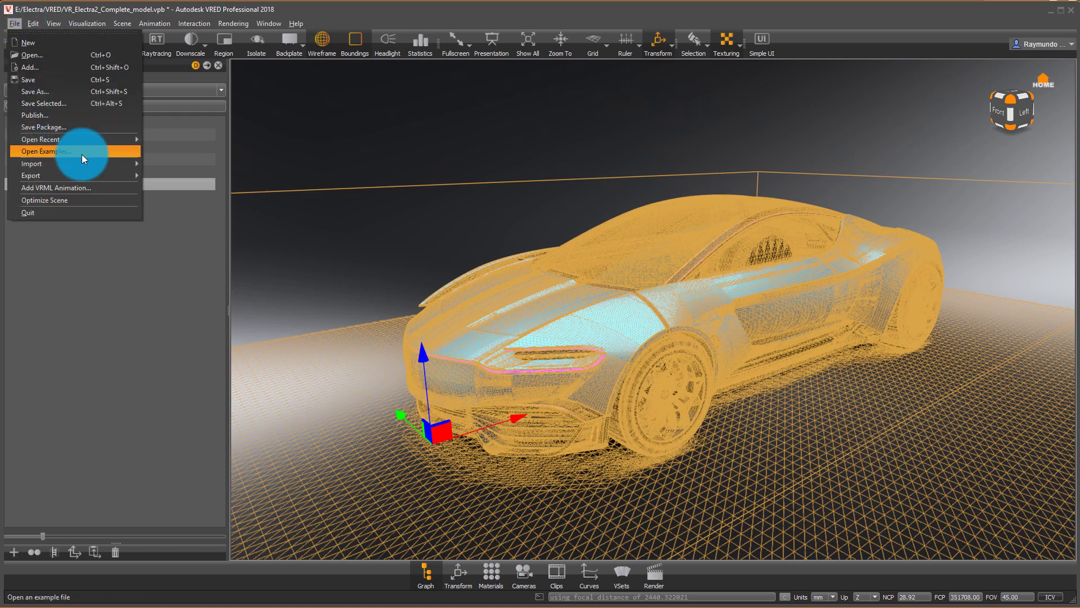
pyautogui.moveTo(82, 175)
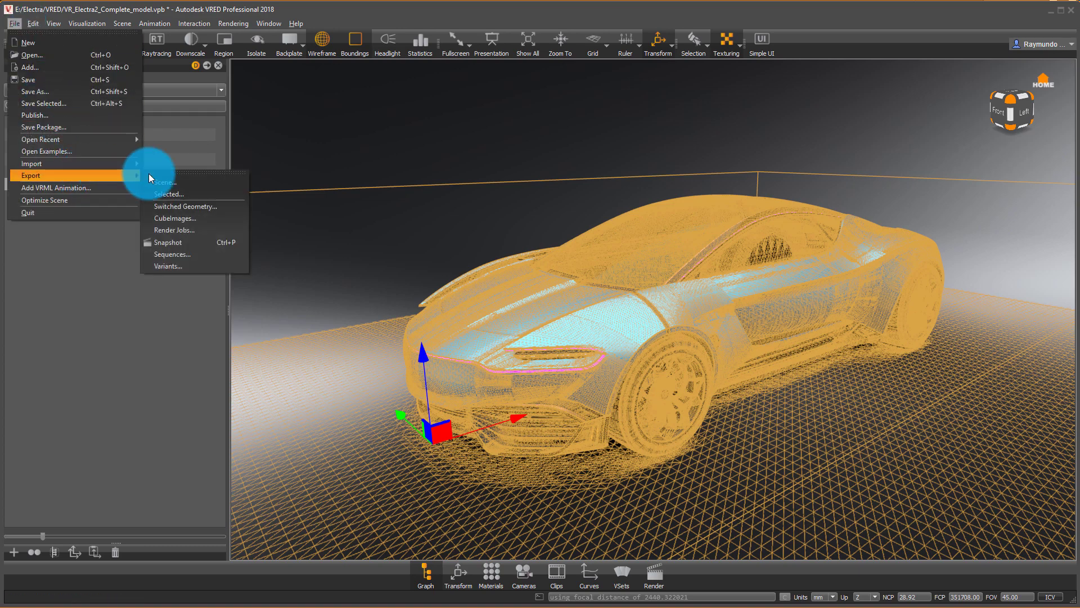
pyautogui.click(225, 191)
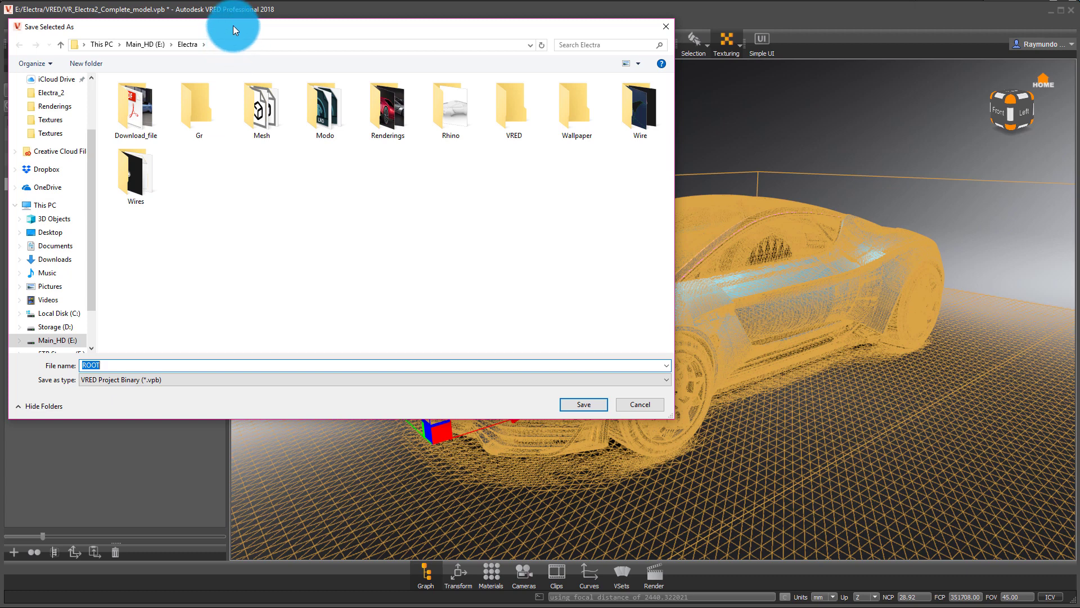
pyautogui.moveTo(233, 25); pyautogui.dragTo(523, 40)
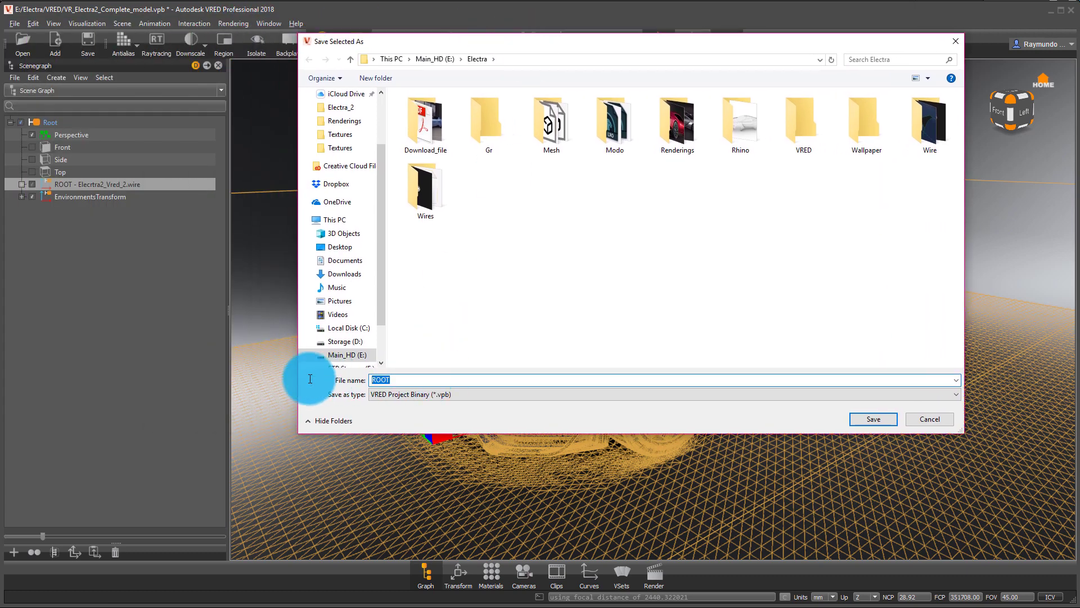
# Save the selection as Electra2_Car_only in VRED Project Binary format in the Electra folder, without environment geometries
pyautogui.write('V')
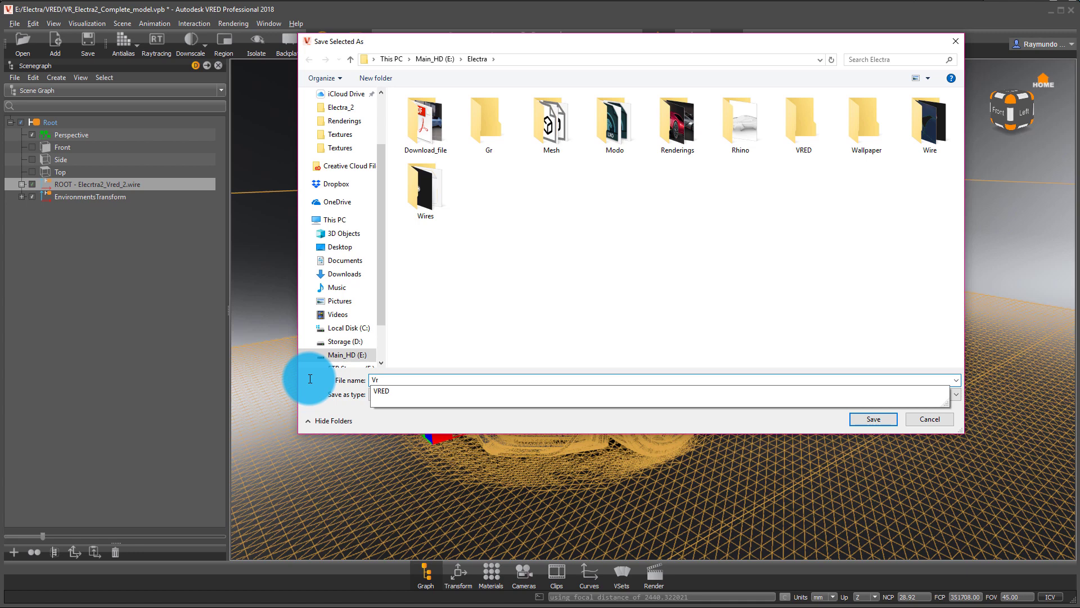
pyautogui.write('r')
pyautogui.press('BackSpace')
pyautogui.press('BackSpace')
pyautogui.write('Electra')
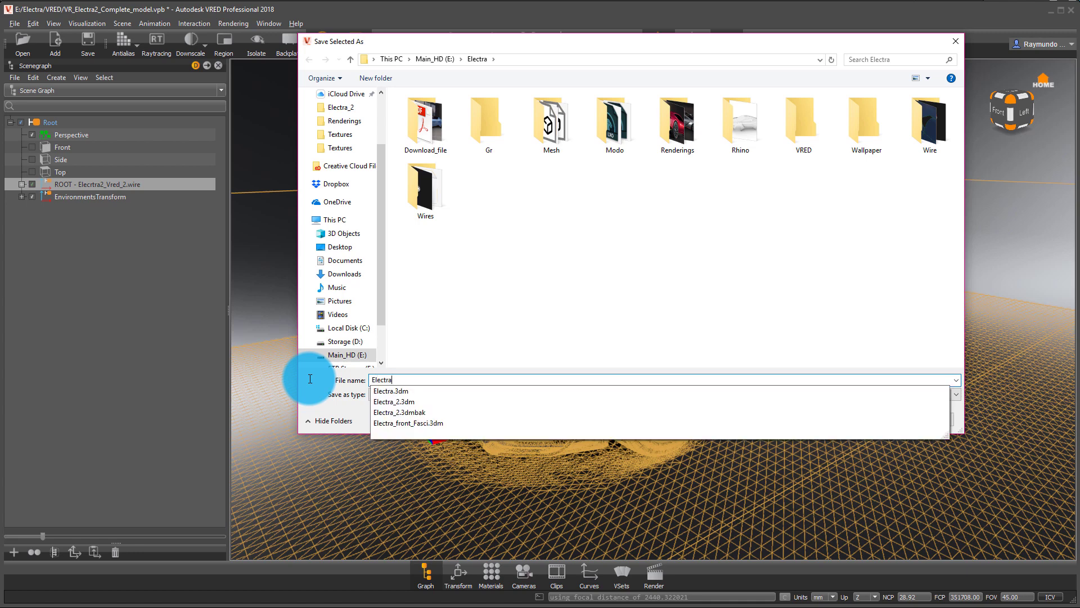
pyautogui.write('2_Car_only')
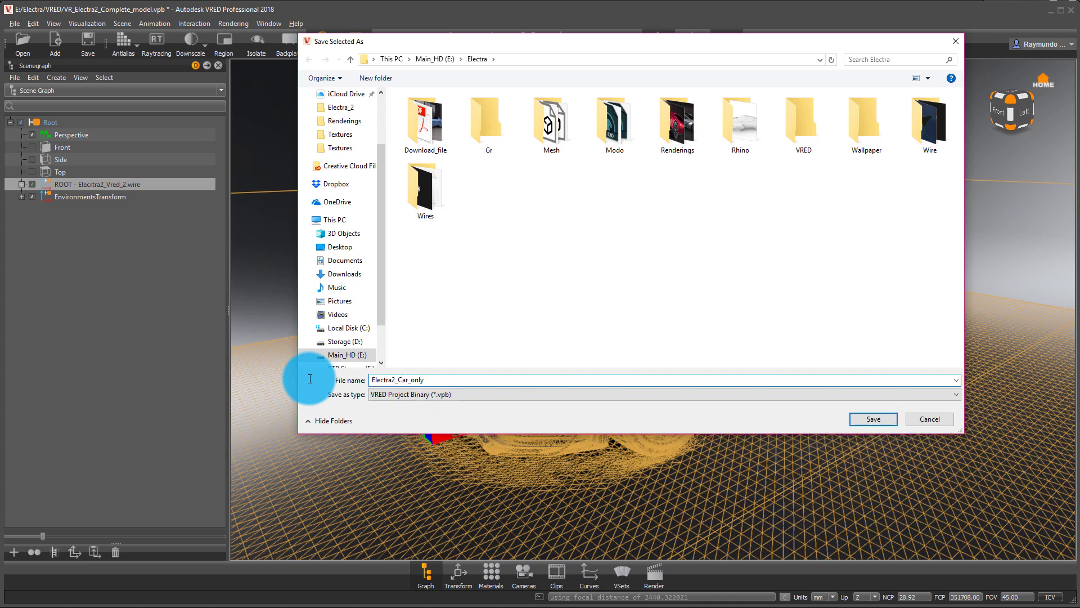
pyautogui.press('Return')
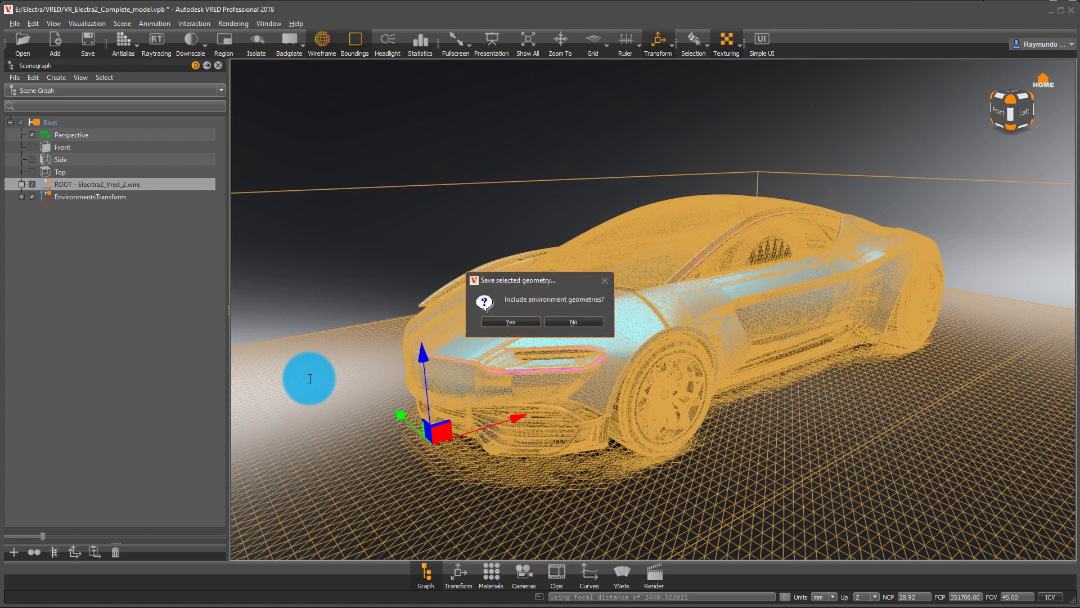
pyautogui.click(570, 322)
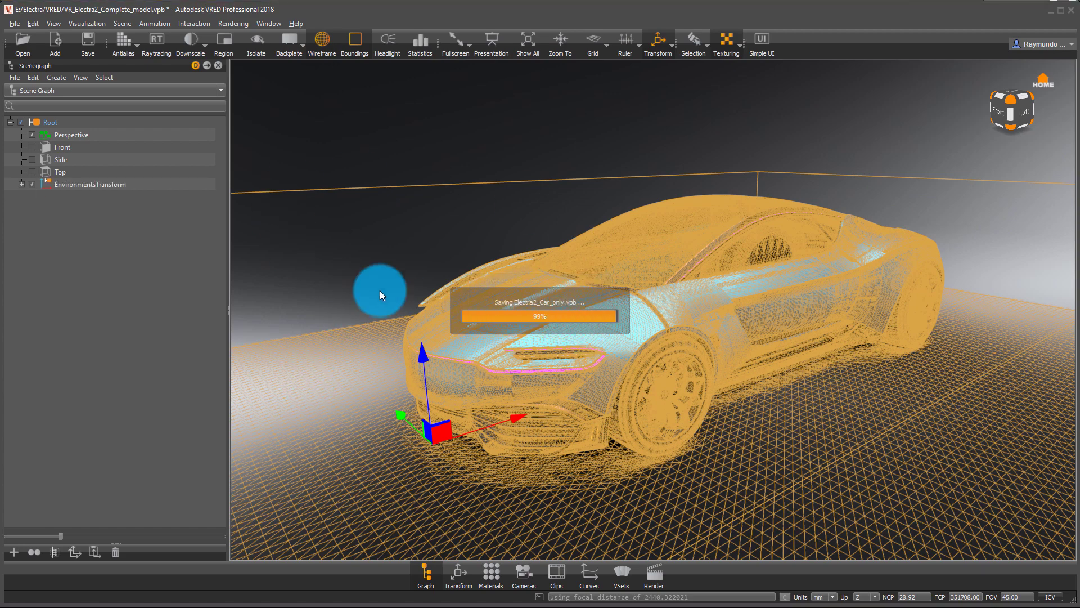
# Clear the selection on the car and inspect its front and left side without the wireframe highlight
pyautogui.moveTo(510, 221); pyautogui.dragTo(515, 233)
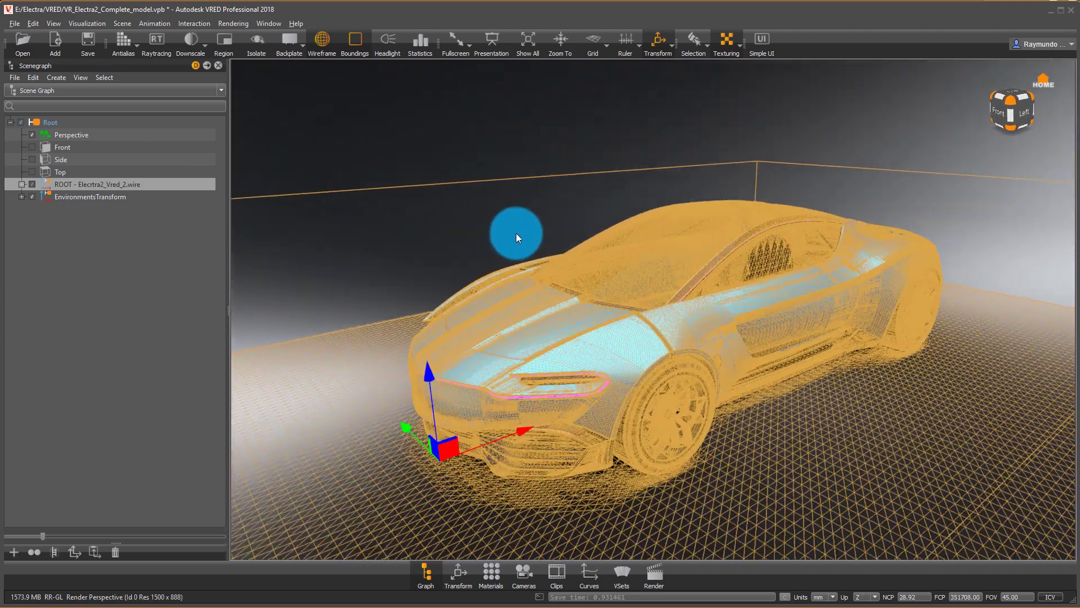
pyautogui.moveTo(565, 272); pyautogui.dragTo(560, 269)
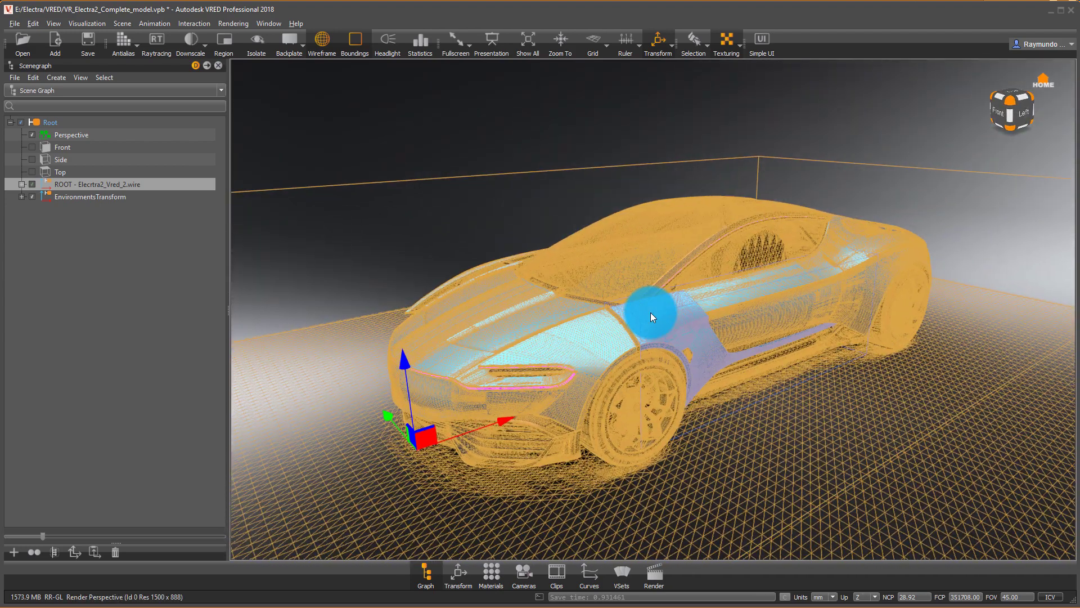
pyautogui.keyDown('shift'); pyautogui.click(650, 312); pyautogui.keyUp('shift')
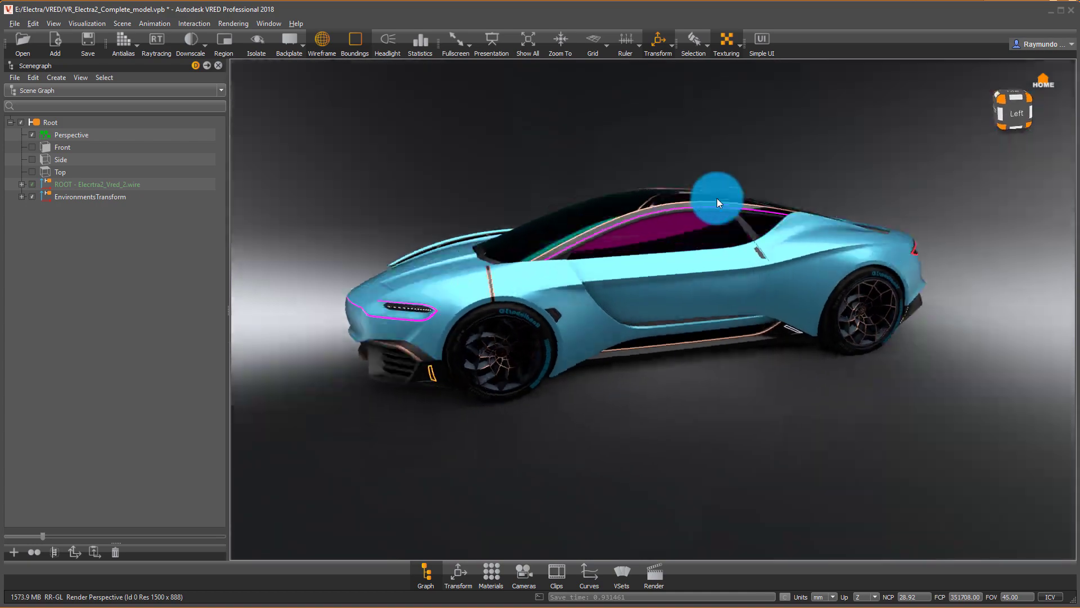
pyautogui.moveTo(716, 199); pyautogui.dragTo(591, 302)
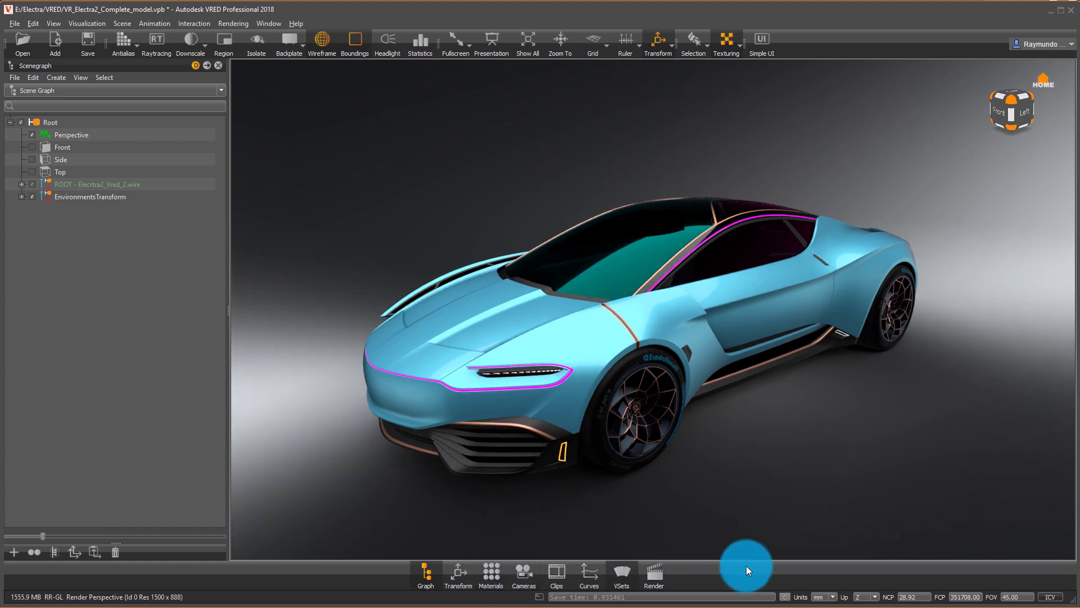
# Open the Asset Manager and list the environments from VRED Example Assets
pyautogui.moveTo(779, 570); pyautogui.dragTo(828, 64, button='right')
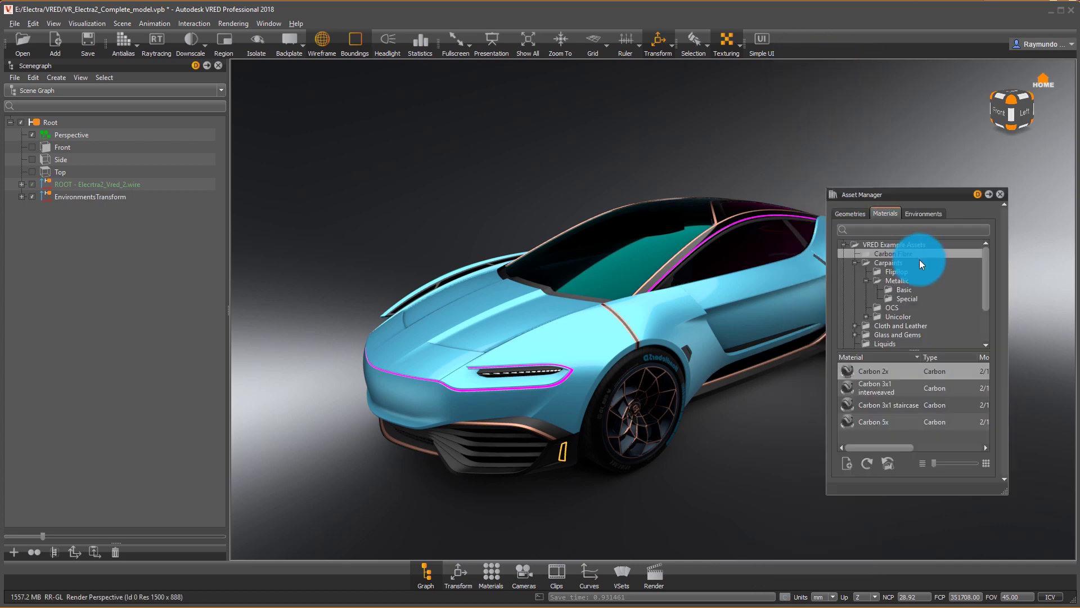
pyautogui.click(847, 248)
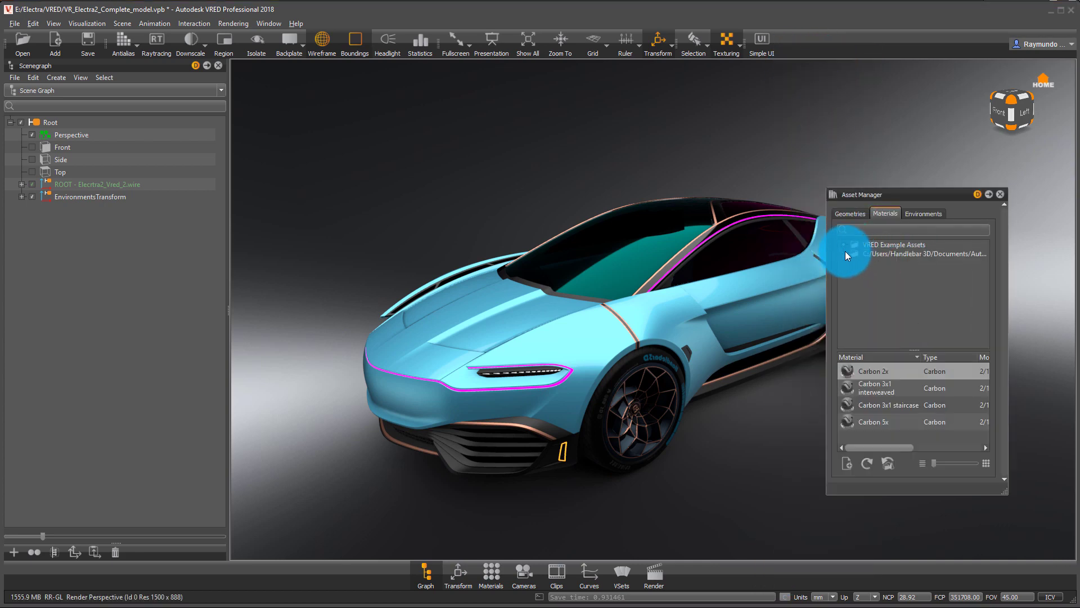
pyautogui.click(875, 252)
pyautogui.click(845, 247)
pyautogui.click(923, 213)
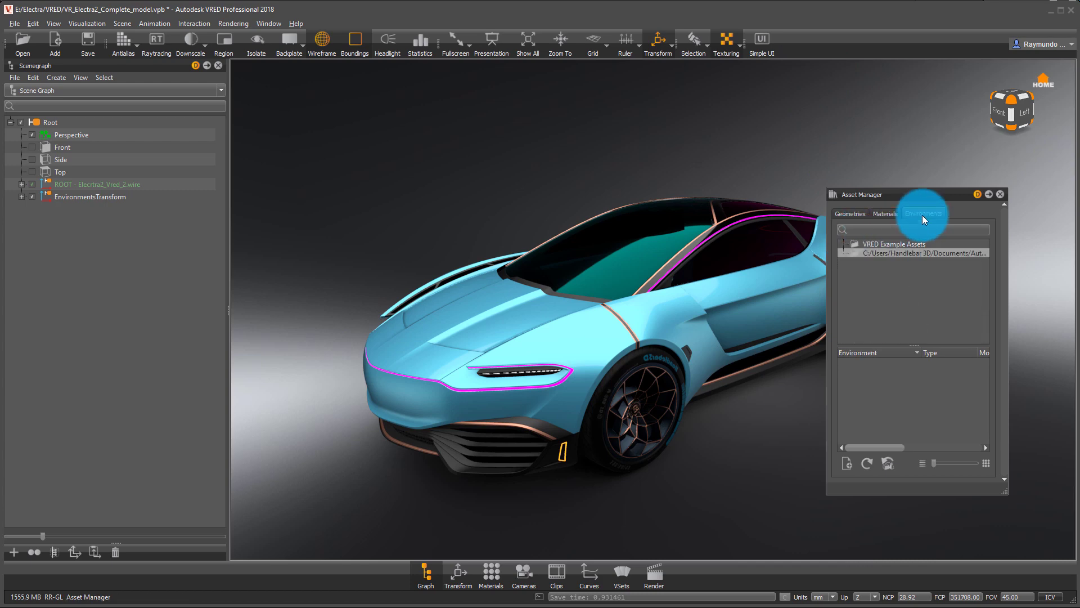
pyautogui.click(893, 244)
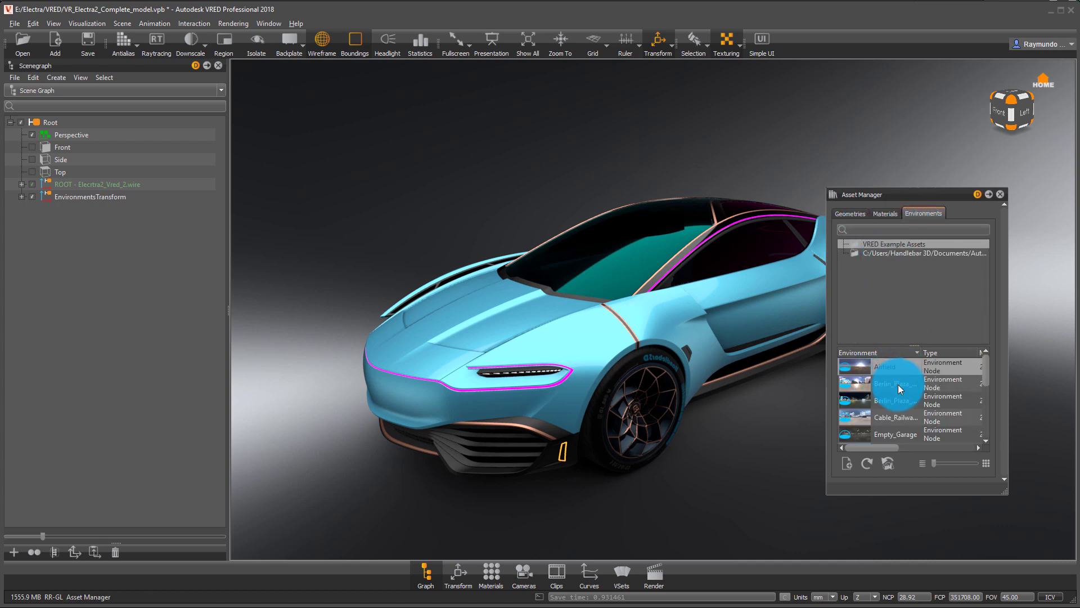
# Add the Airfield, Berlin_Plaza_Day, Berlin_Plaza_Night and Cable_Railway_Mountain_Top environments to the scene
pyautogui.moveTo(890, 382); pyautogui.dragTo(565, 372)
pyautogui.moveTo(885, 398); pyautogui.dragTo(670, 436)
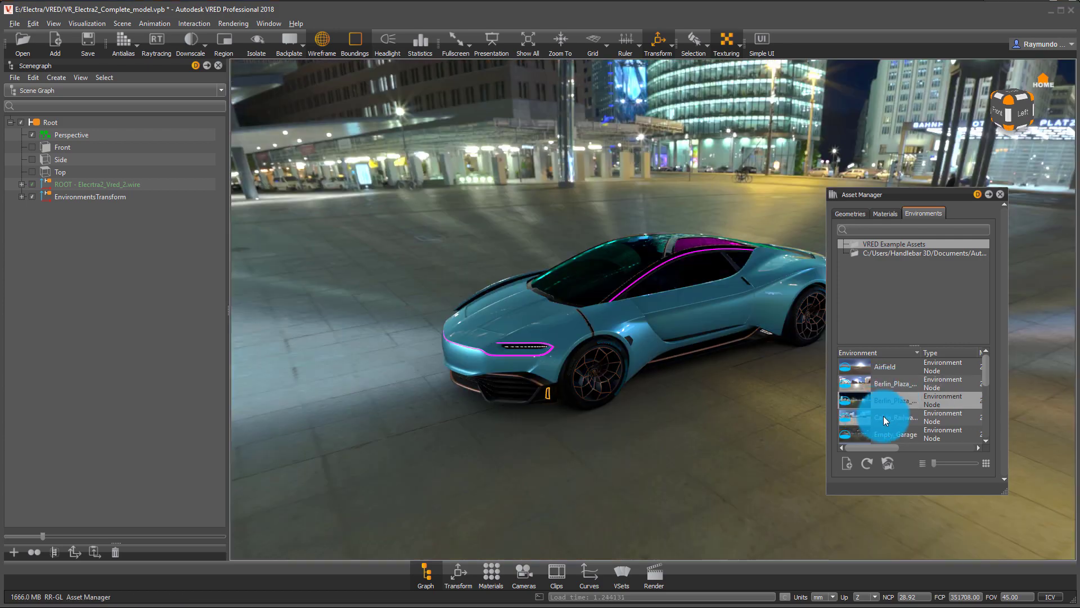
pyautogui.click(884, 418)
pyautogui.moveTo(899, 419); pyautogui.dragTo(701, 418)
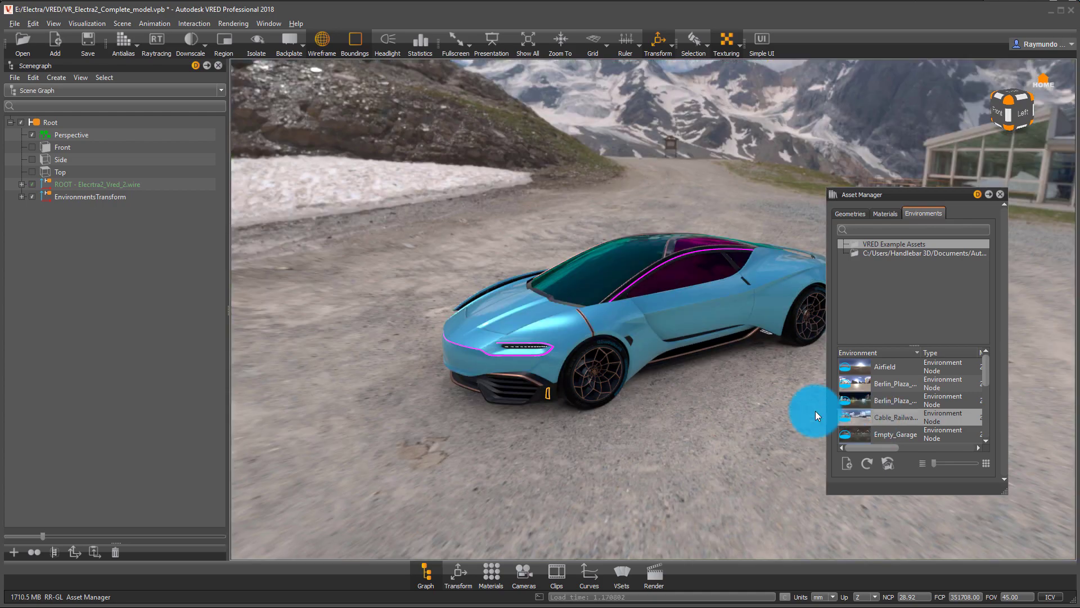
pyautogui.keyDown('alt'); pyautogui.moveTo(653, 388); pyautogui.dragTo(673, 337); pyautogui.keyUp('alt')
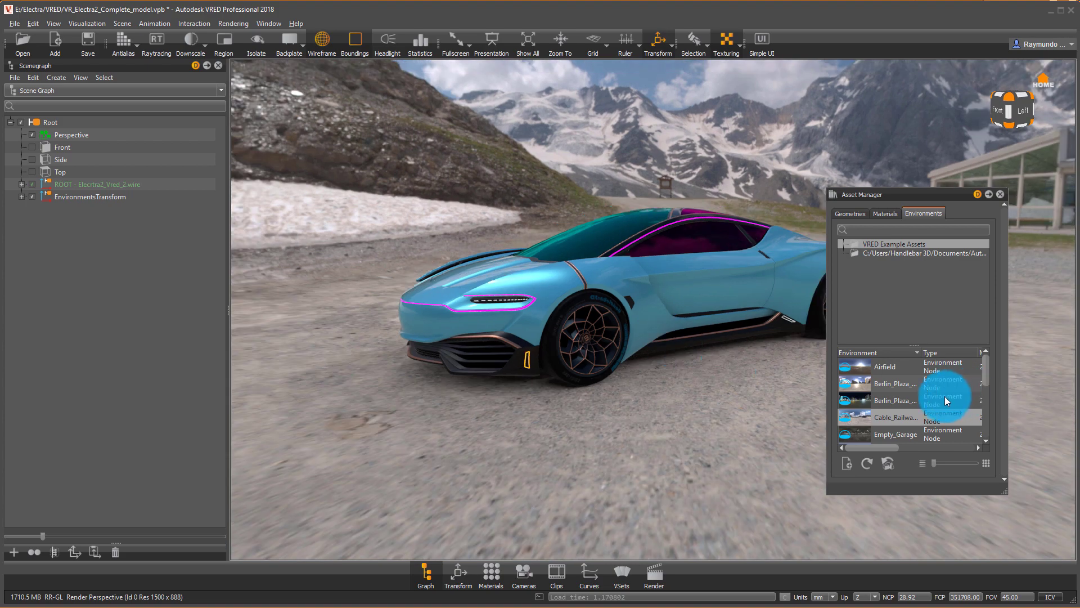
# Add the Pacific_Road environment to the scene and close the Asset Manager
pyautogui.scroll(-5, 944, 396)
pyautogui.scroll(-3, 932, 397)
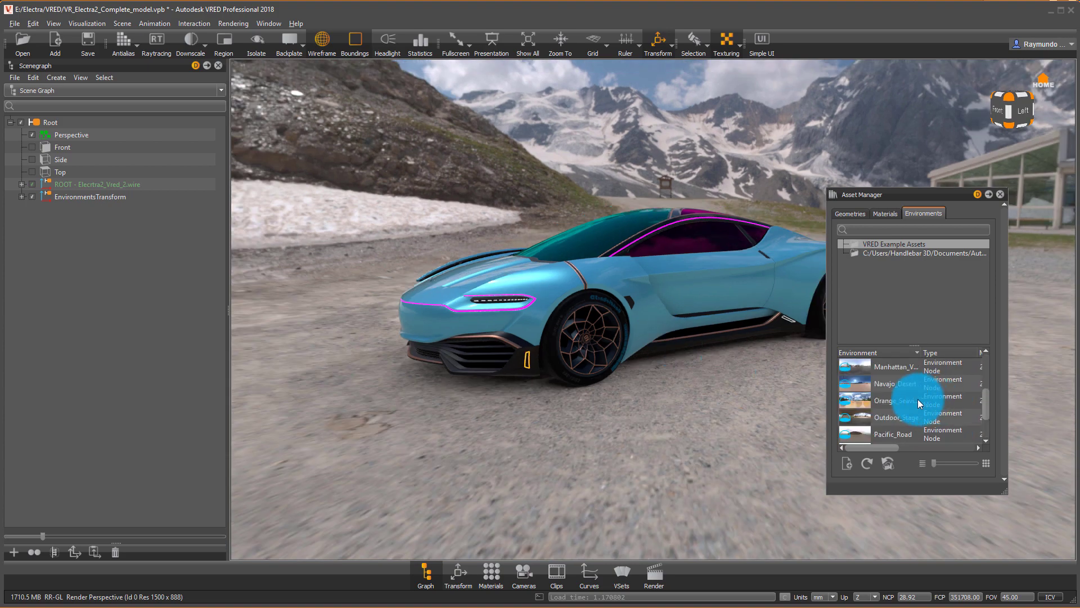
pyautogui.moveTo(896, 383); pyautogui.dragTo(647, 403)
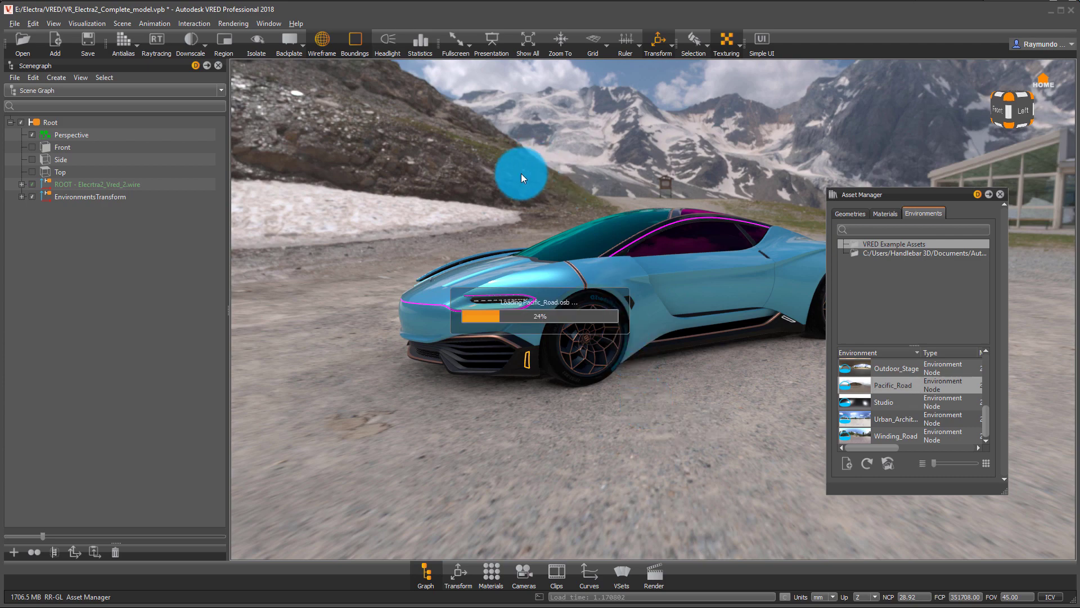
pyautogui.moveTo(519, 251)
pyautogui.mouseDown()
pyautogui.moveTo(580, 288)
pyautogui.moveTo(640, 288)
pyautogui.moveTo(326, 288)
pyautogui.moveTo(574, 315)
pyautogui.moveTo(451, 318)
pyautogui.moveTo(929, 205)
pyautogui.mouseUp()
pyautogui.click(1000, 194)
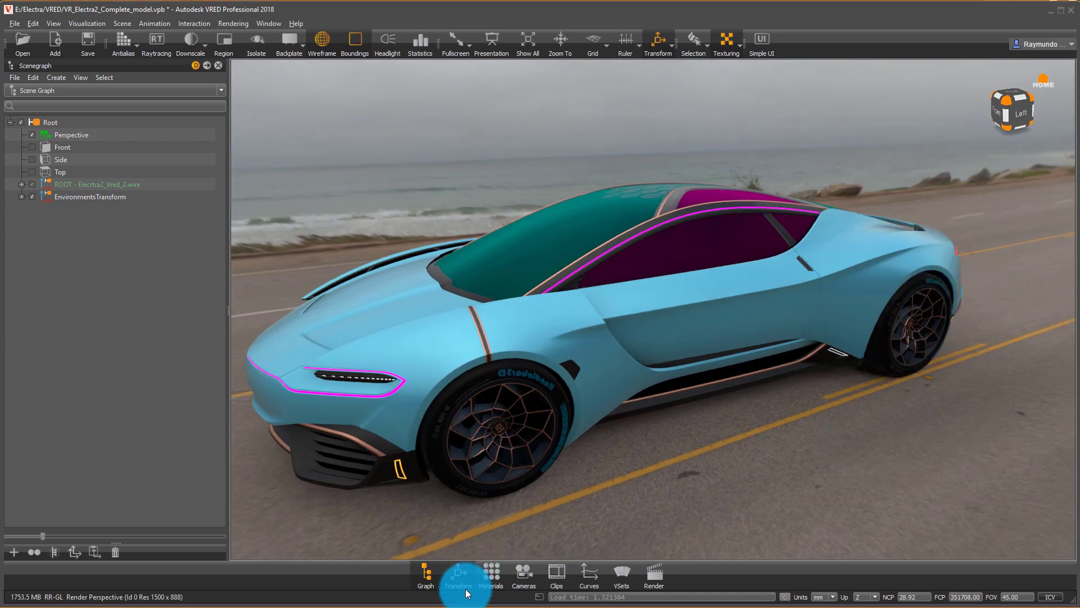
# Open the Material Editor, select the Environments switch material and place the editor fully in view
pyautogui.click(490, 576)
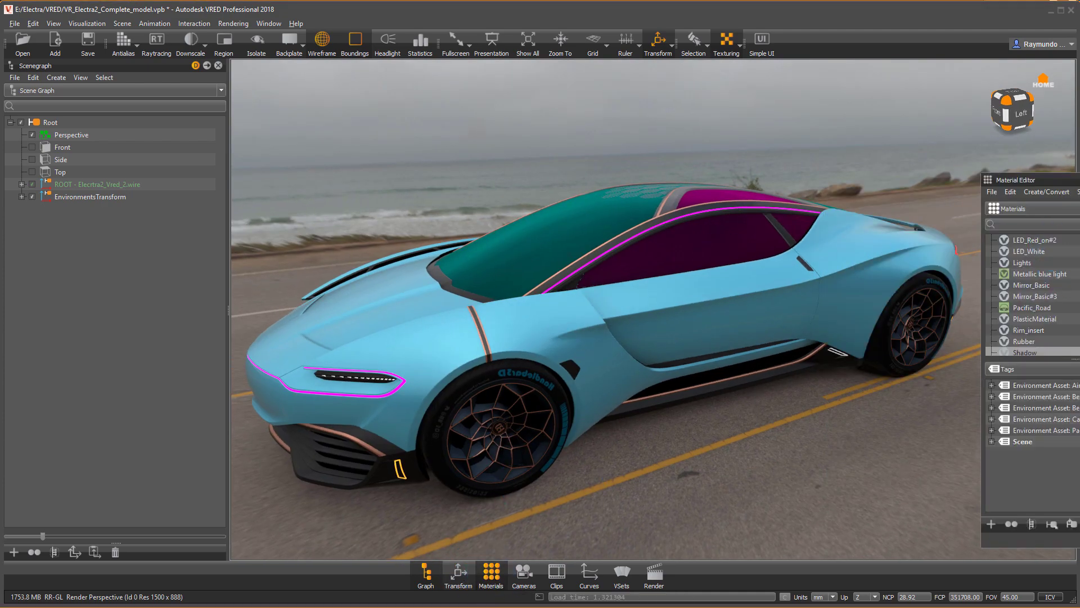
pyautogui.scroll(5, 1031, 295)
pyautogui.scroll(-8, 1031, 295)
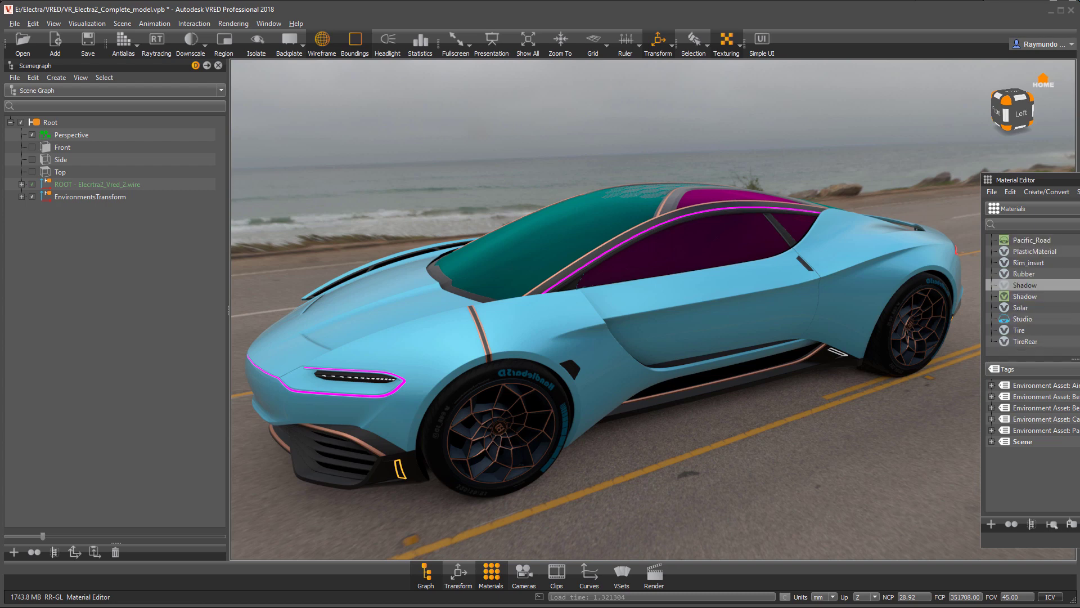
pyautogui.scroll(4, 1031, 295)
pyautogui.scroll(2, 1063, 272)
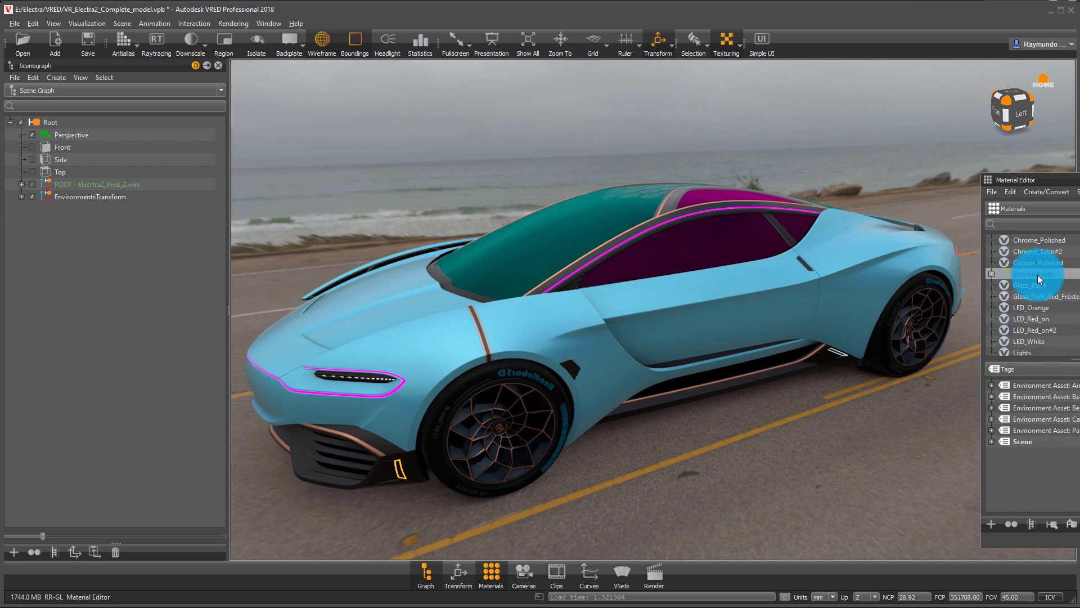
pyautogui.moveTo(1029, 179); pyautogui.dragTo(764, 142)
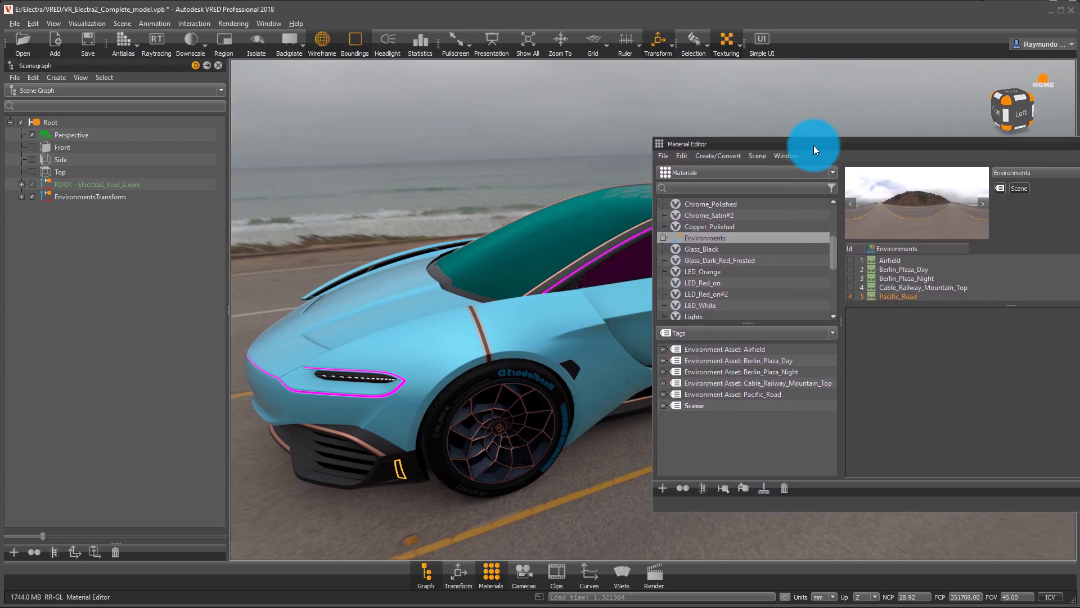
pyautogui.moveTo(813, 144); pyautogui.dragTo(564, 136)
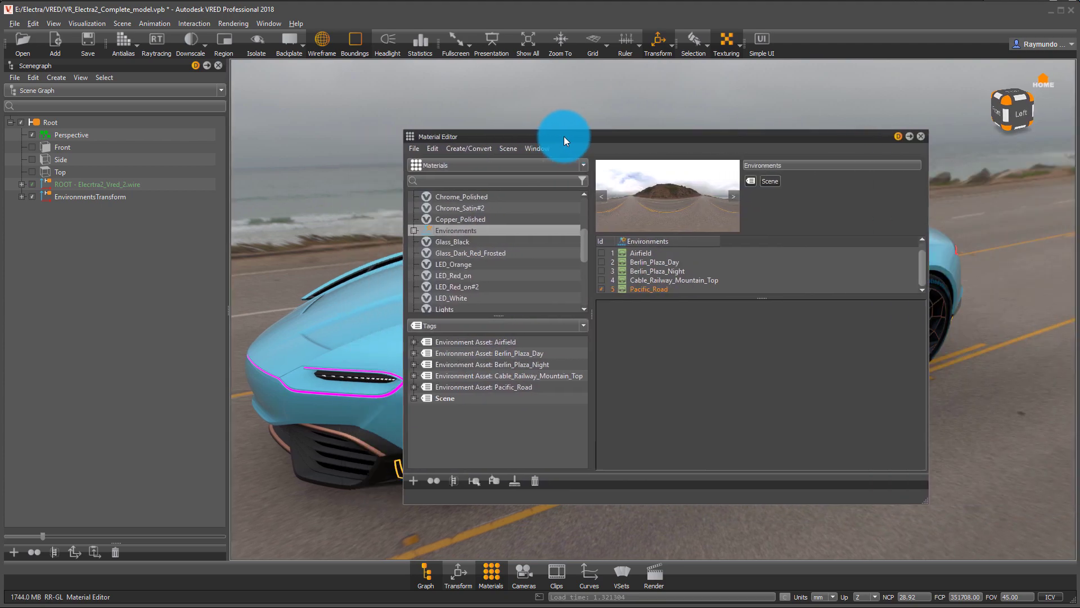
# Review the material list for the loaded environments and return to the Environments switch material
pyautogui.click(445, 217)
pyautogui.click(453, 228)
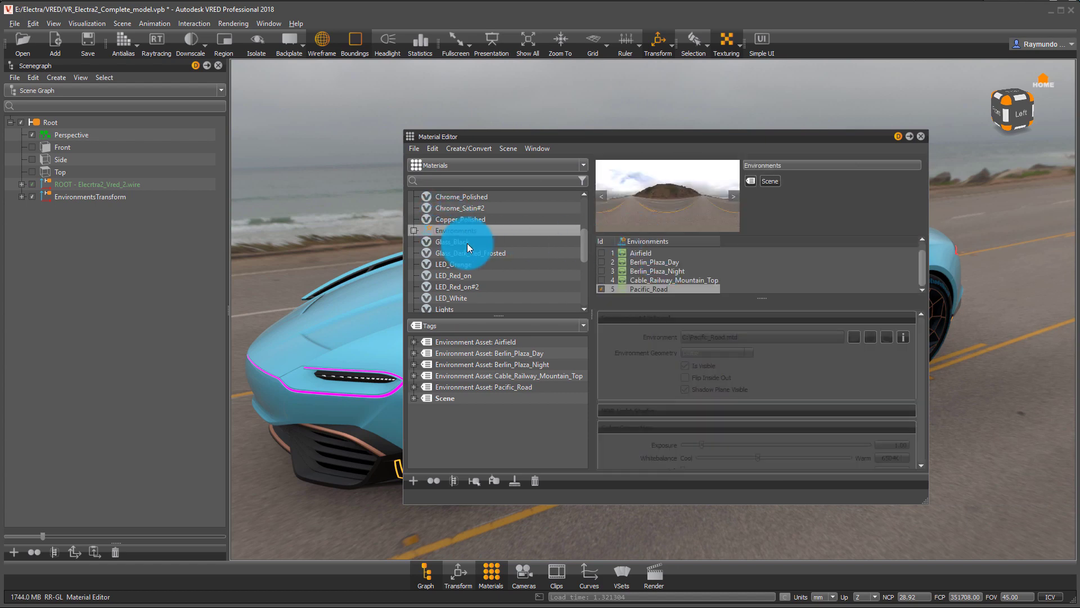
pyautogui.moveTo(589, 238); pyautogui.dragTo(586, 193)
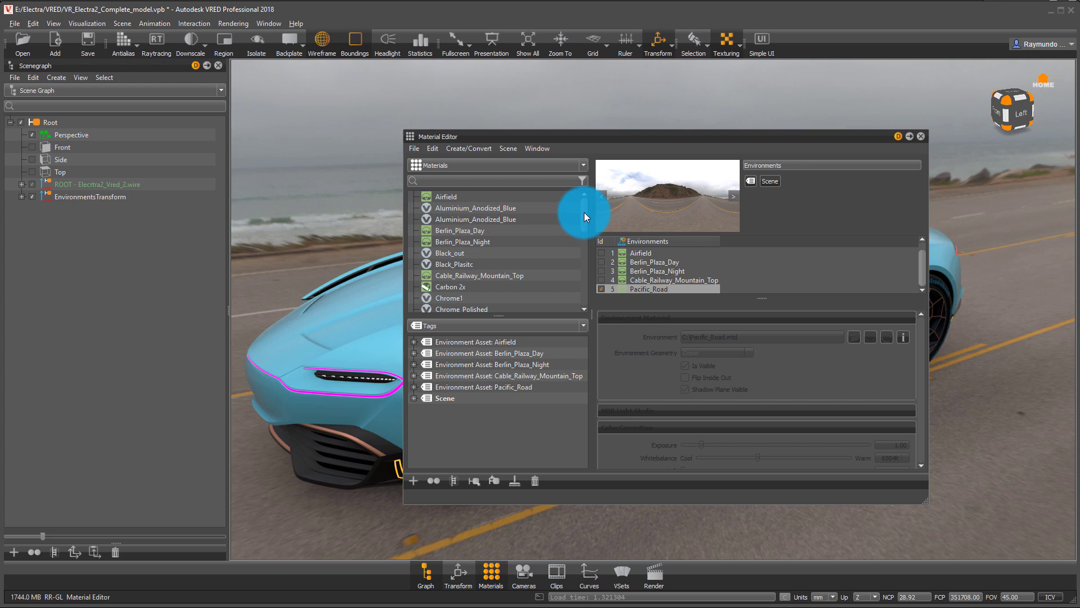
pyautogui.moveTo(584, 212); pyautogui.dragTo(581, 235)
pyautogui.click(479, 265)
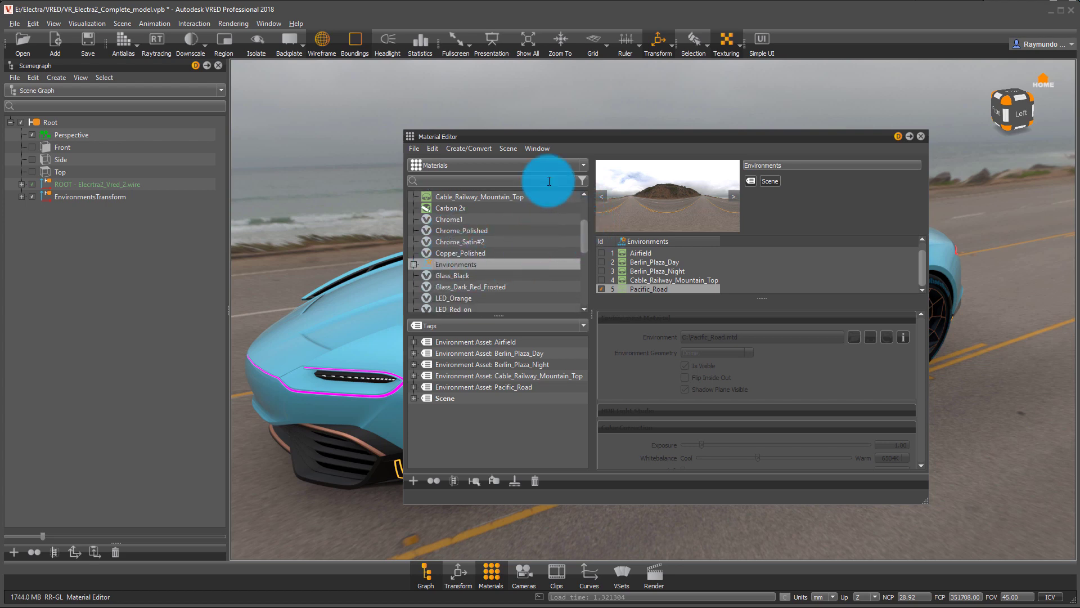
# Open the Variant Sets editor and arrange it beside the Material Editor so both are reachable
pyautogui.moveTo(590, 137); pyautogui.dragTo(659, 103)
pyautogui.rightClick(730, 572)
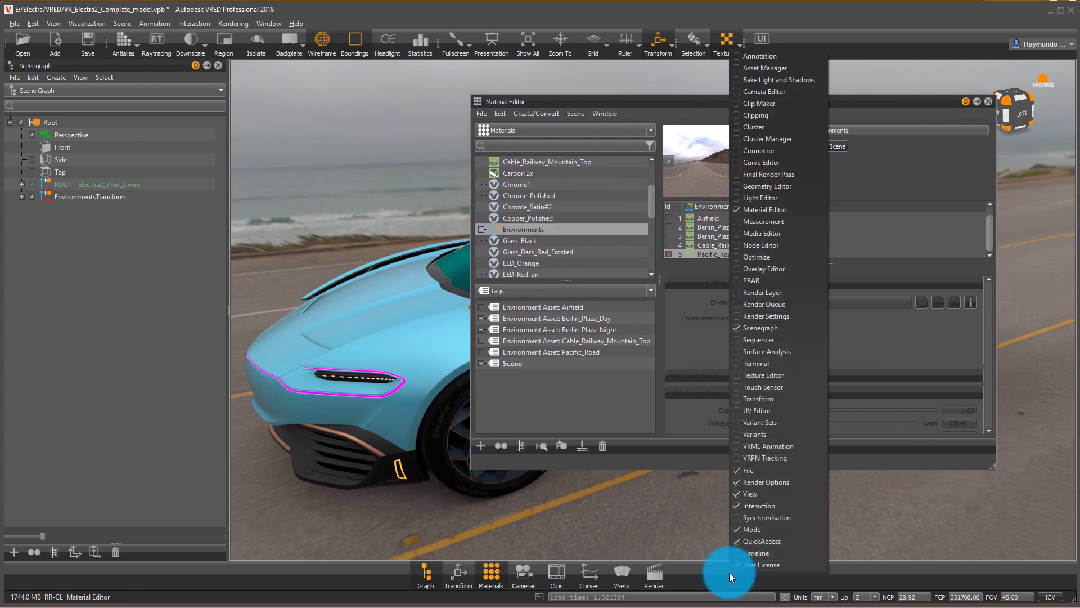
pyautogui.click(694, 572)
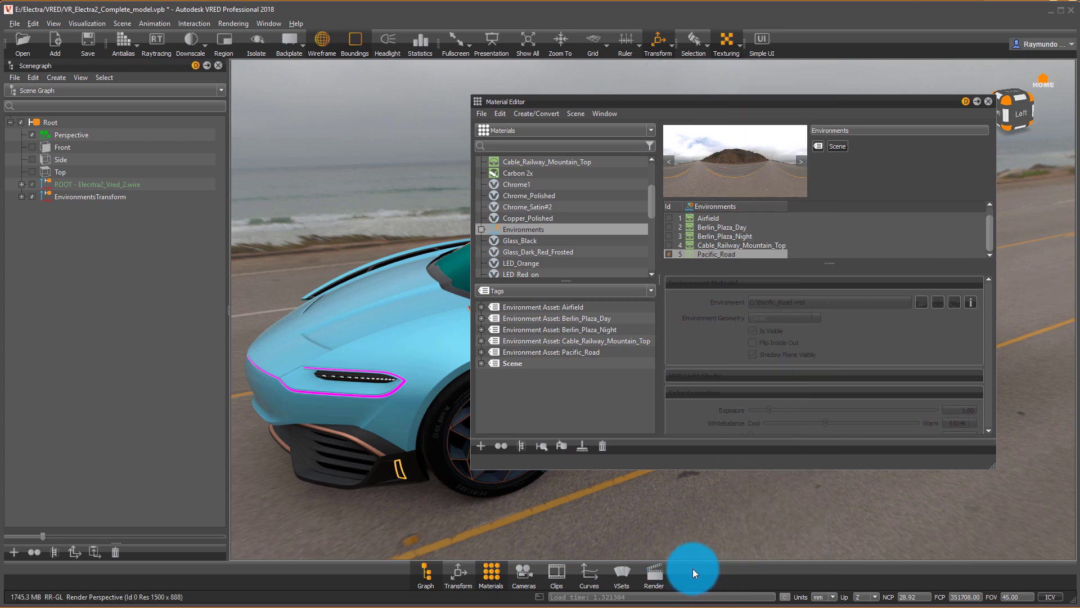
pyautogui.click(620, 573)
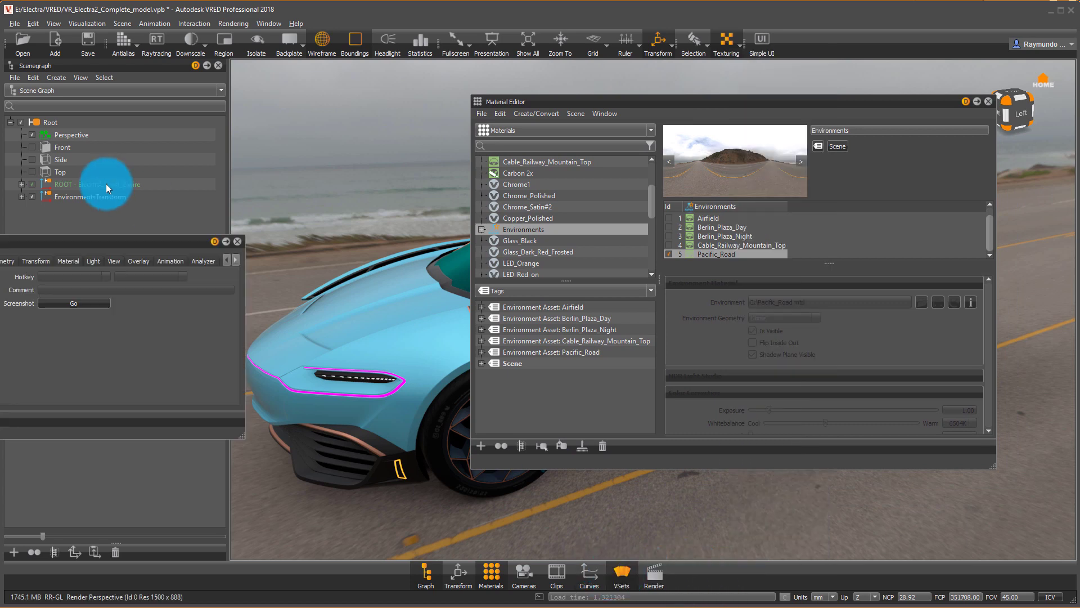
pyautogui.moveTo(113, 244); pyautogui.dragTo(851, 362)
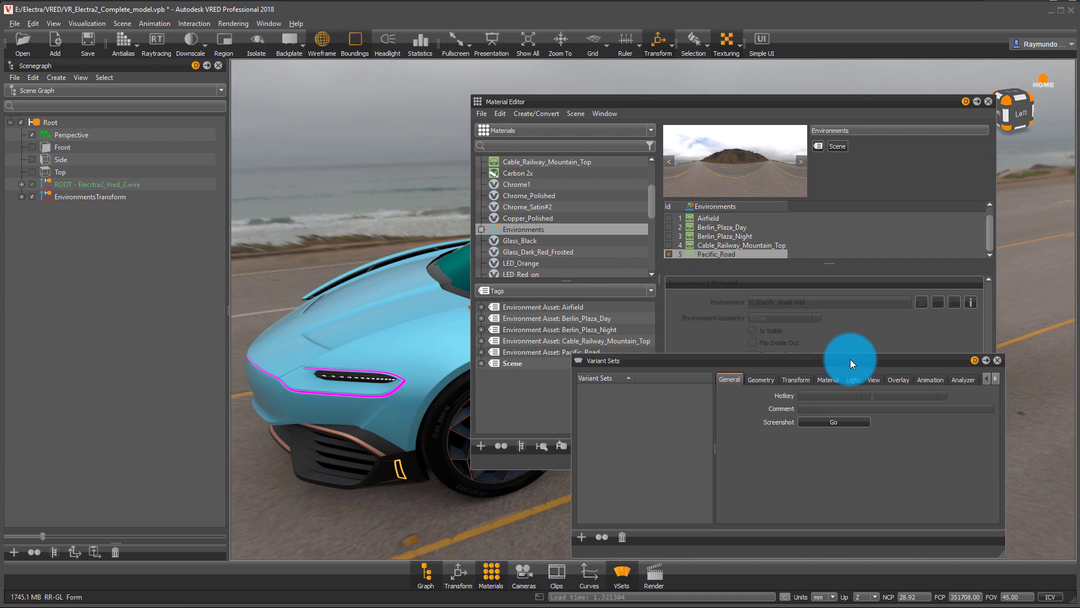
# Create a new variant set named Envi
pyautogui.click(582, 537)
pyautogui.doubleClick(617, 387)
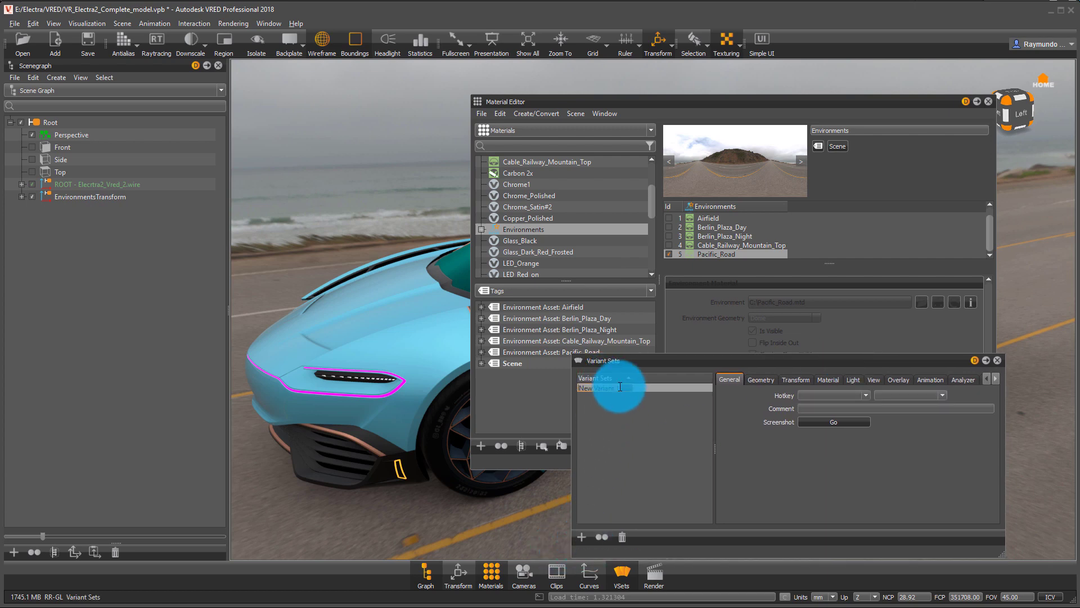
pyautogui.write('Envi')
pyautogui.click(634, 433)
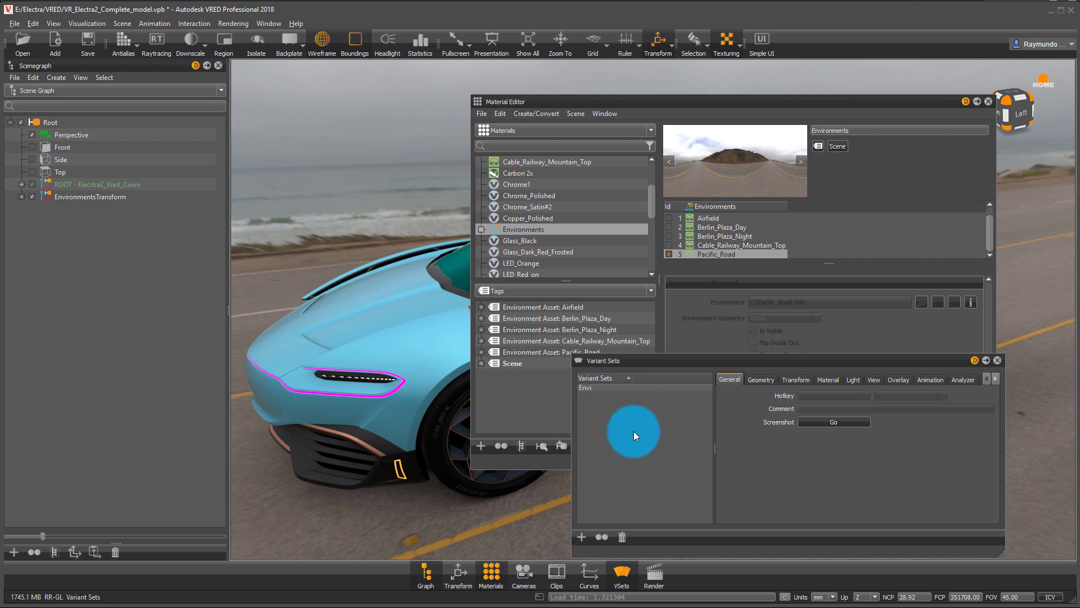
# Assign the hotkey E to the Envi variant set
pyautogui.click(680, 388)
pyautogui.click(926, 394)
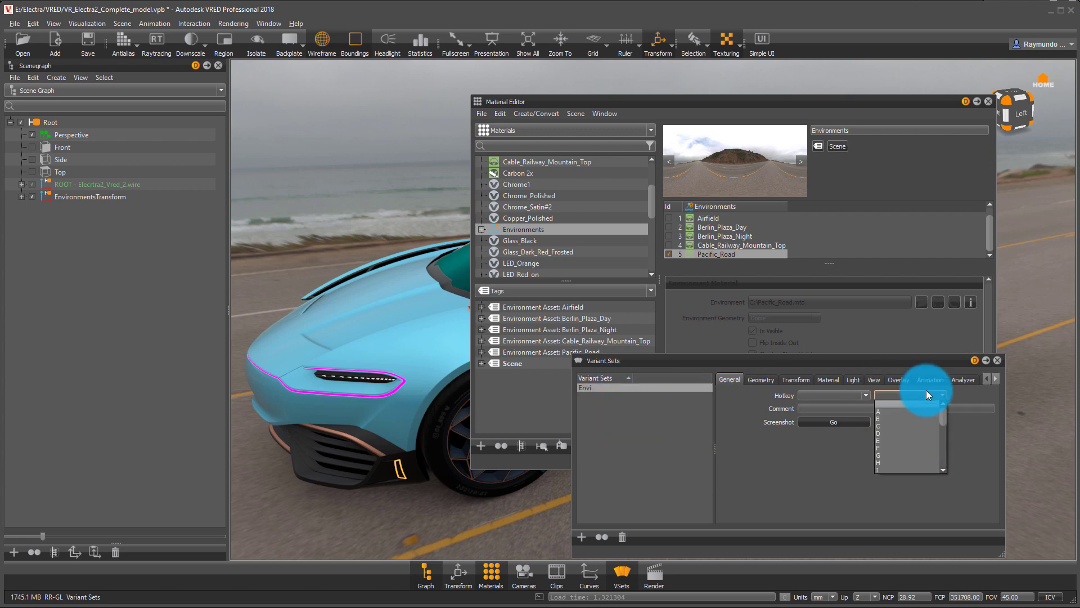
pyautogui.press('Return')
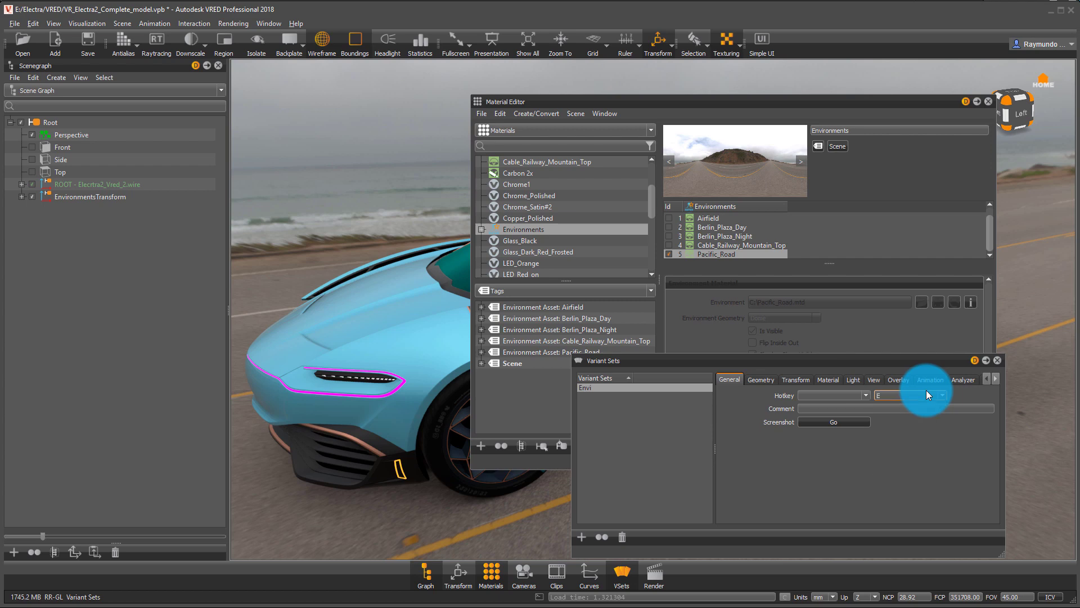
# Add the Environments material to the Envi variant set with state !Next (Loop), and recheck the set's general settings
pyautogui.click(827, 380)
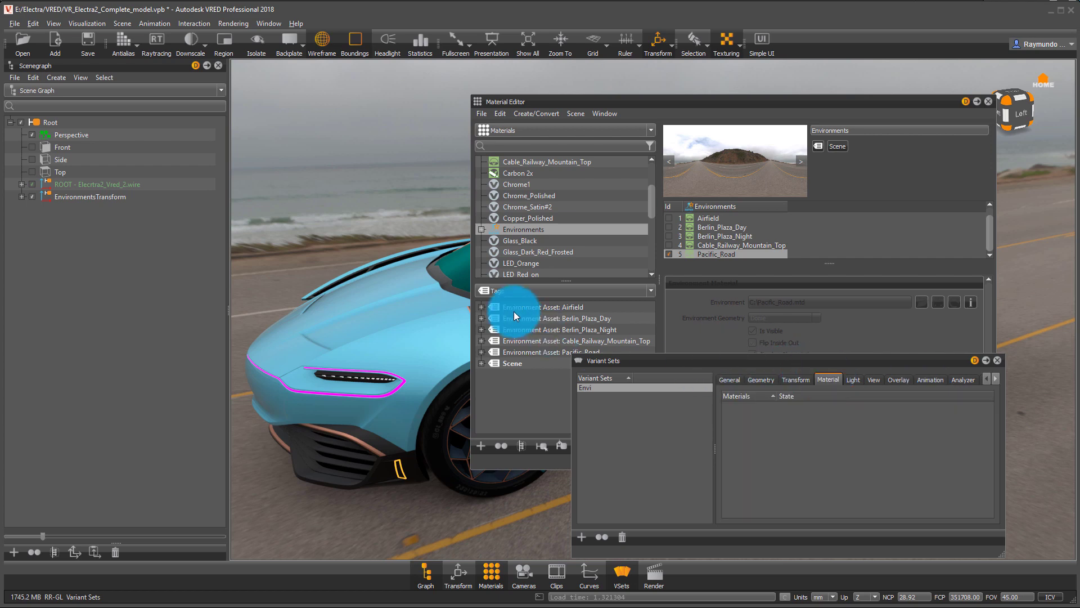
pyautogui.moveTo(601, 239); pyautogui.dragTo(832, 488)
pyautogui.doubleClick(811, 406)
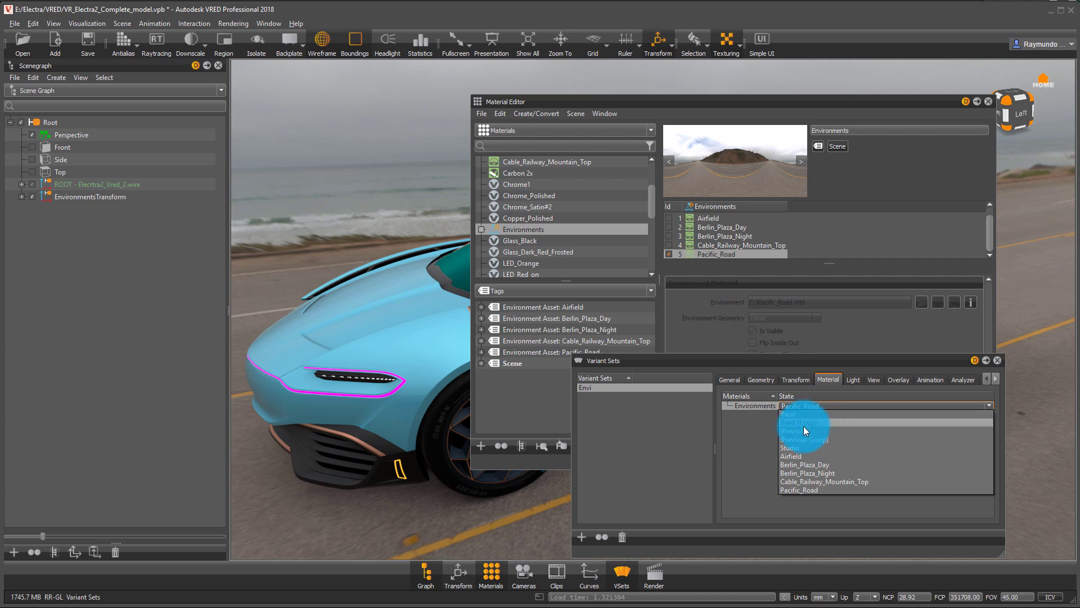
pyautogui.click(804, 423)
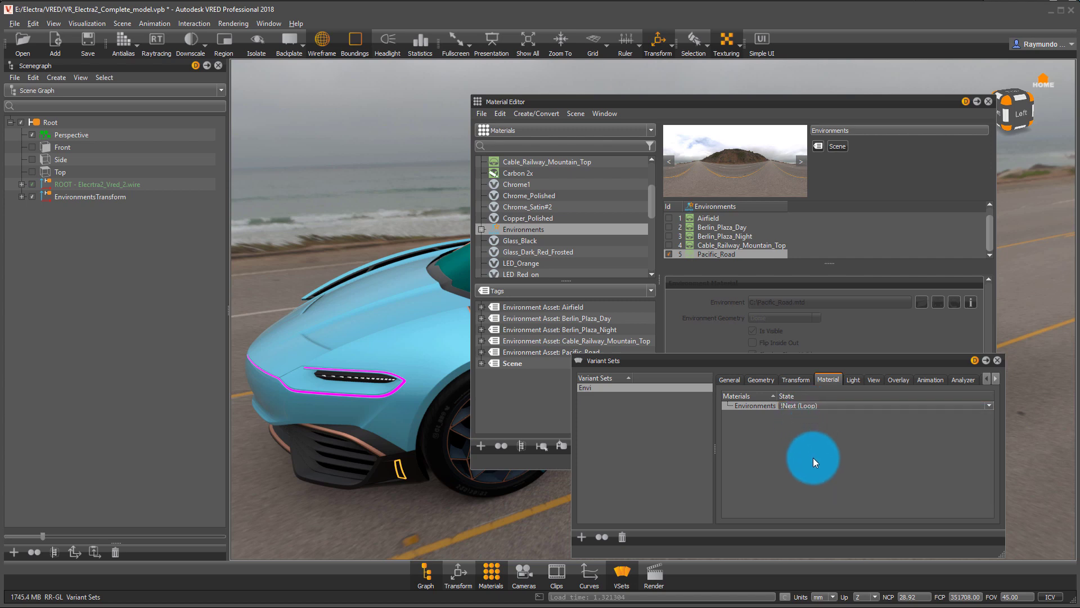
pyautogui.click(813, 458)
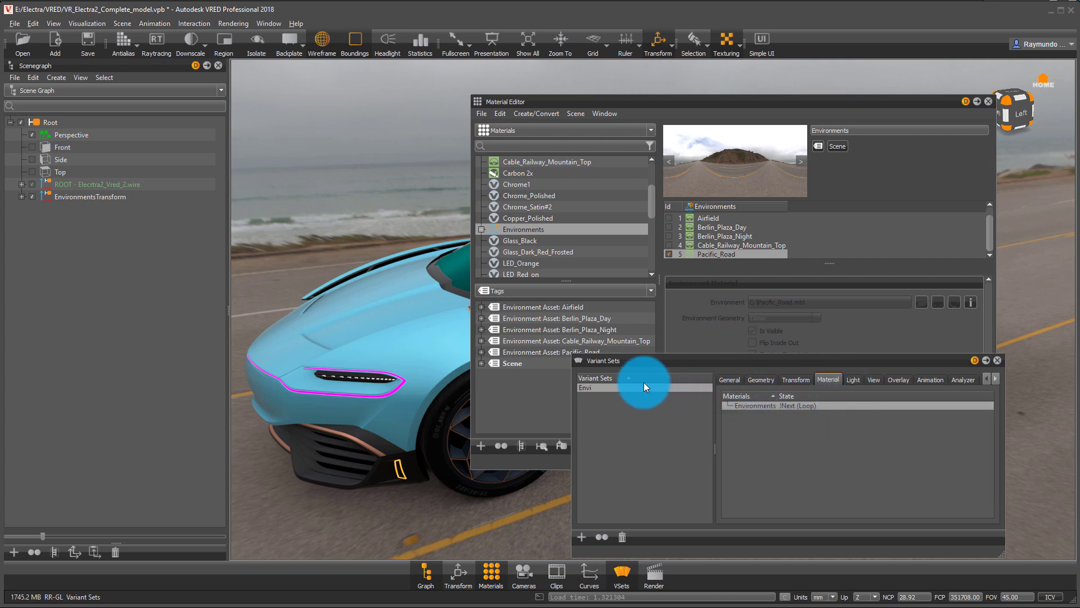
pyautogui.click(741, 377)
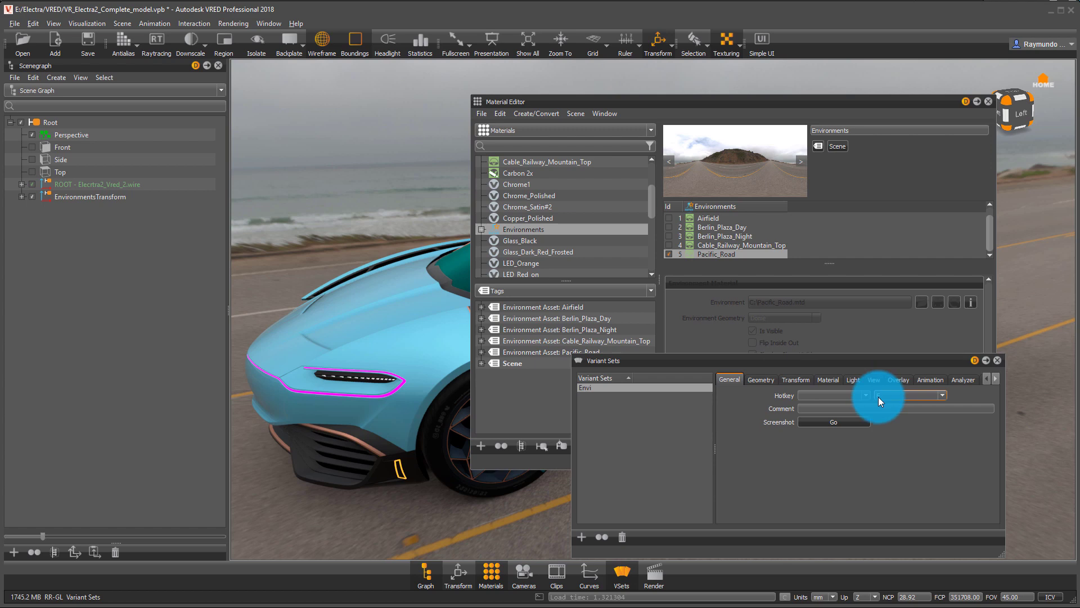
# Close the Variant Sets and Material editors and test the Envi hotkey by cycling the environments around the car from several angles
pyautogui.click(997, 360)
pyautogui.click(988, 102)
pyautogui.keyDown('alt'); pyautogui.moveTo(849, 418); pyautogui.dragTo(863, 395); pyautogui.keyUp('alt')
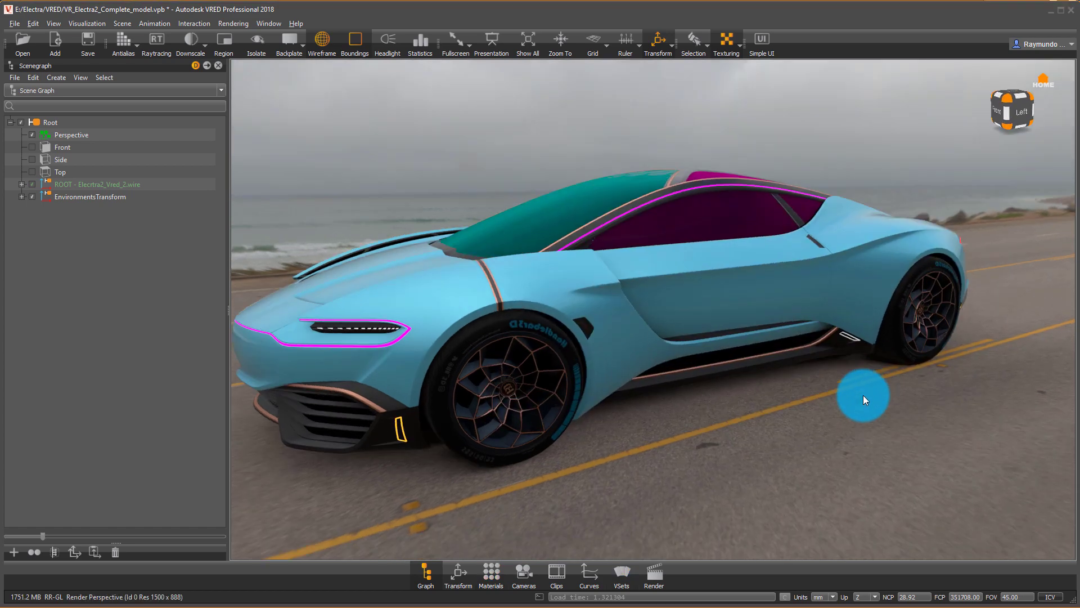
pyautogui.press('e')
pyautogui.press('e')
pyautogui.press('e')
pyautogui.press('e')
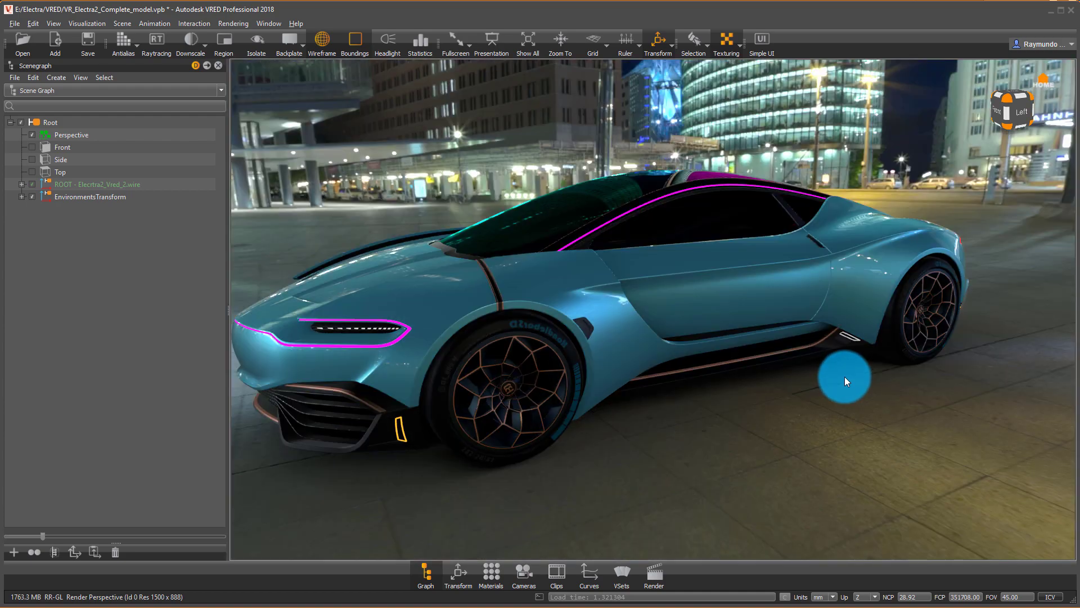
pyautogui.scroll(-1, 844, 376)
pyautogui.press('e')
pyautogui.press('e')
pyautogui.keyDown('alt'); pyautogui.moveTo(707, 387); pyautogui.dragTo(847, 405); pyautogui.keyUp('alt')
pyautogui.press('e')
pyautogui.press('e')
pyautogui.press('e')
pyautogui.press('e')
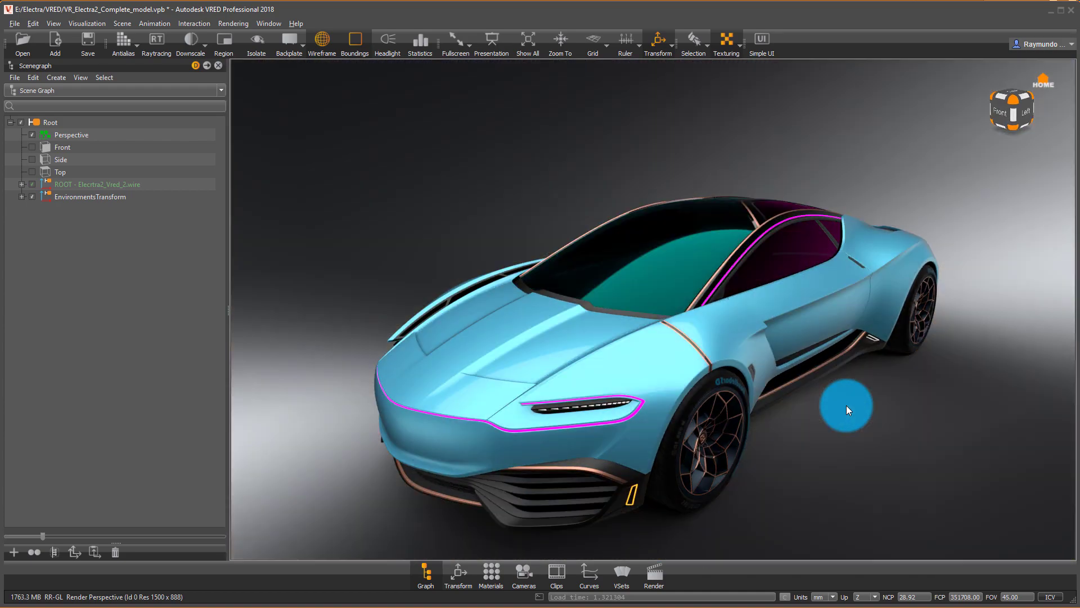
pyautogui.press('e')
pyautogui.press('e')
pyautogui.press('e')
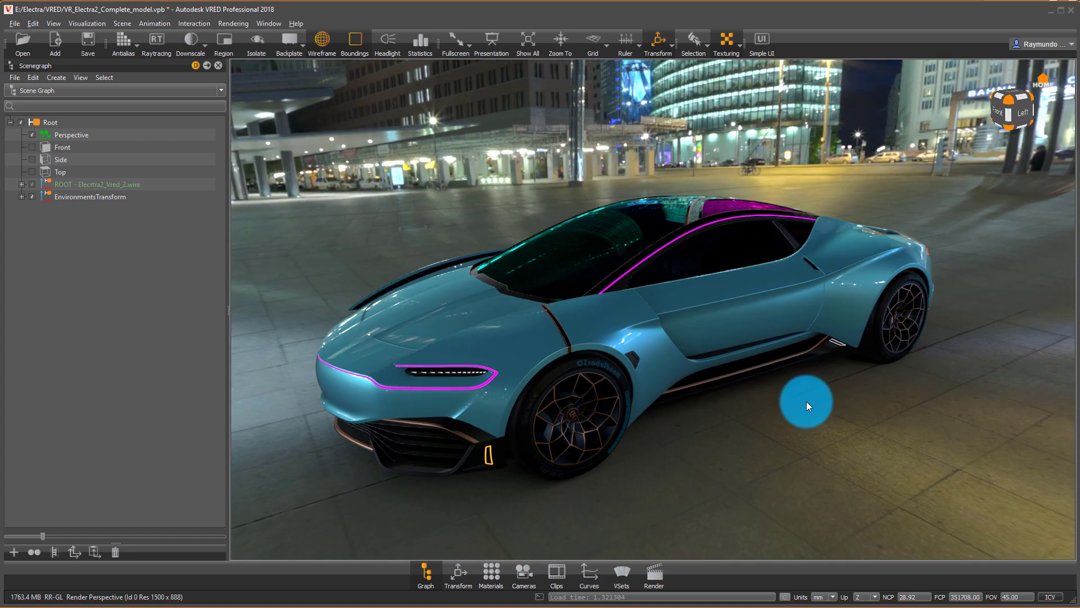
pyautogui.moveTo(805, 401); pyautogui.dragTo(771, 336)
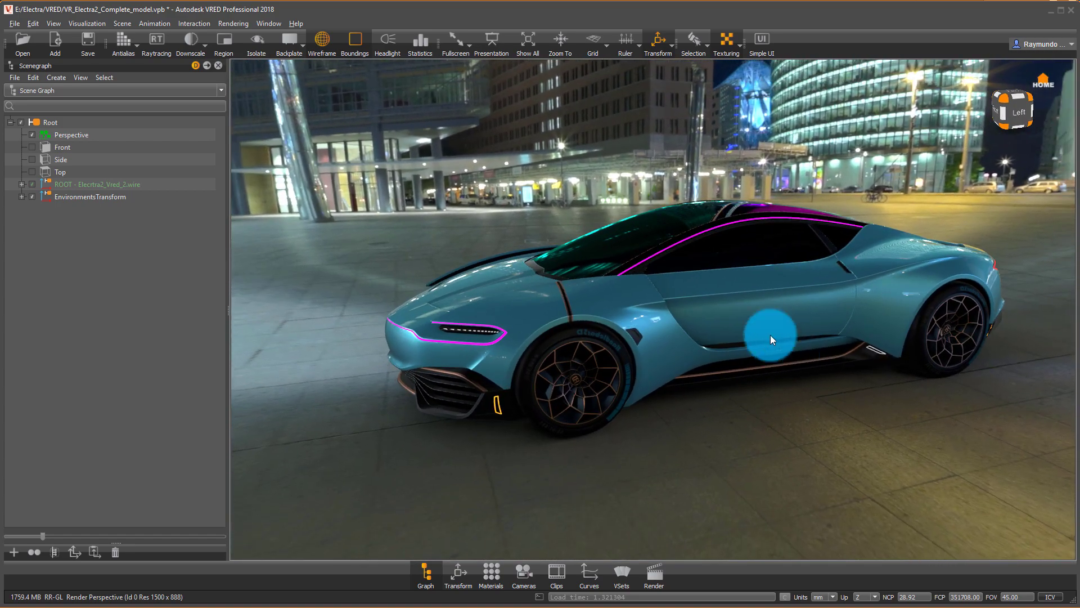
# Reopen the Material Editor, move it clear of the car's front, and pick the front body surface to find its paint material
pyautogui.click(491, 571)
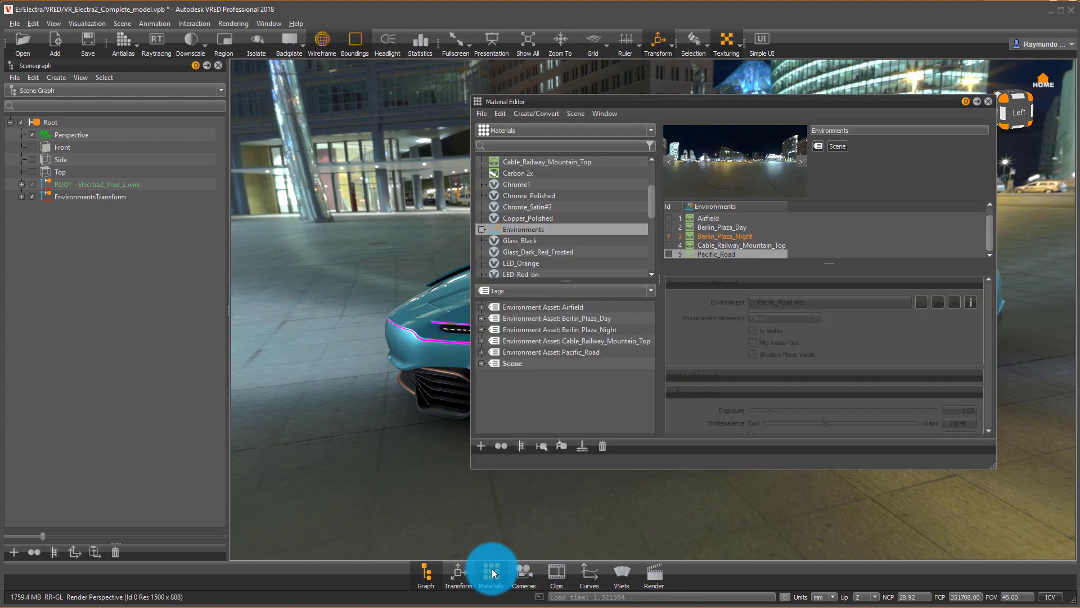
pyautogui.moveTo(722, 104); pyautogui.dragTo(904, 179)
pyautogui.click(540, 321)
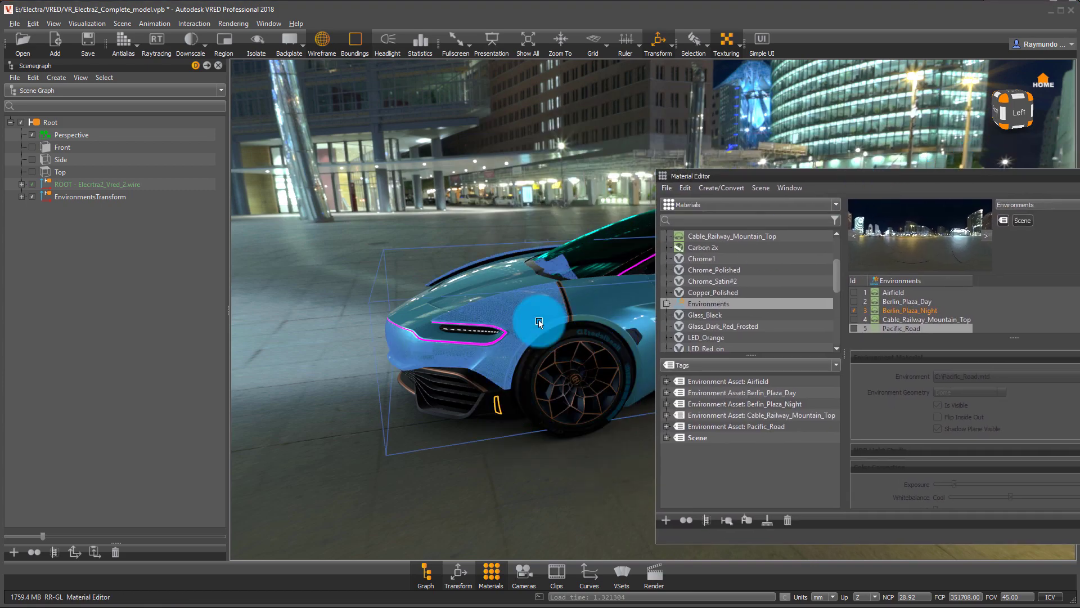
pyautogui.click(539, 310)
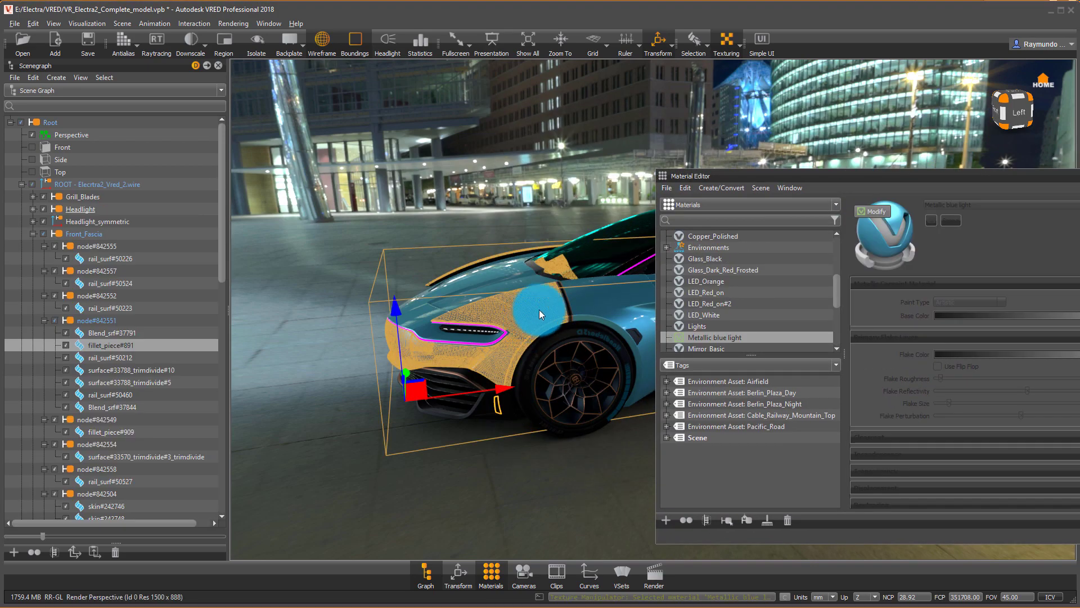
# Create a Switch material and name it Car_Body
pyautogui.click(732, 188)
pyautogui.moveTo(734, 207)
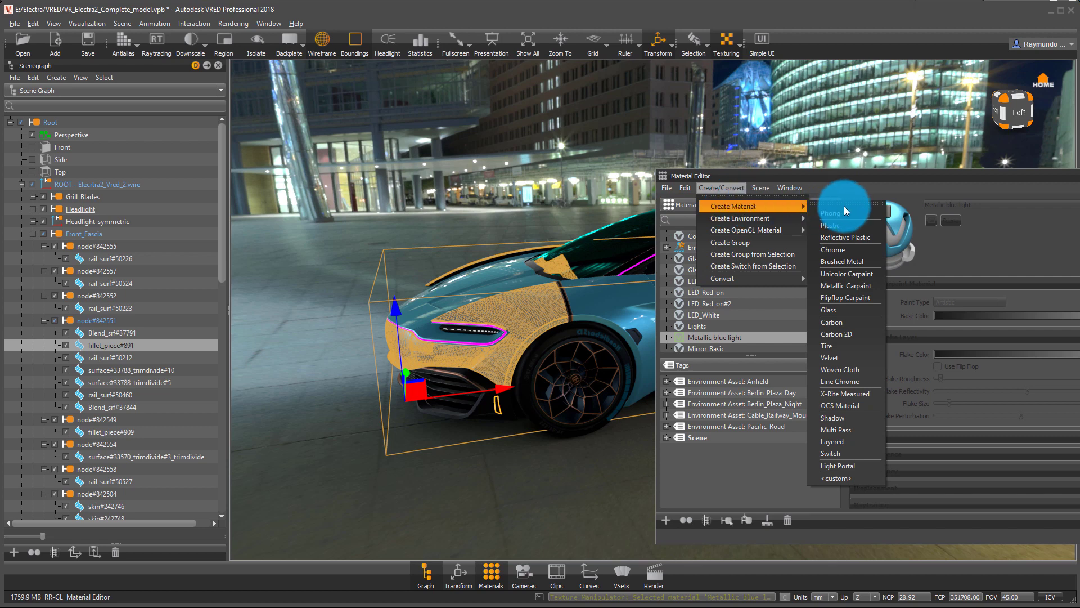
pyautogui.click(859, 453)
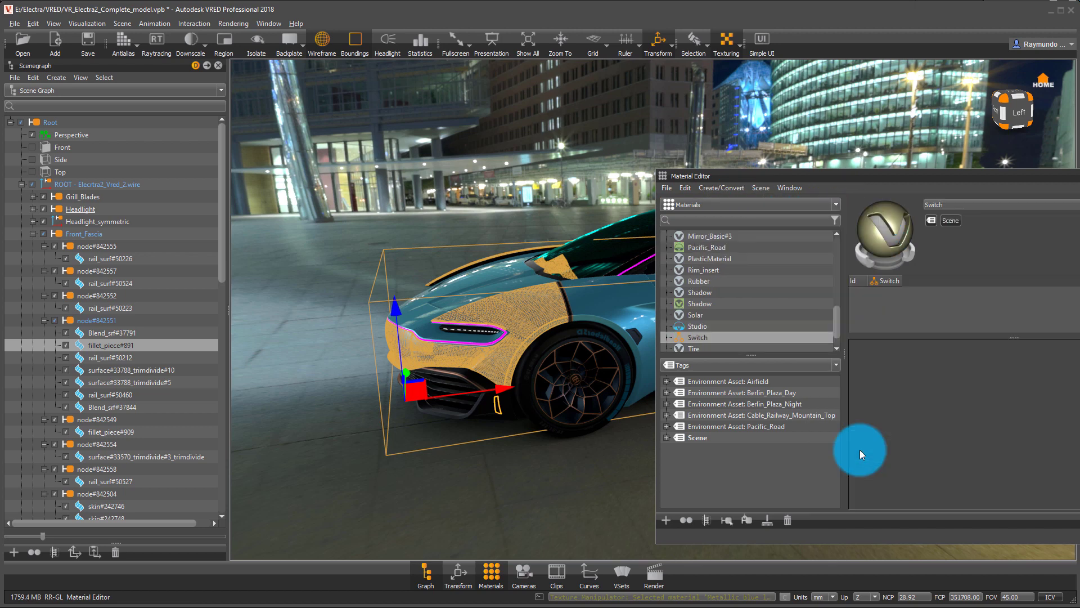
pyautogui.doubleClick(935, 204)
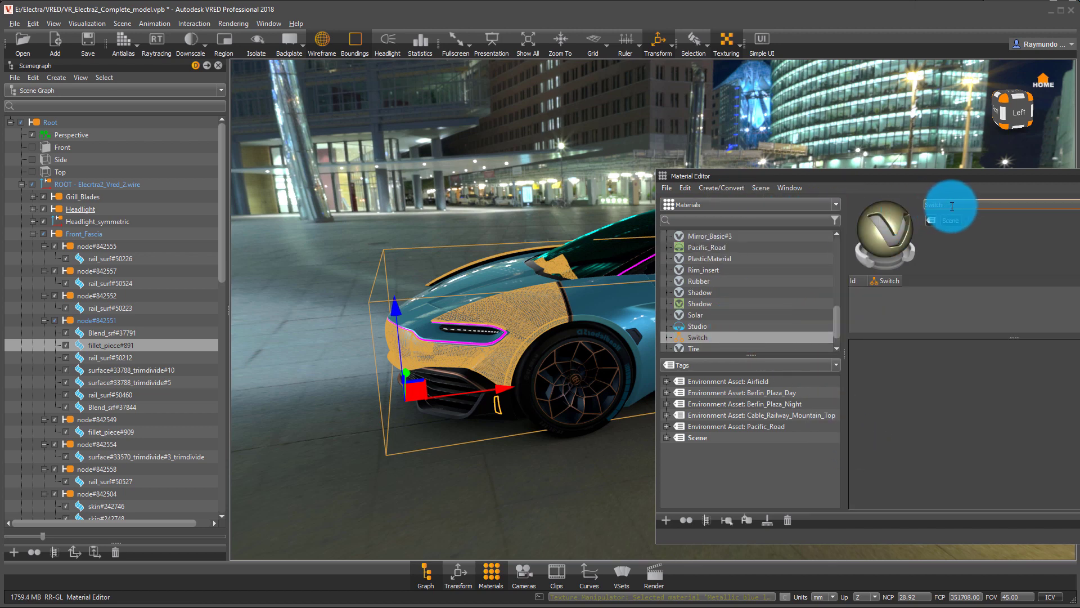
pyautogui.write('Car_B')
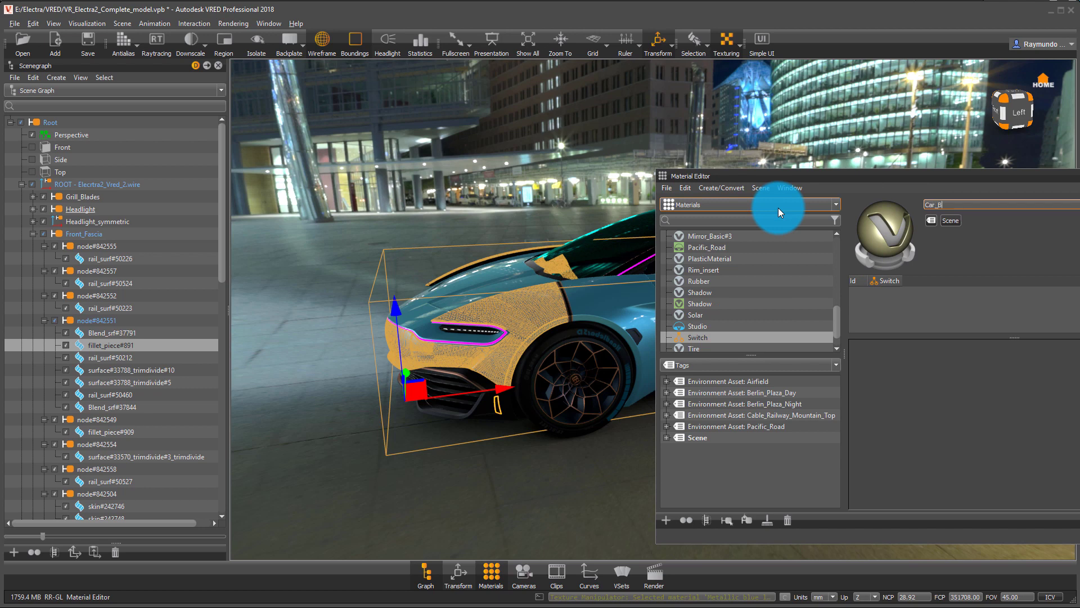
pyautogui.write('ody')
pyautogui.press('Return')
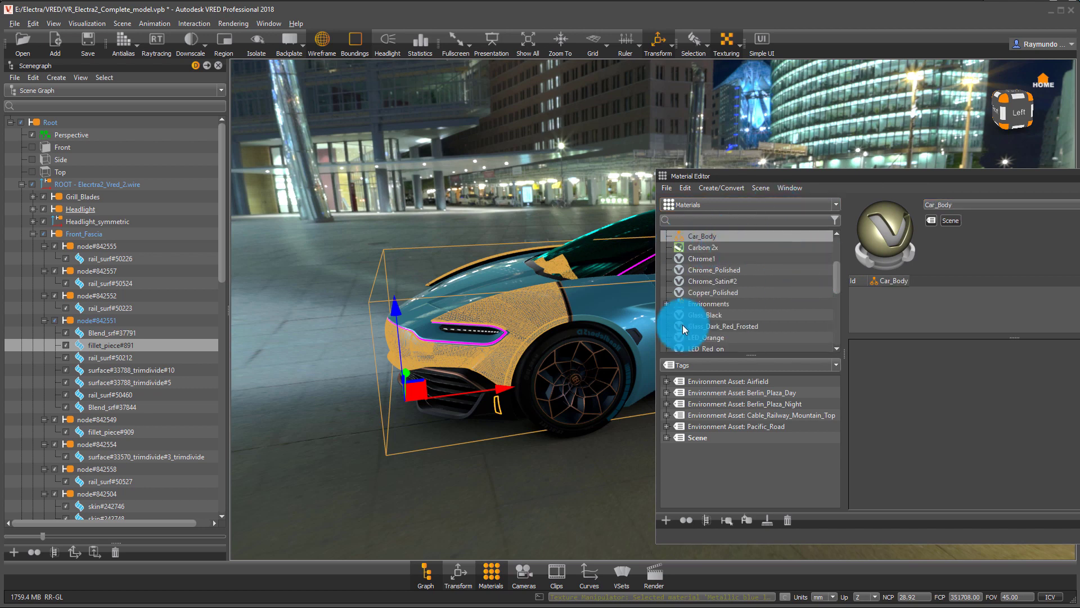
# Enlarge the materials list and add the Metallic blue light body paint to the Car_Body switch material
pyautogui.keyDown('shift'); pyautogui.click(602, 299); pyautogui.keyUp('shift')
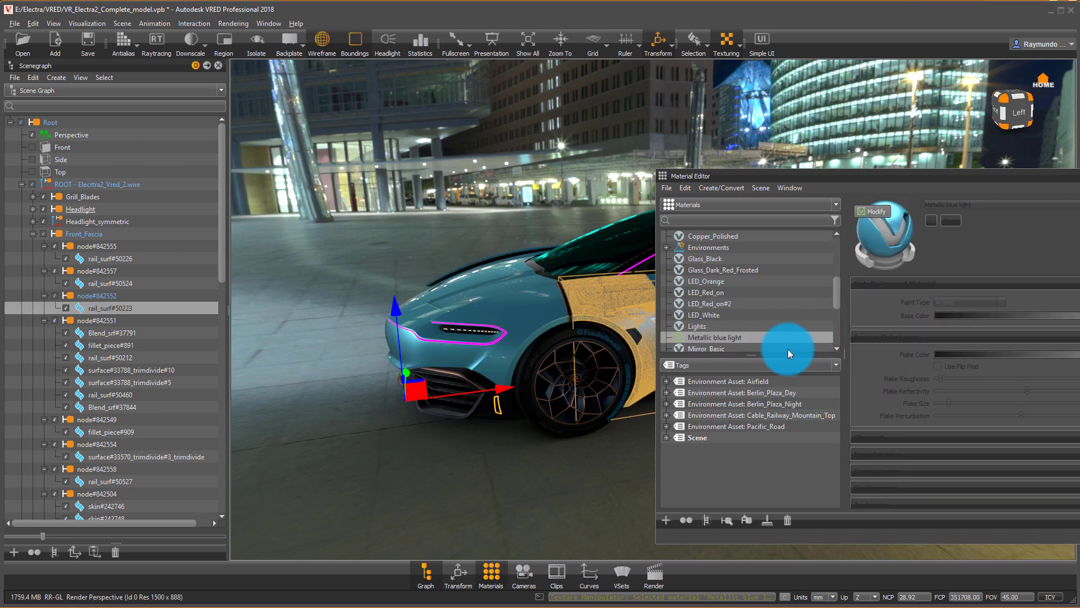
pyautogui.moveTo(787, 355); pyautogui.dragTo(784, 453)
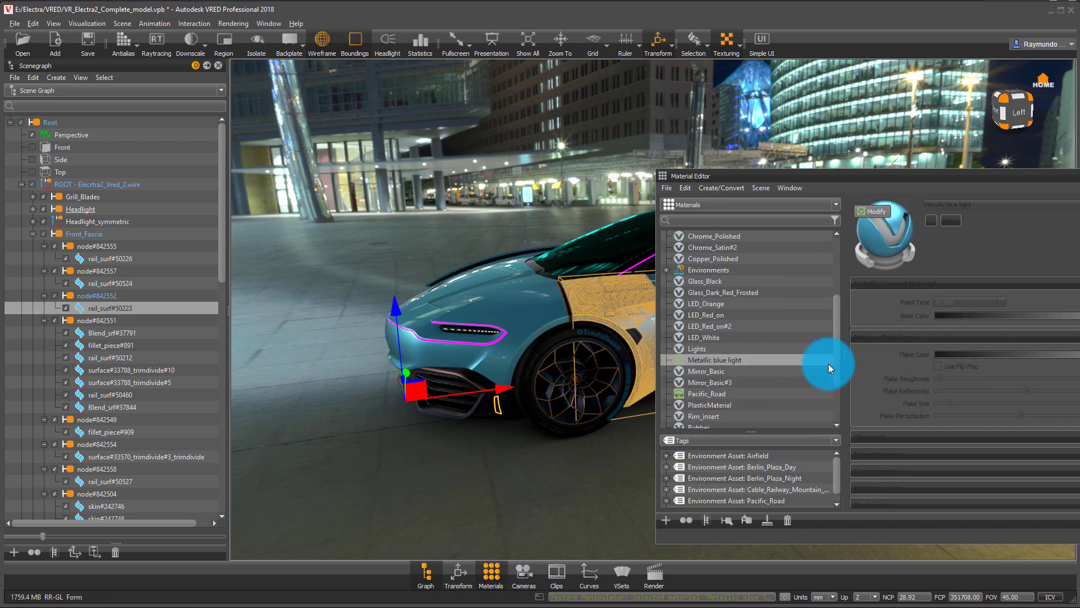
pyautogui.moveTo(837, 341); pyautogui.dragTo(839, 309)
pyautogui.scroll(-1, 735, 265)
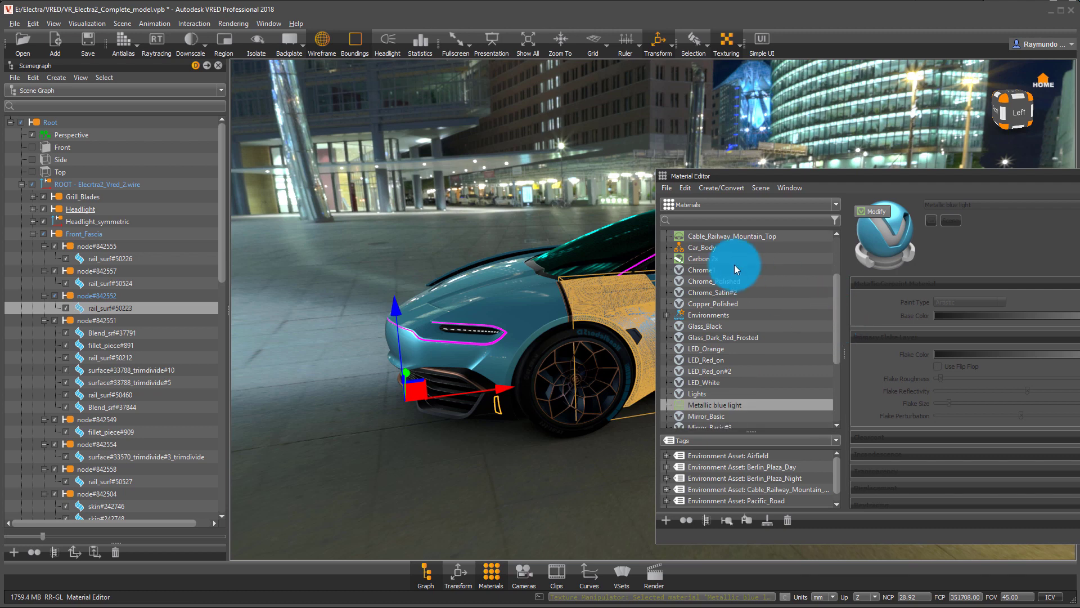
pyautogui.click(714, 247)
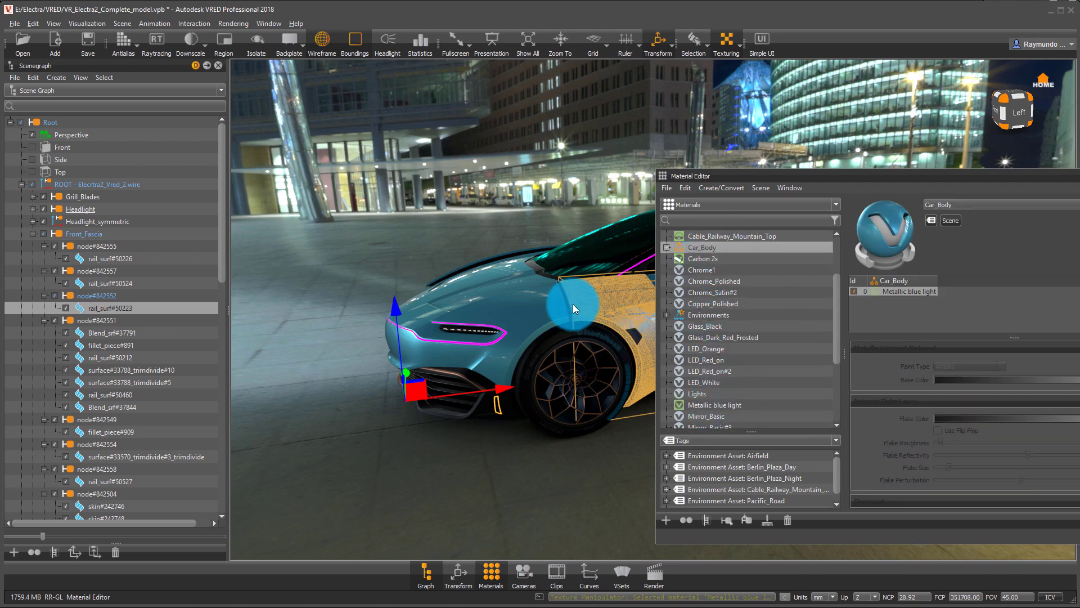
# Select all nodes that use Metallic blue light, apply the Car_Body switch material to them, and clear the selection
pyautogui.click(530, 302)
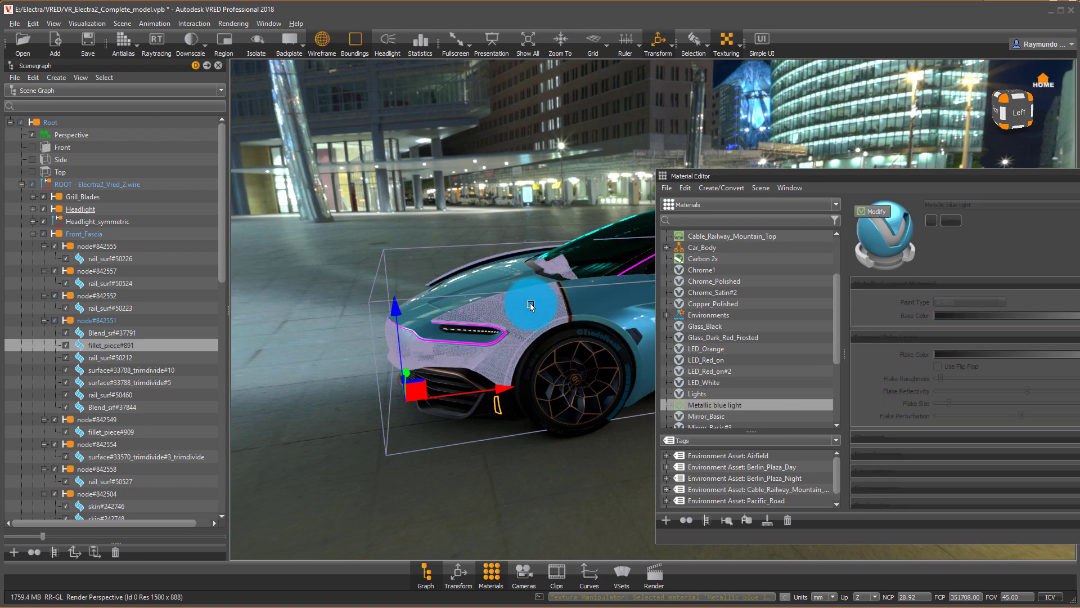
pyautogui.rightClick(715, 406)
pyautogui.click(776, 551)
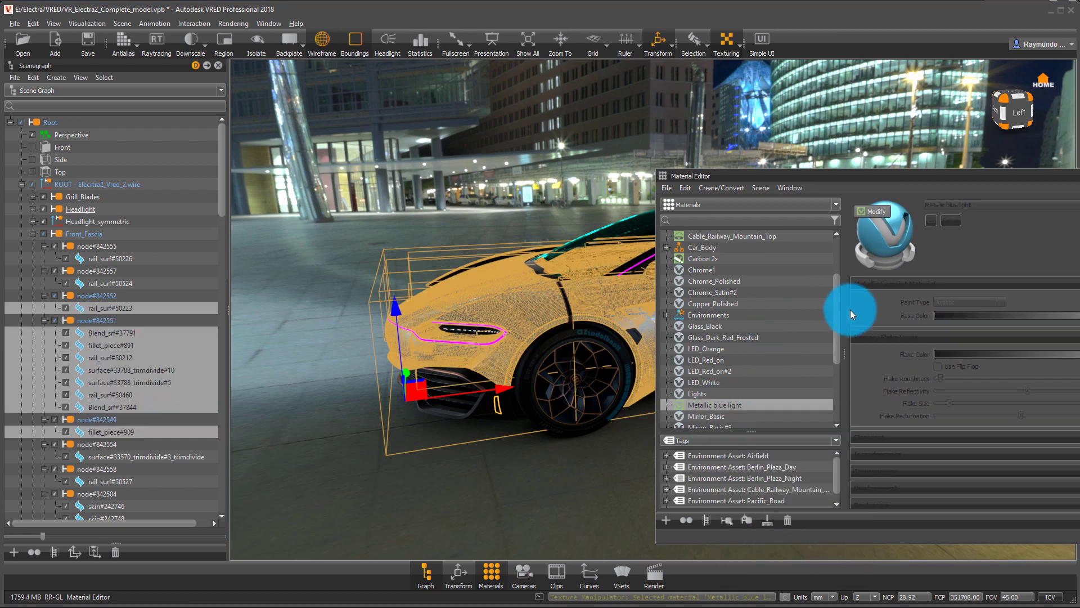
pyautogui.click(712, 246)
pyautogui.rightClick(708, 248)
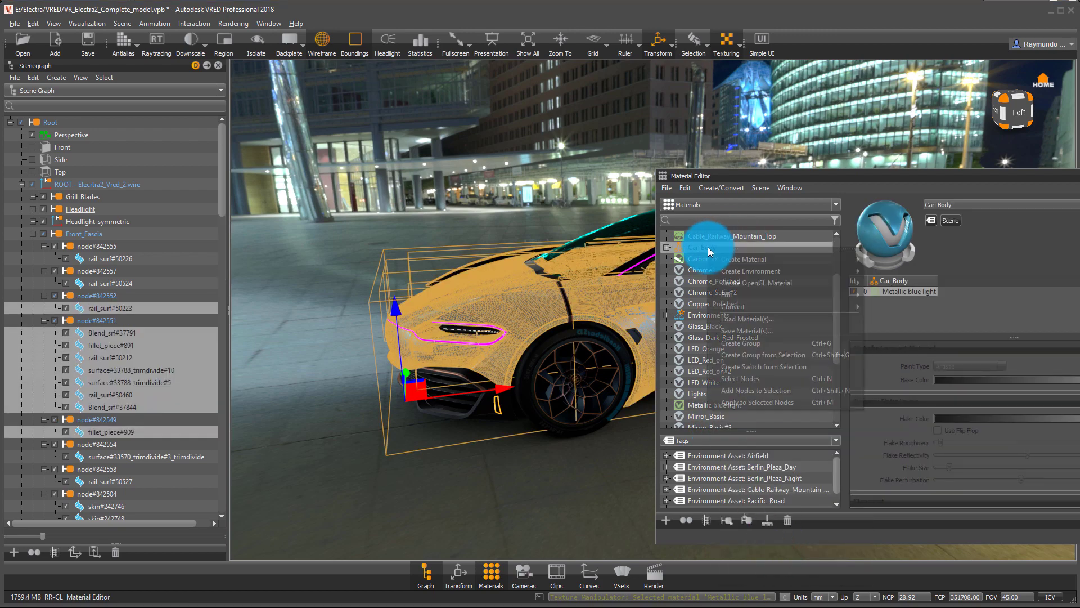
pyautogui.click(784, 401)
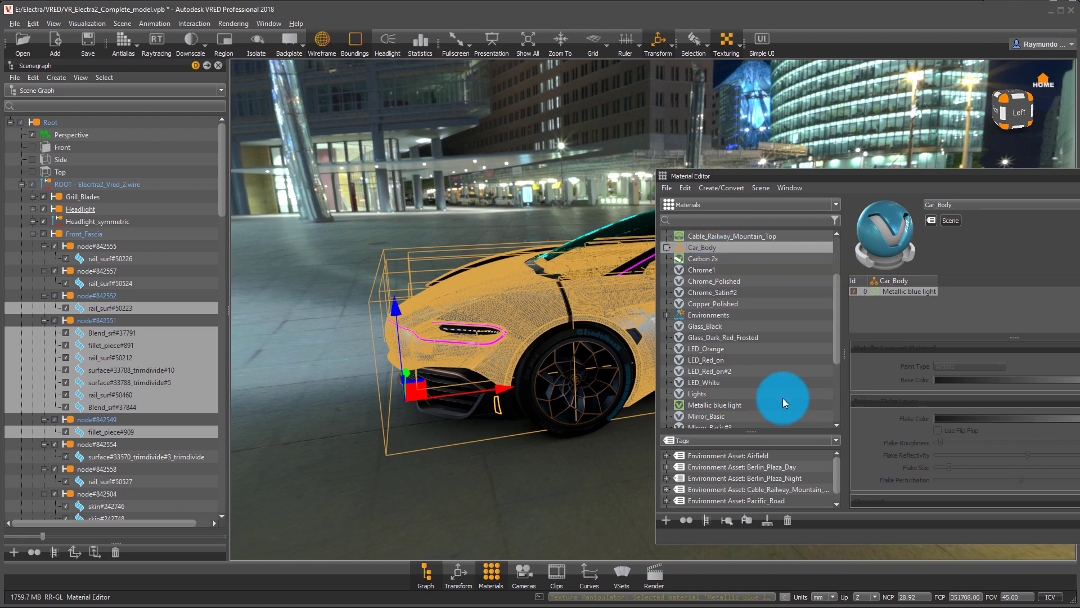
pyautogui.click(539, 287)
pyautogui.moveTo(307, 317); pyautogui.dragTo(582, 474)
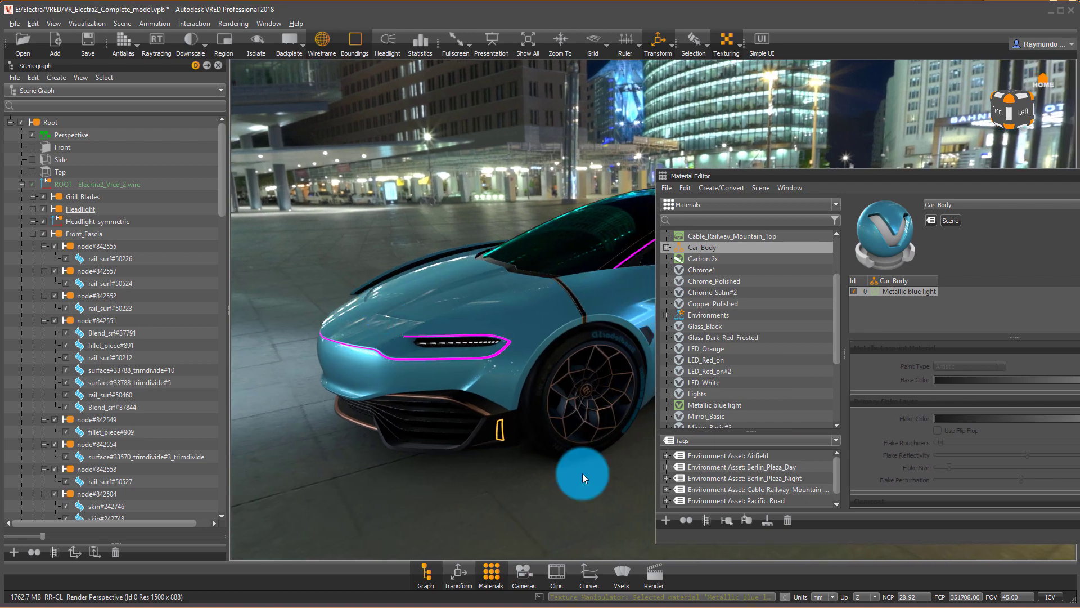
# Open the Asset Manager and arrange it beside the Material Editor so both are fully visible
pyautogui.rightClick(703, 569)
pyautogui.click(758, 66)
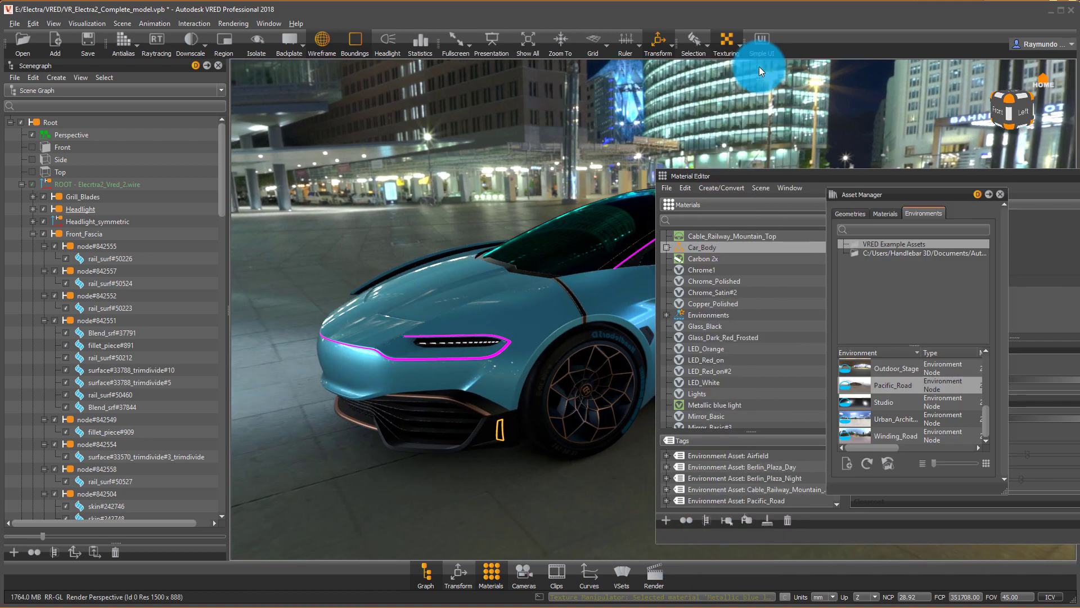
pyautogui.moveTo(940, 191); pyautogui.dragTo(523, 192)
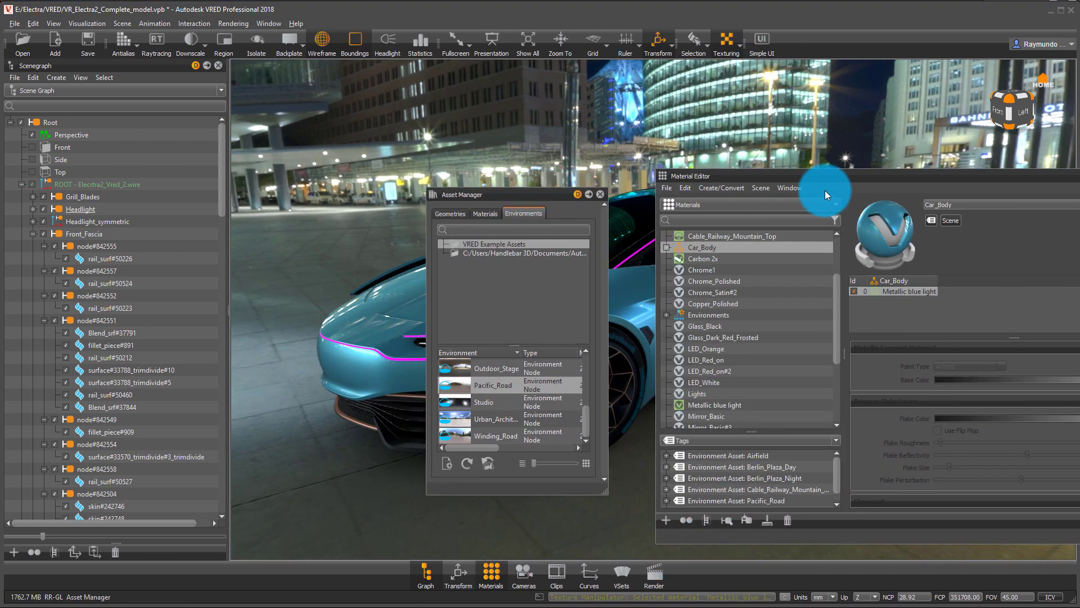
pyautogui.moveTo(825, 179); pyautogui.dragTo(677, 175)
pyautogui.moveTo(491, 194); pyautogui.dragTo(325, 191)
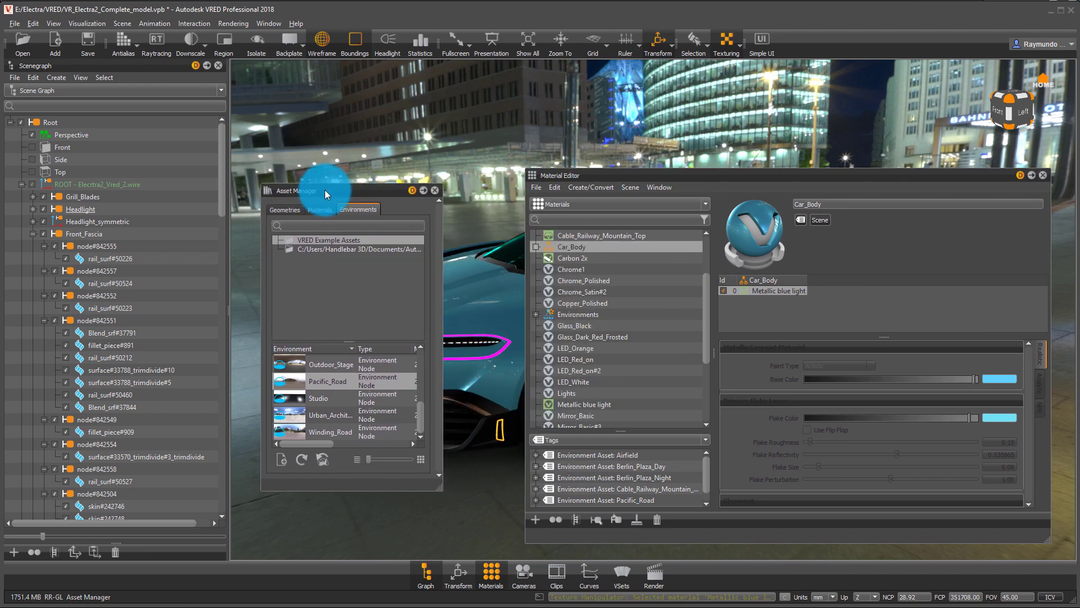
# Add the Metallic black material from the example assets' Metallic carpaints to the scene materials
pyautogui.click(314, 210)
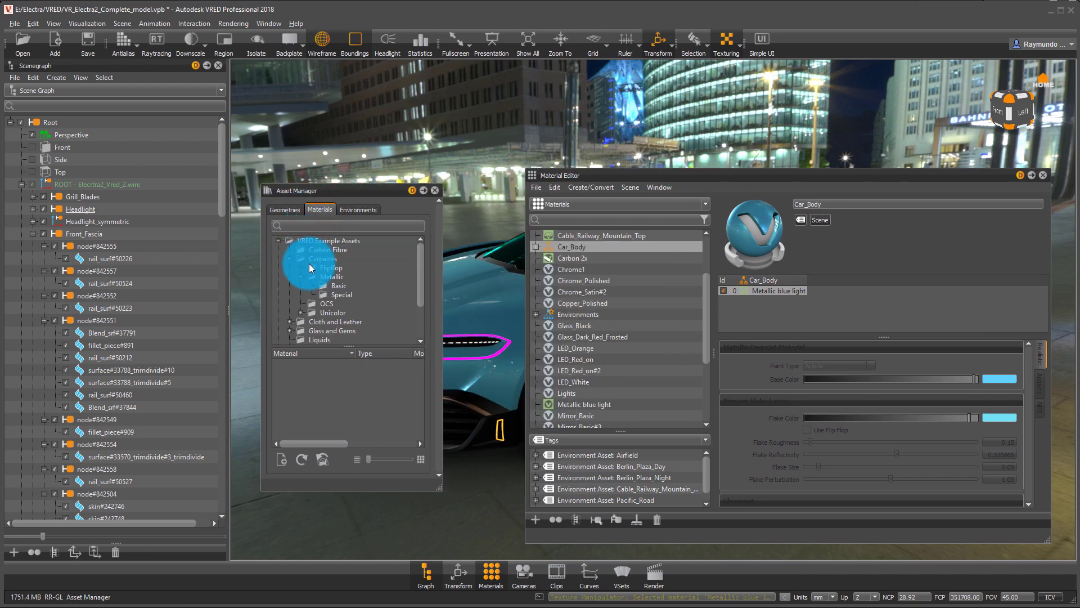
pyautogui.click(325, 277)
pyautogui.moveTo(322, 363); pyautogui.dragTo(592, 252)
# Add the Metallic red carpaint from the asset library to the scene materials
pyautogui.click(305, 386)
pyautogui.scroll(-1, 305, 387)
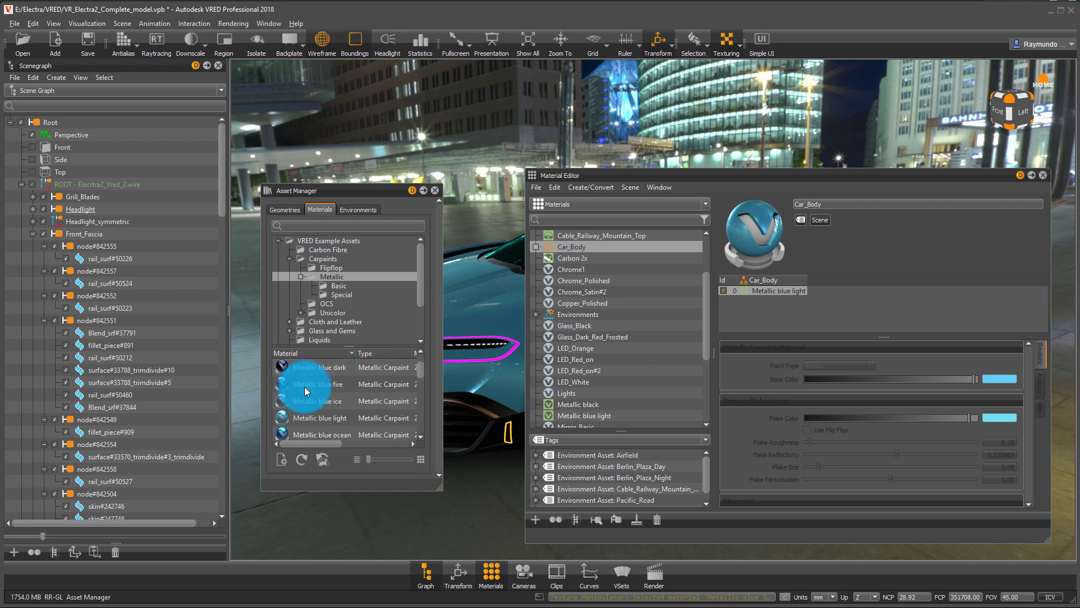
pyautogui.scroll(-3, 324, 379)
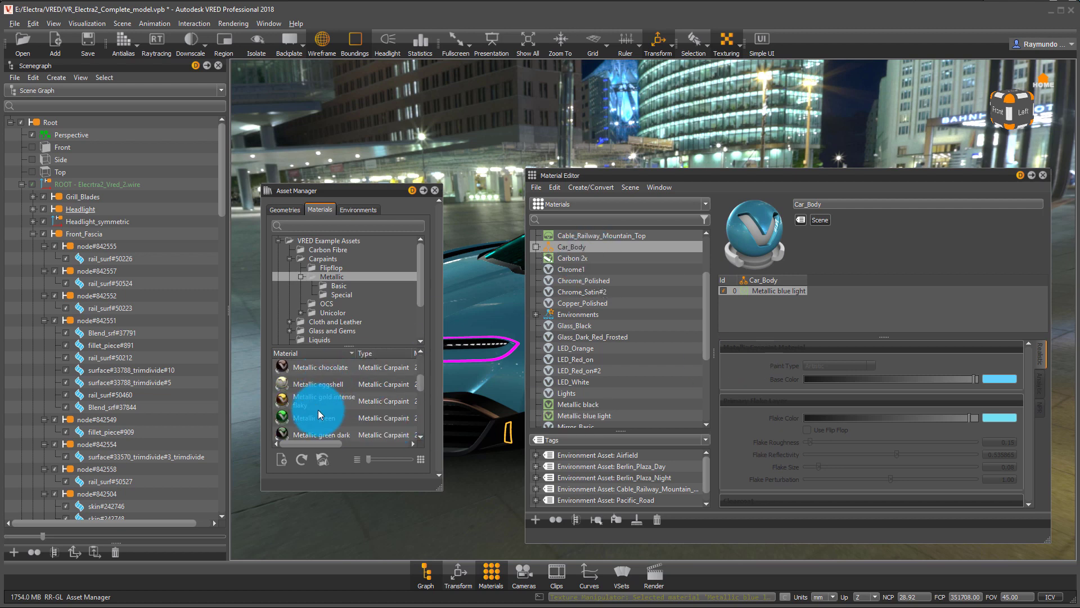
pyautogui.moveTo(316, 417); pyautogui.dragTo(621, 252)
# Add the Metallic silver carpaint from the asset library to the scene materials
pyautogui.scroll(-2, 335, 417)
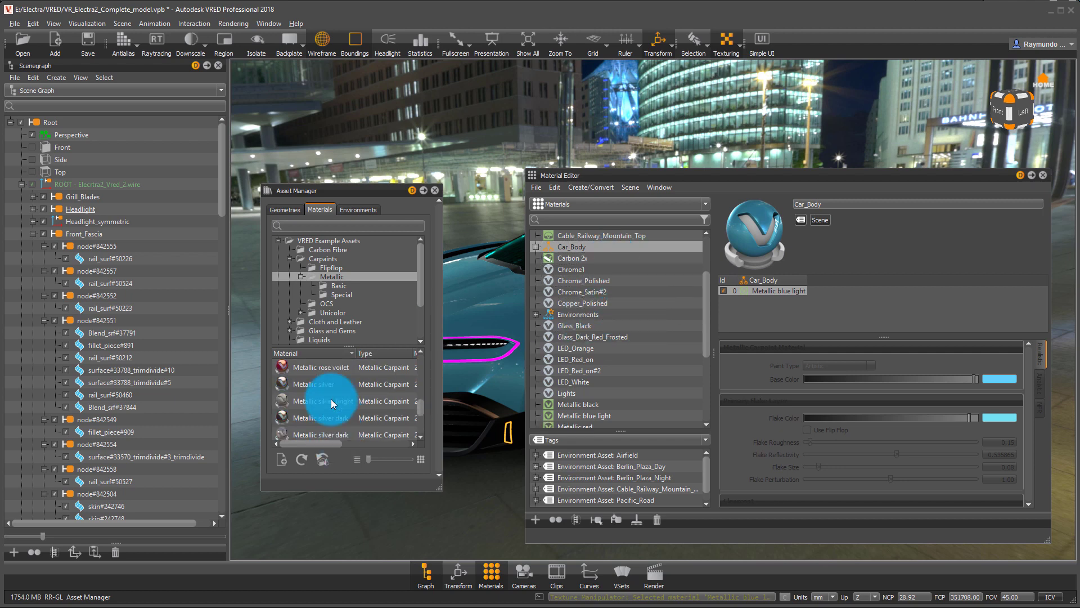
pyautogui.scroll(-2, 310, 379)
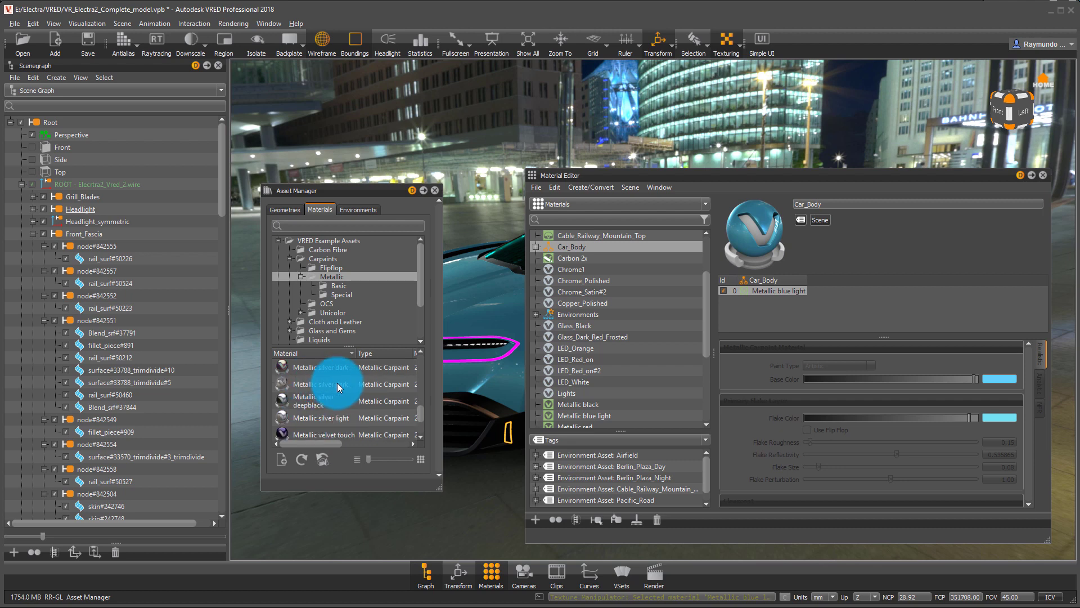
pyautogui.scroll(1, 344, 396)
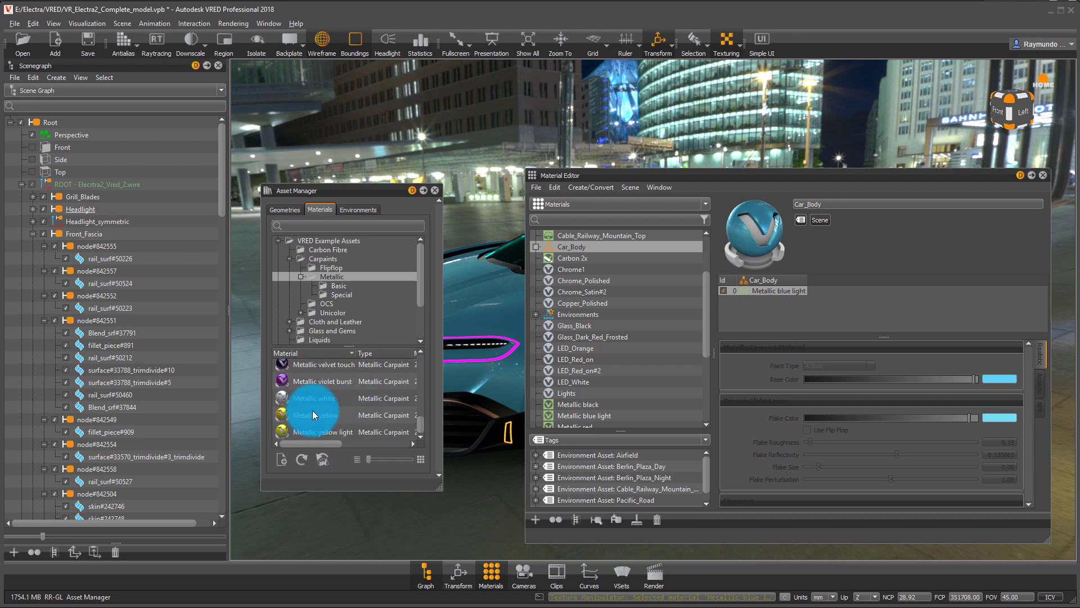
pyautogui.scroll(1, 318, 395)
pyautogui.scroll(3, 319, 395)
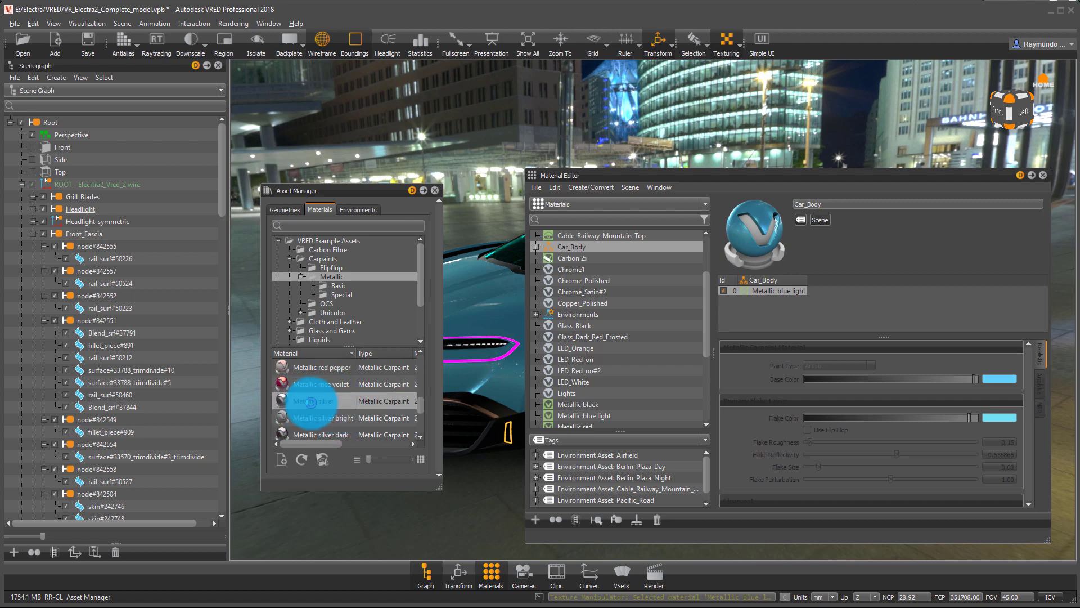
pyautogui.moveTo(311, 402); pyautogui.dragTo(646, 340)
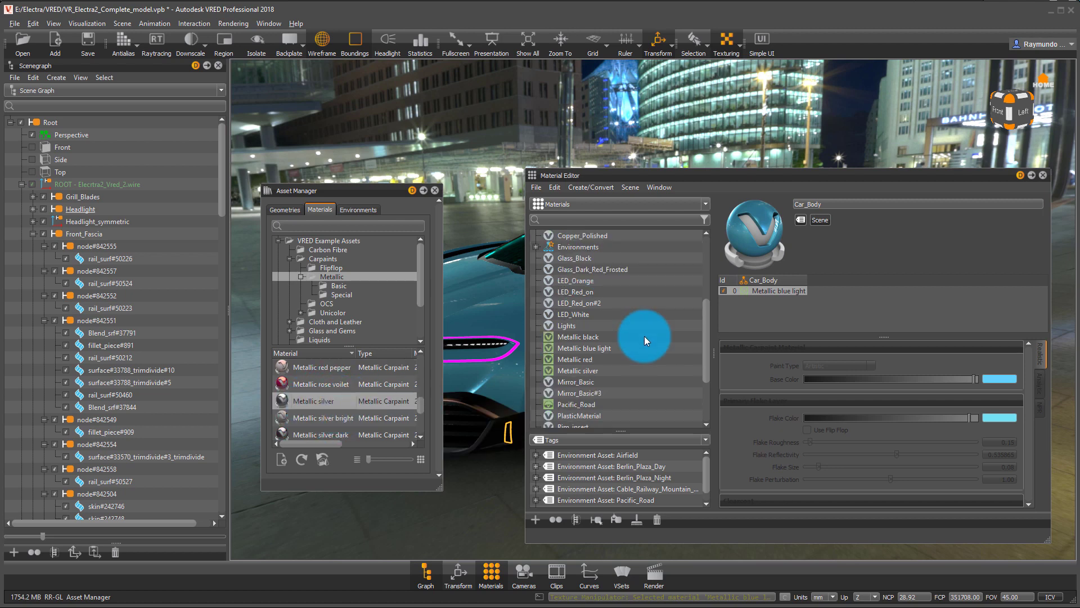
# Add the Metallic black material to the Car_Body switch material
pyautogui.scroll(-1, 613, 318)
pyautogui.click(590, 304)
pyautogui.scroll(2, 647, 315)
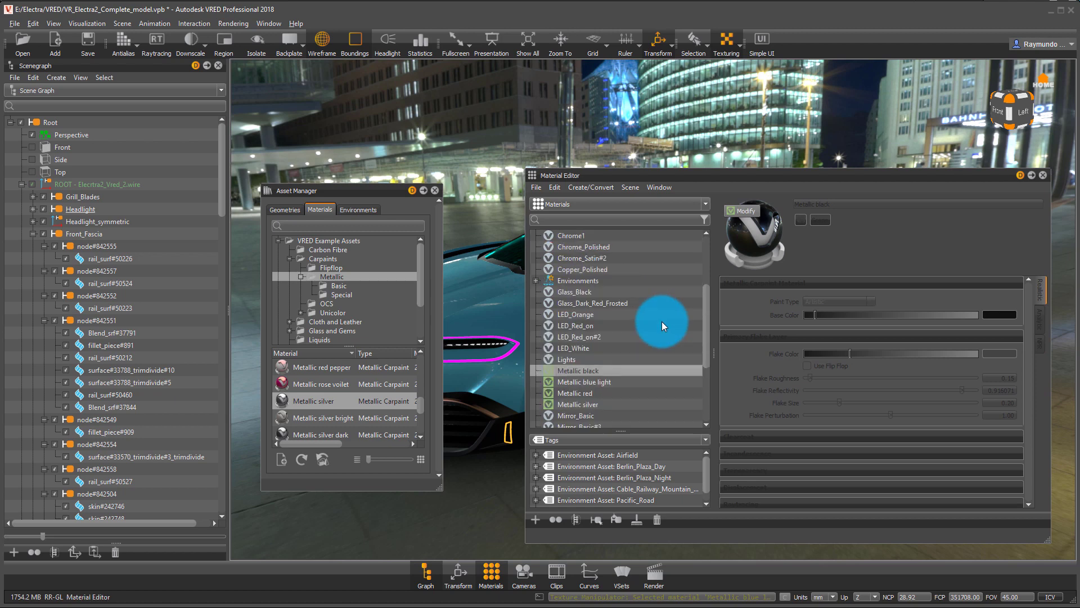
pyautogui.scroll(1, 579, 289)
pyautogui.click(574, 249)
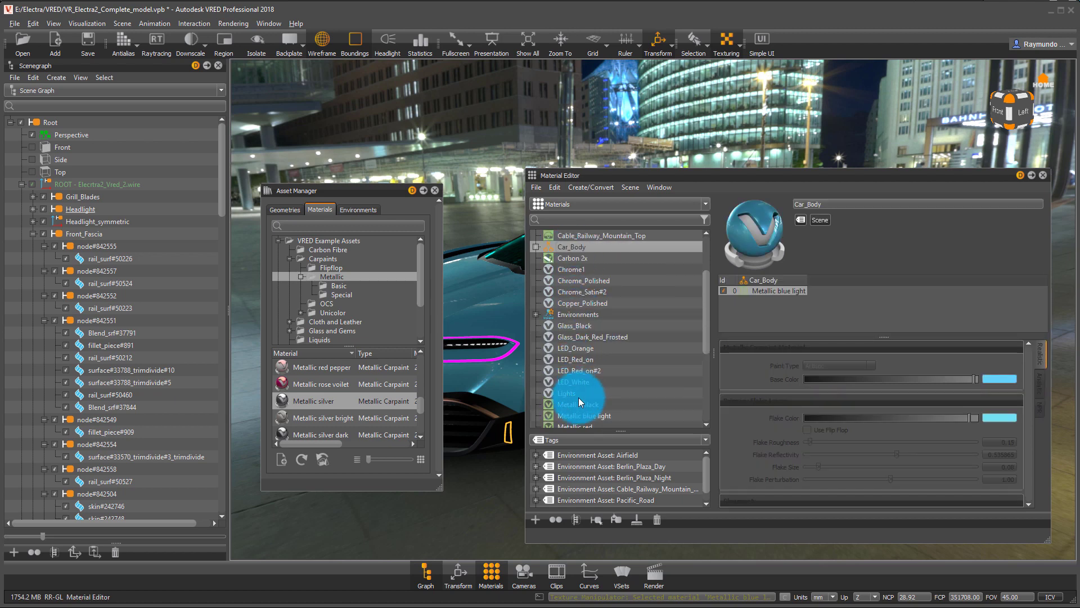
pyautogui.moveTo(578, 404); pyautogui.dragTo(590, 247)
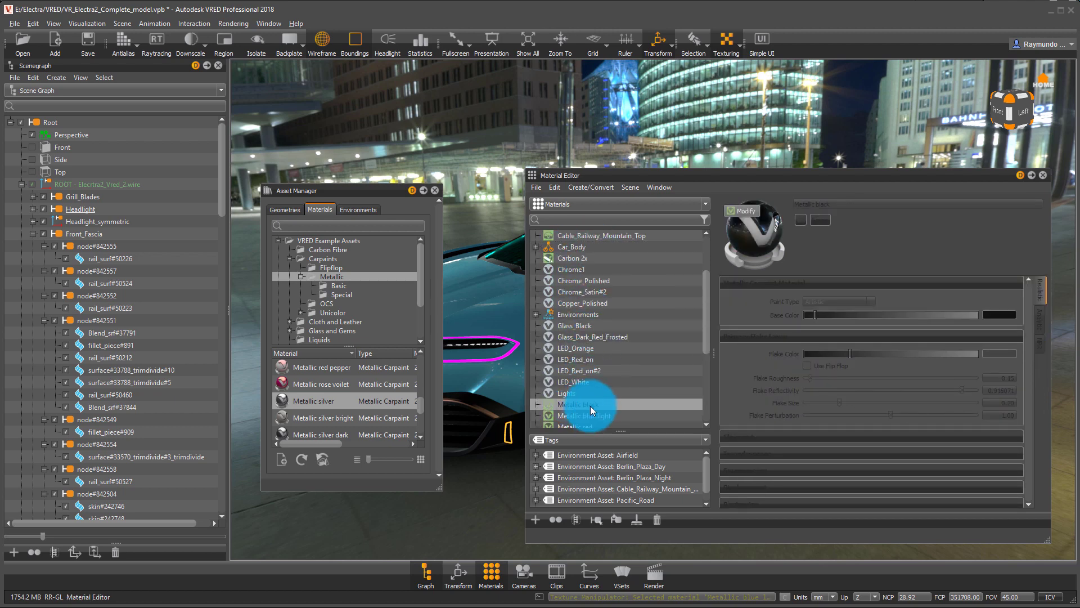
pyautogui.click(594, 245)
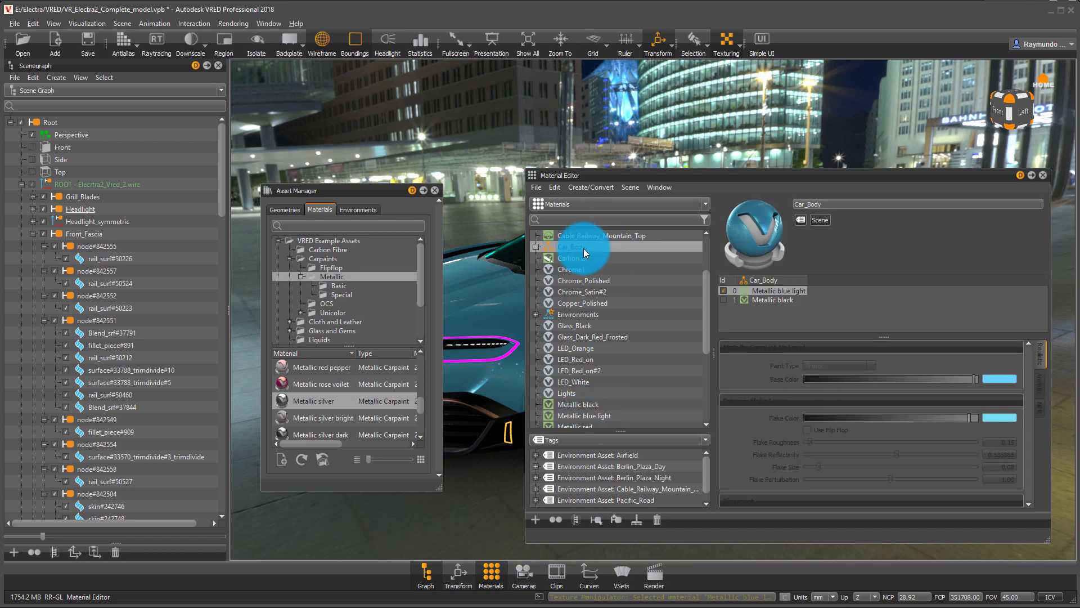
# Enlarge the Material Editor and add the Metallic red and Metallic silver materials to the Car_Body switch material
pyautogui.click(585, 414)
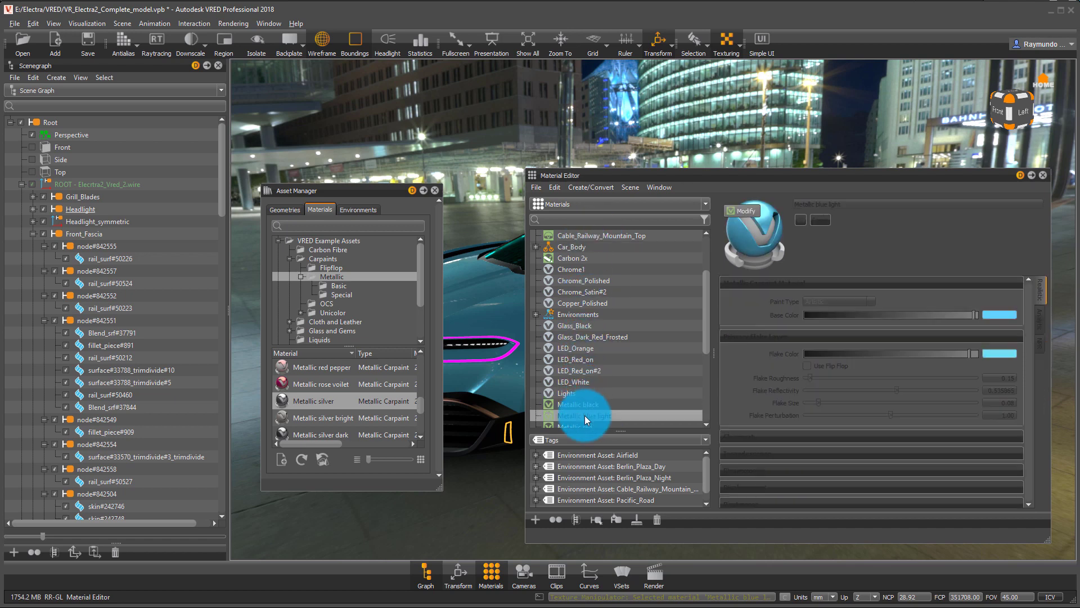
pyautogui.click(570, 426)
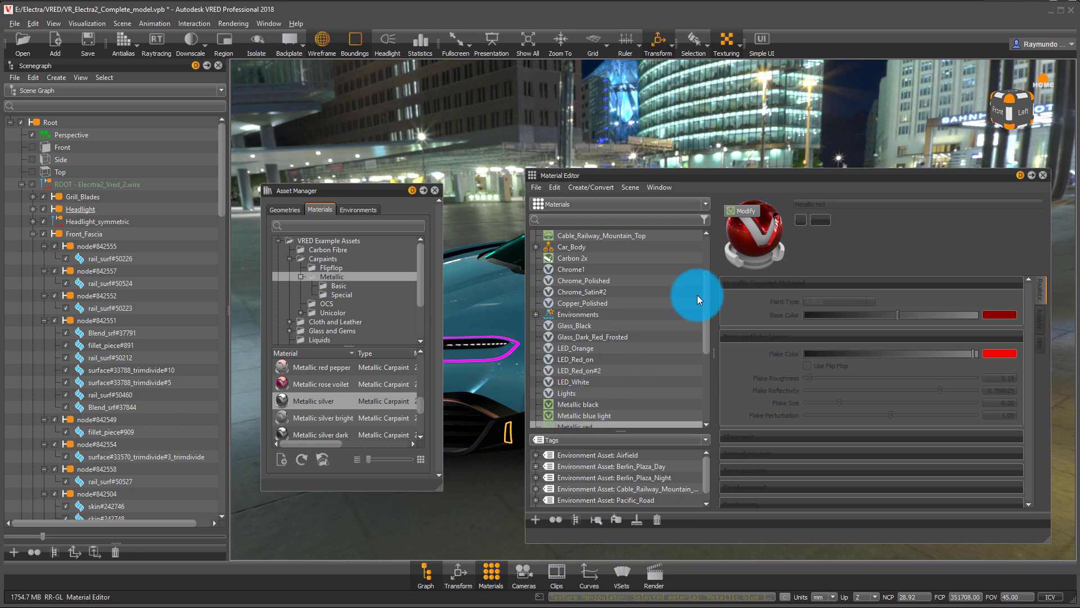
pyautogui.scroll(-1, 704, 311)
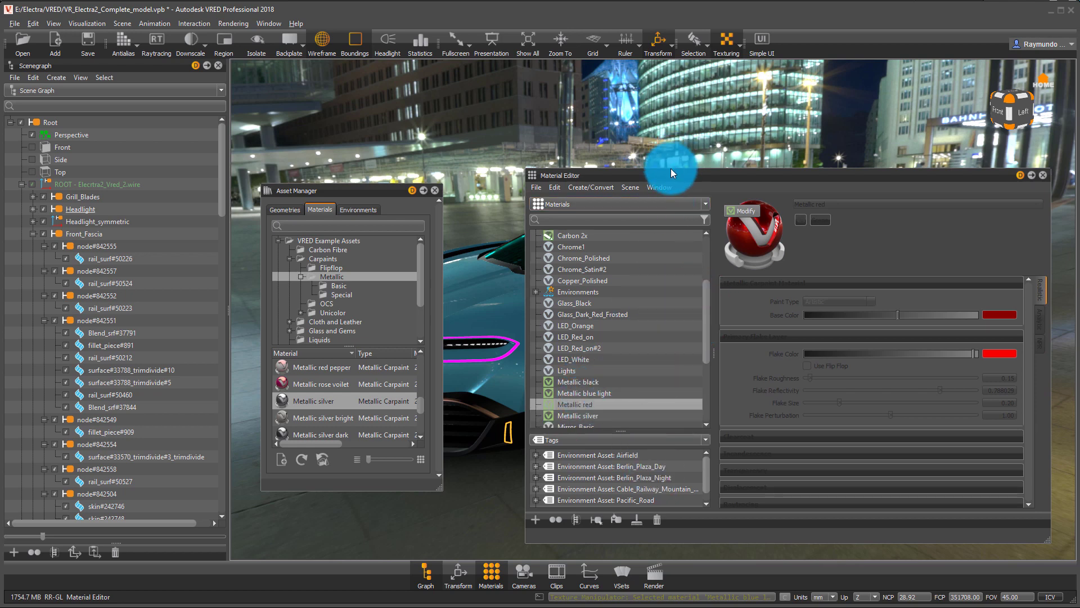
pyautogui.moveTo(668, 167); pyautogui.dragTo(682, 97)
pyautogui.scroll(2, 707, 225)
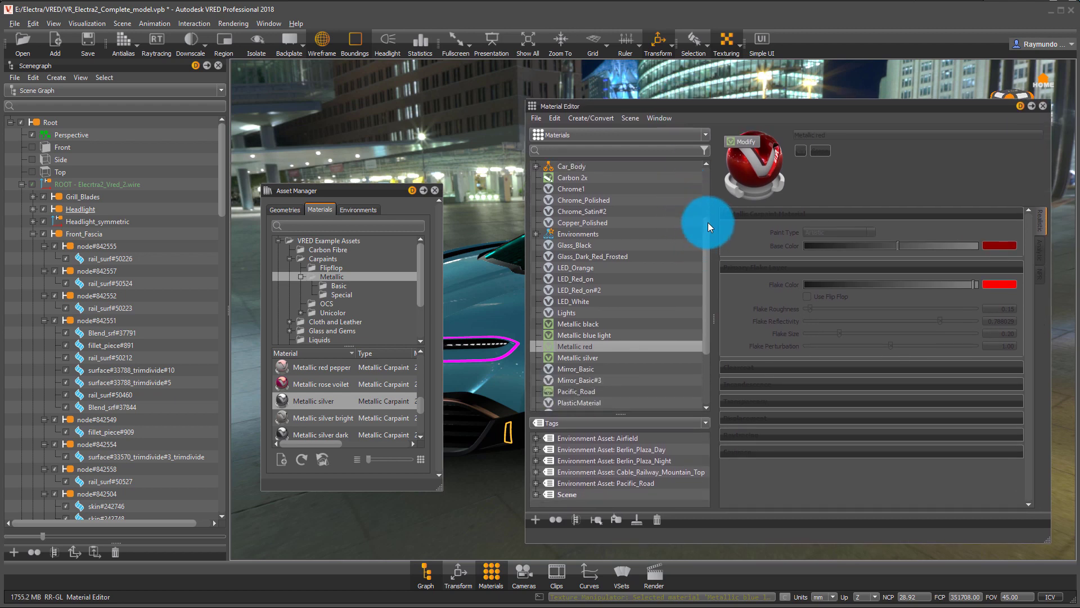
pyautogui.moveTo(566, 377); pyautogui.dragTo(606, 197)
pyautogui.moveTo(607, 390); pyautogui.dragTo(597, 199)
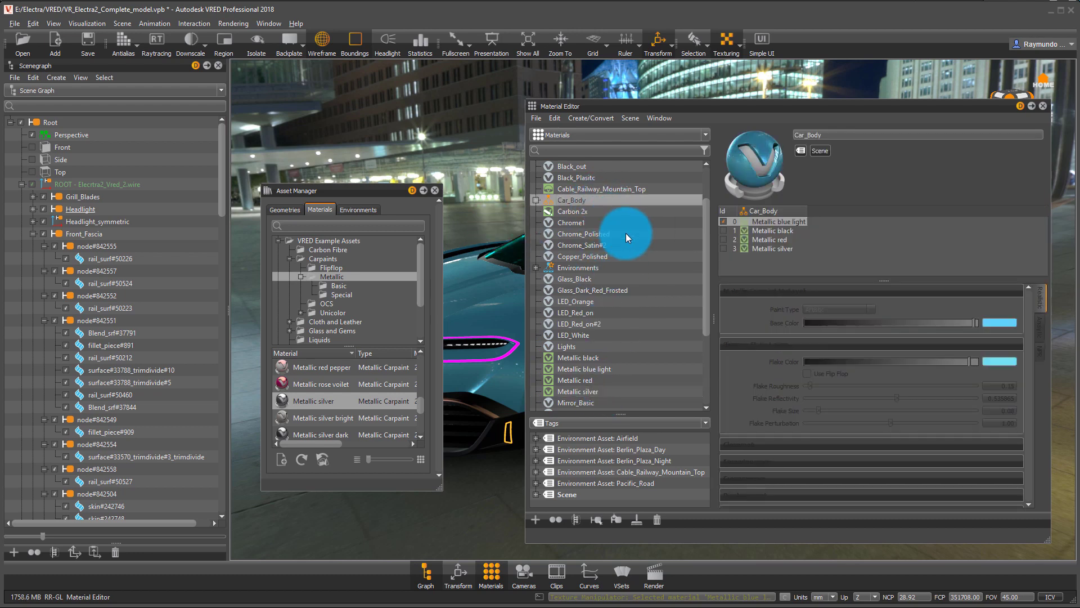
# Close the Asset Manager and open the Variant Sets editor, placing it so the Car_Body material stays reachable
pyautogui.click(435, 190)
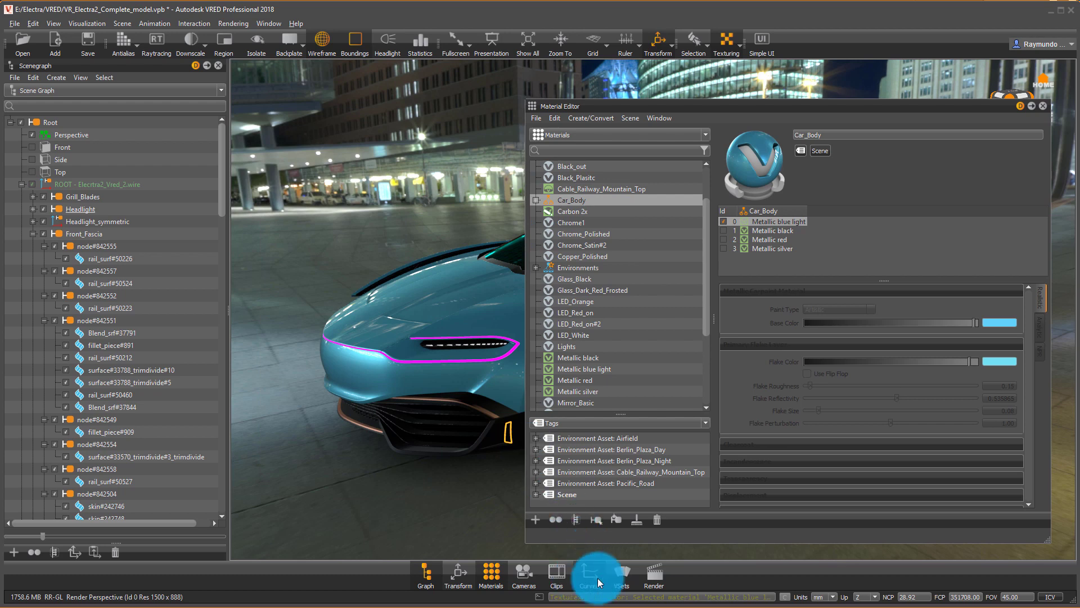
pyautogui.click(625, 578)
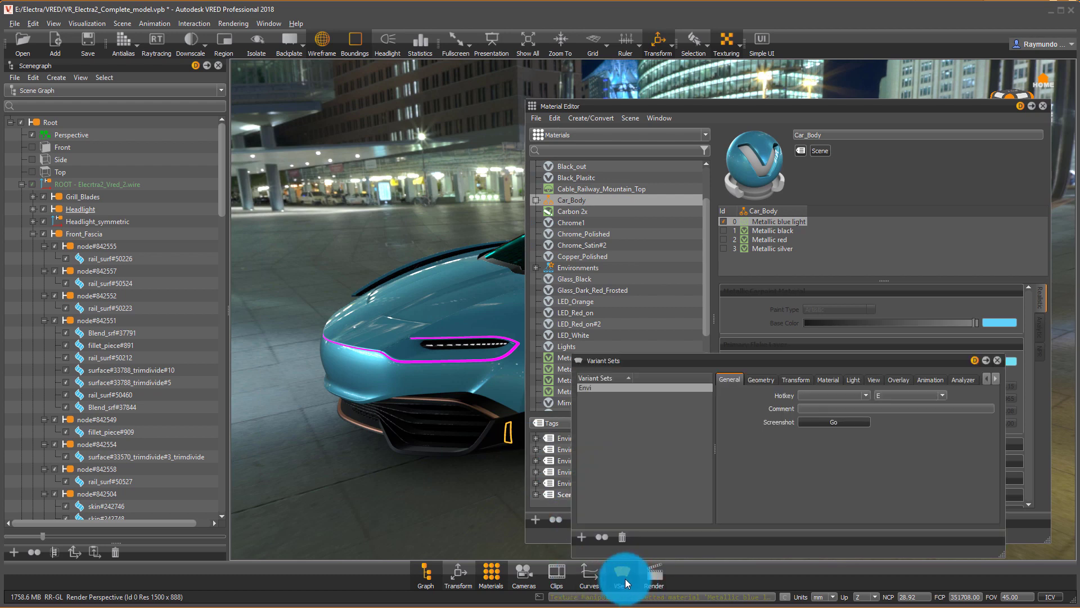
pyautogui.click(997, 360)
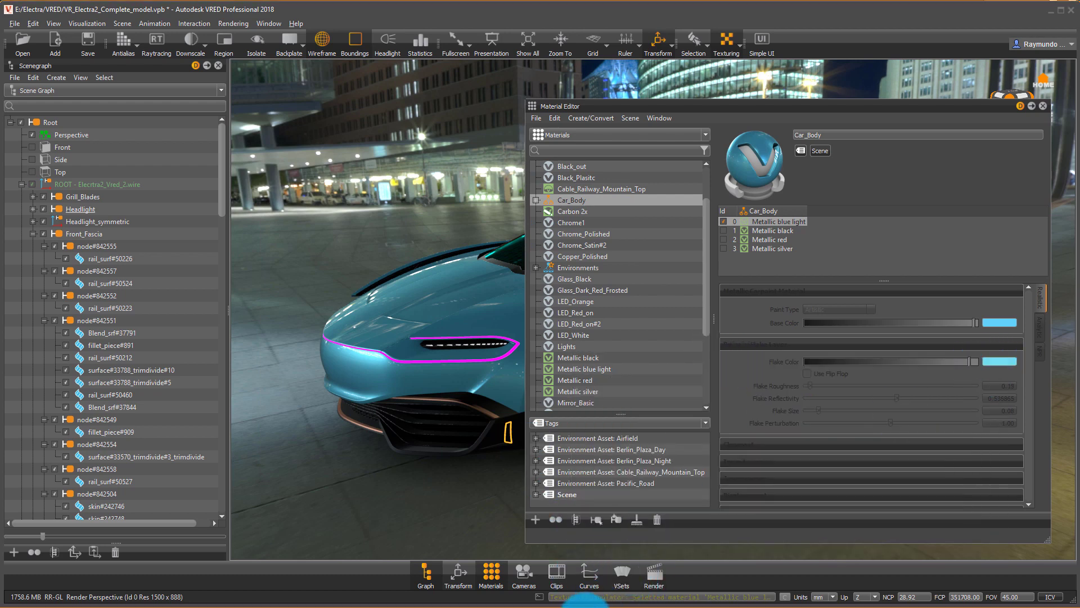
pyautogui.click(622, 575)
pyautogui.moveTo(694, 356); pyautogui.dragTo(344, 253)
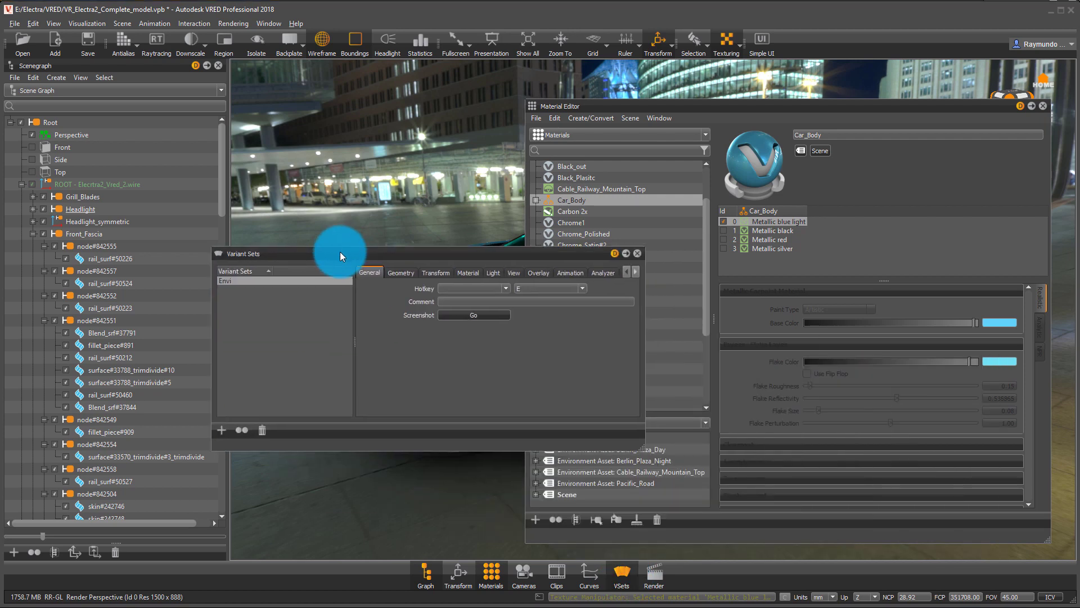
# Create a variant set named Car_Color and assign C as its hotkey
pyautogui.click(236, 435)
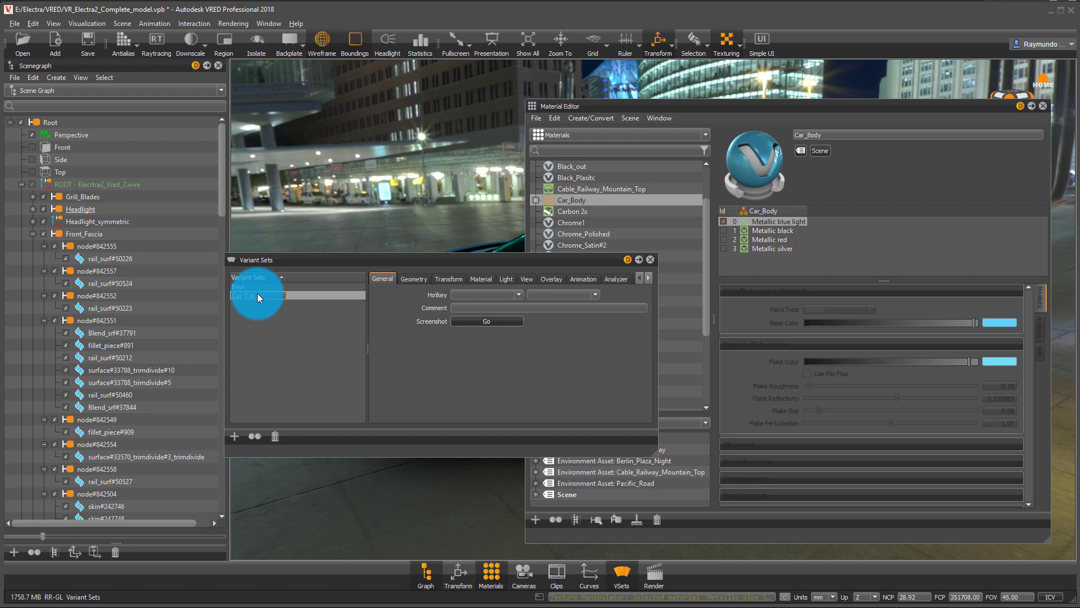
pyautogui.press('Return')
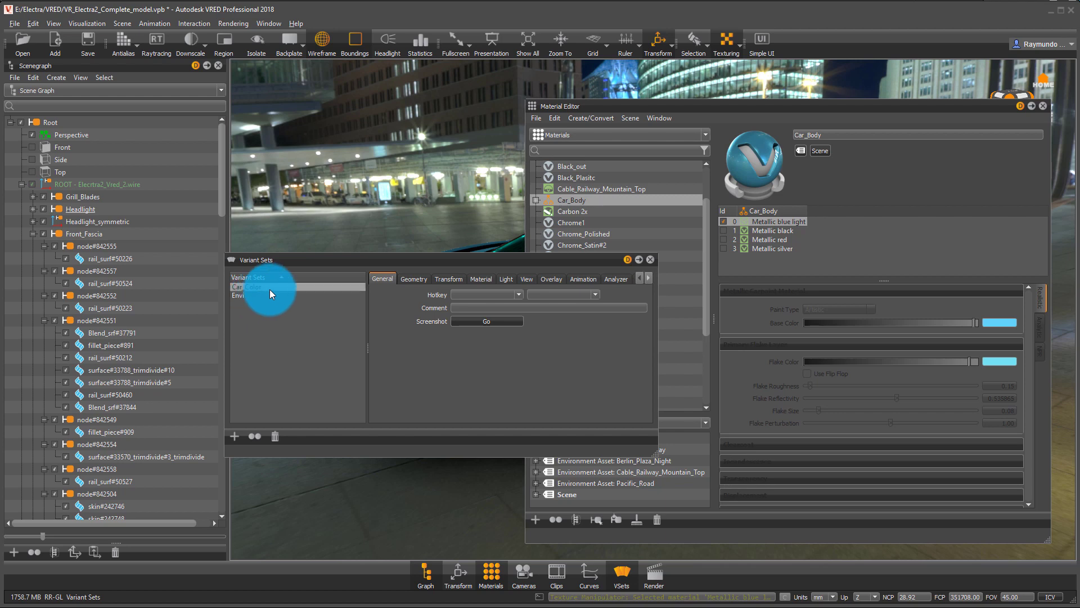
pyautogui.click(546, 292)
pyautogui.press('c')
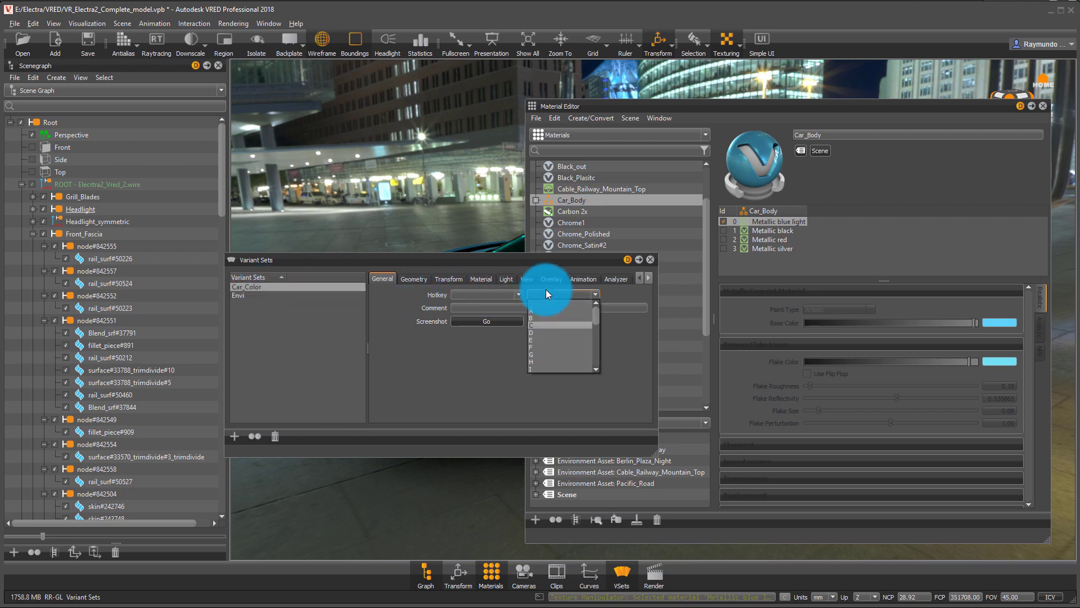
pyautogui.press('Return')
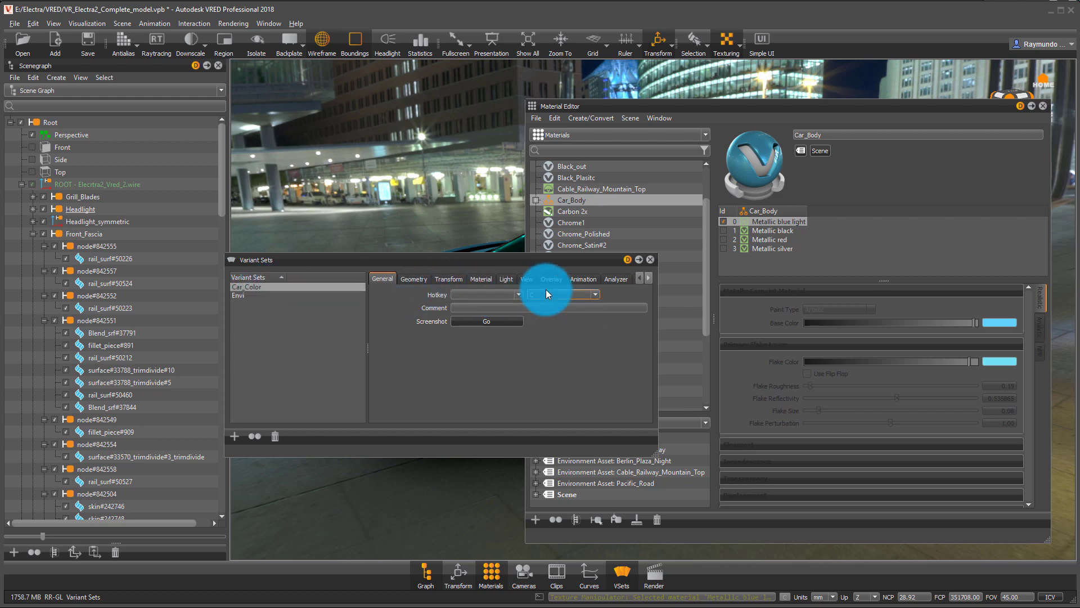
# Add the Car_Body switch material to the Car_Color variant set with the state !Next (Loop)
pyautogui.click(484, 279)
pyautogui.moveTo(580, 200); pyautogui.dragTo(432, 346)
pyautogui.click(451, 308)
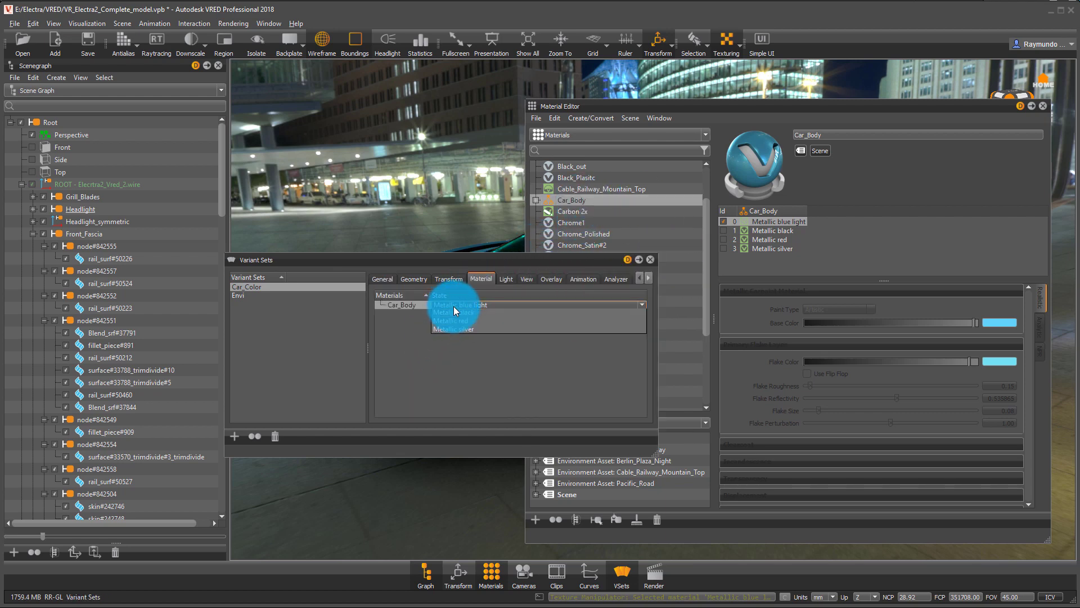
pyautogui.click(454, 307)
pyautogui.click(462, 322)
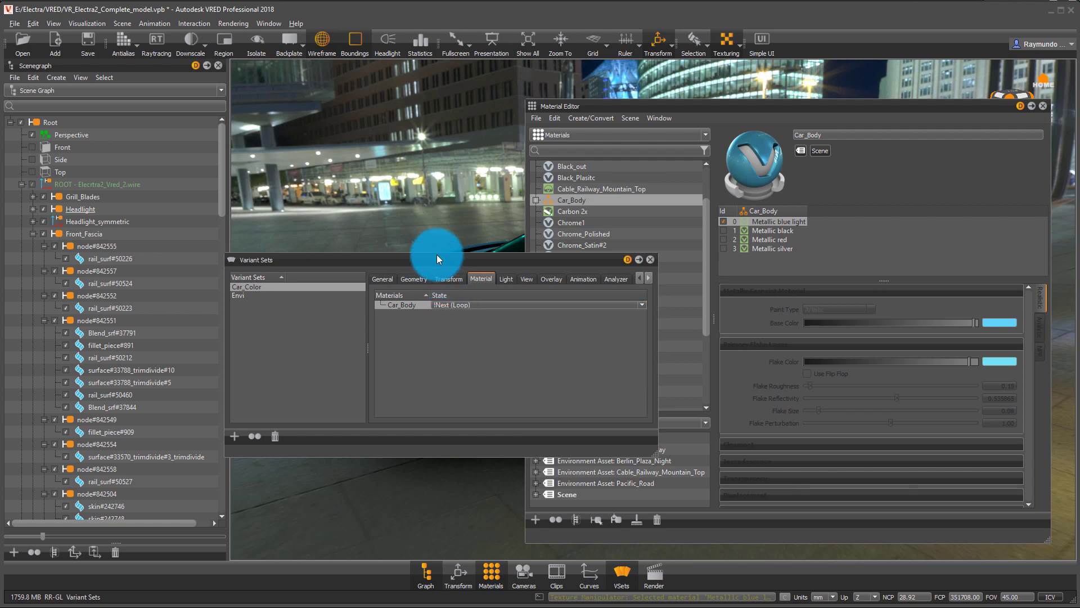
# Close the open editors and the Scenegraph, and inspect the car in fullscreen up close and from farther away
pyautogui.click(649, 260)
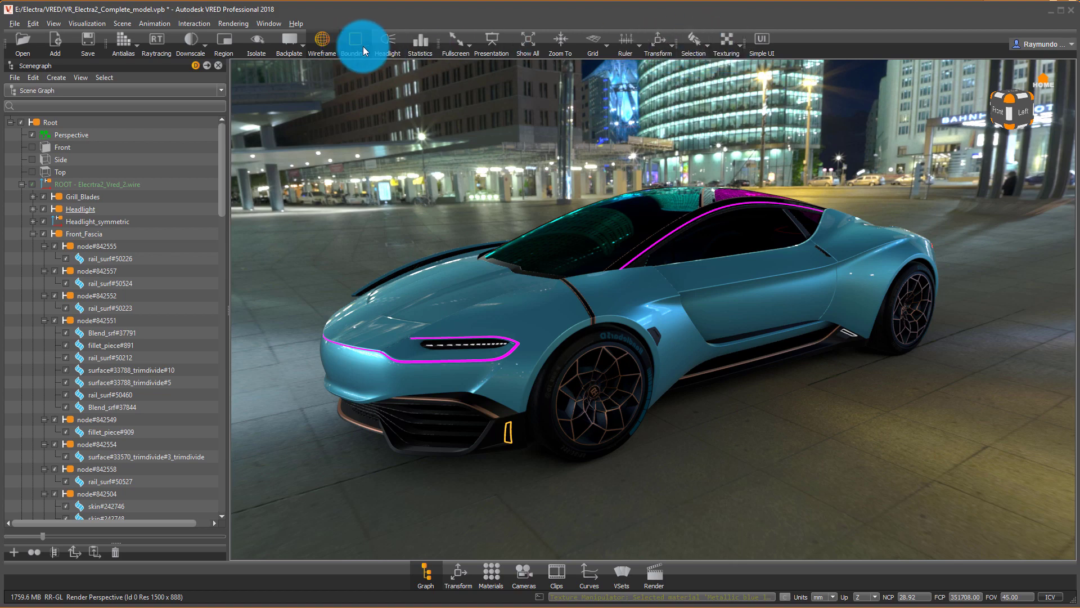
pyautogui.click(220, 66)
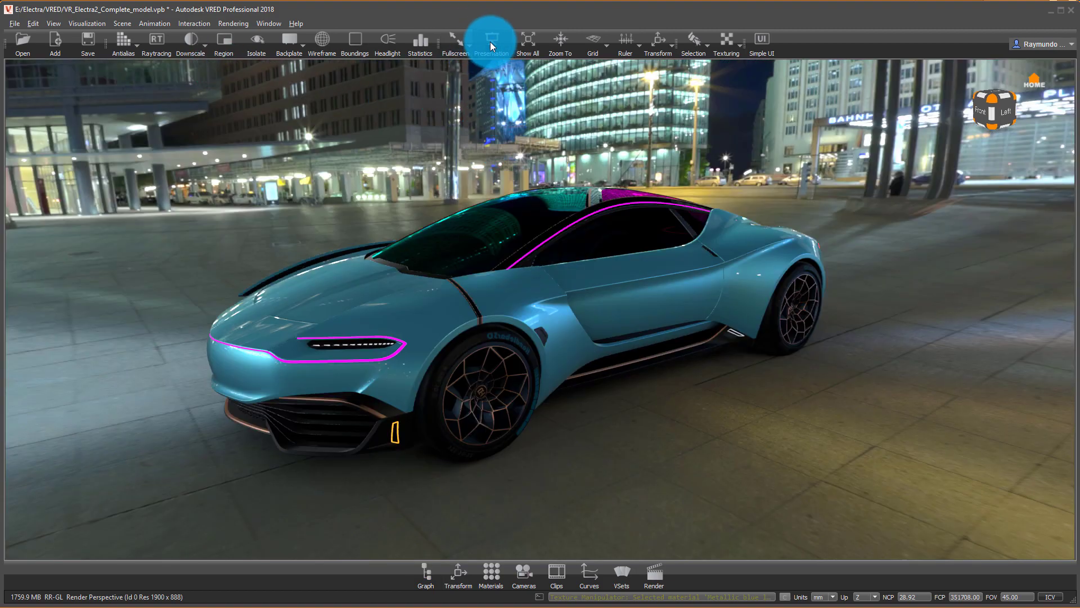
pyautogui.click(459, 42)
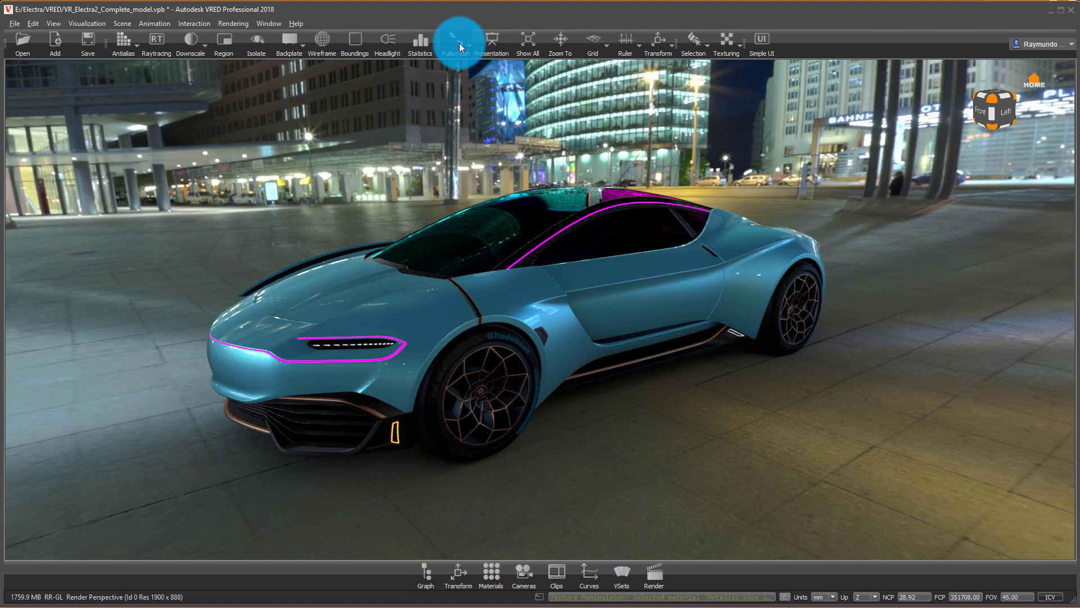
pyautogui.scroll(-2, 525, 228)
pyautogui.scroll(4, 531, 231)
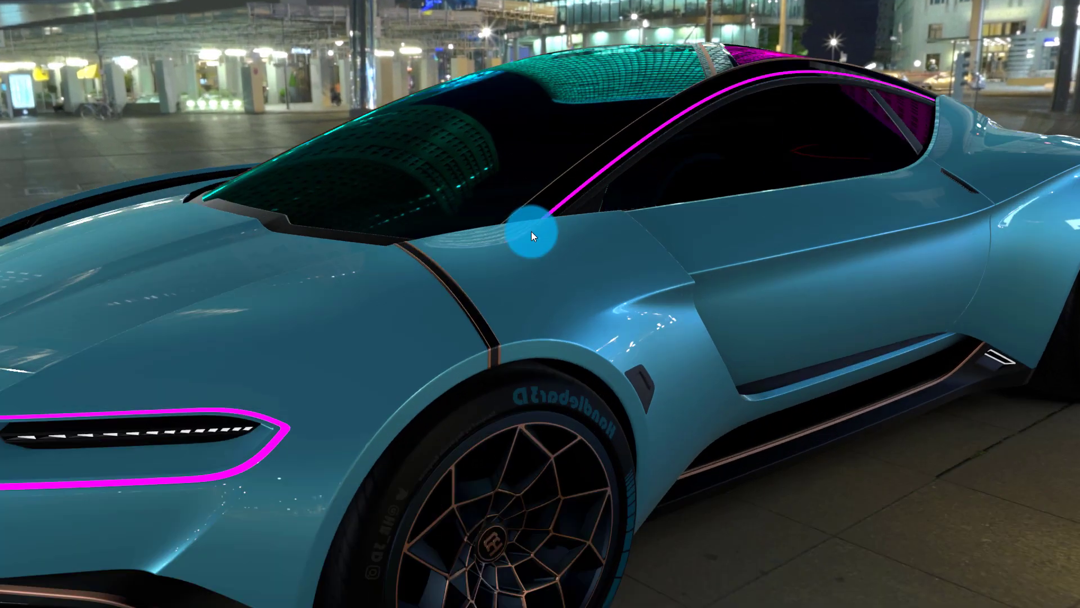
pyautogui.scroll(-6, 531, 231)
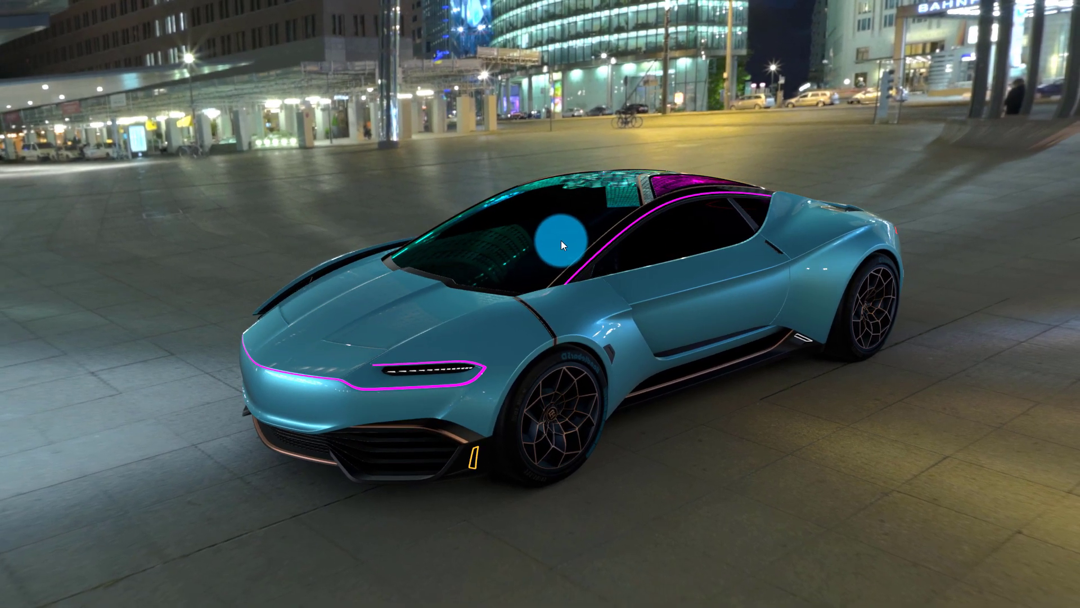
pyautogui.press('Escape')
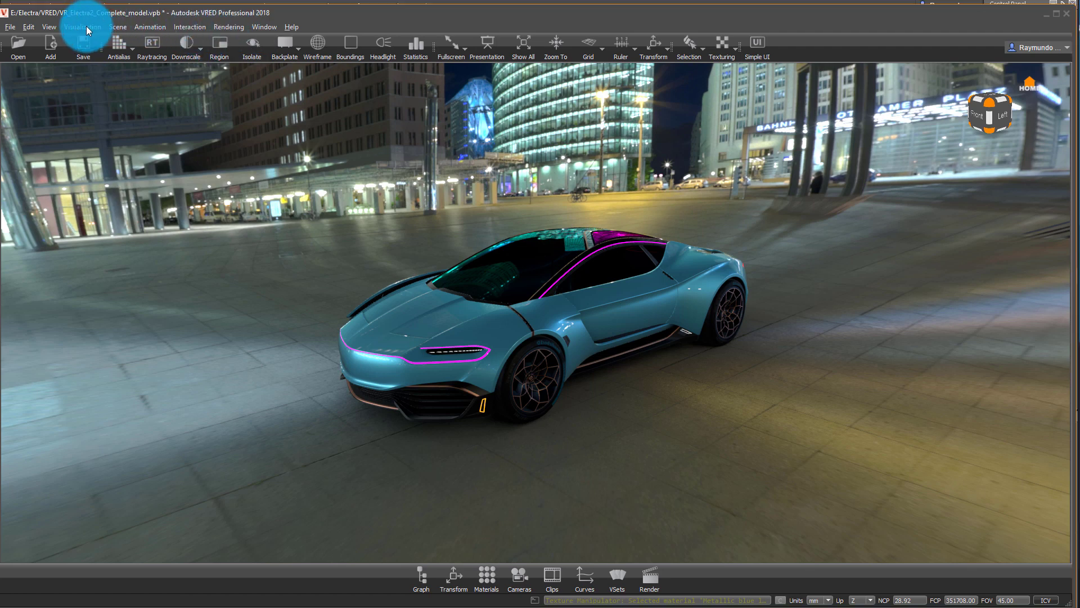
# Set the realtime antialiasing quality to Medium
pyautogui.click(85, 26)
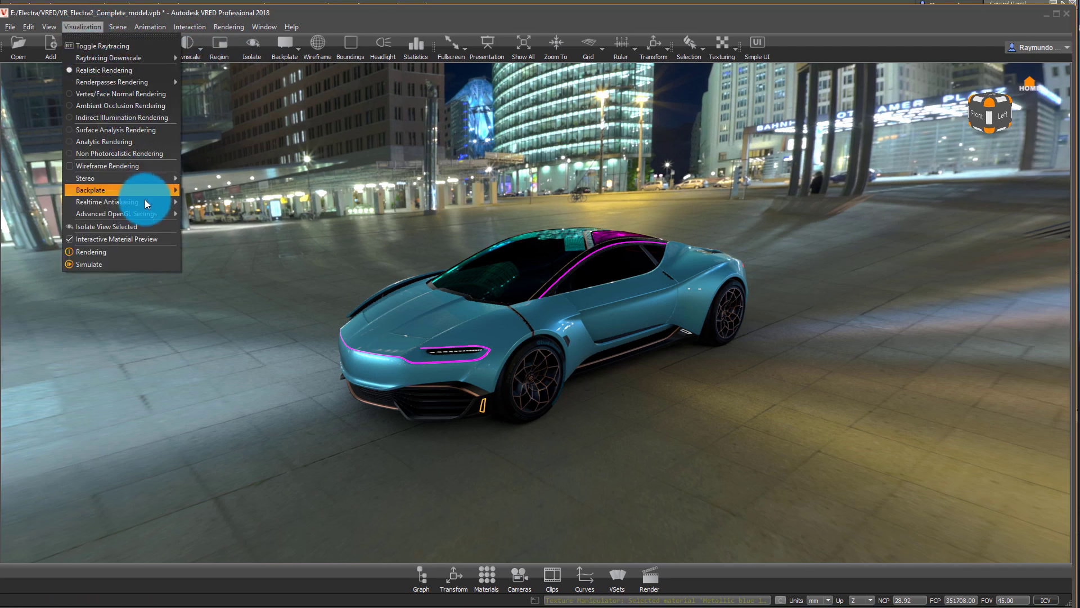
pyautogui.moveTo(161, 201)
pyautogui.click(248, 232)
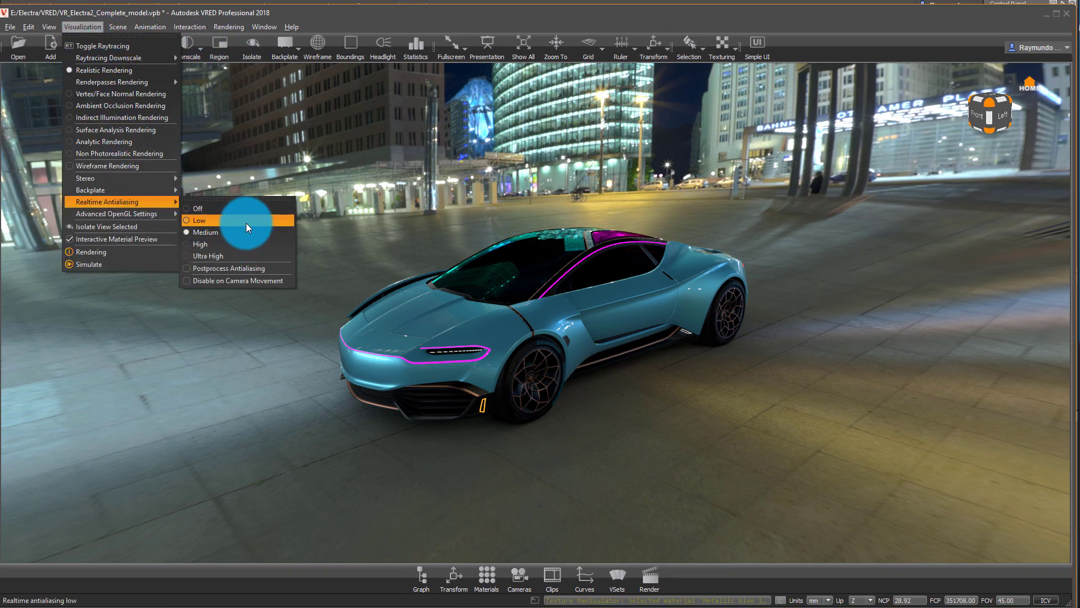
pyautogui.moveTo(603, 230); pyautogui.dragTo(505, 499)
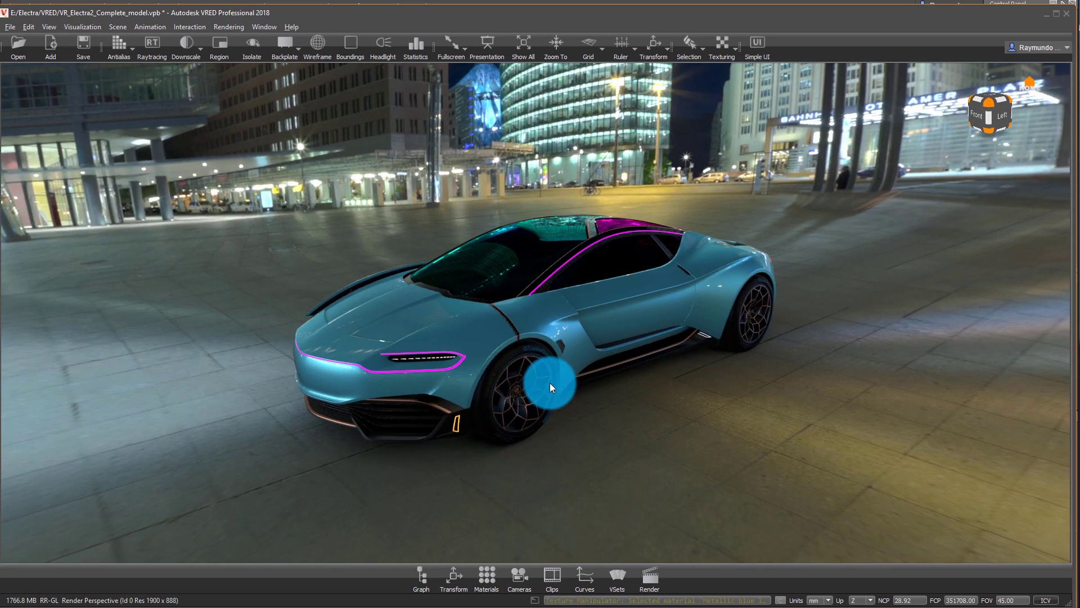
# Set the Perspective camera's field of view to 30 and close the Camera Editor
pyautogui.click(523, 566)
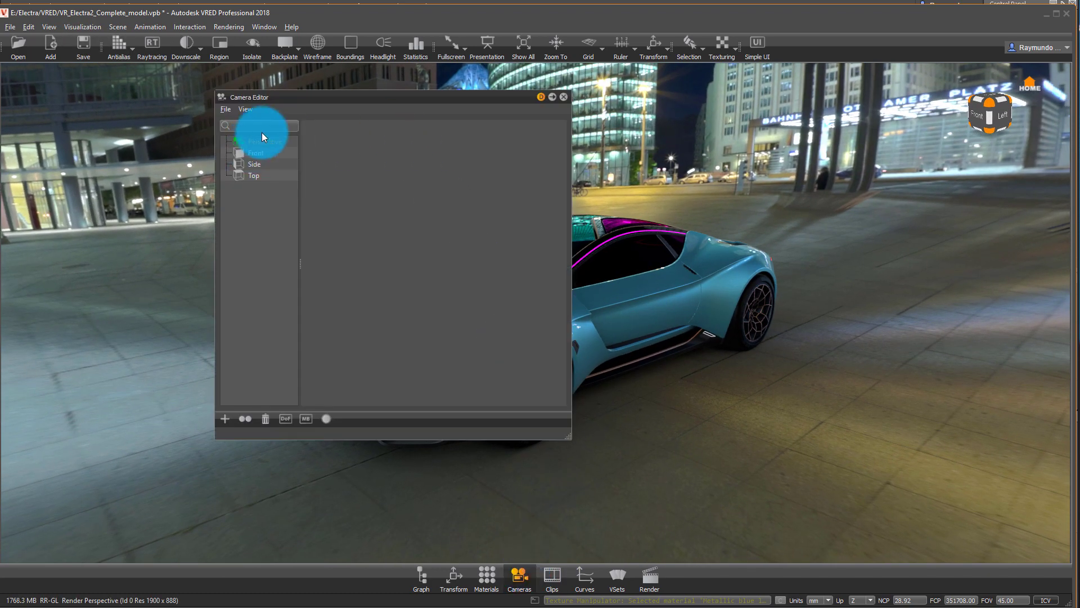
pyautogui.click(264, 140)
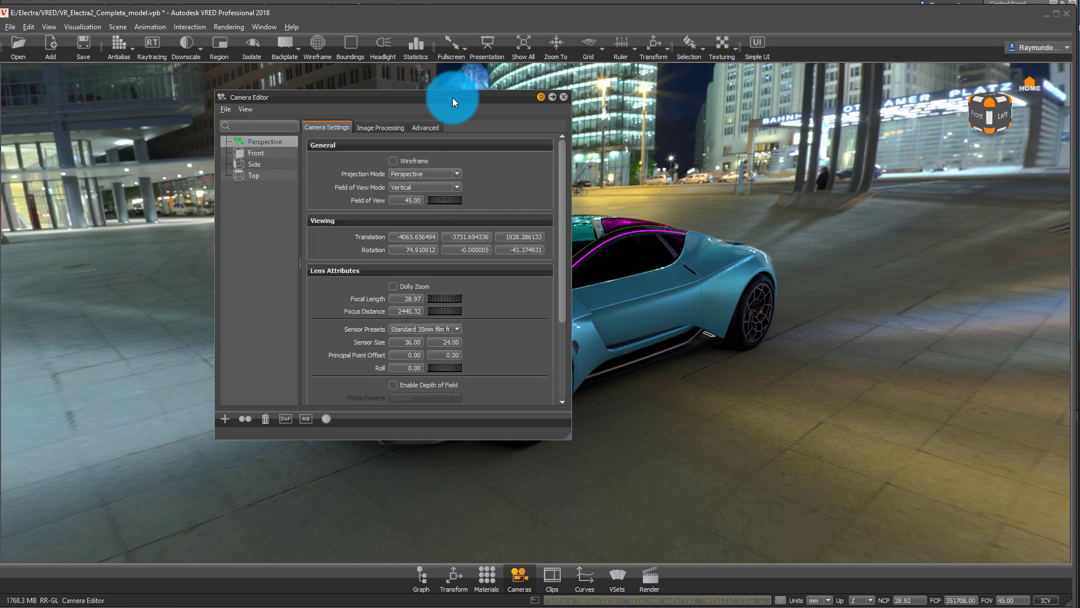
pyautogui.moveTo(453, 97); pyautogui.dragTo(894, 133)
pyautogui.moveTo(896, 240)
pyautogui.mouseDown()
pyautogui.moveTo(825, 242)
pyautogui.moveTo(1052, 243)
pyautogui.moveTo(808, 248)
pyautogui.moveTo(880, 235)
pyautogui.mouseUp()
pyautogui.write('30')
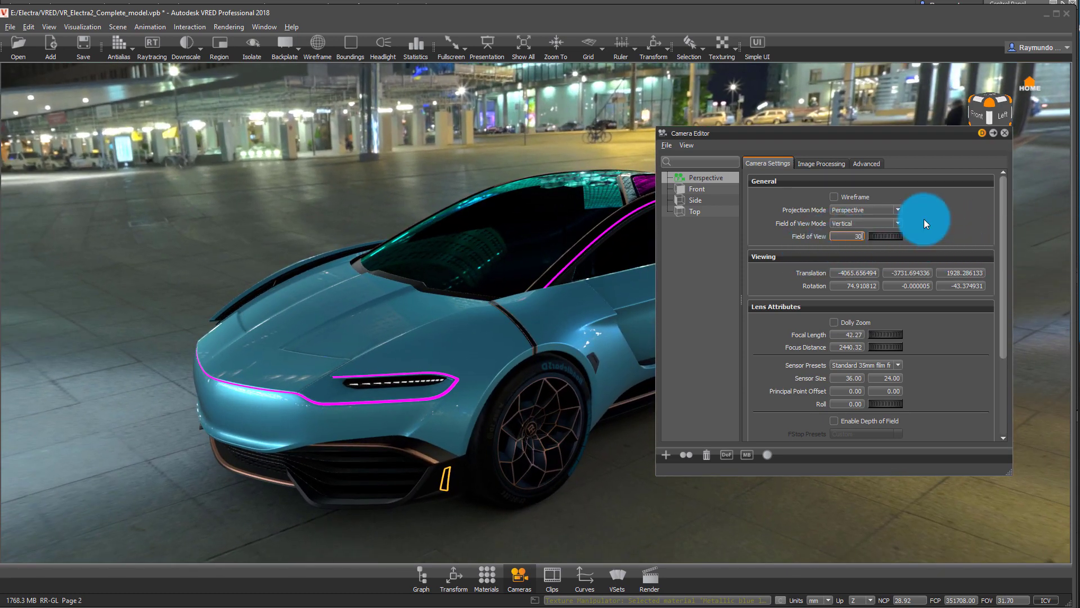
pyautogui.press('Return')
pyautogui.click(1005, 134)
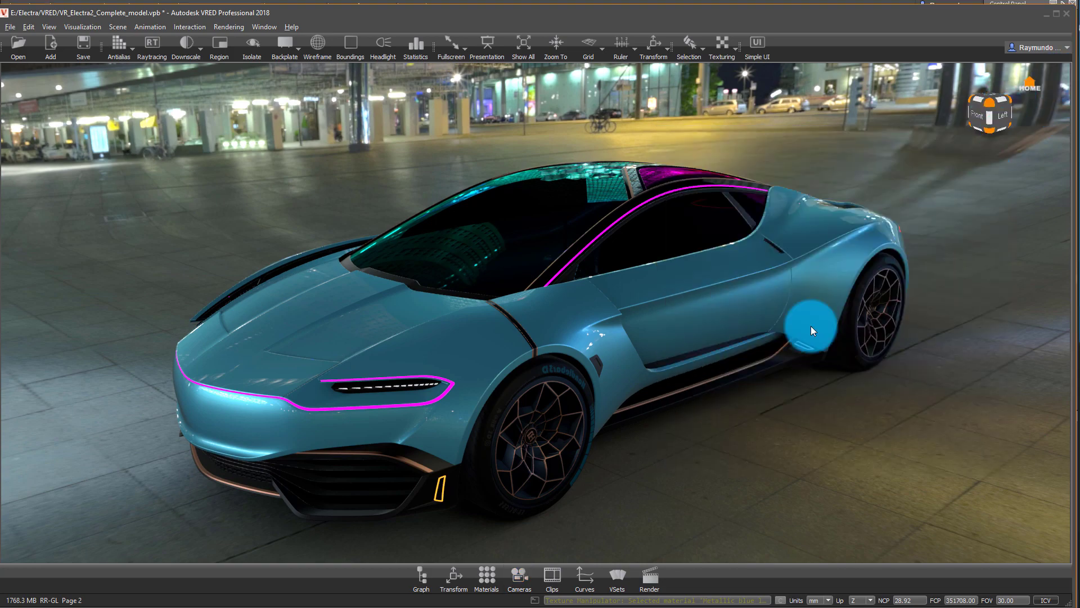
# Present the car in fullscreen and cycle the environments to the dark studio backdrop, viewing the car from its front side
pyautogui.moveTo(812, 325); pyautogui.dragTo(228, 100)
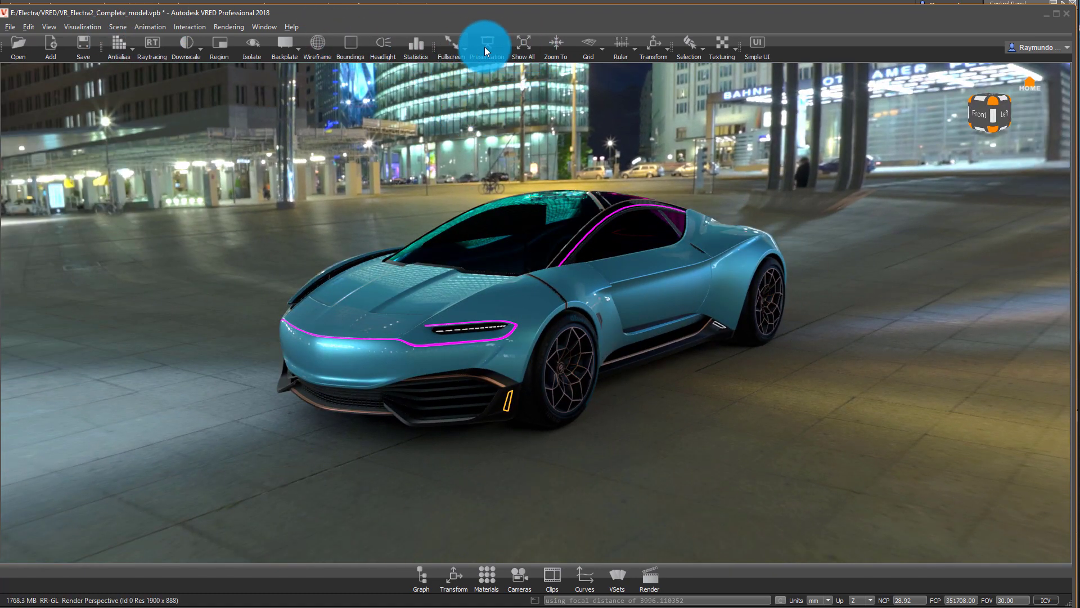
pyautogui.click(453, 47)
pyautogui.moveTo(723, 251); pyautogui.dragTo(629, 270)
pyautogui.press('Right')
pyautogui.press('Right')
pyautogui.press('Right')
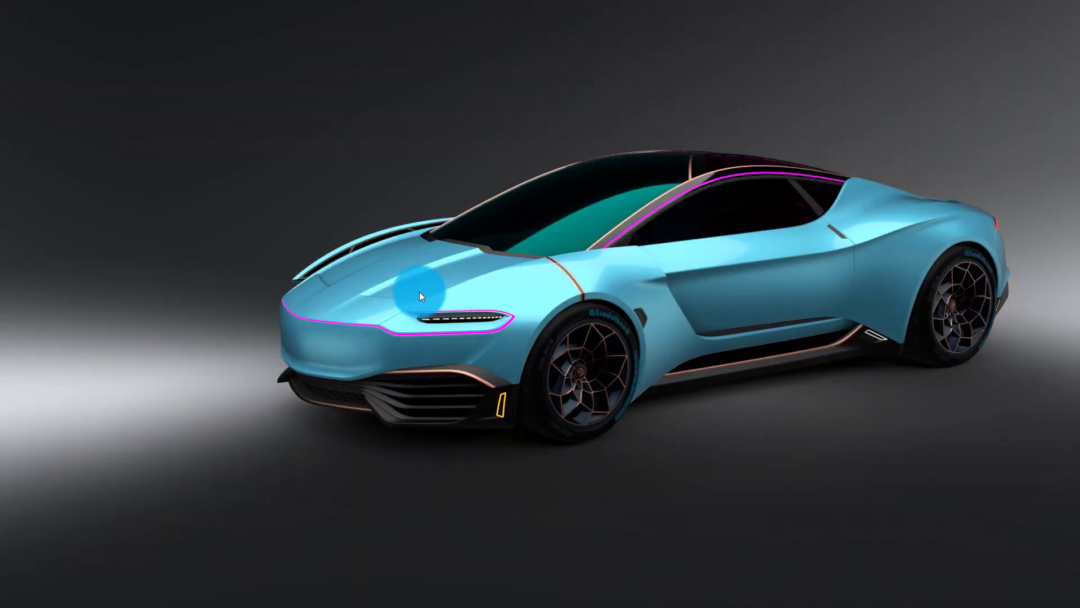
pyautogui.moveTo(420, 291); pyautogui.dragTo(448, 336)
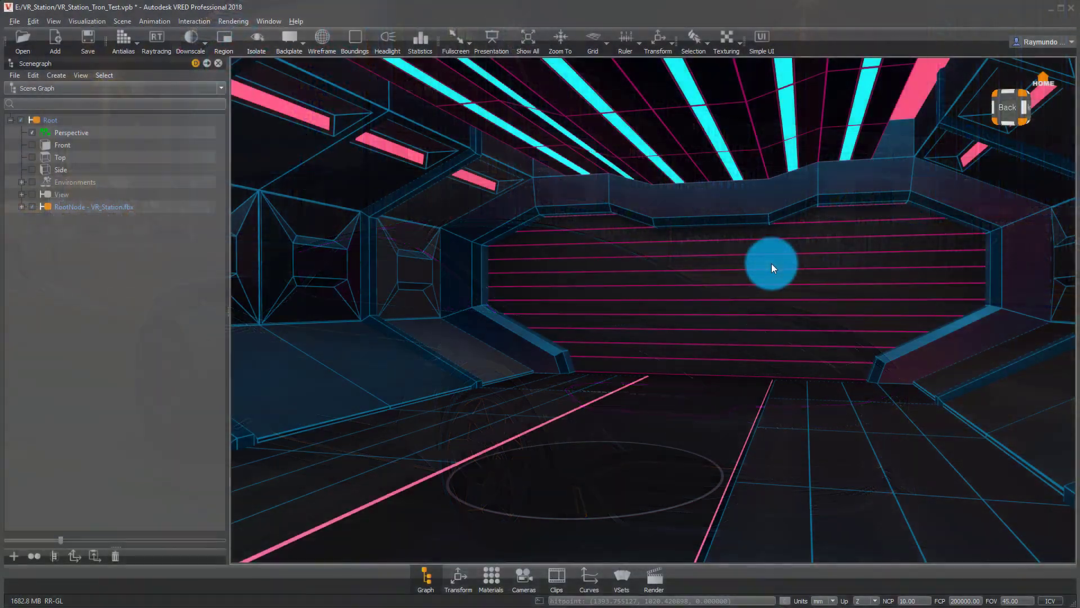
# Add the Electra2_Car_only project from the Electra folder to the VR station scene, keeping the default merge options
pyautogui.moveTo(772, 265); pyautogui.dragTo(553, 220)
pyautogui.click(15, 21)
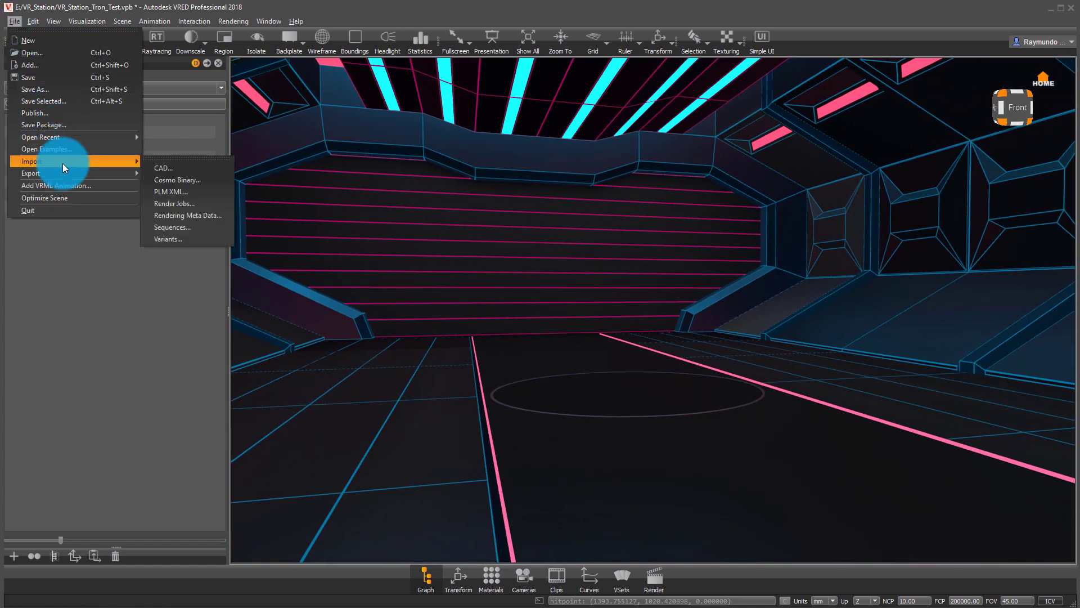
pyautogui.click(48, 65)
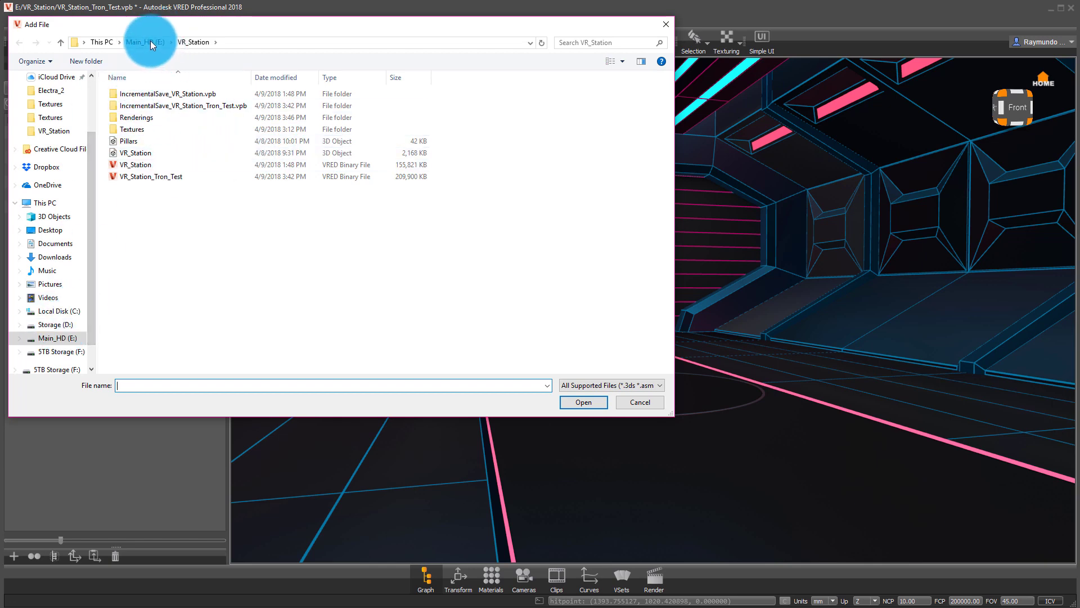
pyautogui.click(150, 43)
pyautogui.click(150, 102)
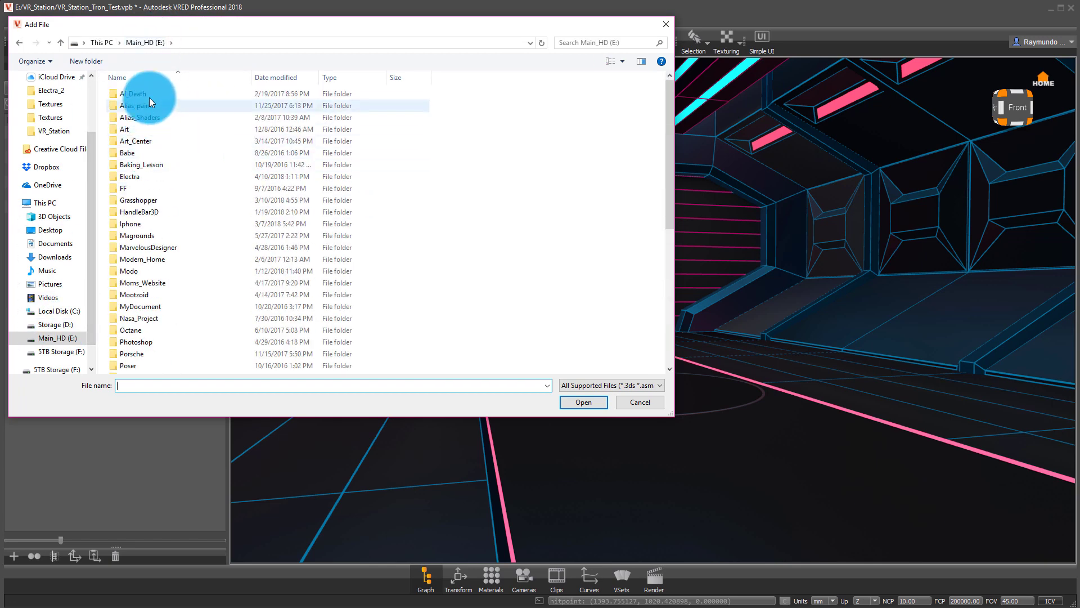
pyautogui.doubleClick(152, 175)
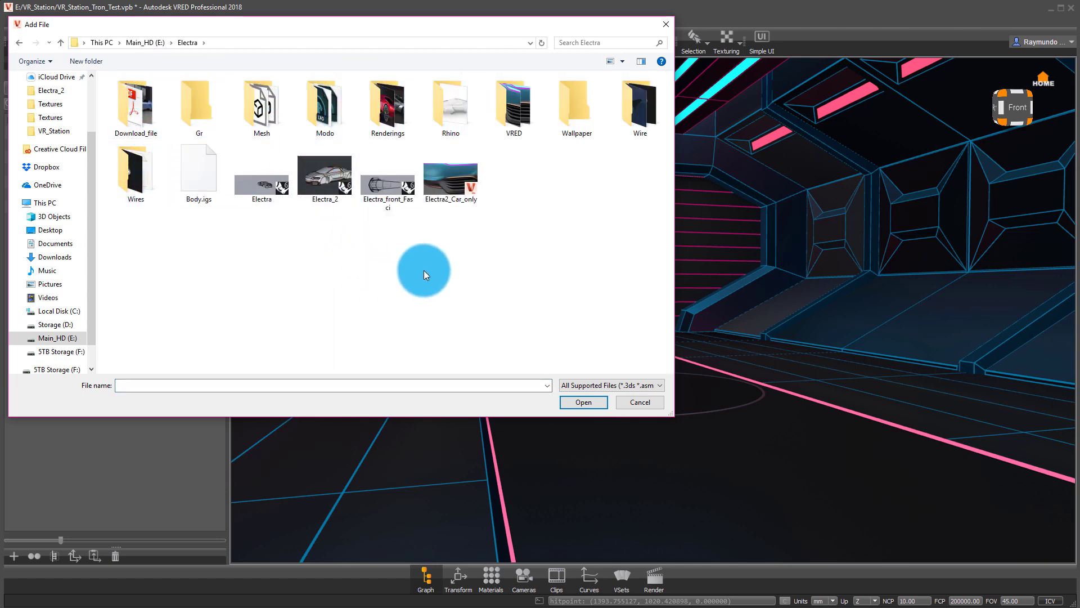
pyautogui.click(578, 403)
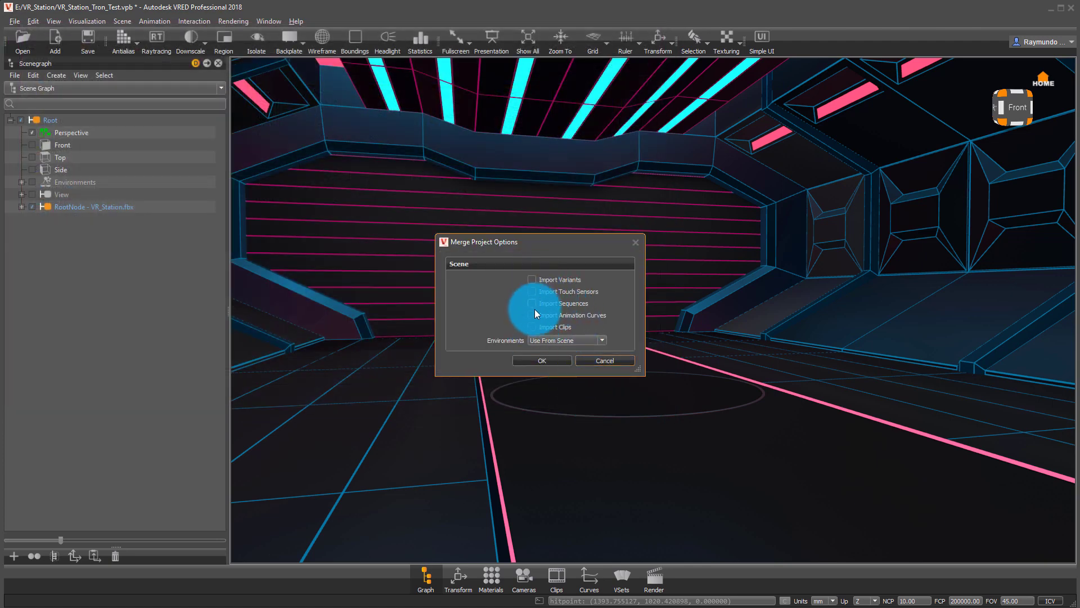
pyautogui.click(552, 361)
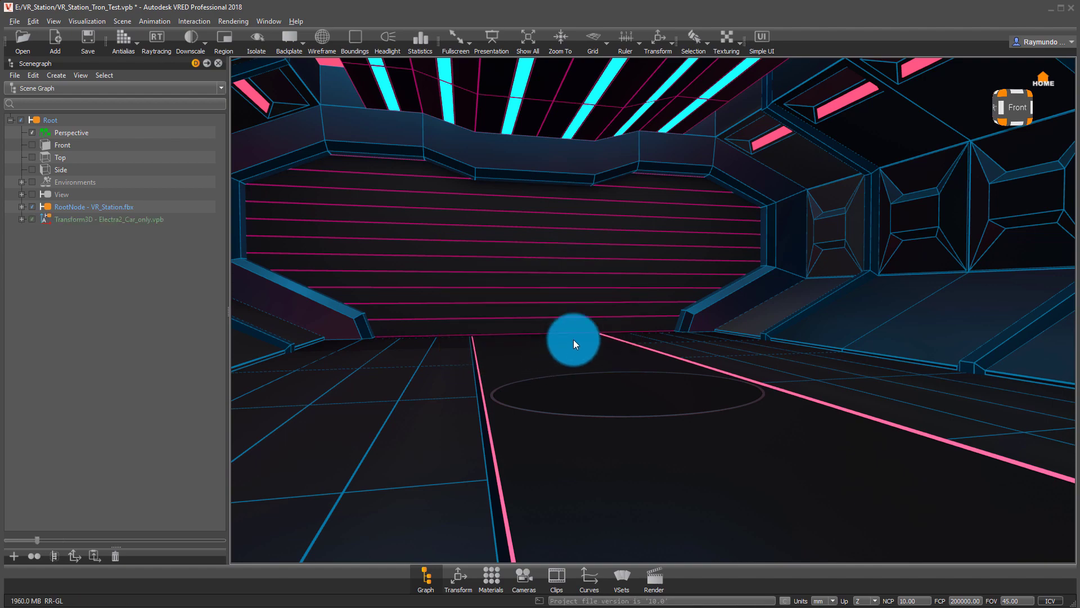
# Offset the imported car's ground Plane along Z in the Transform Editor and close the editor
pyautogui.moveTo(553, 281); pyautogui.dragTo(680, 323)
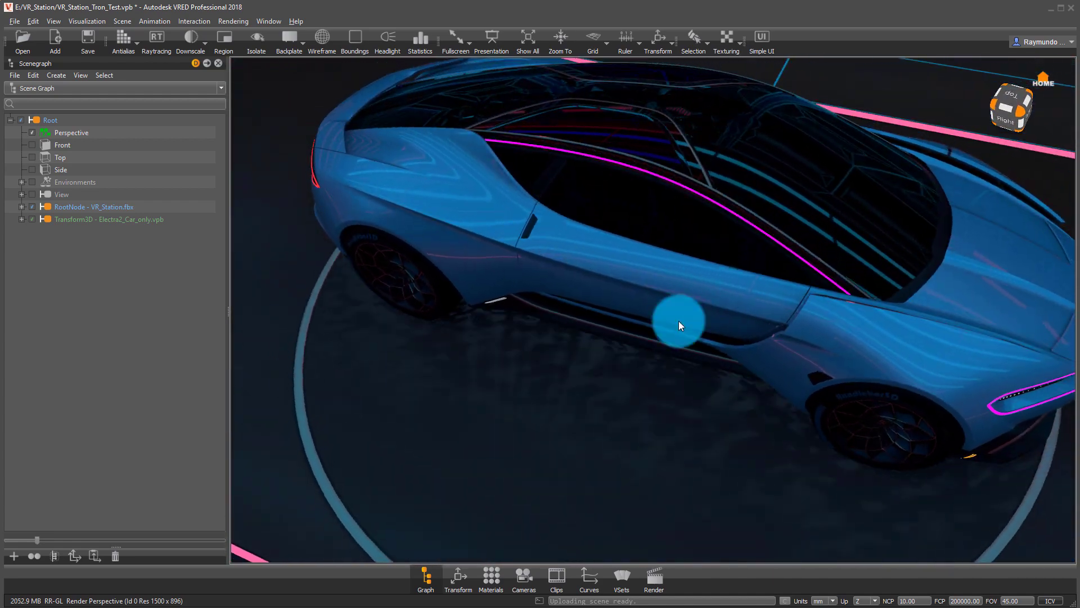
pyautogui.moveTo(685, 441); pyautogui.dragTo(701, 334)
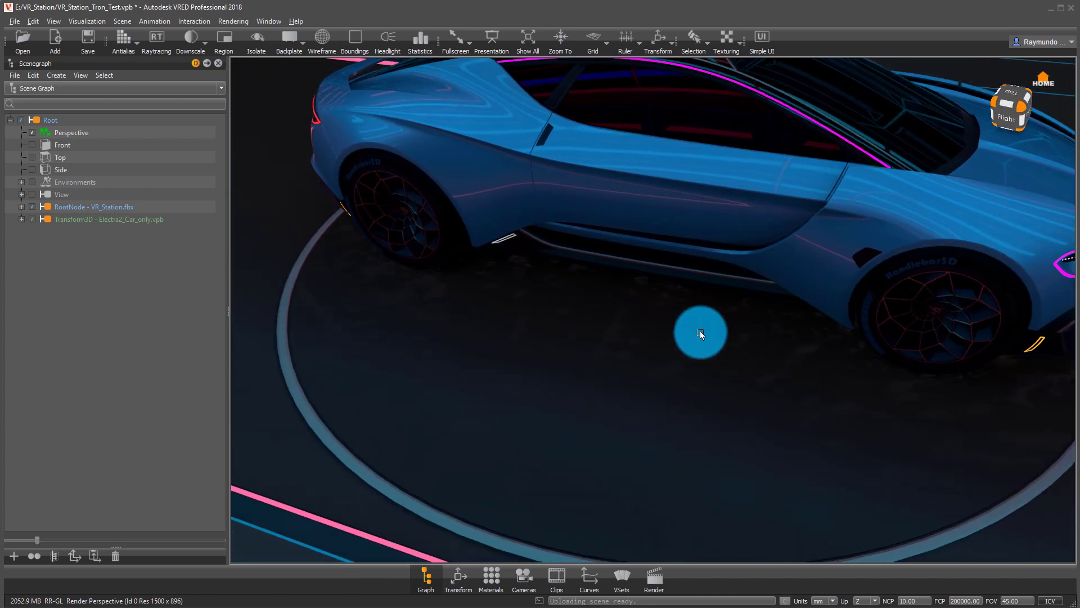
pyautogui.click(486, 427)
pyautogui.click(457, 580)
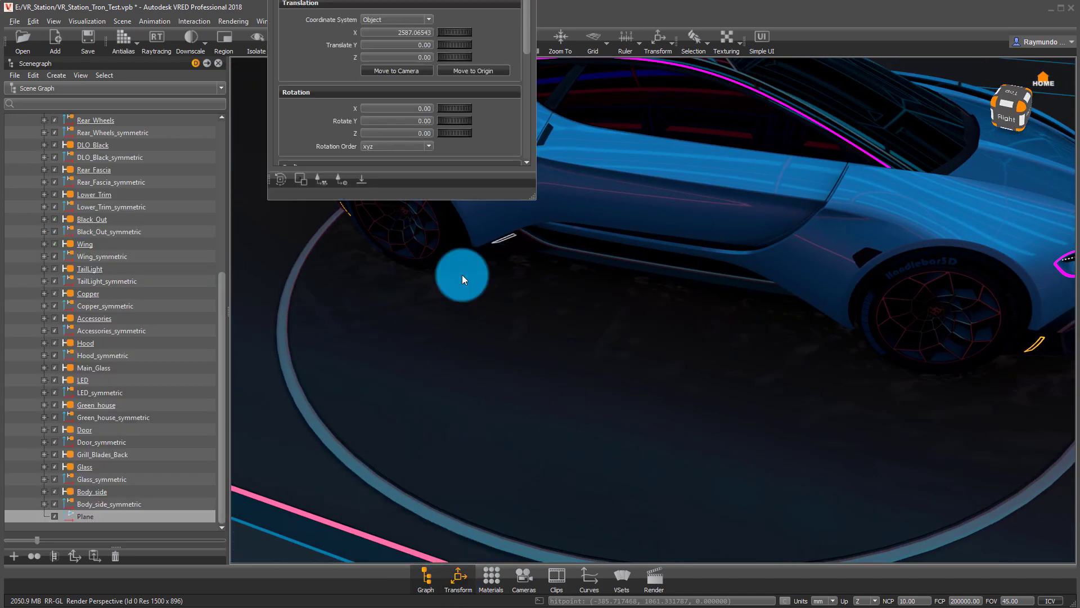
pyautogui.moveTo(405, 57); pyautogui.dragTo(444, 59)
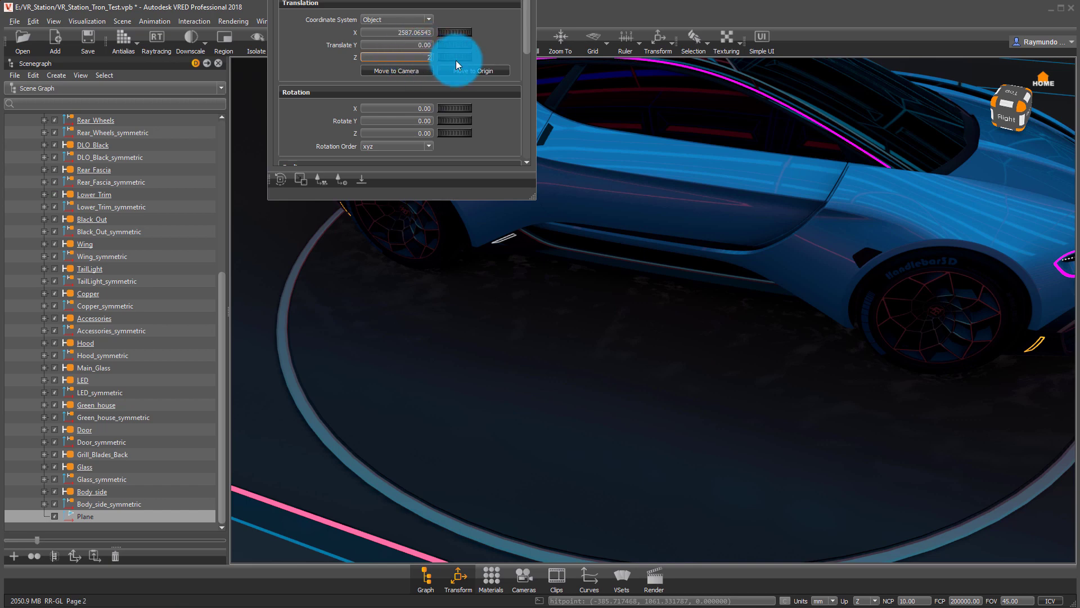
pyautogui.keyDown('alt'); pyautogui.moveTo(682, 289); pyautogui.dragTo(688, 342, button='middle'); pyautogui.keyUp('alt')
pyautogui.keyDown('alt'); pyautogui.moveTo(688, 342); pyautogui.dragTo(676, 218); pyautogui.keyUp('alt')
pyautogui.click(571, 14)
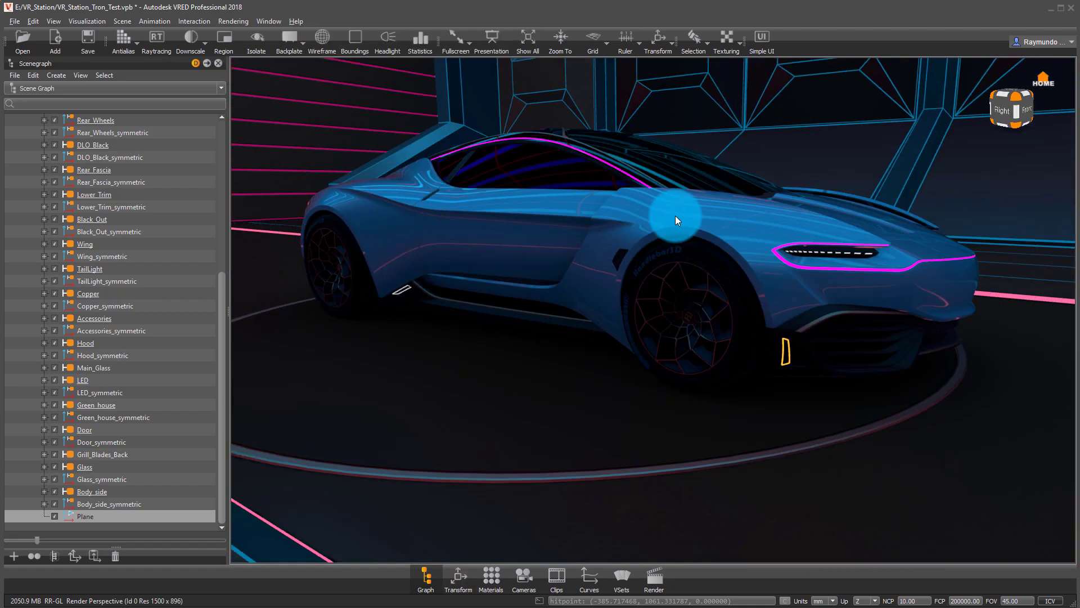
# Close the Scenegraph and inspect the car in the station from several sides, checking the available display output modes
pyautogui.click(218, 63)
pyautogui.moveTo(510, 312); pyautogui.dragTo(471, 268)
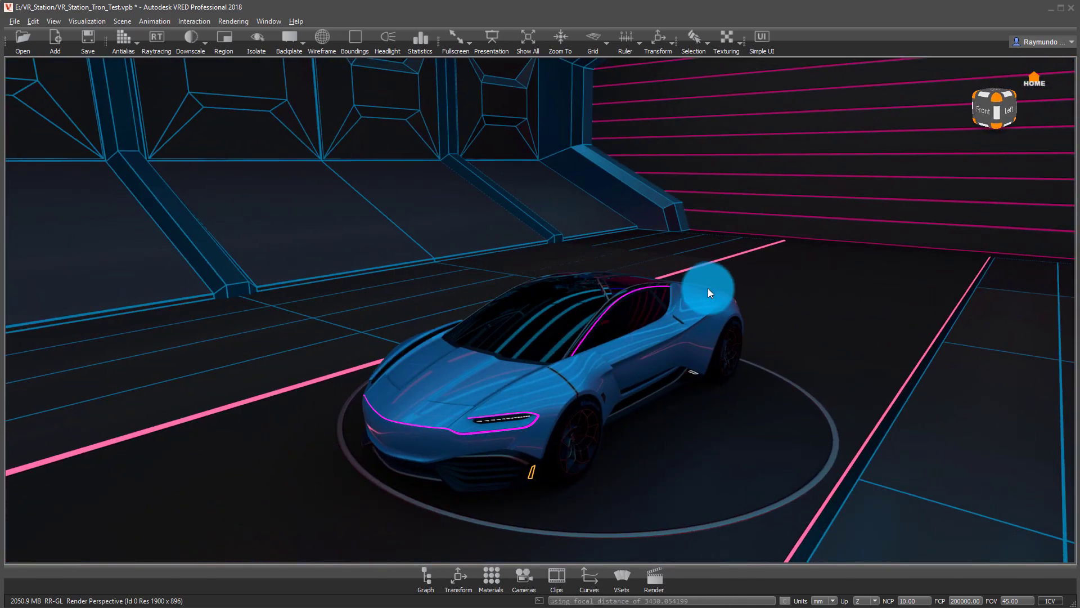
pyautogui.moveTo(708, 288); pyautogui.dragTo(90, 29)
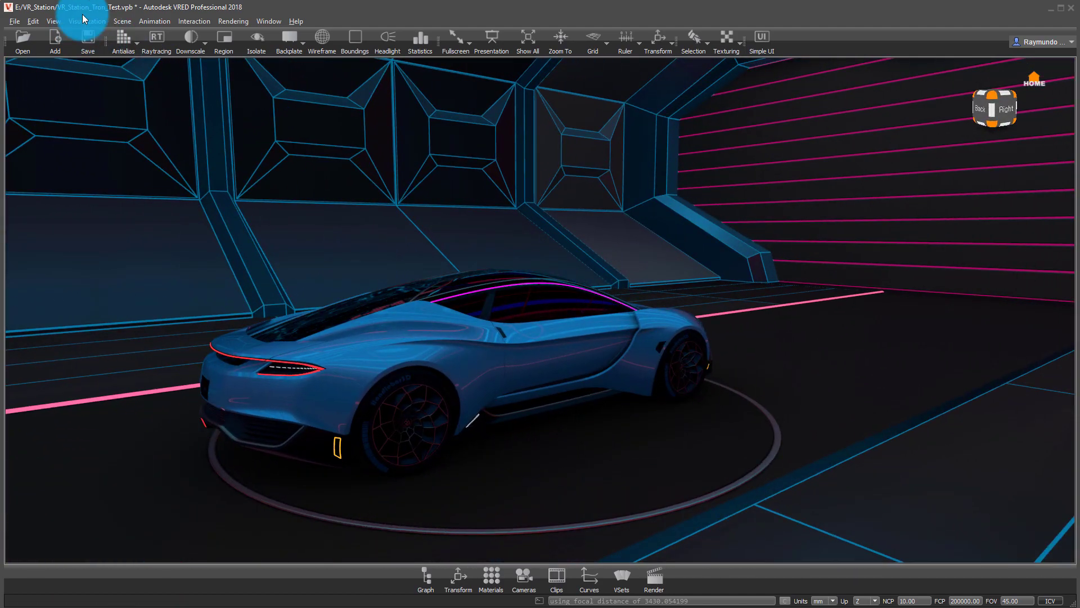
pyautogui.click(82, 14)
pyautogui.moveTo(70, 39)
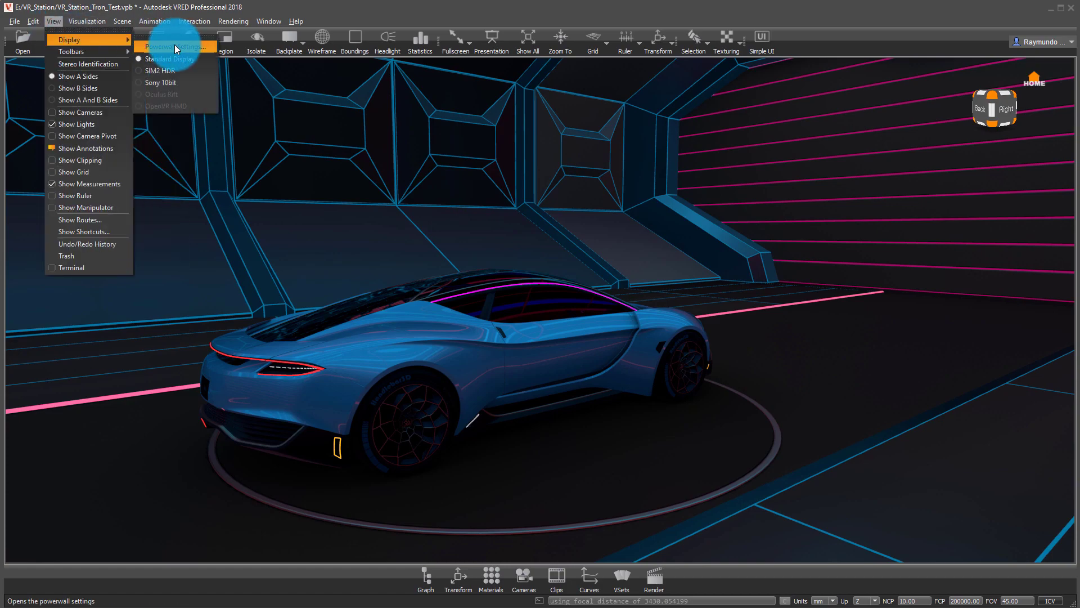
pyautogui.moveTo(494, 265); pyautogui.dragTo(193, 239)
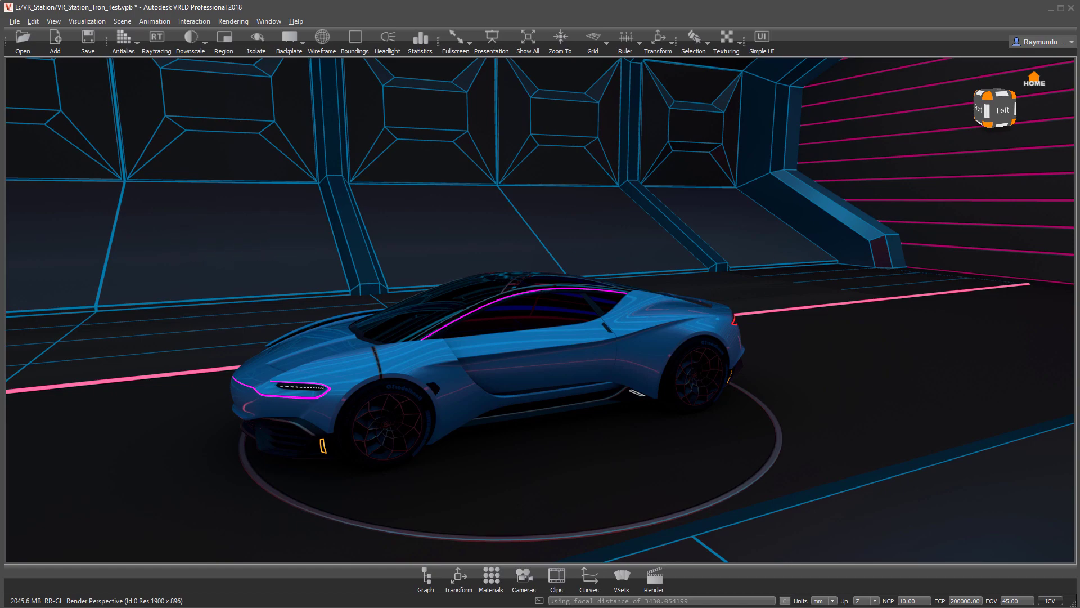